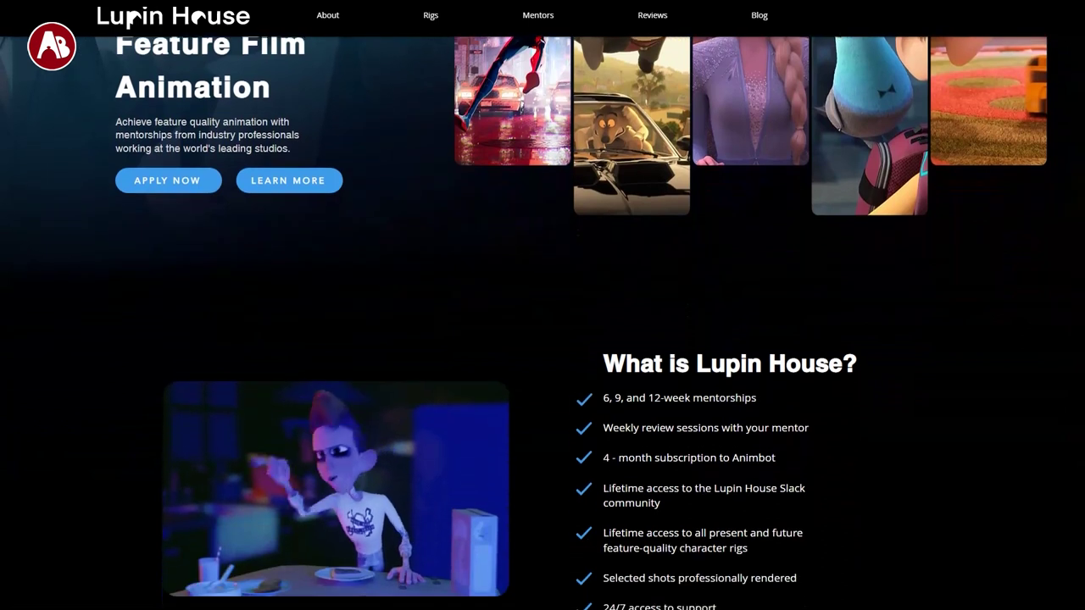
- Look through the Lupin House home page, covering the program benefits, mentors, hiring studios and mentorship prices
scroll(1082, 200, "down", 7)
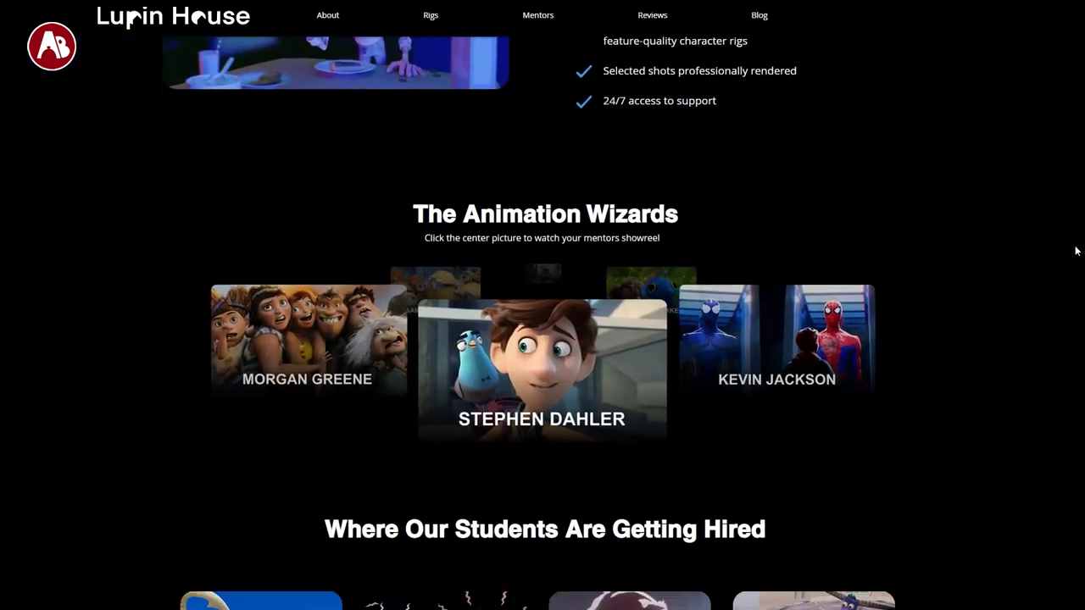
scroll(1064, 388, "down", 1)
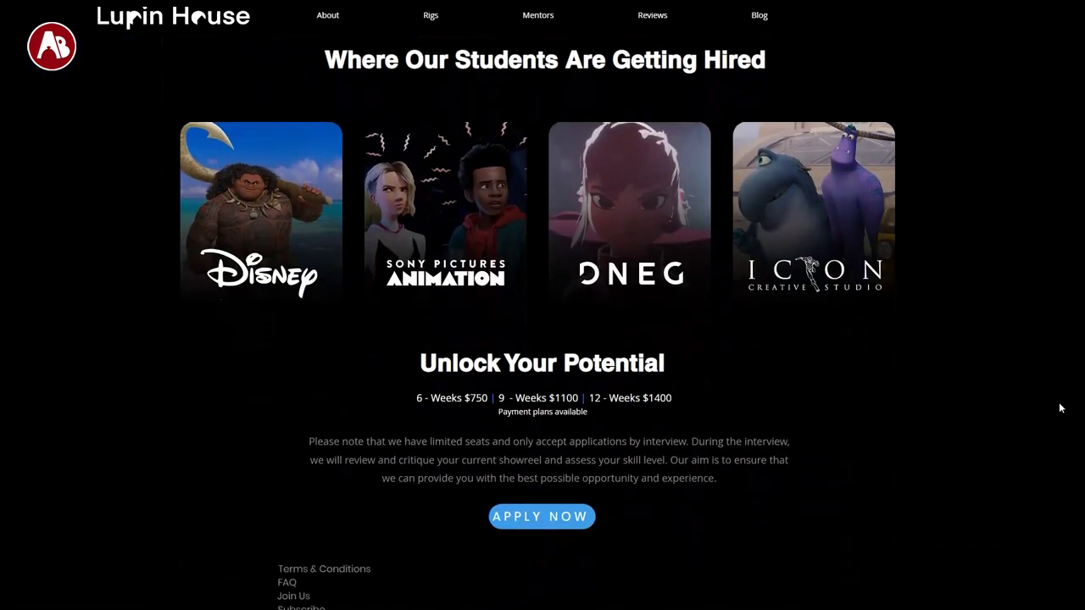
scroll(1056, 398, "up", 12)
scroll(542, 322, "up", 2)
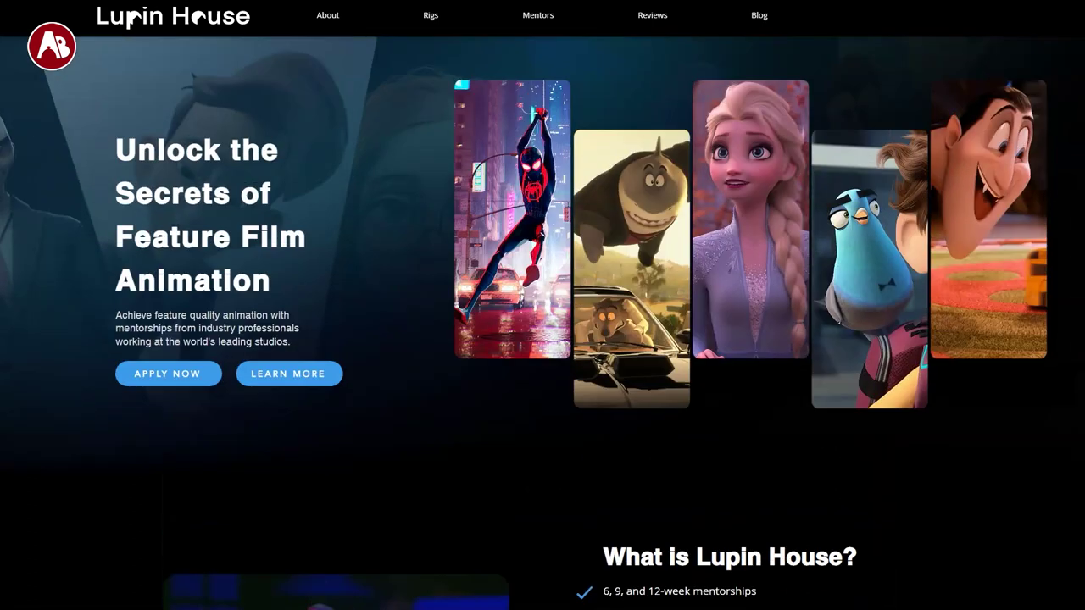
- Browse the site's Rigs, Mentors, Reviews and Blog pages, looking through the mentor listings
left_click(431, 19)
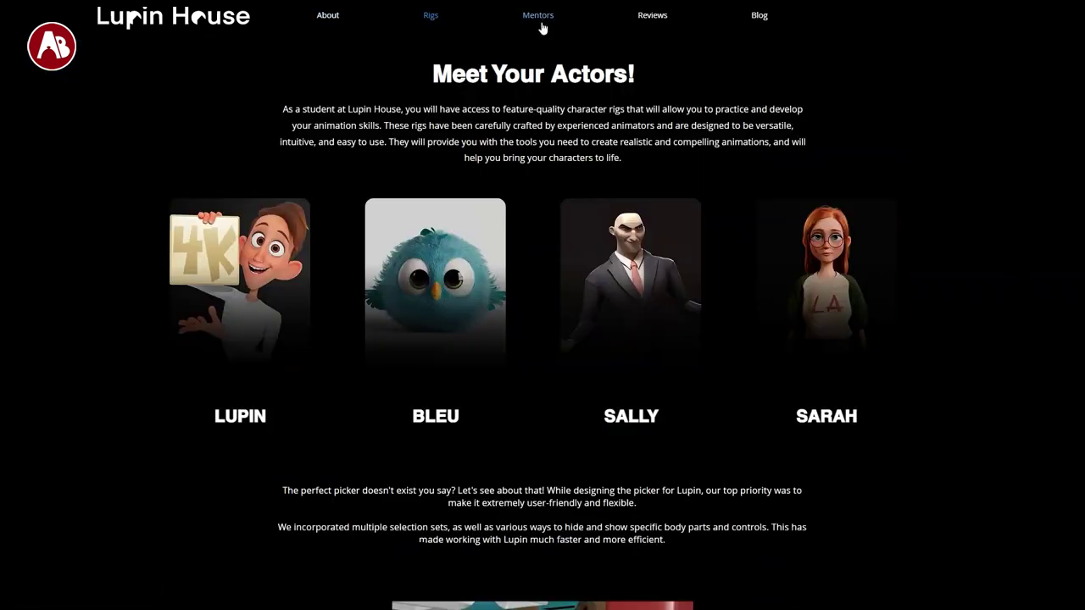
left_click(541, 24)
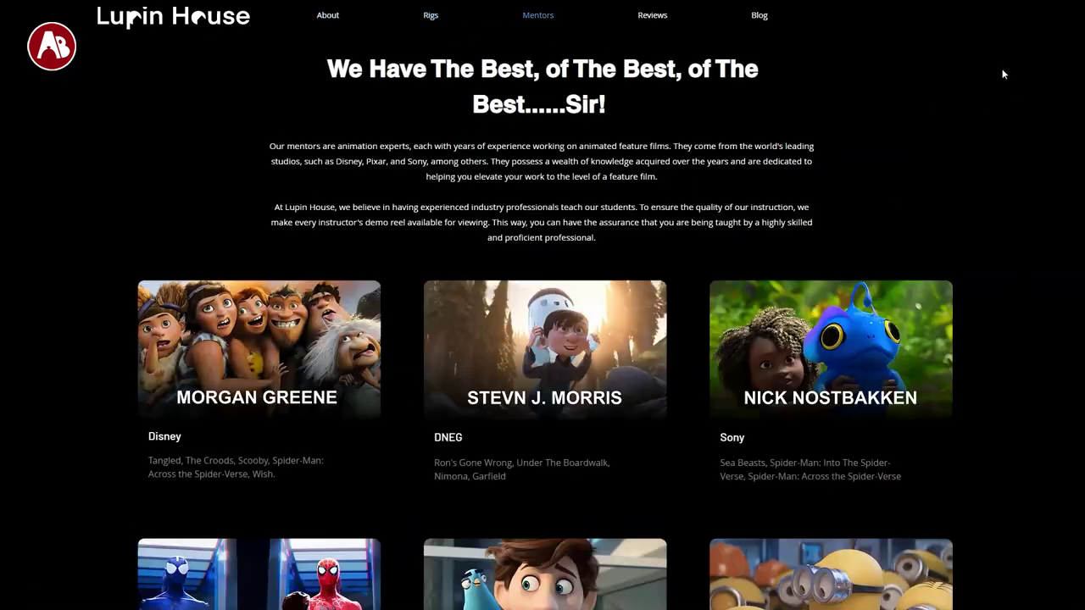
scroll(542, 339, "down", 5)
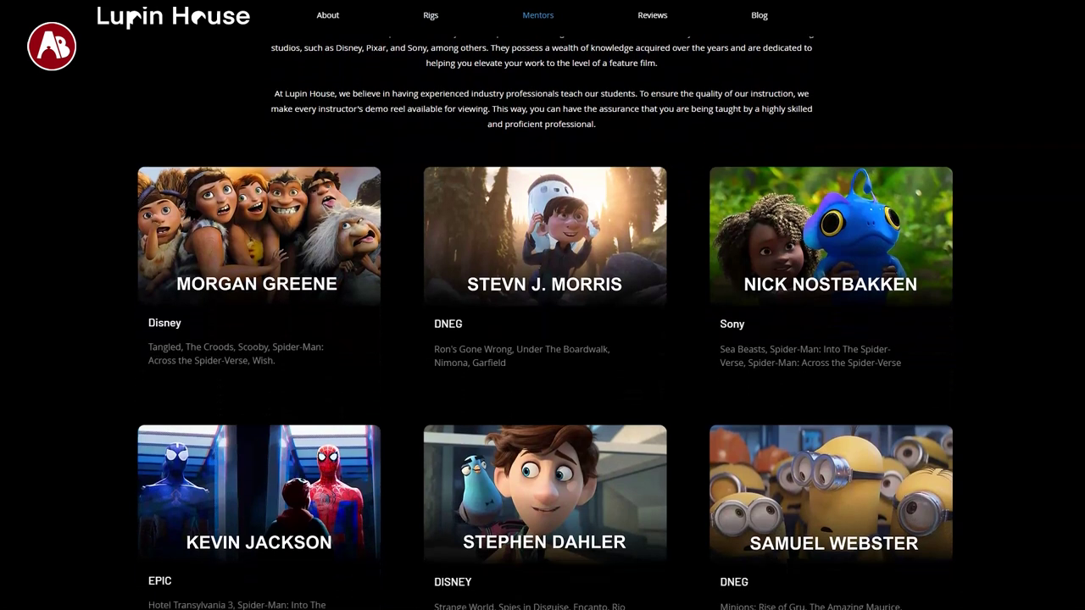
scroll(542, 322, "up", 5)
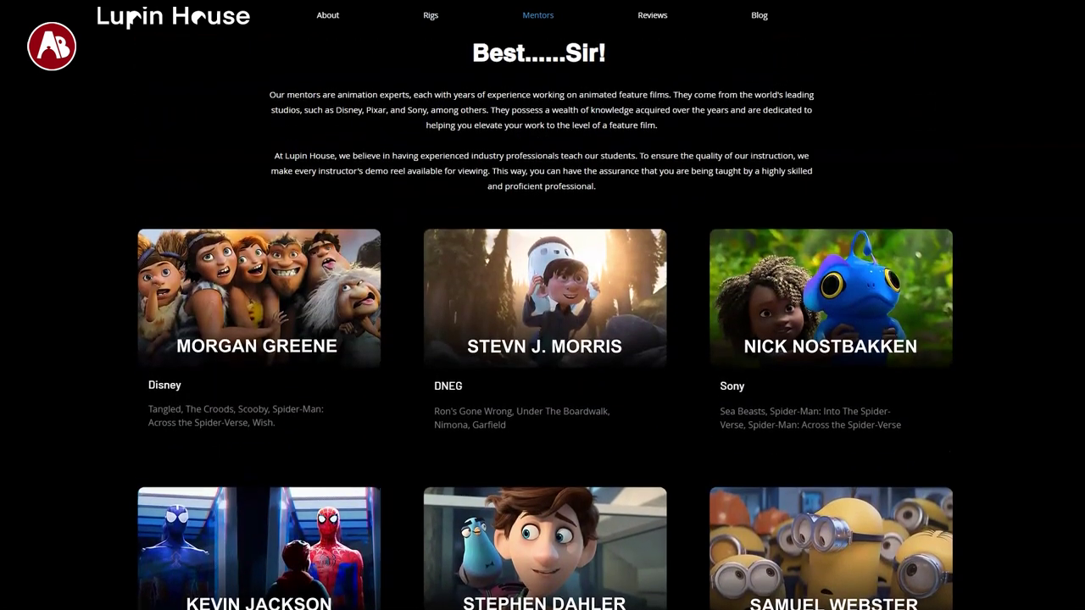
left_click(660, 24)
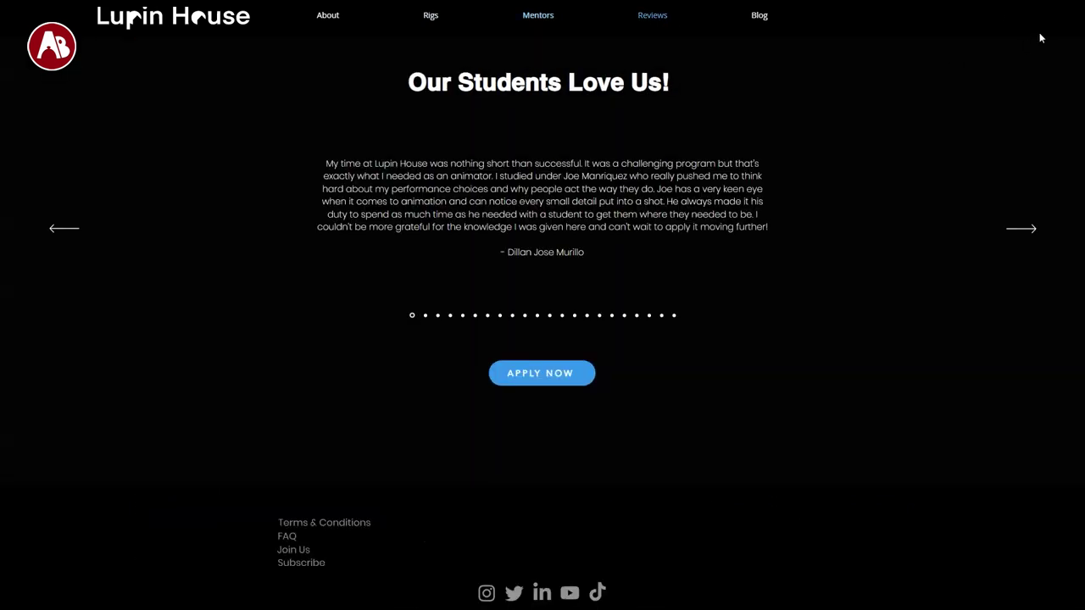
left_click(761, 24)
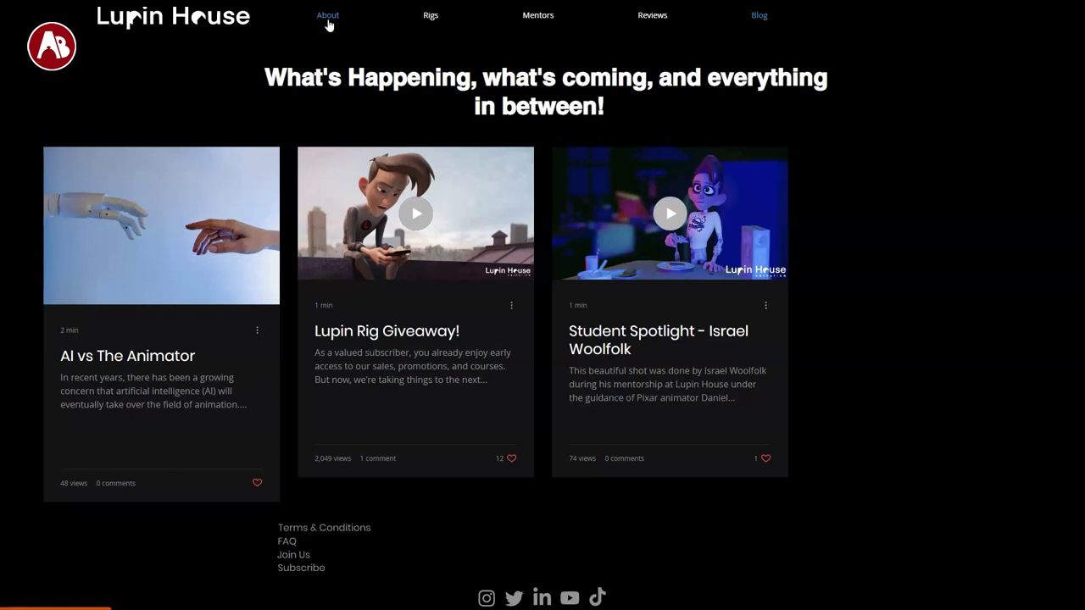
- Open the About page and look over the advanced mentorship, enrollment and logistics information
left_click(328, 19)
scroll(132, 19, "down", 7)
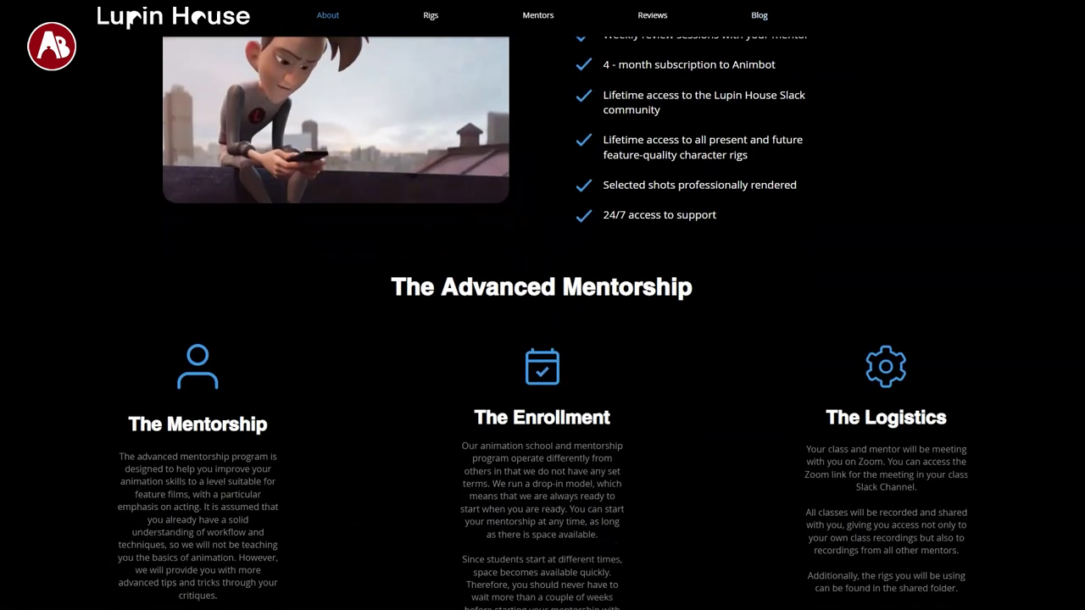
scroll(133, 18, "up", 7)
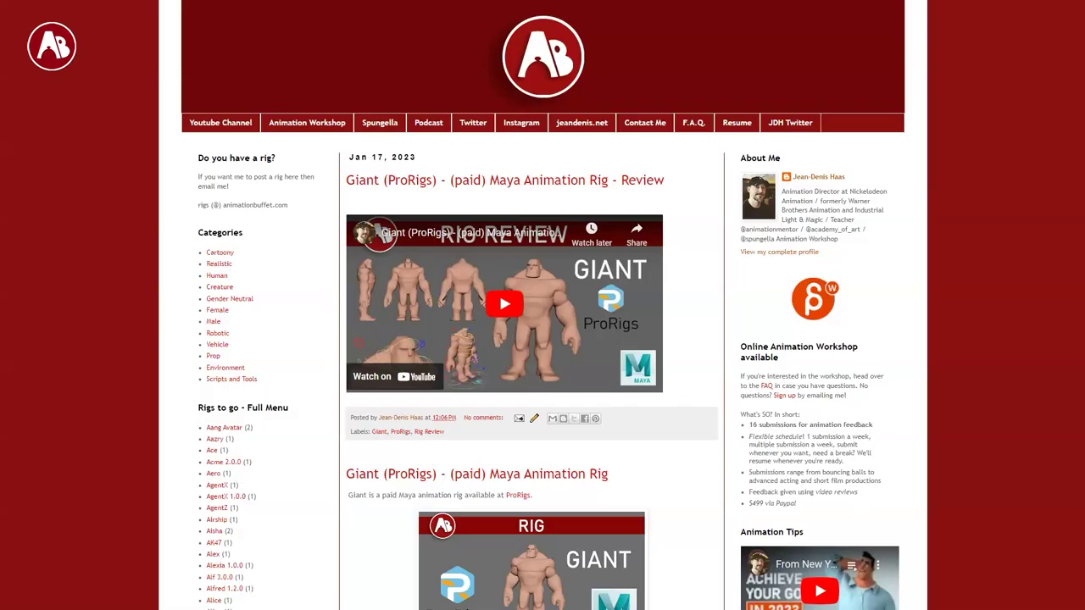
- Switch to the Animation Buffet blog and browse its Maya animation rig posts and rig list
scroll(542, 305, "down", 15)
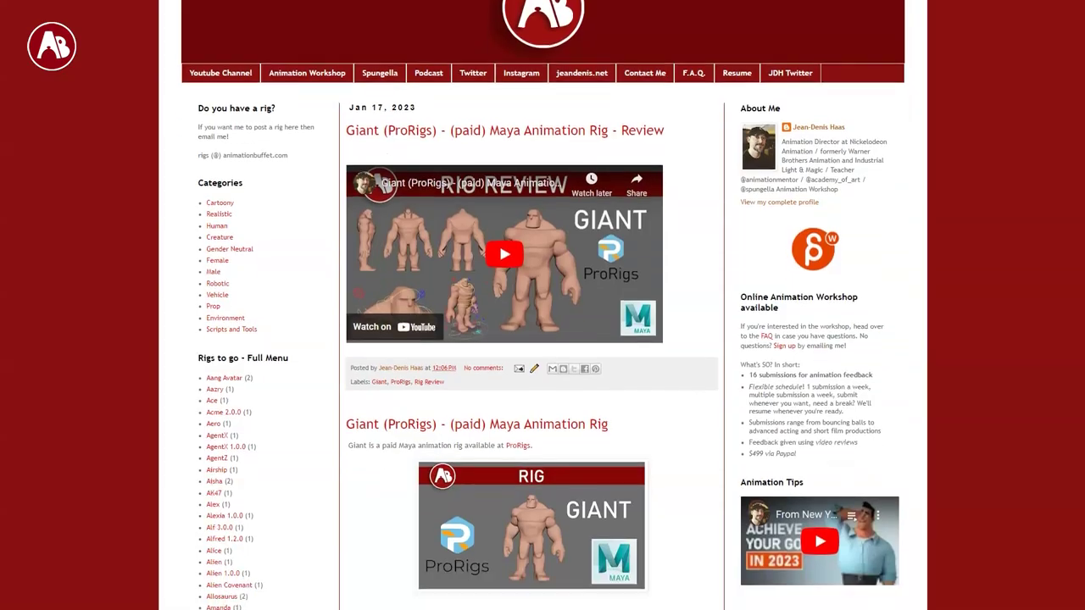
scroll(542, 339, "down", 18)
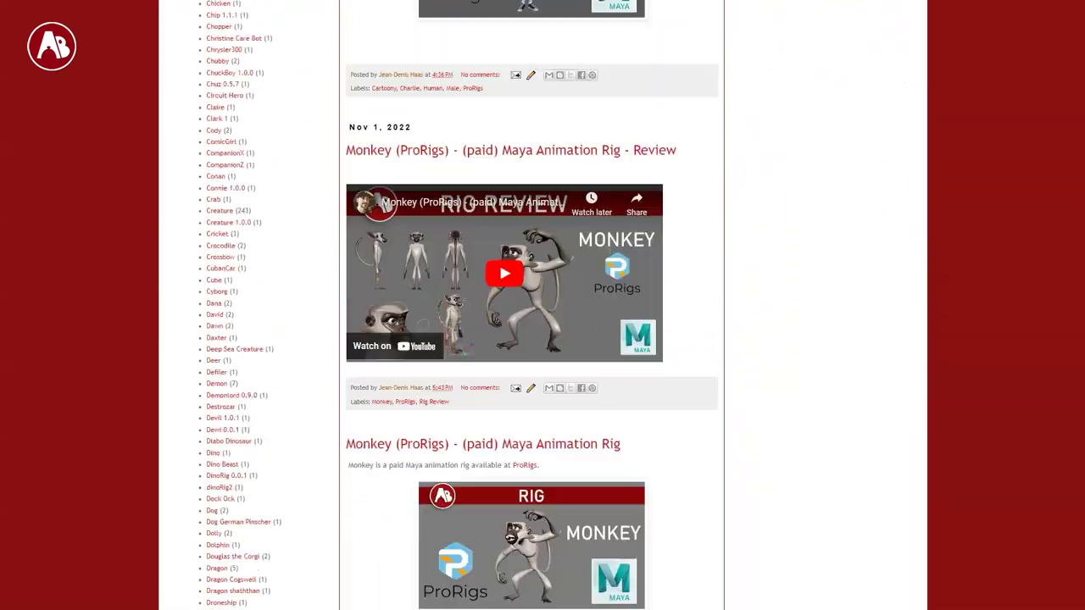
scroll(543, 339, "down", 18)
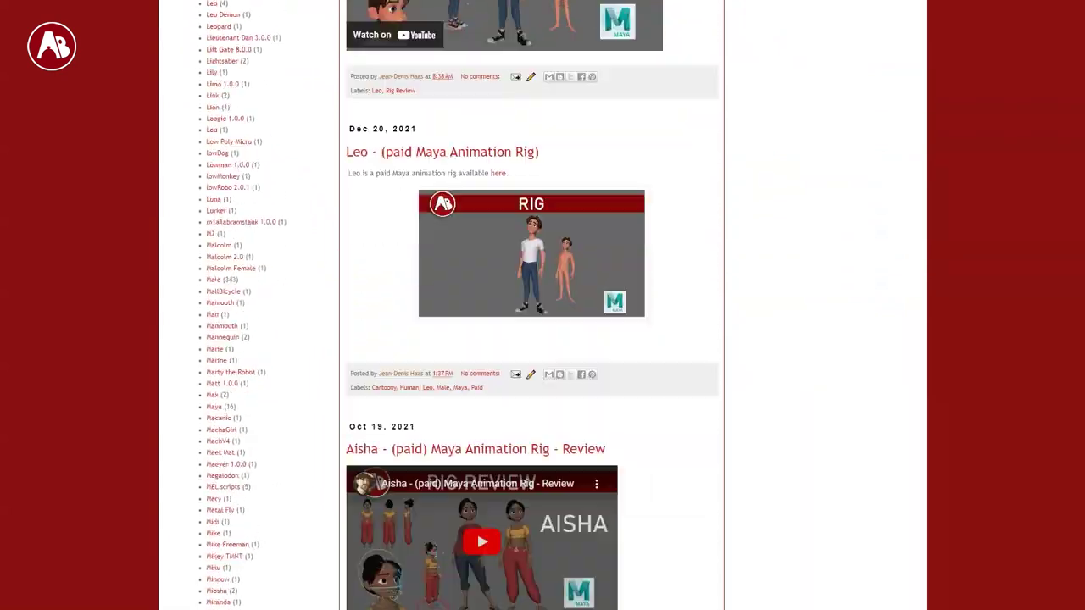
scroll(542, 339, "down", 18)
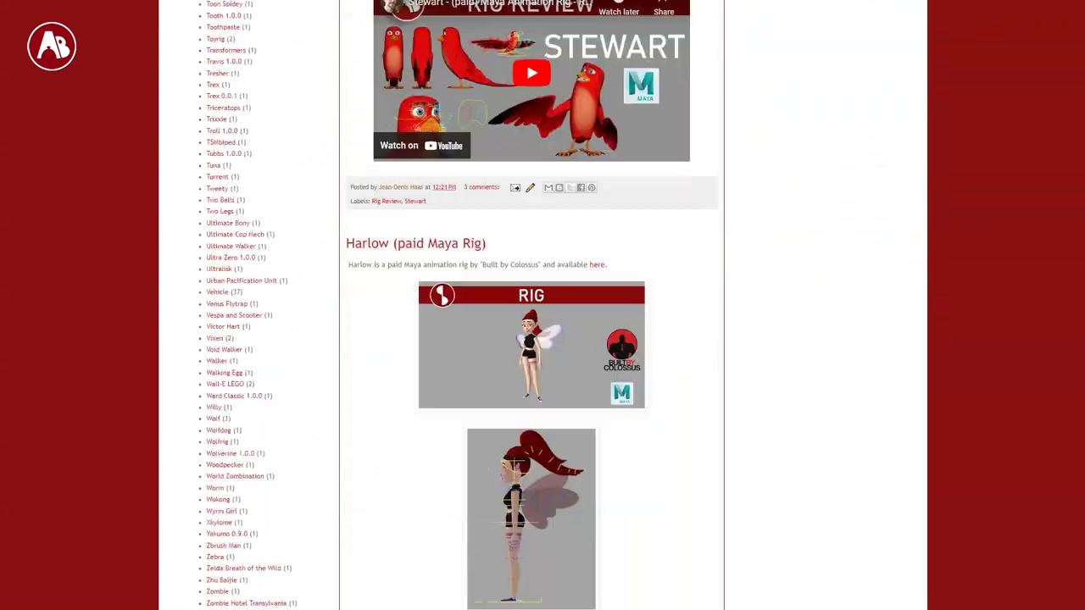
scroll(1083, 297, "down", 15)
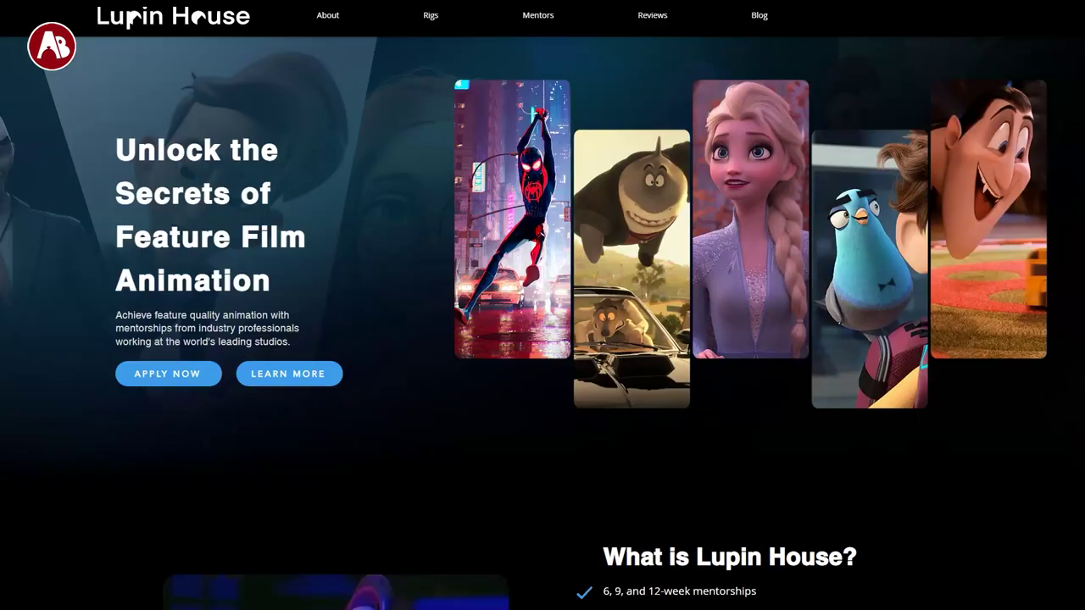
- Review the program overview on the Lupin House home page and open the Rigs page
scroll(524, 323, "down", 3)
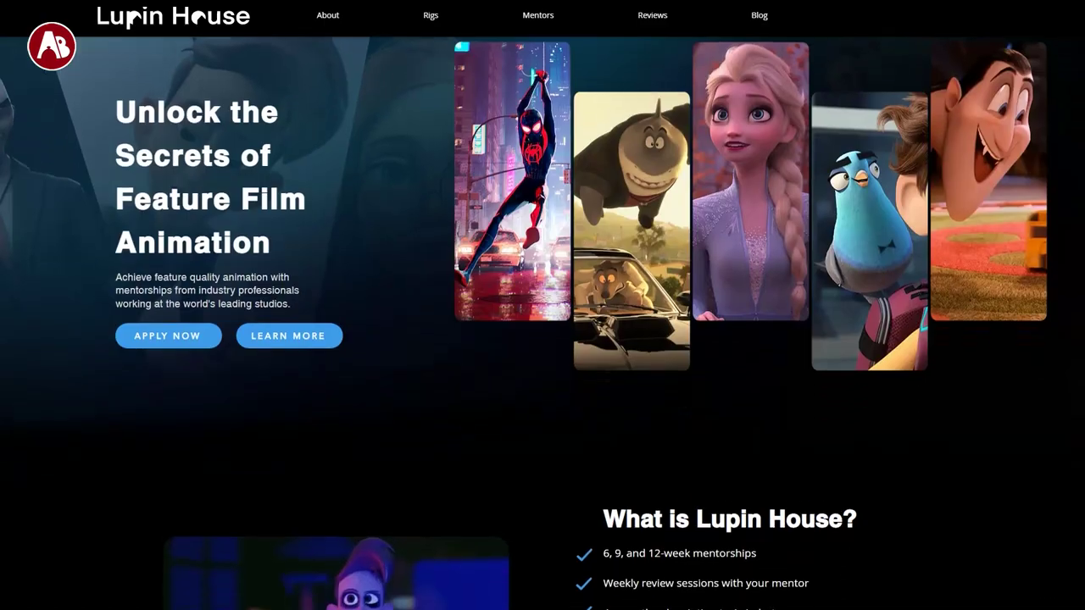
scroll(1074, 265, "down", 7)
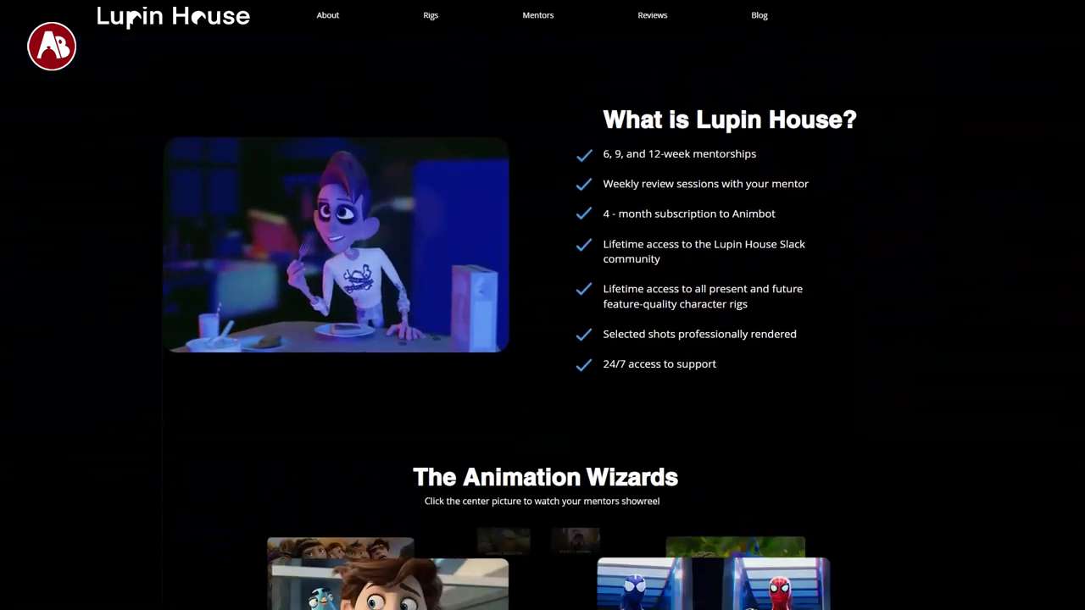
scroll(1072, 265, "down", 6)
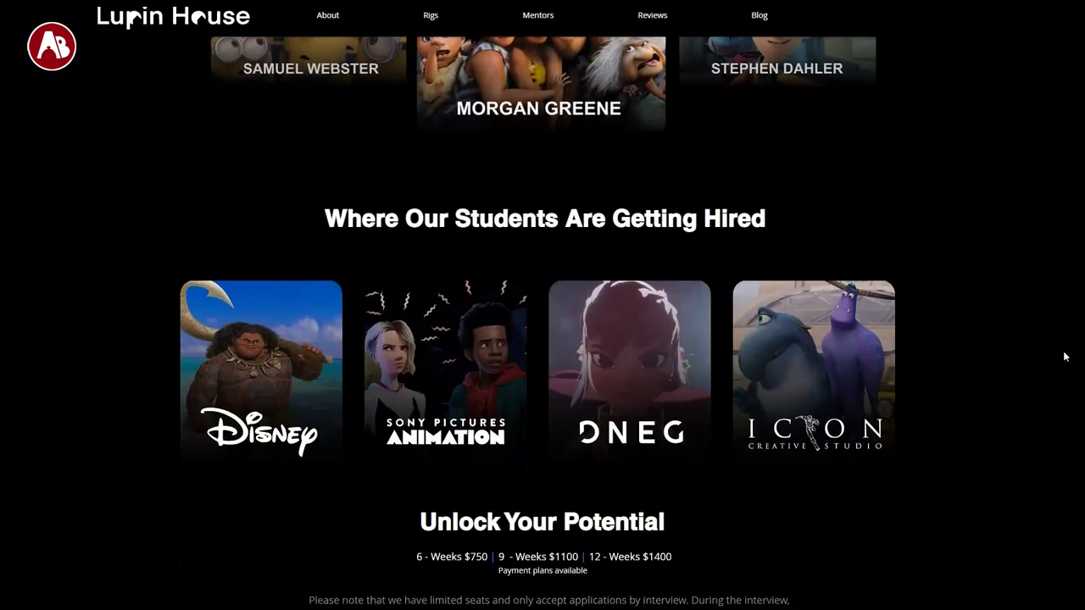
scroll(1058, 398, "up", 16)
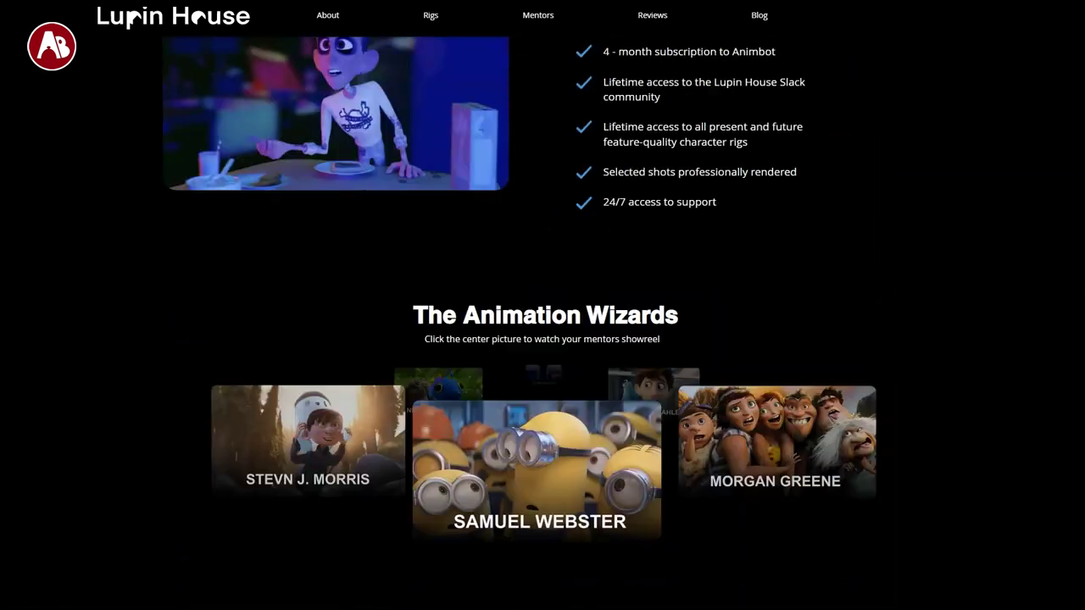
left_click(431, 16)
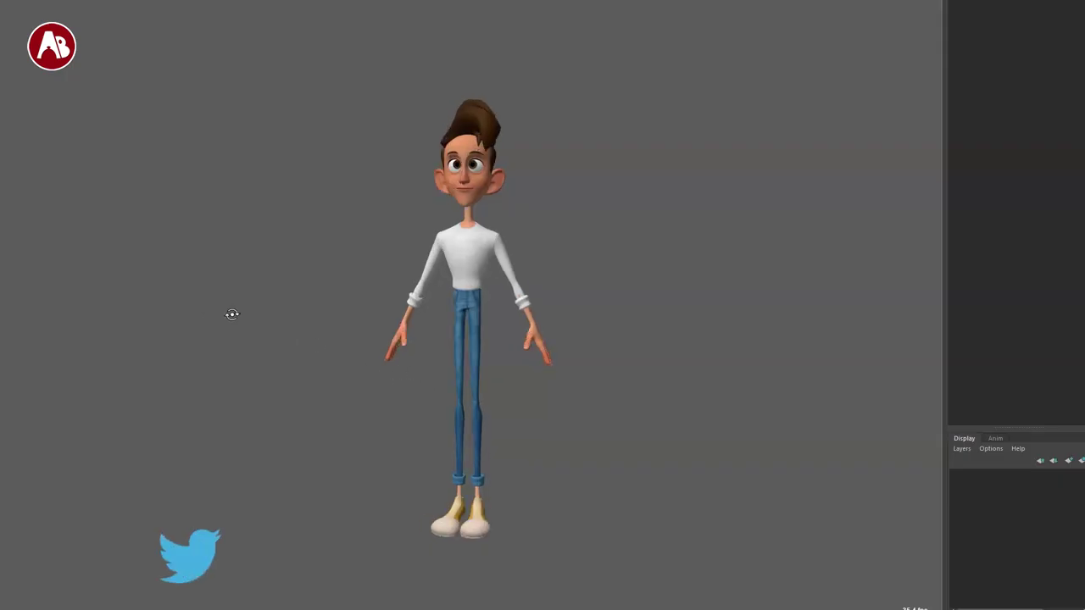
- Switch to Maya and examine the Lupin character from several angles, both with and without its rig controls
left_click_drag(230, 313, 268, 322, "alt")
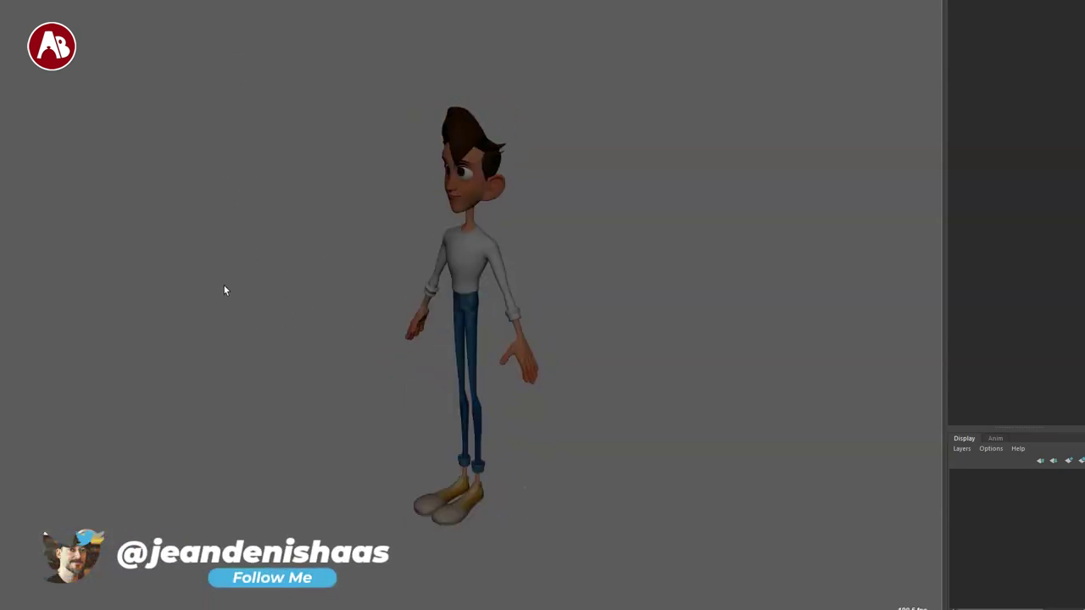
left_click_drag(224, 288, 261, 273, "alt")
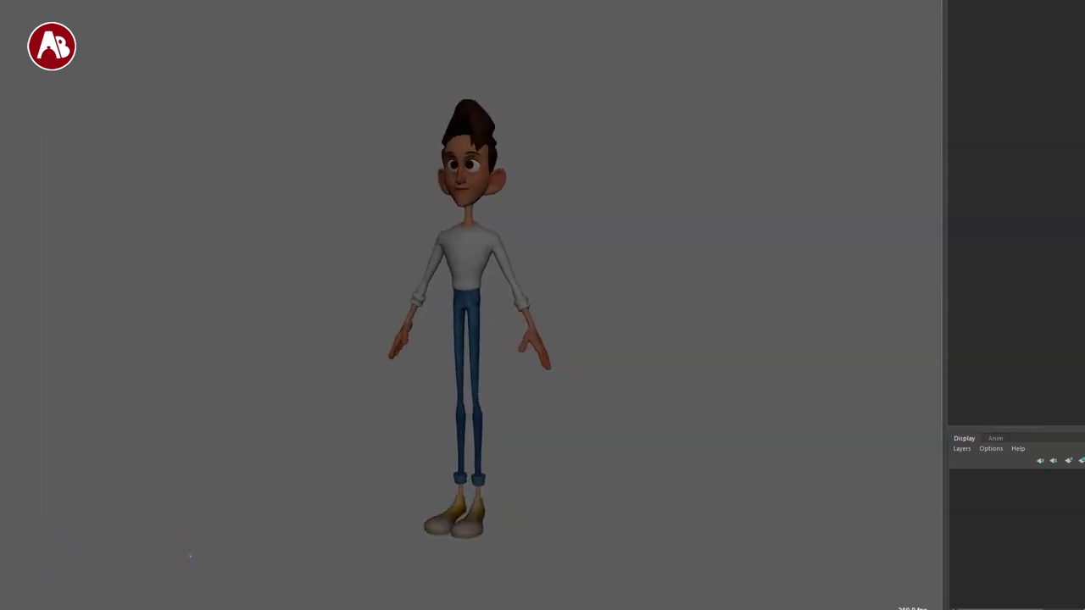
left_click(232, 1)
left_click_drag(189, 317, 684, 304, "alt")
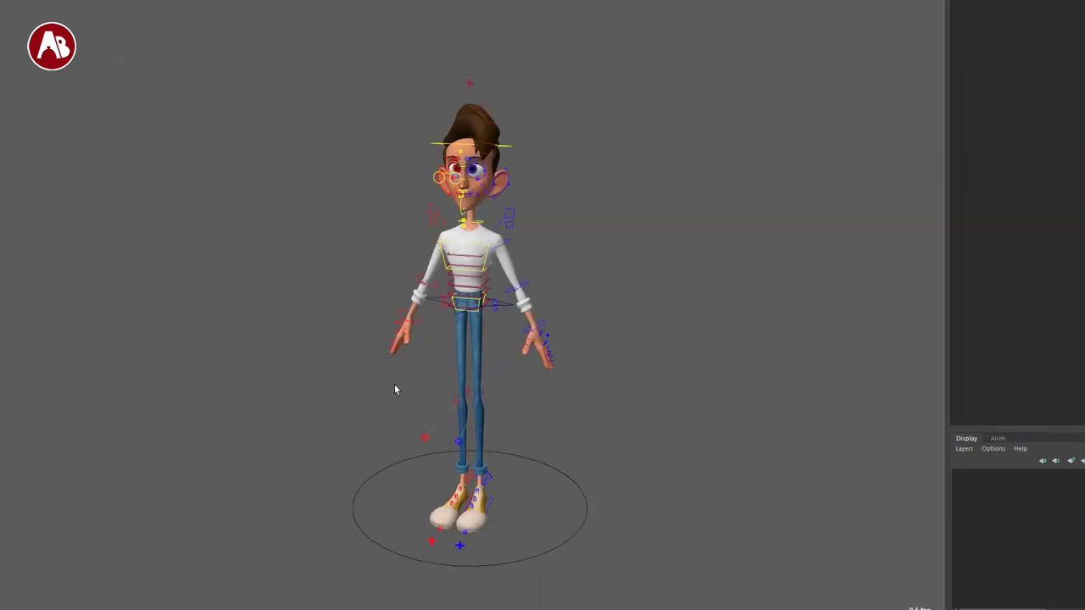
left_click_drag(394, 389, 286, 320, "alt")
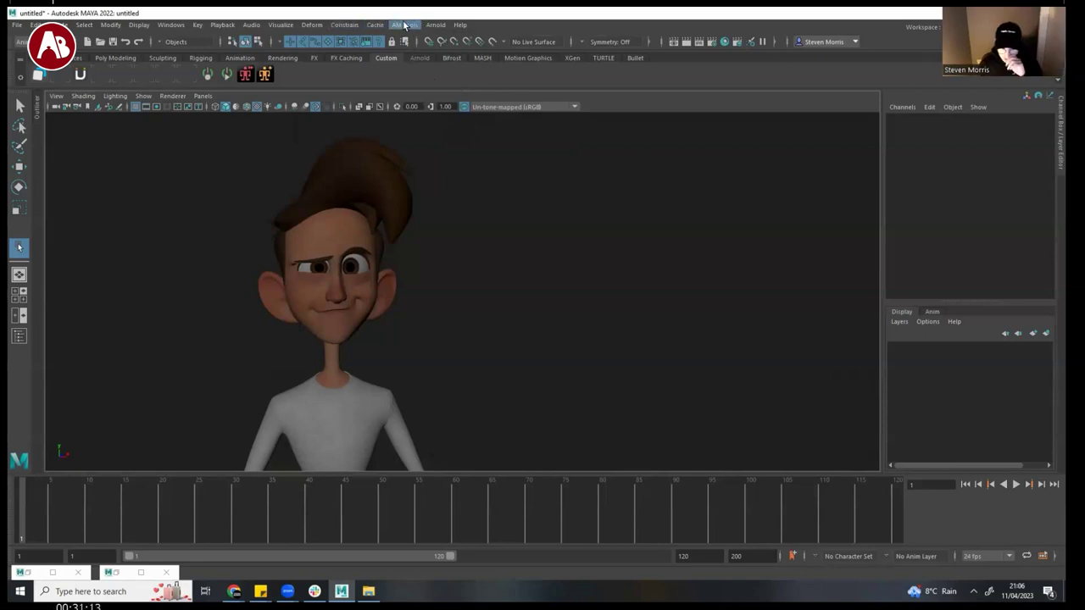
- Assign a hotkey for the AM Tools marking menu without any modifier keys
left_click(405, 25)
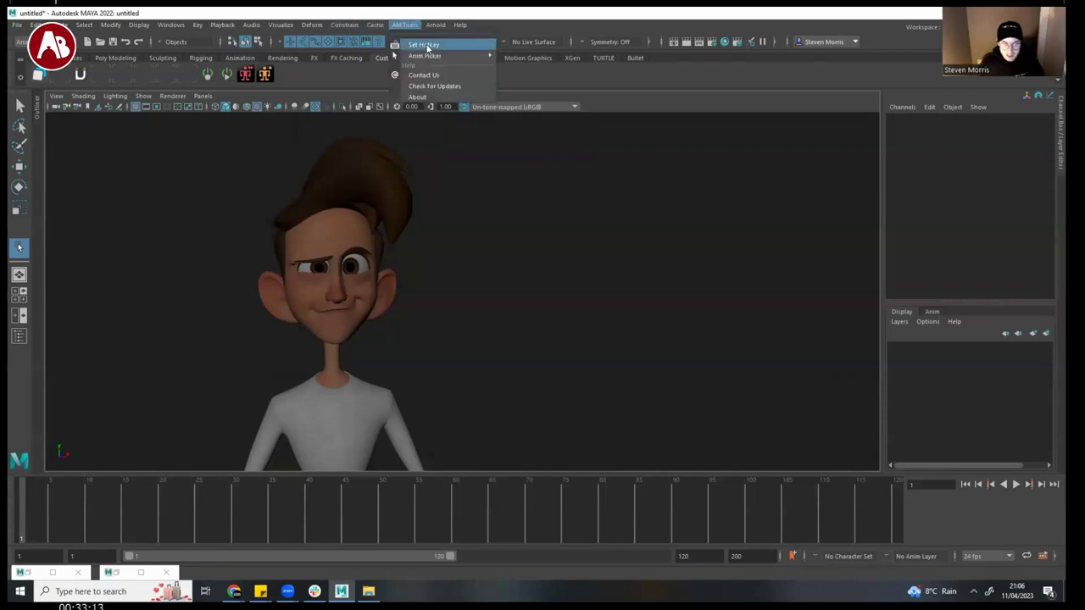
left_click(413, 44)
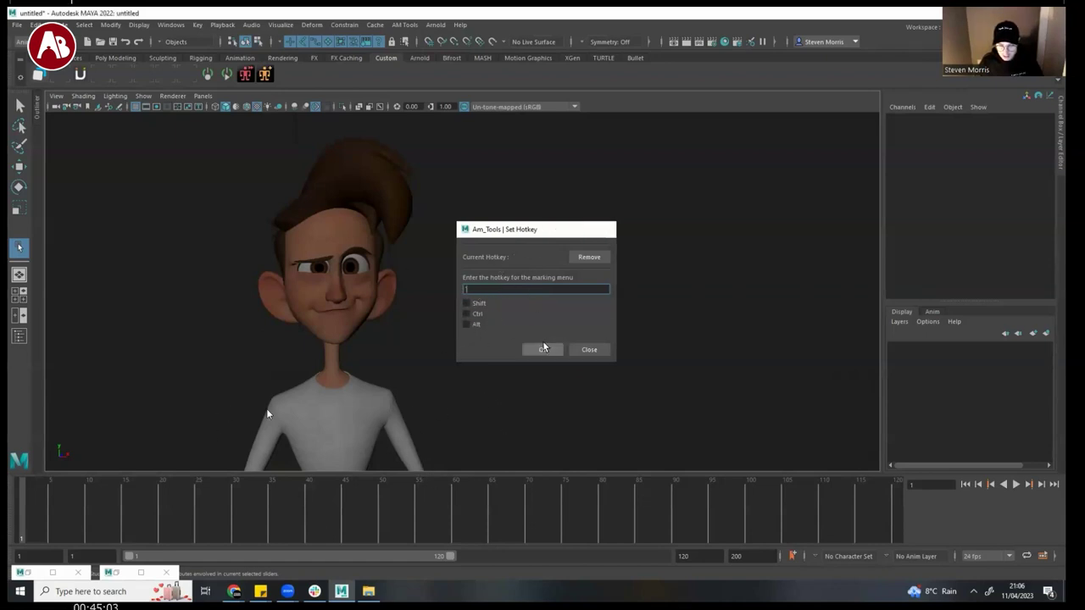
left_click(545, 348)
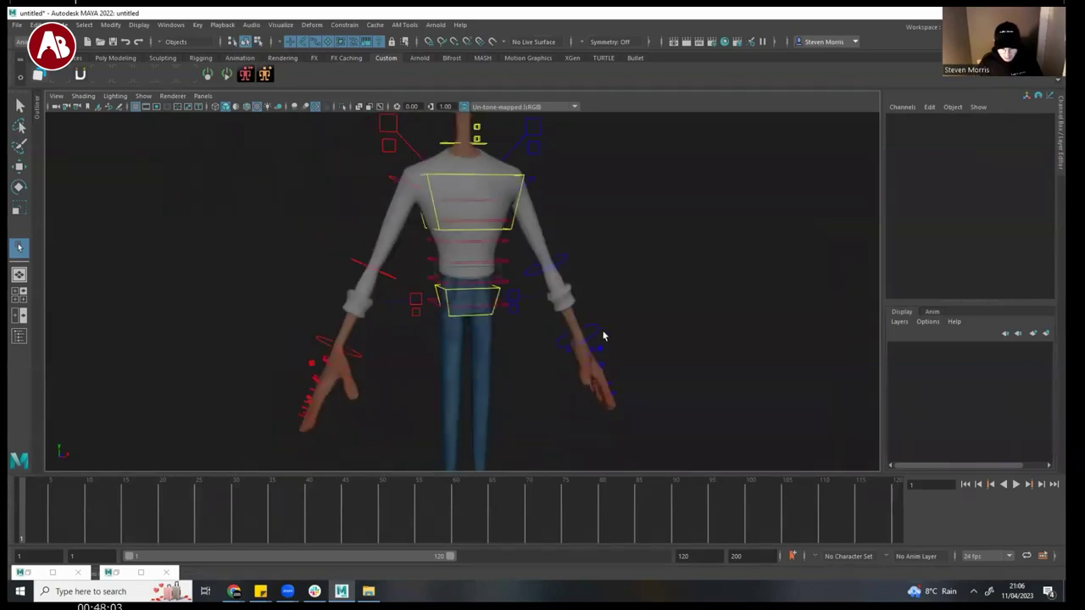
- Select the left wrist FK control and examine its marking menu, including the reset, X-ray, IK/FK switching and mirroring options
left_click(601, 337)
left_click(594, 335)
left_click(599, 337)
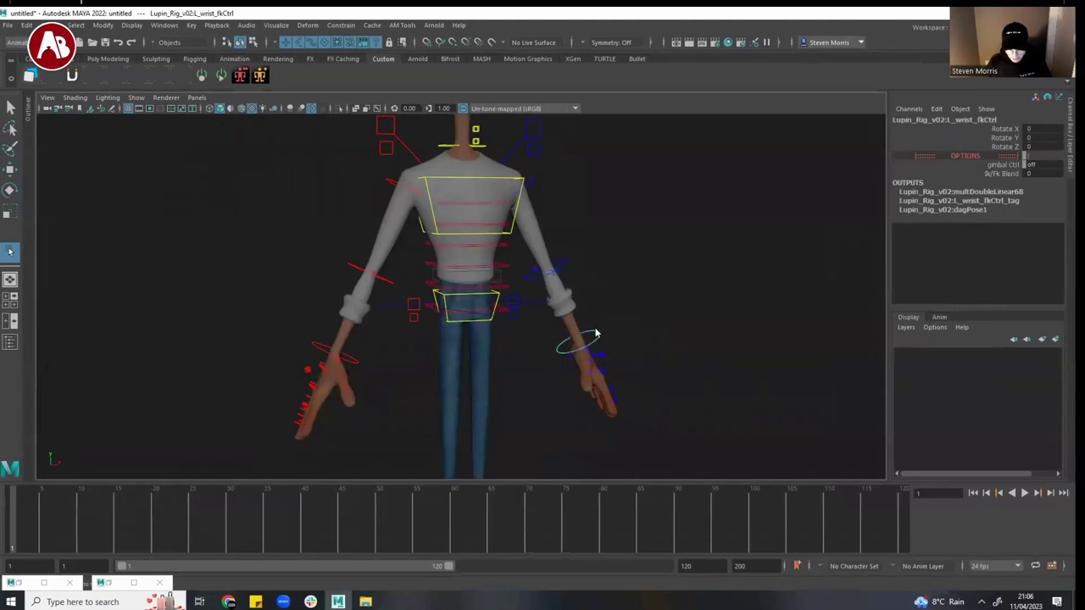
right_click(595, 333)
right_click_drag(593, 314, 636, 303)
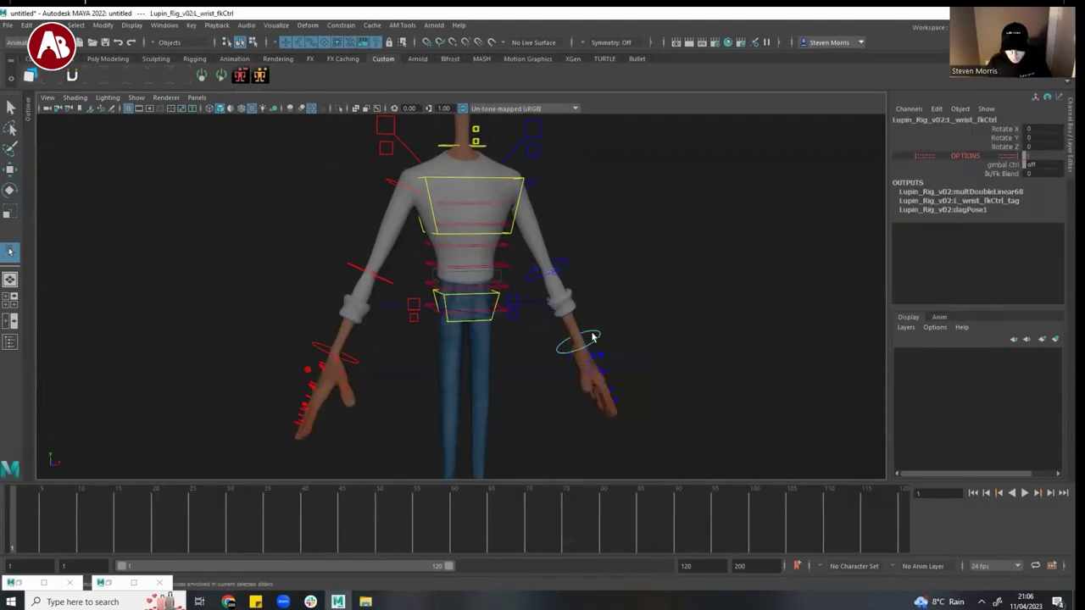
right_click(593, 330)
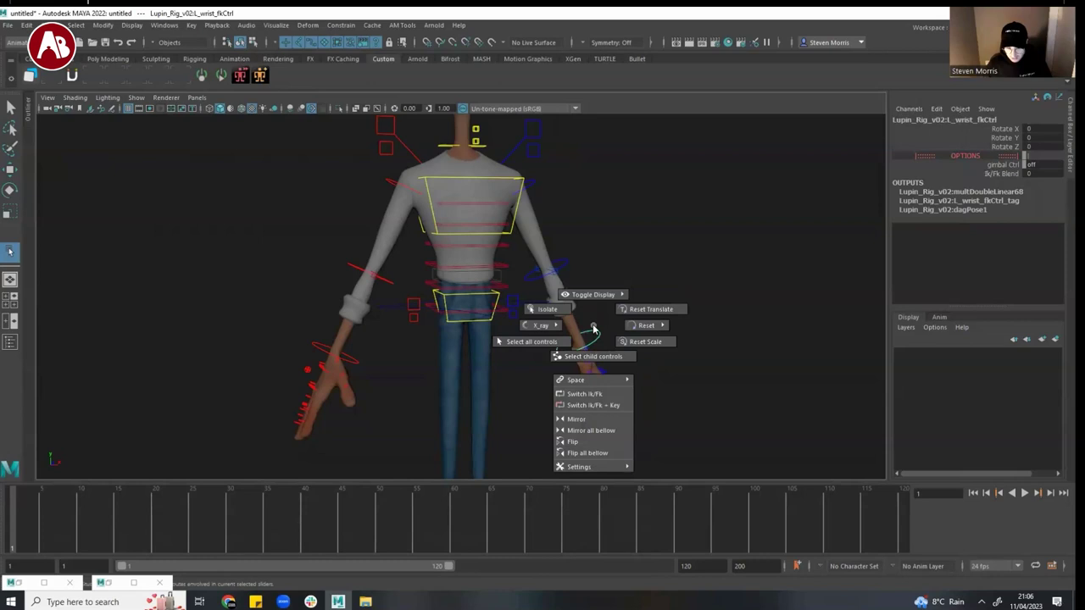
right_click_drag(593, 329, 598, 332)
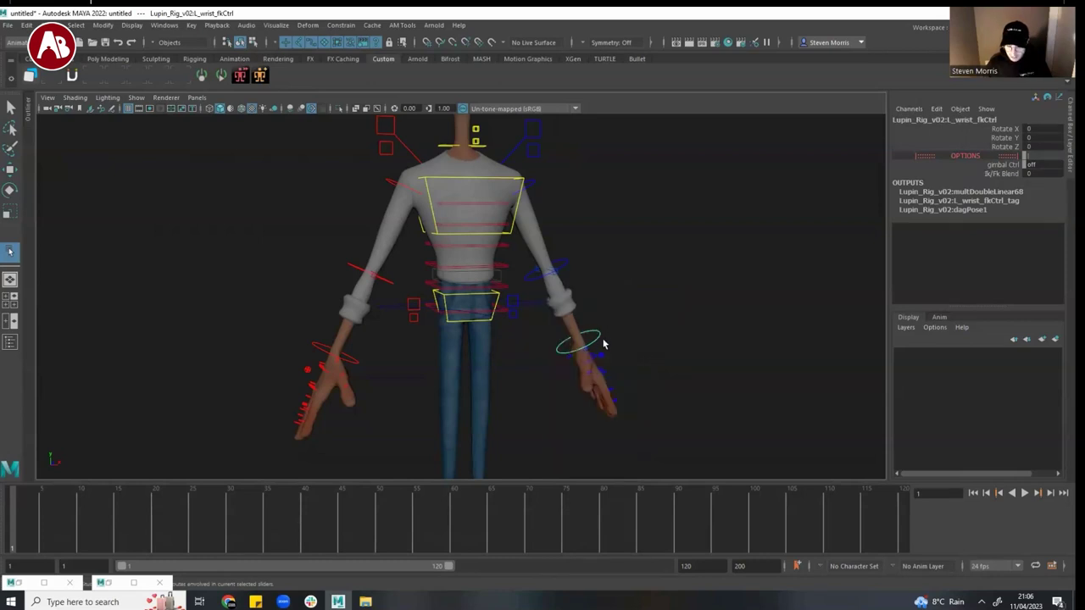
right_click(598, 338)
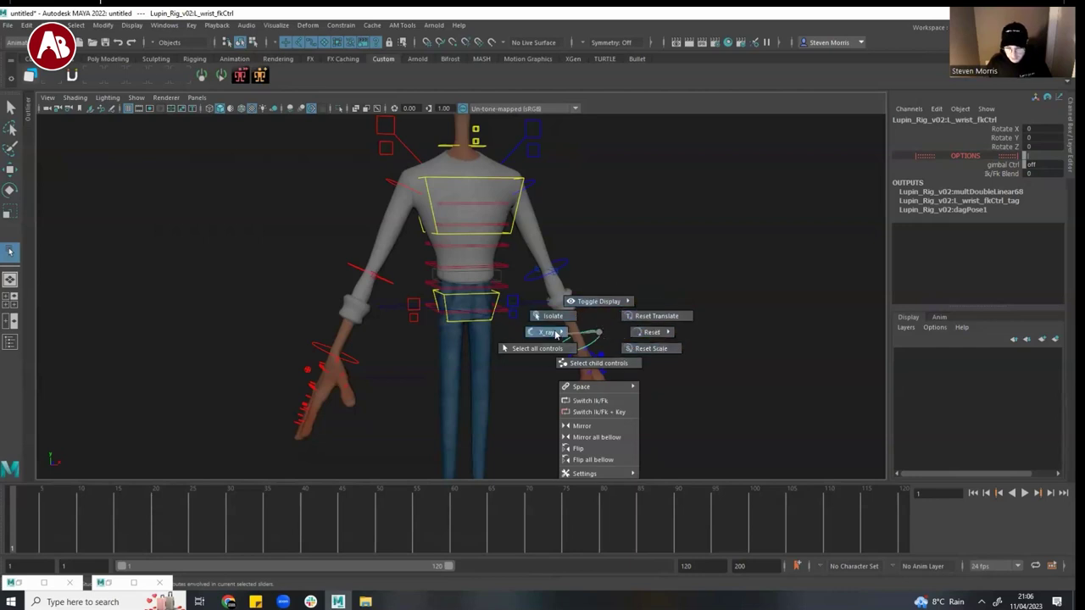
left_click(545, 339)
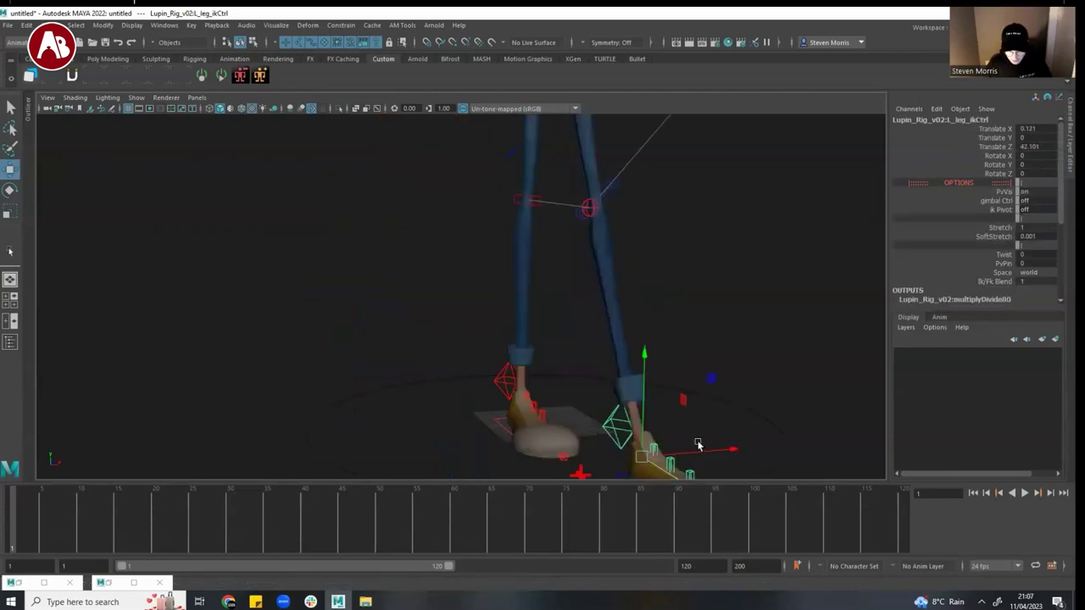
- Turn on the right and left eye tweak controls in the face section of the picker
right_click(587, 411)
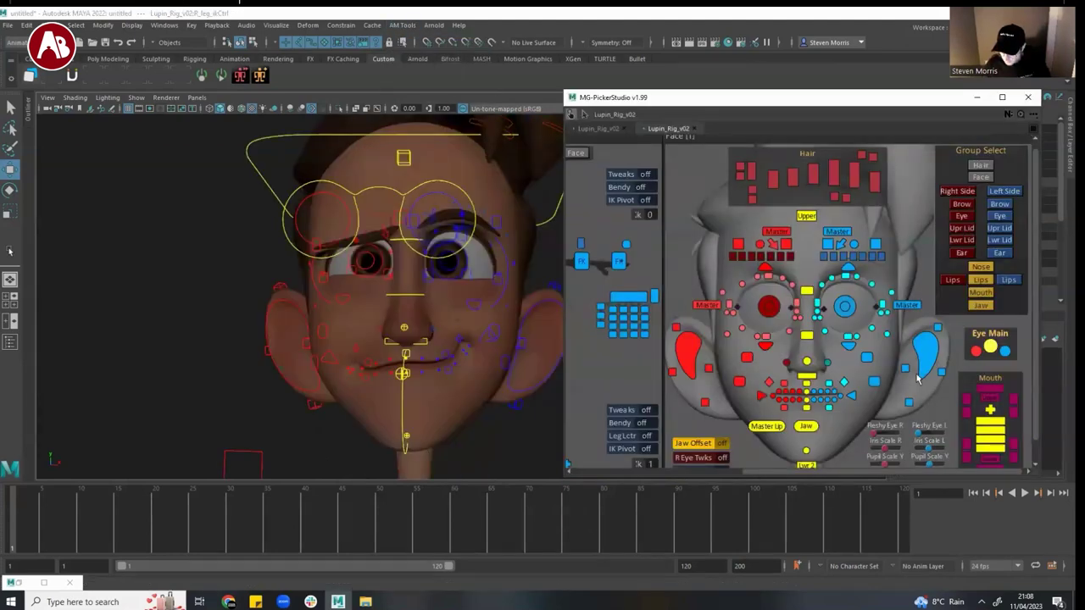
middle_click_drag(916, 379, 898, 300, "alt")
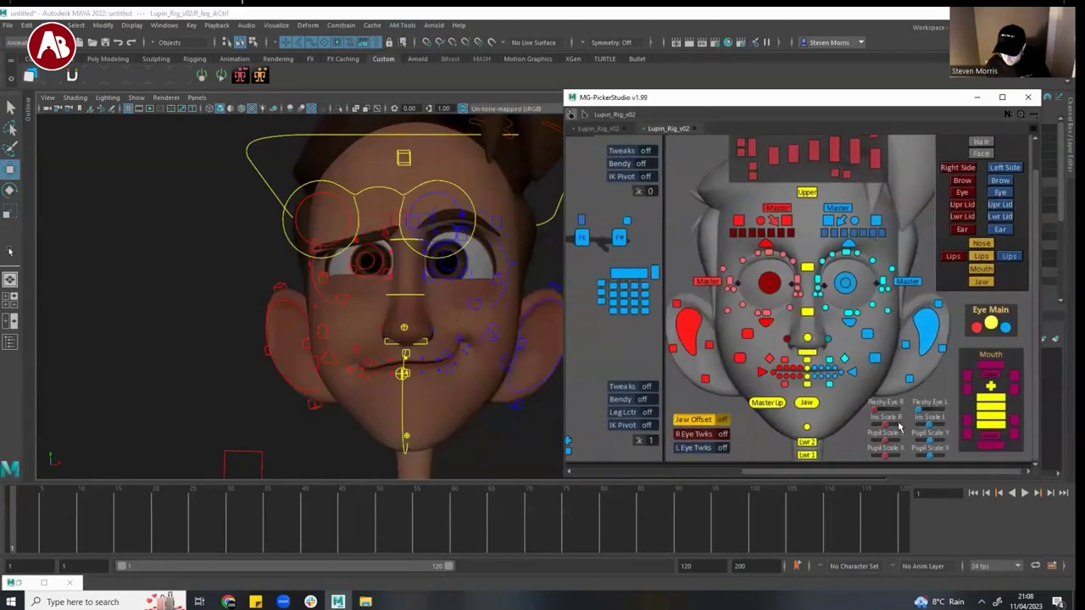
left_click(722, 434)
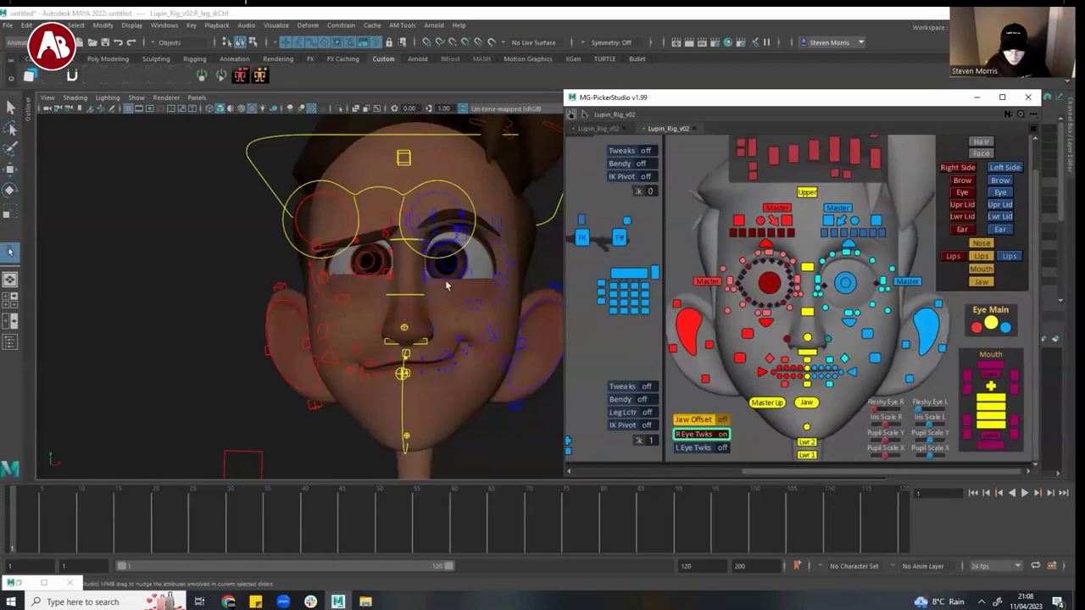
key("alt+1")
key("alt+1")
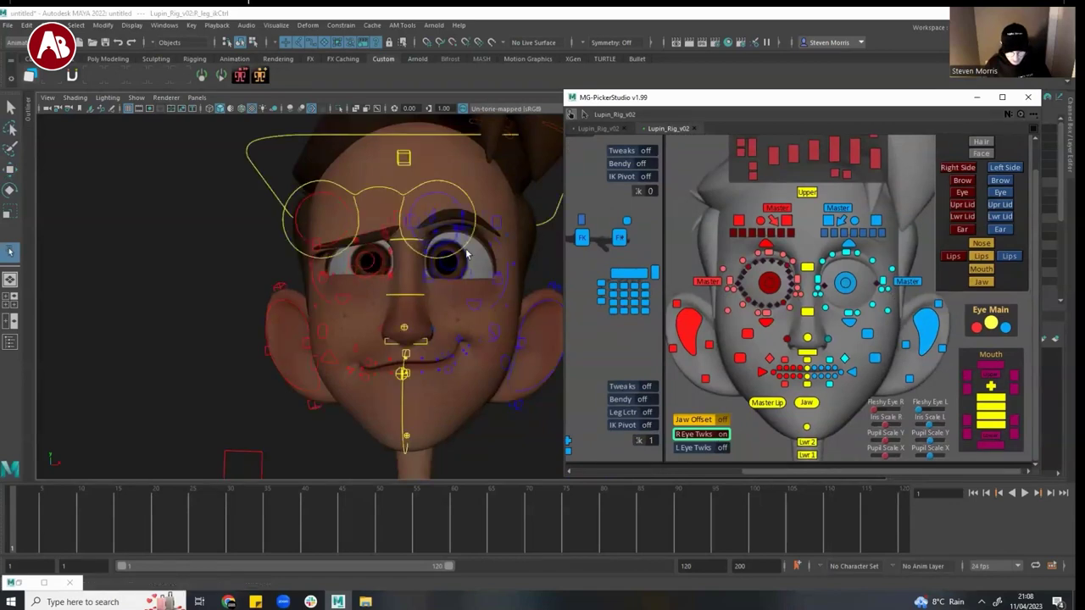
left_click(721, 448)
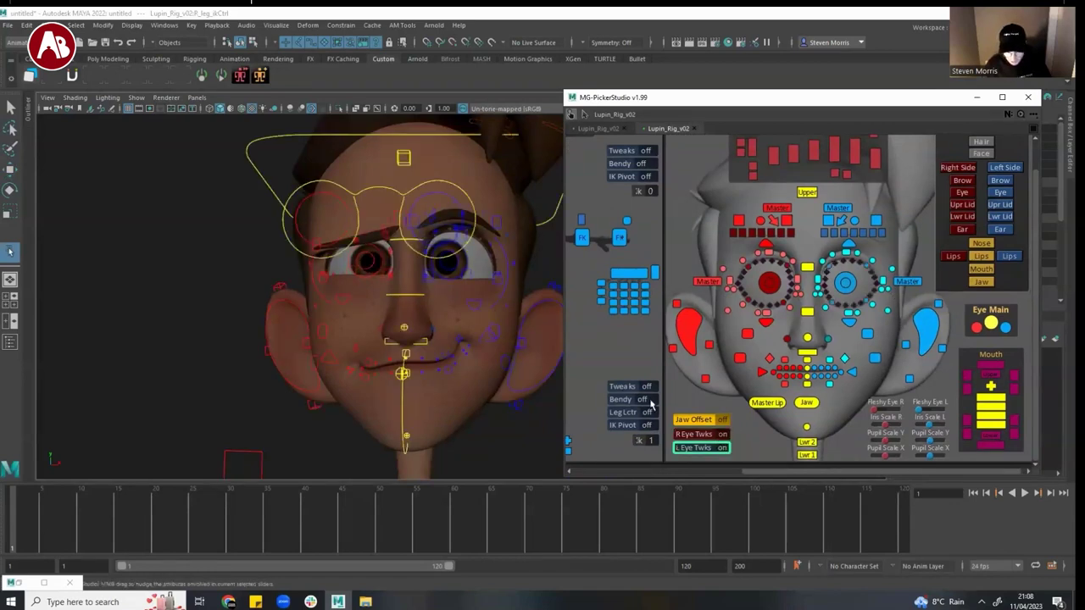
- Try raising a left upper eyelid tweak control and adjusting the right iris scale slider
left_click(482, 244)
key("w")
mouse_move(468, 198)
left_mouse_down()
mouse_move(470, 219)
mouse_move(465, 183)
left_mouse_up()
key("ctrl+z")
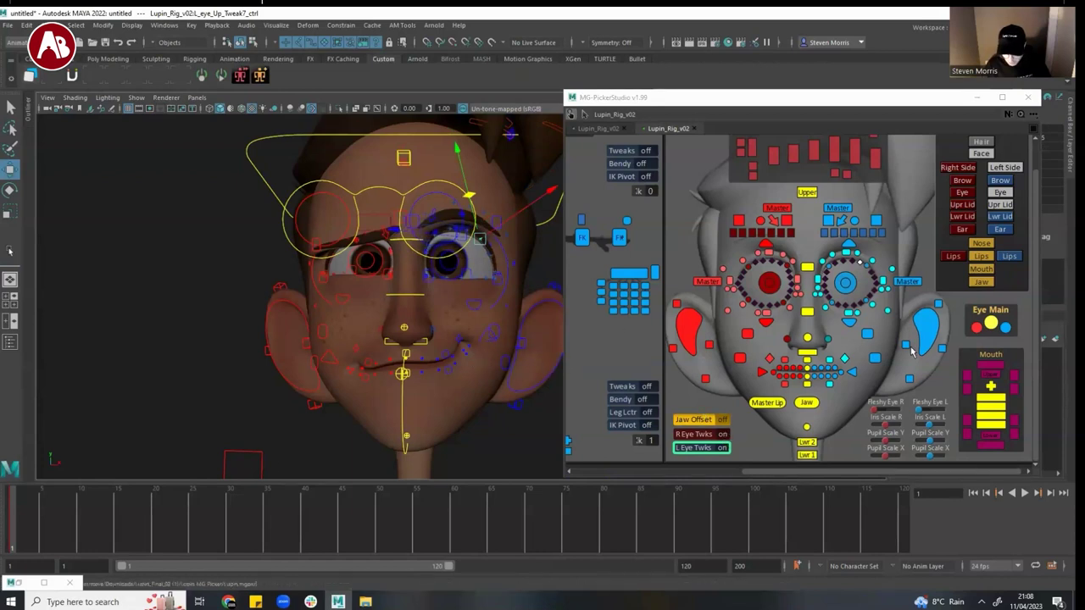
left_click_drag(886, 426, 886, 426)
key("ctrl+z")
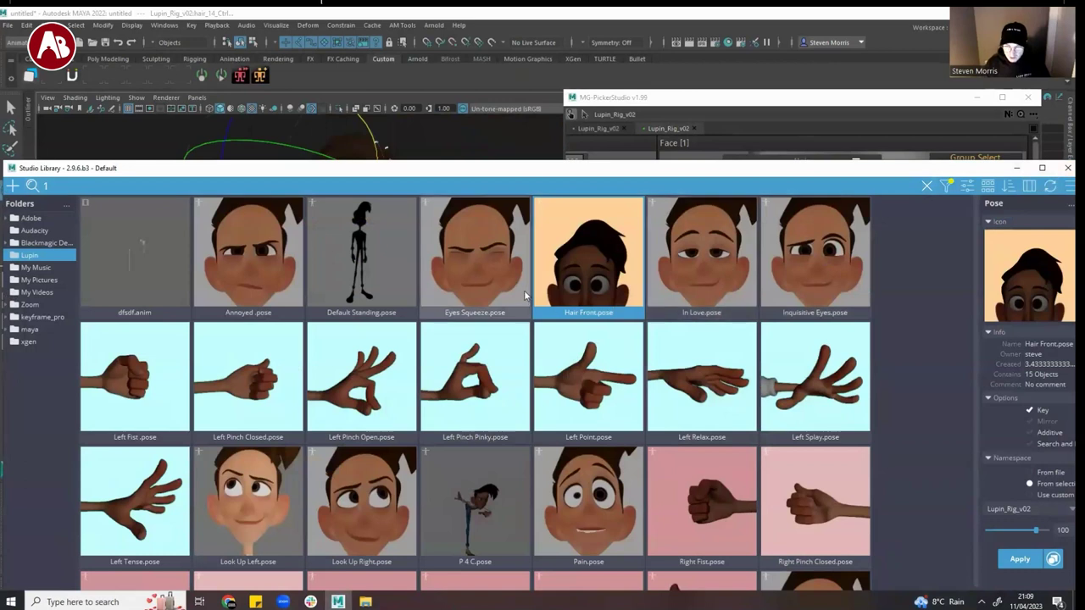
- Put the Studio Library away, deselect the hair controls and bring up the picker's body section alongside the full character
left_click(1018, 168)
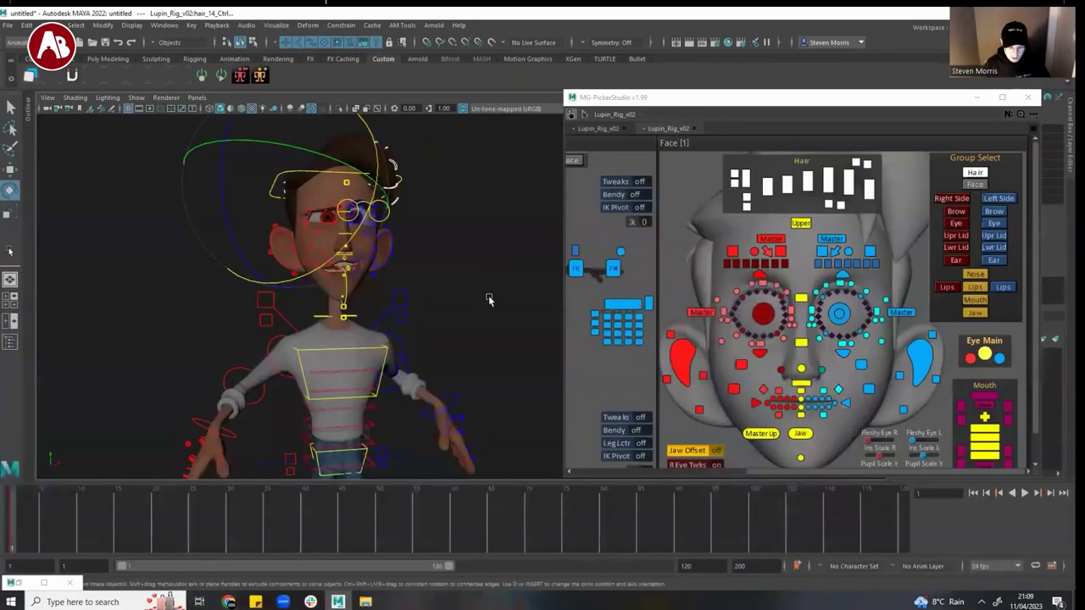
left_click(489, 300)
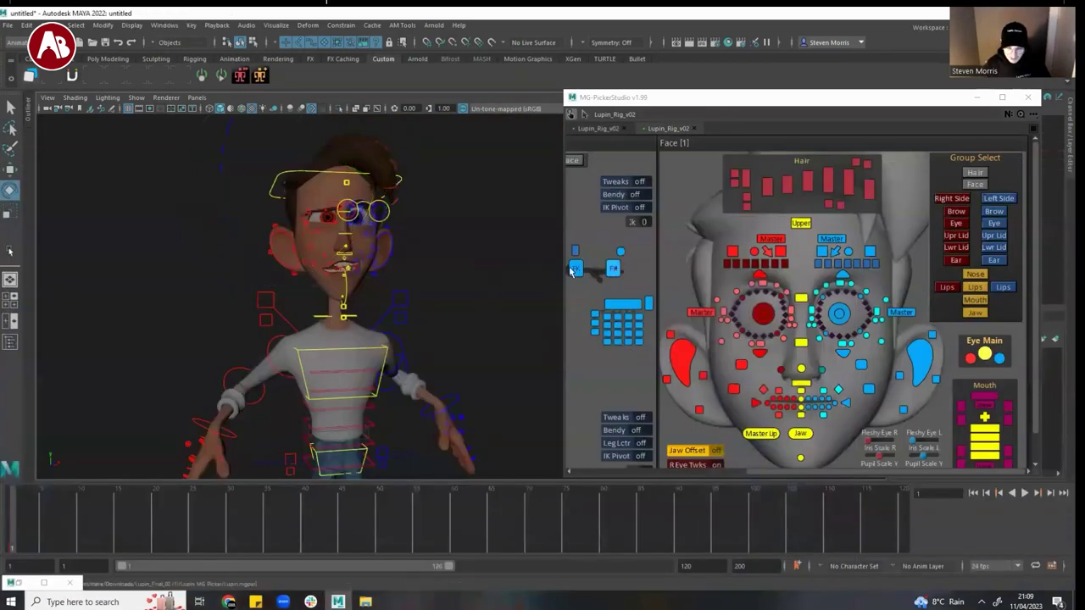
middle_click_drag(623, 312, 957, 244)
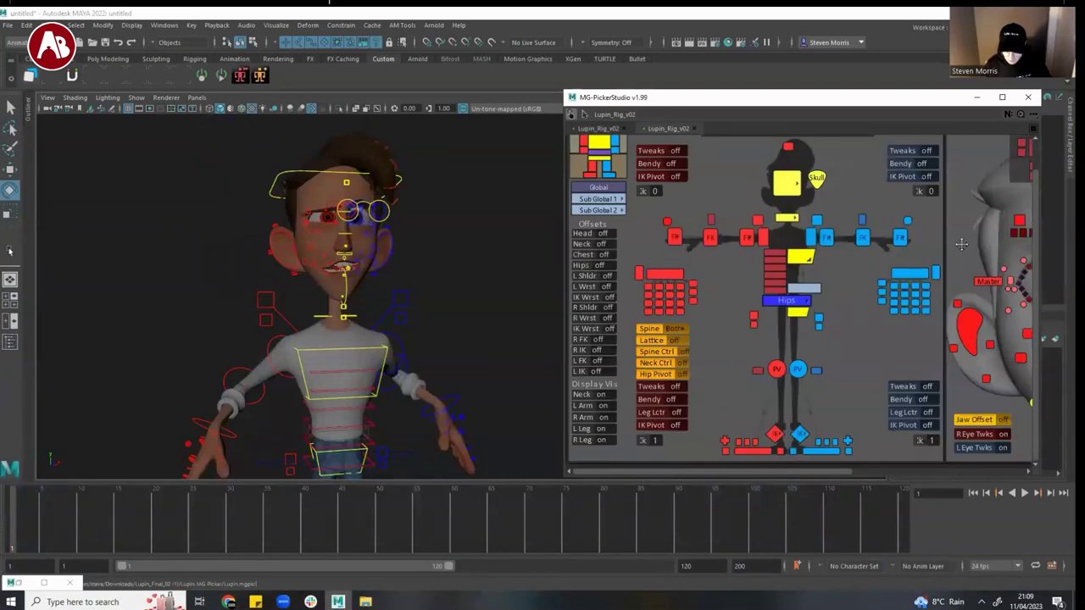
middle_click_drag(313, 378, 331, 261, "alt")
scroll(331, 261, "down", 3)
middle_click_drag(386, 293, 367, 238, "alt")
scroll(414, 284, "down", 3)
middle_click_drag(414, 283, 380, 266, "alt")
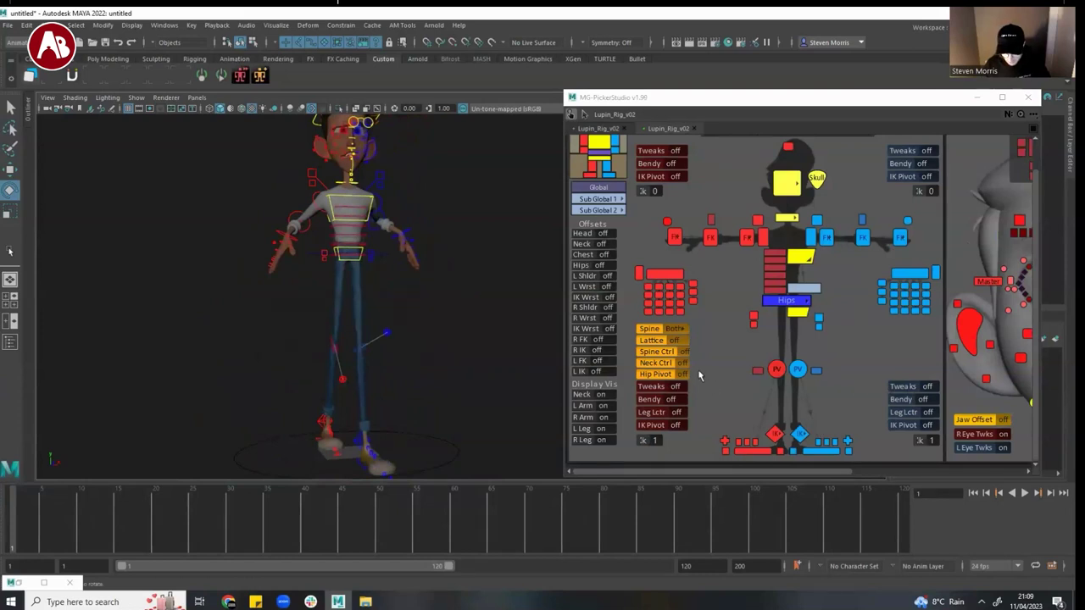
- Switch off the display visibility of the neck, both arms and both legs in the picker
left_click(585, 395)
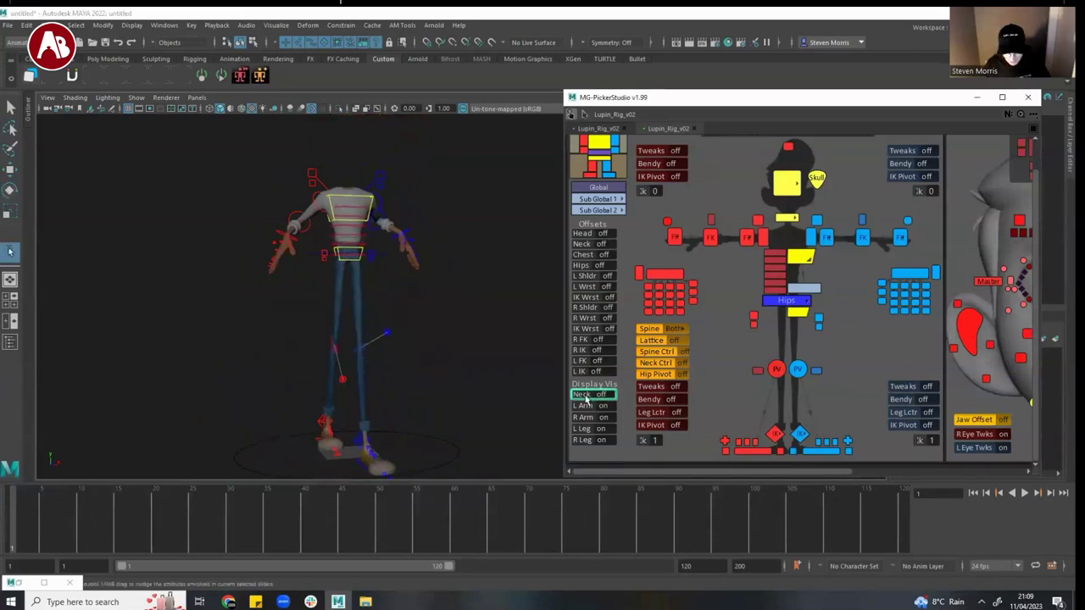
left_click(594, 400)
double_click(589, 408)
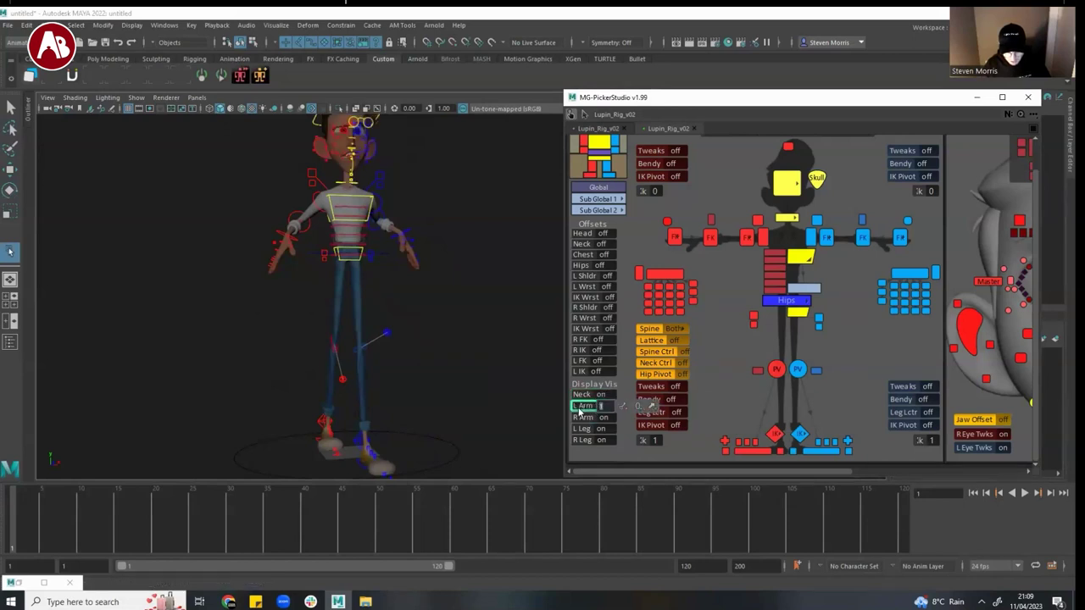
left_click(598, 417)
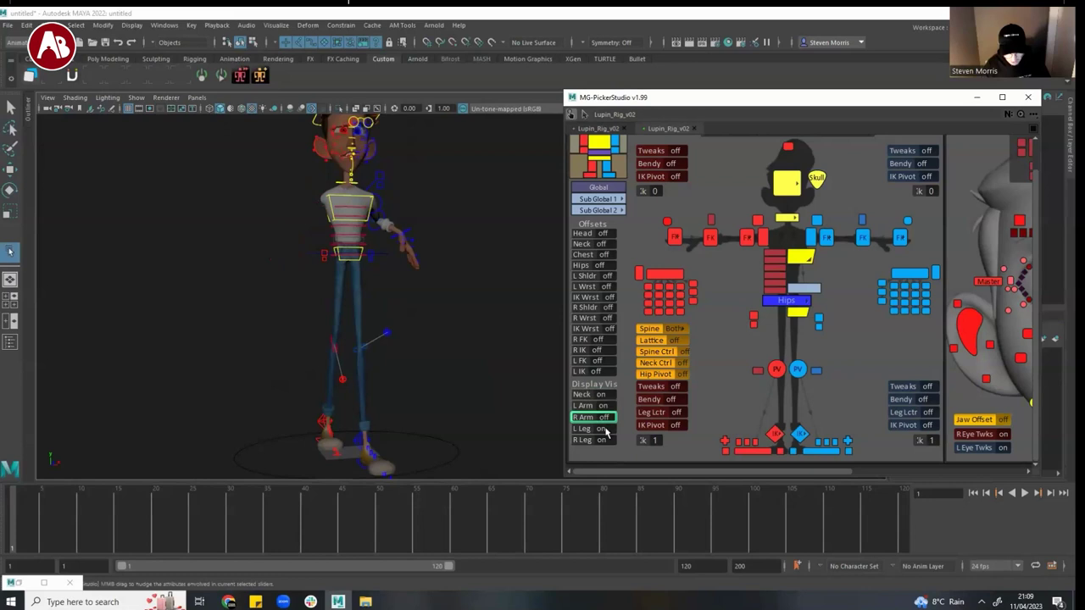
left_click(603, 429)
left_click(605, 395)
left_click(608, 406)
left_click(604, 395)
left_click(609, 394)
left_click(608, 441)
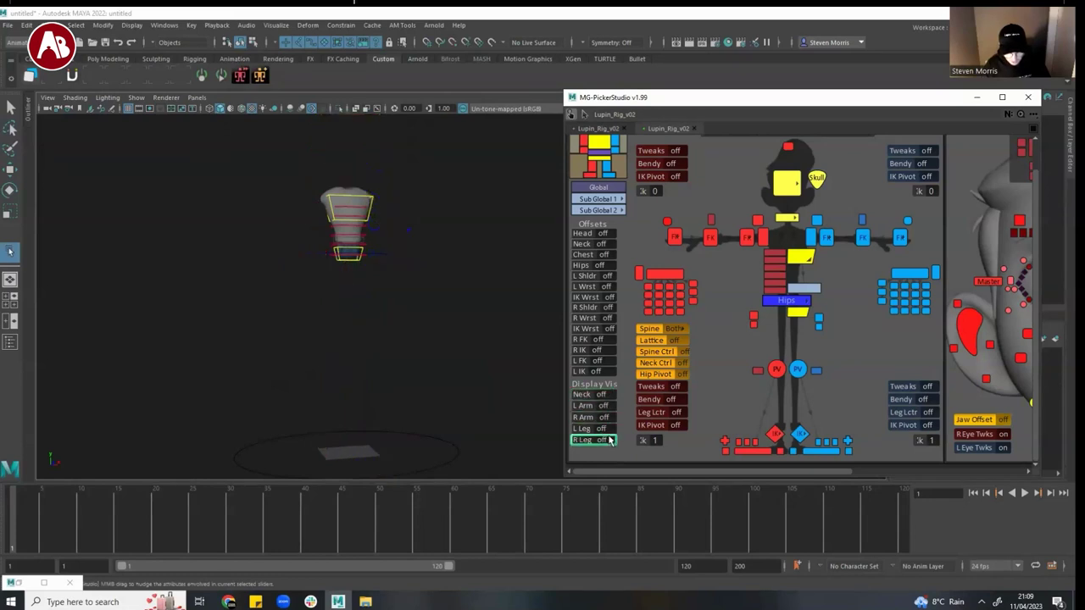
- Switch the display visibility of both legs and both arms back on in the picker
left_click(608, 430)
left_click(608, 441)
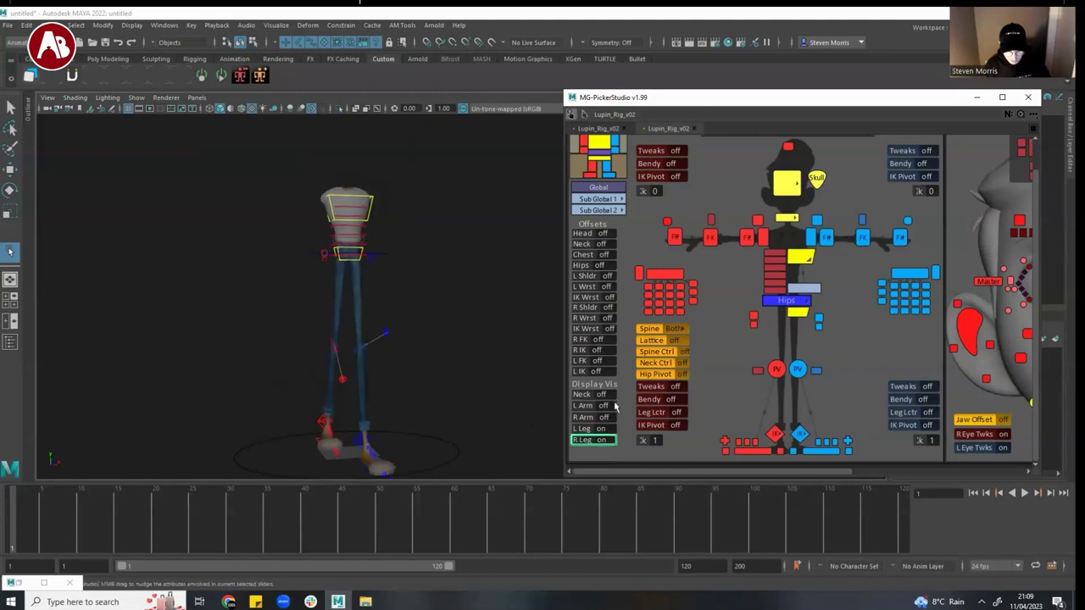
left_click(605, 417)
left_click(593, 406)
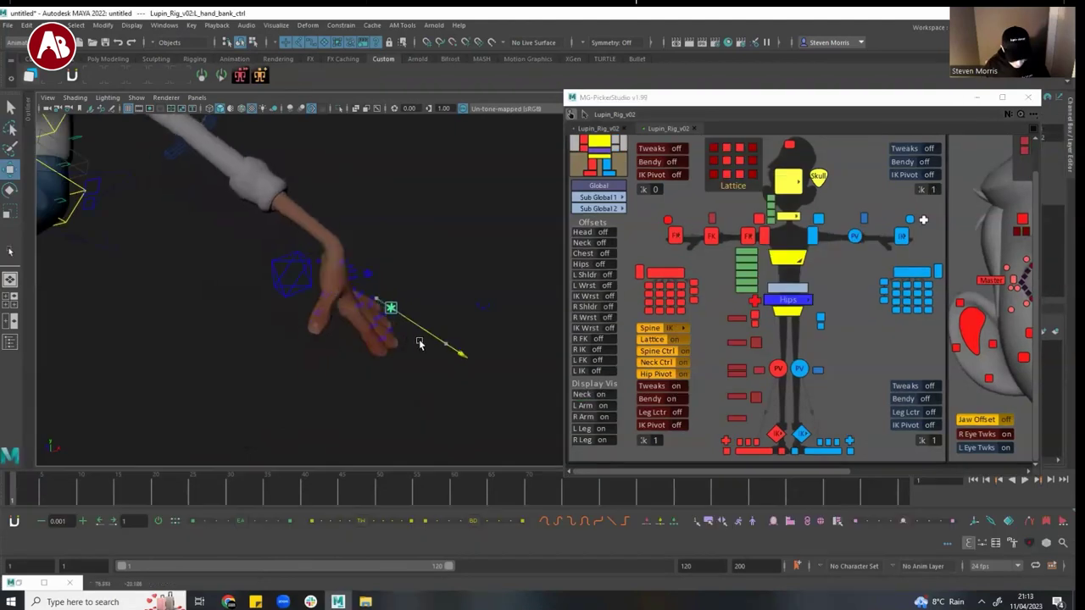
- Adjust the left hand's tilt with its bank control and reposition the picker window
mouse_move(423, 345)
left_mouse_down()
mouse_move(388, 331)
mouse_move(404, 346)
left_mouse_up()
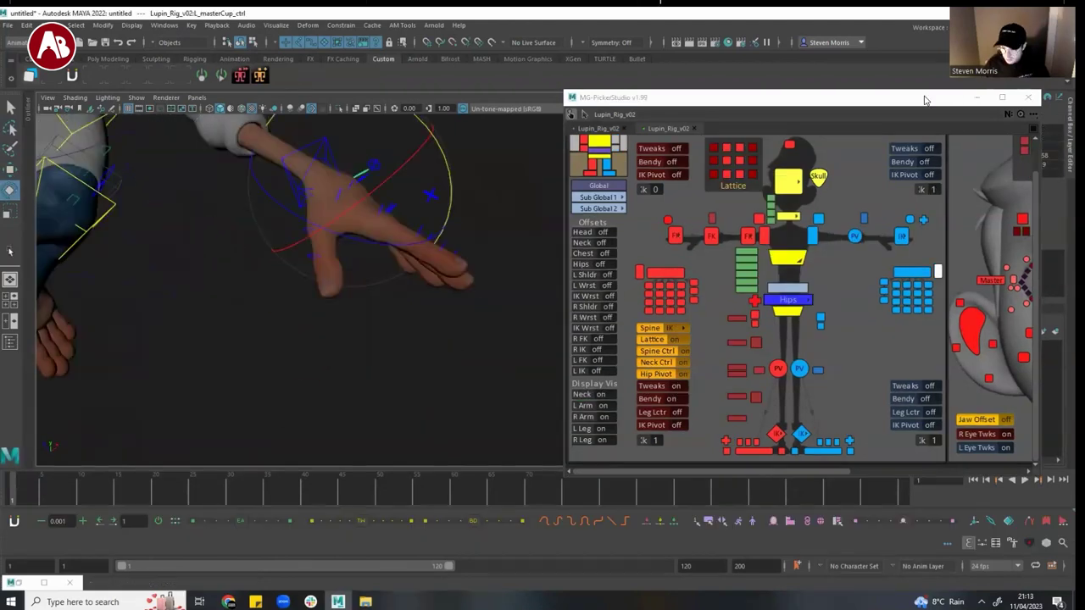
left_click_drag(678, 97, 563, 126)
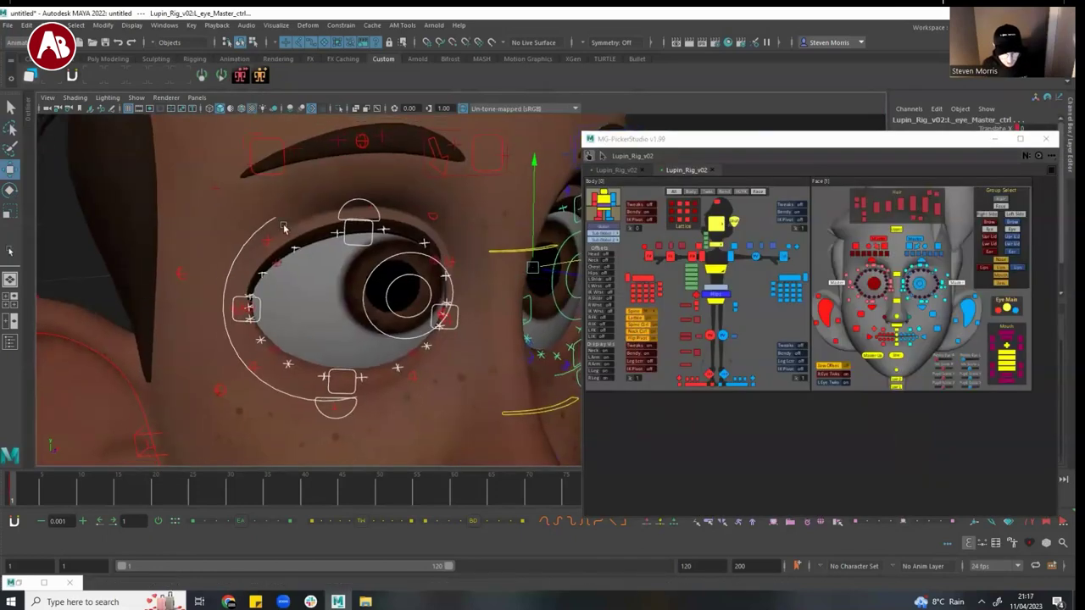
- Activate the Scale tool with the eye master controls selected and view the face from another angle
scroll(316, 261, "down", 4)
key("r")
left_click_drag(438, 308, 485, 196, "alt")
left_click(443, 233)
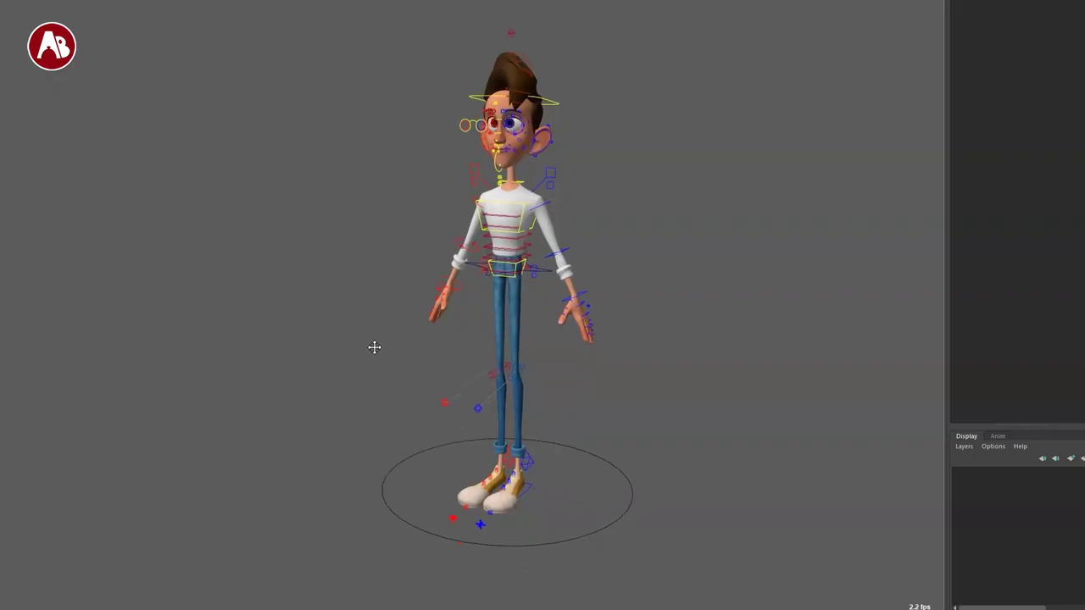
- Examine the full character, select its global control and move it to about X -0.346, Y 7.381, Z -0.743
left_click_drag(373, 346, 302, 357, "alt")
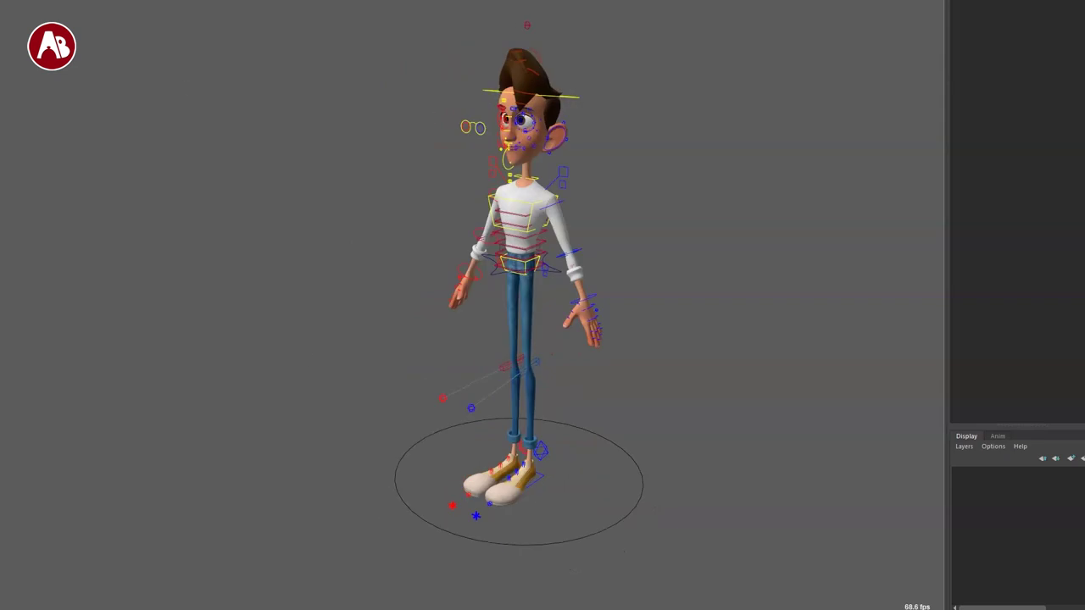
key("7")
mouse_move(259, 311)
left_mouse_down("alt")
mouse_move(555, 303)
mouse_move(270, 292)
mouse_move(298, 288)
left_mouse_up("alt")
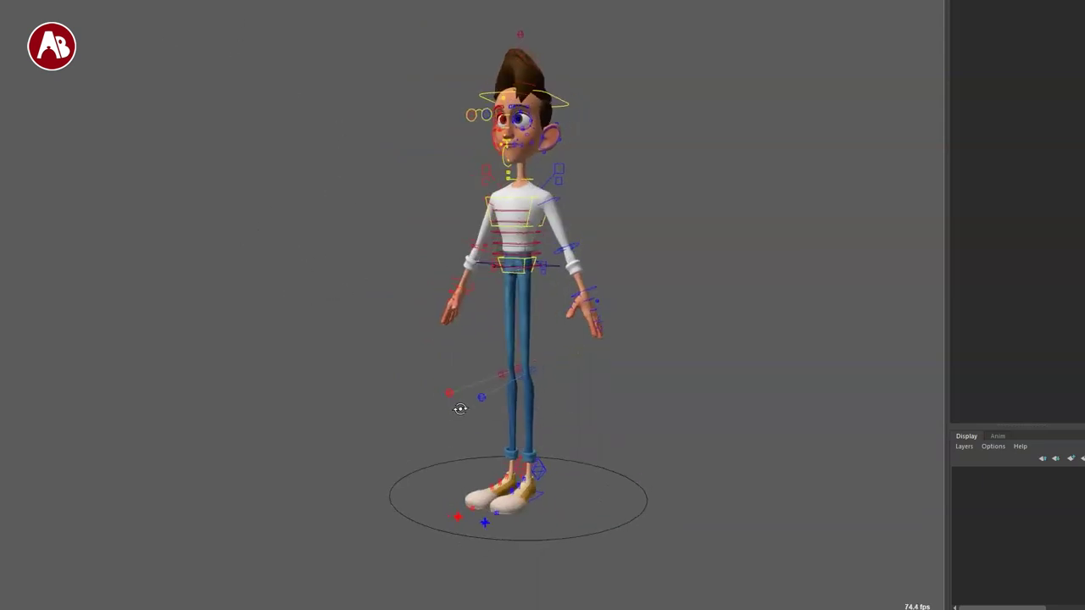
left_click(641, 492)
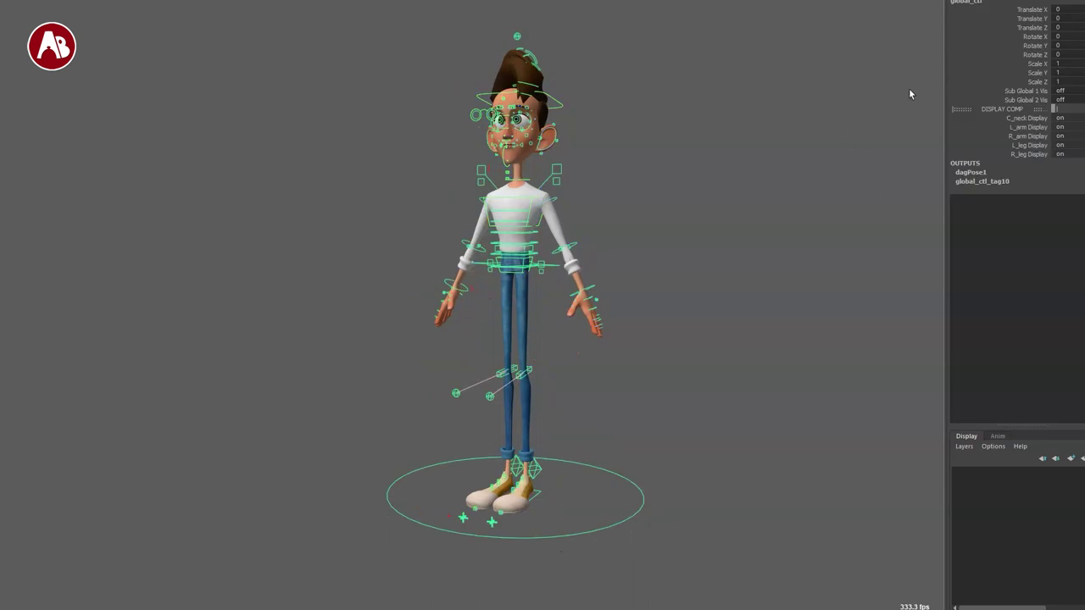
left_click_drag(515, 491, 393, 503)
- Try scaling the global control uniformly to about 0.739 and rotating the whole character
key("r")
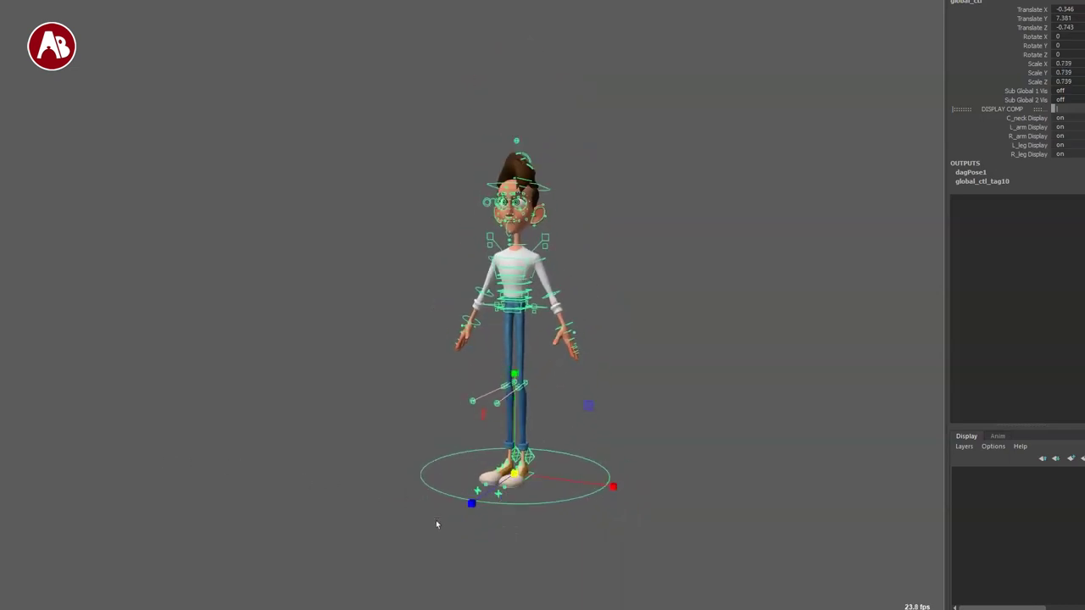
key("ctrl+z")
key("e")
left_click_drag(515, 420, 579, 476)
key("ctrl+z")
key("q")
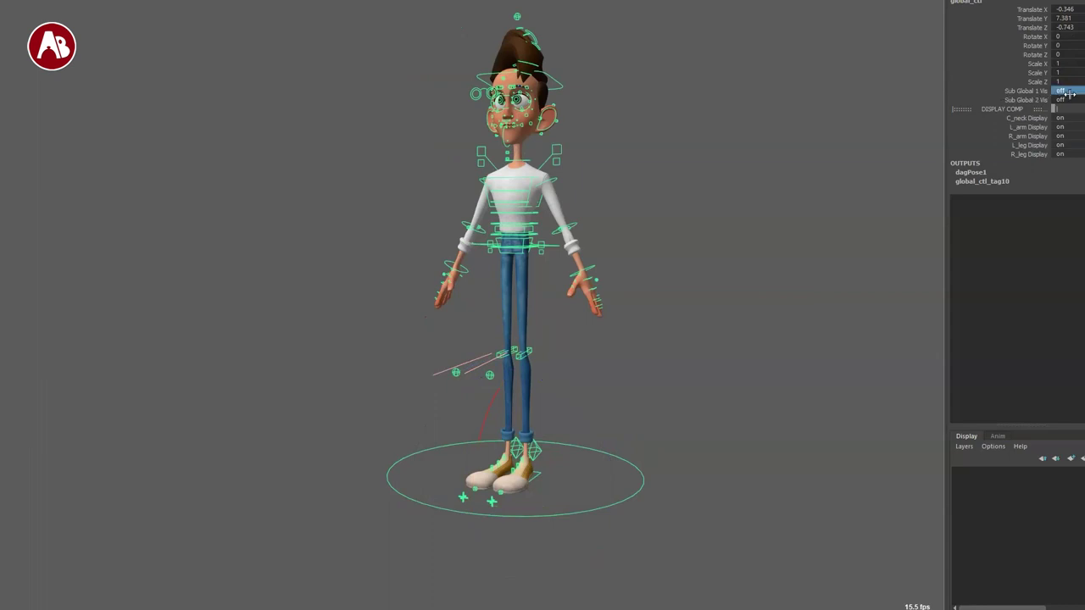
- Turn on Sub Global 1 Vis and move the first sub global control along Translate Y
key("Return")
left_click(628, 523)
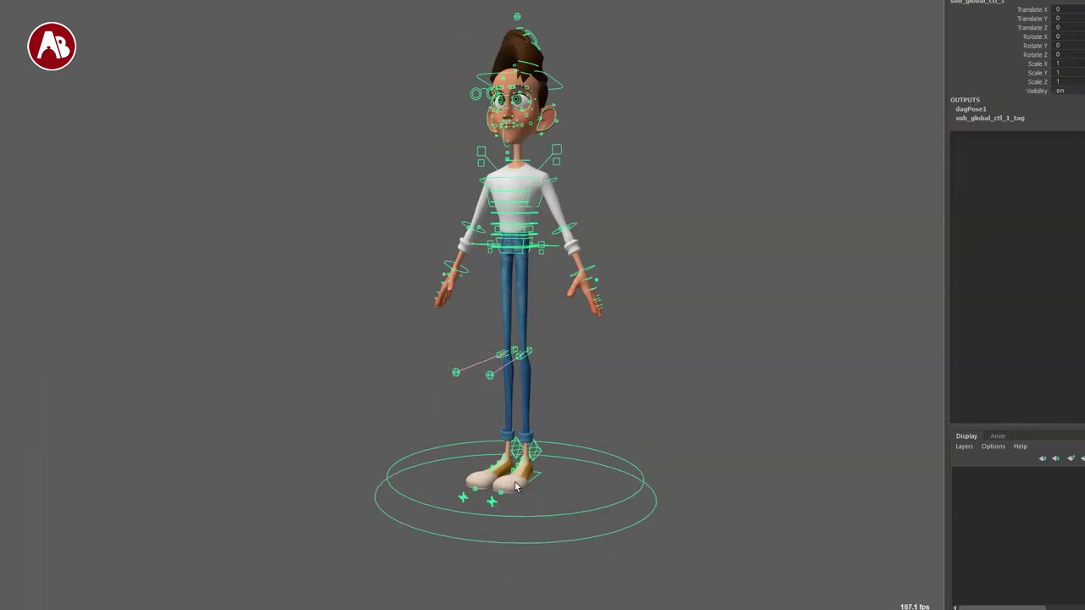
left_click(1003, 20)
mouse_move(805, 174)
middle_mouse_down()
mouse_move(797, 181)
mouse_move(816, 133)
mouse_move(809, 161)
middle_mouse_up()
- Offset the global control vertically and raise the first sub global control to waist height, at about Translate Y 14.666
left_click_drag(621, 481, 633, 493)
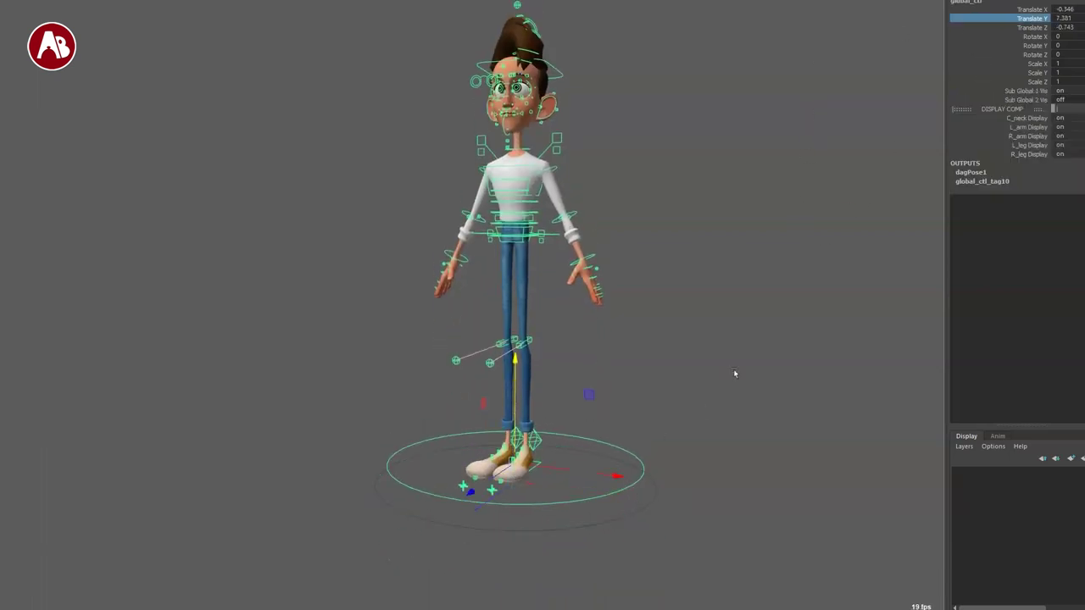
left_click(1002, 18)
middle_click_drag(902, 182, 867, 428)
middle_click_drag(746, 378, 809, 211, "alt")
left_click_drag(809, 211, 684, 342, "alt")
left_click(685, 341)
left_click_drag(517, 384, 507, 361, "alt")
left_click_drag(545, 326, 536, 253)
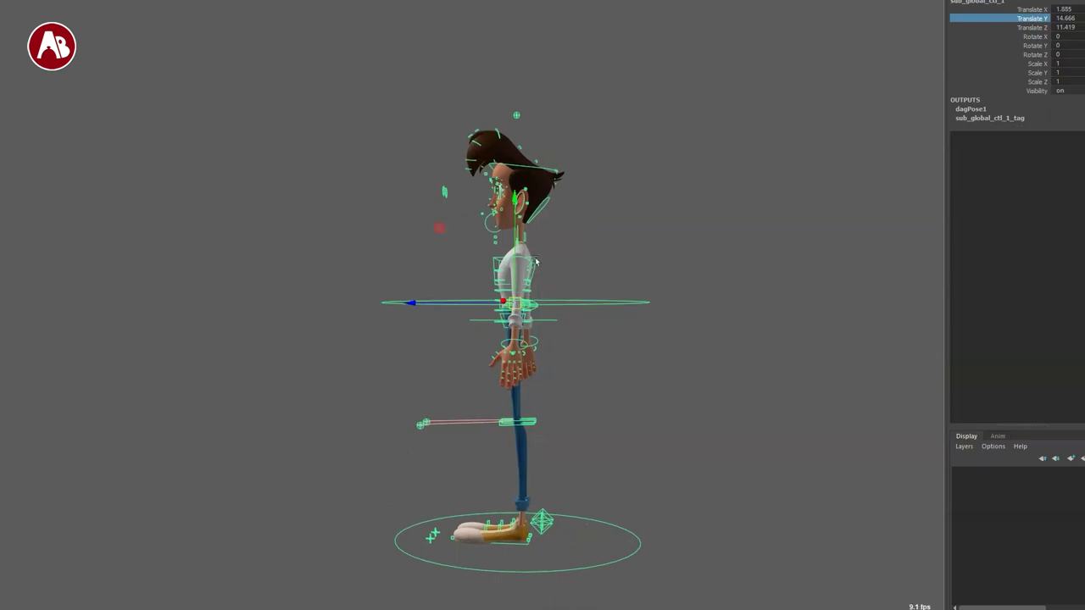
left_click_drag(464, 335, 492, 359, "alt")
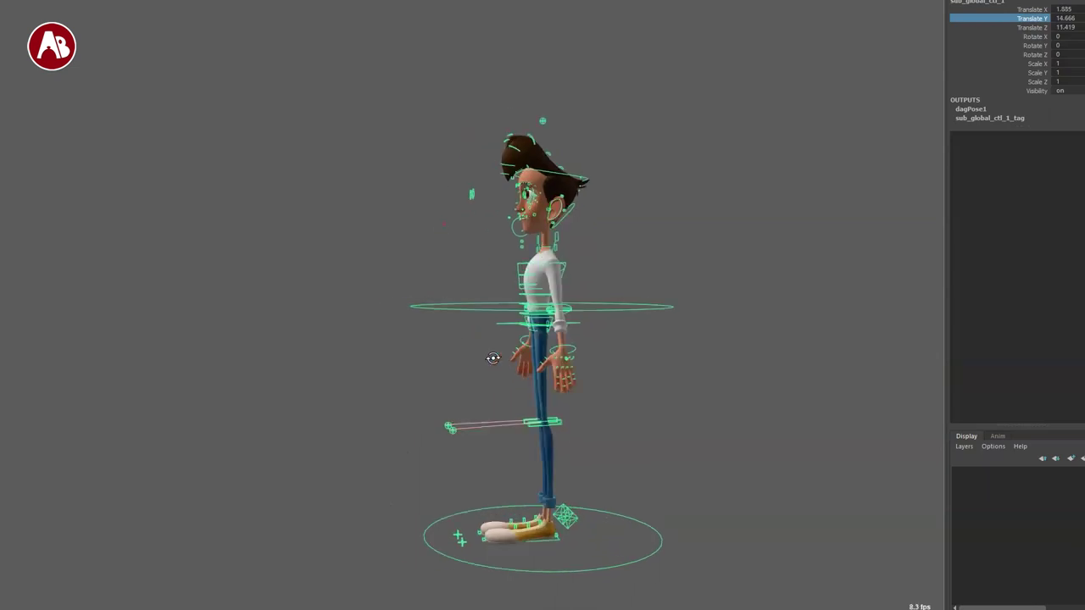
- Tilt the character with the first sub global control to about 29.059 in Rotate X and shift it along Translate Z
left_click(984, 38)
middle_click_drag(805, 85, 803, 118)
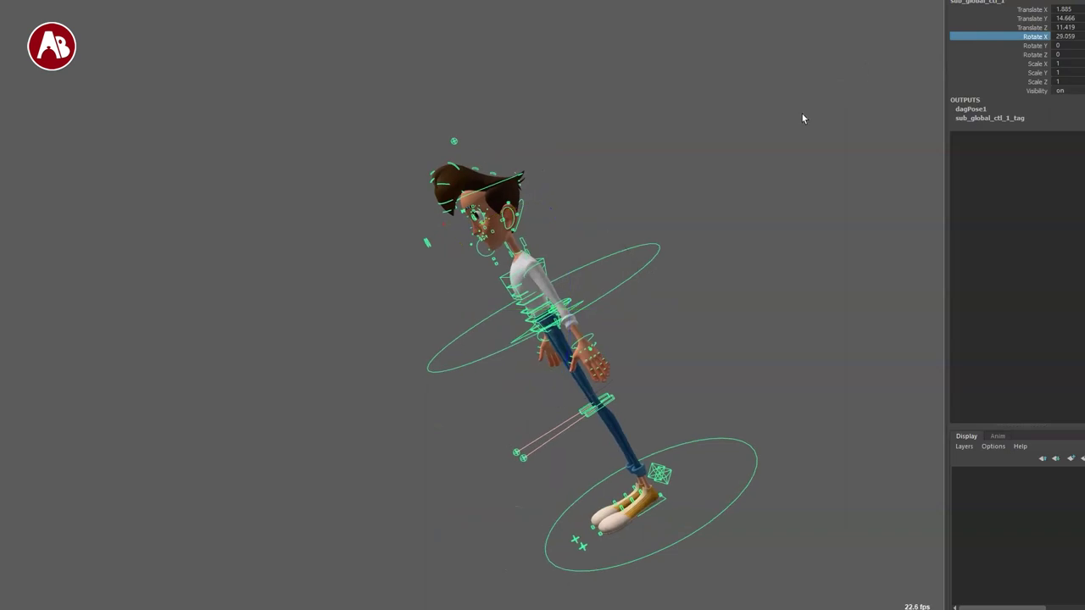
left_click(993, 28)
middle_click_drag(993, 28, 859, 107)
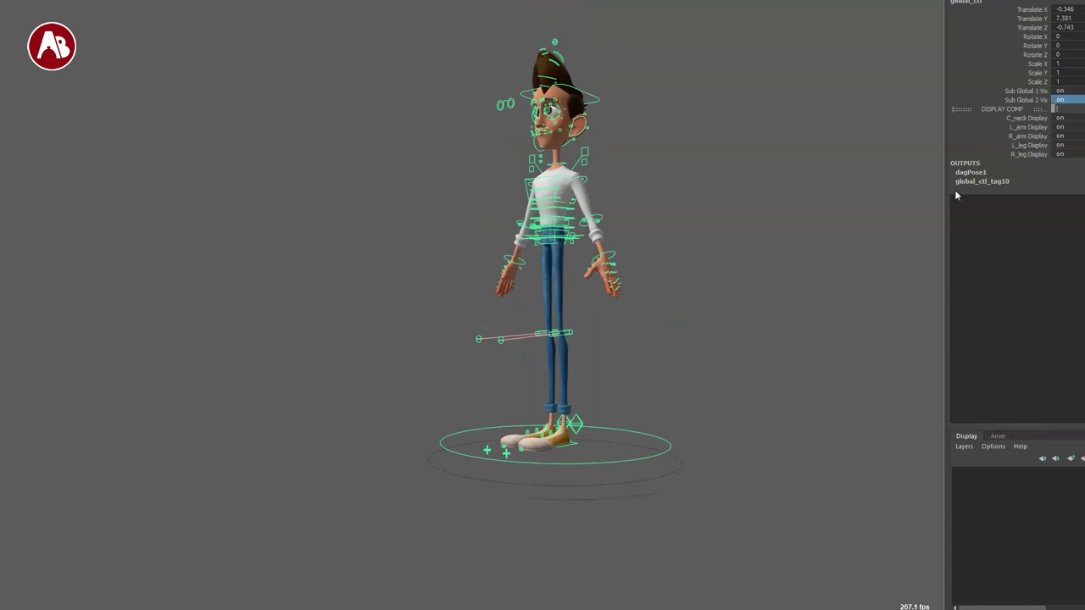
- Try toggling the neck, arm and leg display attributes of the global control together and clear the selection
left_click_drag(1018, 121, 1019, 155)
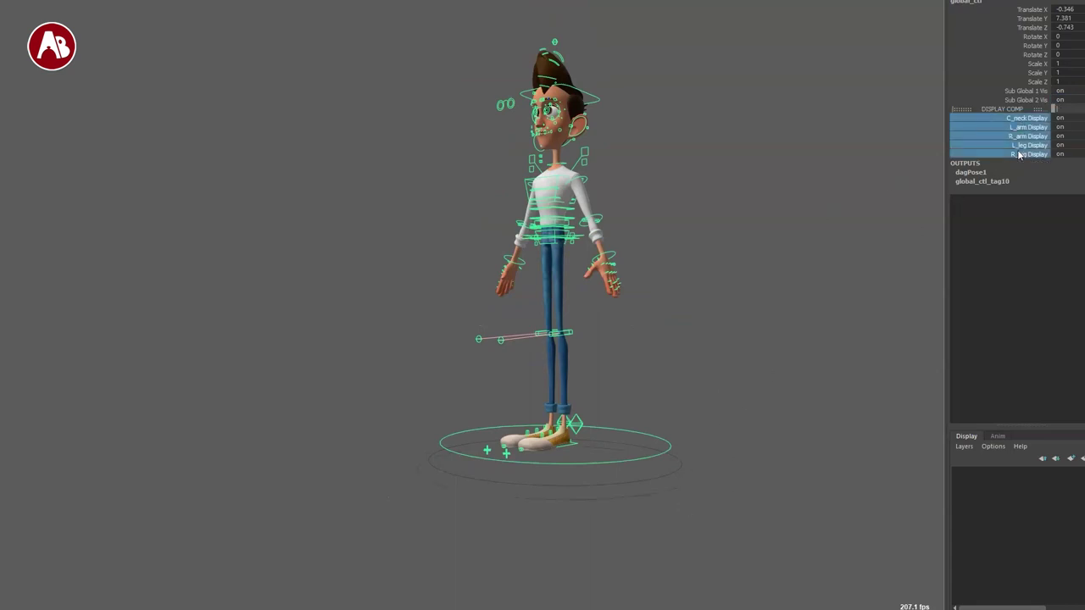
middle_click_drag(931, 148, 942, 235)
left_click(729, 278)
- Select the two sub global rings around the character's feet in turn
left_click_drag(729, 277, 754, 278, "alt")
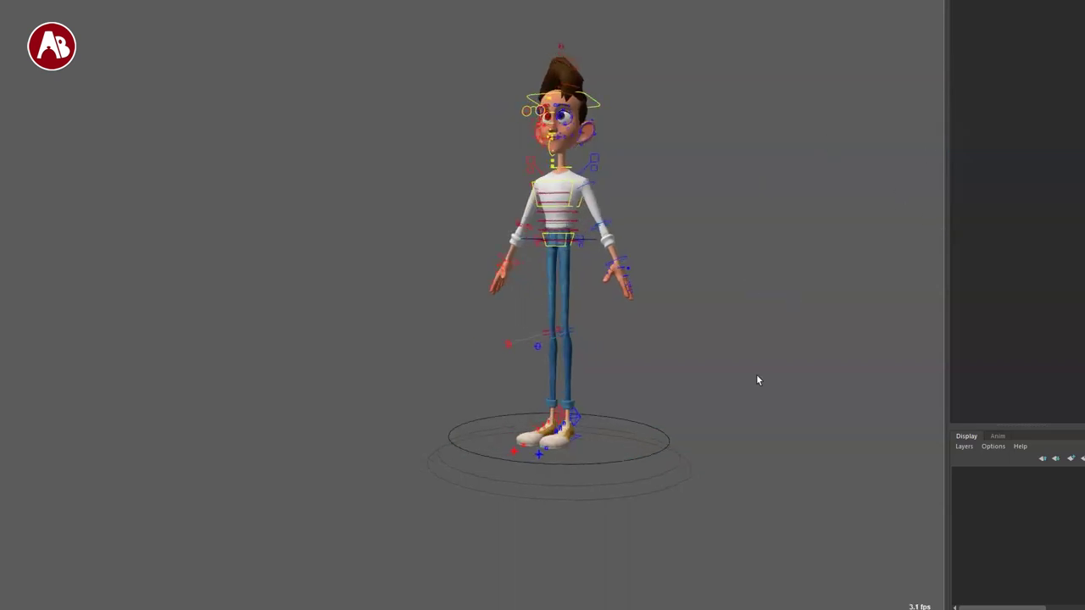
left_click(657, 473)
left_click(674, 482)
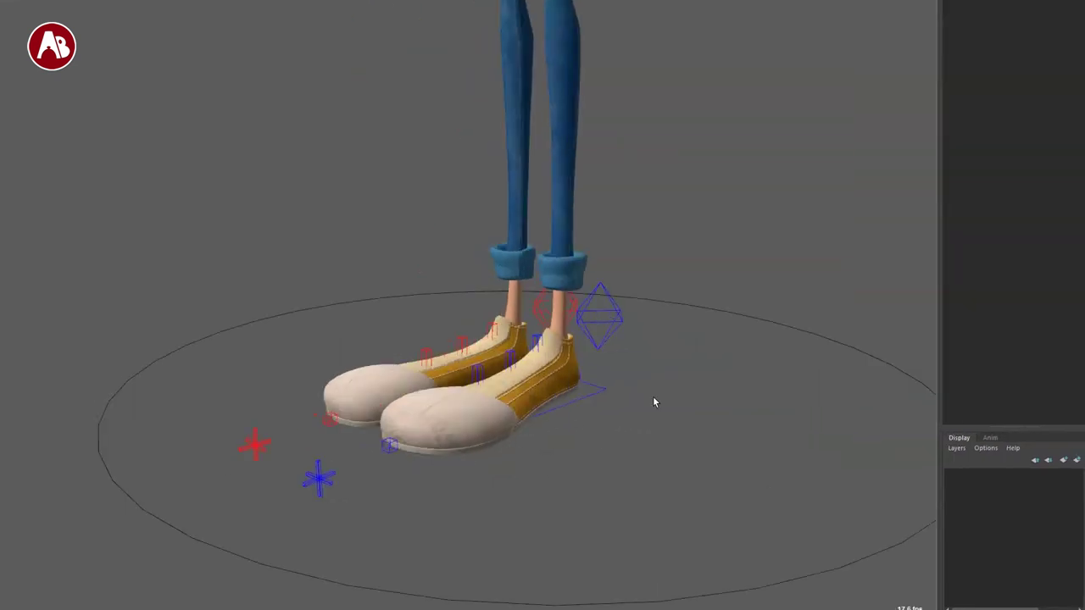
- Examine the foot controls from several angles and select the left leg settings control behind the heel
left_click_drag(653, 395, 703, 407, "alt")
right_click_drag(533, 382, 707, 421, "alt")
left_click_drag(707, 421, 659, 433, "alt")
right_click_drag(649, 428, 514, 332, "alt")
left_click_drag(514, 373, 591, 412, "alt")
right_click_drag(591, 413, 571, 393, "alt")
left_click_drag(606, 409, 633, 416, "alt")
left_click(576, 331)
middle_click_drag(664, 399, 712, 441, "alt")
right_click_drag(711, 442, 539, 420, "alt")
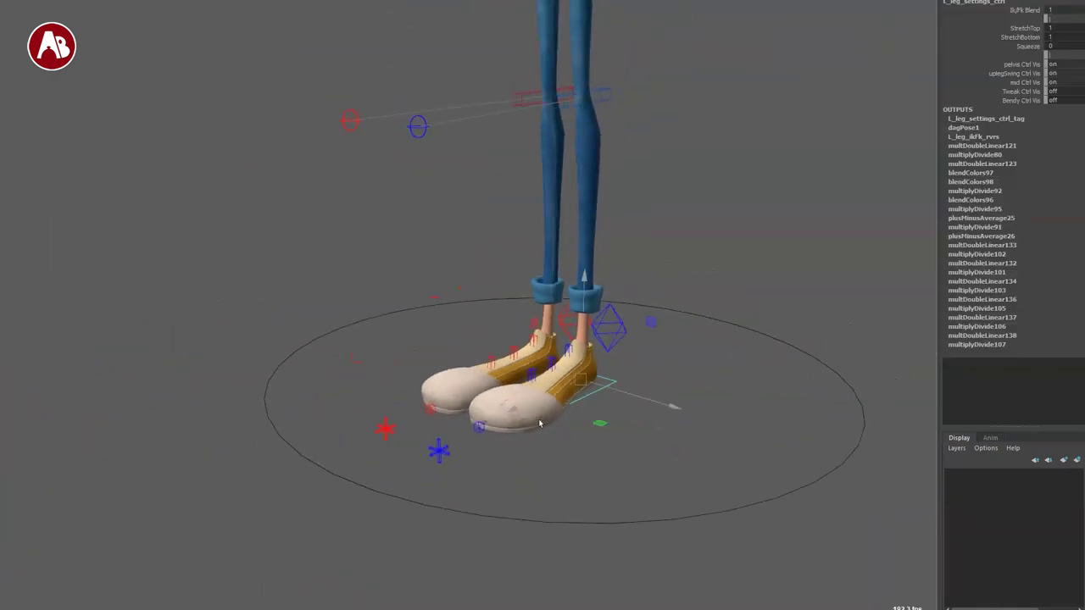
- Switch the left leg to FK by setting Ik/Fk Blend to 0 on the leg settings control
key("e")
key("w")
left_click(998, 11)
middle_click_drag(768, 138, 672, 158)
middle_click_drag(755, 208, 707, 364, "alt")
right_click_drag(707, 363, 635, 330, "alt")
mouse_move(687, 295)
middle_mouse_down()
mouse_move(787, 292)
mouse_move(669, 292)
middle_mouse_up()
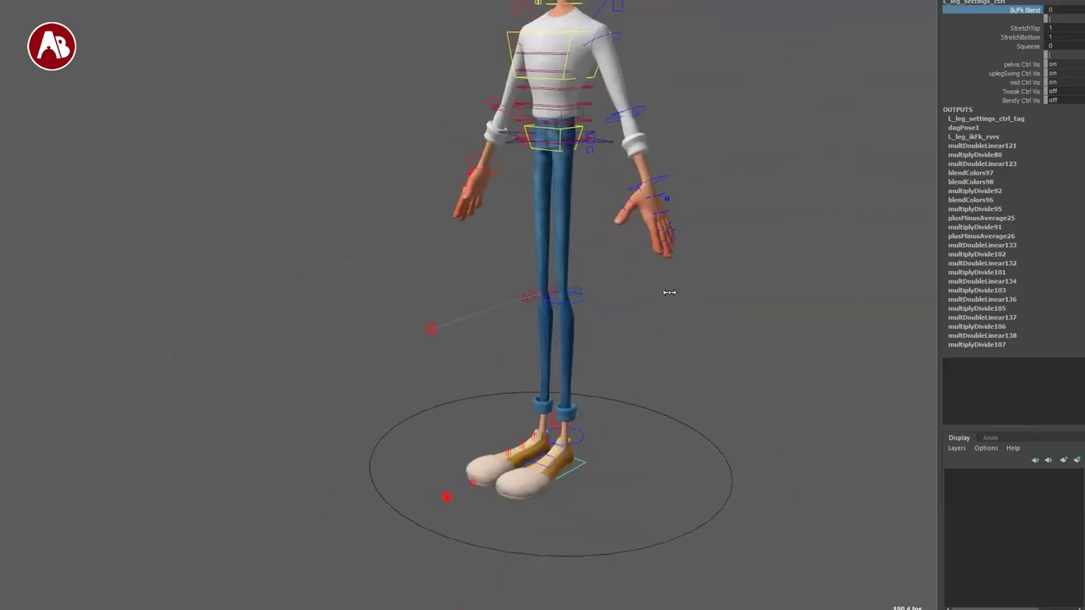
- Try bending the left leg by rotating its FK controls one after another, including the knee control
left_click(583, 302)
key("e")
left_click_drag(516, 262, 515, 360)
key("q")
left_click(627, 309)
key("e")
left_click_drag(597, 281, 544, 217)
left_click(576, 217)
key("e")
left_click_drag(520, 159, 558, 129)
- Undo the FK rotations and the FK switch, and reselect the left leg settings control behind the heel
key("ctrl+z")
key("ctrl+z")
key("ctrl+z")
key("ctrl+z")
key("ctrl+z")
key("ctrl+z")
key("ctrl+z")
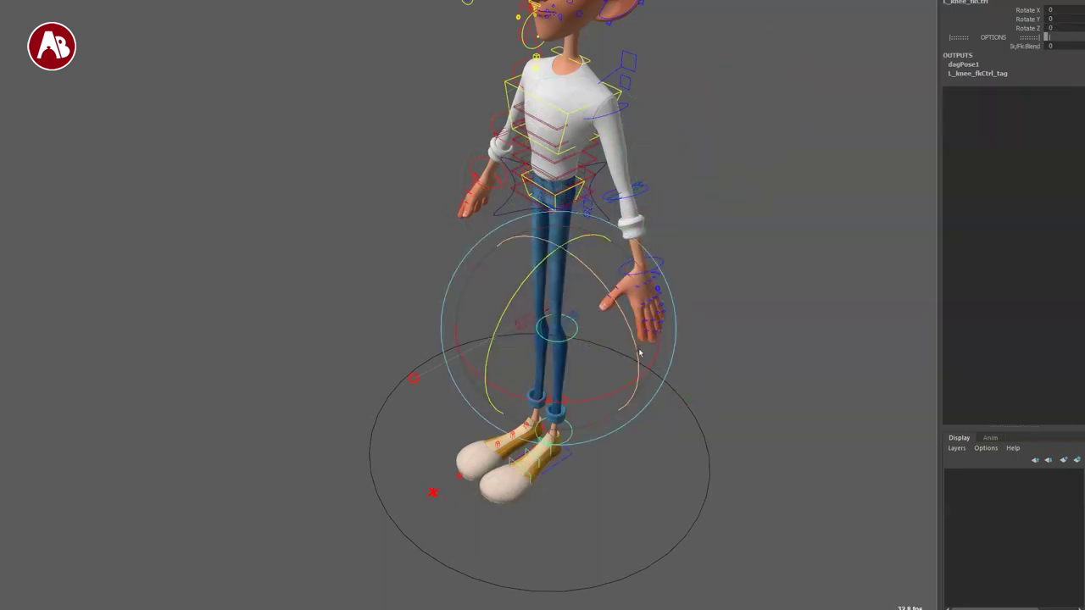
left_click_drag(515, 483, 593, 404, "alt")
key("w")
left_click(582, 427)
right_click_drag(593, 405, 649, 430, "alt")
key("ctrl+z")
key("q")
left_click(591, 468)
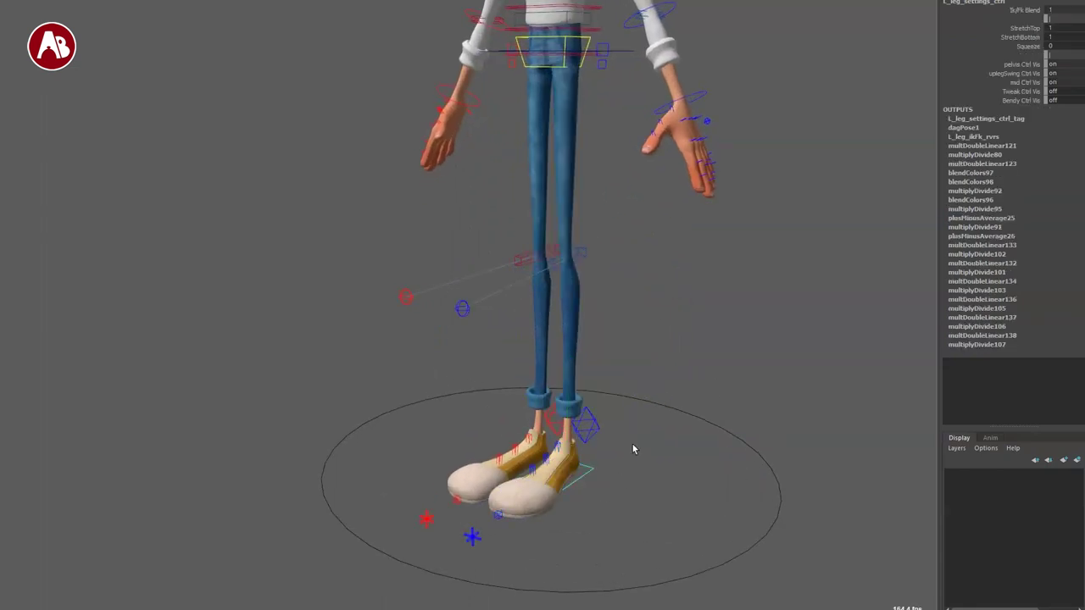
- Try changing the left leg's StretchBottom attribute, undo the change, and select the Squeeze attribute
middle_click_drag(665, 243, 737, 246)
key("ctrl+z")
left_click(977, 38)
middle_click_drag(836, 186, 837, 176)
key("ctrl+z")
left_click(987, 56)
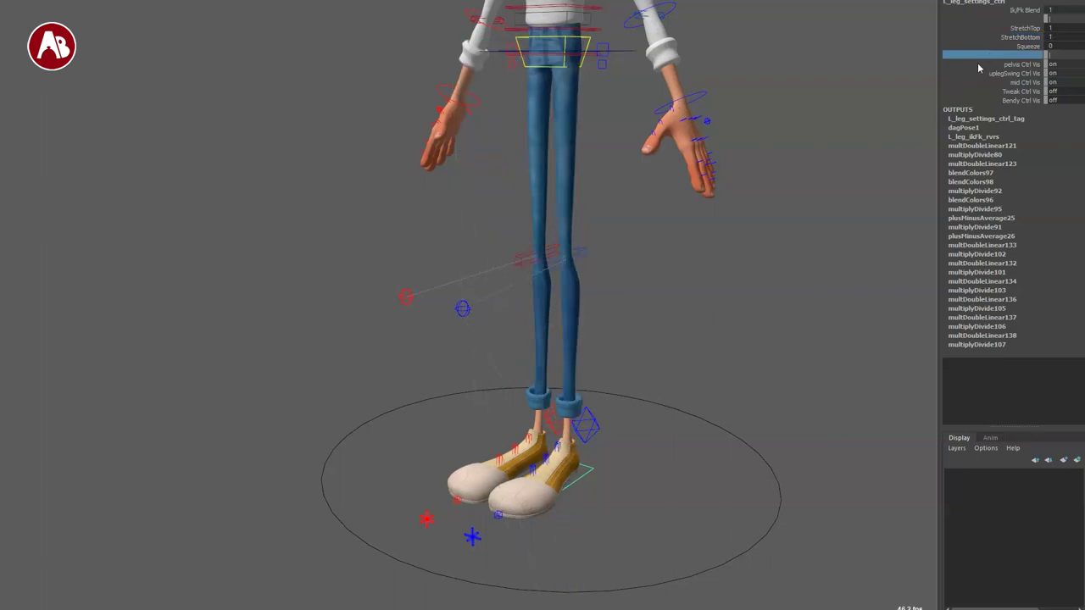
left_click(981, 46)
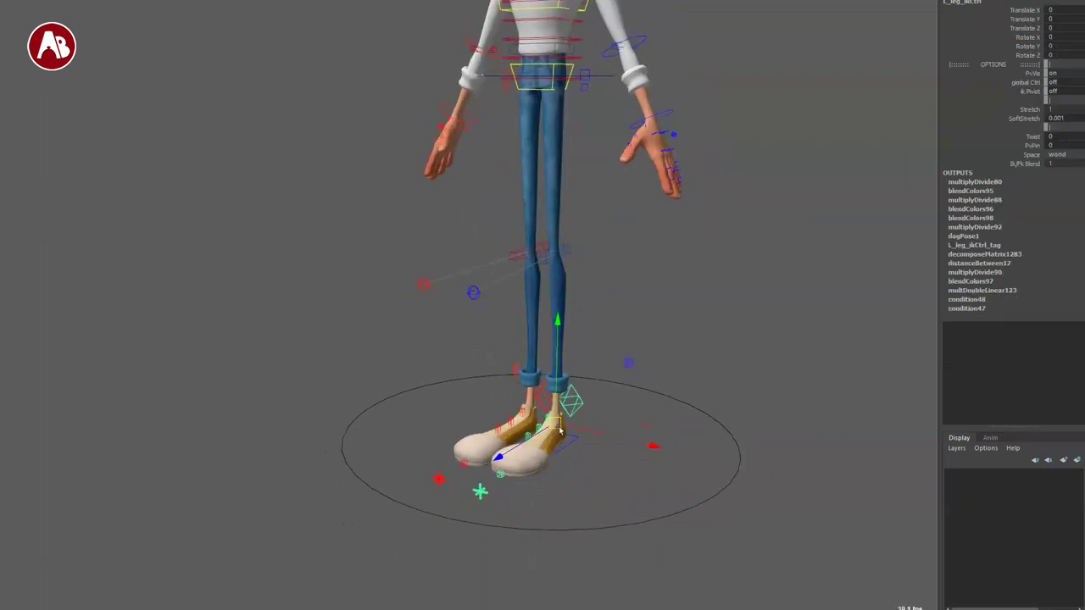
- Move the left leg IK control to about 30.873, -21.16, -14.822 and rotate it so the leg stretches outward
left_click_drag(549, 421, 687, 511)
key("e")
left_click_drag(715, 474, 644, 532)
key("q")
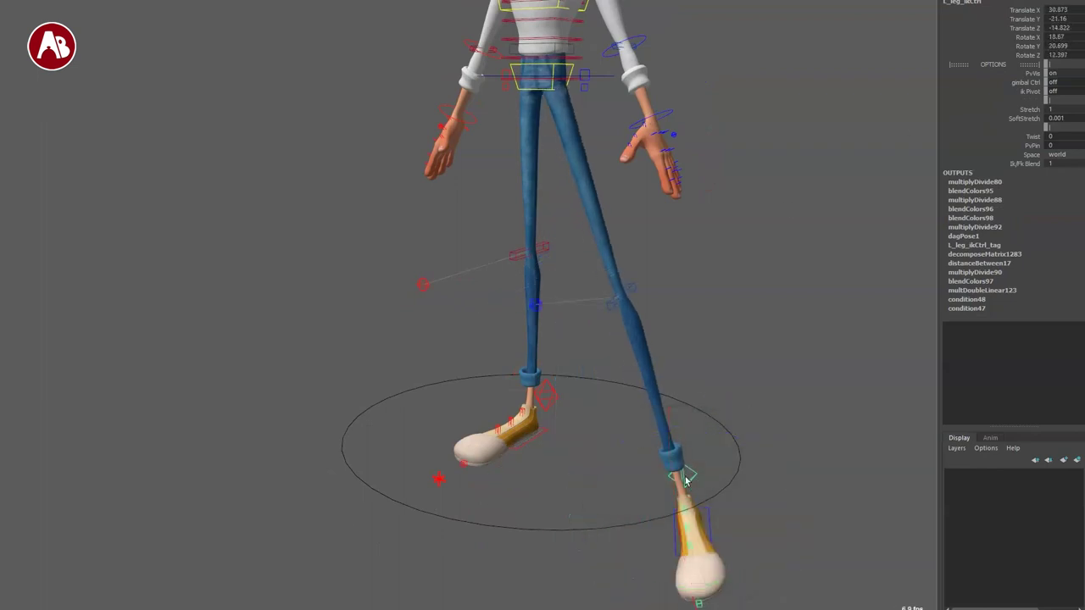
- Try adjusting the Squeeze attribute on the left leg settings control with the leg stretched
left_click(709, 519)
left_click(990, 47)
middle_click_drag(839, 134, 939, 123)
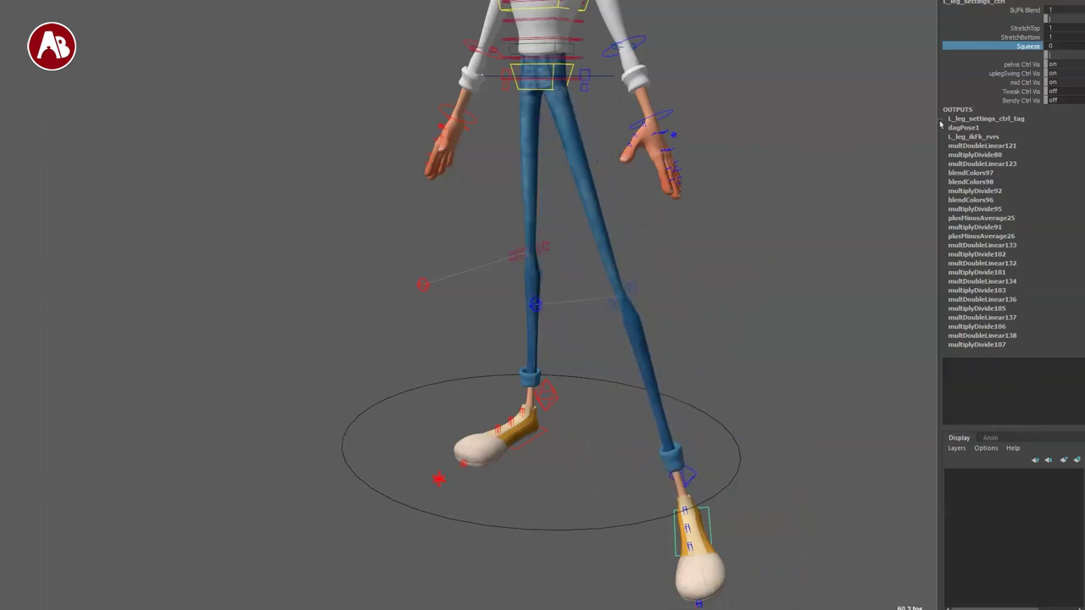
- Try toggling the left leg's pelvis, upleg swing and mid control visibility, and turn on its tweak and bendy controls
left_click(985, 65)
left_click_drag(1003, 70, 980, 65)
middle_click_drag(839, 115, 744, 122)
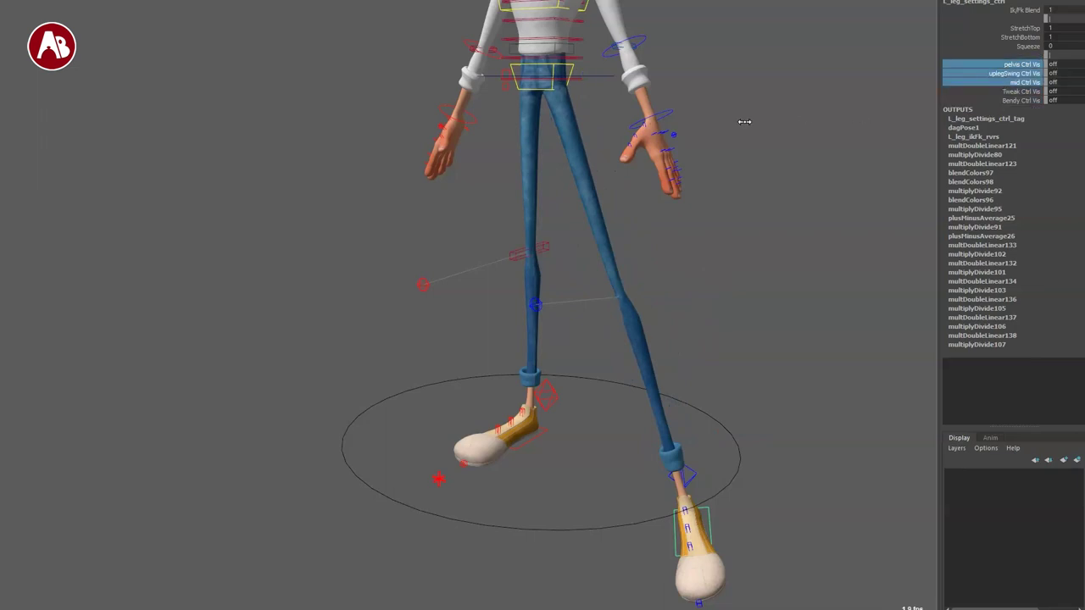
left_click_drag(974, 94, 974, 100)
middle_click_drag(802, 112, 900, 131)
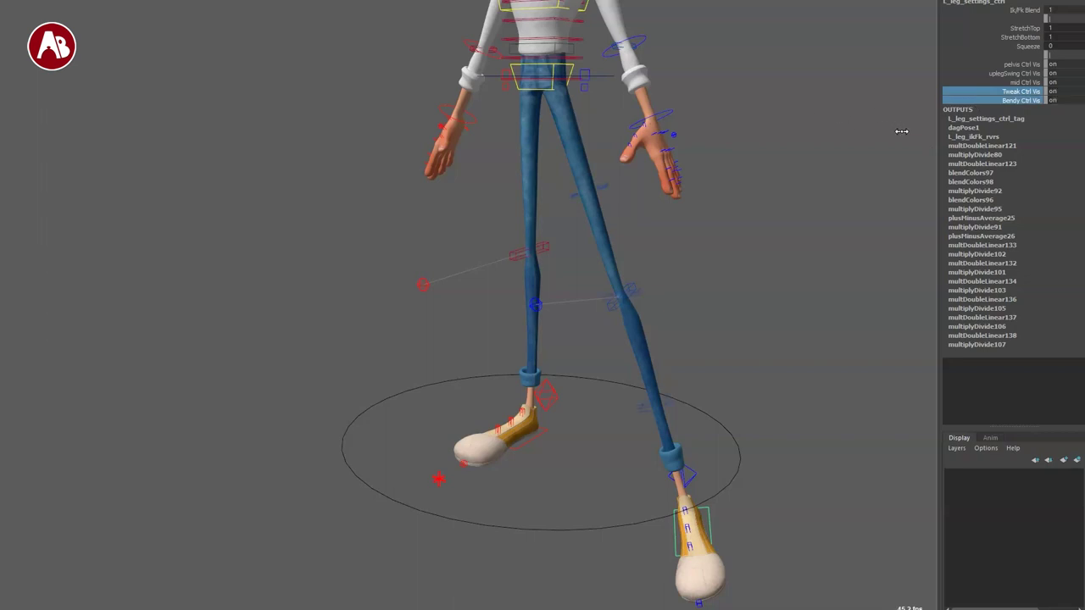
- Try moving the left upper leg's tweak and bendy controls to deform the thigh
left_click(601, 185)
key("w")
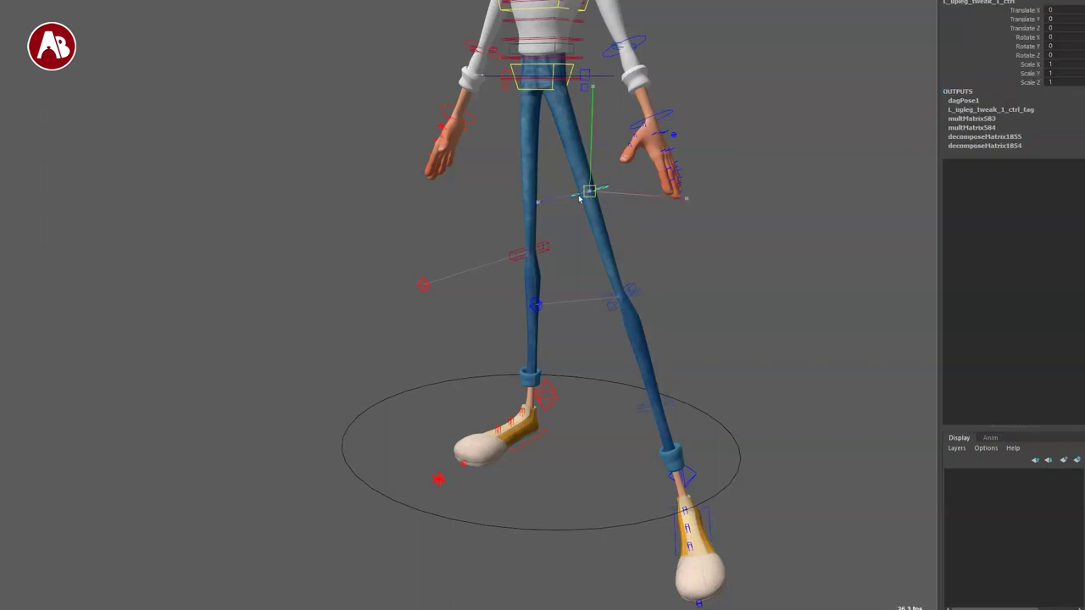
left_click_drag(590, 192, 596, 245)
key("q")
left_click(601, 183)
key("w")
left_click_drag(592, 190, 552, 177)
key("q")
- Try displacing the control at the left knee and select neighbouring leg controls
left_click(636, 286)
left_click(619, 292)
key("w")
left_click_drag(625, 295, 578, 378)
key("q")
left_click(594, 289)
key("w")
key("q")
left_click(561, 342)
key("w")
key("q")
- Undo the tweak, bendy, visibility and IK pose changes until the left leg stands in its default pose
left_click_drag(515, 445, 574, 441, "alt")
key("ctrl+z")
key("ctrl+z")
key("ctrl+z")
key("ctrl+z")
key("ctrl+z")
key("ctrl+z")
key("ctrl+z")
key("ctrl+z")
key("ctrl+z")
key("ctrl+z")
key("ctrl+z")
key("ctrl+z")
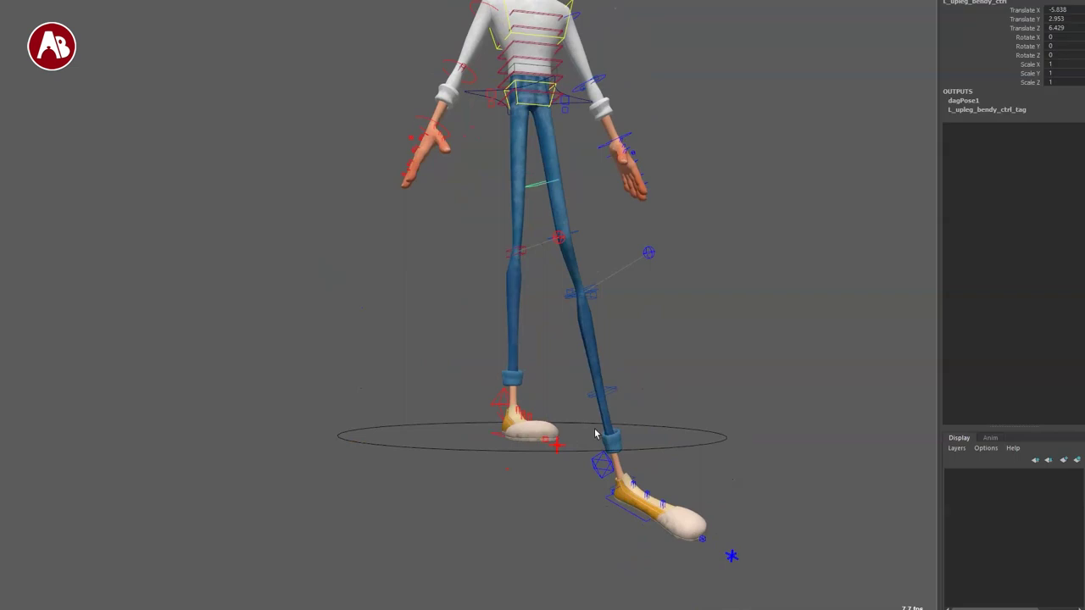
key("ctrl+z")
key("ctrl+z")
key("ctrl+z")
key("ctrl+z")
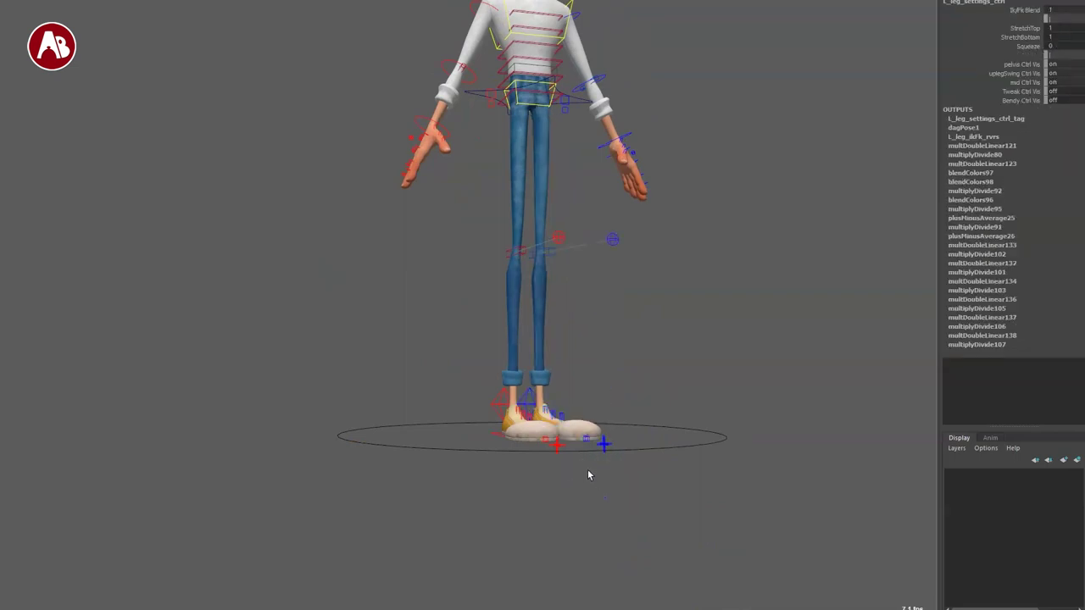
- Move the left leg IK control to about 7.853, 6.683, -9.438 and rotate it to about 25.873 in Rotate Y
left_click_drag(580, 446, 612, 412, "alt")
left_click(653, 402)
middle_click_drag(654, 401, 680, 412, "alt")
left_click_drag(681, 412, 635, 399, "alt")
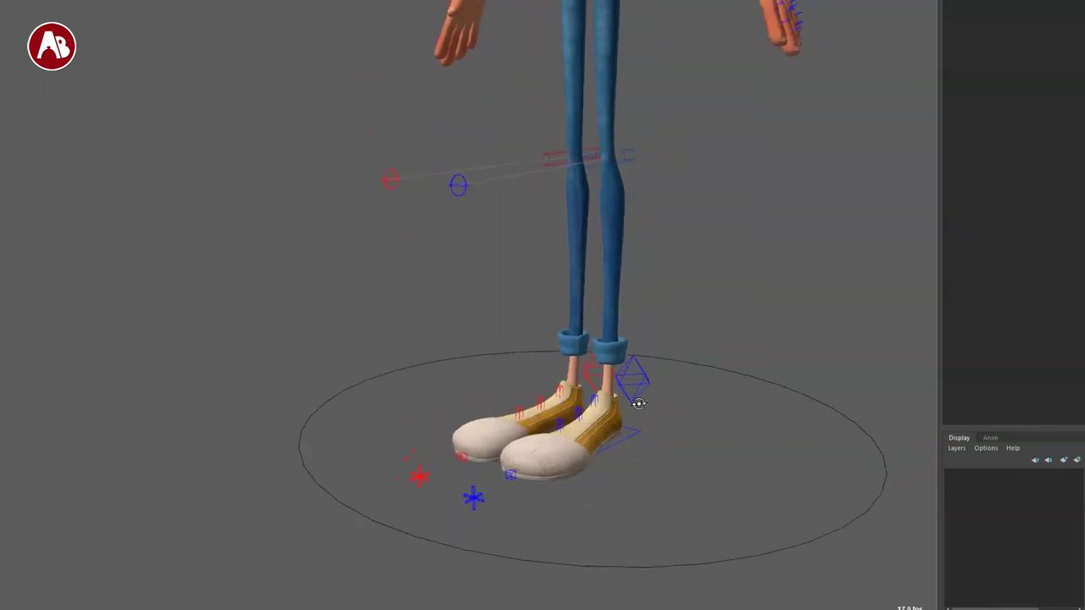
left_click(637, 399)
key("e")
left_click_drag(574, 443, 652, 422)
key("w")
left_click_drag(595, 380, 649, 375)
key("e")
key("q")
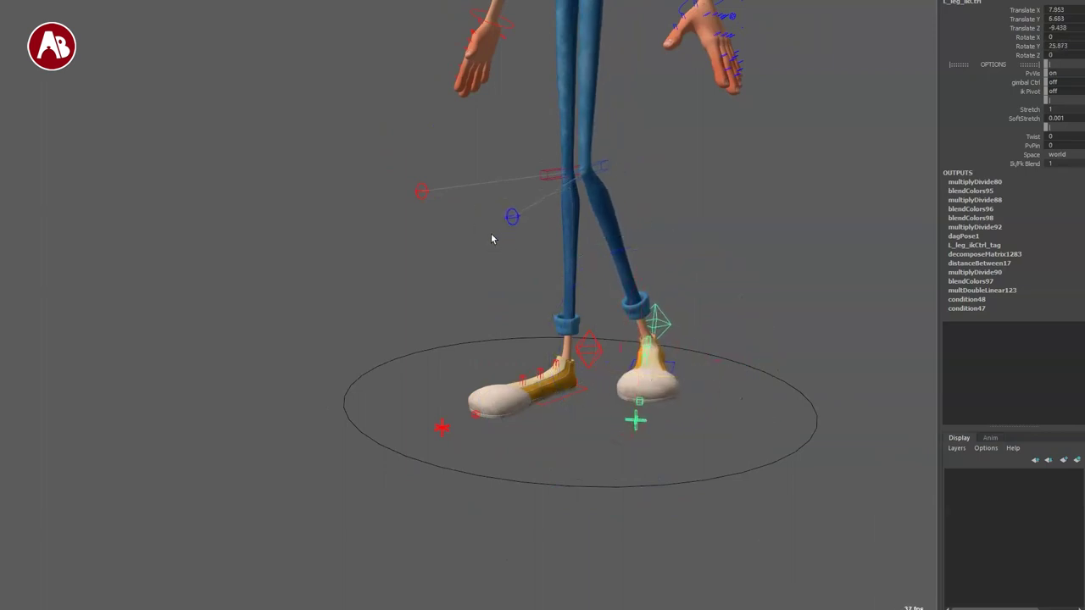
- Try moving the left knee's pole vector control and changing its Ik/Fk Blend, and undo both
left_click(510, 220)
key("w")
left_click_drag(510, 219, 598, 233)
left_click(1013, 56)
middle_click_drag(825, 152, 898, 178)
key("ctrl+z")
key("ctrl+z")
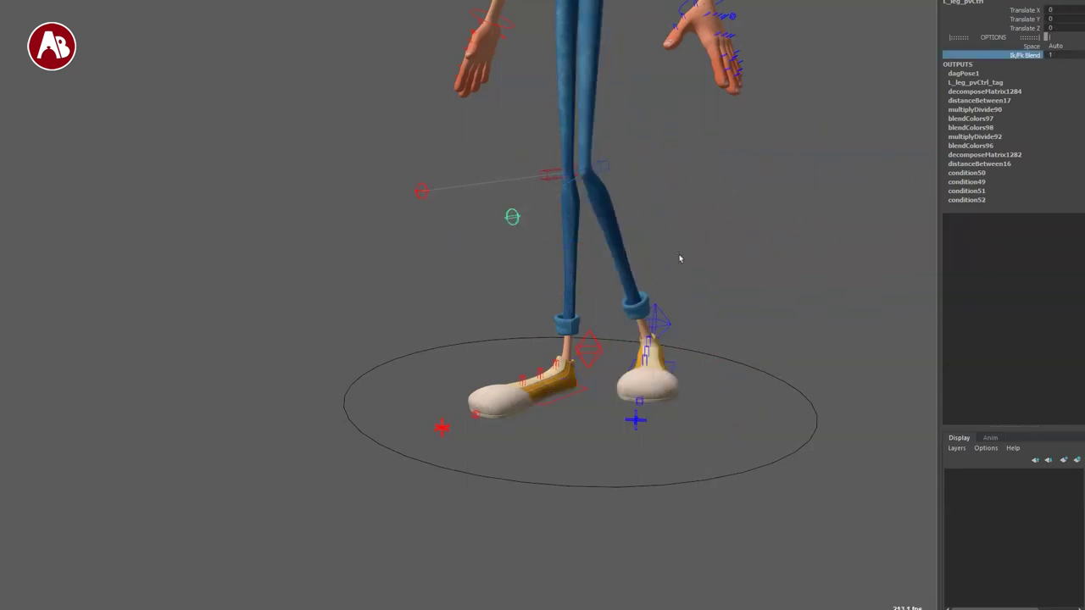
- Set the left leg IK control's Twist to -27.7, raise its PvPin value and clear the selection
left_click_drag(670, 361, 649, 356, "alt")
left_click(666, 350)
left_click(992, 77)
left_click(1004, 136)
middle_click_drag(801, 161, 566, 137)
left_click(998, 147)
middle_click_drag(873, 157, 922, 181)
left_click(539, 267)
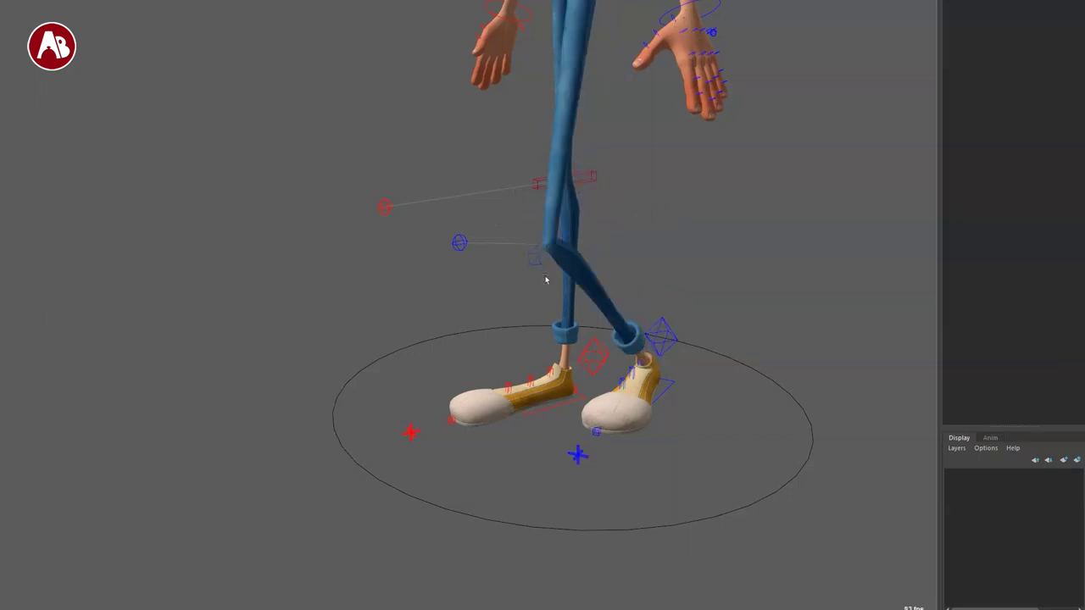
- Try moving the left mid-leg control at the pinned knee, and undo it together with the PvPin change
left_click(533, 264)
left_click_drag(551, 245, 500, 261)
key("ctrl+z")
key("ctrl+z")
key("ctrl+z")
key("ctrl+z")
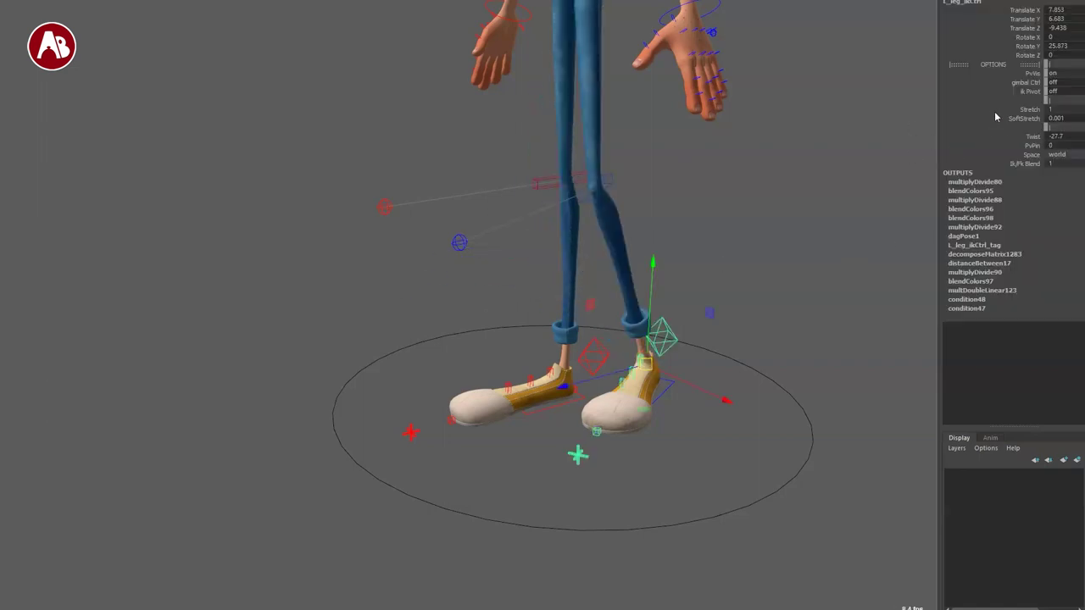
- Reset the left leg IK control's Twist to 0 and select the left leg settings control
left_click(1010, 146)
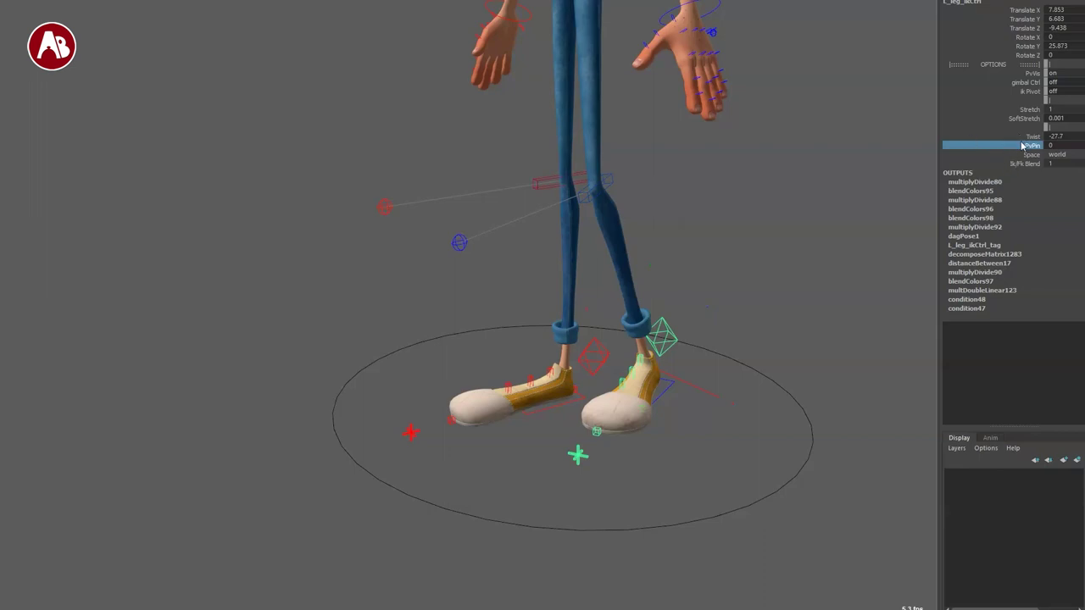
left_click(1024, 136)
double_click(1054, 136)
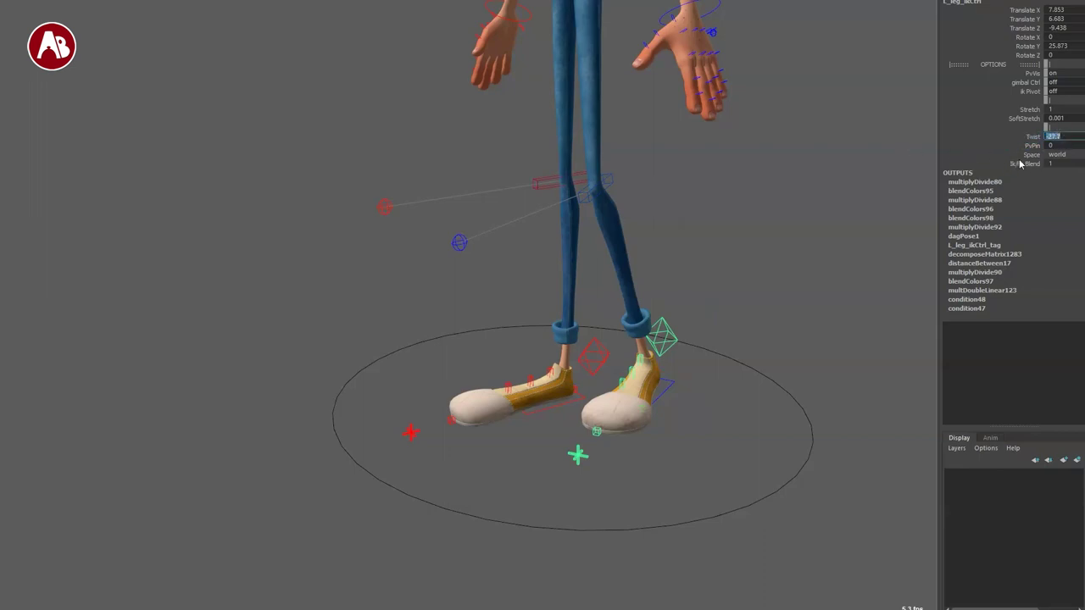
key("Return")
left_click(674, 386)
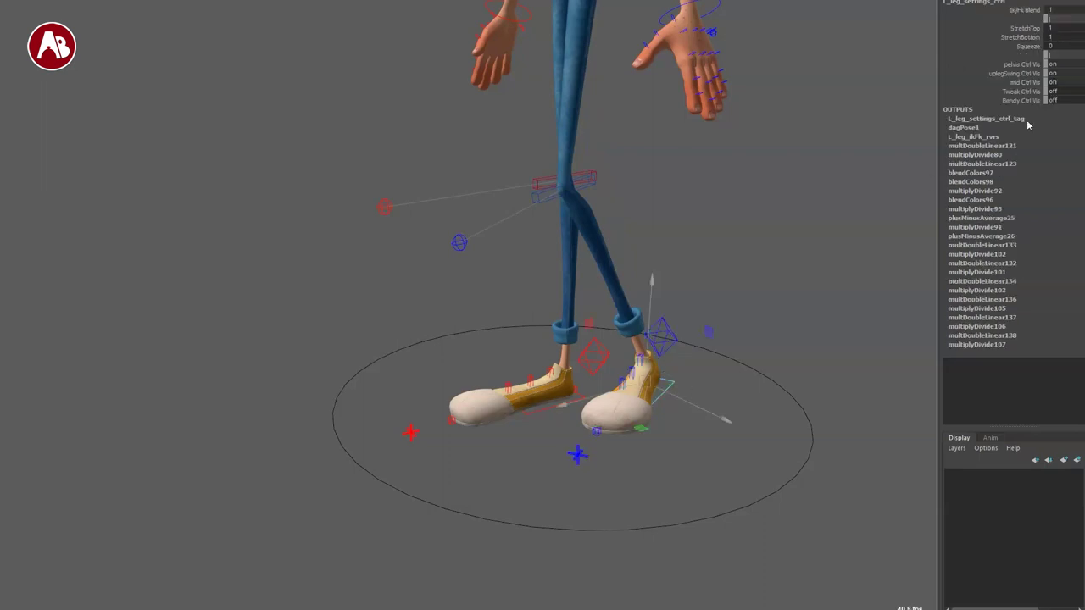
- Reset all translate and rotate values of the left leg IK control to 0
left_click(670, 325)
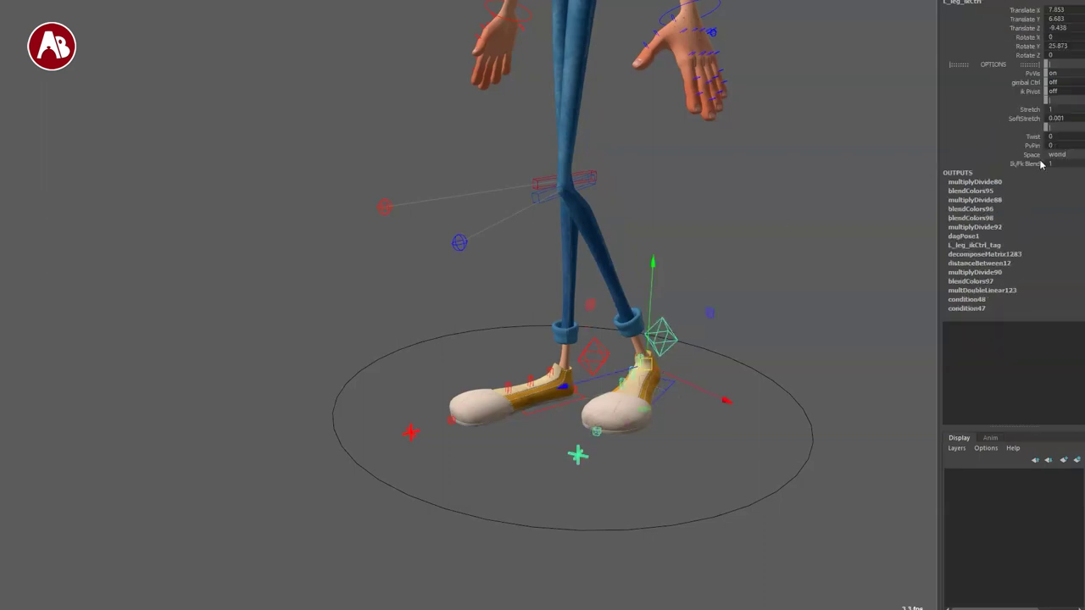
left_click_drag(1060, 47, 1058, 21)
left_click_drag(1059, 21, 1058, 12)
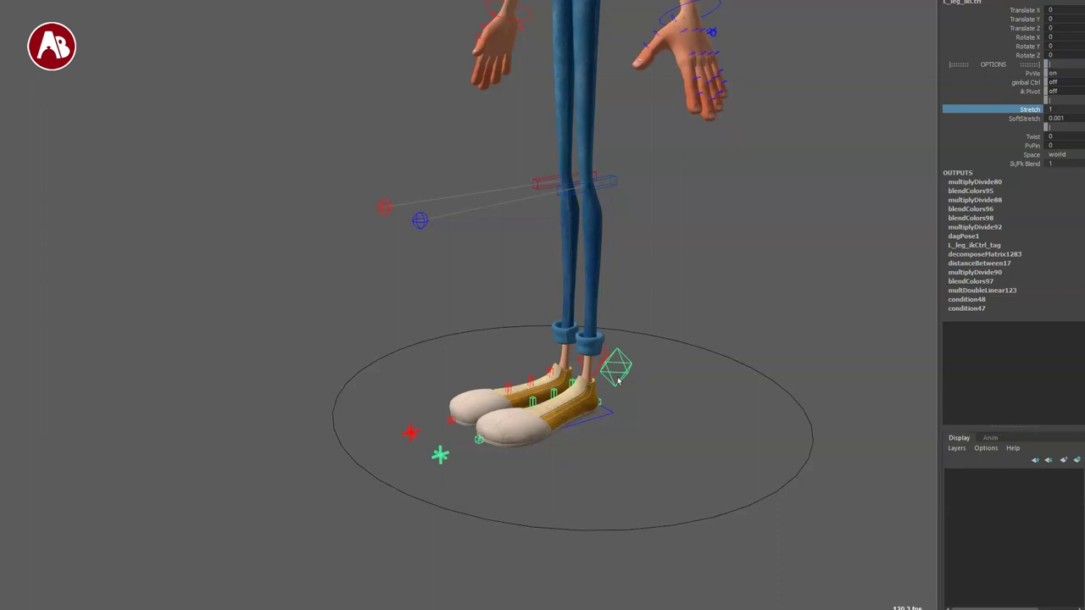
- Move the left leg IK control to about 16.079, -13.276, -13.624 and rotate it to about 23.293, 12.992, -5.359
key("w")
left_click_drag(628, 453, 644, 437, "alt")
key("e")
left_click_drag(590, 376, 709, 447)
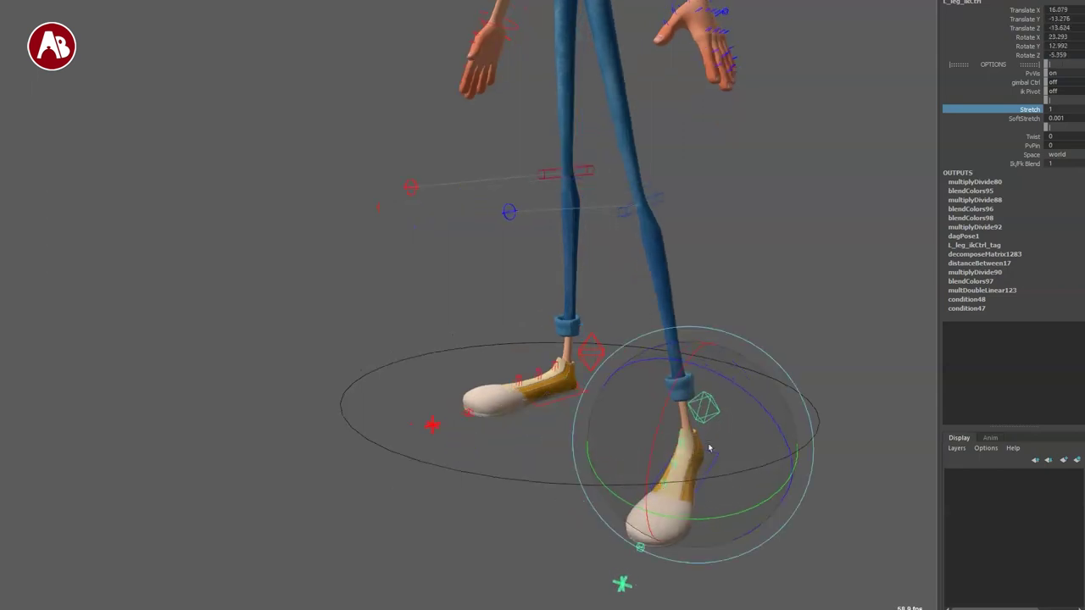
- Try the Stretch attribute and a SoftStretch of 1 on the extended left leg, and undo the changes
left_click(994, 112)
middle_click_drag(924, 139, 865, 138)
left_click(974, 120)
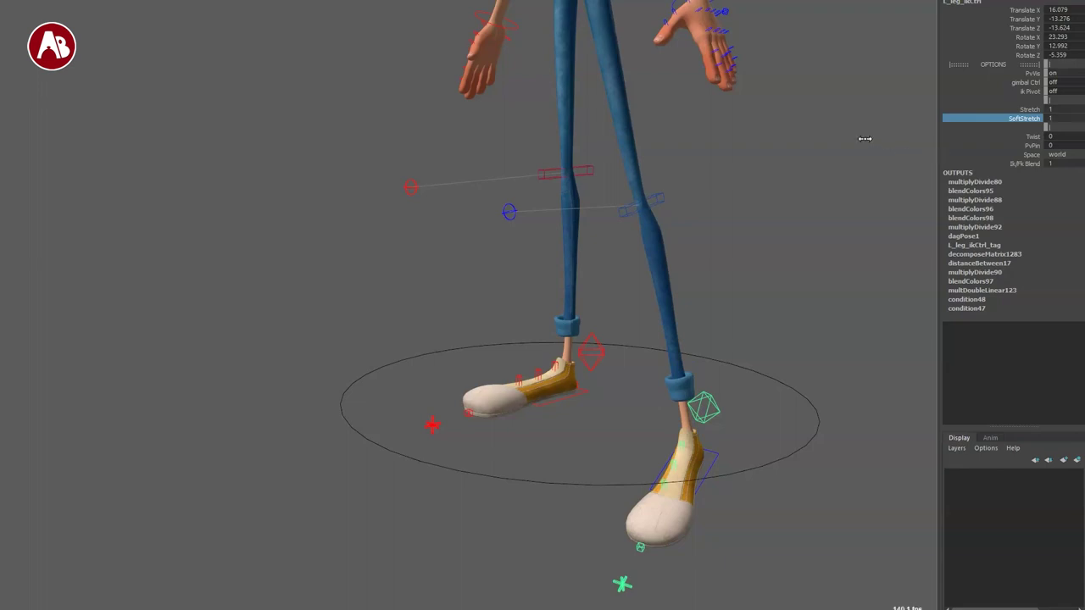
key("ctrl+z")
key("ctrl+z")
key("ctrl+z")
- Try shifting the left foot while adjusting SoftStretch, and undo back to the earlier bent-knee pose
left_click(1006, 111)
key("w")
left_click_drag(675, 416, 658, 360)
left_click(1003, 119)
middle_click_drag(834, 184, 1027, 230)
key("w")
mouse_move(671, 366)
left_mouse_down()
mouse_move(679, 395)
mouse_move(681, 351)
mouse_move(678, 376)
mouse_move(671, 359)
left_mouse_up()
key("ctrl+z")
key("ctrl+z")
key("ctrl+z")
key("ctrl+z")
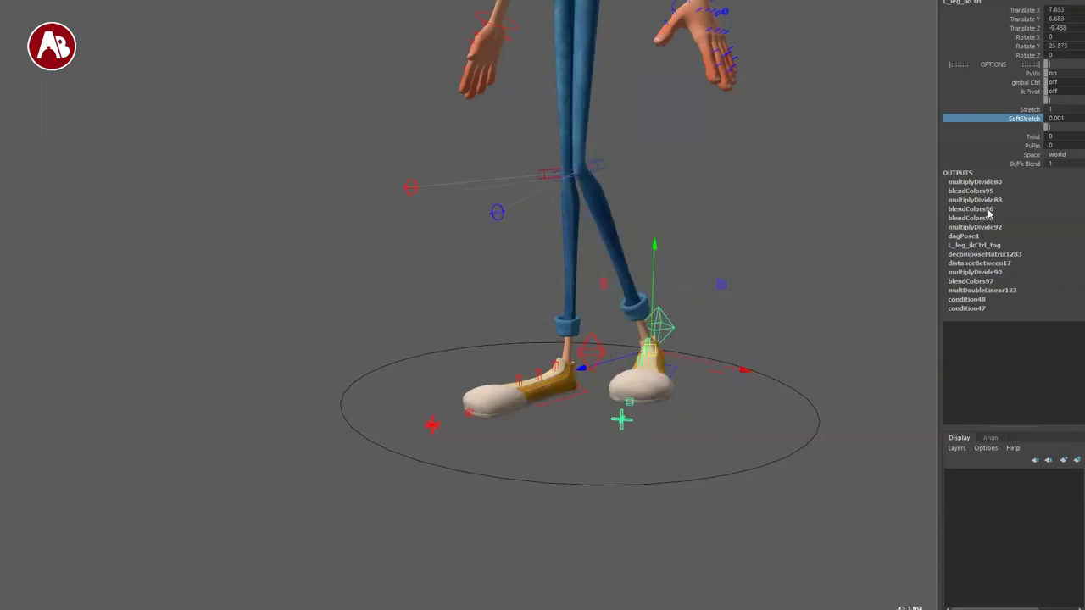
- Check the Space options of the left leg IK control and select its Ik/Fk Blend attribute
left_click(1005, 165)
left_click(1056, 155)
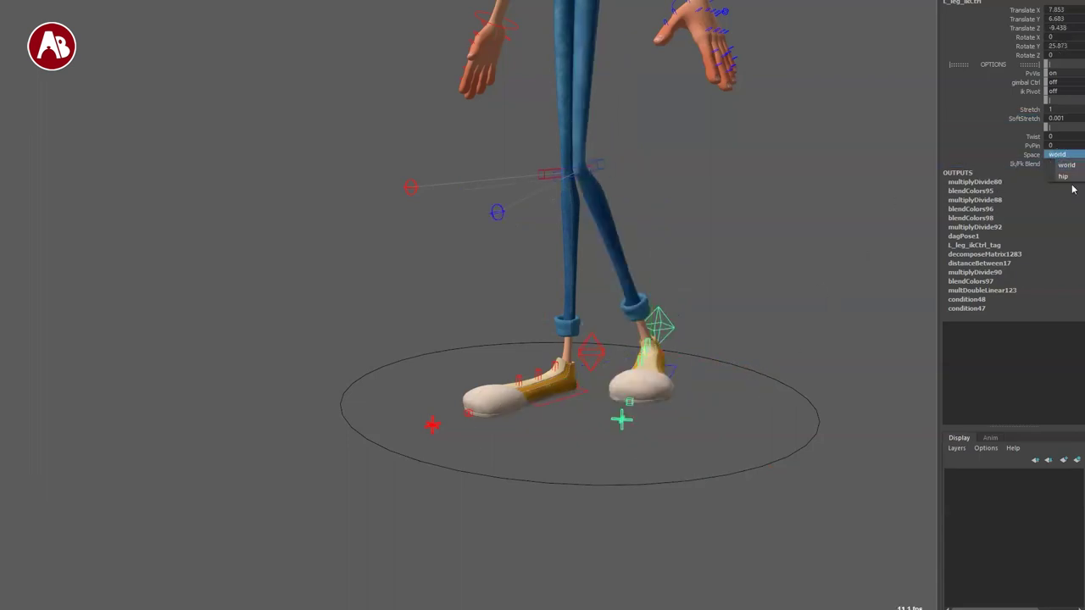
left_click(1023, 164)
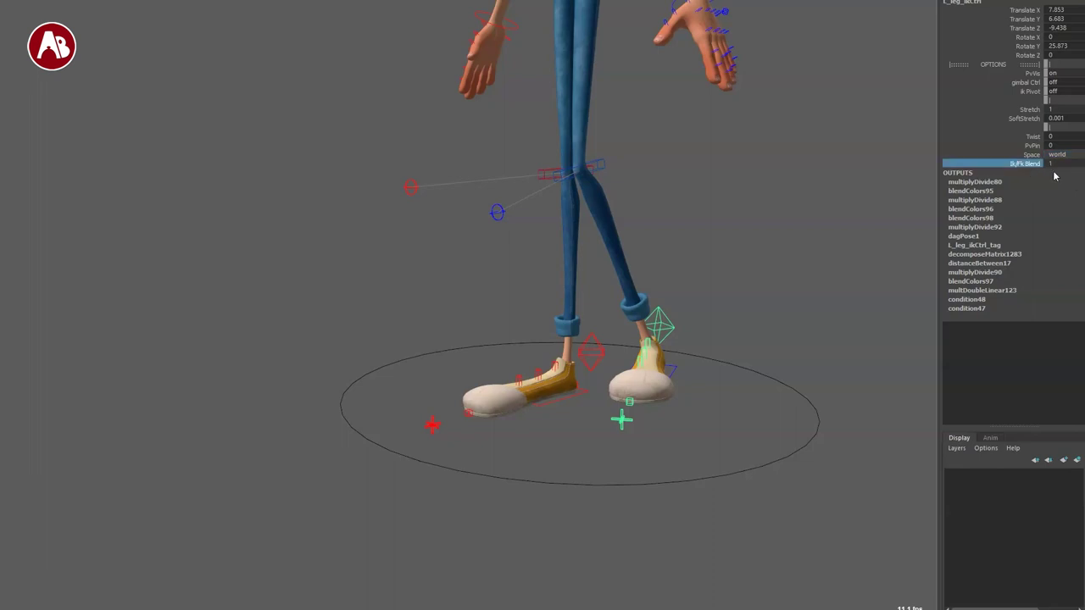
- Undo the remaining left leg IK changes until the foot is back in its default stance
key("ctrl+z")
key("ctrl+z")
key("ctrl+z")
key("ctrl+z")
key("ctrl+z")
key("ctrl+z")
key("ctrl+z")
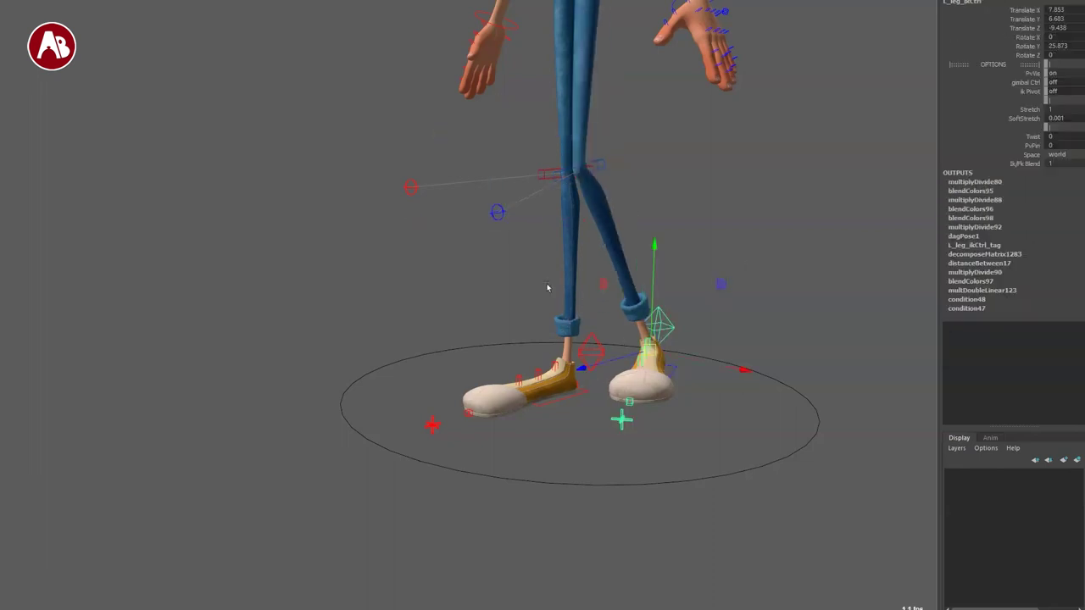
key("ctrl+z")
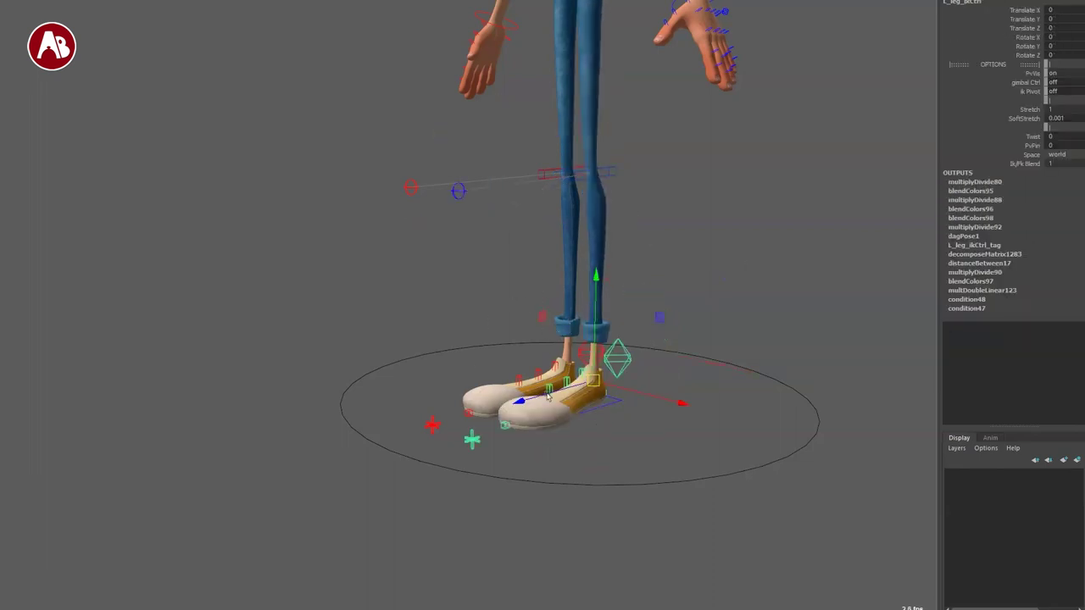
left_click_drag(476, 437, 500, 443, "alt")
key("q")
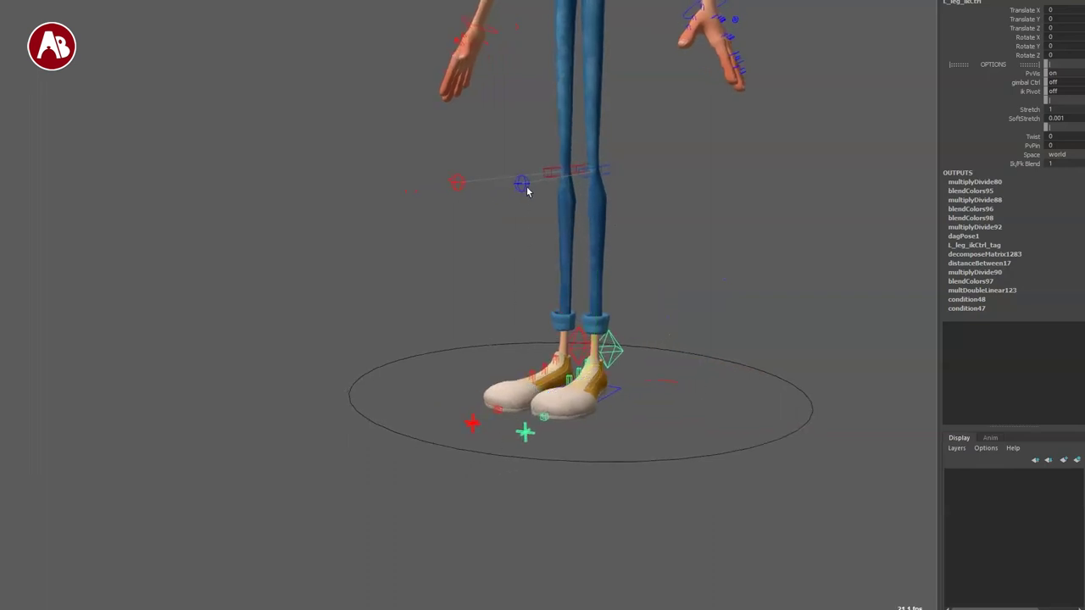
- Select the left leg's pole vector and IK controls and the left wrist FK control in turn to review their attributes
left_click(524, 185)
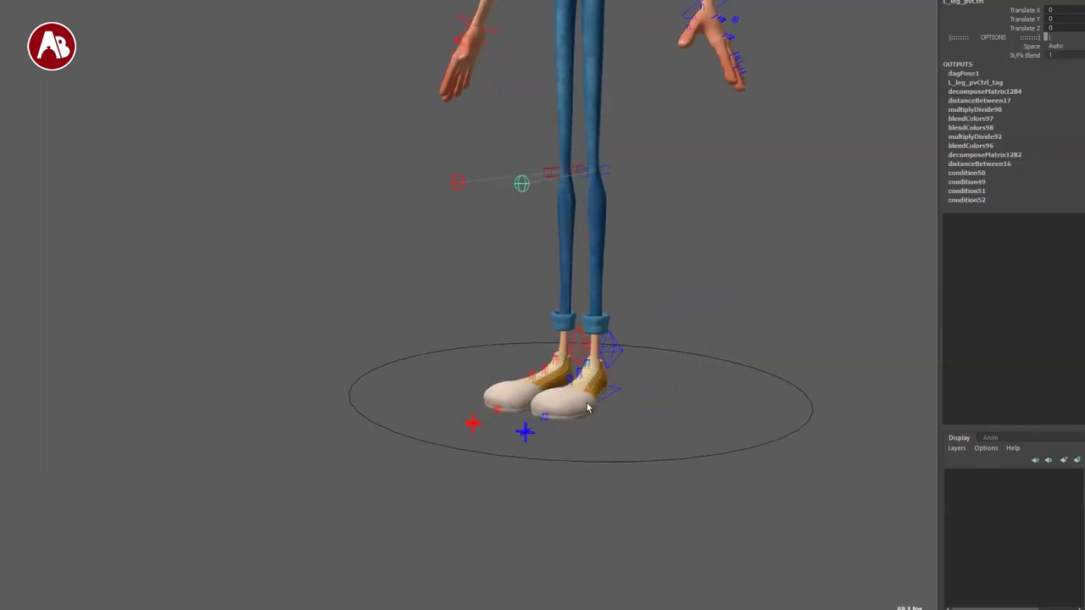
left_click_drag(555, 411, 580, 395, "alt")
left_click_drag(628, 364, 628, 368)
left_click_drag(584, 399, 622, 378, "alt")
right_click_drag(622, 378, 550, 274, "alt")
left_click_drag(549, 273, 589, 317, "alt")
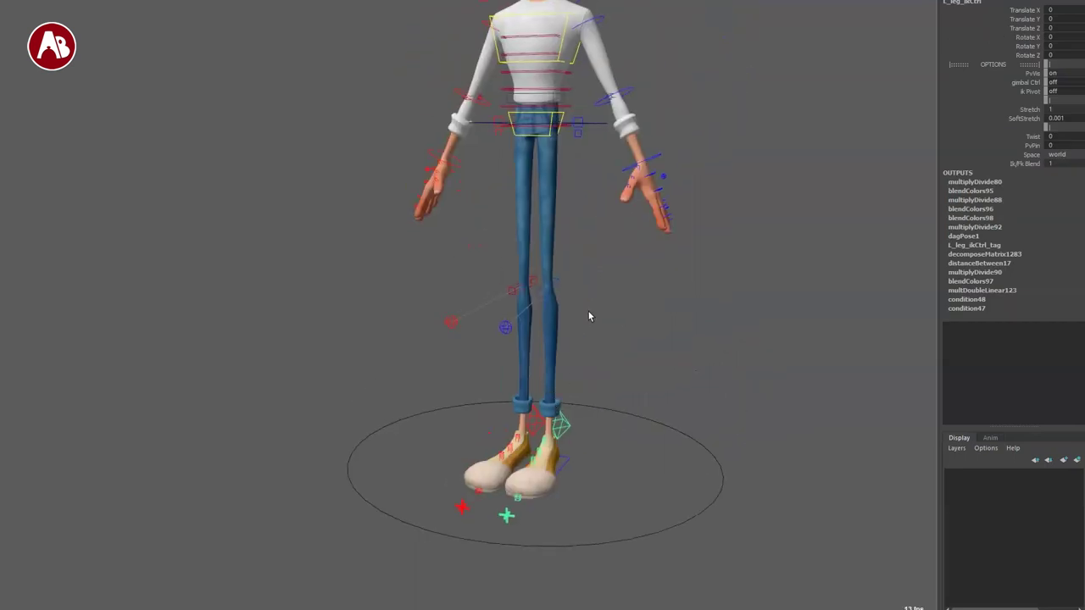
mouse_move(634, 155)
left_mouse_down("alt")
mouse_move(629, 166)
mouse_move(637, 138)
left_mouse_up("alt")
left_click(642, 153)
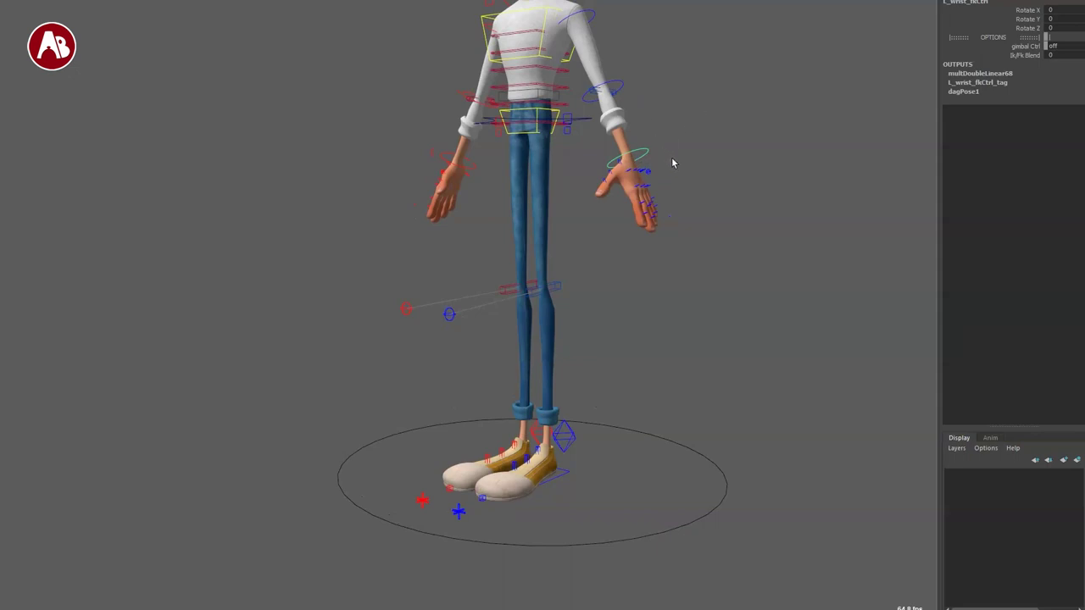
left_click_drag(561, 260, 567, 262, "alt")
- Check the global control's attributes at the ground circle, and select the left leg IK control at the foot
left_click(718, 505)
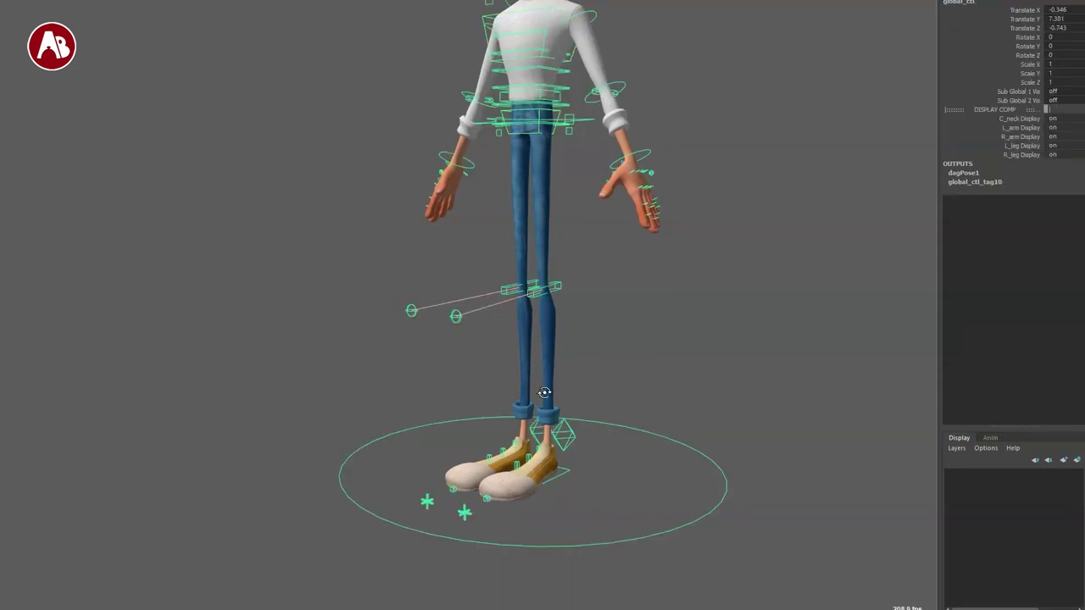
left_click_drag(544, 392, 525, 219, "alt")
middle_click_drag(572, 442, 579, 266, "alt")
right_click_drag(579, 266, 634, 437, "alt")
left_click_drag(634, 436, 630, 403, "alt")
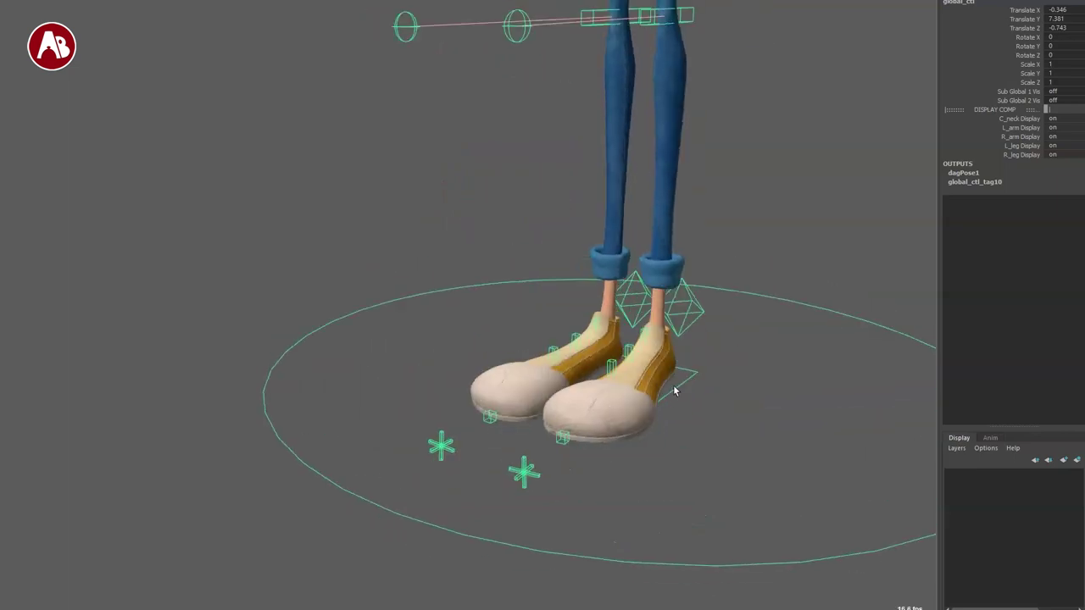
right_click_drag(674, 388, 714, 421, "alt")
middle_click_drag(713, 421, 653, 413, "alt")
left_click(640, 423)
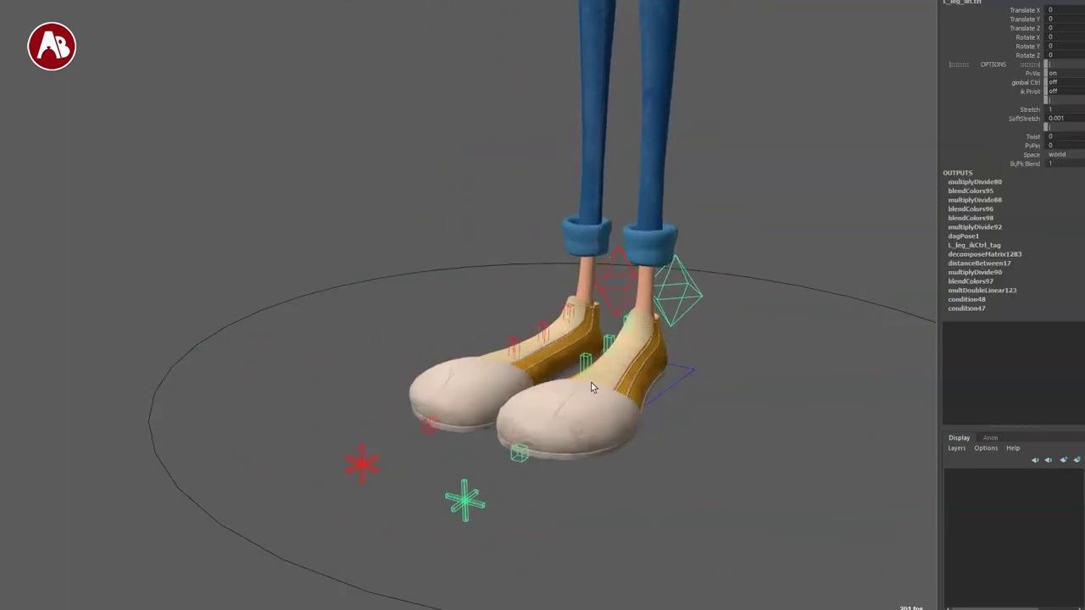
- Try moving and rotating the left foot's first ball roll control, and undo both changes
left_click(626, 322)
right_click_drag(559, 365, 648, 394, "alt")
left_click_drag(649, 394, 661, 373, "alt")
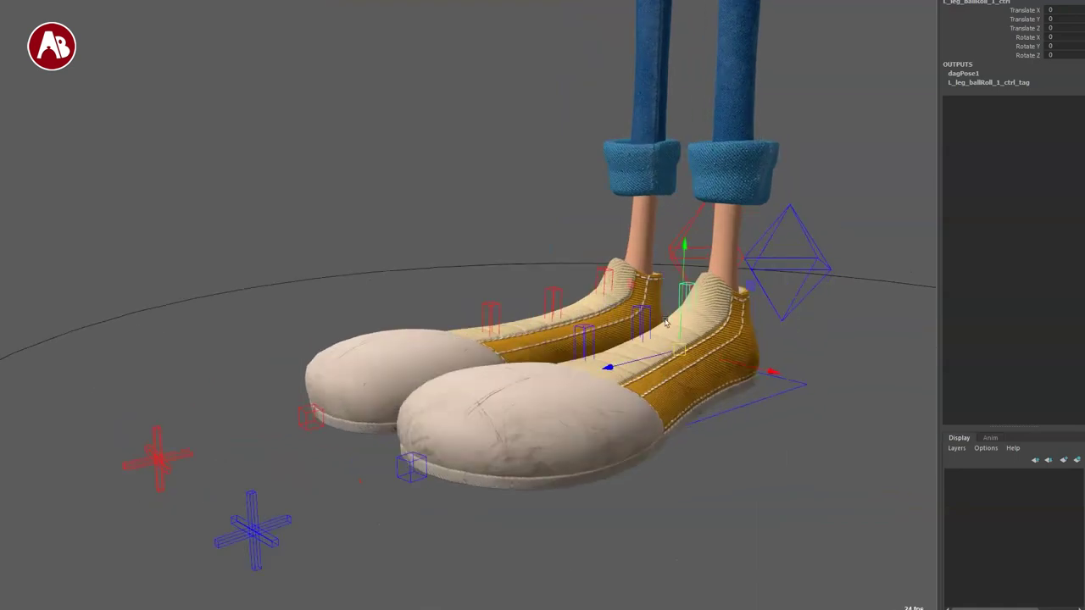
left_click_drag(681, 292, 681, 270)
key("ctrl+z")
key("e")
left_click_drag(669, 348, 644, 347)
key("ctrl+z")
key("q")
key("ctrl+z")
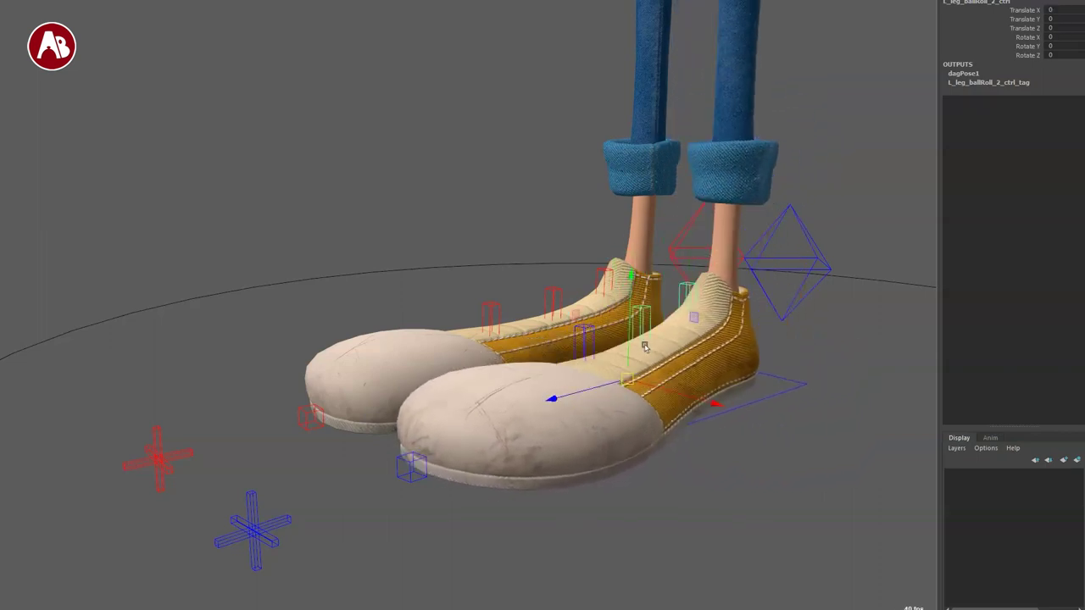
- Try rotating the left foot's second and third ball roll controls, and undo the rotations
key("e")
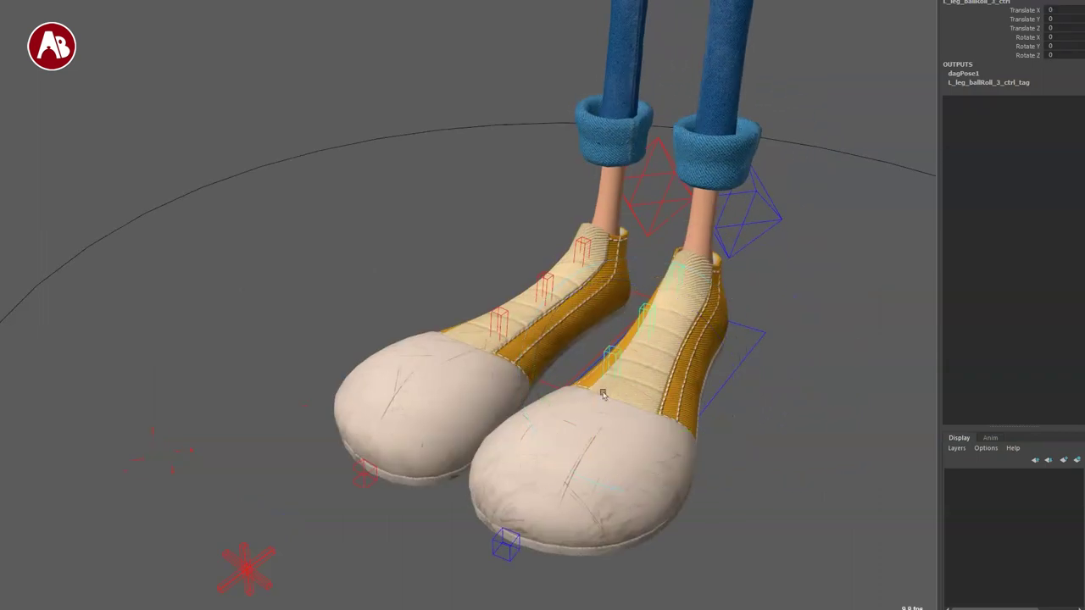
left_click_drag(590, 430, 641, 392)
key("ctrl+z")
key("q")
right_click_drag(641, 392, 565, 310, "alt")
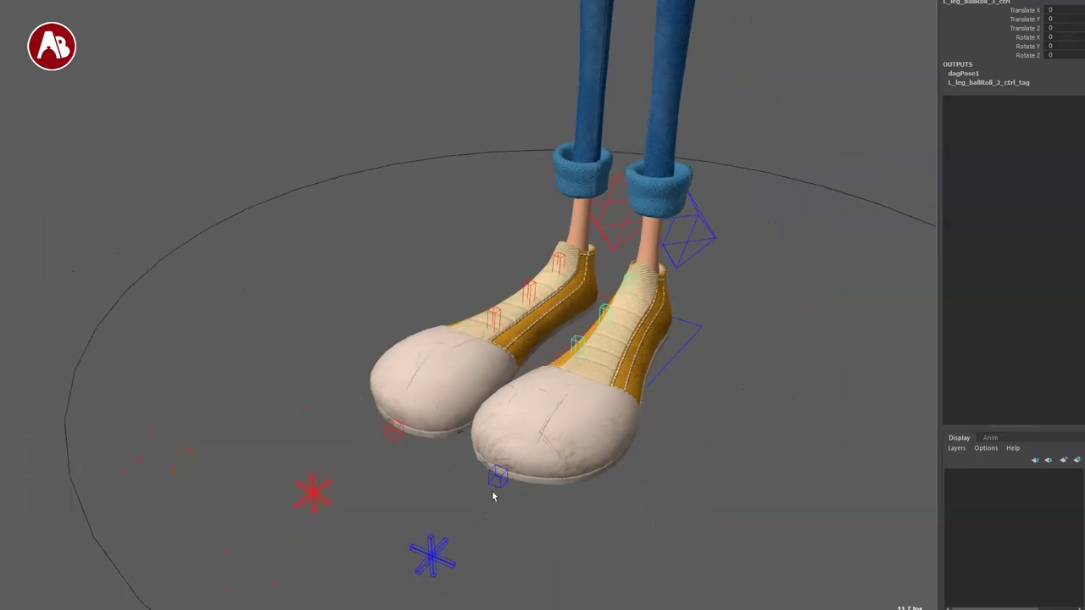
- Try moving the left foot's toe control, and undo the moves
left_click(488, 486)
left_click(491, 488)
key("w")
left_click_drag(500, 481, 564, 392)
left_click_drag(617, 507, 660, 463, "alt")
key("ctrl+z")
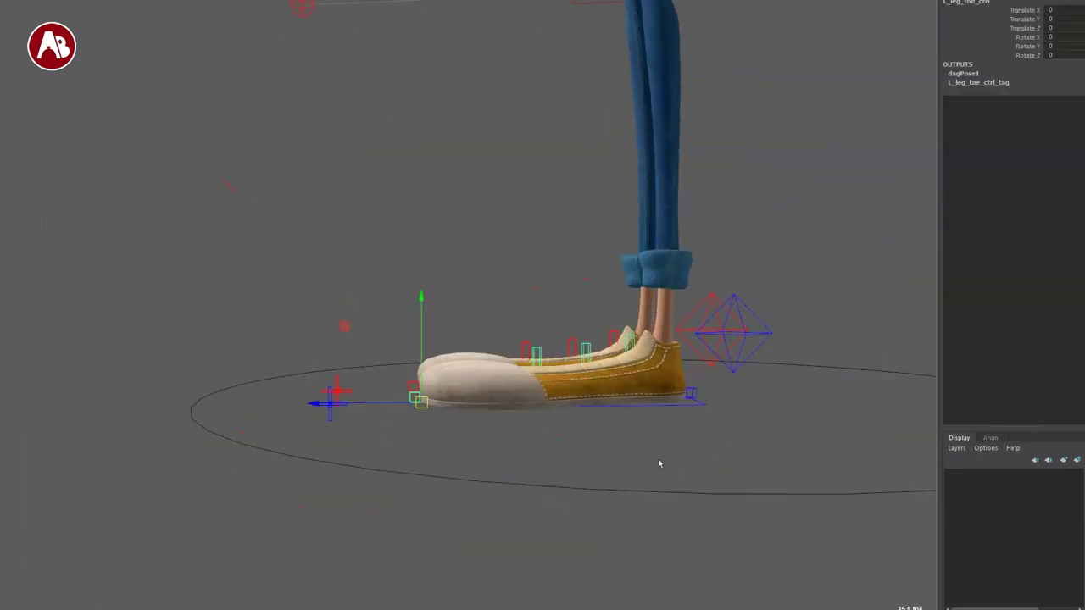
left_click_drag(423, 401, 453, 396)
key("ctrl+z")
- Try rotating the left foot around its toe control in different directions, and undo the rotations
key("e")
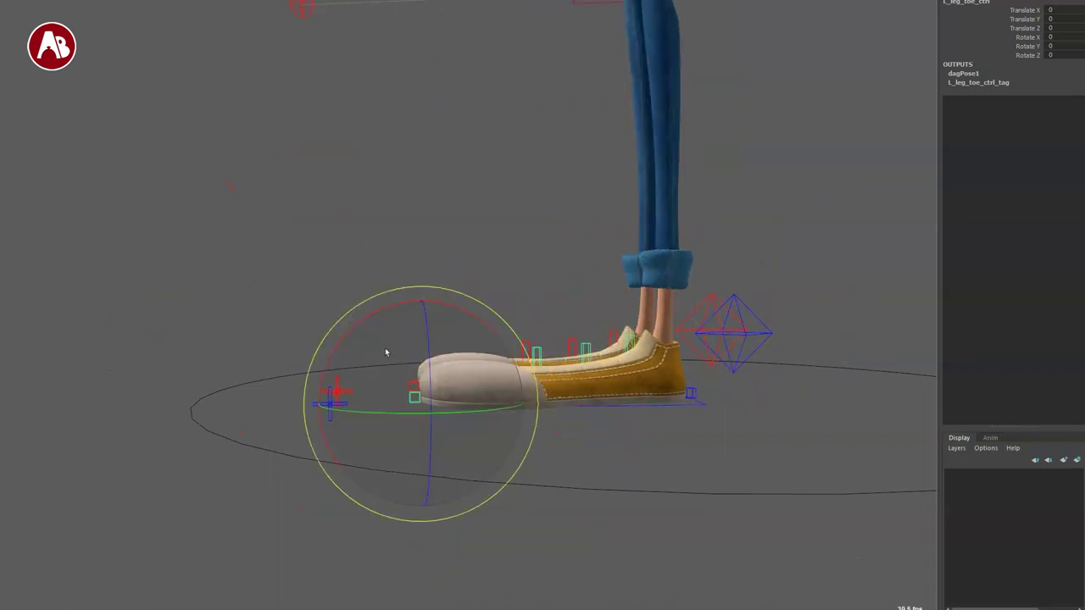
left_click_drag(388, 307, 474, 427)
key("ctrl+z")
left_click_drag(581, 296, 631, 339)
left_click_drag(627, 407, 672, 336, "alt")
key("ctrl+z")
key("q")
key("w")
key("ctrl+z")
key("ctrl+z")
key("ctrl+z")
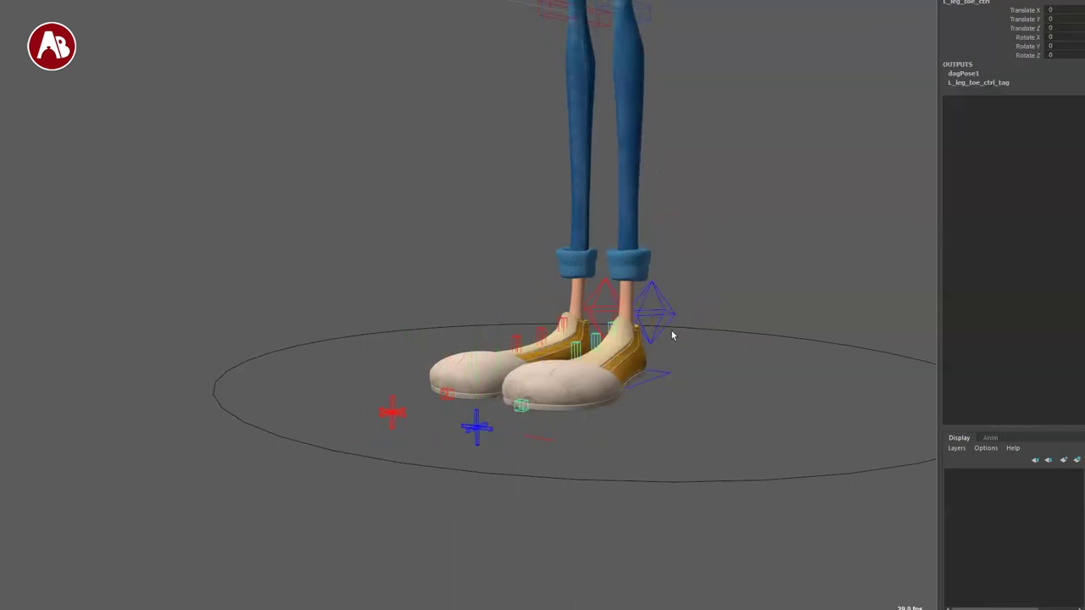
- Try shifting the left foot's bank control to roll and tilt the foot, and undo the changes
left_click_drag(684, 295, 686, 298)
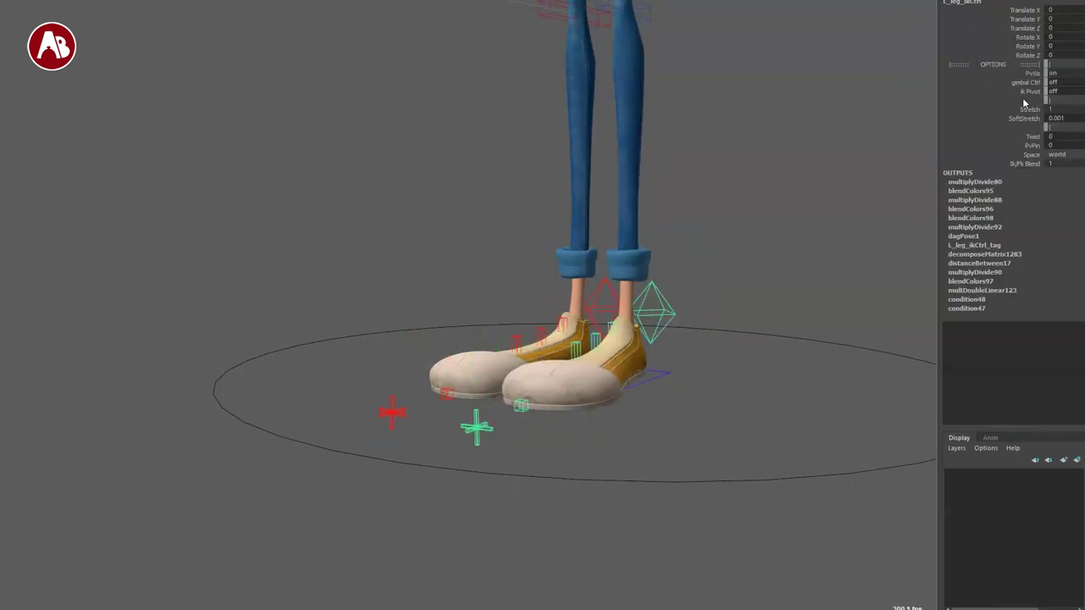
left_click_drag(472, 450, 481, 459, "alt")
left_click_drag(466, 421, 502, 450)
key("e")
key("w")
left_click_drag(570, 452, 666, 438)
left_click_drag(590, 467, 485, 460, "alt")
key("ctrl+z")
key("ctrl+z")
left_click_drag(266, 433, 276, 493)
key("ctrl+z")
left_click_drag(363, 473, 445, 441, "alt")
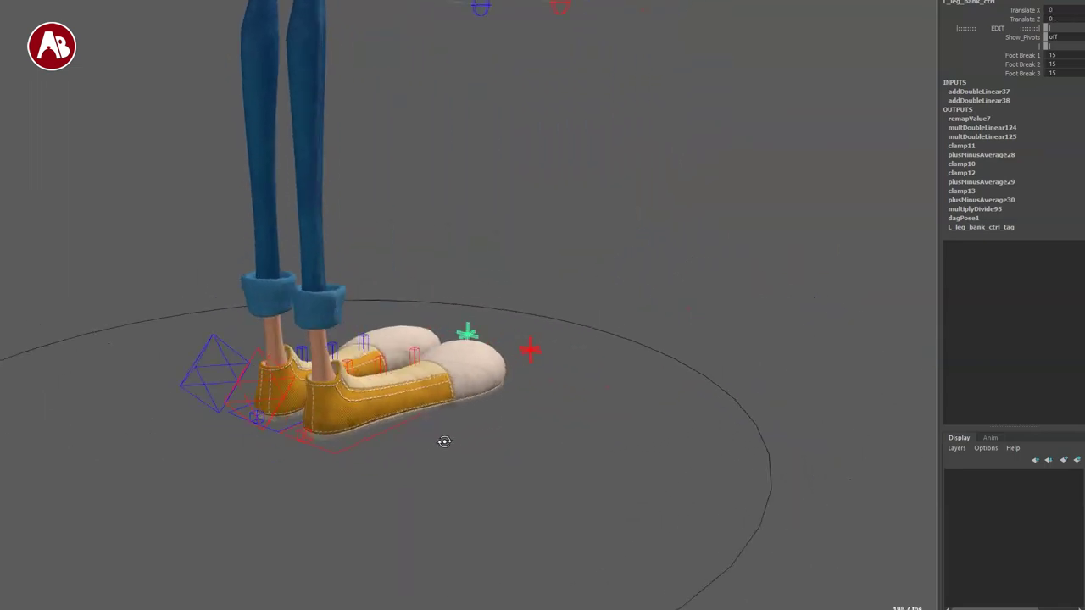
- Try moving and rotating the right foot's heel control, and undo the changes
left_click(300, 439)
left_click_drag(308, 463, 280, 421, "alt")
key("w")
left_click_drag(370, 382, 408, 377)
key("ctrl+z")
left_click_drag(276, 399, 284, 373)
mouse_move(275, 424)
left_mouse_down("alt")
mouse_move(370, 388)
mouse_move(262, 409)
left_mouse_up("alt")
key("ctrl+z")
key("e")
left_click_drag(242, 307, 298, 369)
key("ctrl+z")
key("ctrl+z")
key("q")
- Select the left leg's pole vector control and check its Space and Ik/Fk Blend attributes
left_click_drag(466, 389, 357, 373, "alt")
middle_click_drag(509, 266, 483, 373, "alt")
right_click_drag(483, 373, 524, 529, "alt")
left_click_drag(525, 529, 462, 475, "alt")
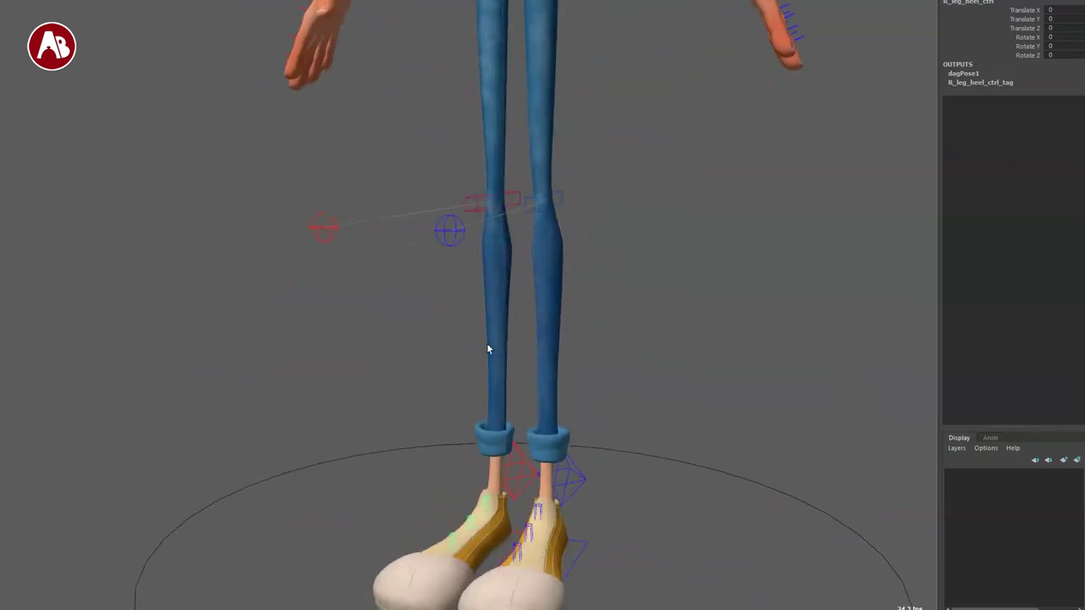
right_click_drag(488, 348, 469, 256, "alt")
left_click(489, 268)
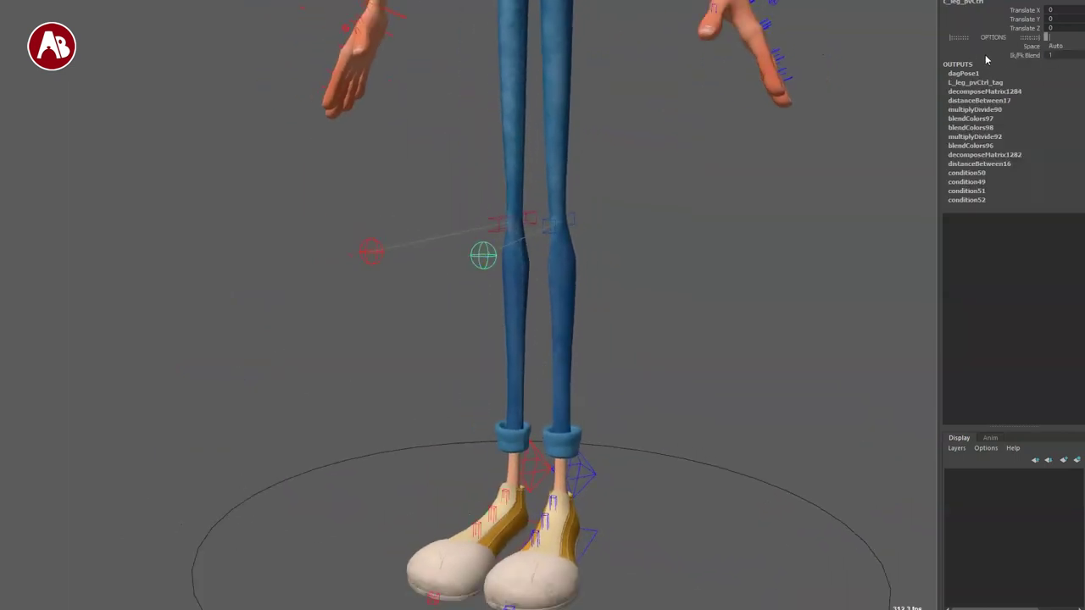
left_click_drag(746, 293, 493, 277)
- Pull the left knee's mid control outward, try Smooth Start, Mid and End at 1 with Falloff X 11.8, and undo
left_click(571, 222)
left_click_drag(560, 226, 707, 238)
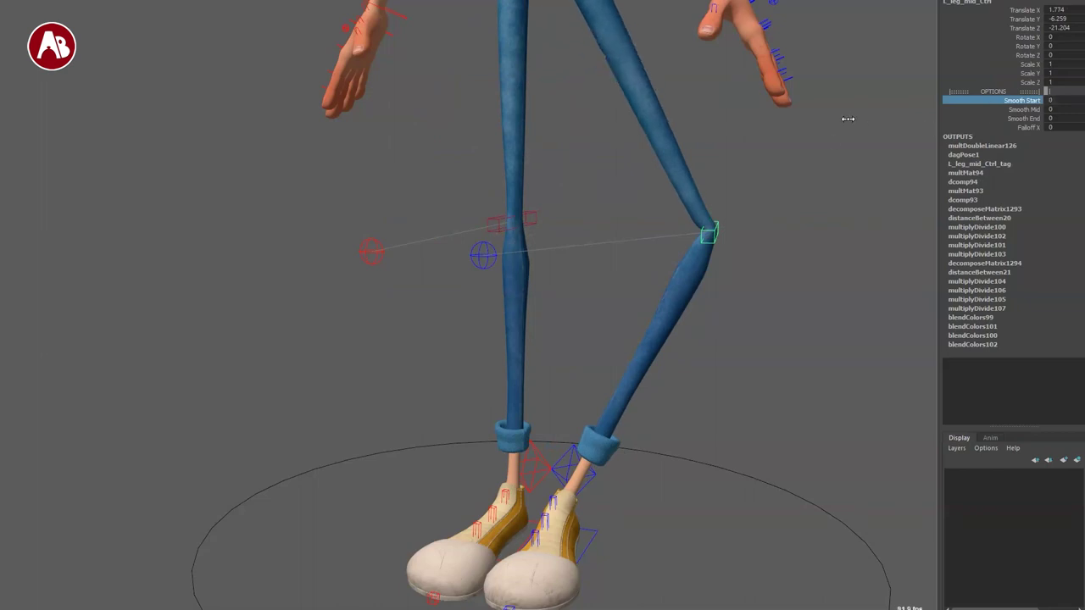
right_click_drag(848, 119, 758, 204, "alt")
middle_click_drag(757, 203, 721, 239, "alt")
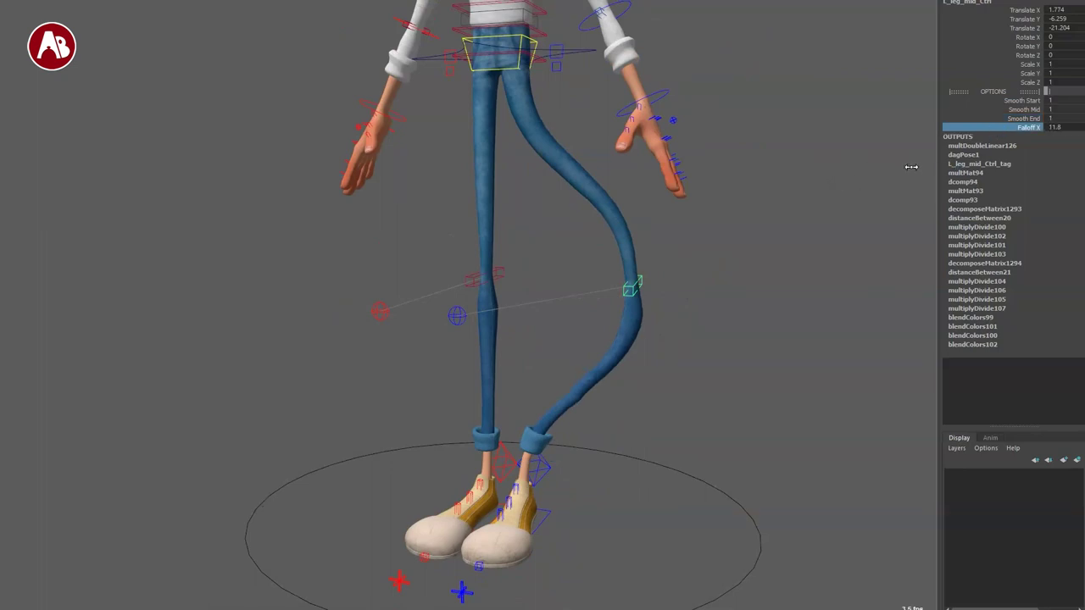
key("ctrl+z")
key("ctrl+z")
key("ctrl+z")
key("ctrl+z")
- Try pulling the left knee's mid control outward again with no smoothing, and undo the move
left_click(531, 275)
left_click_drag(516, 280, 608, 271)
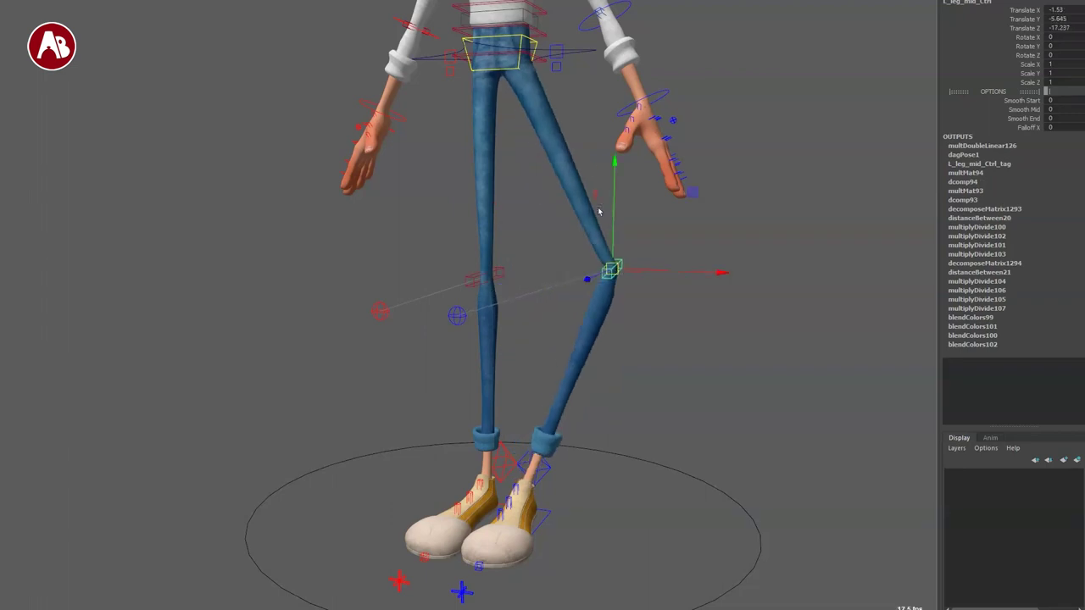
key("ctrl+z")
key("ctrl+z")
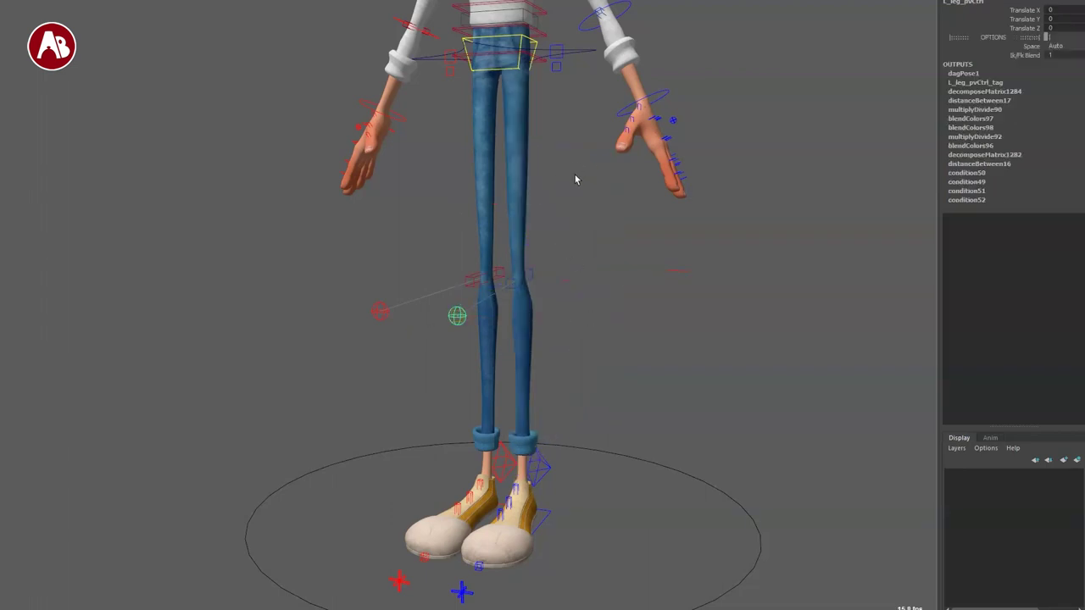
- Select the left upper leg swing control beside the hip, try moving it, and undo the move
middle_click_drag(576, 179, 593, 280, "alt")
right_click_drag(593, 280, 659, 566, "alt")
middle_click_drag(522, 271, 500, 472, "alt")
right_click_drag(501, 472, 608, 452, "alt")
left_click_drag(579, 329, 646, 254, "alt")
left_click_drag(646, 259, 651, 351, "alt")
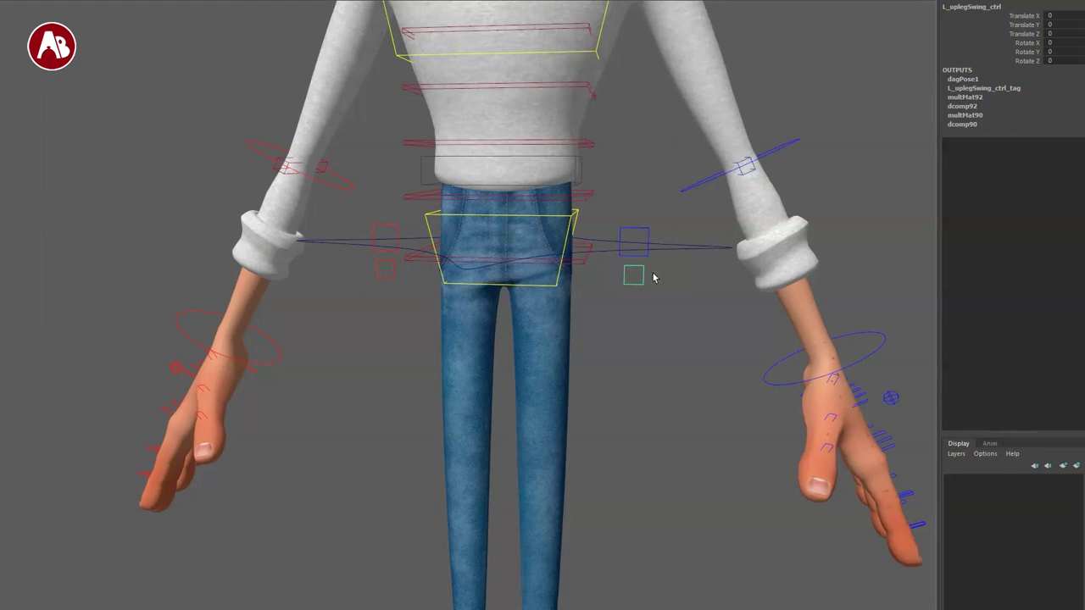
left_click_drag(555, 252, 598, 270)
scroll(654, 366, "down", 1)
key("ctrl+z")
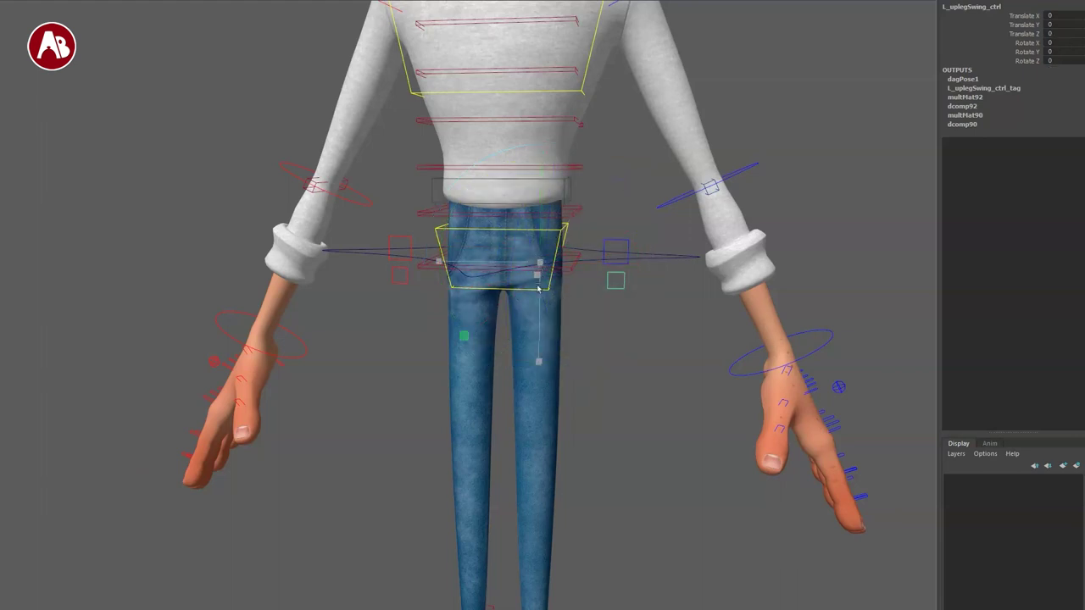
- Try further moves and a rotation of the left upper leg swing control, and undo each of them
left_click_drag(540, 263, 585, 301)
key("ctrl+z")
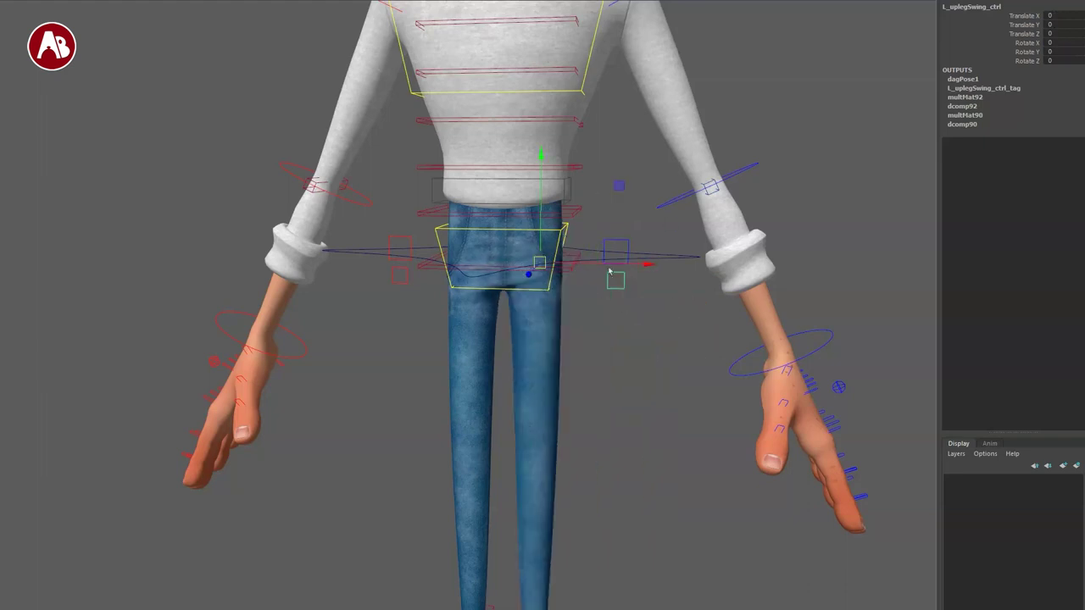
left_click_drag(507, 265, 535, 303)
key("ctrl+z")
key("e")
left_click_drag(538, 265, 516, 302)
key("ctrl+z")
- Check the lowest spine FK control, clear the selection, and inspect the pelvis and legs
left_click_drag(564, 273, 569, 281)
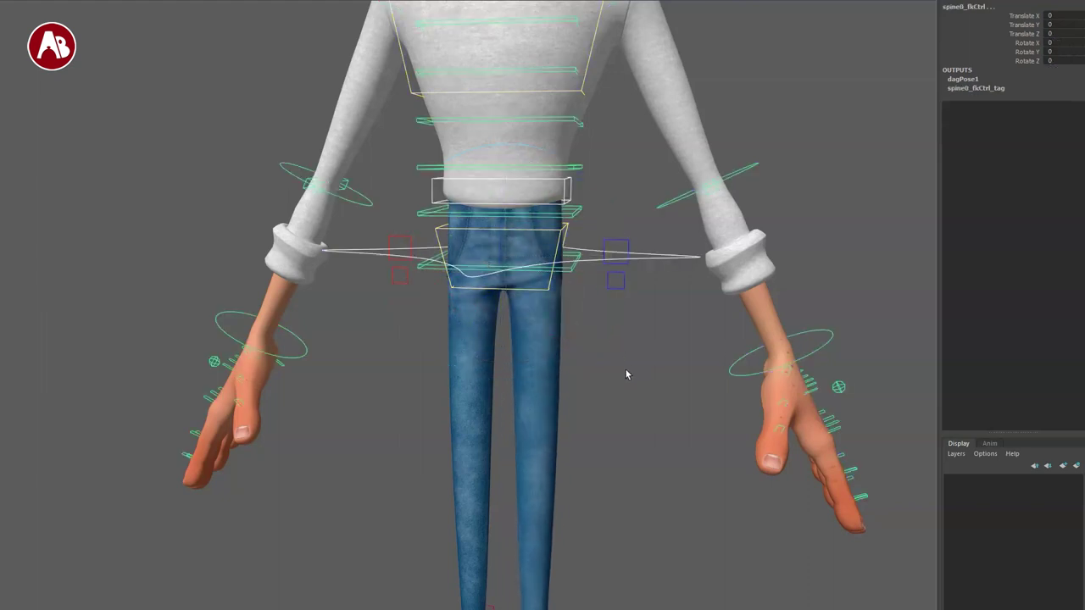
left_click_drag(627, 375, 562, 371, "alt")
left_click(634, 286)
left_click_drag(510, 285, 542, 285, "alt")
mouse_move(607, 355)
left_mouse_down("alt")
mouse_move(594, 354)
mouse_move(612, 331)
mouse_move(717, 303)
mouse_move(618, 322)
mouse_move(649, 359)
mouse_move(618, 347)
mouse_move(616, 318)
left_mouse_up("alt")
left_click_drag(591, 282, 619, 323, "alt")
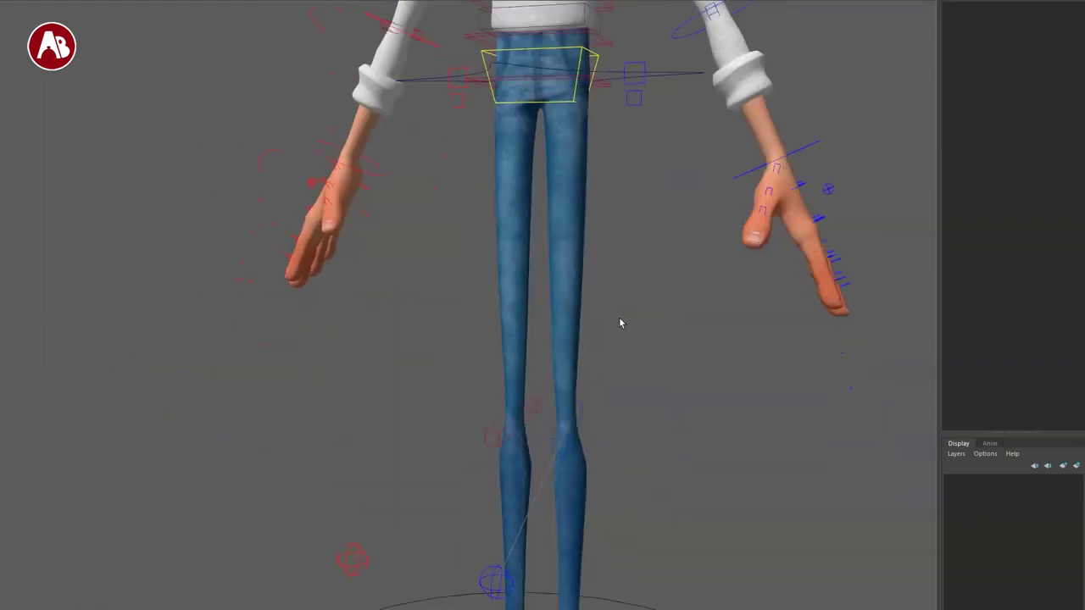
- Try adjusting the left leg's mid control at the knee, and undo the change
left_click(569, 428)
left_click_drag(586, 432, 666, 380)
key("ctrl+z")
left_click(632, 283)
- Try scaling the left arm's mid control up to 2.154 on all axes, and undo it
middle_click_drag(634, 253, 595, 314, "alt")
left_click_drag(595, 314, 731, 246, "alt")
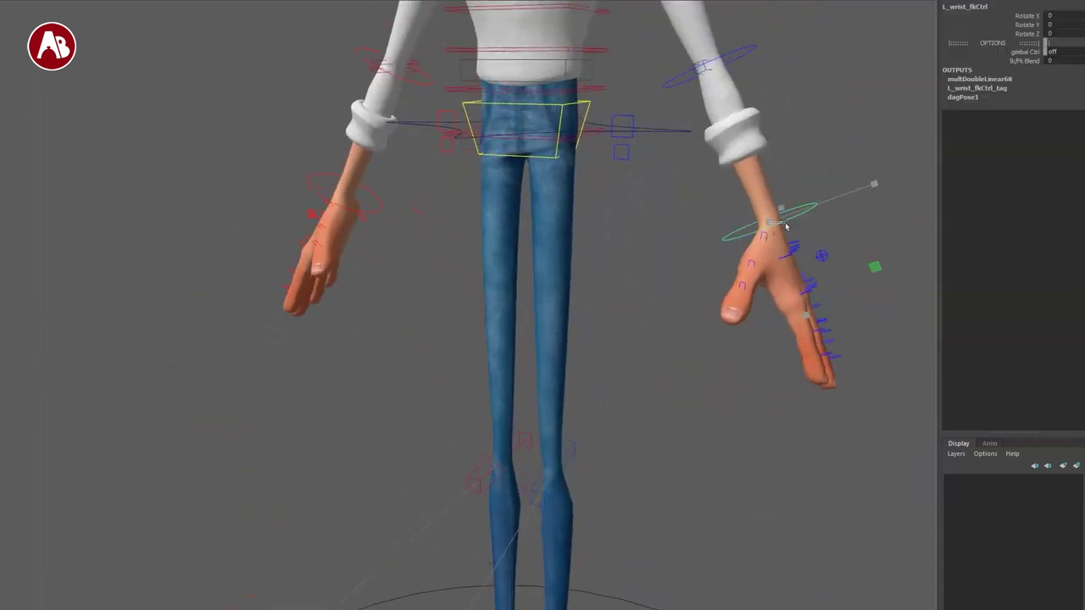
left_click(700, 67)
left_click_drag(702, 71, 768, 88)
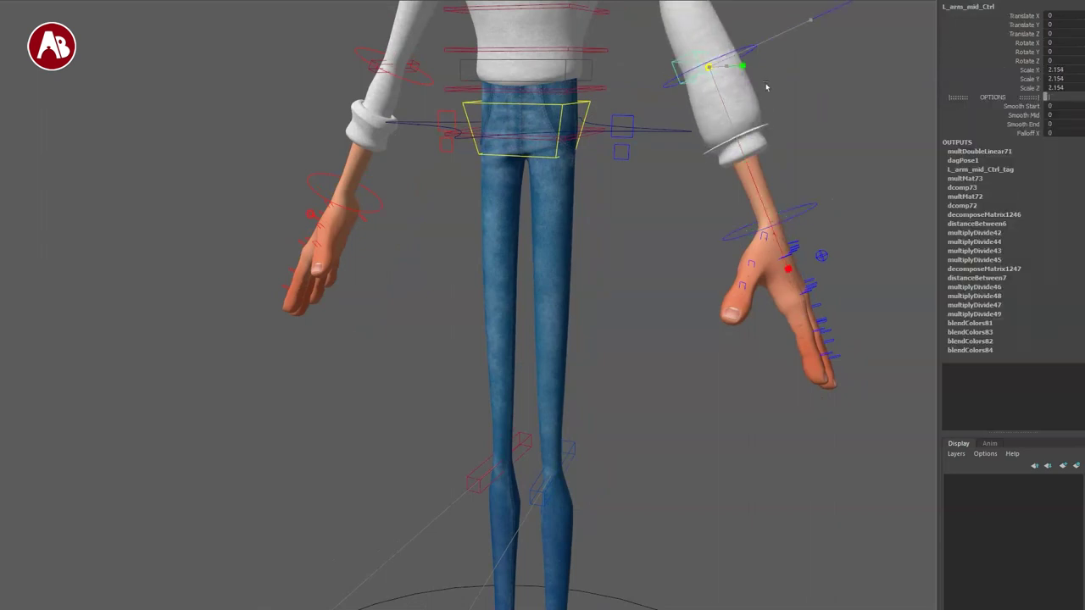
key("ctrl+z")
key("ctrl+z")
- Examine the left elbow FK control and the controls around the torso and hips
left_click_drag(535, 340, 428, 281, "alt")
middle_click_drag(428, 281, 384, 449, "alt")
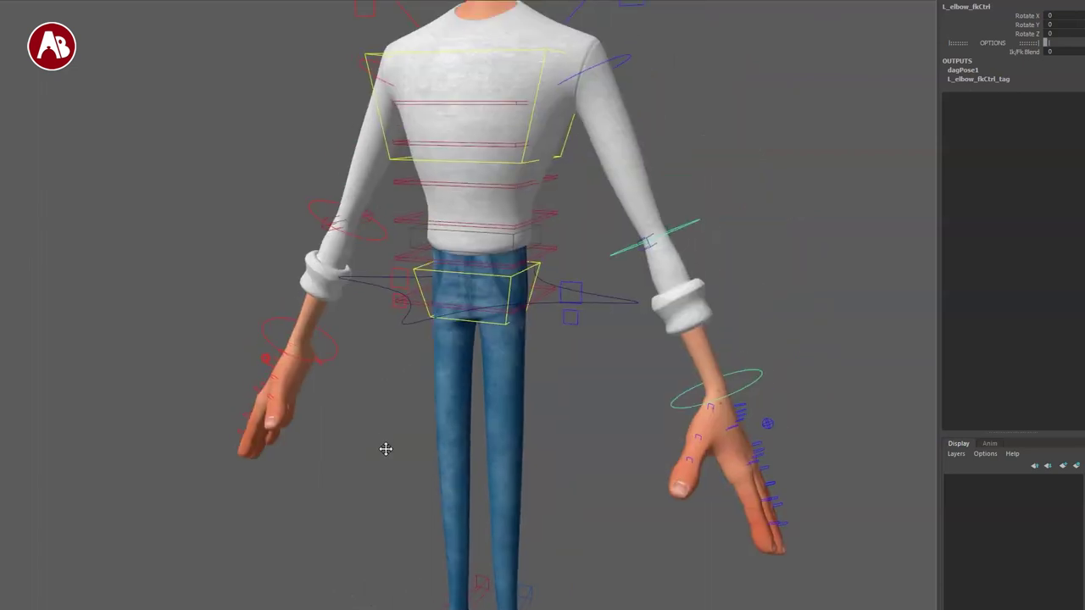
right_click_drag(385, 449, 498, 411, "alt")
left_click_drag(530, 367, 576, 336, "alt")
middle_click_drag(576, 335, 627, 310, "alt")
left_click(611, 329)
left_click(591, 246)
left_click_drag(591, 249, 599, 305, "alt")
- Try a rotation on the selected control, undo it, and return to the Move tool
key("e")
left_click_drag(591, 117, 579, 138)
key("ctrl+z")
left_click_drag(610, 278, 549, 281, "alt")
key("w")
left_click_drag(561, 188, 575, 257)
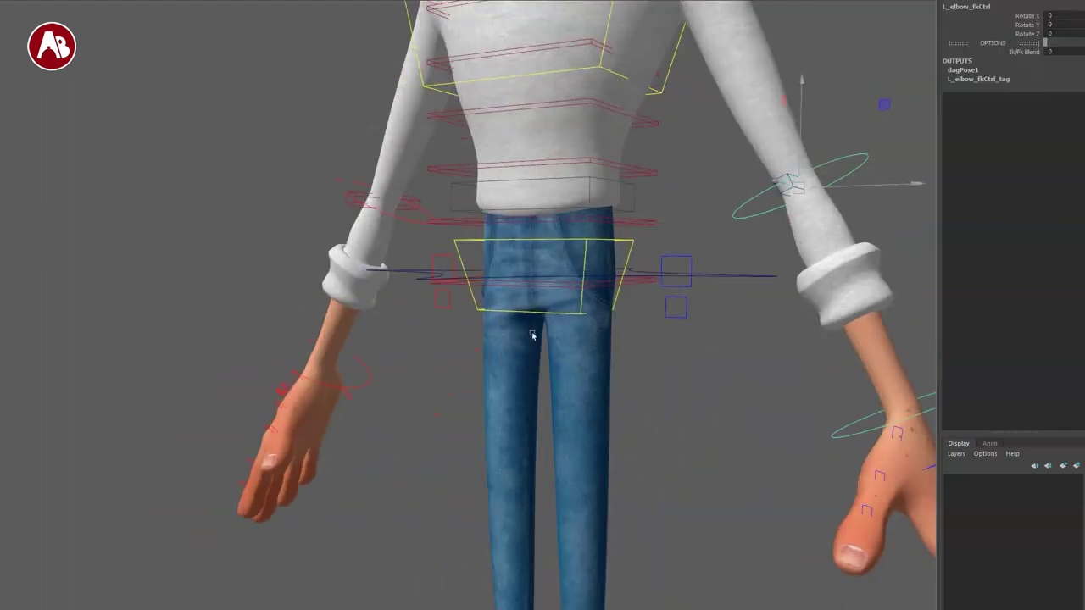
- Select the hip swivel control and the main hips control to review their attributes
right_click_drag(520, 334, 888, 65, "alt")
left_click(584, 241)
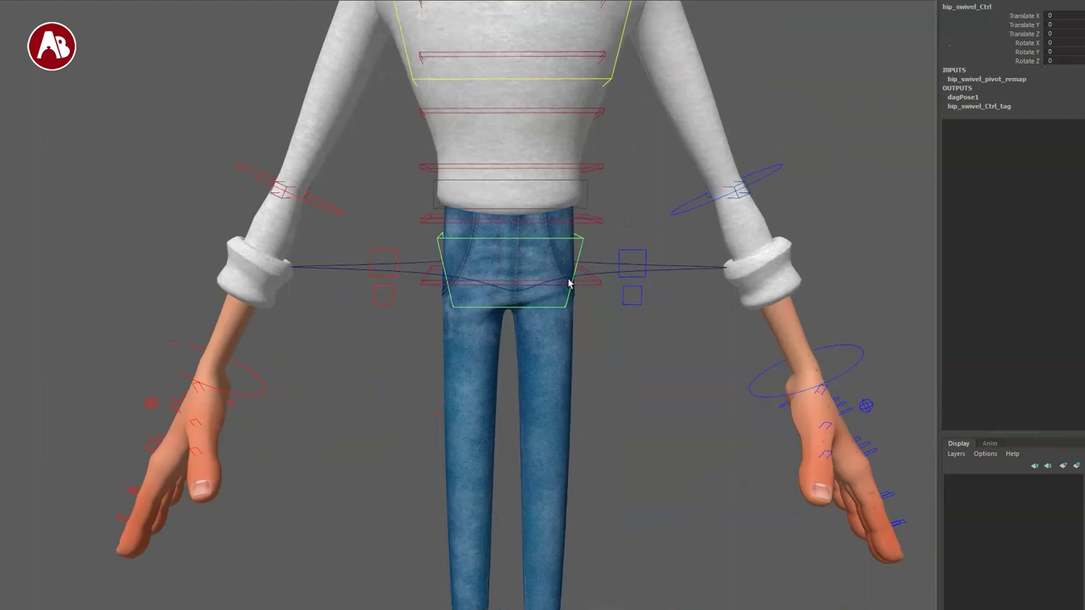
left_click_drag(668, 307, 651, 327)
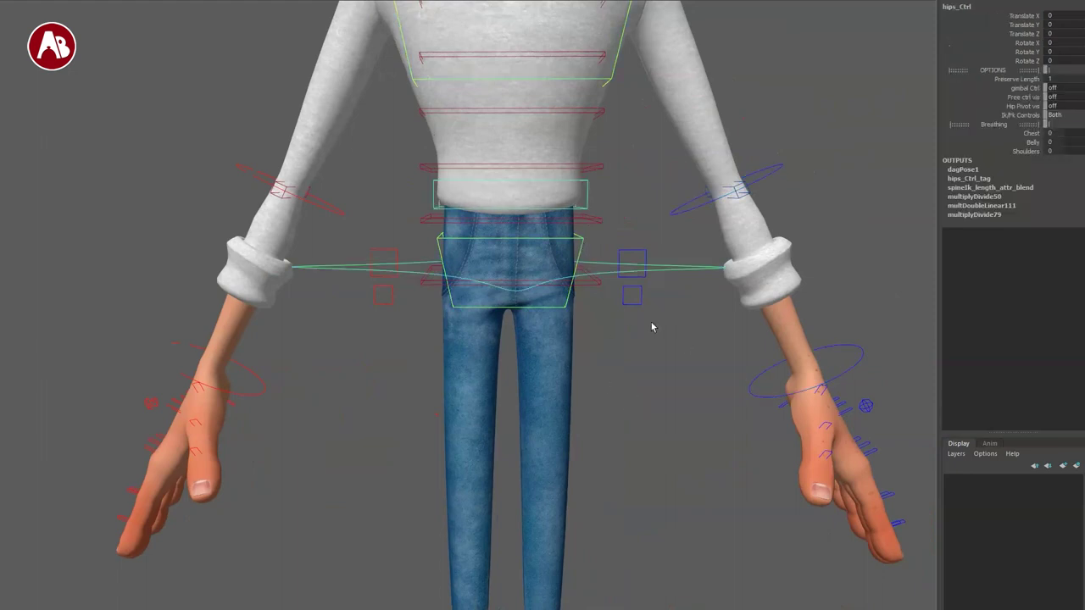
right_click_drag(625, 425, 528, 460, "alt")
middle_click_drag(548, 347, 595, 366, "alt")
- Try lowering the main hips control to about -9.41 in Translate Y, and undo the move
key("w")
left_click_drag(517, 364, 527, 444)
right_click_drag(683, 417, 585, 437, "alt")
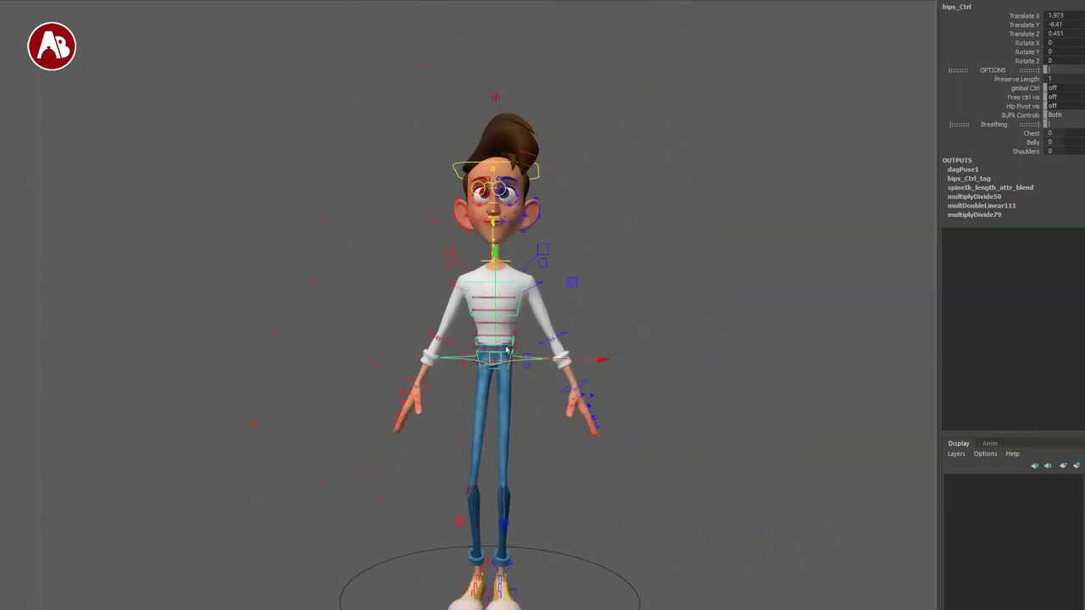
middle_click_drag(509, 351, 566, 303, "alt")
left_click_drag(557, 306, 533, 328)
key("f")
right_click_drag(554, 383, 483, 360, "alt")
middle_click_drag(563, 377, 639, 293, "alt")
key("ctrl+z")
key("ctrl+z")
key("ctrl+z")
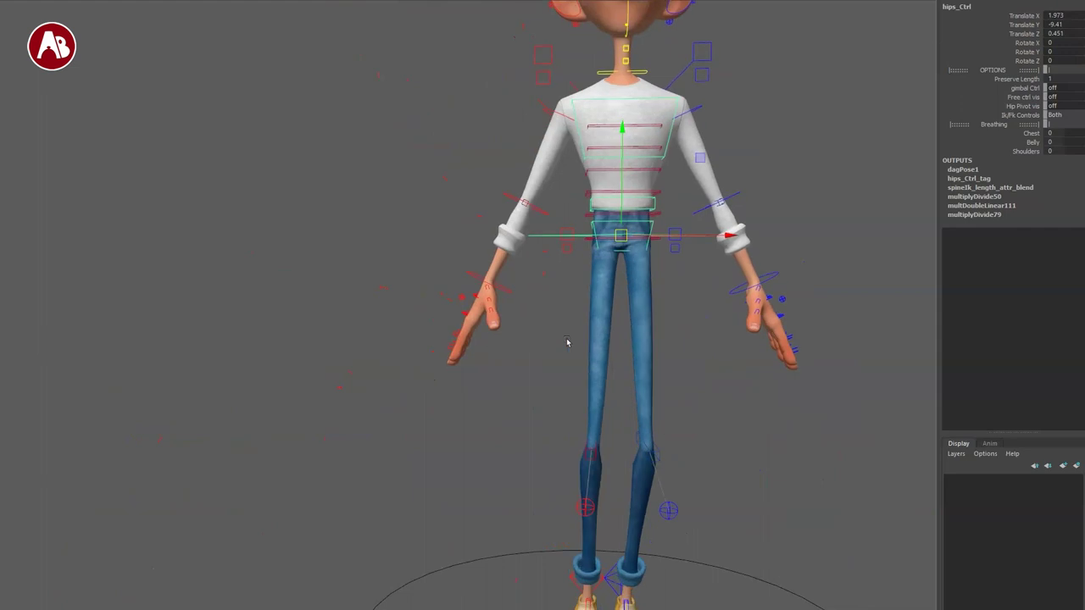
- Try rotating the hip swivel control, and undo the rotation
left_click_drag(549, 325, 553, 431, "alt")
right_click_drag(553, 431, 521, 364, "alt")
key("r")
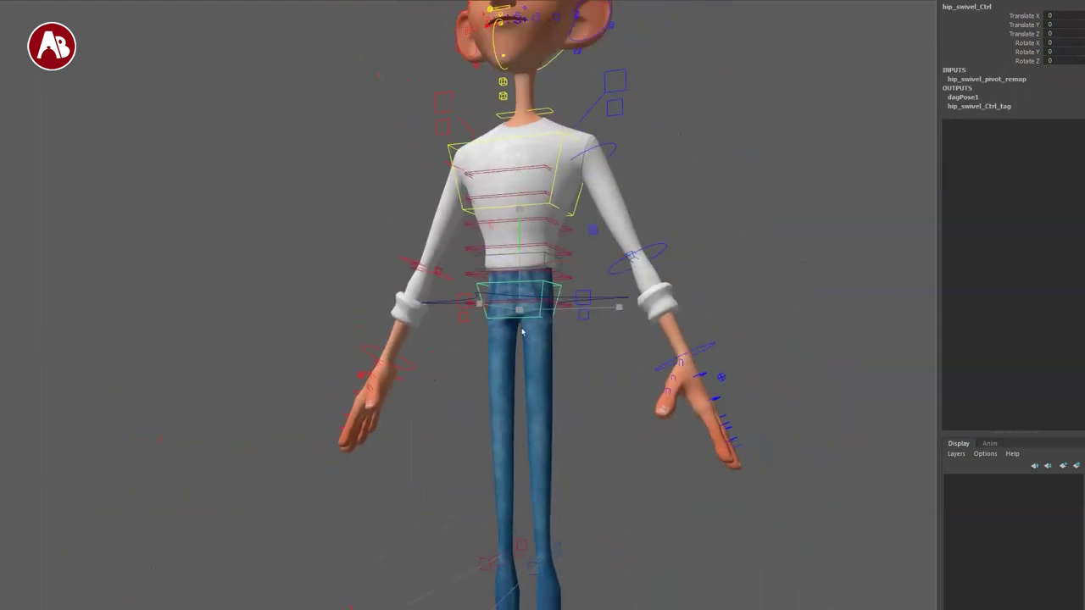
left_click_drag(522, 327, 494, 361, "alt")
key("e")
left_click(485, 352)
left_click_drag(490, 315, 593, 293)
key("ctrl+z")
key("ctrl+z")
key("ctrl+z")
- Select the main hips control, try moving the free control at the hips, and undo the move
left_click(610, 344)
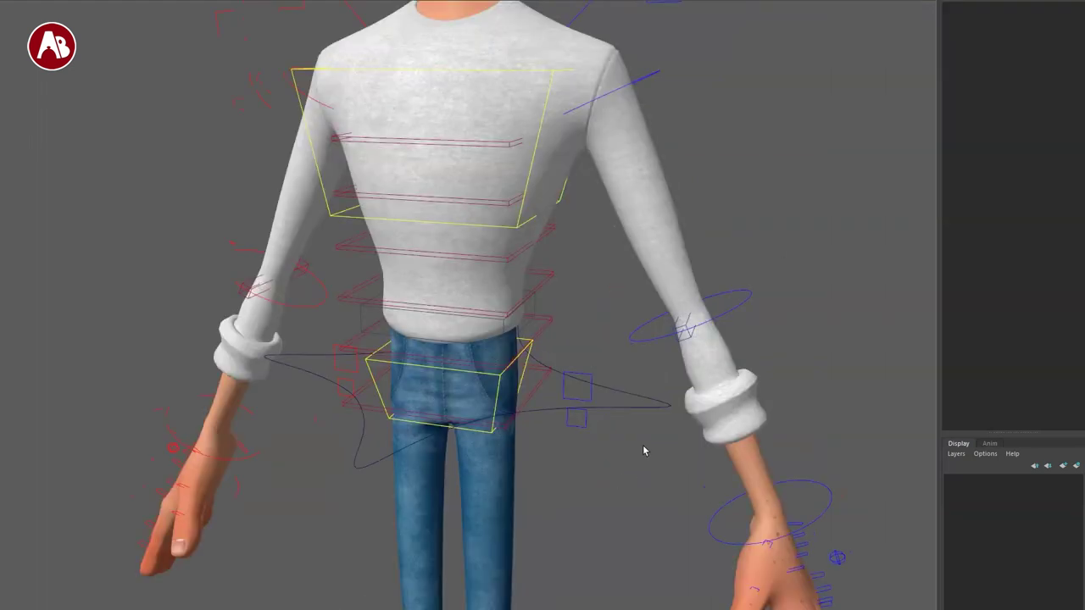
left_click_drag(636, 393, 683, 422)
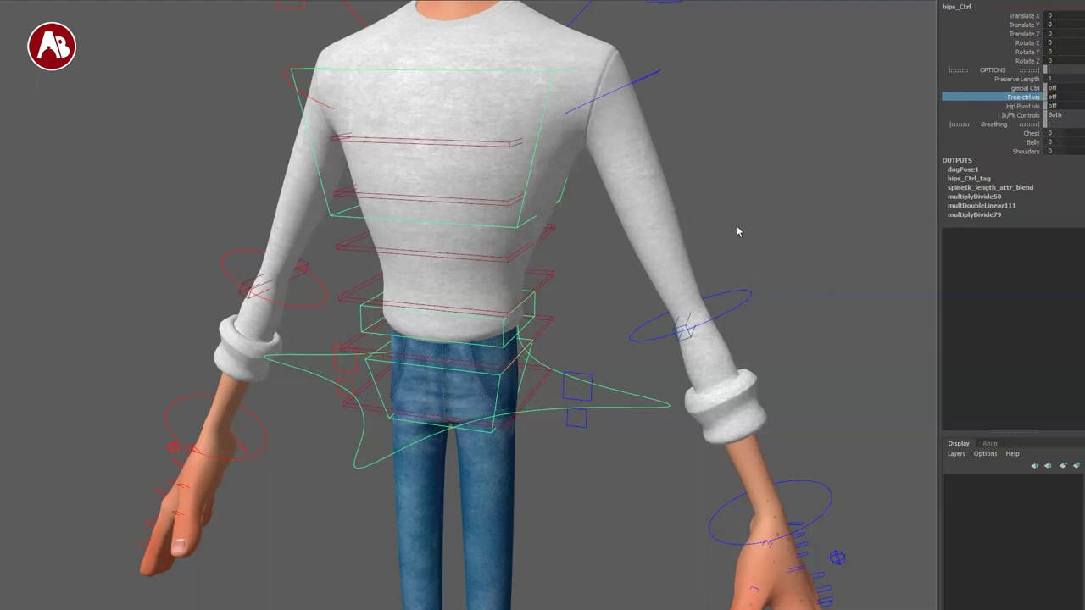
left_click(532, 409)
left_click_drag(452, 395, 507, 411)
key("ctrl+z")
key("ctrl+z")
- Try moving the spine free control at the waist, and undo the changes
left_click(542, 301)
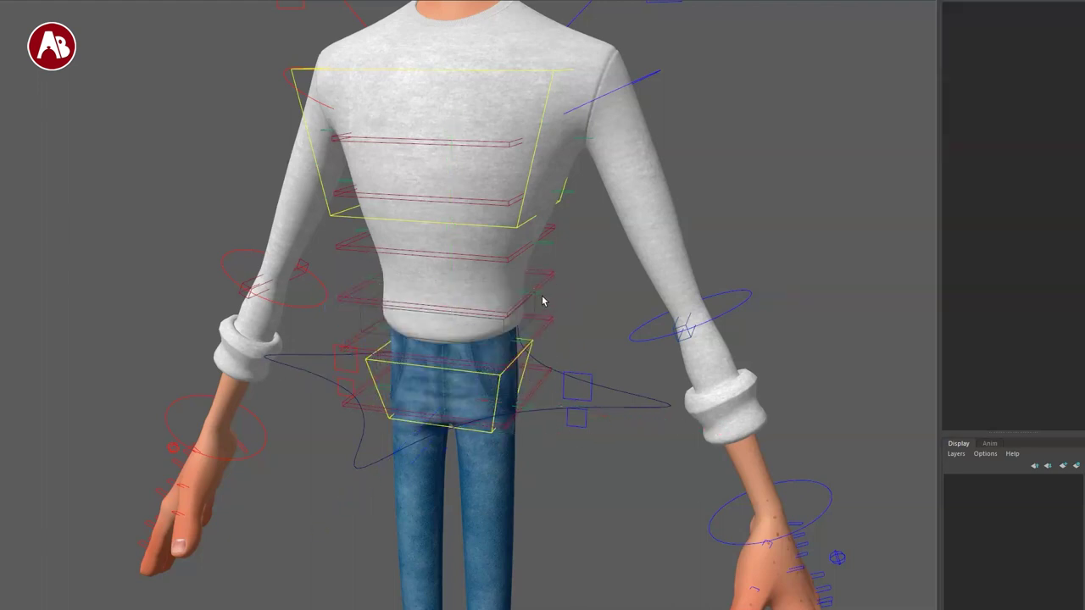
left_click(537, 298)
left_click_drag(454, 287, 505, 273)
key("ctrl+z")
key("w")
key("ctrl+z")
key("ctrl+z")
key("ctrl+z")
key("ctrl+z")
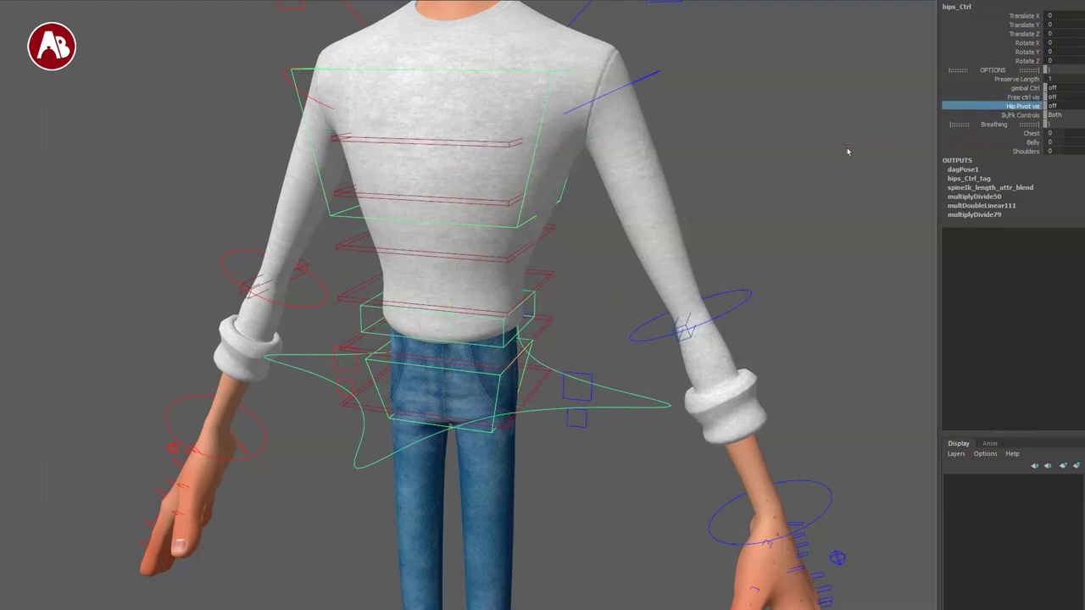
- Select the hip pivot control, try moving it forward and rotating it, and undo the changes
left_click(423, 409)
left_click_drag(424, 408, 325, 379, "alt")
key("w")
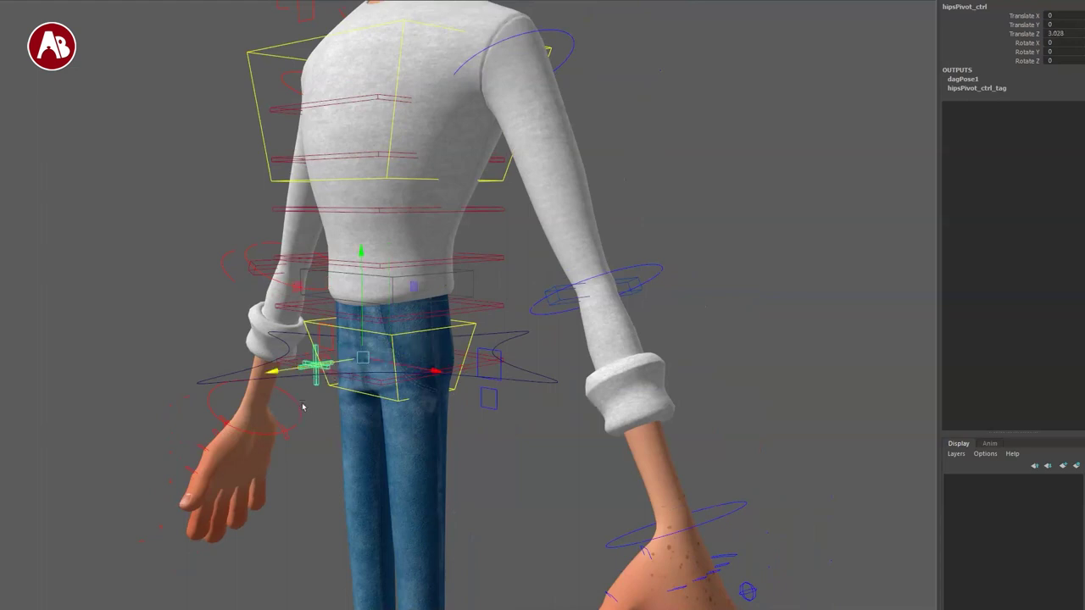
left_click_drag(322, 371, 401, 400, "alt")
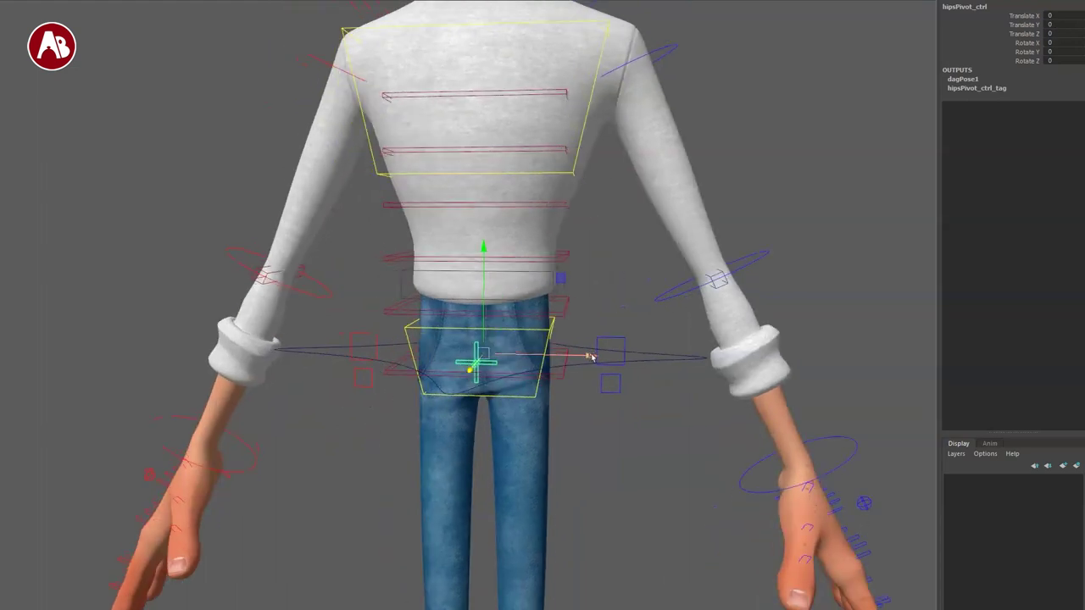
key("e")
left_click_drag(619, 260, 620, 330)
key("ctrl+z")
key("ctrl+z")
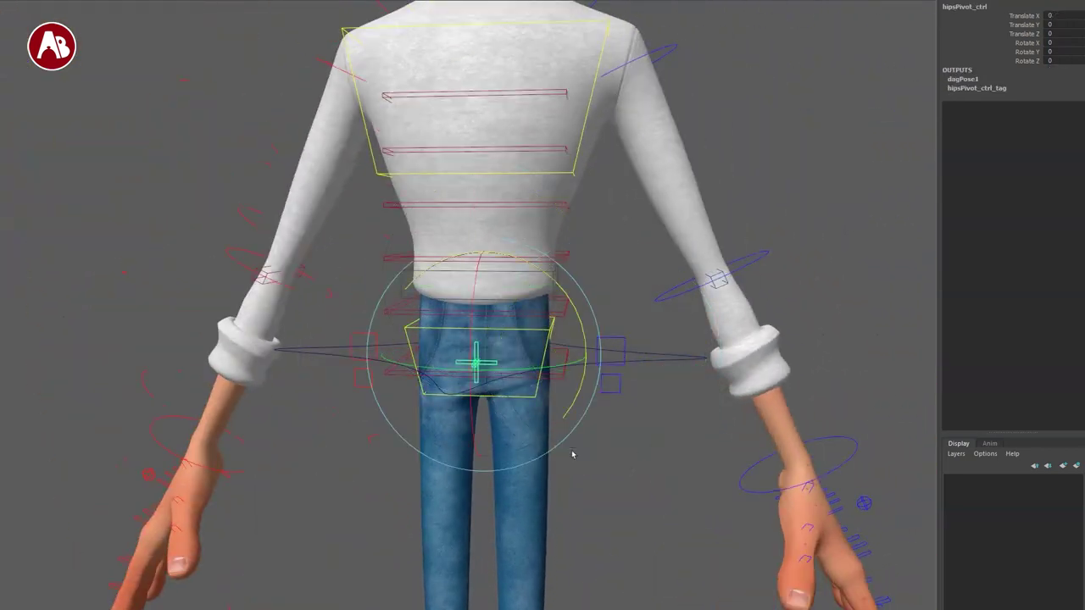
- Try moving the hip pivot control forward to about 28.4 in Translate Z and rotating it, and undo the rotation
key("q")
right_click_drag(592, 437, 581, 452, "alt")
left_click_drag(582, 452, 465, 465, "alt")
middle_click_drag(466, 465, 546, 435, "alt")
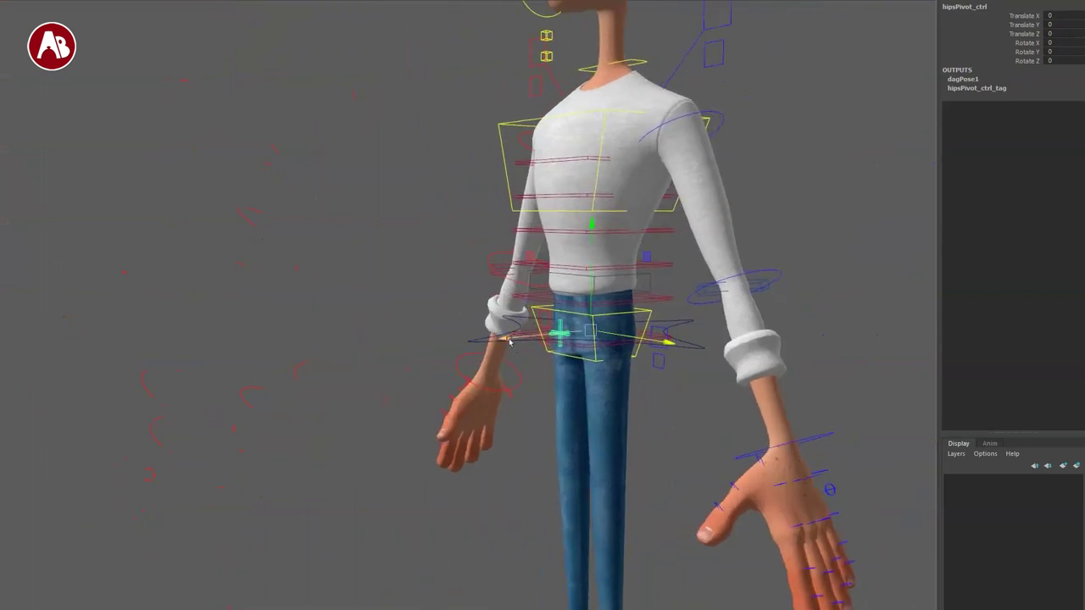
left_click_drag(322, 381, 269, 364)
key("e")
left_click_drag(308, 300, 361, 342)
key("ctrl+z")
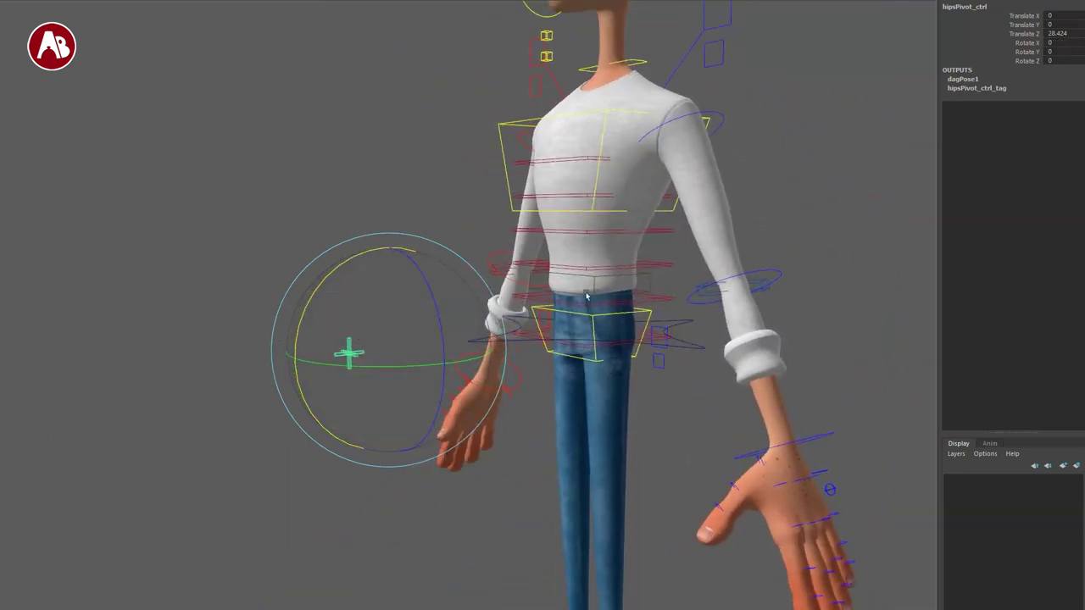
- Try another rotation around the offset hip pivot, and undo the pivot changes
left_click_drag(313, 293, 321, 313)
key("ctrl+z")
key("ctrl+z")
key("ctrl+z")
key("ctrl+z")
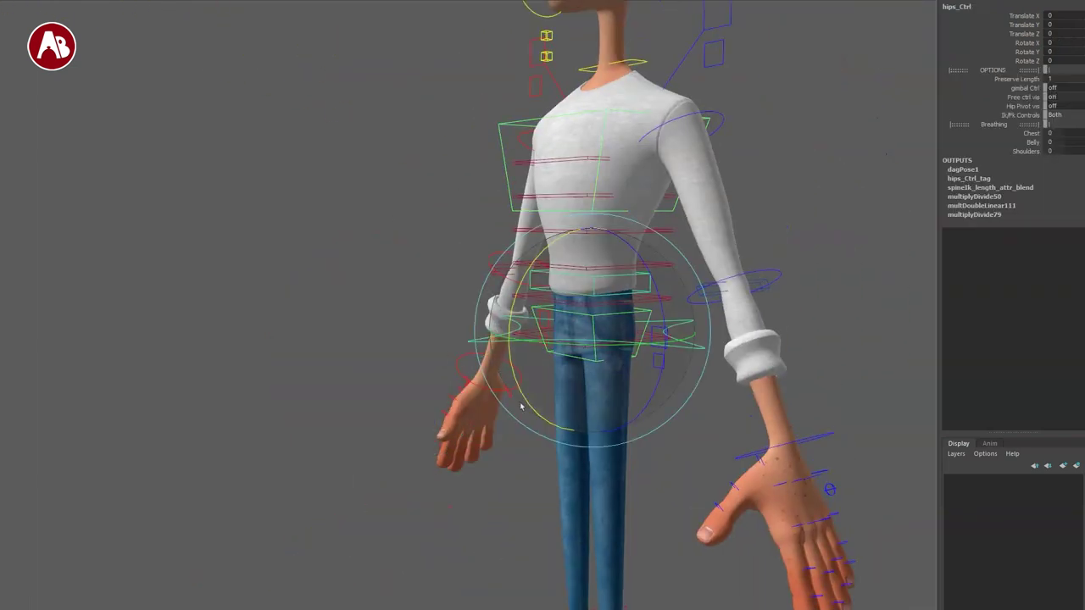
- Set the main hips control's Ik/Fk Controls attribute to Fk
left_click_drag(520, 404, 613, 404, "alt")
middle_click_drag(613, 405, 534, 411, "alt")
right_click_drag(534, 411, 533, 510, "alt")
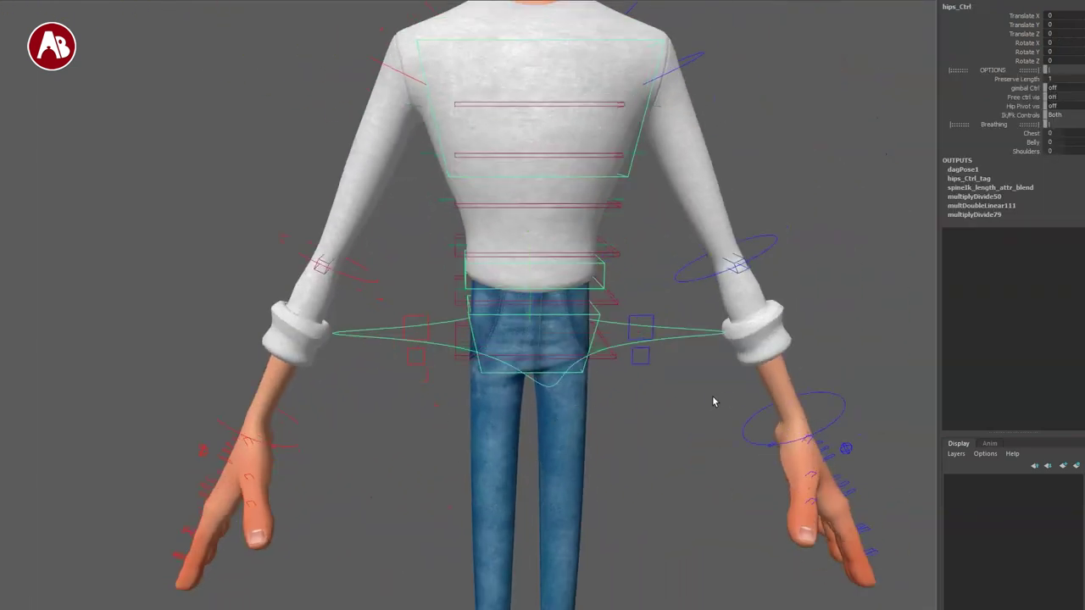
left_click_drag(713, 402, 672, 390, "alt")
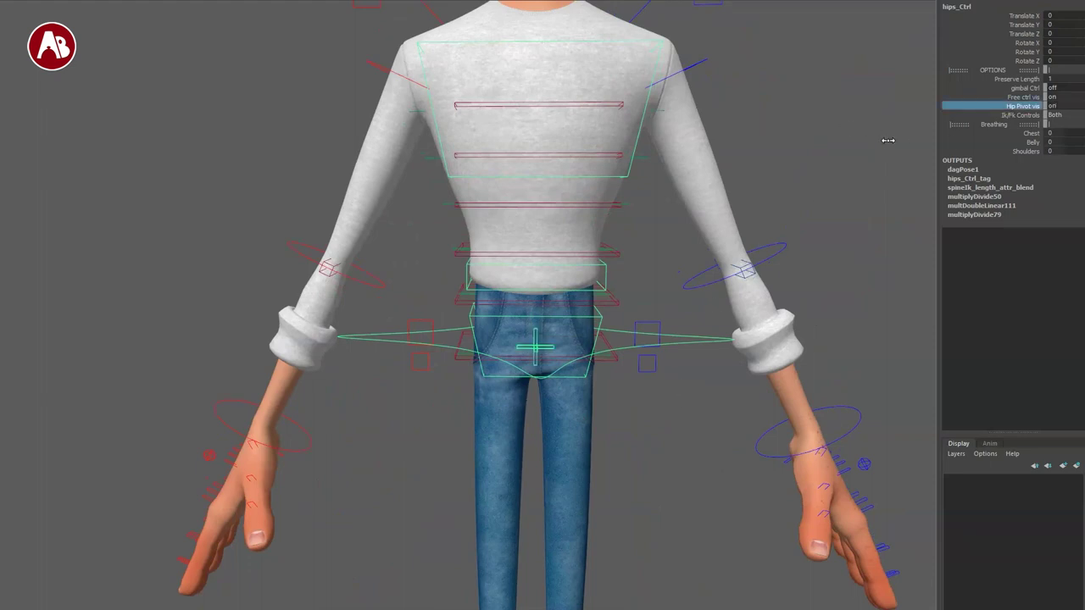
left_click(1005, 116)
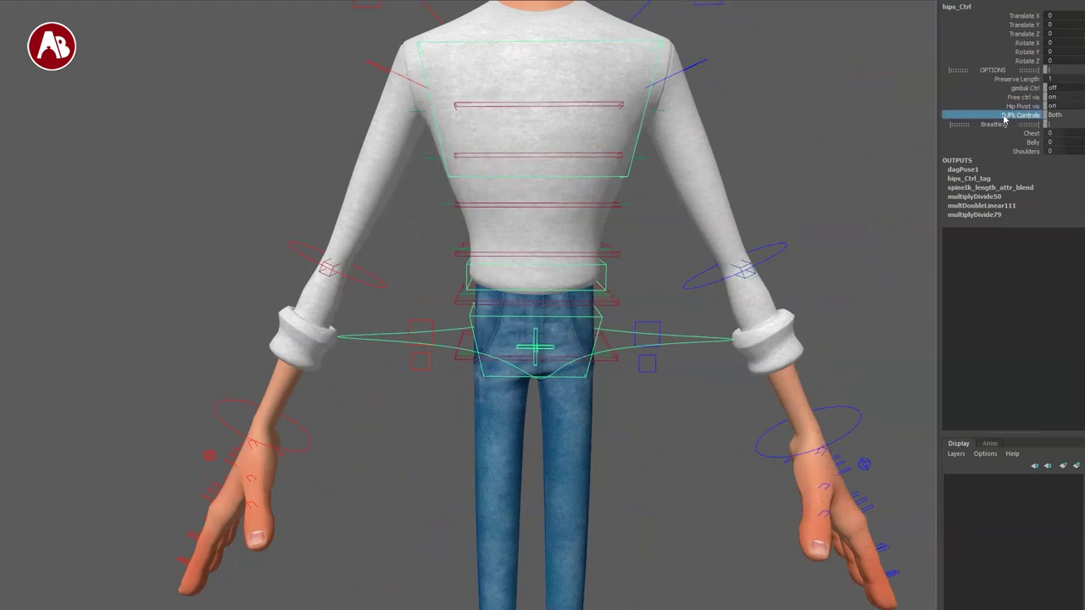
left_click(1054, 115)
left_click(1059, 137)
- Try rotating the second spine FK control to about 14.3 in X, -7.8 in Y and -9.0 in Z
left_click_drag(612, 259, 606, 327, "alt")
left_click(620, 254)
left_click(642, 280)
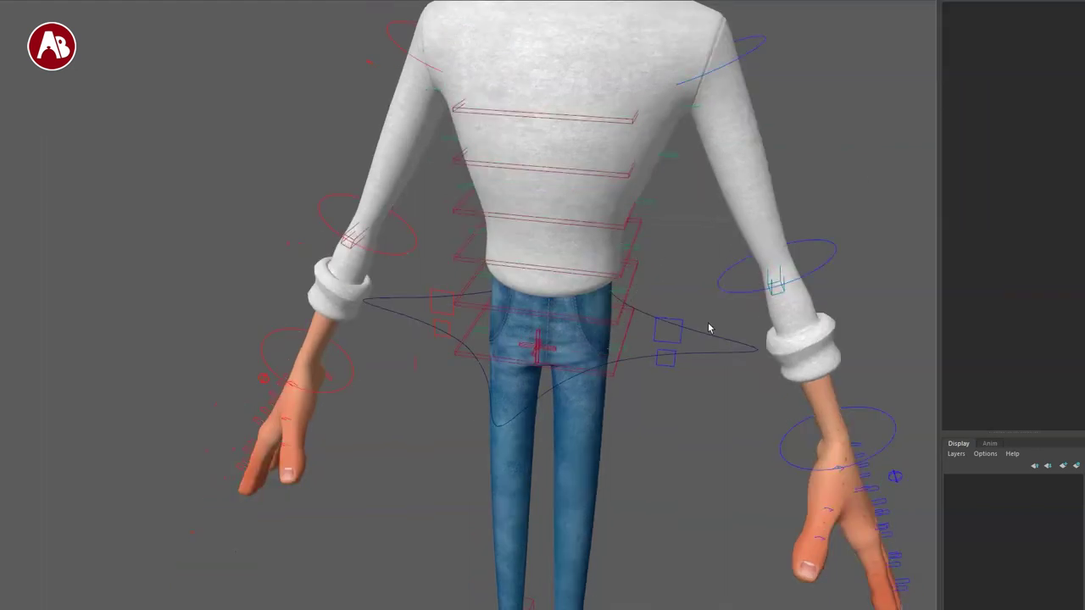
left_click(710, 328)
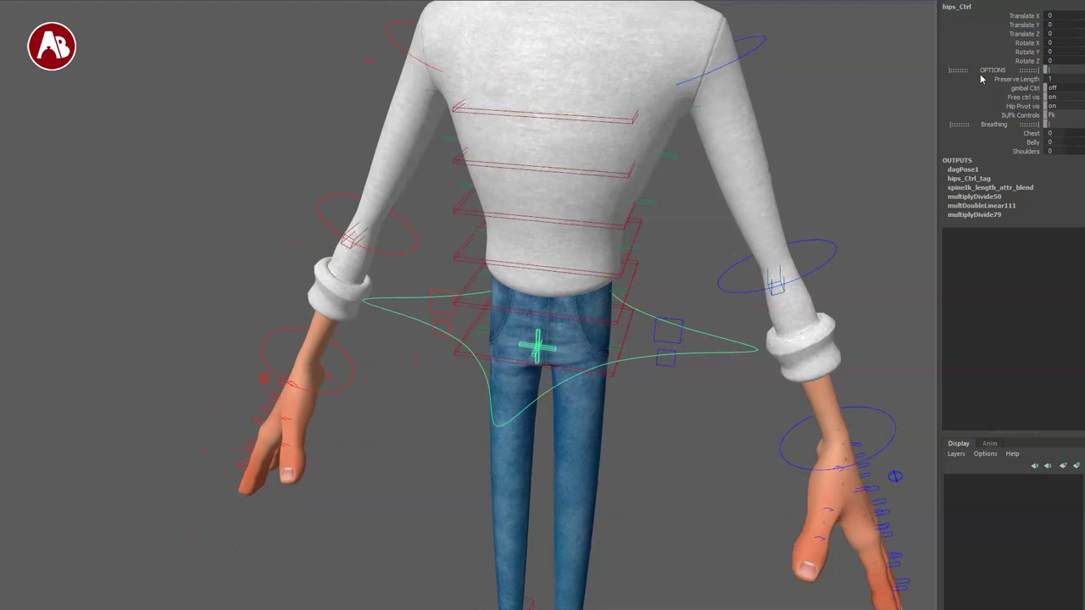
left_click(634, 239)
key("e")
left_click_drag(601, 154, 630, 194)
key("q")
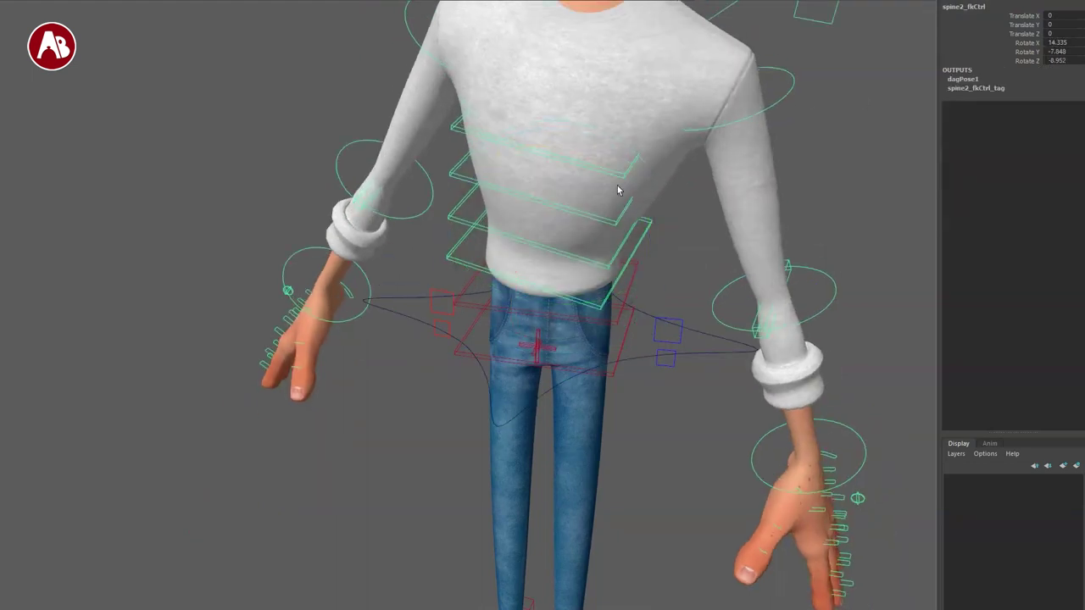
- Try rotating a spine FK control higher up the torso, and undo the spine rotations
left_click(621, 176)
key("e")
left_click_drag(619, 136, 617, 184)
key("w")
key("ctrl+z")
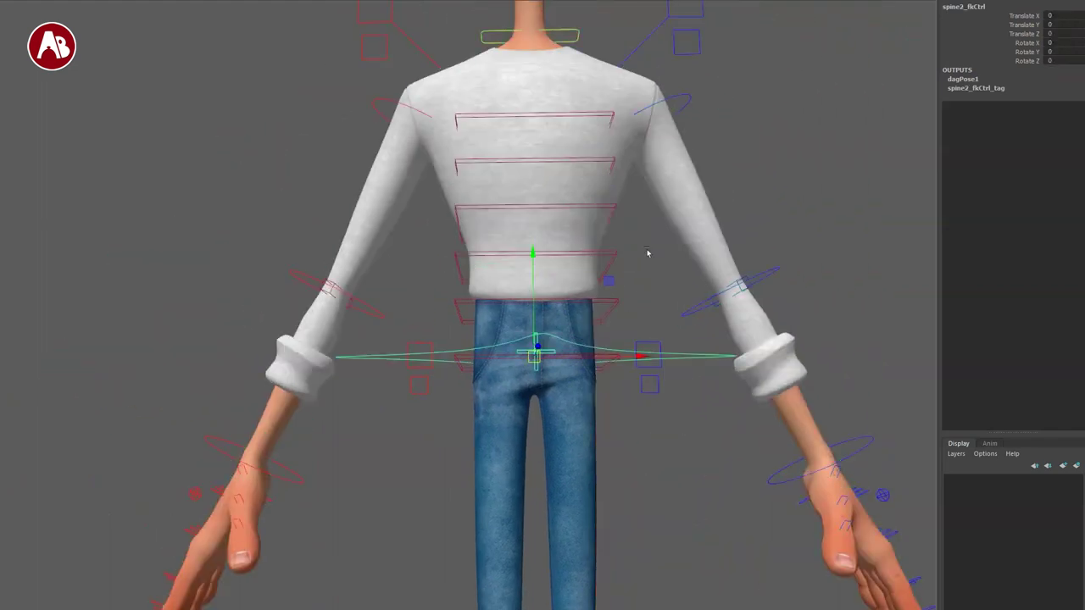
- Select the main hips control and set its Ik/Fk Controls attribute to IK
left_click(642, 347)
right_click_drag(642, 346, 701, 348, "alt")
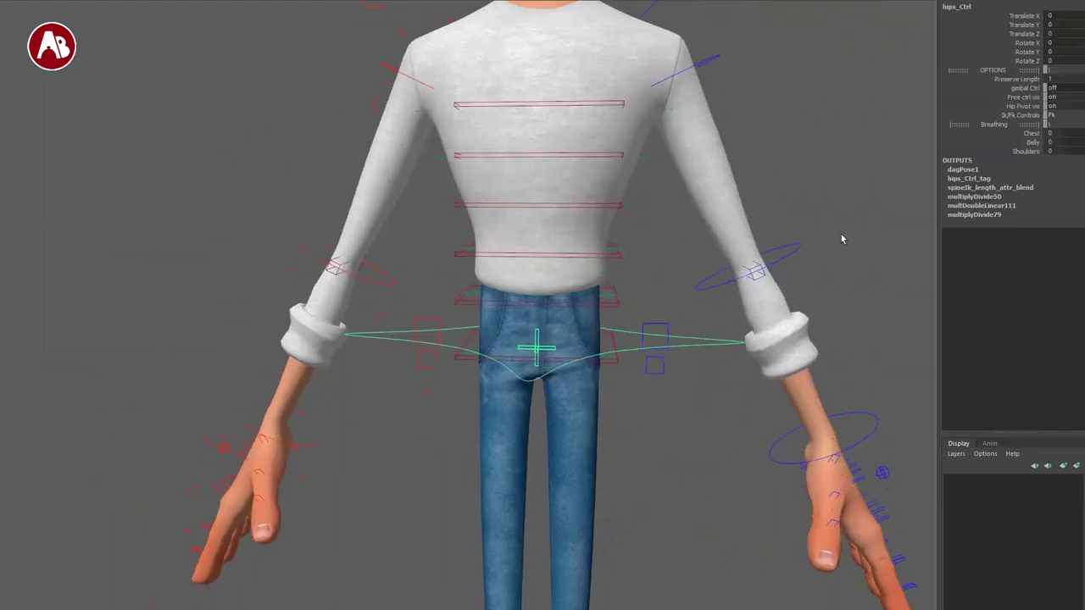
left_click(1055, 113)
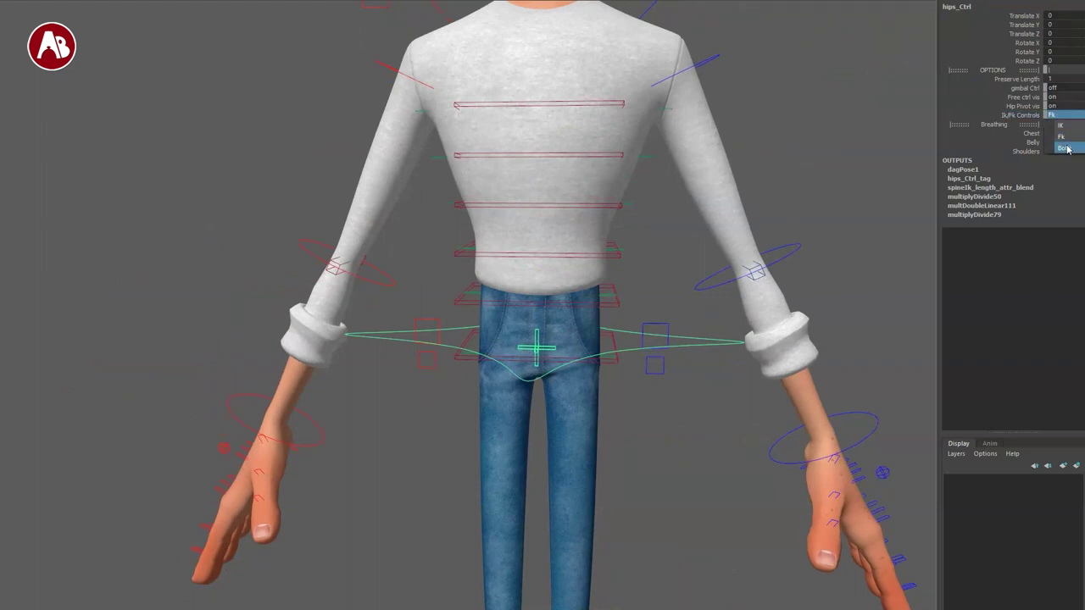
left_click(1059, 127)
- Select the torso control at the waist, try moving it, and undo the move
left_click(621, 210)
left_click_drag(630, 217, 574, 220, "alt")
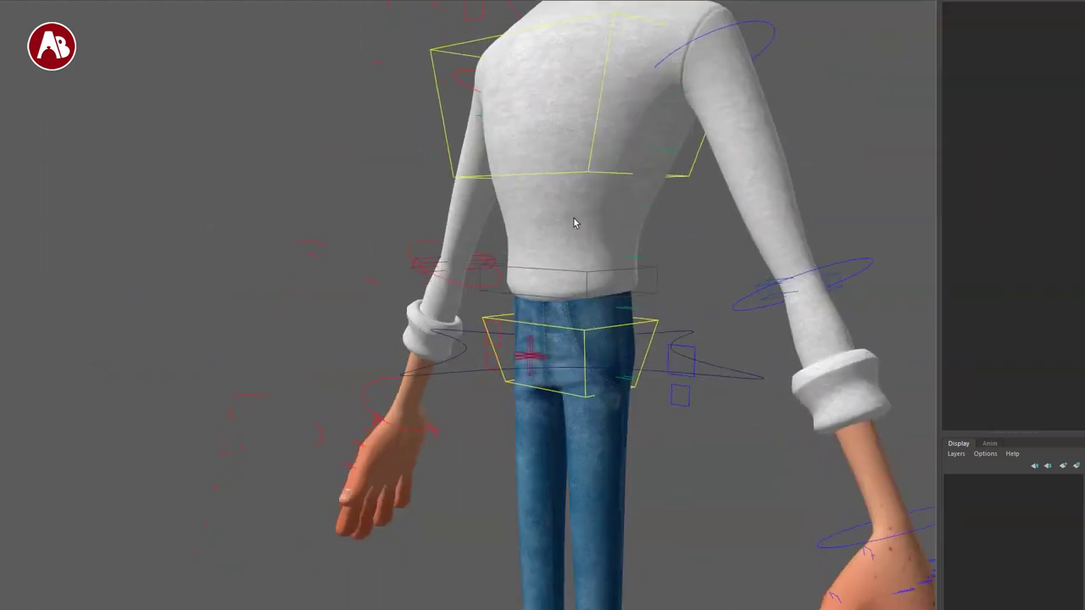
right_click_drag(574, 220, 487, 205, "alt")
mouse_move(492, 329)
left_mouse_down("alt")
mouse_move(405, 337)
mouse_move(473, 319)
left_mouse_up("alt")
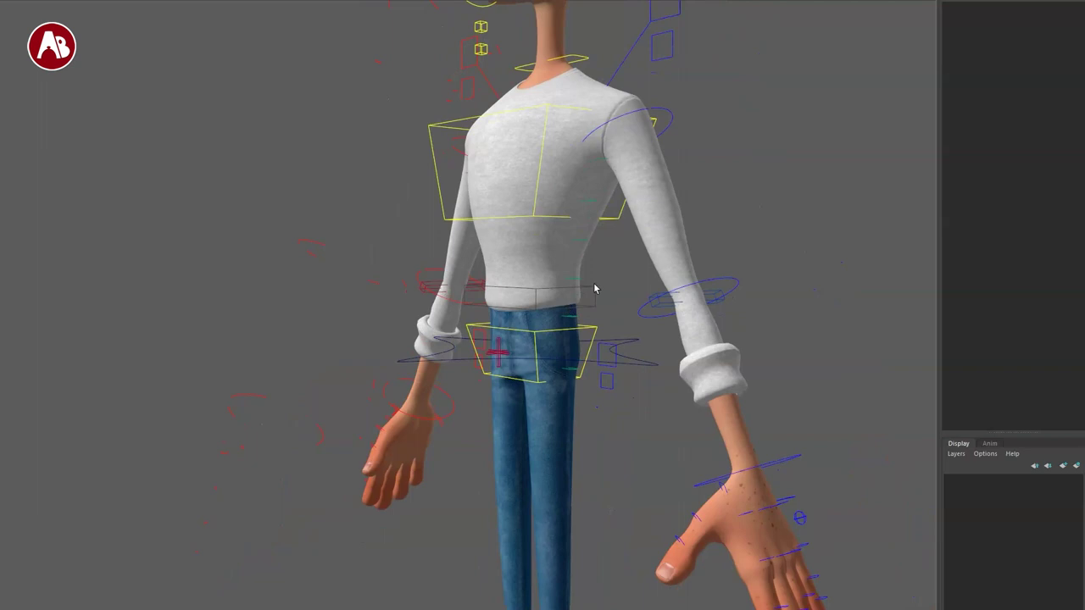
left_click(594, 290)
left_click_drag(538, 332, 638, 313)
key("ctrl+z")
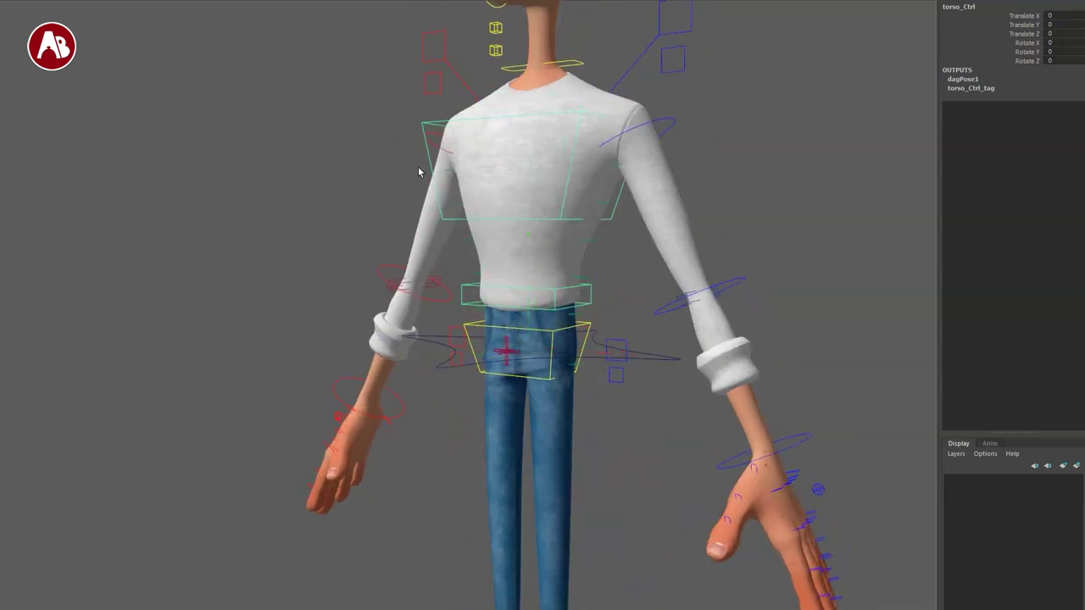
- Select the chest control, tilt it to about -2.5 in Rotate X and move it forward to about 1.5 in Translate Z
left_click_drag(434, 151, 436, 151)
left_click_drag(519, 240, 415, 263, "alt")
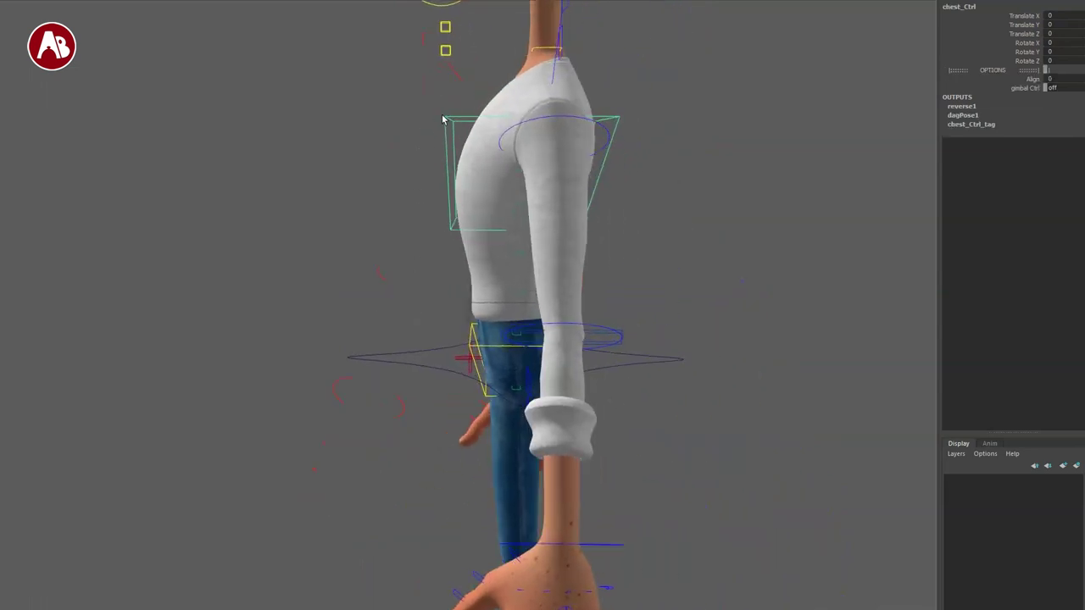
left_click(430, 141)
left_click(460, 130)
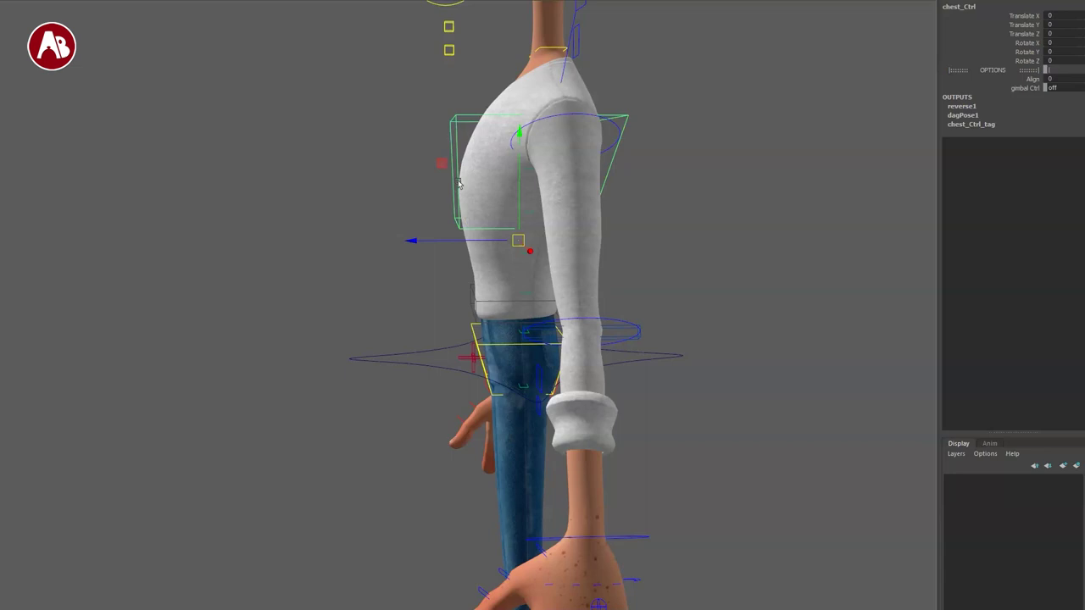
mouse_move(473, 148)
left_mouse_down()
mouse_move(409, 228)
mouse_move(487, 147)
mouse_move(566, 141)
mouse_move(449, 216)
mouse_move(439, 262)
mouse_move(480, 158)
left_mouse_up()
key("w")
mouse_move(514, 240)
left_mouse_down()
mouse_move(444, 248)
mouse_move(567, 243)
mouse_move(500, 241)
left_mouse_up()
left_click_drag(500, 245, 607, 273, "alt")
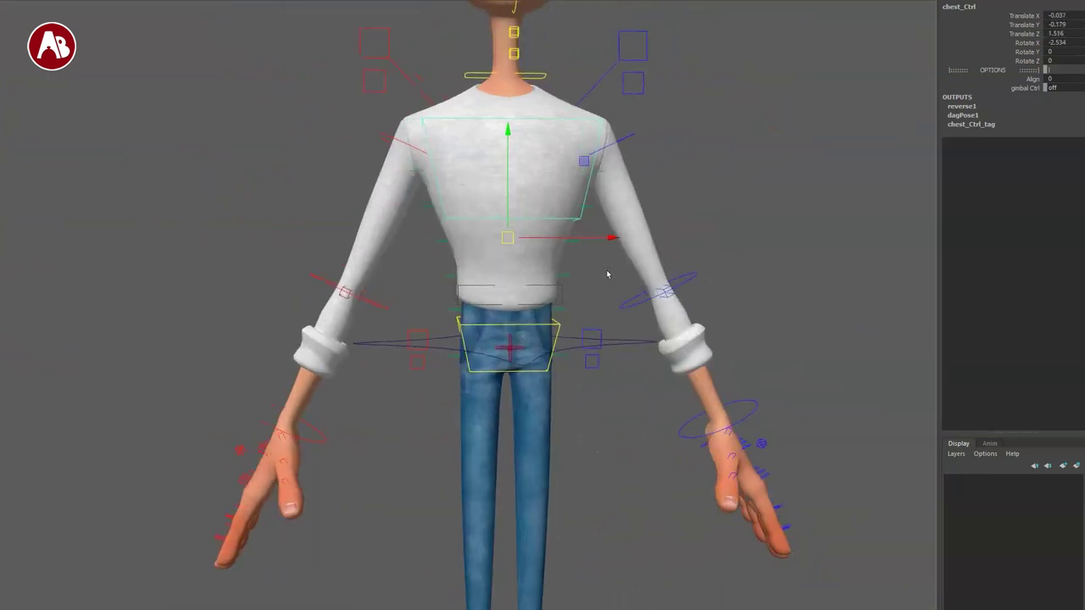
- Try moving the chest control sideways and rotating it, and undo the changes
left_click_drag(513, 241, 557, 235)
key("e")
left_click_drag(546, 143, 617, 136)
key("ctrl+z")
key("ctrl+z")
left_click(563, 299)
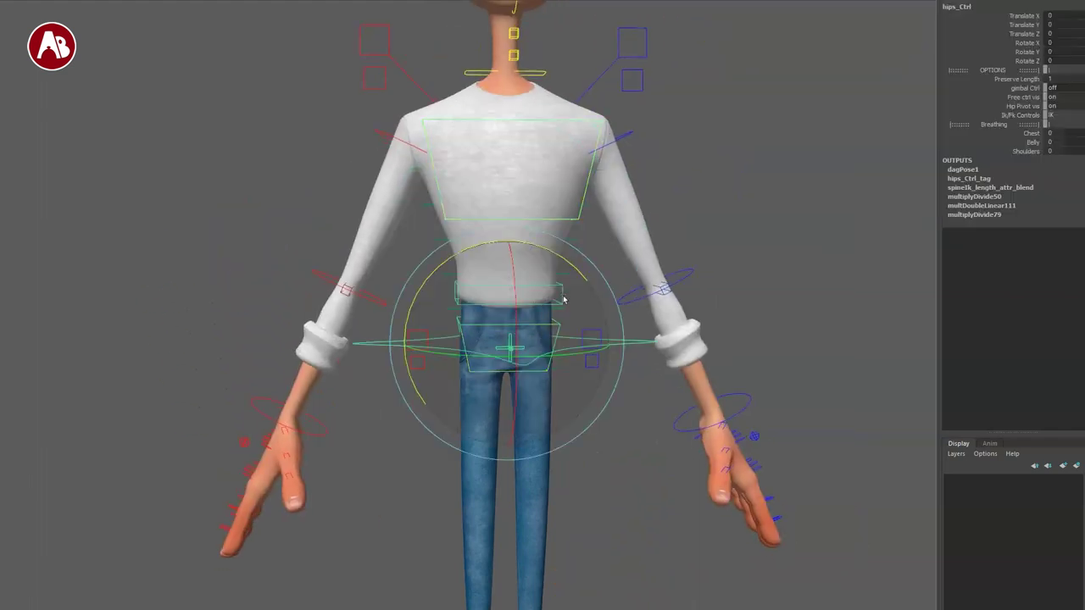
- Select the fourth spine FK control, try rotating it, and undo the rotation
left_click_drag(593, 349, 557, 333, "alt")
left_click(565, 204)
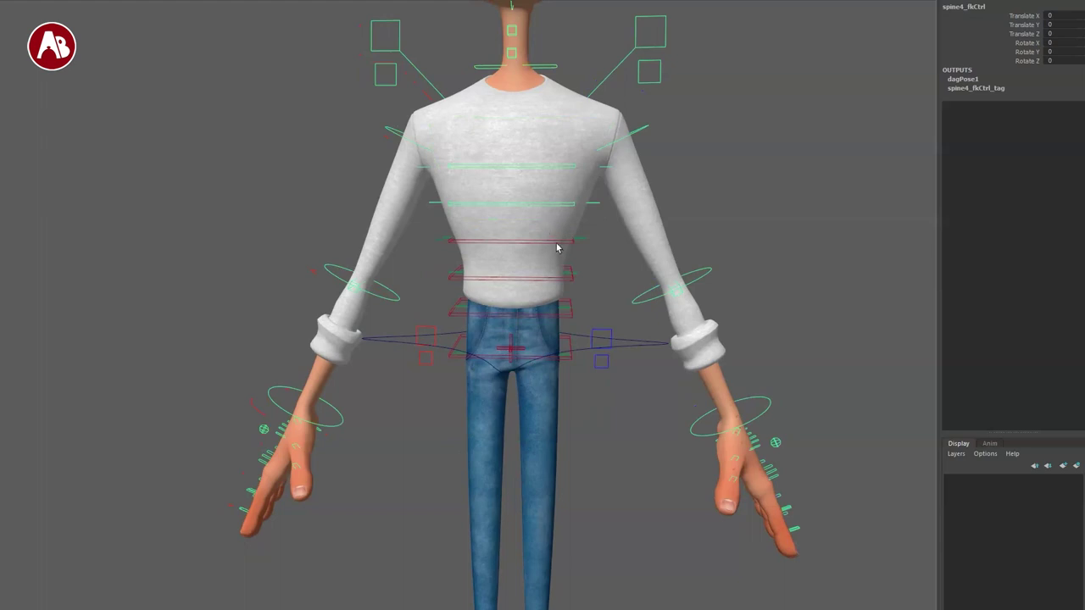
left_click_drag(520, 187, 526, 159)
left_click_drag(608, 258, 528, 284, "alt")
key("ctrl+z")
key("ctrl+z")
- Try rotating a spine FK control to bend the torso, checking the bend from several sides
left_click(508, 193)
left_click_drag(585, 246, 521, 252, "alt")
key("e")
left_click_drag(430, 213, 438, 112)
left_click_drag(467, 240, 725, 232, "alt")
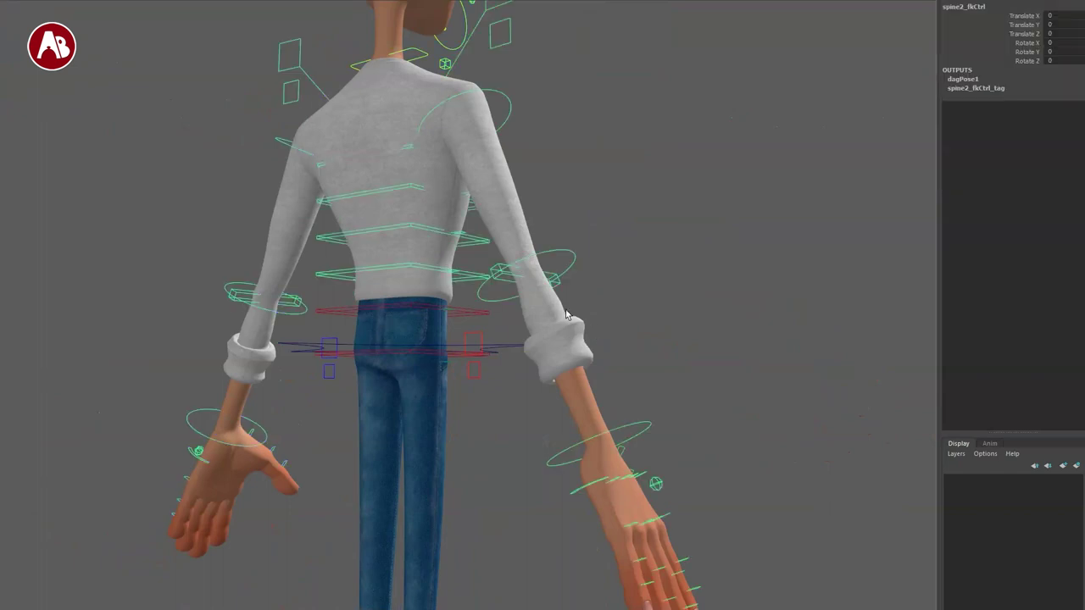
- Try rotating and moving the upper torso control in a side view
left_click(522, 349)
left_click_drag(588, 322, 318, 366, "alt")
left_click_drag(401, 176, 362, 155, "alt")
left_click_drag(431, 149, 415, 161)
left_click_drag(542, 263, 449, 267, "alt")
key("w")
left_click_drag(442, 173, 450, 210)
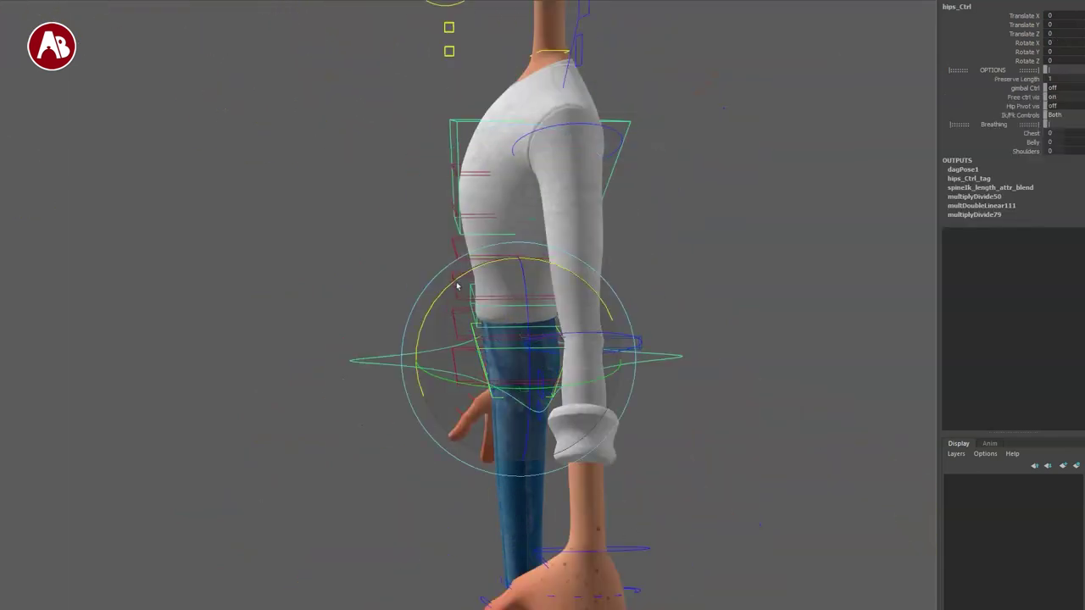
- Select the main hips control and try raising its breathing Chest value to about 12.8
left_click(526, 356)
left_click_drag(525, 356, 581, 426, "alt")
key("Down")
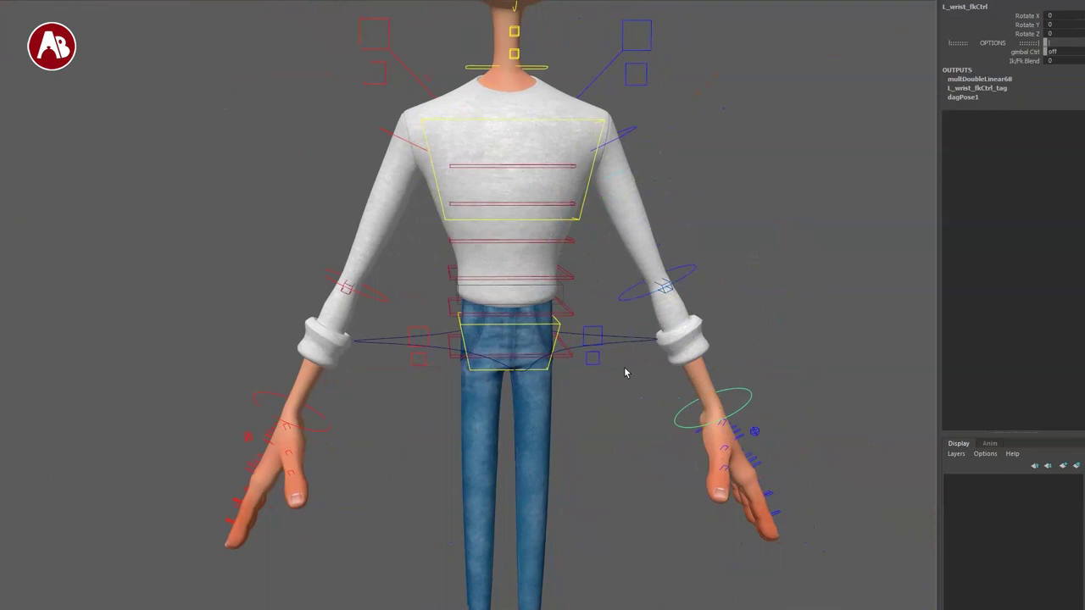
left_click(628, 330)
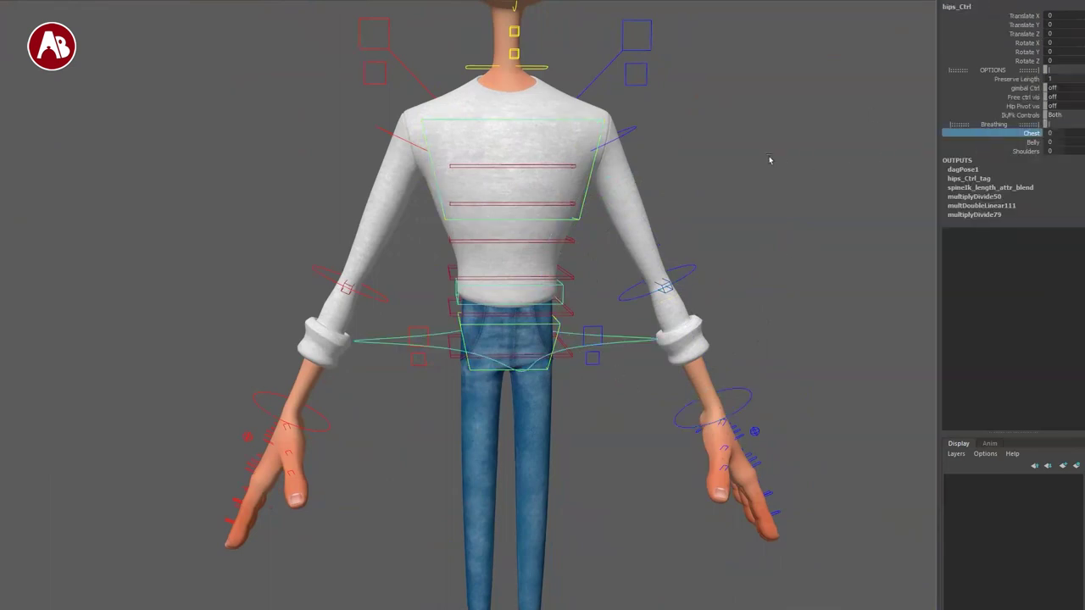
left_click_drag(649, 253, 573, 348, "alt")
right_click_drag(574, 349, 707, 249, "alt")
middle_click_drag(742, 208, 868, 287, "alt")
left_click_drag(868, 288, 722, 272, "alt")
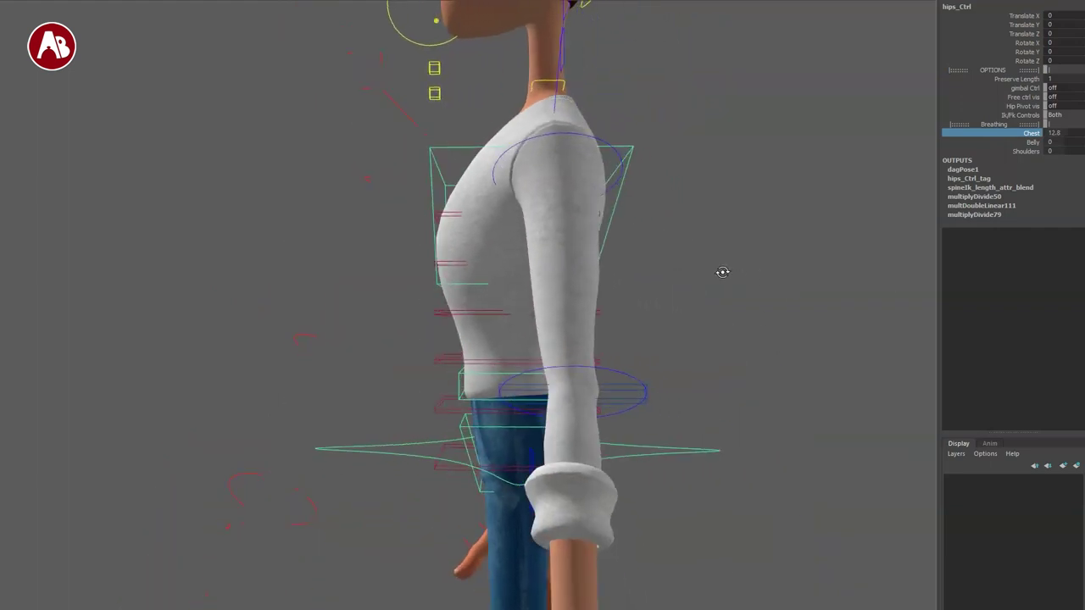
- Try raising the breathing Chest value to about 51.9, and undo the change
middle_click_drag(849, 301, 850, 323)
left_click_drag(850, 323, 767, 287, "alt")
middle_click_drag(639, 270, 743, 311)
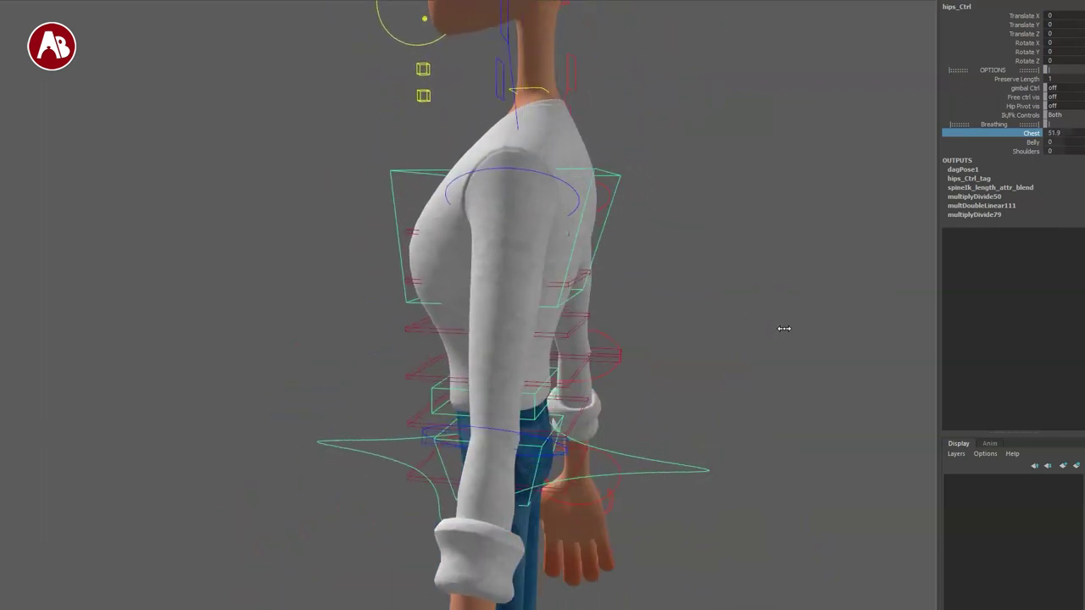
left_click_drag(784, 328, 779, 319, "alt")
key("ctrl+z")
- Try changing the breathing Belly value, and undo the change
left_click_drag(1007, 149, 1007, 142)
key("ctrl+z")
middle_click_drag(898, 212, 992, 186)
key("ctrl+z")
- Raise the breathing Shoulders value to about 44.1
left_click(1008, 153)
middle_click_drag(740, 206, 869, 248)
left_click_drag(623, 233, 901, 209, "alt")
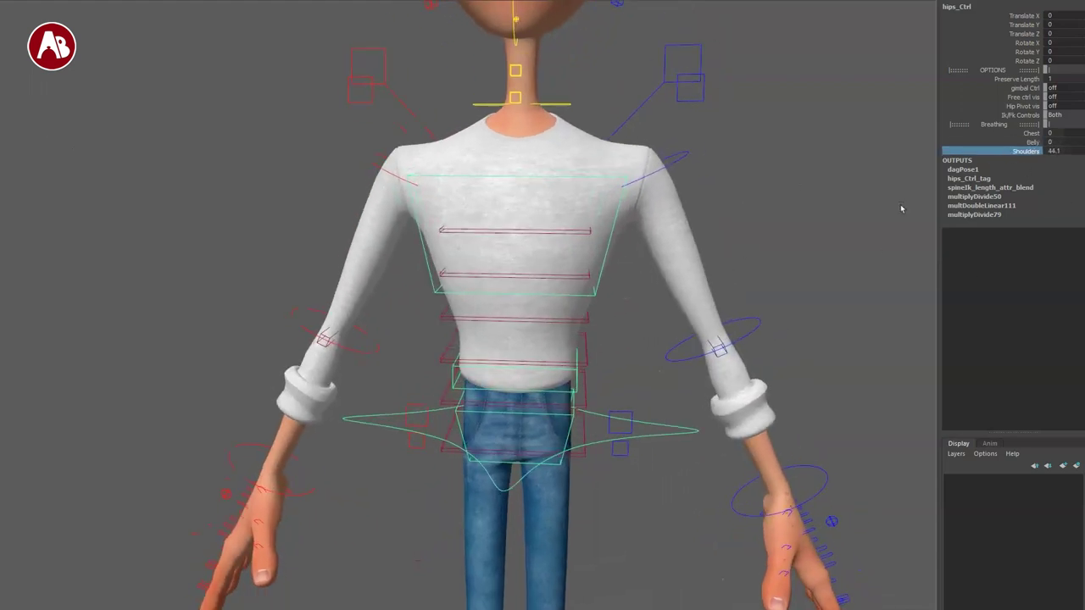
- Try other breathing Shoulders values on the main hips control, and undo the changes
middle_click_drag(698, 178, 496, 193)
key("ctrl+z")
middle_click_drag(779, 188, 713, 154)
- Try rotating the left clavicle control about -15.9 degrees in Y to raise the shoulder, and undo the rotation
left_click_drag(635, 92, 603, 101)
key("e")
key("q")
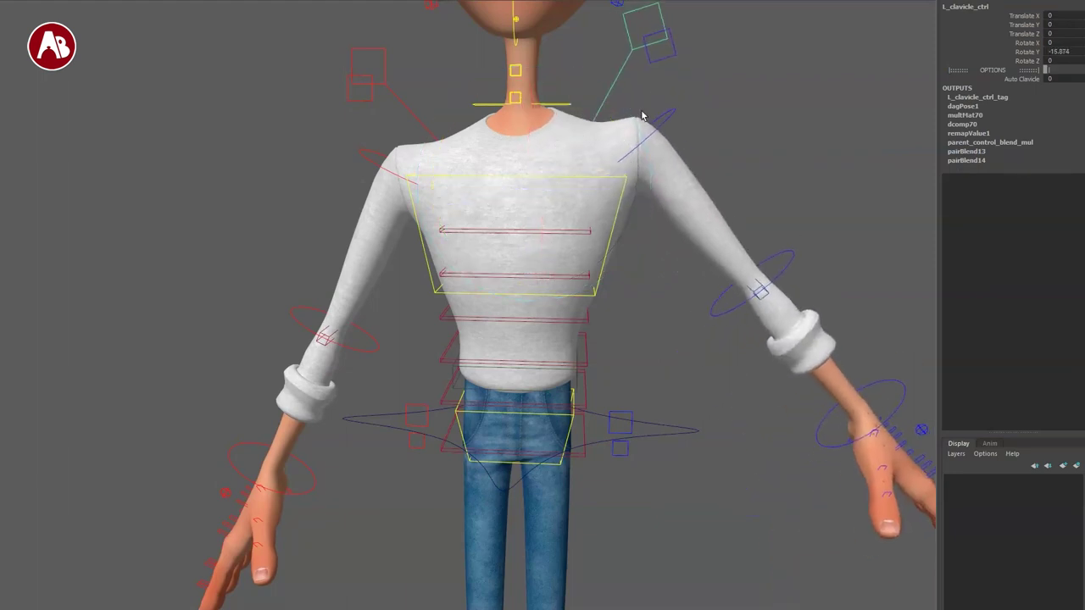
left_click_drag(689, 127, 690, 128)
key("e")
left_click_drag(589, 60, 548, 134)
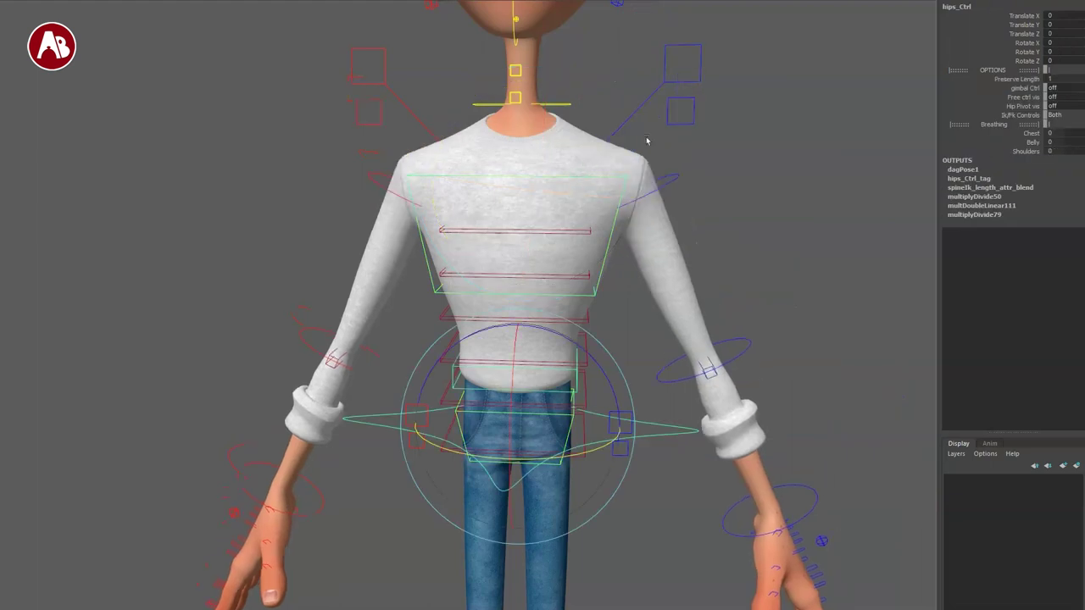
key("q")
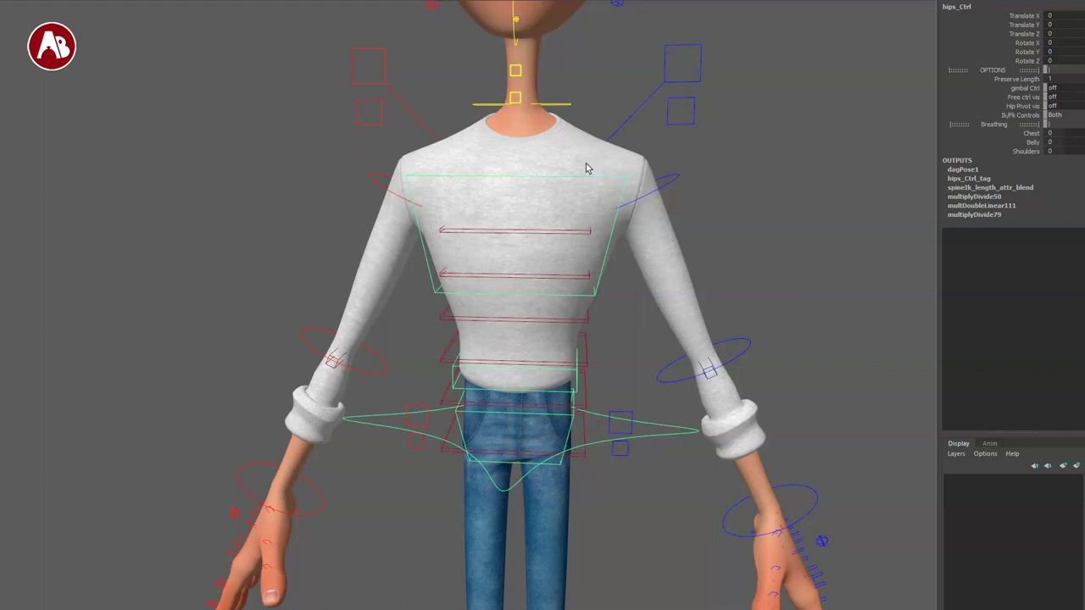
- Select the main hips control and try raising its breathing Shoulders value to about 15.8, and undo the change
left_click(662, 414)
left_click(601, 282)
left_click(674, 441)
middle_click_drag(741, 210, 789, 230)
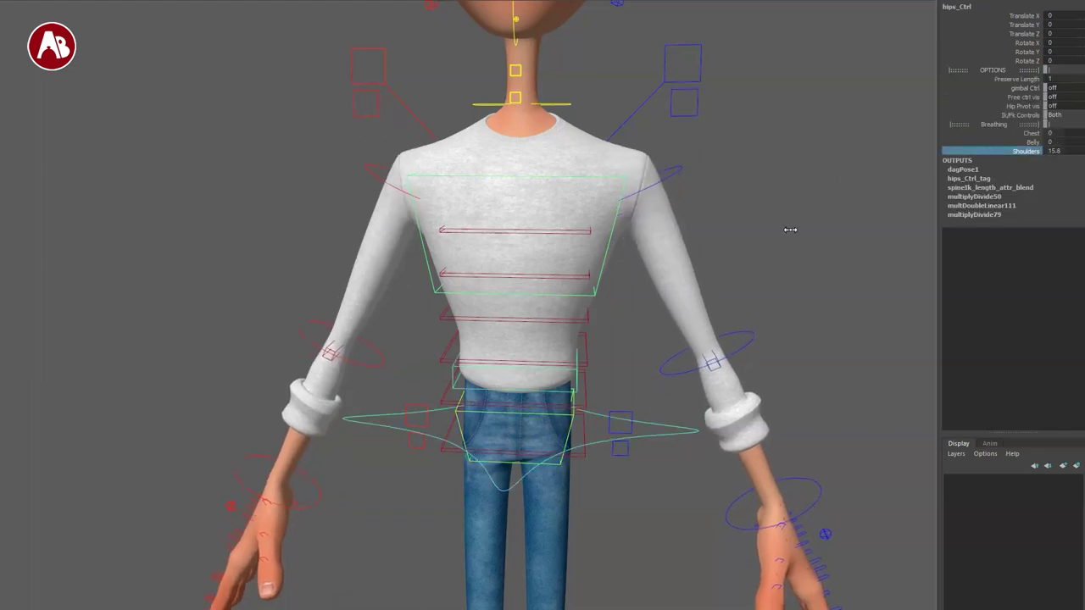
key("ctrl+z")
- Select the left clavicle control and try rotating it about -63 degrees in Y, and undo the rotation
left_click_drag(703, 273, 721, 321, "alt")
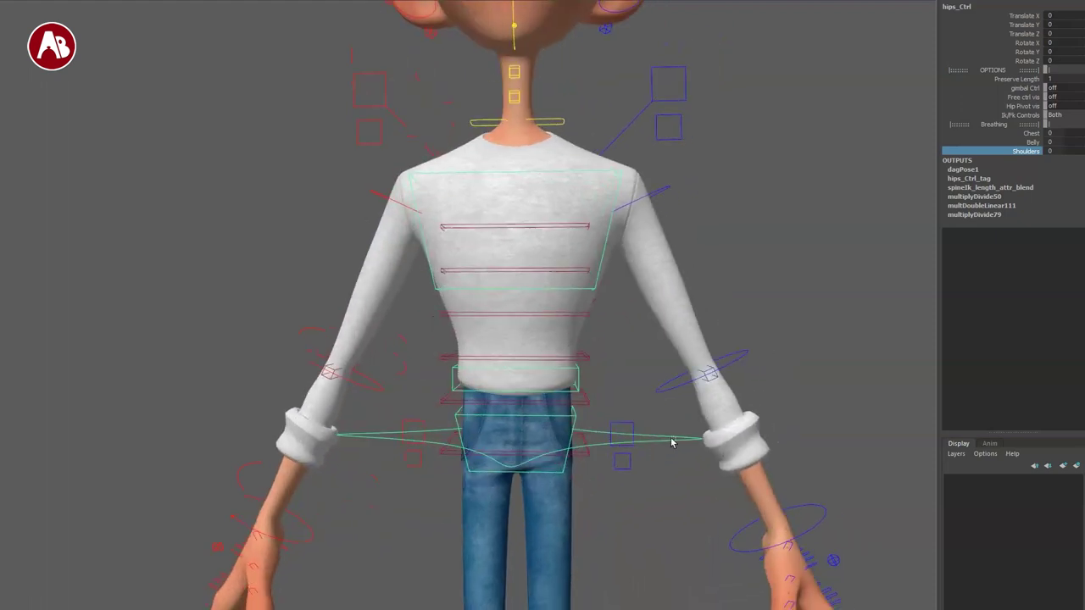
mouse_move(626, 288)
left_mouse_down("alt")
mouse_move(675, 283)
mouse_move(636, 286)
left_mouse_up("alt")
middle_click_drag(561, 249, 501, 320, "alt")
left_click(581, 143)
right_click_drag(652, 225, 562, 271, "alt")
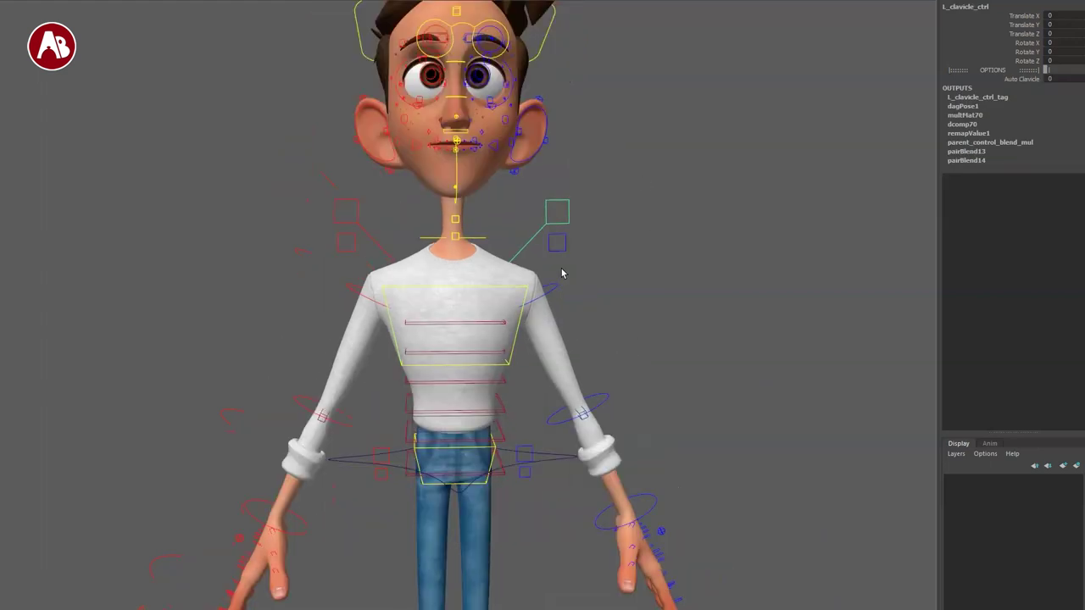
middle_click_drag(562, 271, 593, 336, "alt")
key("e")
left_click_drag(560, 247, 472, 289)
key("q")
left_click_drag(584, 361, 542, 371, "alt")
left_click_drag(645, 378, 685, 379, "alt")
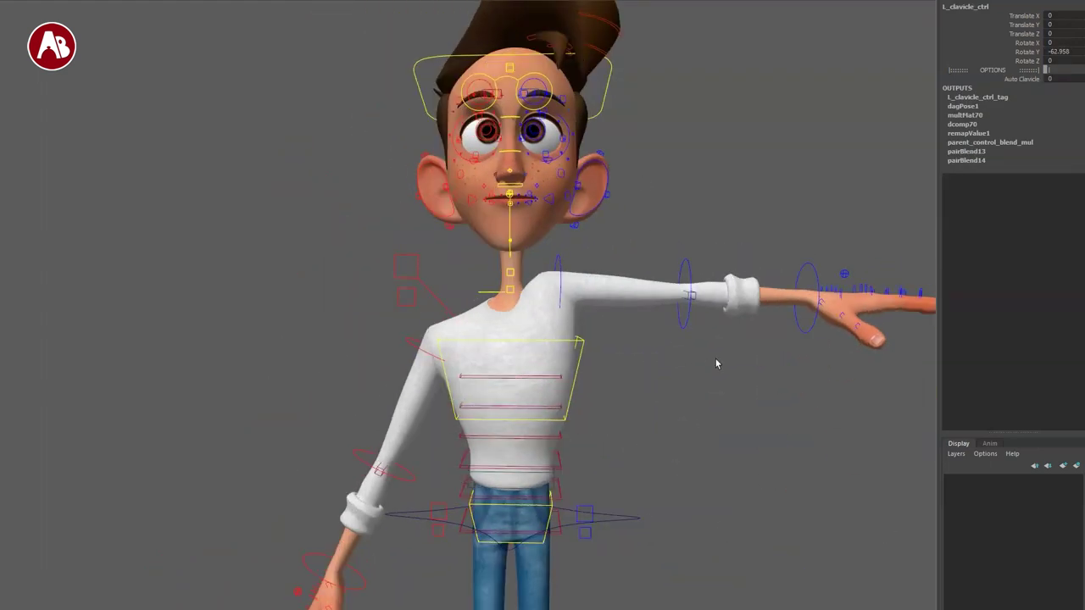
key("ctrl+z")
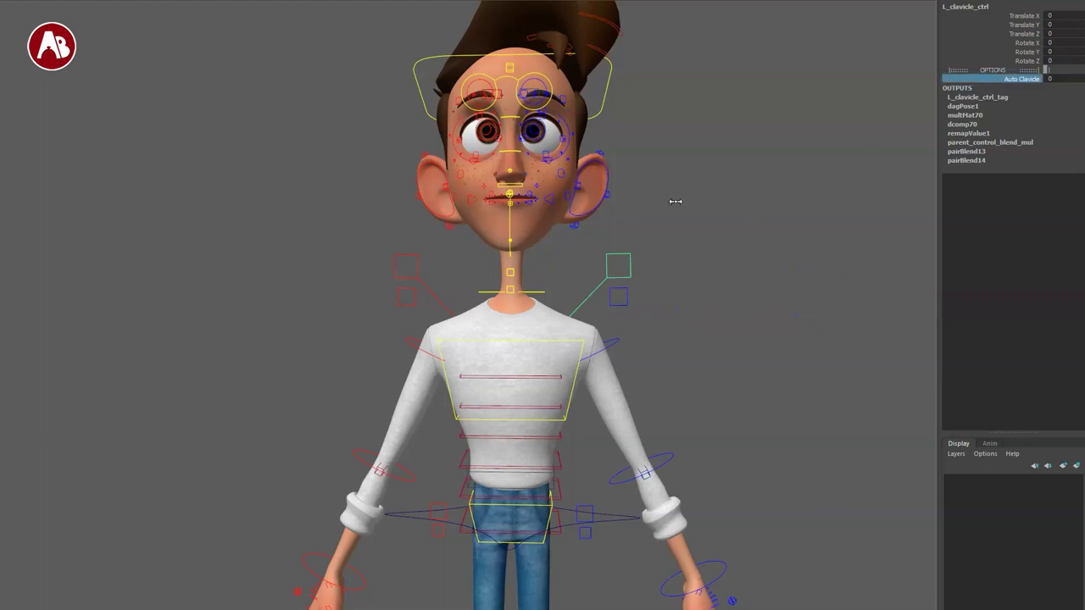
- Set the left clavicle's Auto Clavicle to 1 and raise the arm sideways by rotating the left shoulder FK control
middle_click_drag(676, 202, 717, 204)
left_click(618, 341)
key("e")
left_click_drag(587, 256, 481, 282)
- Select the left clavicle control and try rotating it upward with the arm raised, and undo the rotation
left_click(620, 268)
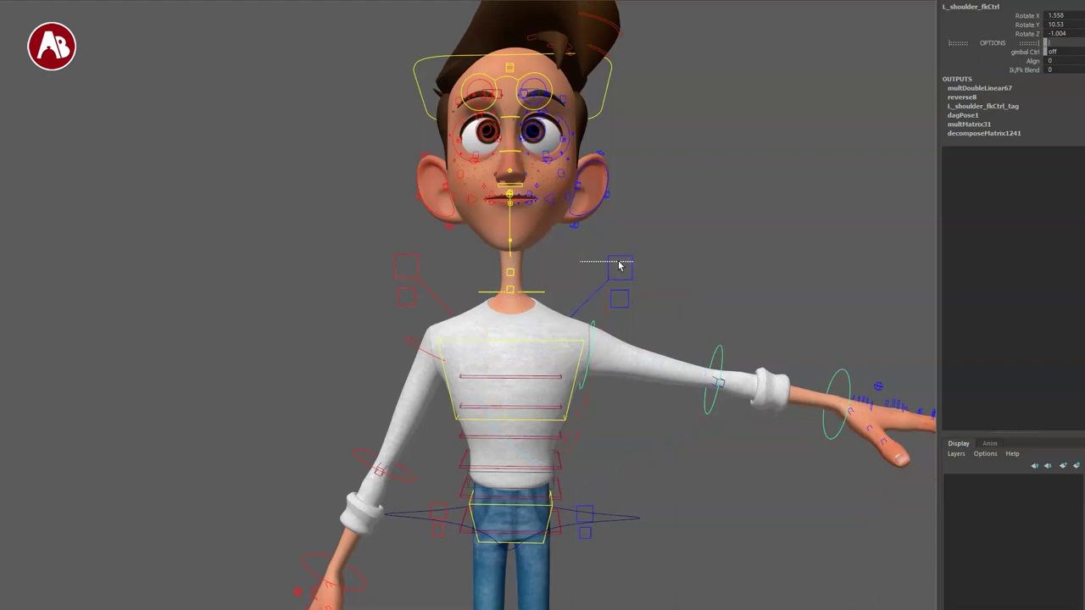
key("e")
left_click_drag(551, 249, 468, 266)
right_click_drag(671, 403, 598, 392, "alt")
left_click_drag(598, 392, 557, 383, "alt")
key("ctrl+z")
key("ctrl+z")
key("q")
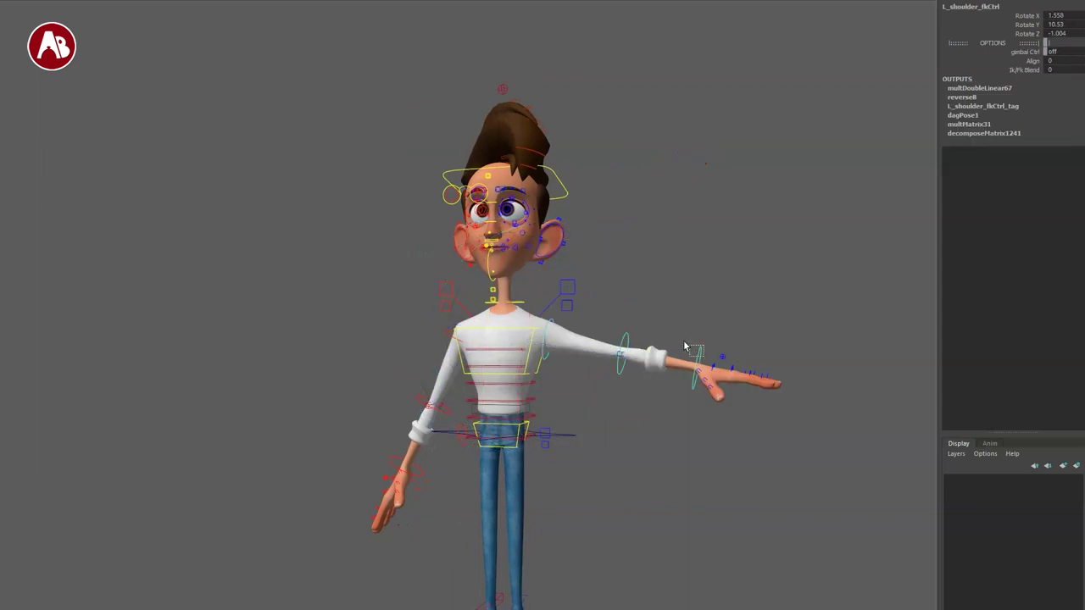
- Select the left wrist FK control and set its Ik/Fk Blend to 1
left_click(686, 348)
middle_click_drag(683, 106, 986, 188)
left_click(619, 480)
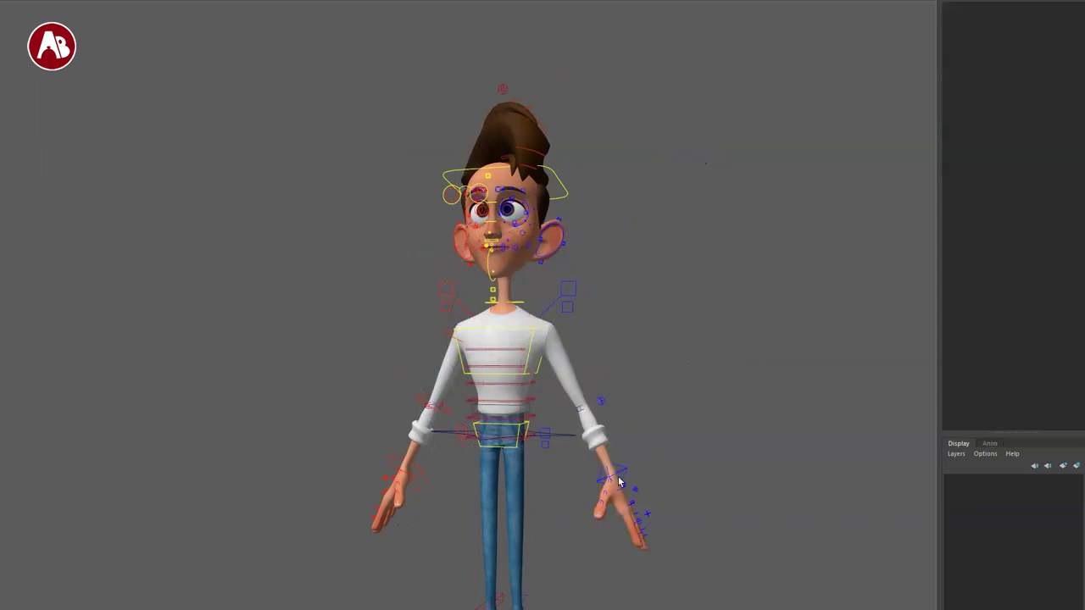
- Try moving and rotating the left arm IK control to raise the hand beside the head, palm upright
left_click(625, 469)
left_click_drag(615, 481, 614, 195)
key("e")
left_click_drag(717, 165, 584, 145)
key("w")
left_click_drag(611, 200, 582, 176)
key("q")
left_click_drag(516, 354, 542, 356, "alt")
left_click_drag(582, 181, 600, 209)
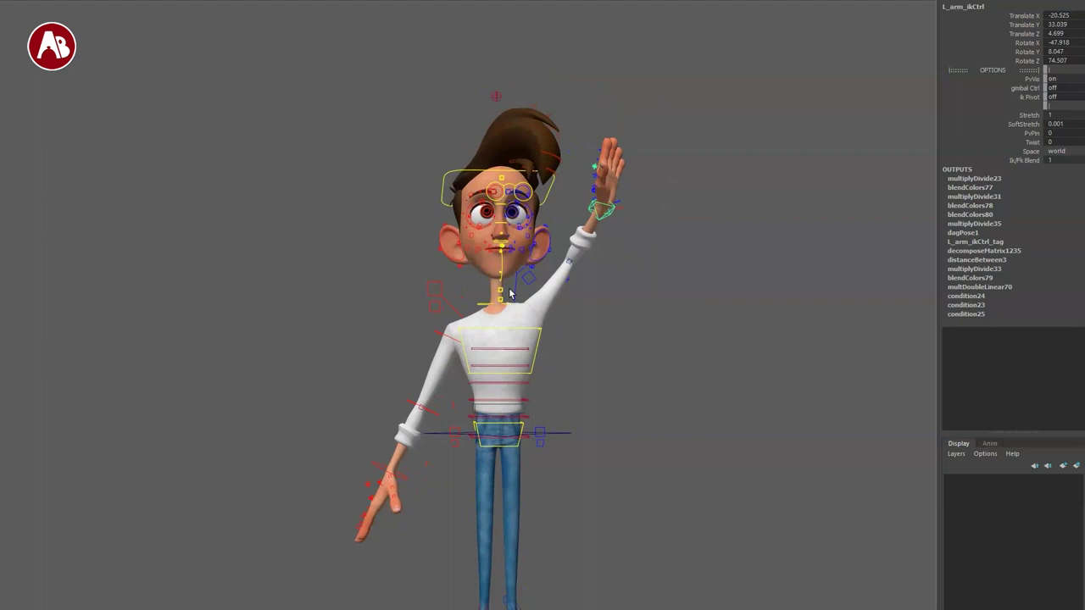
- Select the left clavicle control and try setting Auto Clavicle to 0 with the arm raised
left_click(511, 291)
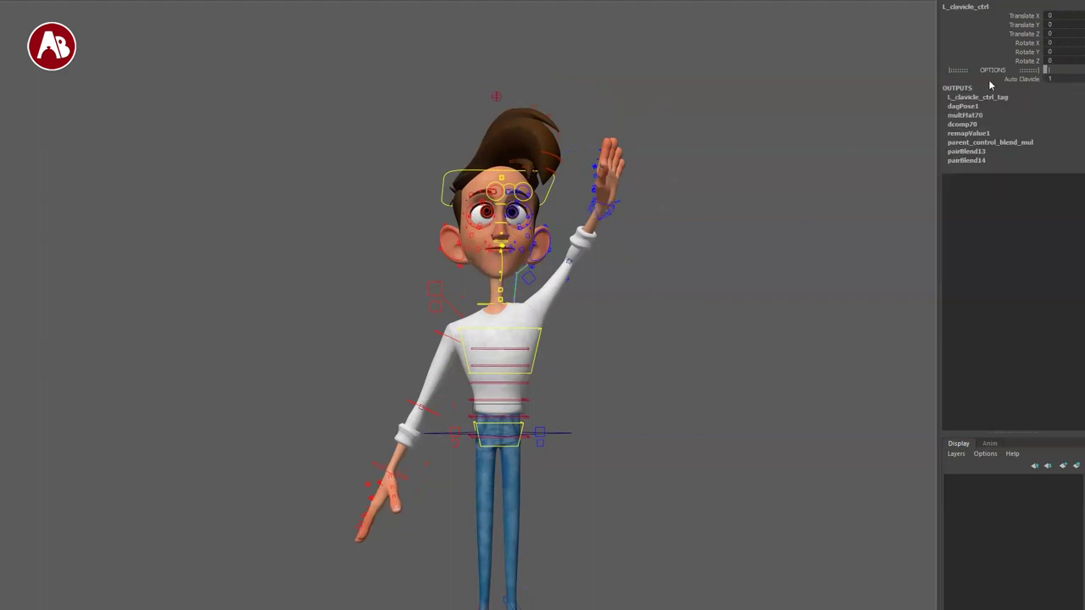
middle_click_drag(832, 210, 567, 285)
left_click_drag(654, 499, 664, 519, "alt")
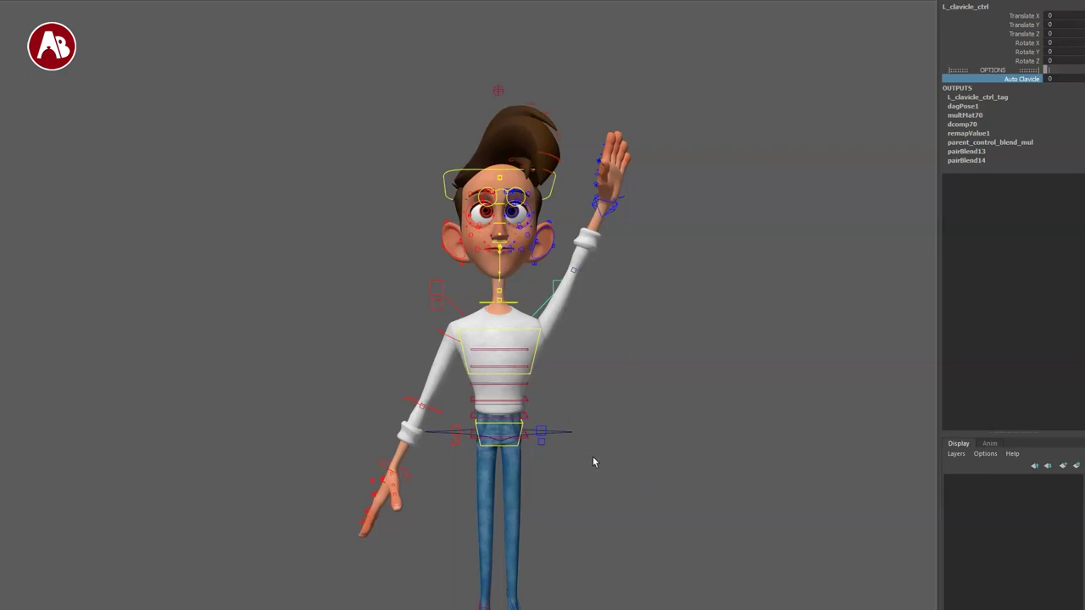
middle_click_drag(570, 430, 630, 378, "alt")
left_click_drag(630, 380, 519, 388, "alt")
middle_click_drag(519, 388, 448, 416, "alt")
right_click_drag(448, 416, 509, 417, "alt")
left_click_drag(508, 417, 538, 435, "alt")
- Try rotating the left clavicle control by hand, and undo the changes back to the lowered arm pose
key("e")
left_click_drag(587, 260, 539, 217)
mouse_move(676, 382)
left_mouse_down("alt")
mouse_move(368, 394)
mouse_move(689, 386)
left_mouse_up("alt")
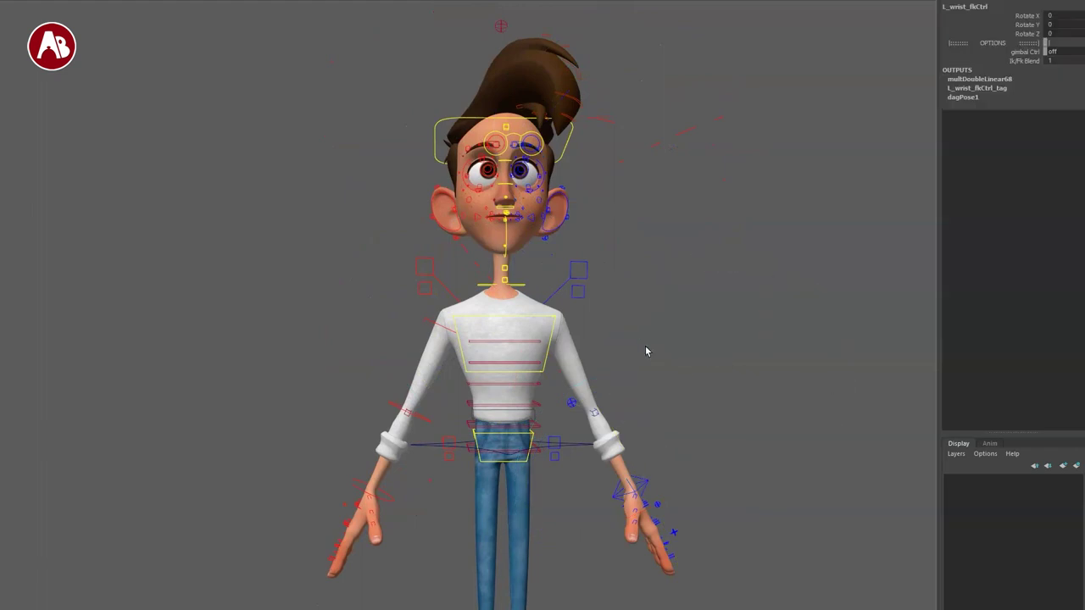
right_click_drag(576, 340, 578, 390, "alt")
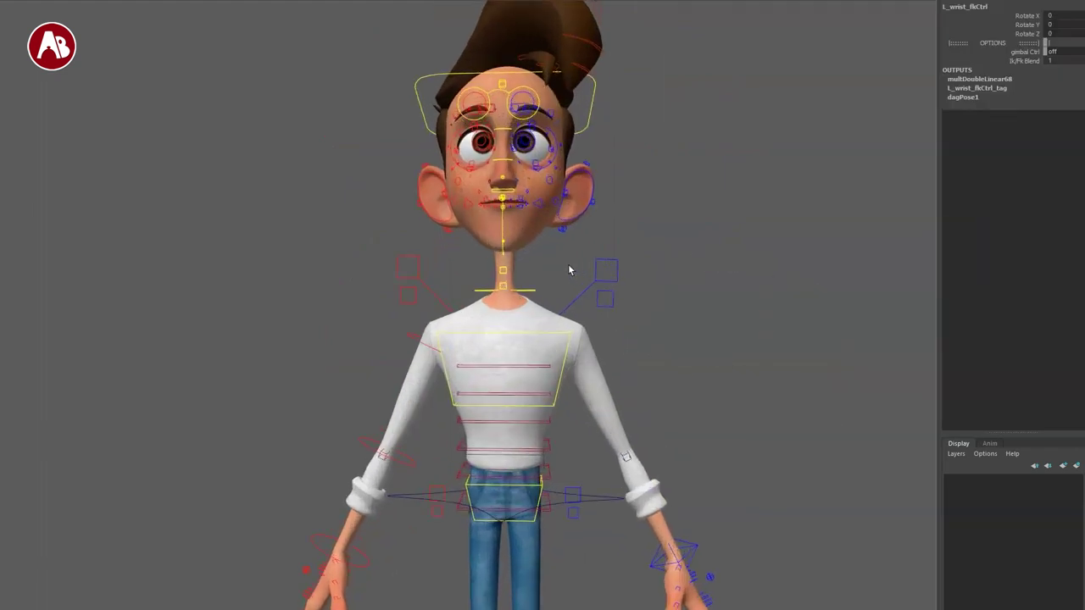
- Select the left shoulder swing control, try rotating it about -34.4 degrees in Y and moving it, and undo both changes
left_click(604, 270)
left_click(605, 299)
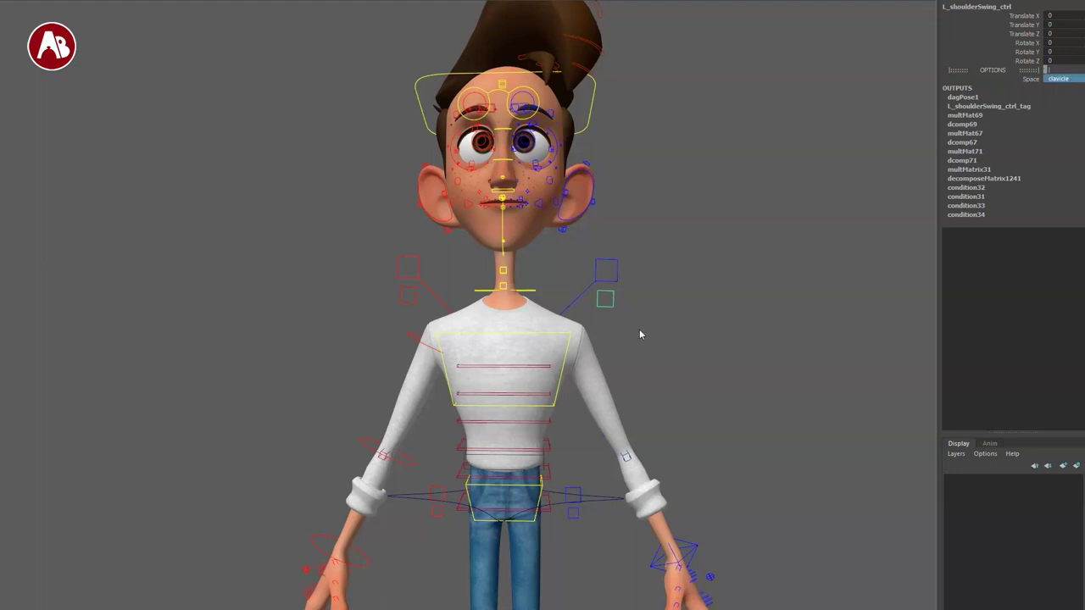
key("e")
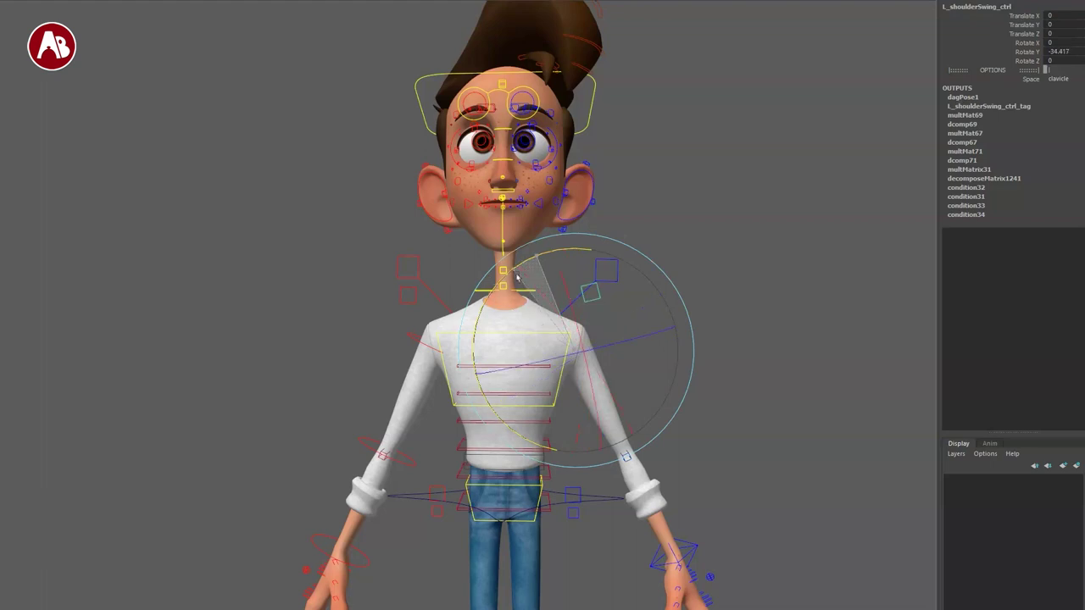
key("ctrl+z")
key("w")
left_click_drag(574, 350, 608, 334)
key("ctrl+z")
left_click(635, 351)
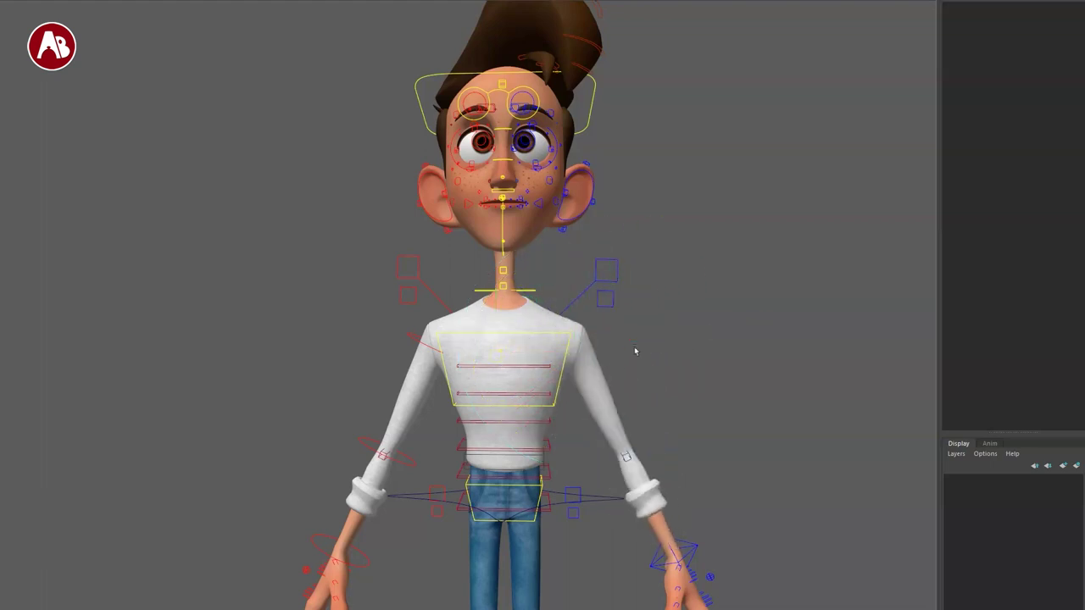
- Reselect the left clavicle control to check its Auto Clavicle setting
left_click_drag(623, 269, 623, 270)
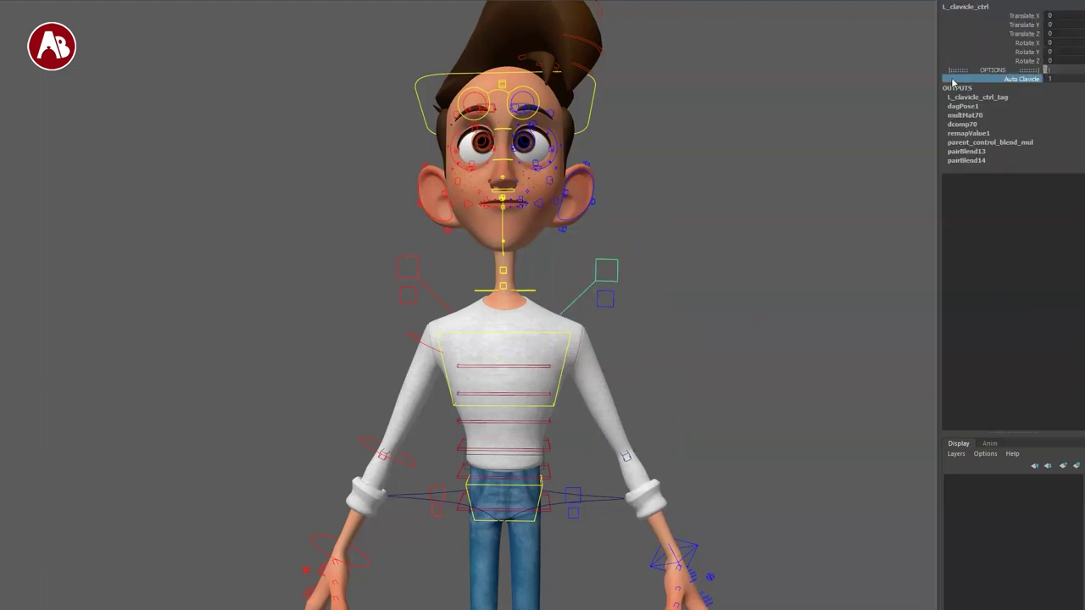
left_click(777, 351)
middle_click_drag(635, 409, 596, 341, "alt")
left_click_drag(595, 341, 567, 352, "alt")
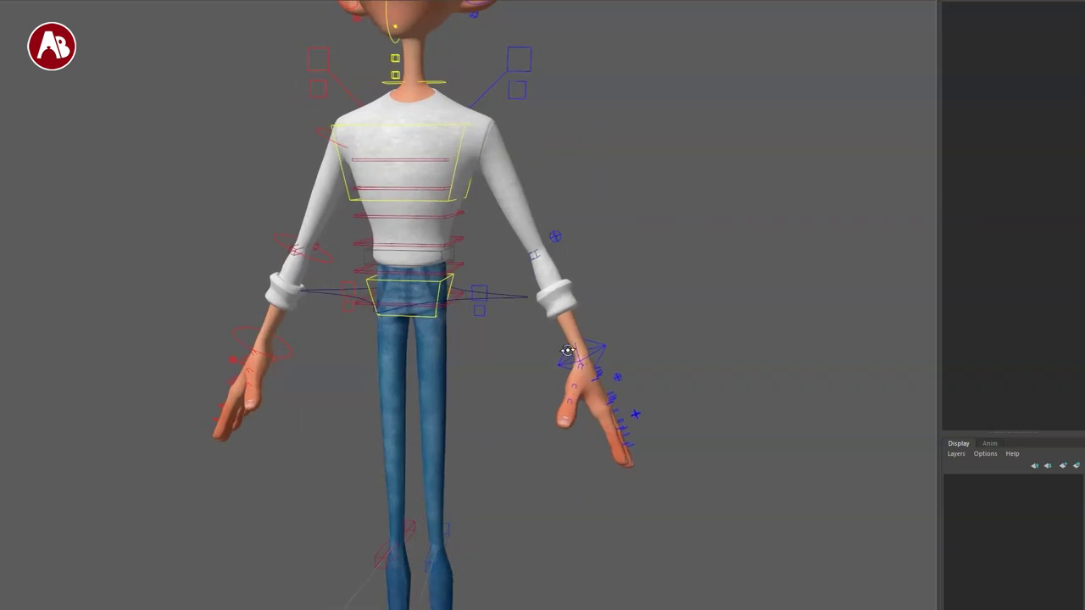
left_click(515, 82)
- Move the left arm IK control up and forward to about X -19.4, Y -8.7, Z 21.4, bending the elbow
left_click(592, 343)
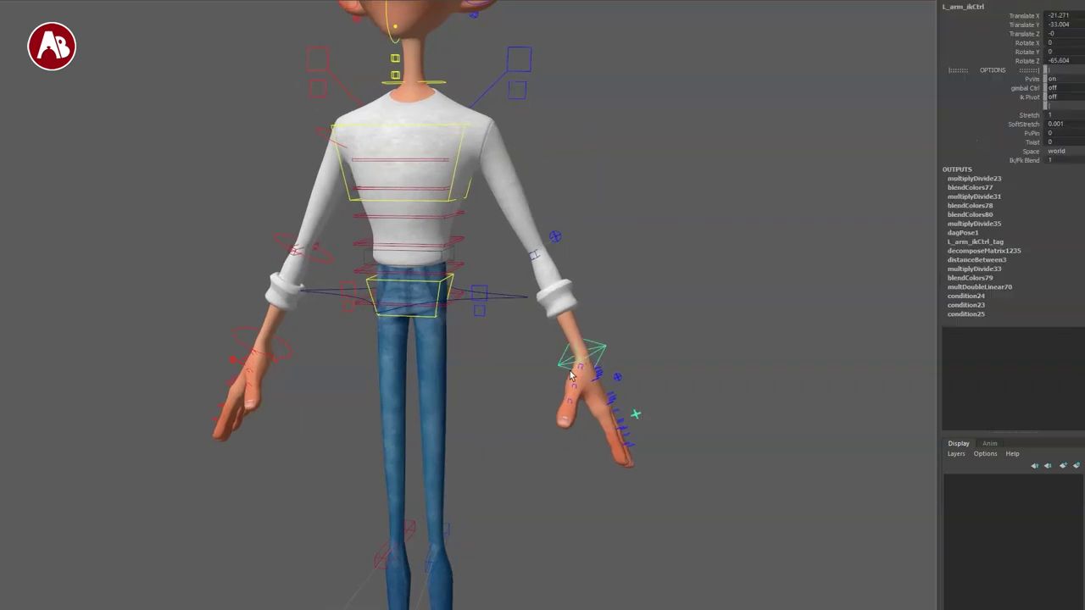
left_click_drag(610, 292, 546, 361)
middle_click_drag(546, 360, 745, 260, "alt")
left_click_drag(744, 259, 699, 277, "alt")
left_click_drag(642, 218, 577, 254)
left_click_drag(578, 254, 439, 284, "alt")
left_click_drag(462, 496, 588, 367, "alt")
right_click_drag(588, 368, 648, 424, "alt")
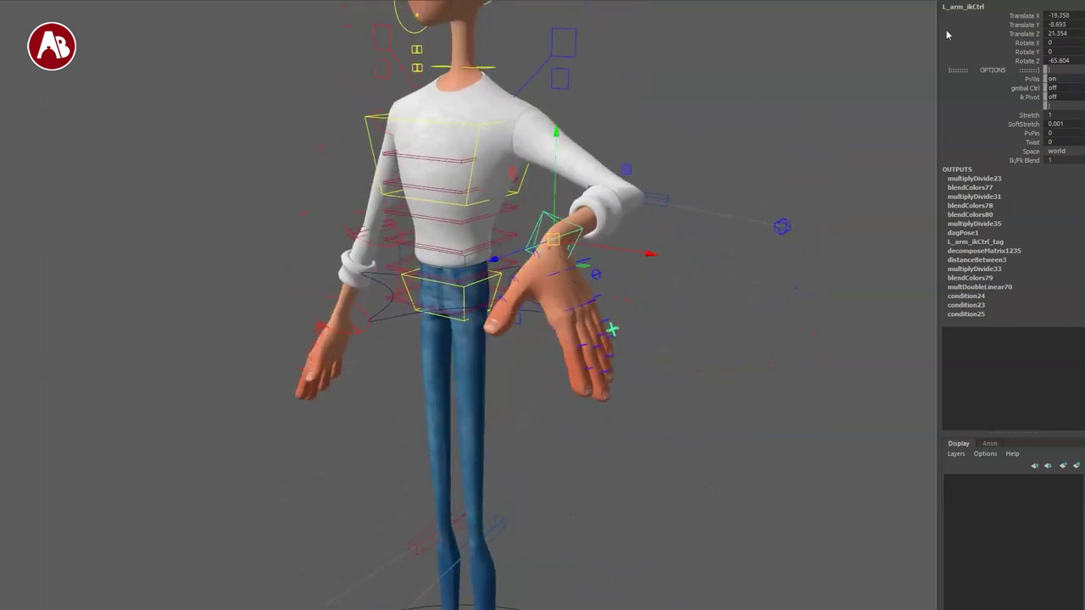
- Reselect the left arm IK control and try rotating the wrist, and undo the rotation
left_click(562, 256)
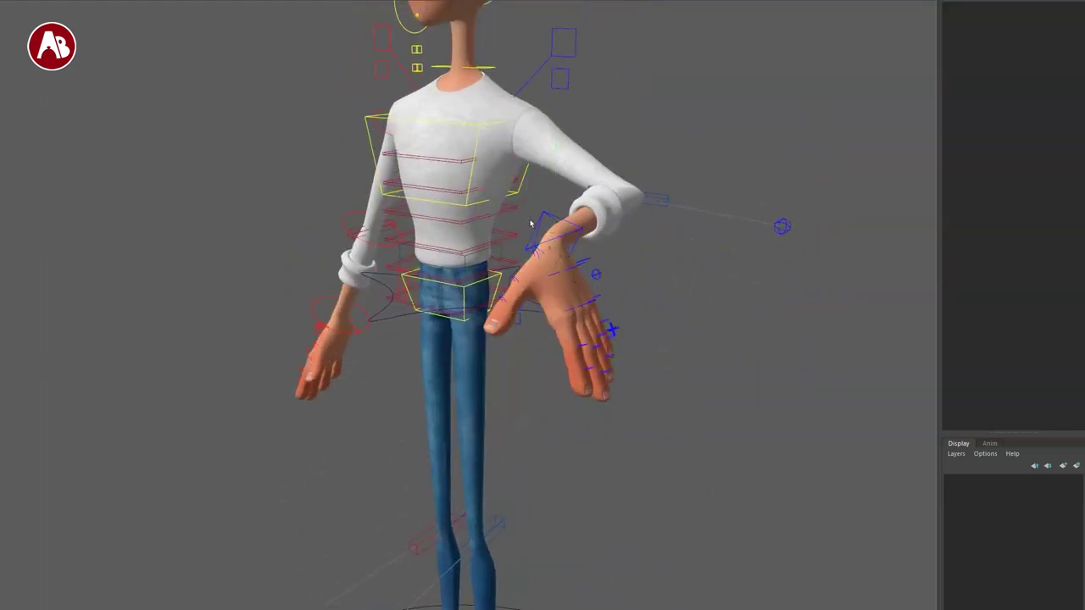
left_click(536, 226)
key("e")
left_click_drag(524, 301, 592, 299)
key("ctrl+z")
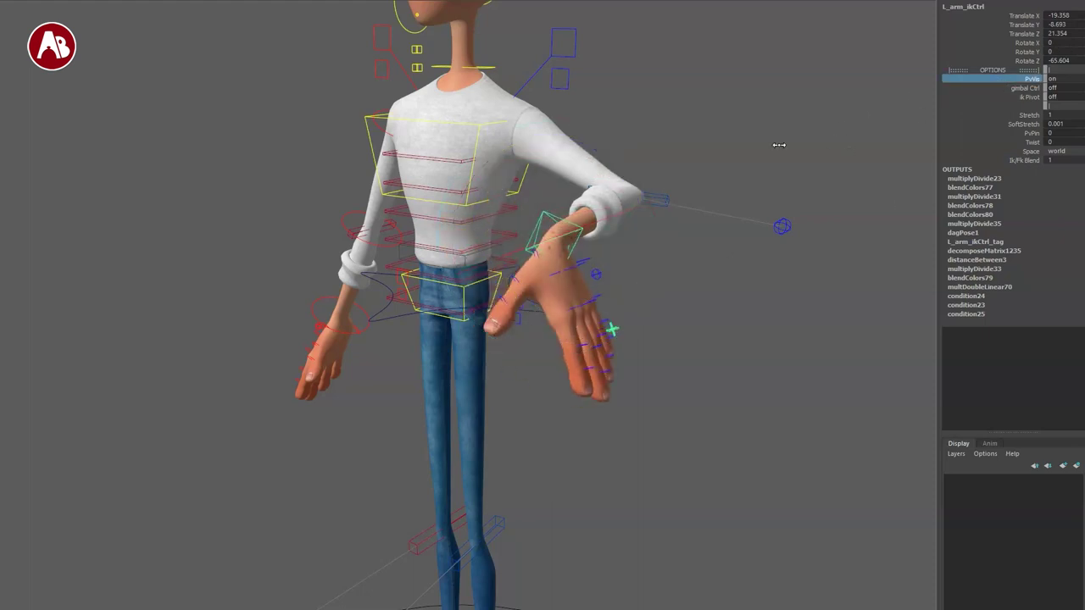
- Select the left elbow pole vector control and try moving it around, and undo the moves
left_click(757, 232)
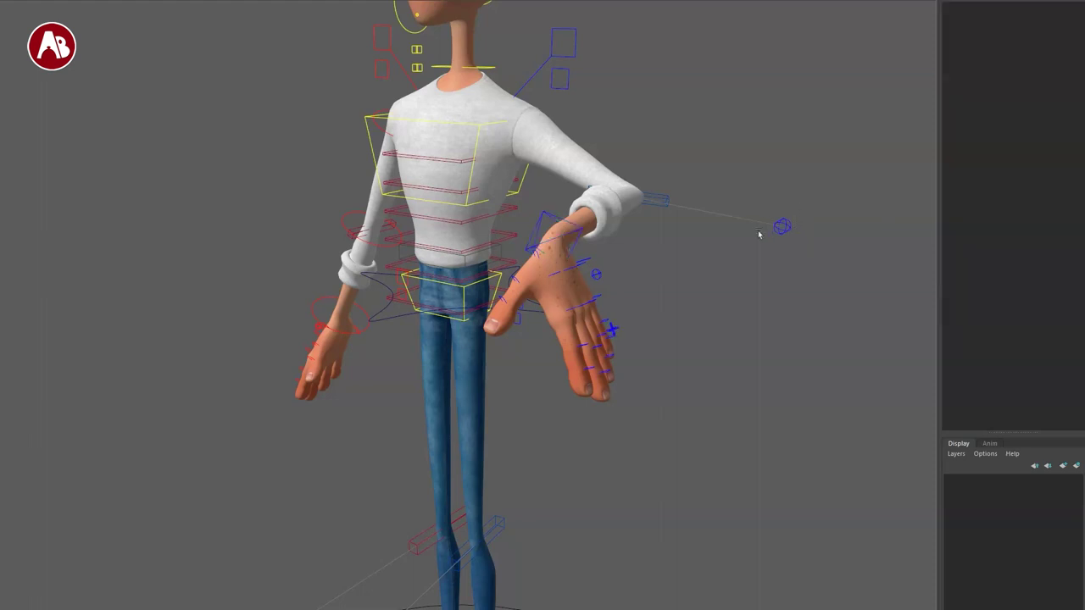
left_click_drag(782, 186, 747, 248)
middle_click_drag(778, 167, 758, 151)
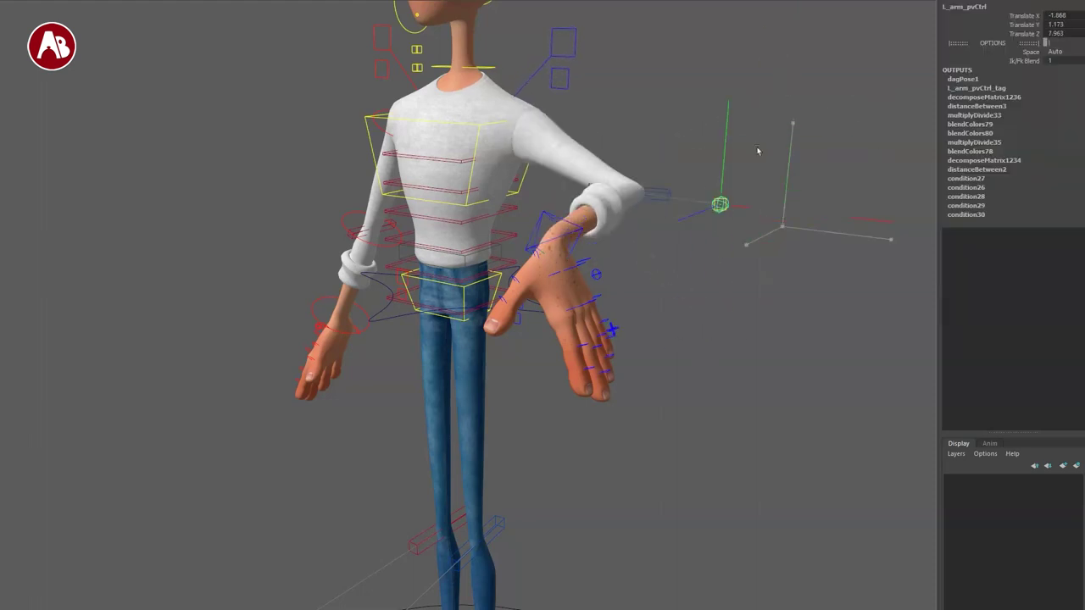
key("ctrl+z")
key("ctrl+z")
key("ctrl+z")
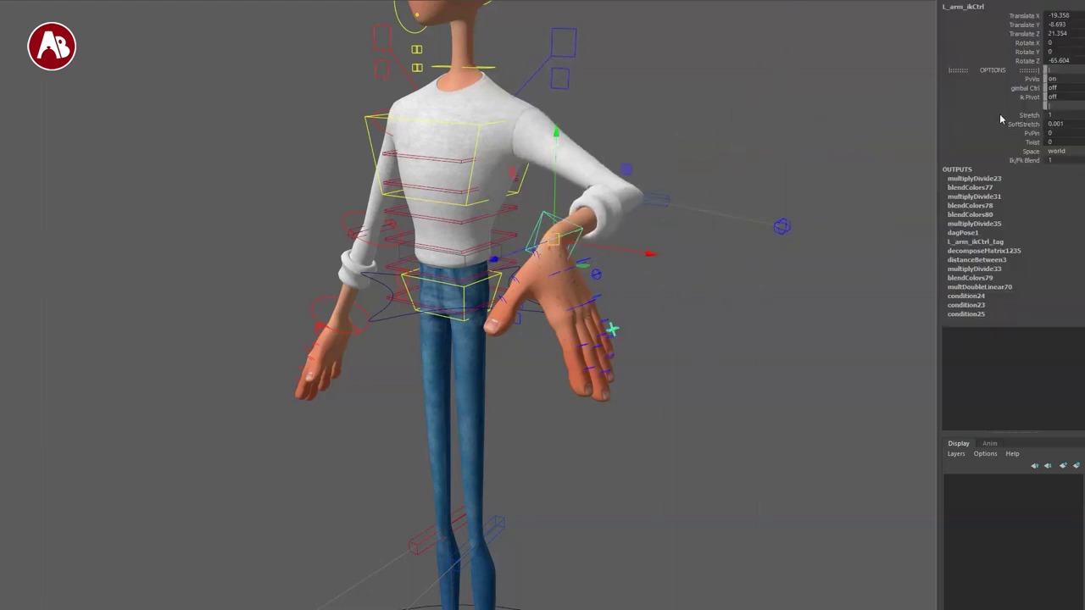
- Try raising the left arm IK control's Twist to about 12.8, and undo the change
middle_click_drag(849, 138, 946, 179)
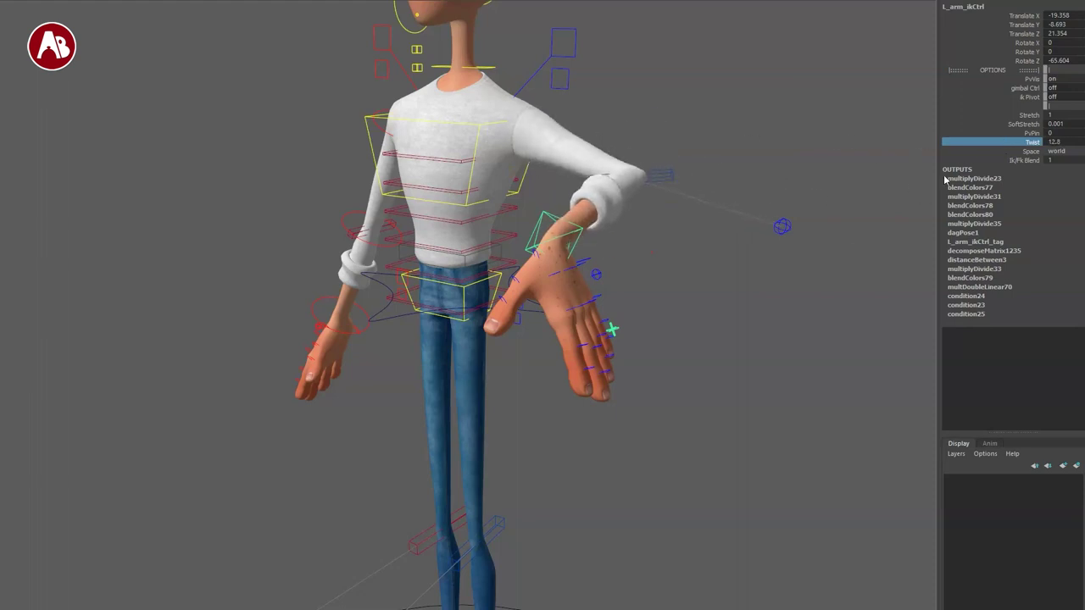
key("ctrl+z")
- Try pinning the left elbow to its pole vector with PvPin and moving the mid-arm control, and undo the changes
left_click(981, 134)
middle_click_drag(741, 146, 811, 260)
left_click_drag(836, 210, 804, 267)
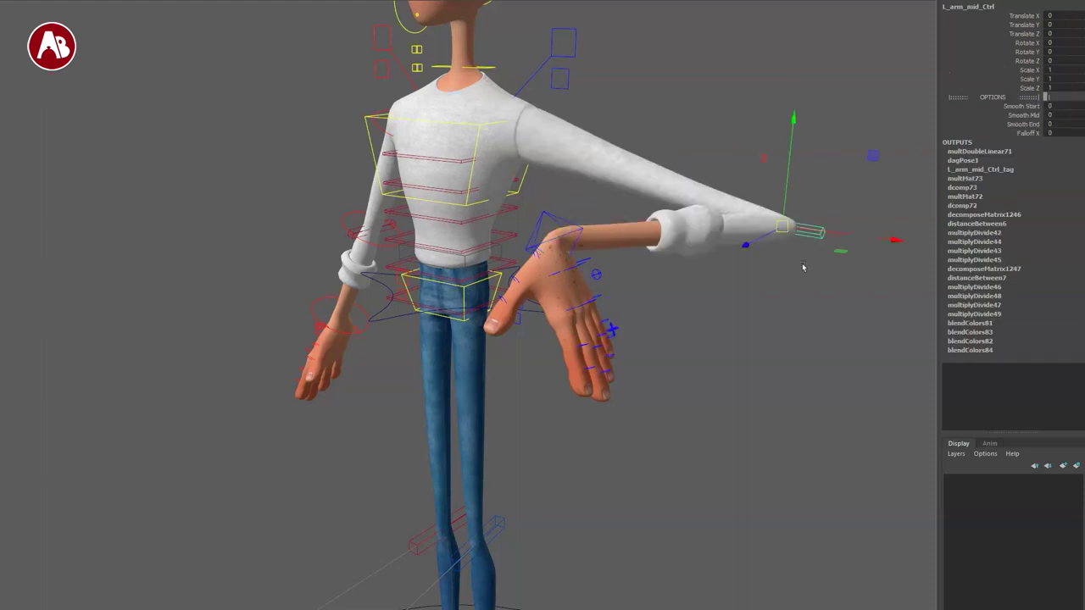
left_click_drag(783, 230, 746, 231)
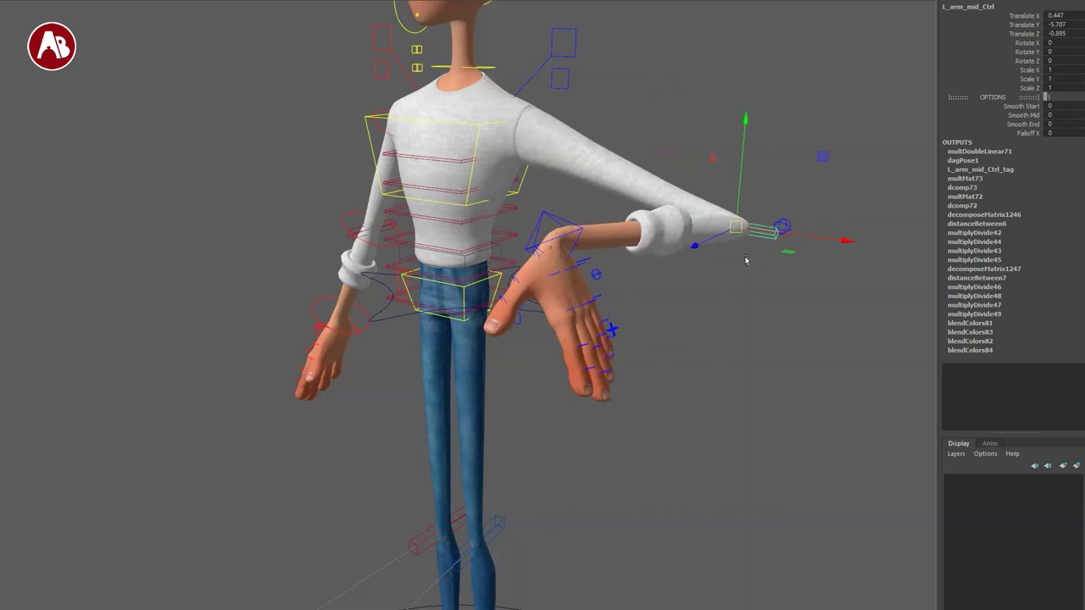
key("ctrl+z")
key("ctrl+z")
key("ctrl+z")
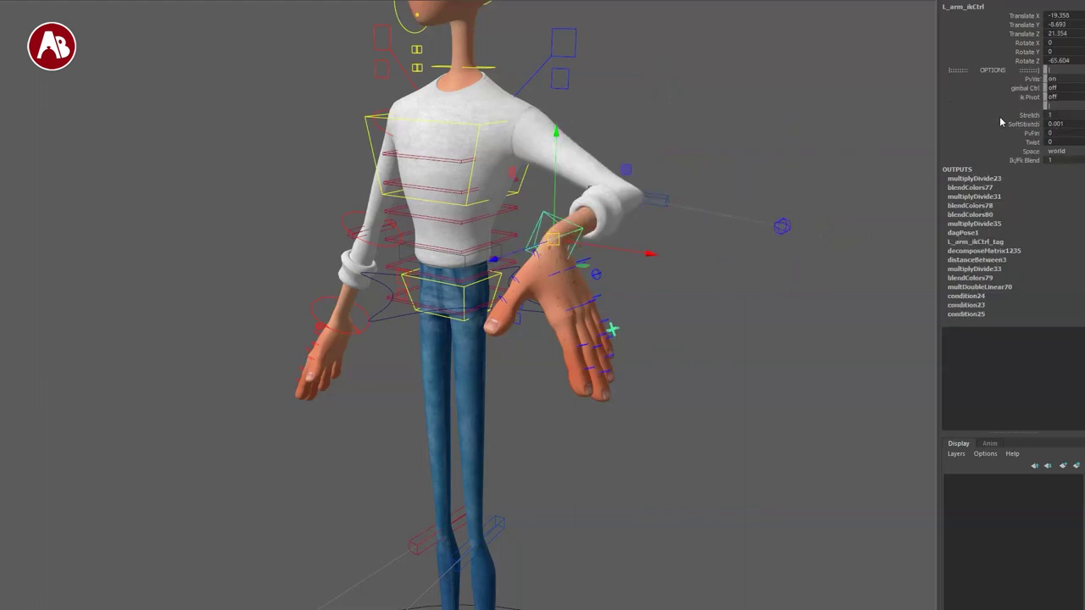
- Move the left arm IK control outward to about X 10, Y -26, Z 6.2, and set its Stretch to 0
left_click(999, 116)
middle_click_drag(753, 127, 895, 160)
left_click(867, 162)
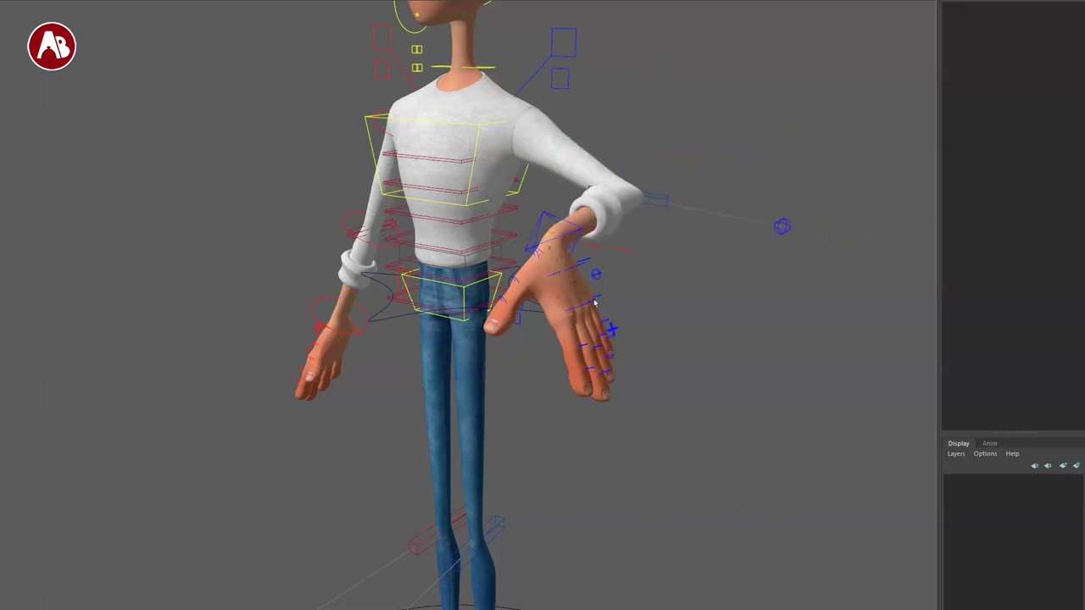
left_click(539, 232)
left_click_drag(540, 234, 921, 399)
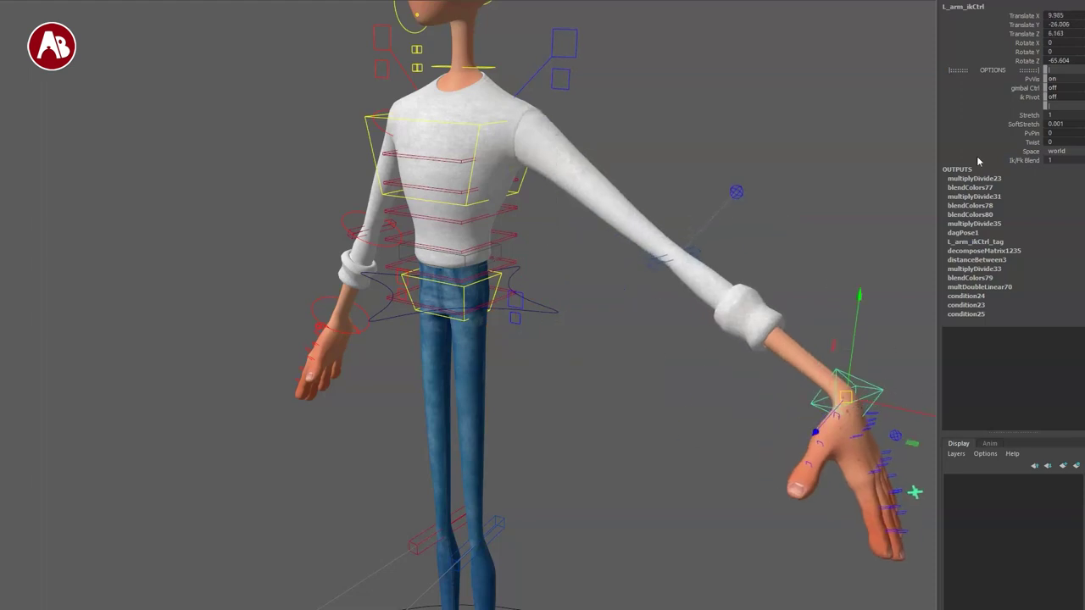
middle_click_drag(854, 147, 655, 110)
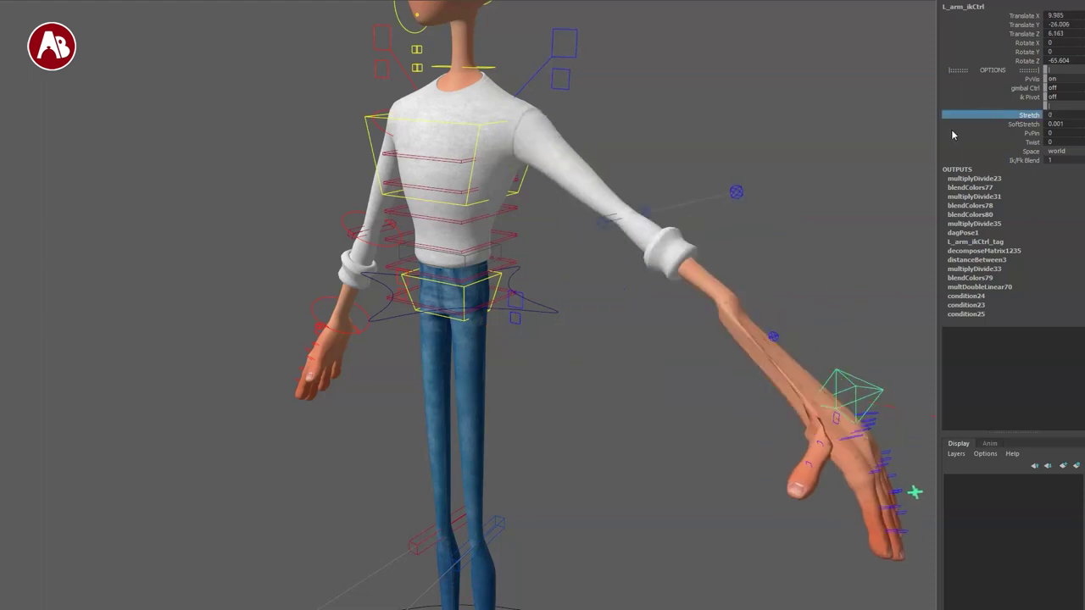
- Undo the left arm's last move and Stretch change, and reselect the left arm IK control
key("ctrl+z")
key("ctrl+z")
key("ctrl+z")
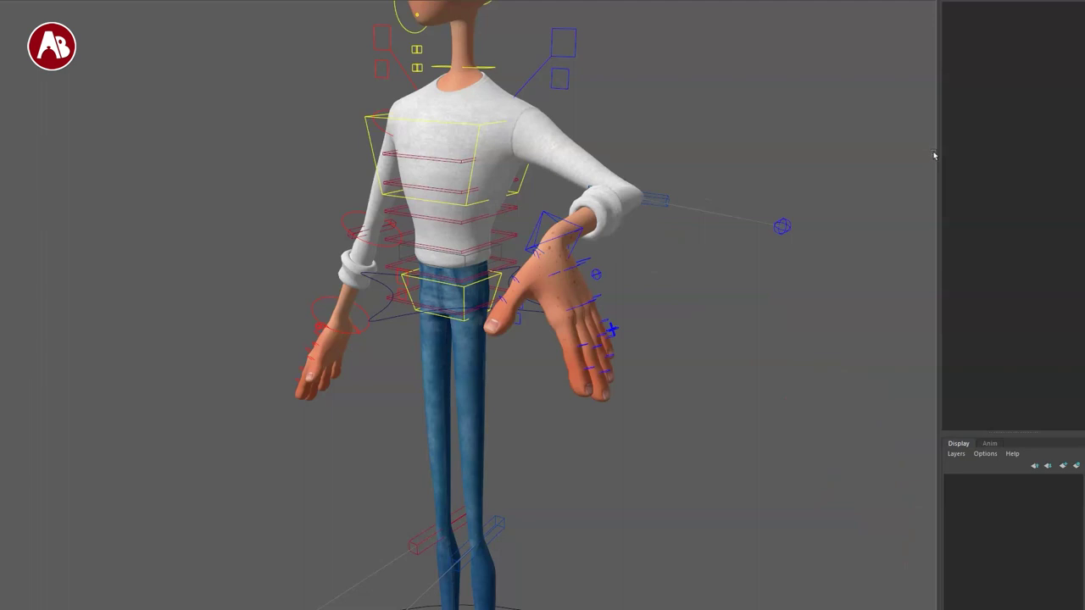
left_click(537, 231)
- Try moving the left arm IK control slightly and rotating the hand upward at the wrist, checking from the side
left_click_drag(864, 314, 786, 286, "alt")
mouse_move(601, 381)
left_mouse_down("alt")
mouse_move(624, 395)
mouse_move(562, 402)
mouse_move(594, 397)
left_mouse_up("alt")
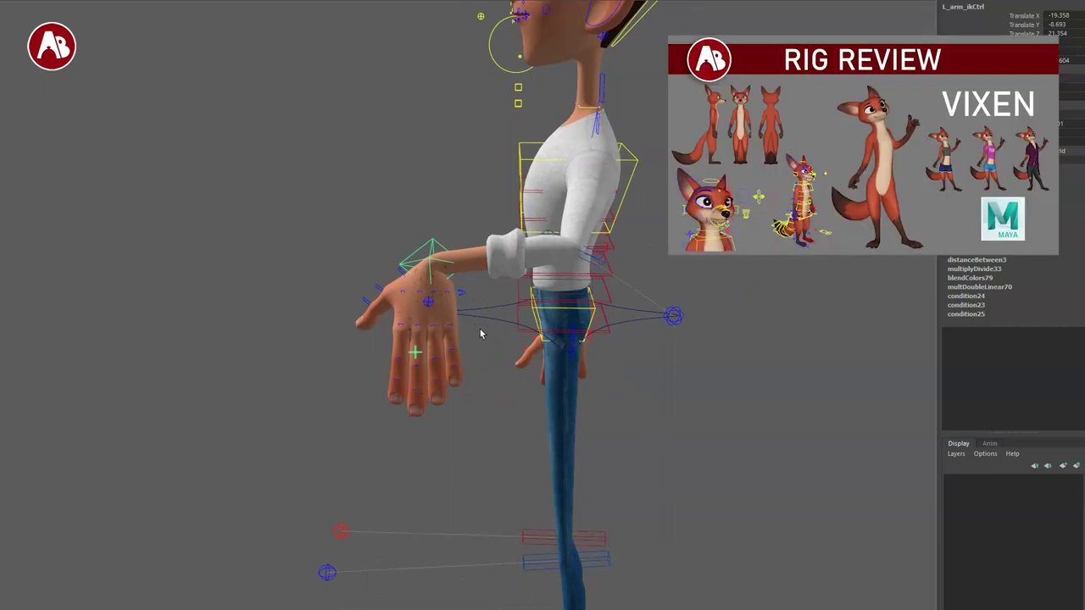
left_click_drag(543, 389, 545, 393, "alt")
left_click_drag(434, 257, 446, 276)
key("ctrl+z")
key("e")
left_click_drag(343, 327, 390, 196)
left_click_drag(442, 282, 455, 241)
- Try moving the left arm IK control to about X -14.4, Y -15.5, Z 11.8 and rotating it to about -34, -60, -61 degrees
left_click_drag(498, 307, 473, 359, "alt")
left_click_drag(475, 259, 543, 367)
key("e")
left_click_drag(501, 304, 612, 451)
key("e")
key("w")
left_click_drag(591, 398, 644, 426)
key("e")
left_click_drag(635, 465, 700, 455)
left_click_drag(559, 439, 654, 449, "alt")
mouse_move(598, 381)
left_mouse_down()
mouse_move(584, 370)
mouse_move(598, 375)
left_mouse_up()
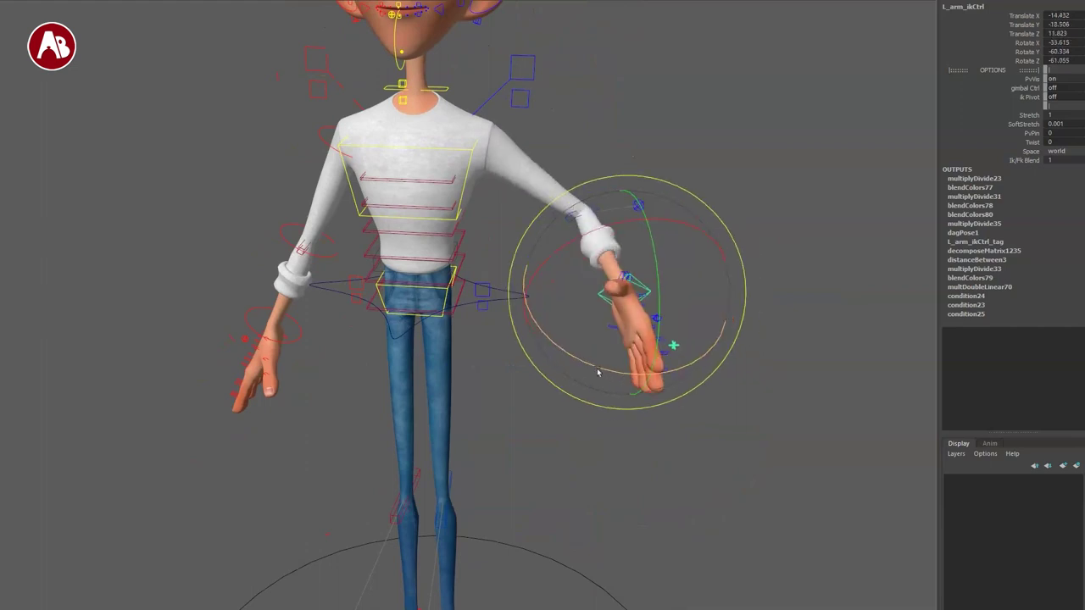
- Try moving the left arm IK control inward and turning the hand around its wrist
key("w")
left_click_drag(634, 297, 599, 263)
key("e")
left_click_drag(599, 365, 482, 372)
left_click(619, 369)
left_click(426, 233)
- Try moving the left arm IK control to about X -13.9, Y -23.6, Z 13.4 with Rotate Y about -38.7
left_click_drag(429, 300, 447, 310, "alt")
key("e")
left_click_drag(378, 355, 368, 212)
key("w")
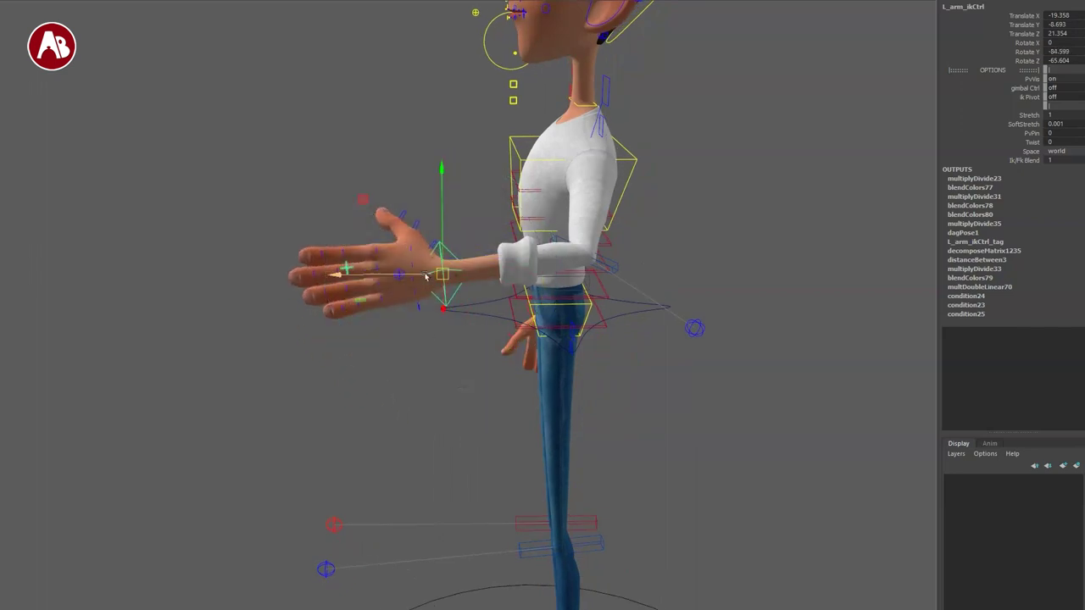
left_click_drag(438, 276, 505, 404)
key("e")
left_click_drag(458, 316, 423, 390)
key("q")
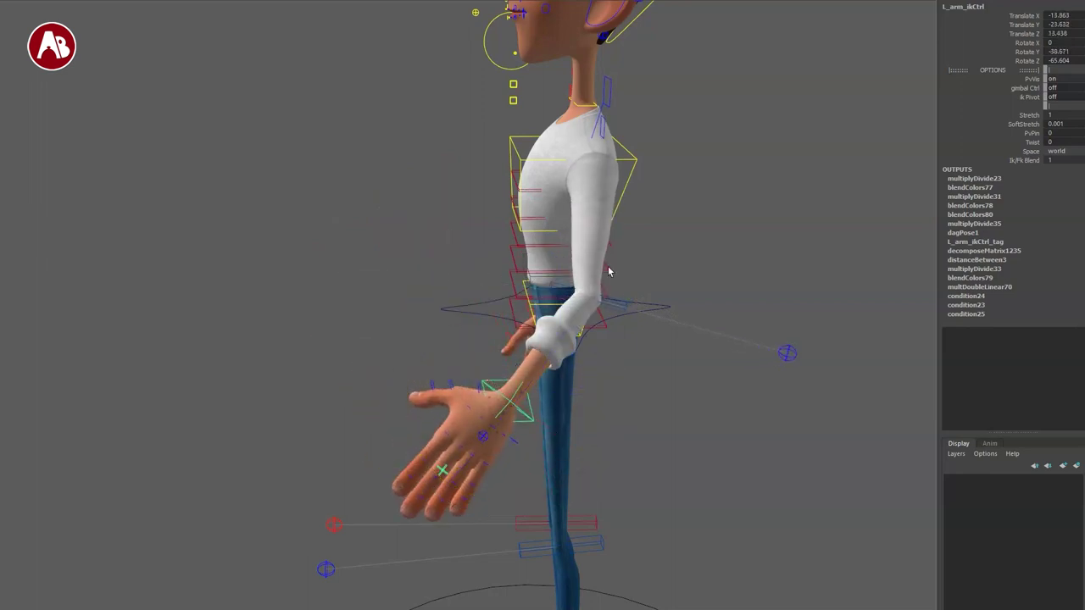
- Undo the left arm IK control's moves and rotations to return the arm to its lowered pose
key("ctrl+z")
key("ctrl+z")
key("ctrl+z")
key("ctrl+z")
key("ctrl+z")
key("ctrl+z")
key("ctrl+z")
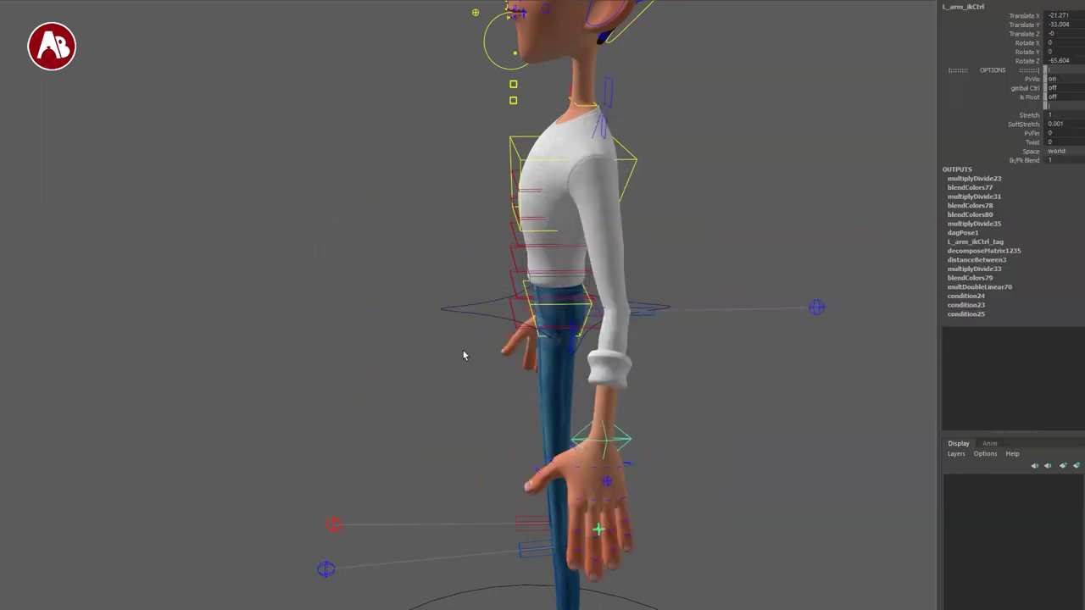
- Raise the left arm IK control sideways to about X -3, Y -5, Z -4, rotated about -0.9, -14.5, -6.1 degrees
left_click_drag(444, 355, 505, 346, "alt")
middle_click_drag(505, 346, 568, 313, "alt")
left_click_drag(567, 314, 508, 306, "alt")
middle_click_drag(508, 306, 332, 324, "alt")
left_click_drag(332, 325, 390, 329, "alt")
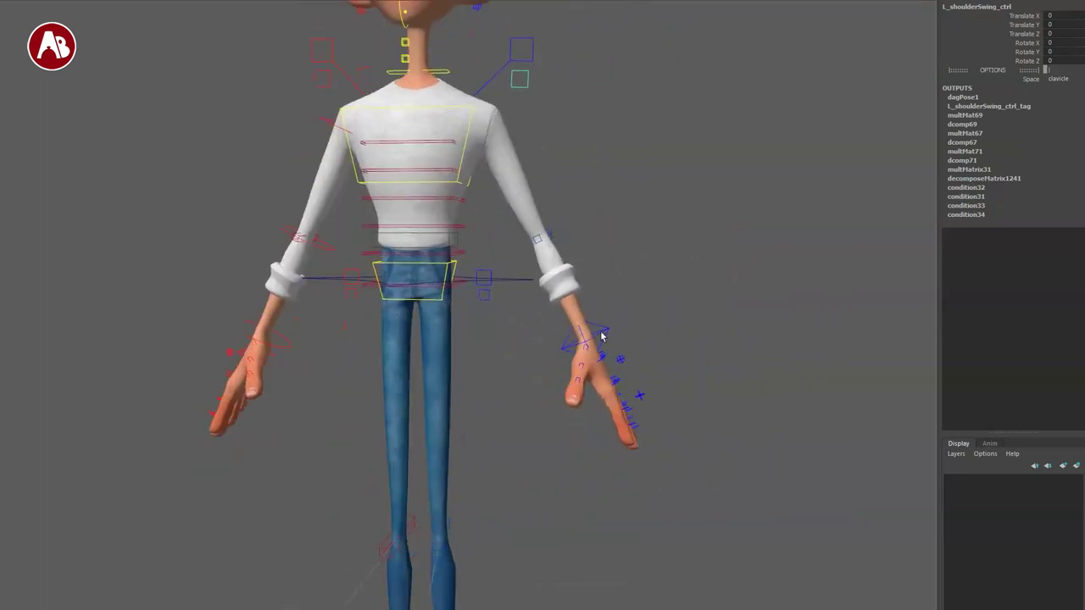
left_click(588, 334)
left_click(604, 334)
left_click_drag(605, 338, 649, 208)
key("e")
key("f")
right_click_drag(649, 209, 485, 186, "alt")
left_click_drag(567, 333, 524, 356)
key("q")
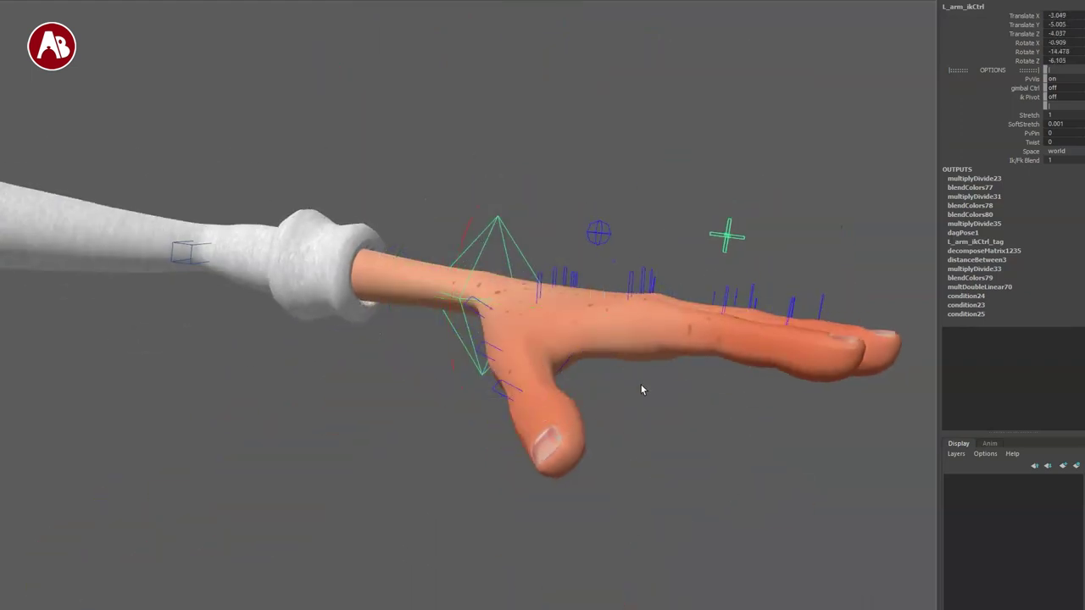
- Try sliding the left hand bank control in different directions to tilt the hand, and reselect the arm IK control
left_click_drag(641, 389, 571, 412, "alt")
left_click_drag(653, 225, 644, 337)
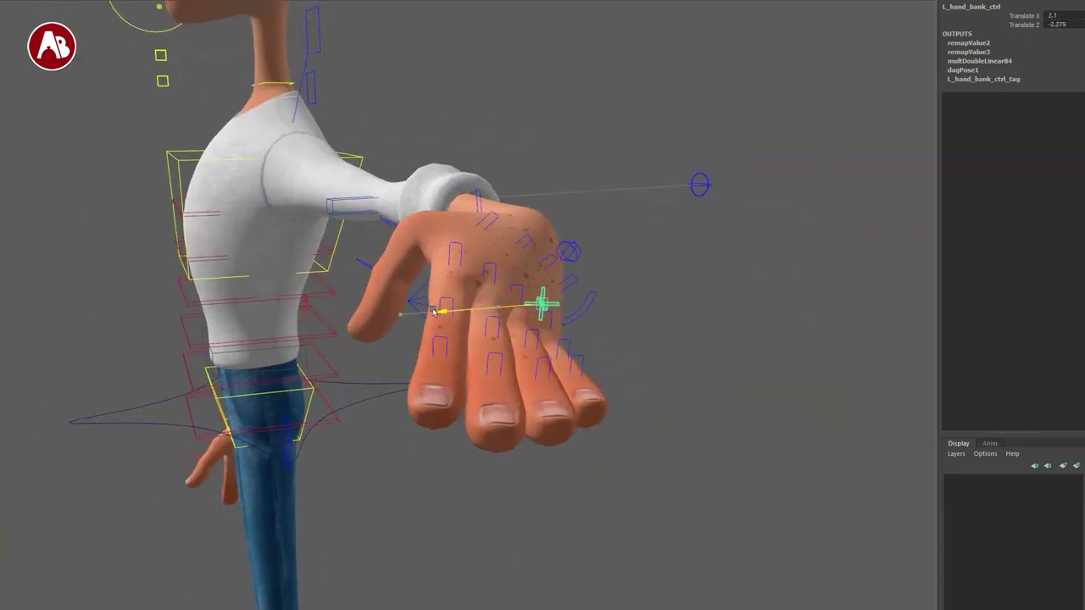
mouse_move(364, 329)
left_mouse_down()
mouse_move(300, 338)
mouse_move(450, 325)
mouse_move(339, 339)
mouse_move(420, 337)
mouse_move(352, 340)
left_mouse_up()
left_click_drag(408, 378, 544, 359, "alt")
left_click_drag(738, 253, 716, 234)
left_click_drag(758, 286, 588, 317, "alt")
left_click_drag(495, 305, 502, 243)
left_click_drag(514, 328, 567, 313)
left_click(476, 359)
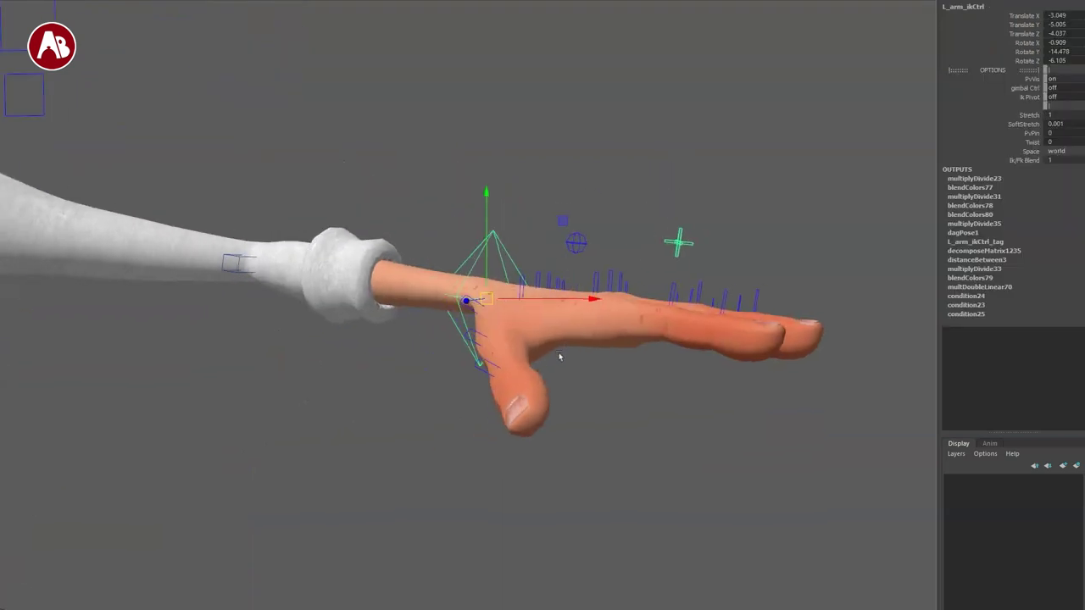
- Examine the left hand settings control's IK/FK blend, stretch and control visibility attributes alongside the arm IK control's
key("q")
left_click_drag(558, 354, 556, 395, "alt")
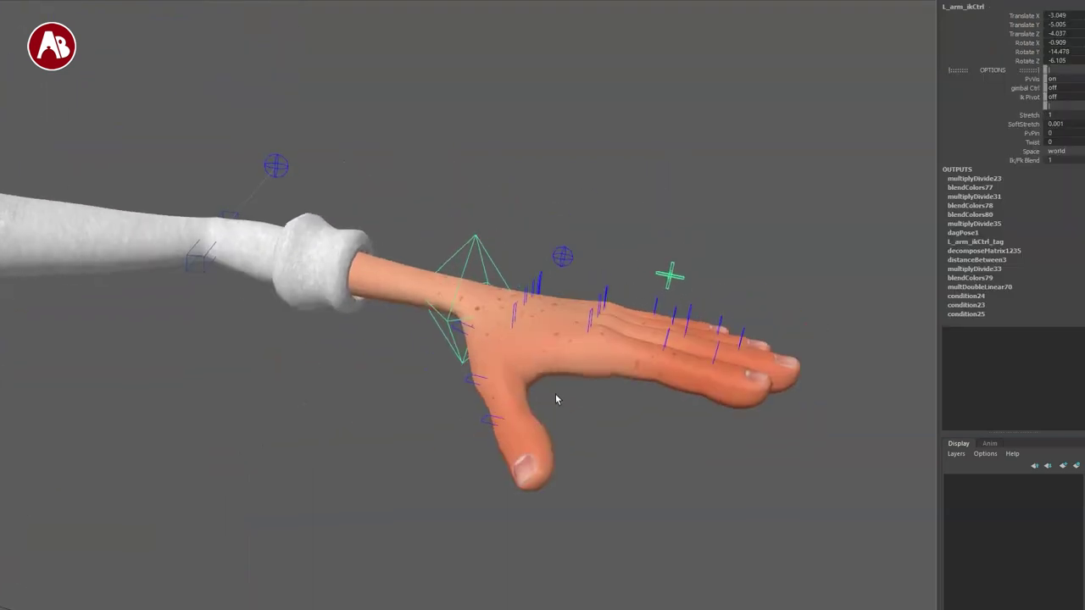
left_click(563, 255)
key("e")
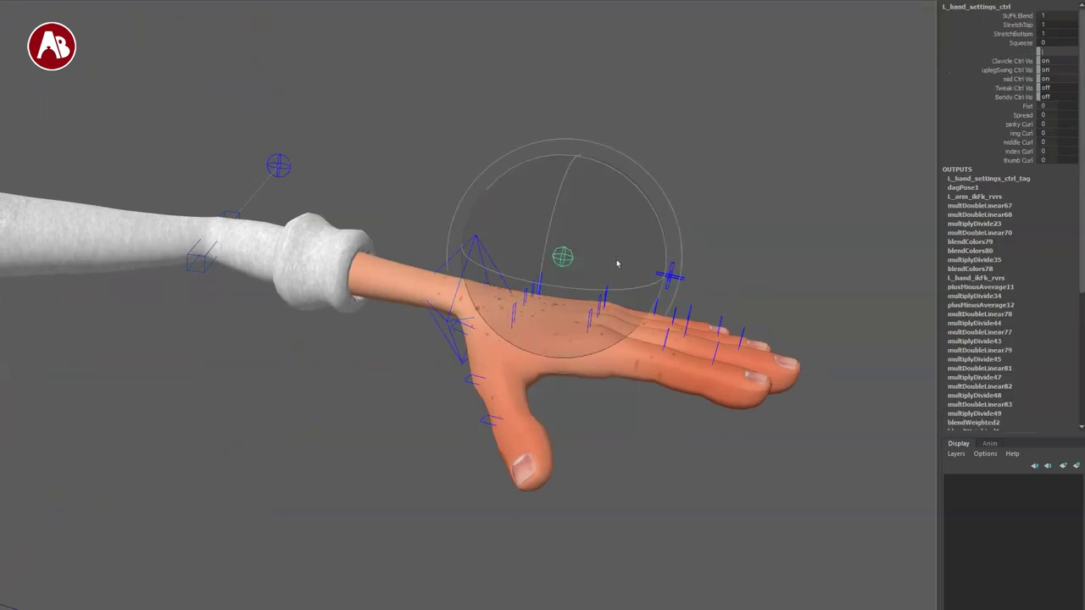
key("q")
left_click(668, 275)
left_click(562, 256)
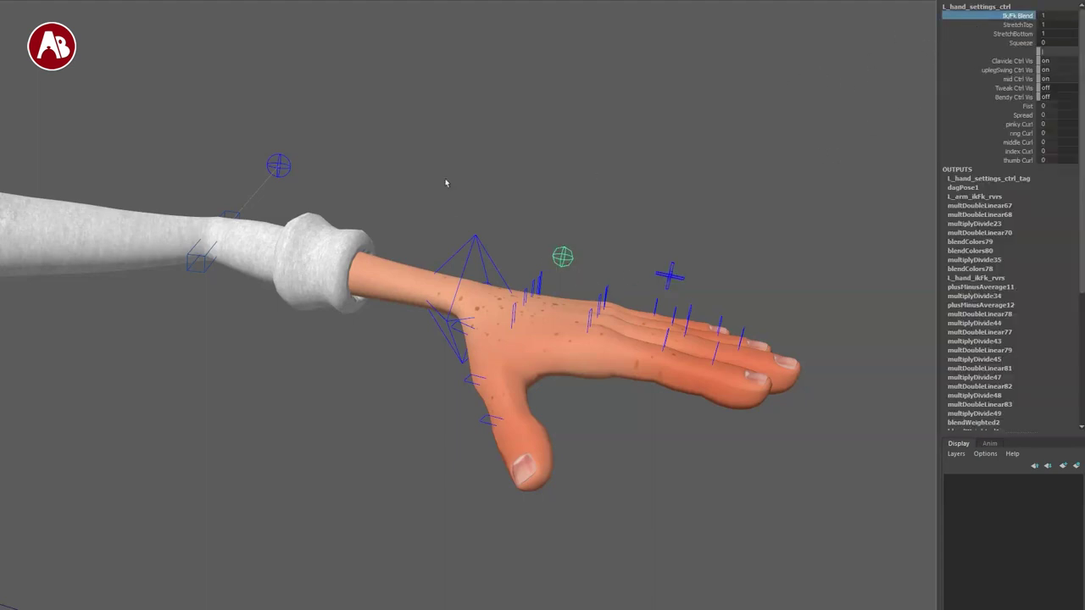
left_click_drag(499, 257, 501, 255)
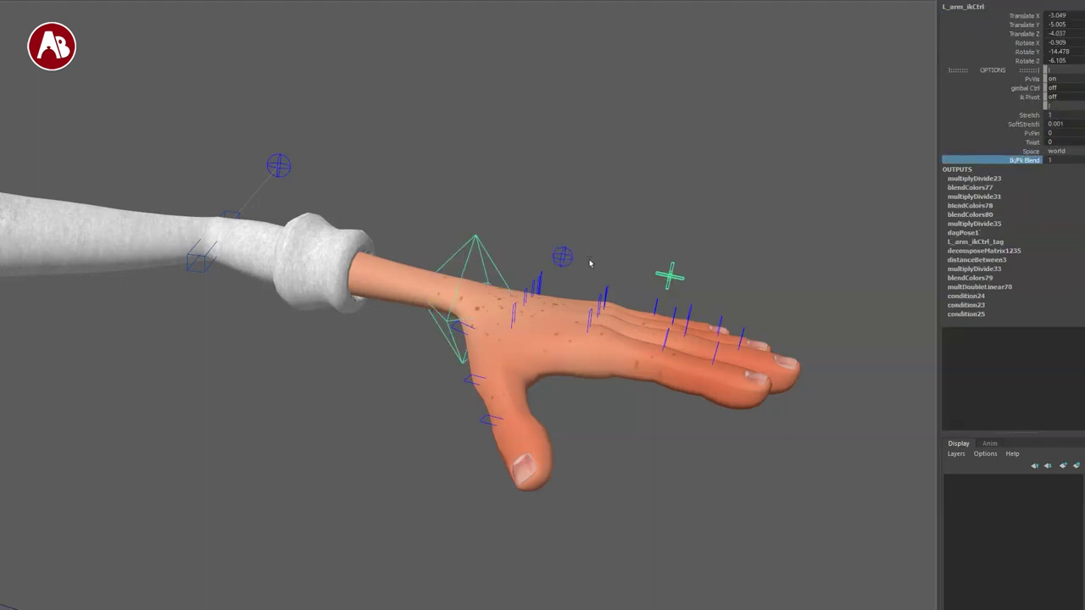
left_click_drag(573, 258, 575, 259)
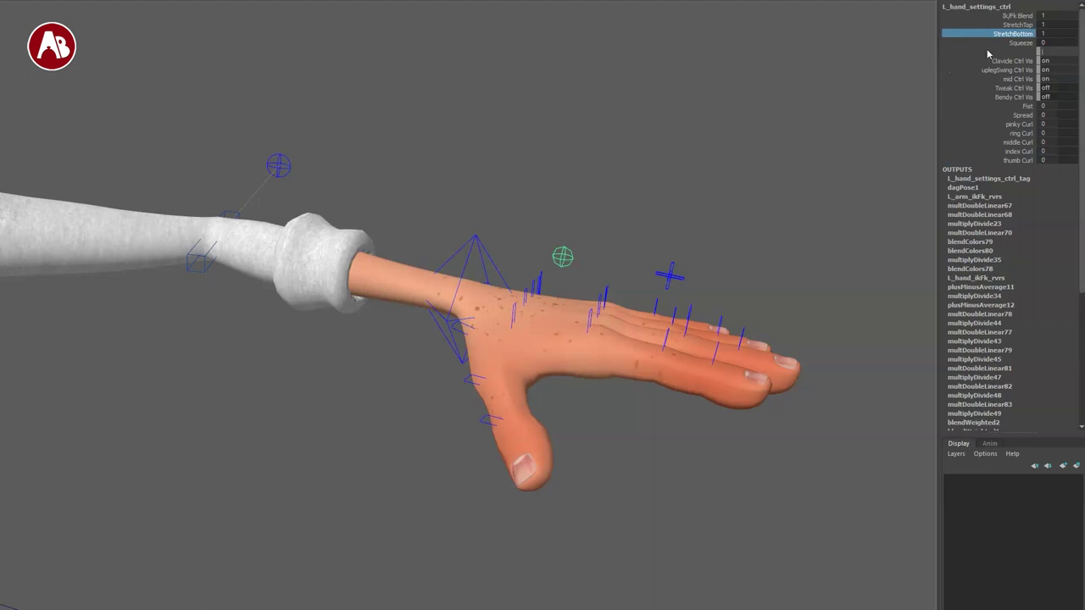
left_click_drag(974, 66, 972, 112)
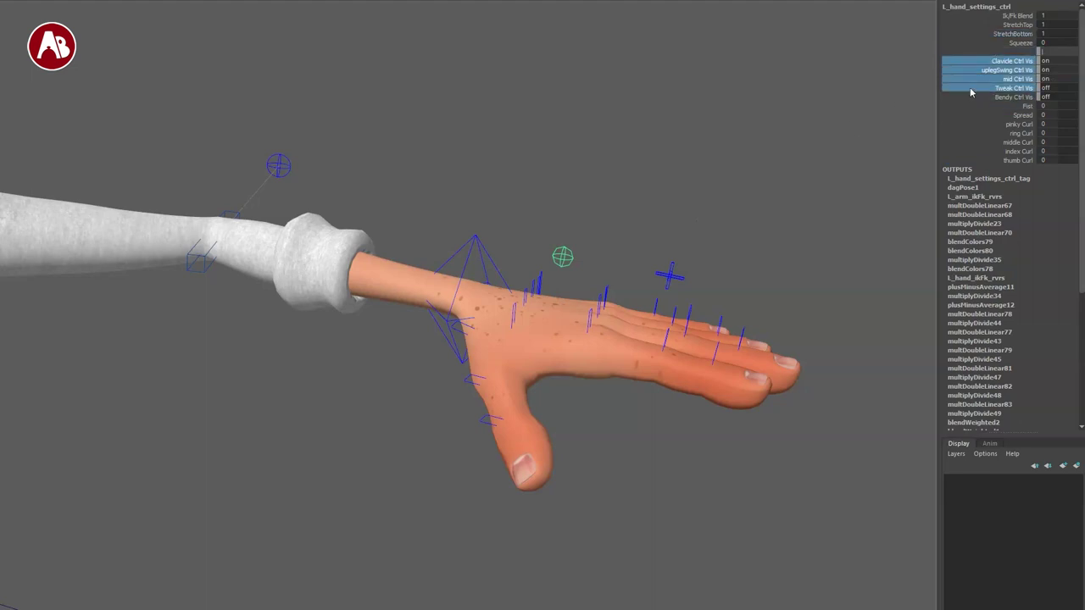
- Try turning on Tweak and Bendy Ctrl Vis and moving the left shoulder's bendy and first tweak controls, and undo the changes
right_click_drag(846, 115, 748, 154, "alt")
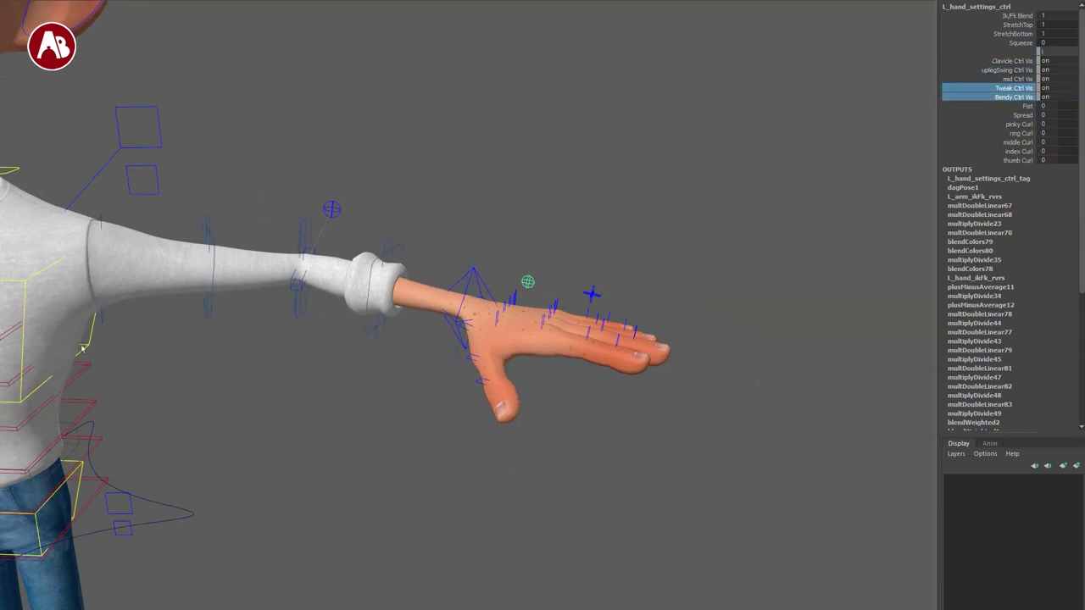
left_click(206, 307)
left_click_drag(204, 268, 243, 330)
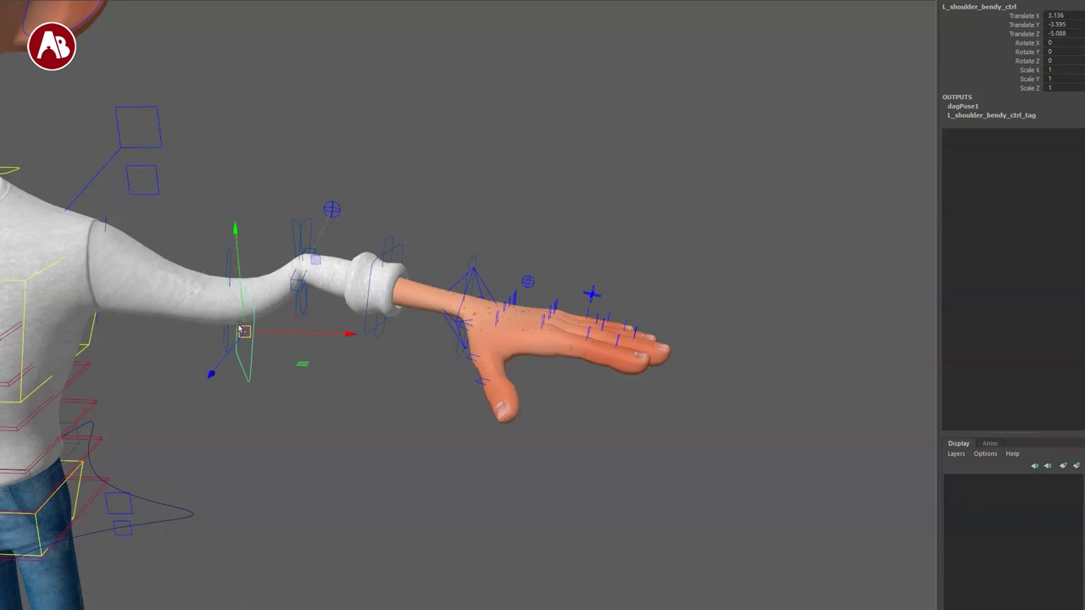
left_click(227, 266)
left_click_drag(226, 291, 182, 354)
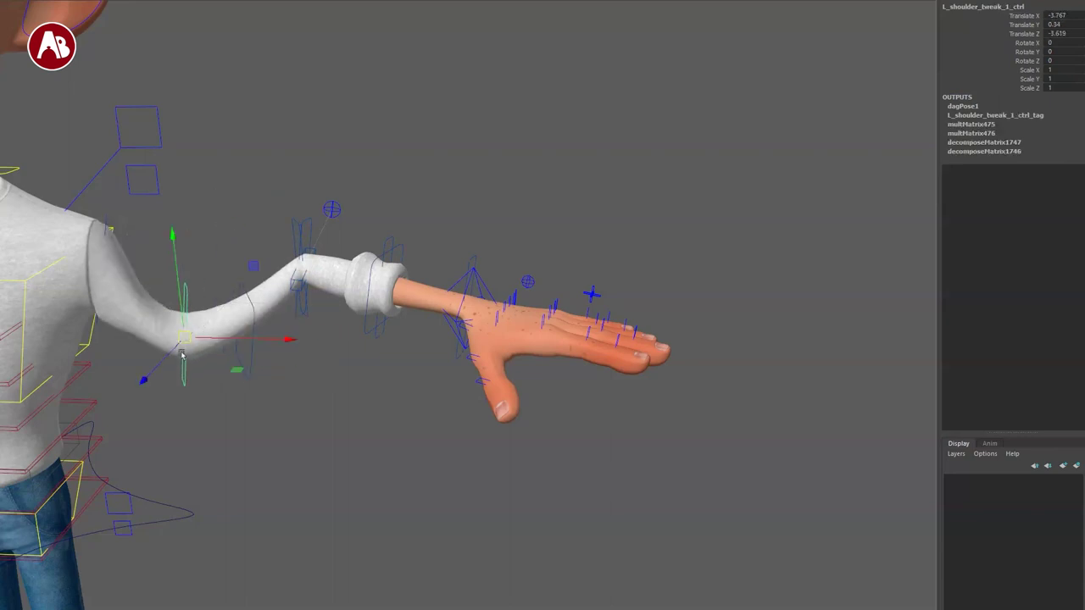
key("ctrl+z")
key("ctrl+z")
key("ctrl+z")
key("ctrl+z")
key("ctrl+z")
key("ctrl+z")
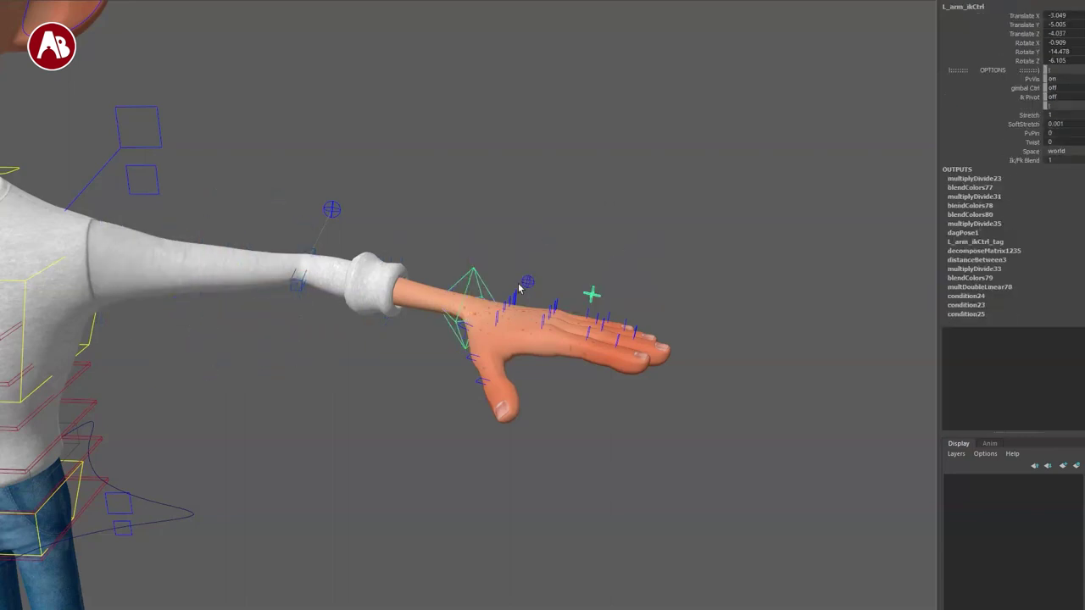
- Try changing the left hand settings control's Spread, checking the fingers from several angles, and undo the changes
left_click(588, 294)
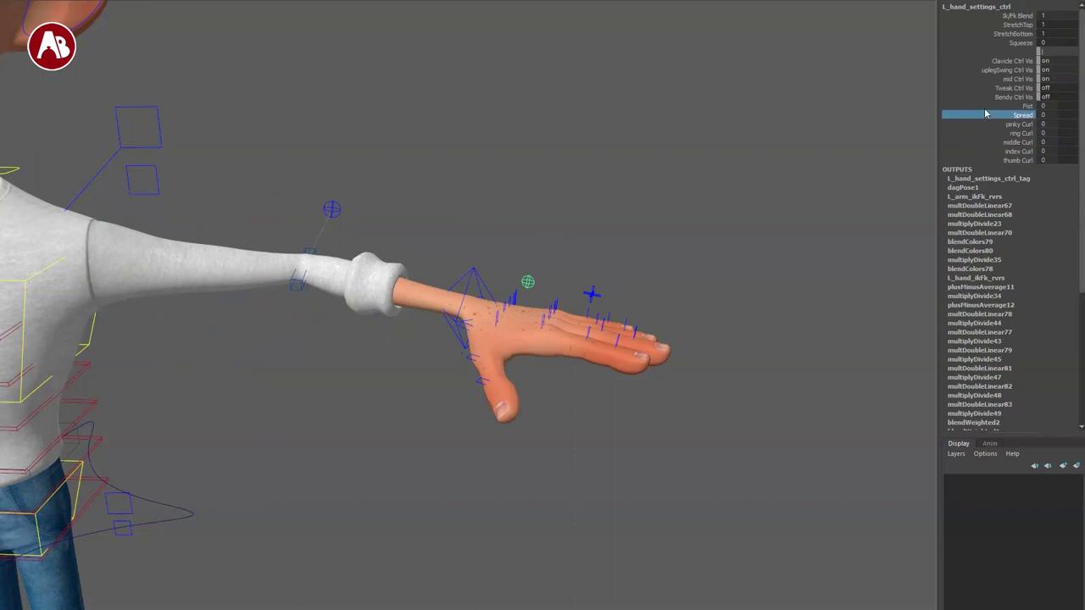
left_click_drag(798, 239, 755, 138, "alt")
right_click_drag(755, 138, 764, 258, "alt")
left_click_drag(765, 258, 916, 130, "alt")
middle_click_drag(701, 127, 1083, 270)
middle_click_drag(1056, 215, 1062, 220)
left_click_drag(745, 317, 782, 293, "alt")
key("ctrl+z")
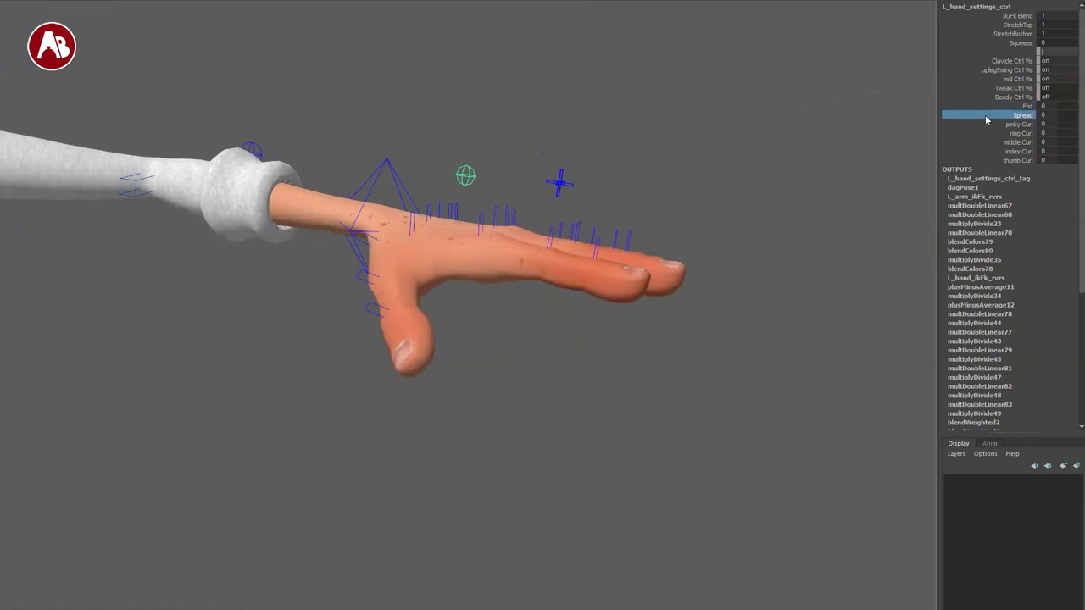
left_click_drag(859, 238, 770, 300, "alt")
middle_click_drag(769, 300, 716, 259)
key("ctrl+z")
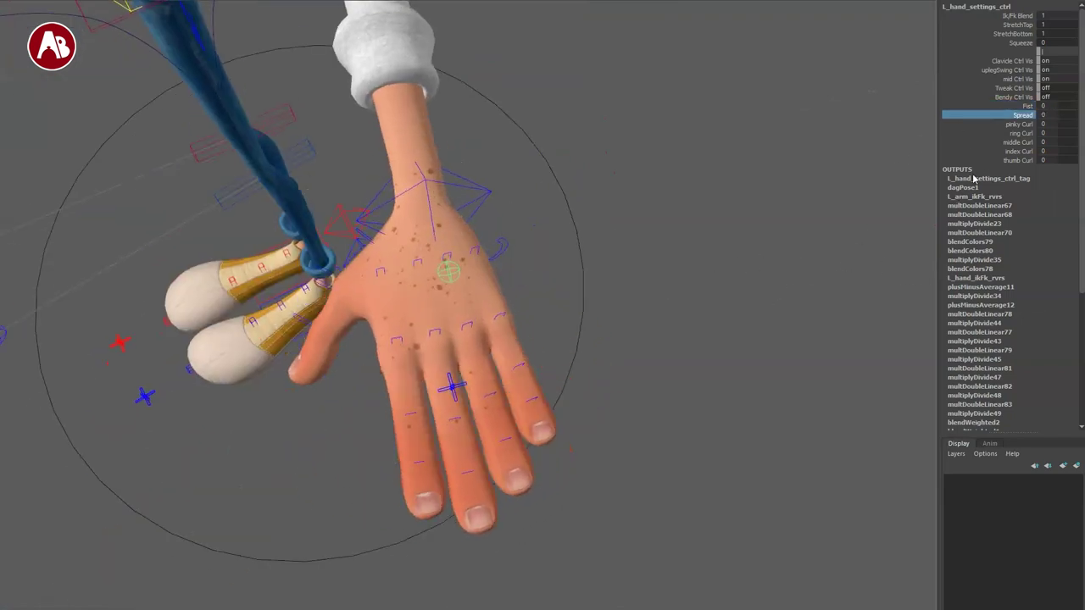
- Try the left hand's pinky, ring, middle and index Curl attributes one at a time, and undo each change
left_click_drag(830, 263, 760, 266, "alt")
middle_click_drag(760, 266, 959, 294)
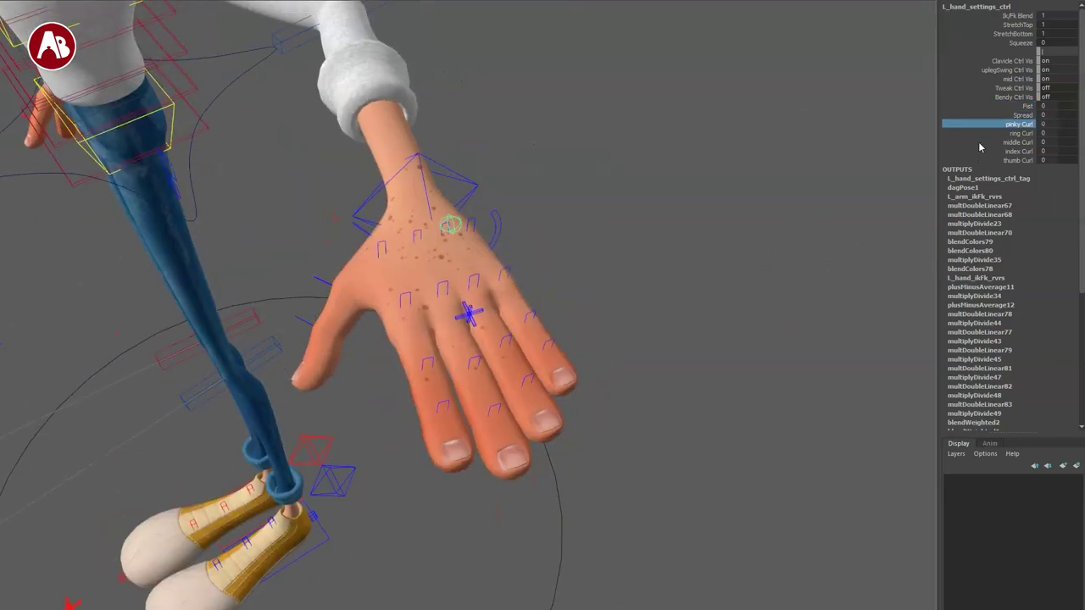
left_click_drag(881, 276, 852, 189, "alt")
middle_click_drag(851, 189, 978, 275)
key("ctrl+z")
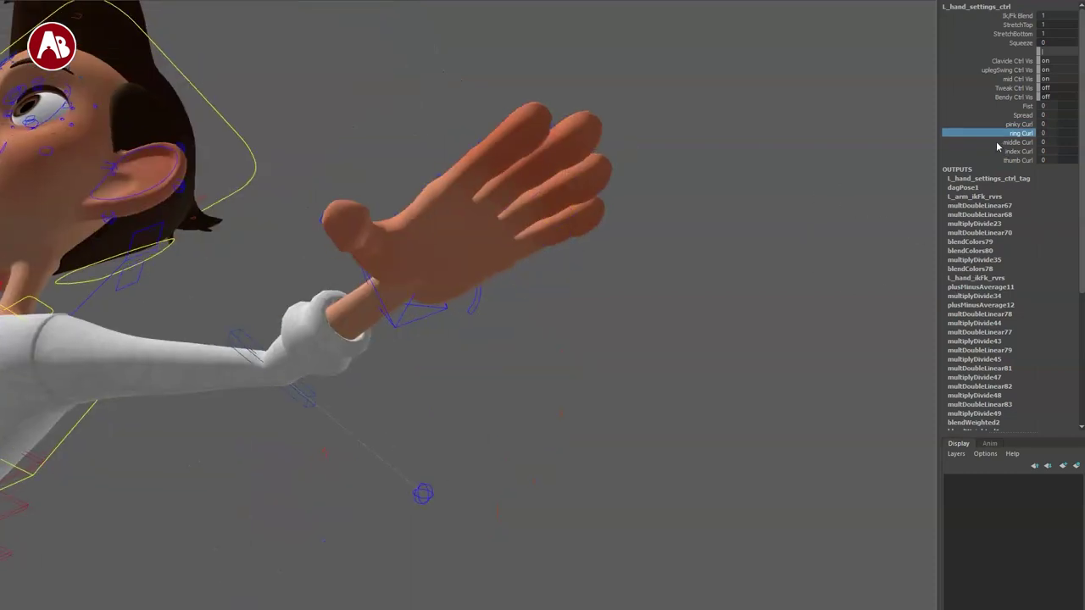
middle_click_drag(804, 183, 1005, 271)
key("ctrl+z")
left_click(992, 153)
middle_click_drag(828, 202, 1030, 291)
key("ctrl+z")
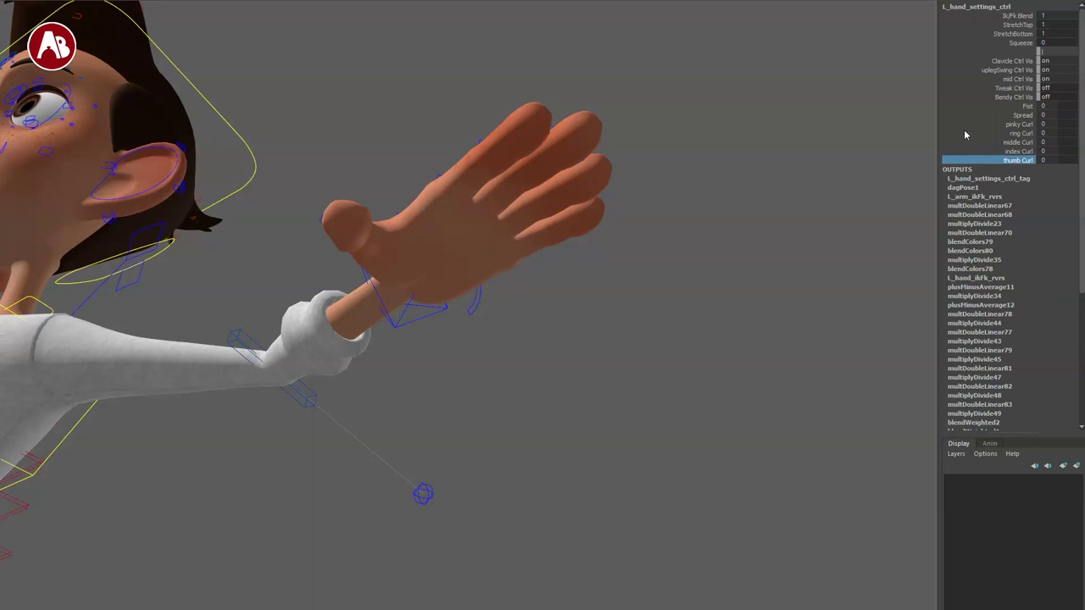
- Select the five finger Curl attributes, try changing the left hand's Fist value, and undo it
middle_click_drag(954, 165, 993, 89)
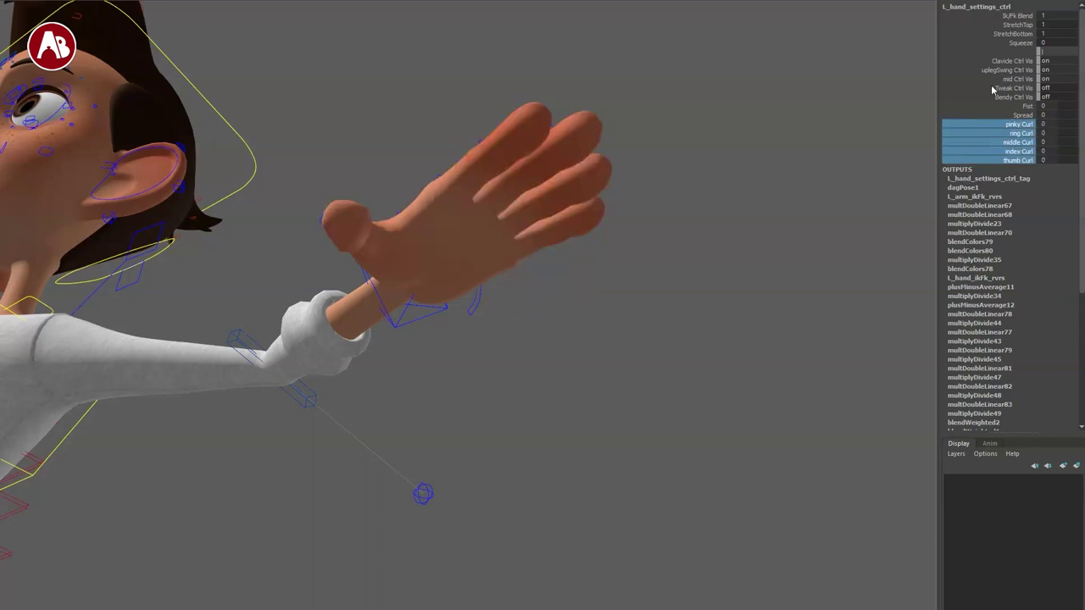
left_click(997, 107)
middle_click_drag(793, 110, 898, 148)
key("ctrl+z")
- Select the left index finger's controls, try rotating them together to bend the finger, and undo the rotation
left_click(441, 311)
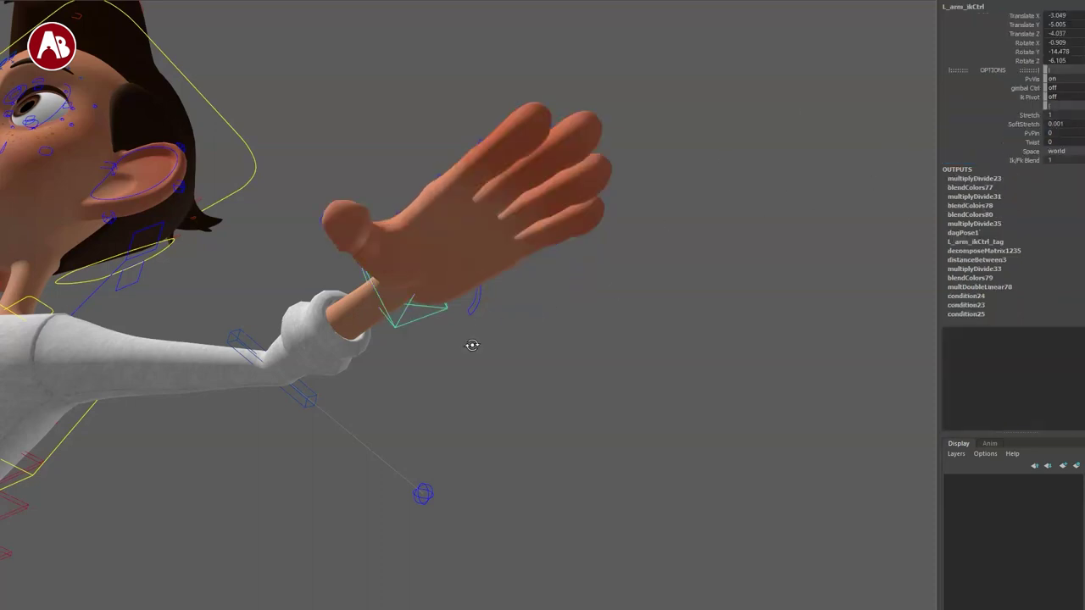
left_click_drag(472, 344, 518, 411, "alt")
scroll(514, 342, "up", 4)
left_click_drag(510, 341, 601, 376, "alt")
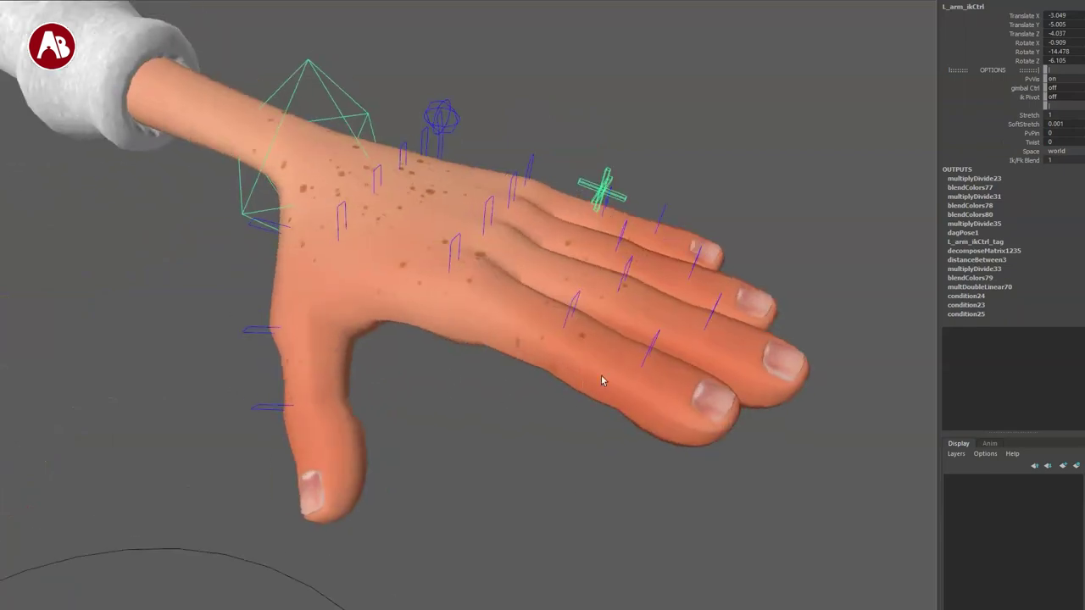
left_click(657, 345)
left_click(453, 246, "shift")
key("e")
left_click_drag(502, 238, 518, 294)
key("ctrl+z")
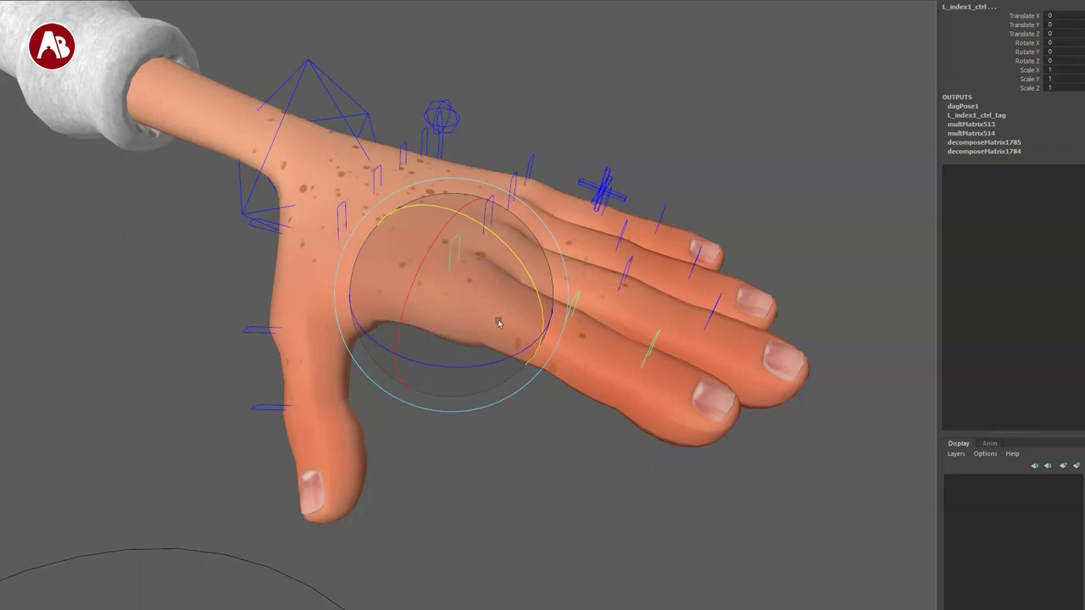
- Try scaling the left index finger controls up, and undo the scaling
key("r")
left_click_drag(452, 295, 542, 331)
right_click_drag(543, 330, 370, 260, "alt")
left_click_drag(461, 293, 584, 352)
key("ctrl+z")
key("f")
right_click_drag(695, 415, 593, 352, "alt")
key("q")
- Examine the left hand's controls in wireframe display, and return to shaded textured display
left_click_drag(606, 412, 612, 447, "alt")
right_click_drag(613, 447, 438, 342, "alt")
left_click_drag(438, 342, 473, 370, "alt")
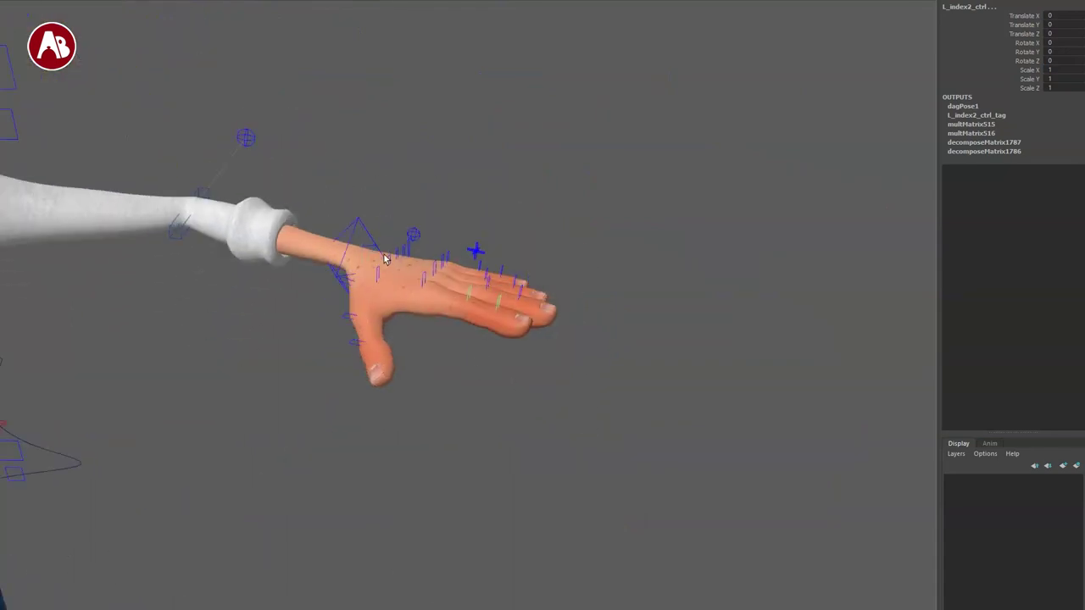
mouse_move(374, 260)
left_mouse_down("alt")
mouse_move(339, 291)
mouse_move(334, 364)
left_mouse_up("alt")
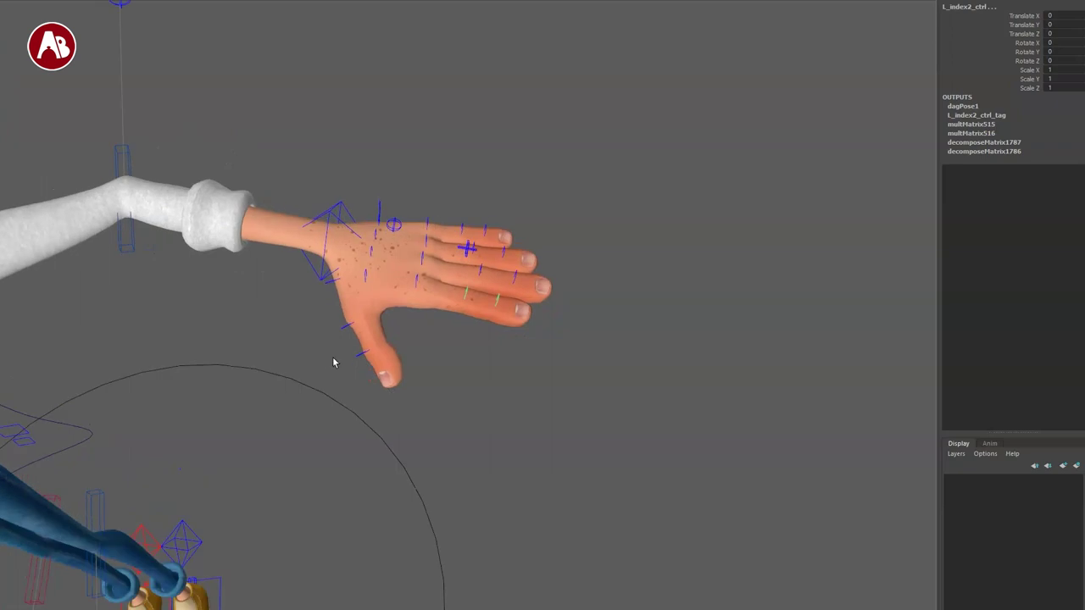
key("4")
left_click(346, 180)
left_click_drag(347, 185, 319, 253, "alt")
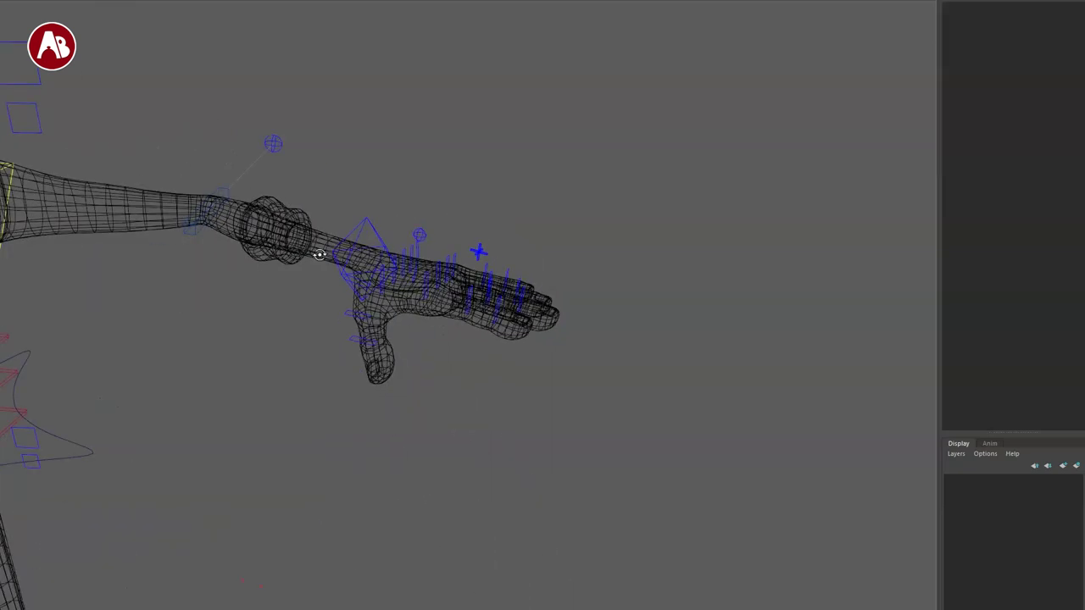
right_click_drag(320, 253, 487, 342, "alt")
middle_click_drag(487, 341, 585, 371, "alt")
left_click_drag(464, 206, 471, 214)
mouse_move(542, 297)
left_mouse_down("alt")
mouse_move(484, 303)
mouse_move(370, 212)
left_mouse_up("alt")
key("5")
key("e")
key("6")
- Try rotating the selected left hand control in different directions, and undo each rotation
left_click_drag(570, 214, 533, 363)
key("w")
key("ctrl+z")
left_click_drag(472, 423, 511, 405, "alt")
key("e")
left_click_drag(648, 344, 641, 320)
key("ctrl+z")
- Select the left pinky cup control, try rotating it to cup the hand, and undo the rotation
left_click_drag(500, 373, 678, 394, "alt")
left_click(444, 364)
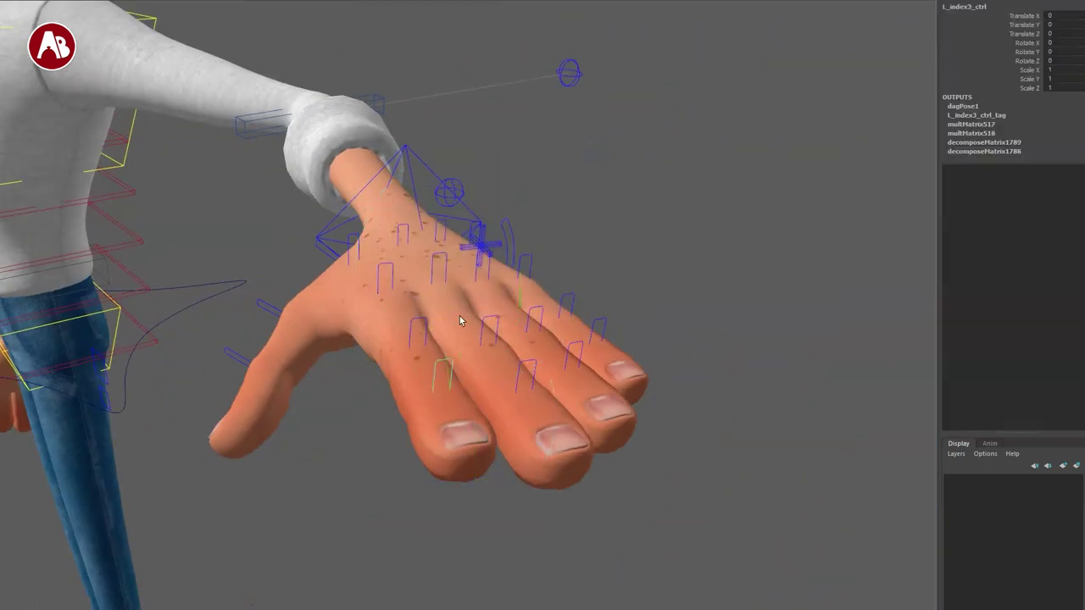
left_click_drag(460, 320, 427, 210, "alt")
left_click(476, 193)
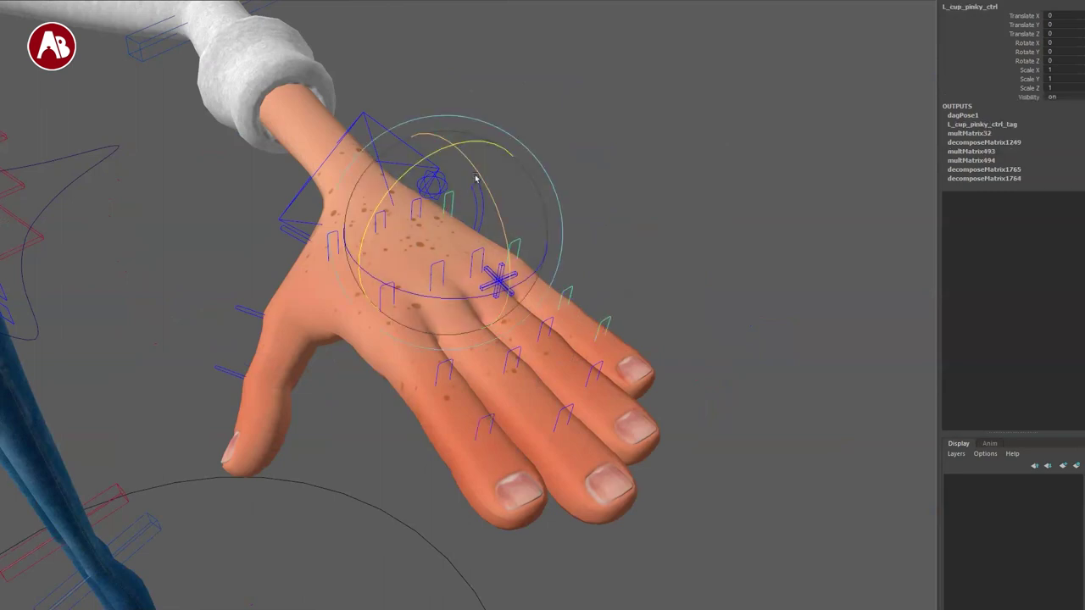
left_click_drag(454, 176, 448, 174)
key("ctrl+z")
- Undo the remaining left hand control changes and select the left thumb's base control
left_click_drag(364, 236, 413, 246, "alt")
left_click(349, 233)
key("ctrl+z")
key("ctrl+z")
left_click(426, 277)
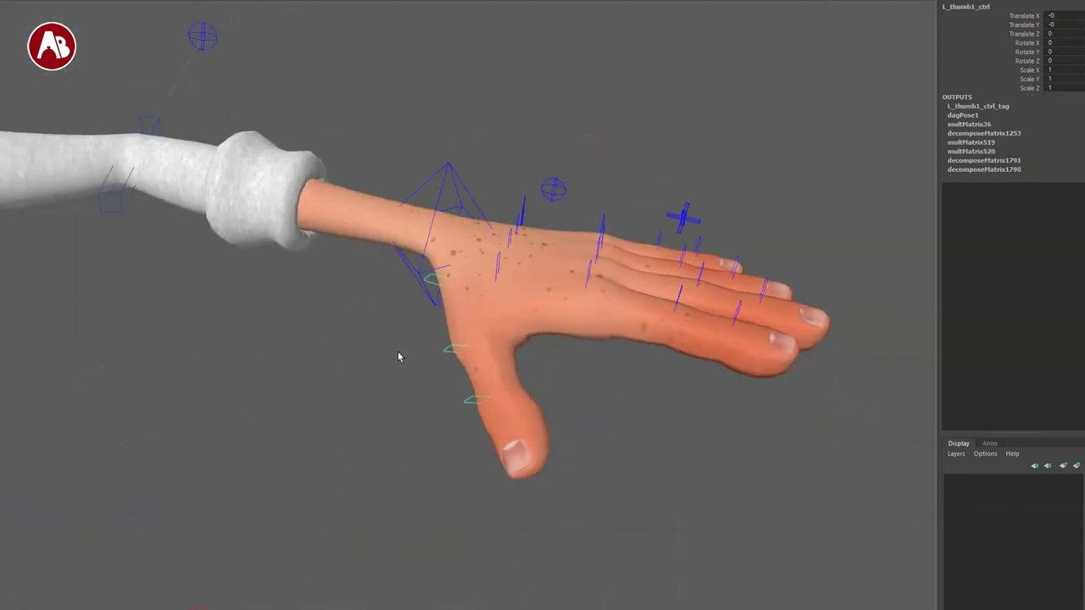
- Select the left arm's pole vector control, try moving it, and restore its position
middle_click_drag(392, 326, 617, 387, "alt")
right_click_drag(618, 387, 246, 231, "alt")
middle_click_drag(245, 231, 485, 226, "alt")
left_click_drag(591, 178, 518, 211, "alt")
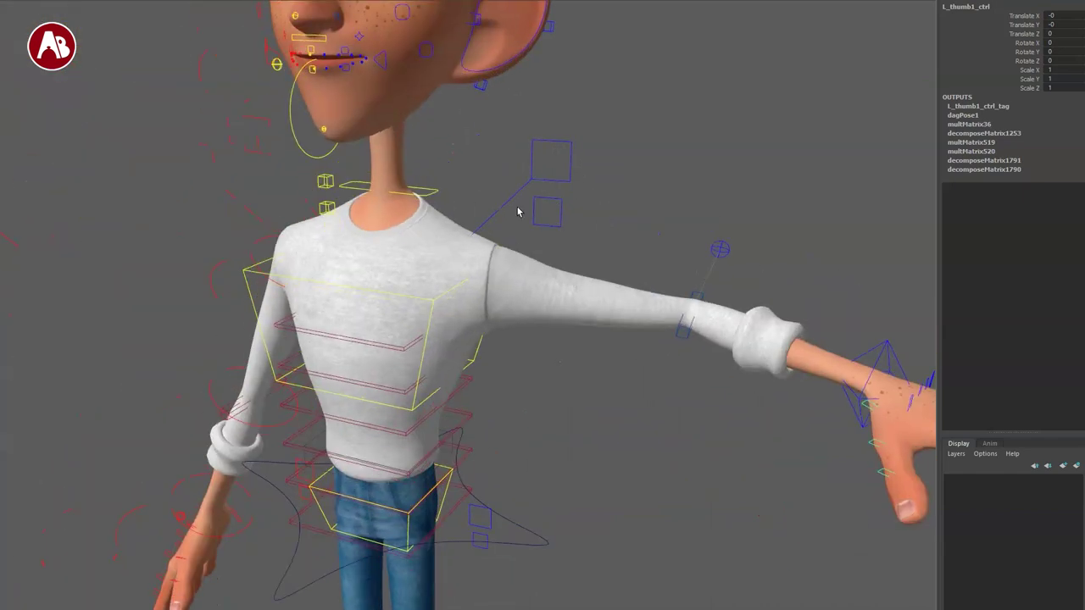
middle_click_drag(695, 331, 535, 337, "alt")
left_click(577, 225)
left_click_drag(577, 226, 572, 219)
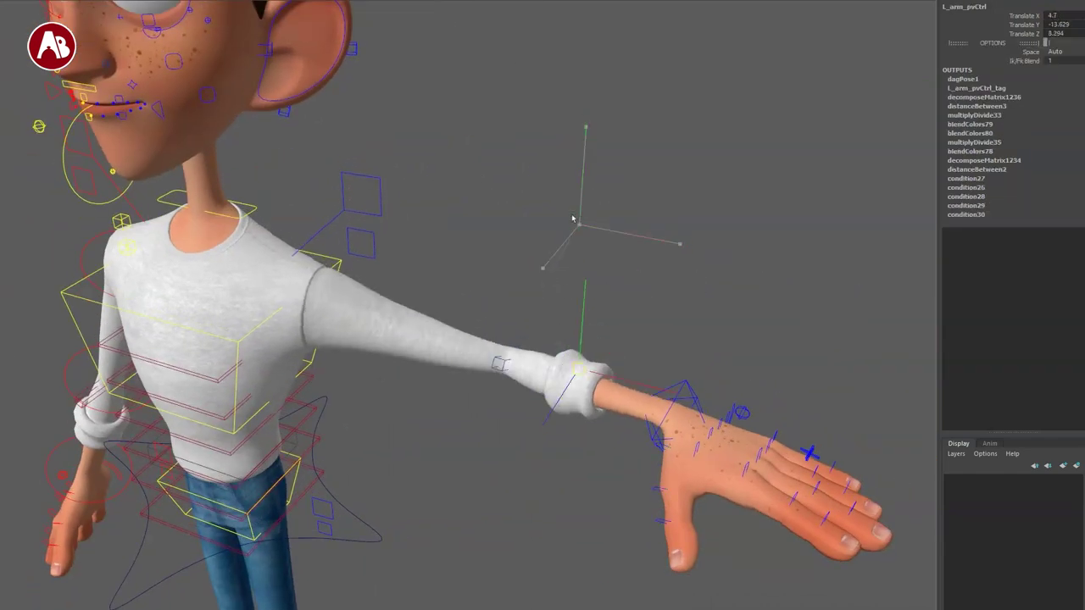
left_click_drag(274, 344, 297, 313, "alt")
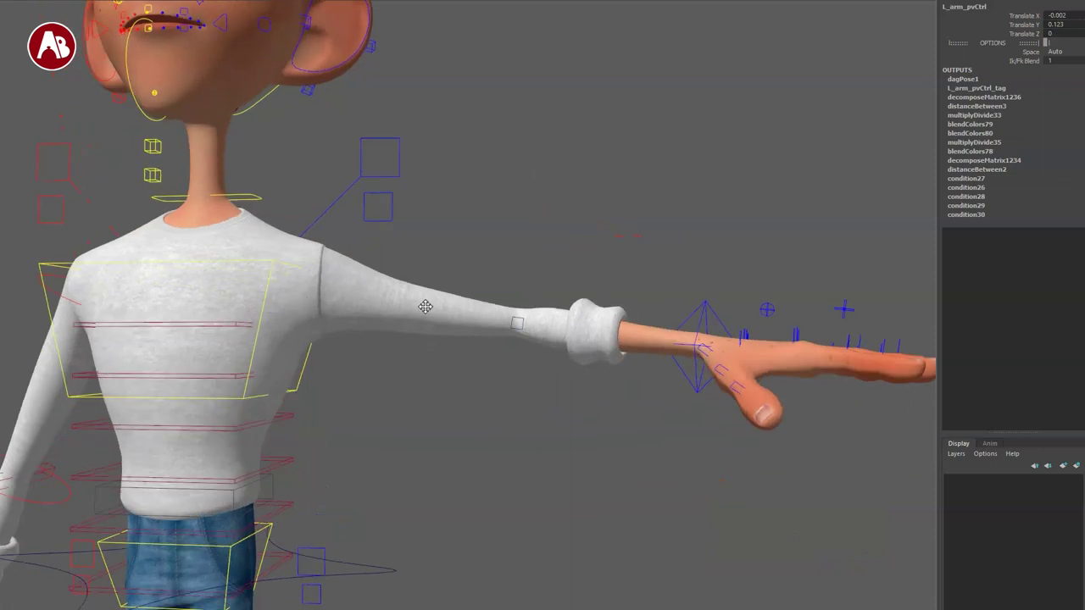
- Select the neck control, try rotating it, and undo the rotation
middle_click_drag(424, 308, 745, 563, "alt")
right_click_drag(745, 564, 686, 534, "alt")
left_click(566, 450)
key("e")
mouse_move(486, 388)
left_mouse_down()
mouse_move(430, 428)
mouse_move(534, 386)
mouse_move(448, 418)
mouse_move(488, 391)
left_mouse_up()
key("ctrl+z")
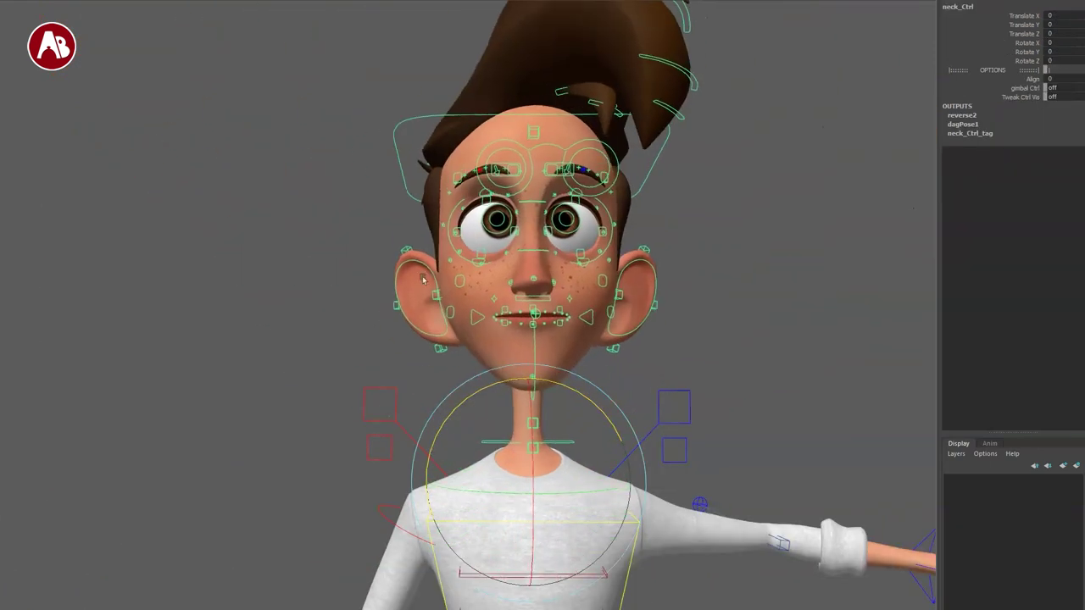
- Select the head control, try rotating it in several directions, and undo the rotations
left_click_drag(398, 143, 400, 146)
left_click_drag(489, 380, 457, 288)
left_click_drag(477, 389, 559, 345, "alt")
left_click_drag(392, 450, 446, 467)
key("ctrl+z")
key("ctrl+z")
key("ctrl+z")
- Try tilting the neck control sideways to test its Align option, and undo the changes
left_click_drag(522, 480, 405, 483, "alt")
left_click_drag(448, 455, 546, 347)
left_click(485, 437)
mouse_move(517, 398)
left_mouse_down("alt")
mouse_move(461, 416)
mouse_move(305, 423)
mouse_move(507, 390)
mouse_move(499, 393)
left_mouse_up("alt")
left_click_drag(535, 340, 483, 340)
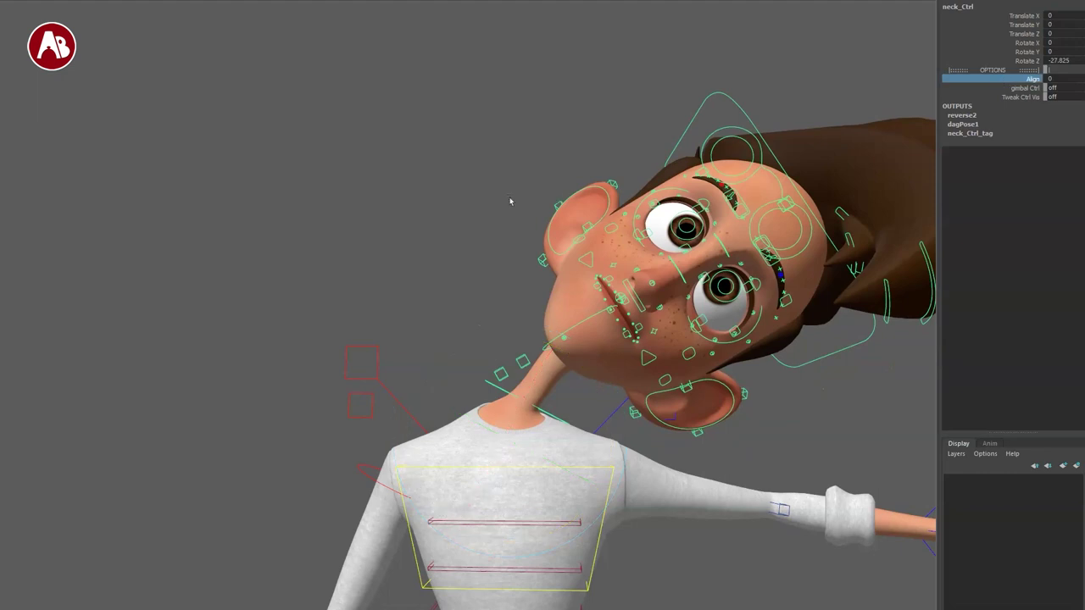
key("ctrl+z")
key("ctrl+z")
key("ctrl+z")
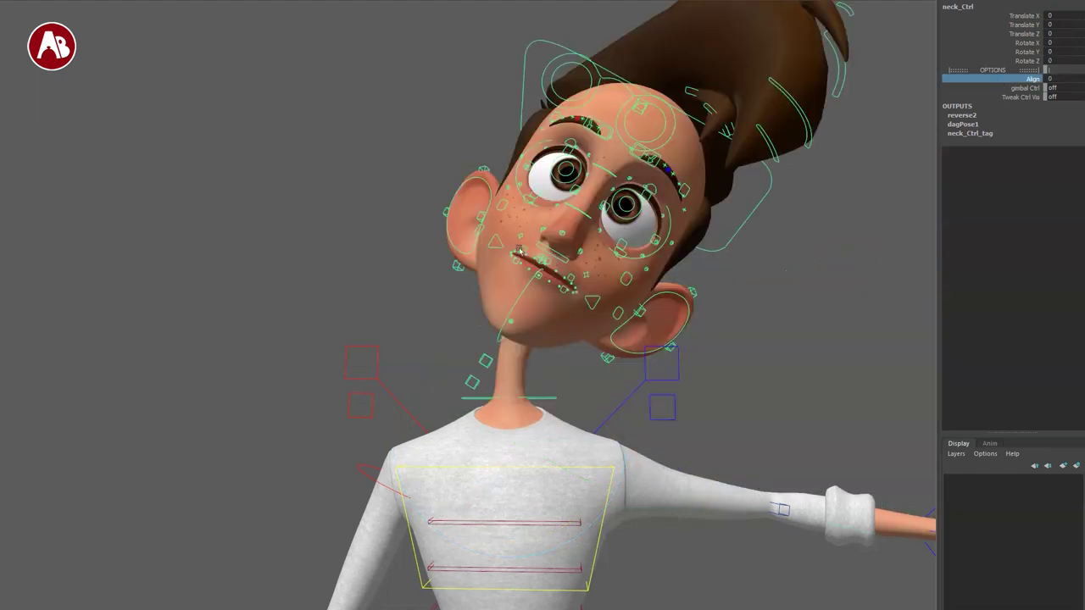
key("ctrl+z")
key("q")
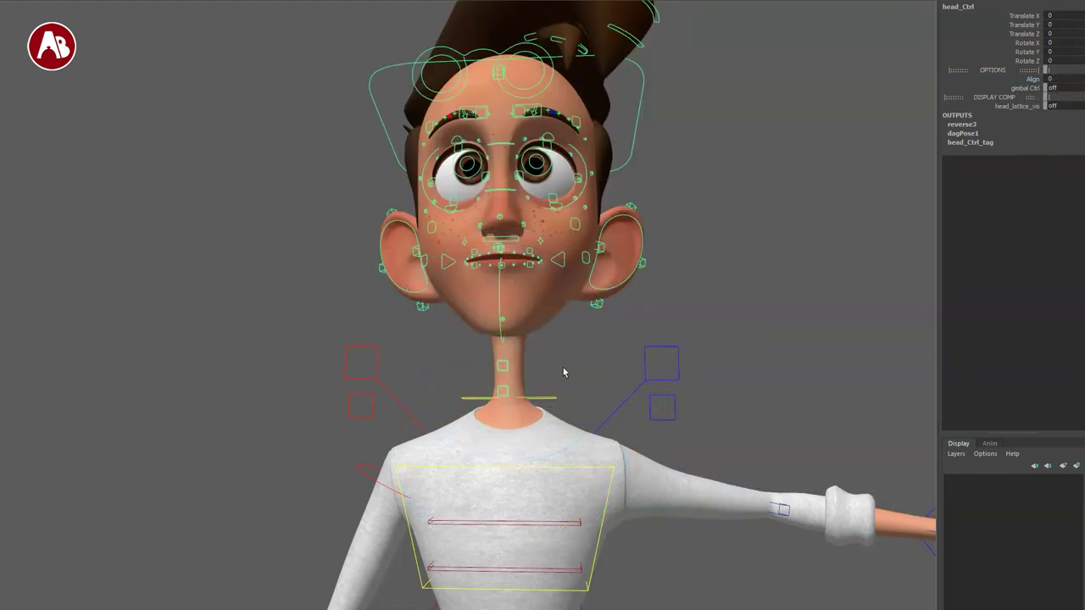
- Turn on the neck control's gimbal control and tweak control visibility
left_click_drag(563, 372, 582, 396, "alt")
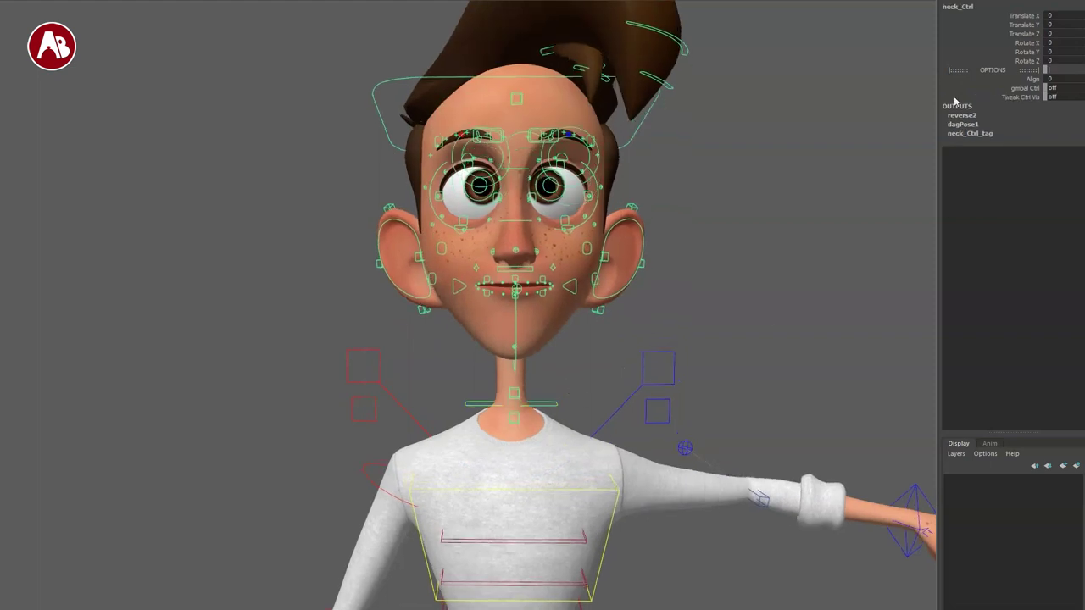
left_click_drag(409, 445, 424, 453, "alt")
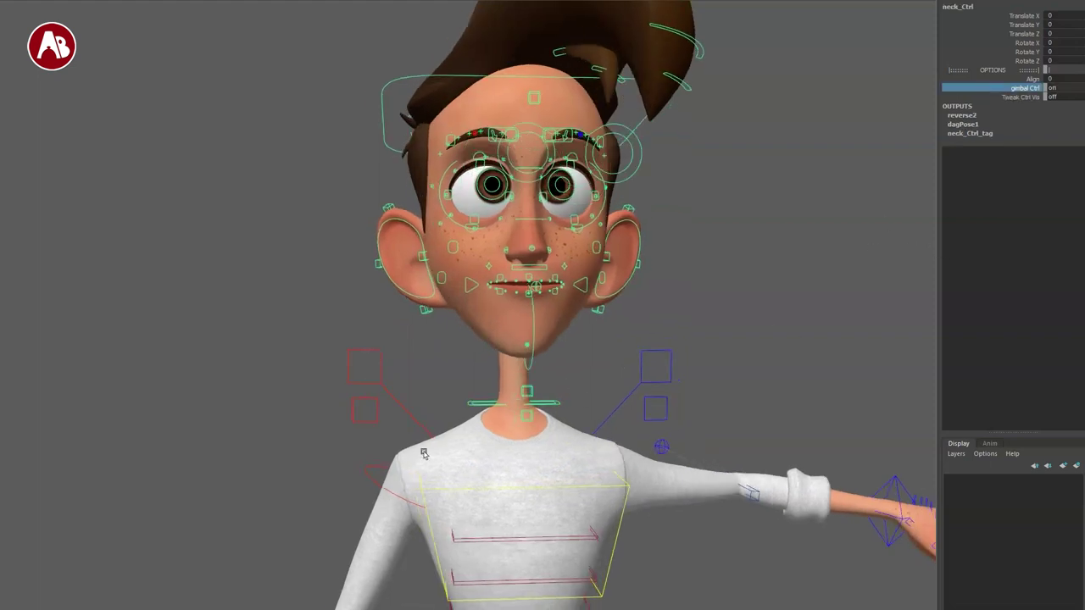
right_click_drag(424, 453, 501, 547, "alt")
left_click_drag(501, 547, 501, 314, "alt")
middle_click_drag(501, 314, 499, 300, "alt")
middle_click_drag(498, 300, 481, 300)
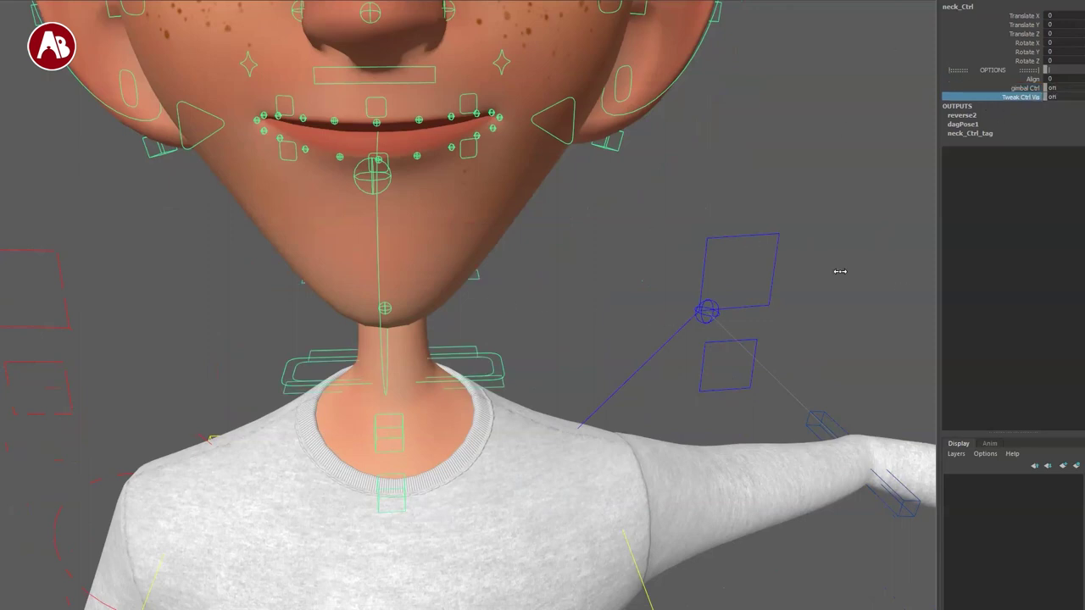
- Try moving one of the neck's extra controls, undo the move, and select the head control
left_click_drag(836, 303, 381, 293, "alt")
left_click(462, 268)
key("w")
key("ctrl+z")
left_click(418, 366)
left_click_drag(416, 337, 533, 354, "alt")
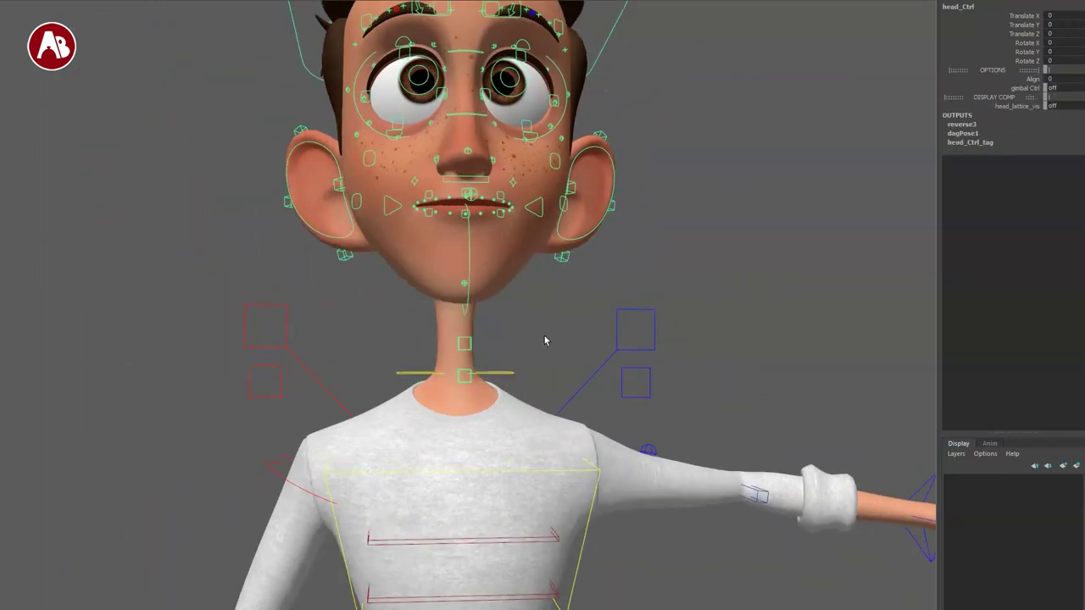
- Turn on head_lattice_vis for the head control to show the lattice controls around the head
left_click_drag(496, 300, 585, 298, "alt")
right_click_drag(585, 298, 489, 388, "alt")
left_click_drag(488, 387, 425, 378, "alt")
left_click(302, 230)
left_click(326, 193)
left_click_drag(593, 355, 524, 354, "alt")
middle_click_drag(524, 354, 578, 376, "alt")
left_click_drag(578, 375, 542, 373, "alt")
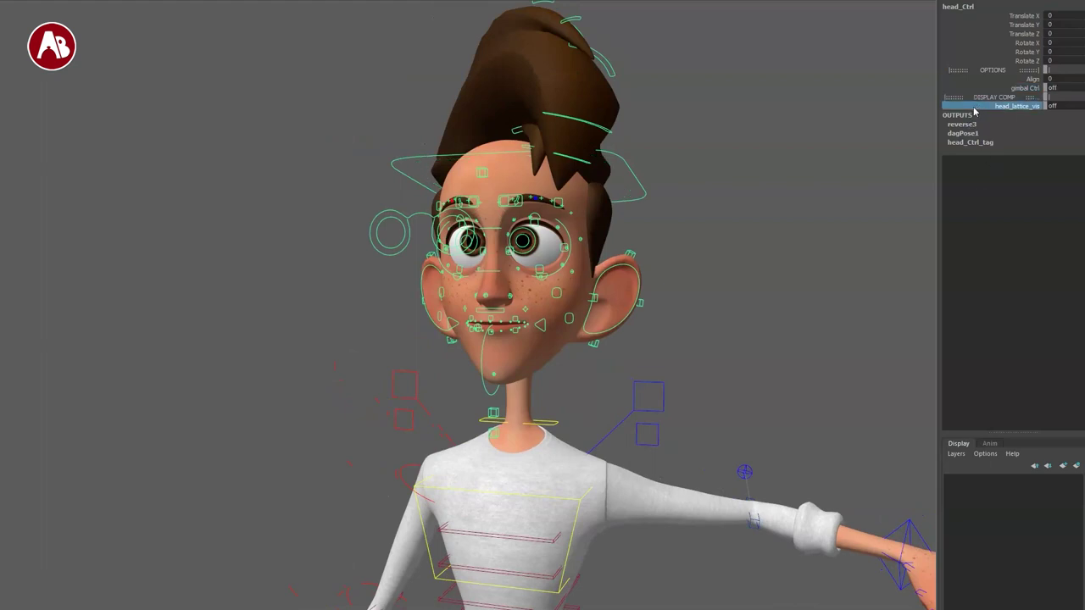
middle_click_drag(689, 209, 845, 234)
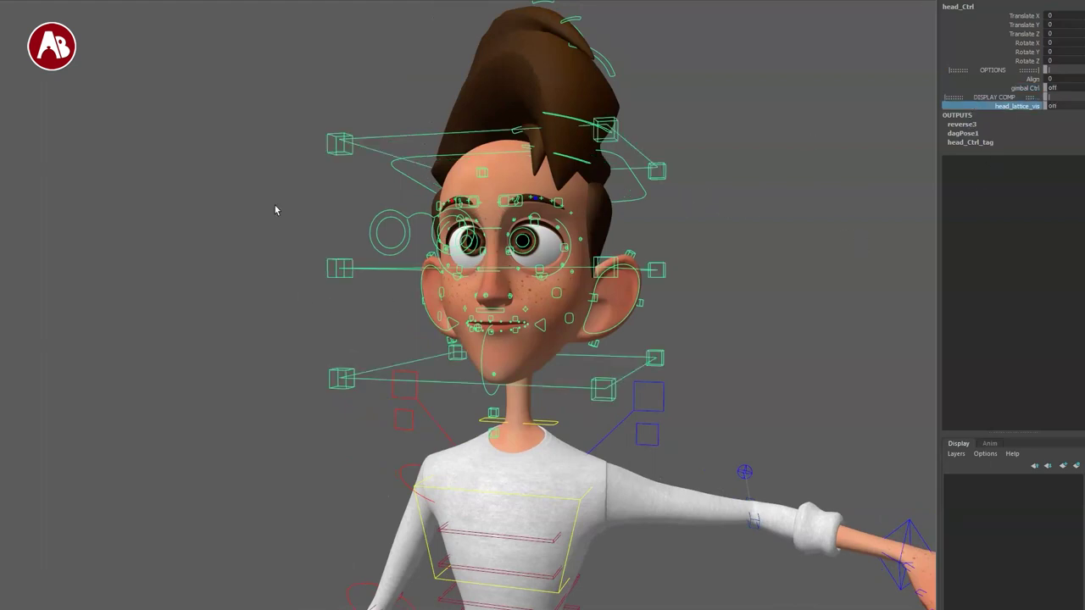
- Try moving the top, middle and lower lattice controls at the head's right front corner outward
key("w")
left_click_drag(328, 140, 187, 97)
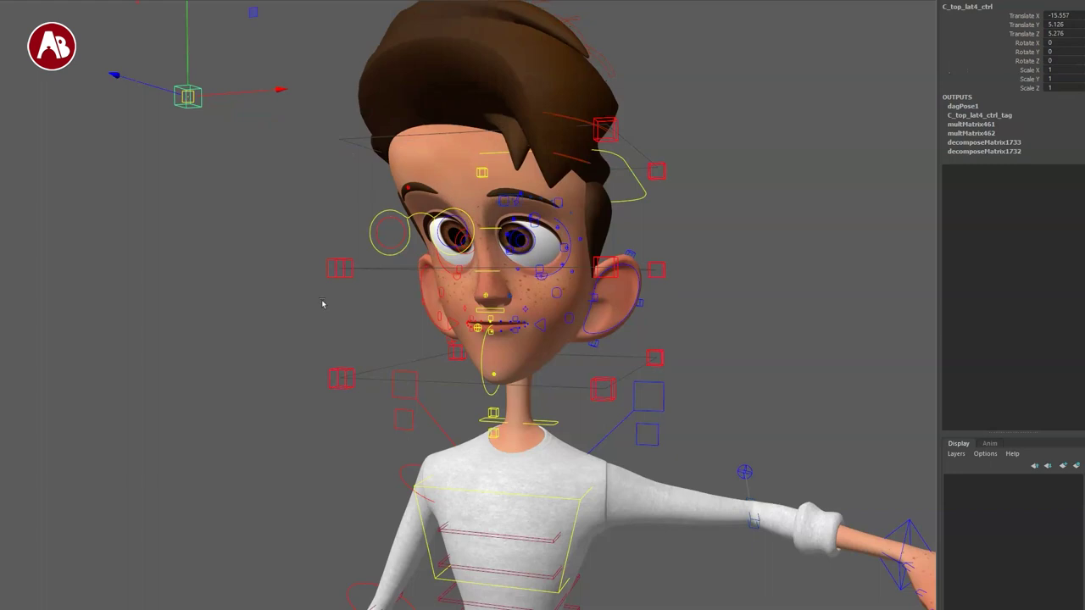
left_click_drag(343, 268, 179, 322)
left_click_drag(308, 375, 334, 424)
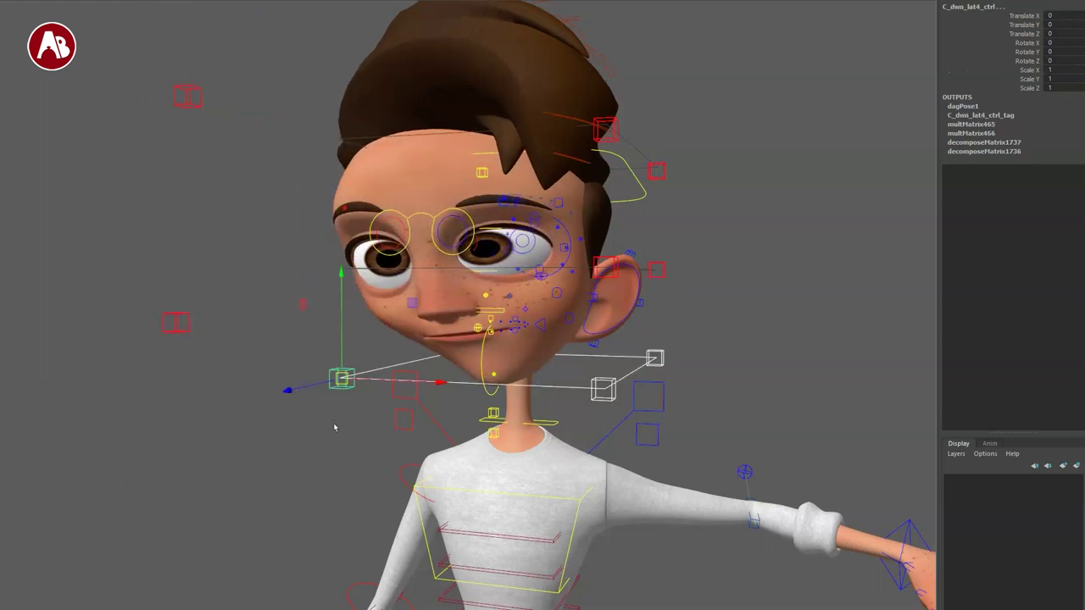
left_click(295, 417)
left_click(331, 388)
left_click_drag(341, 380, 245, 443)
- Try moving the lattice controls at the head's left front corner outward, and undo all the lattice edits
key("q")
left_click_drag(598, 402, 817, 442, "alt")
key("w")
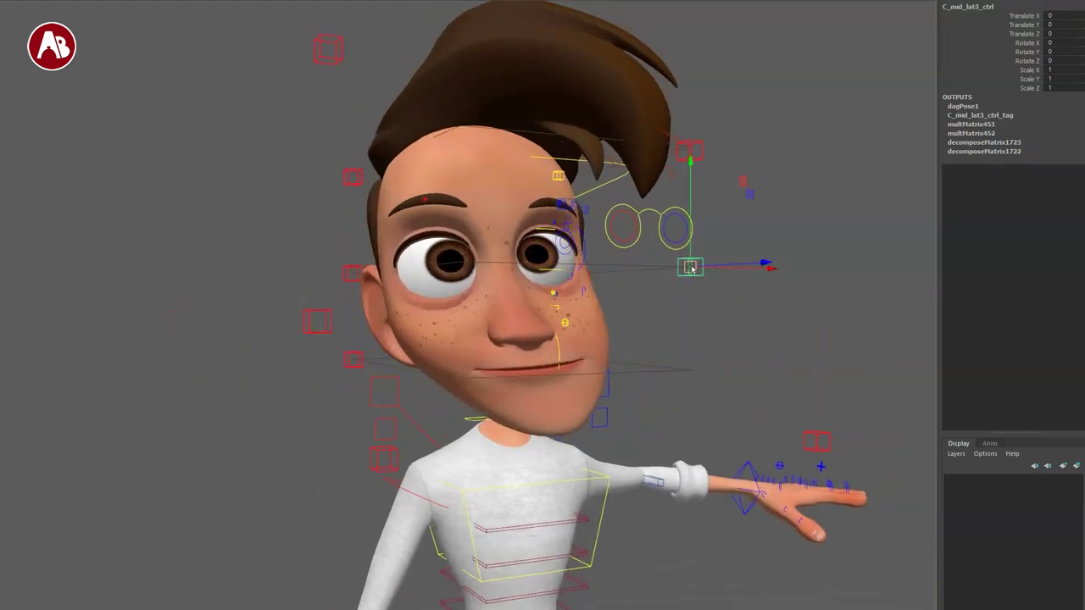
left_click_drag(691, 268, 830, 184)
left_click_drag(689, 152, 769, 63)
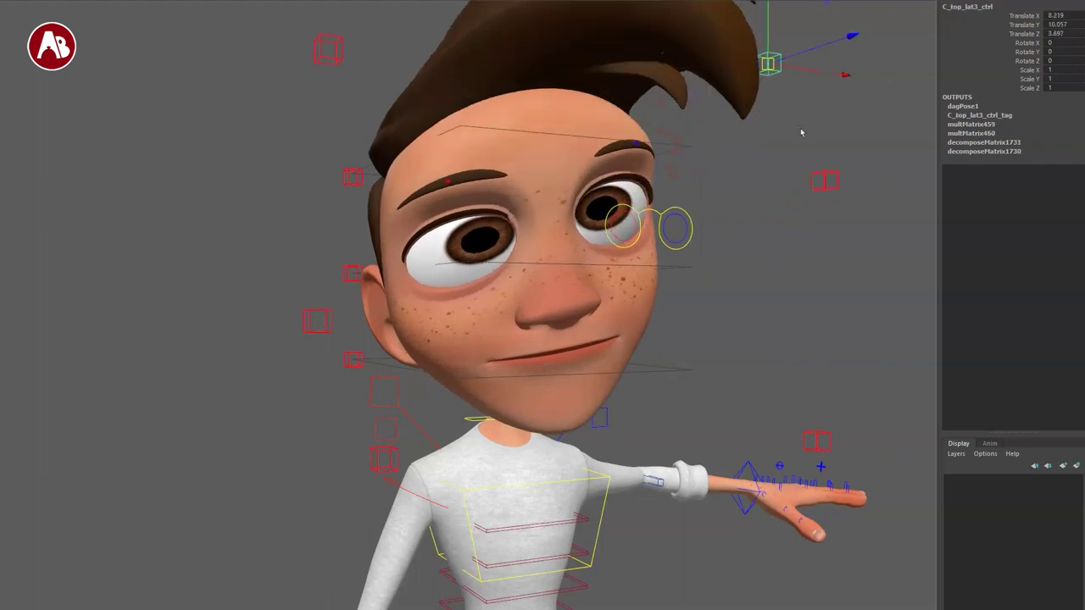
right_click_drag(802, 130, 593, 246, "alt")
left_click_drag(593, 246, 500, 306, "alt")
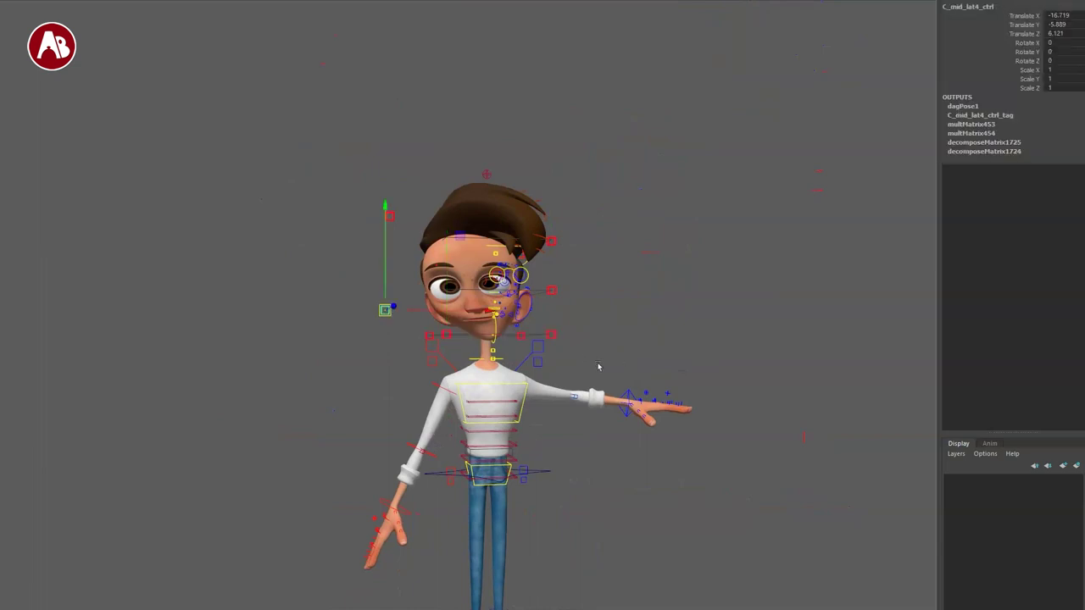
key("ctrl+z")
key("ctrl+z")
left_click(574, 375)
- Select the upper head squash-and-stretch control, try moving it in different directions, and undo each move
right_click_drag(515, 370, 525, 416, "alt")
middle_click_drag(526, 415, 585, 508, "alt")
left_click_drag(585, 508, 500, 529, "alt")
left_click_drag(482, 74, 586, 149)
key("ctrl+z")
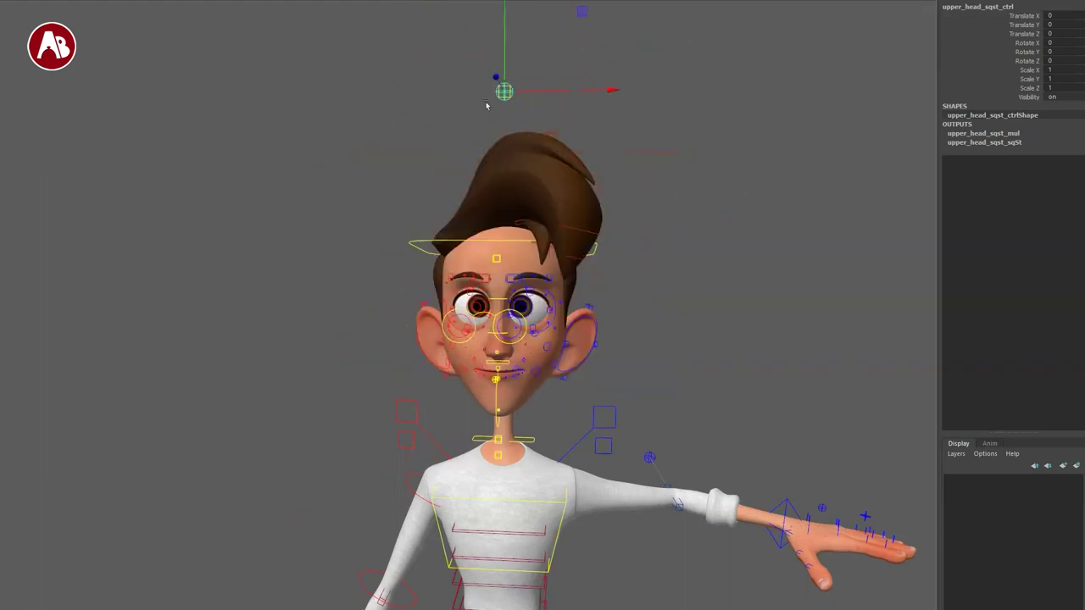
left_click_drag(505, 94, 379, 103)
middle_click_drag(379, 103, 348, 132)
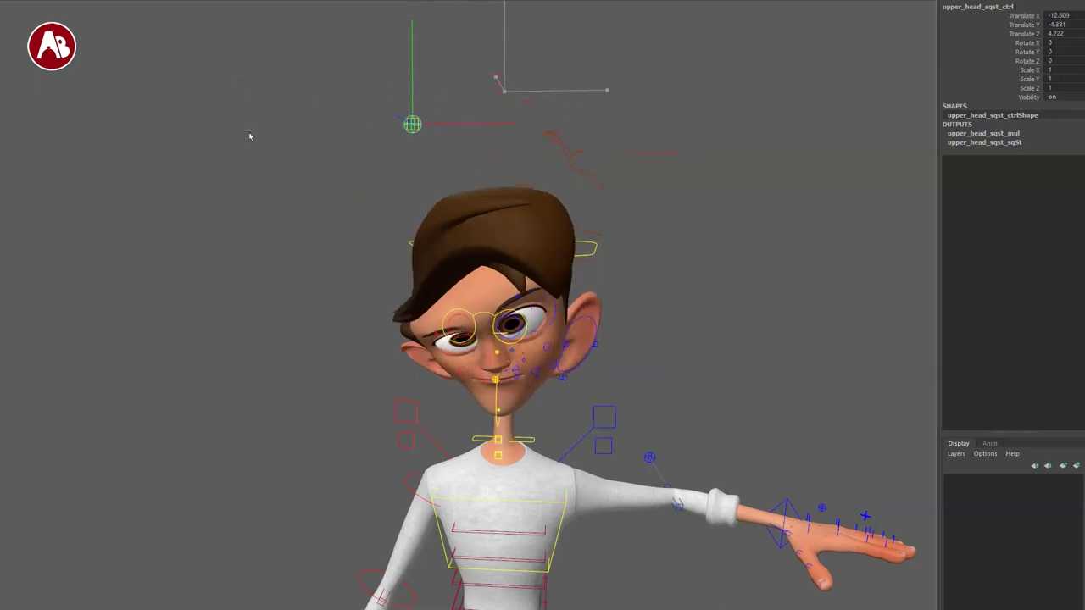
left_click_drag(684, 125, 573, 154)
key("ctrl+z")
- Select the master lip control, try rotating it, and undo the rotation
right_click_drag(517, 386, 585, 407, "alt")
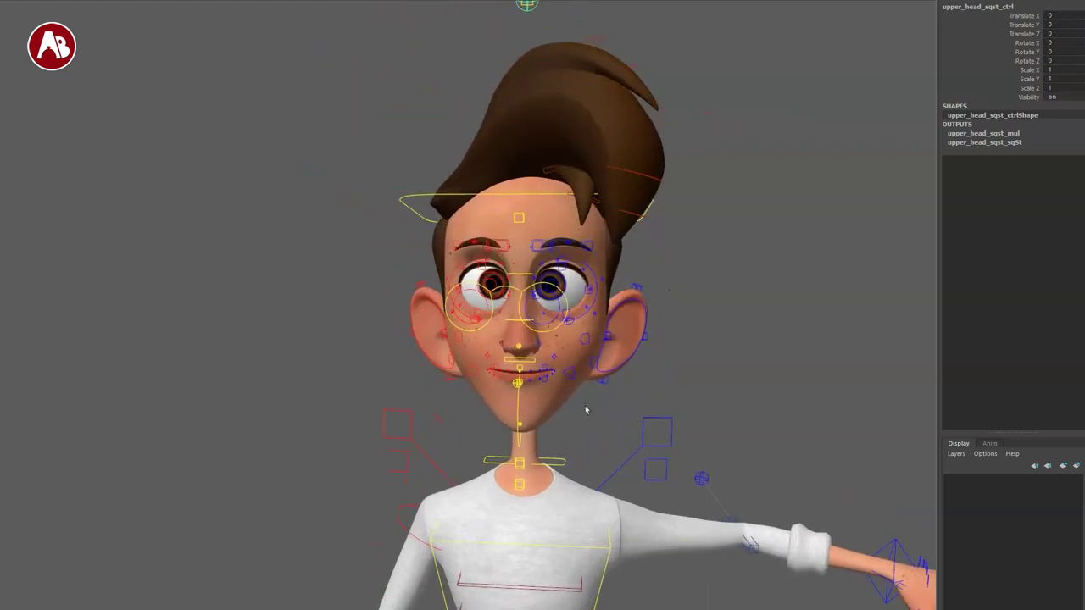
left_click_drag(586, 407, 431, 406, "alt")
left_click_drag(548, 365, 626, 373, "alt")
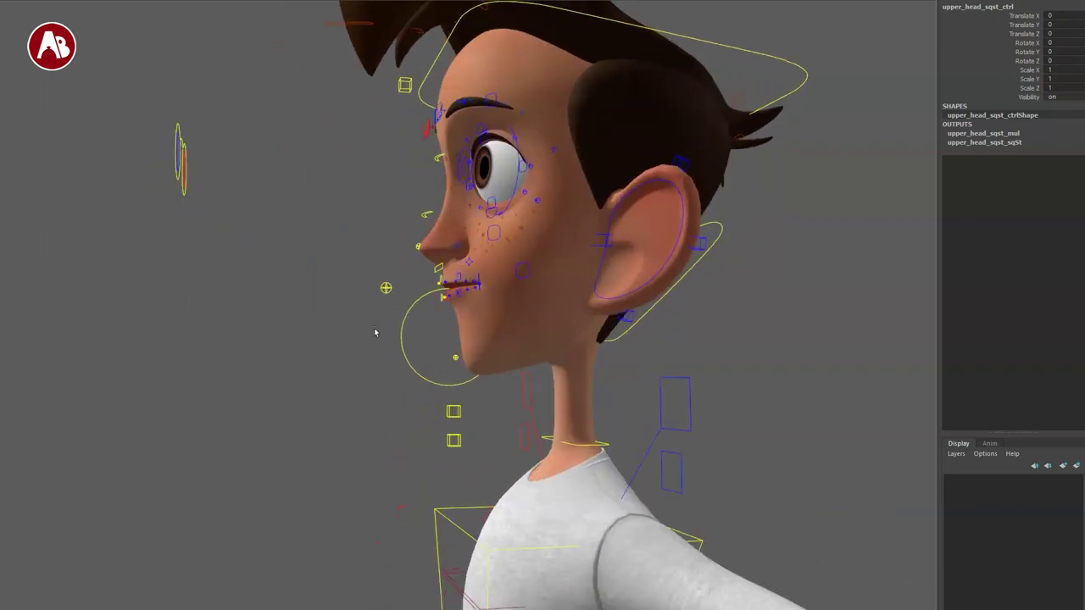
left_click_drag(367, 281, 381, 303)
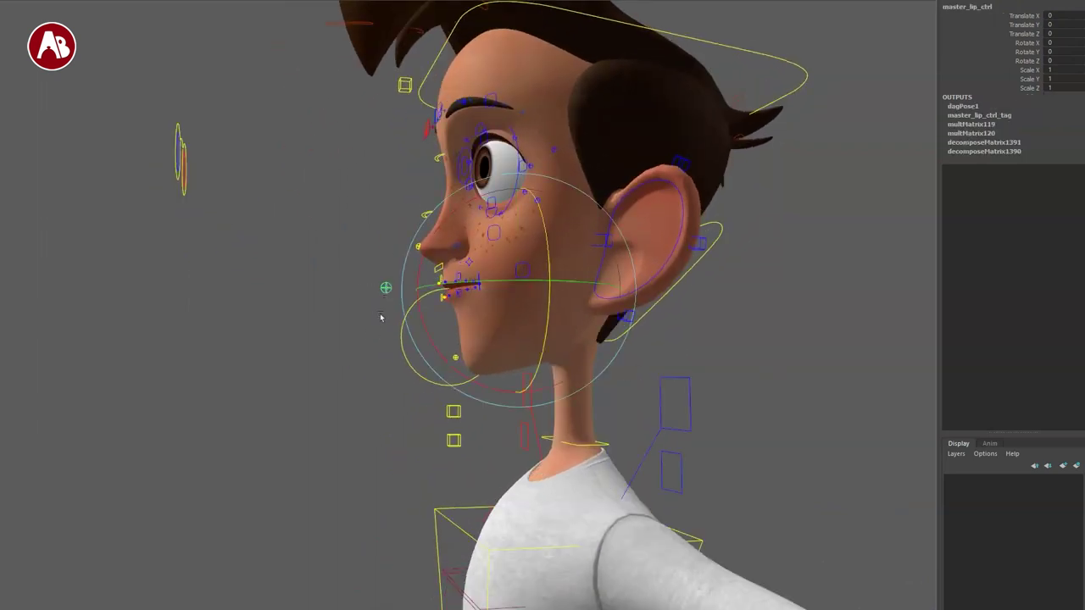
left_click_drag(436, 327, 454, 348)
key("ctrl+z")
- Examine the head's controls in wireframe display from several angles, and return to shaded textured display
key("q")
left_click_drag(405, 415, 511, 412, "alt")
key("4")
left_click_drag(394, 391, 557, 377, "alt")
mouse_move(557, 368)
middle_mouse_down("alt")
mouse_move(603, 597)
mouse_move(548, 559)
mouse_move(574, 497)
middle_mouse_up("alt")
right_click_drag(573, 496, 509, 416, "alt")
key("5")
mouse_move(503, 427)
left_mouse_down("alt")
mouse_move(436, 427)
mouse_move(426, 410)
left_mouse_up("alt")
key("6")
- Select the upper head squash-and-stretch control above the hair and inspect it
left_click_drag(514, 42, 561, 23)
left_click_drag(470, 245, 538, 241, "alt")
right_click_drag(538, 242, 512, 218, "alt")
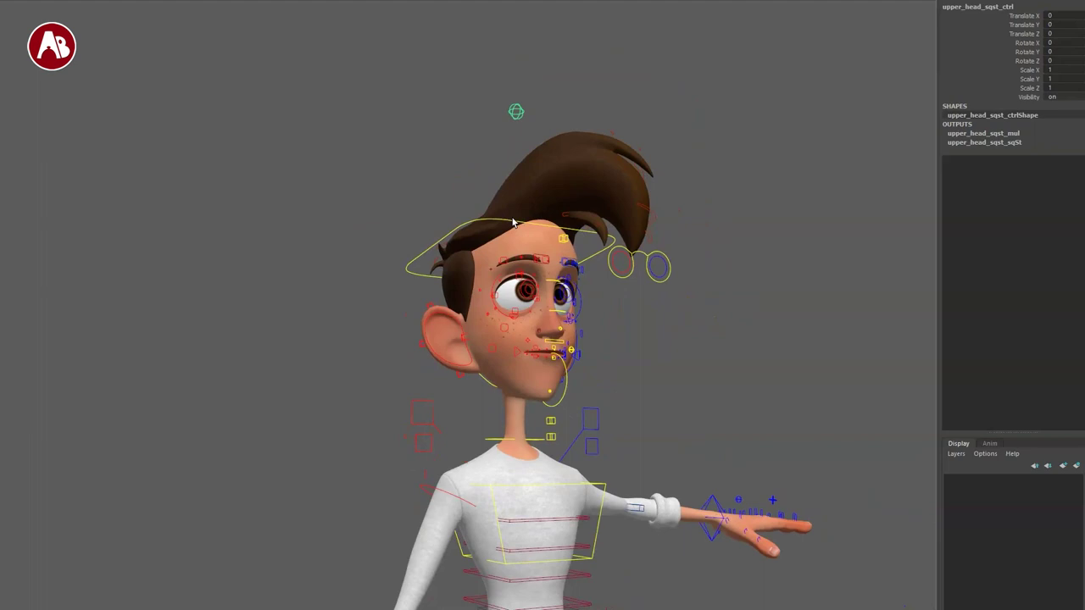
left_click(492, 104)
left_click_drag(554, 120, 551, 122)
left_click(500, 82)
- Select the master lip control in front of the mouth, inspect it from several angles, and clear the selection
left_click_drag(465, 354, 518, 351, "alt")
scroll(523, 355, "up", 2)
left_click(599, 371)
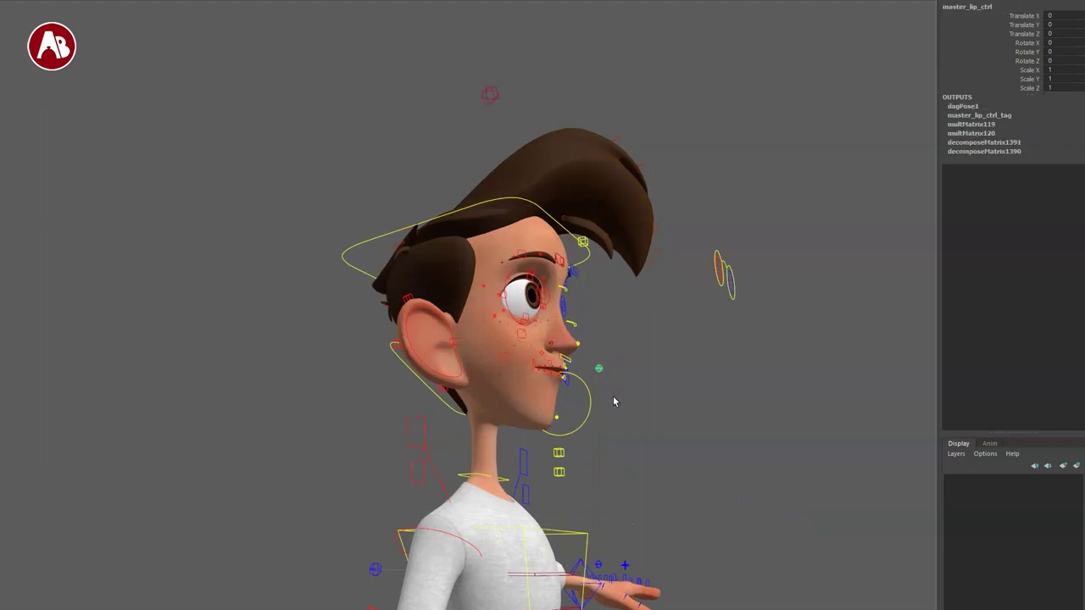
left_click_drag(593, 505, 498, 500, "alt")
middle_click_drag(421, 395, 386, 350, "alt")
scroll(388, 353, "up", 3)
left_click_drag(440, 448, 582, 470, "alt")
left_click(626, 365)
left_click(572, 454)
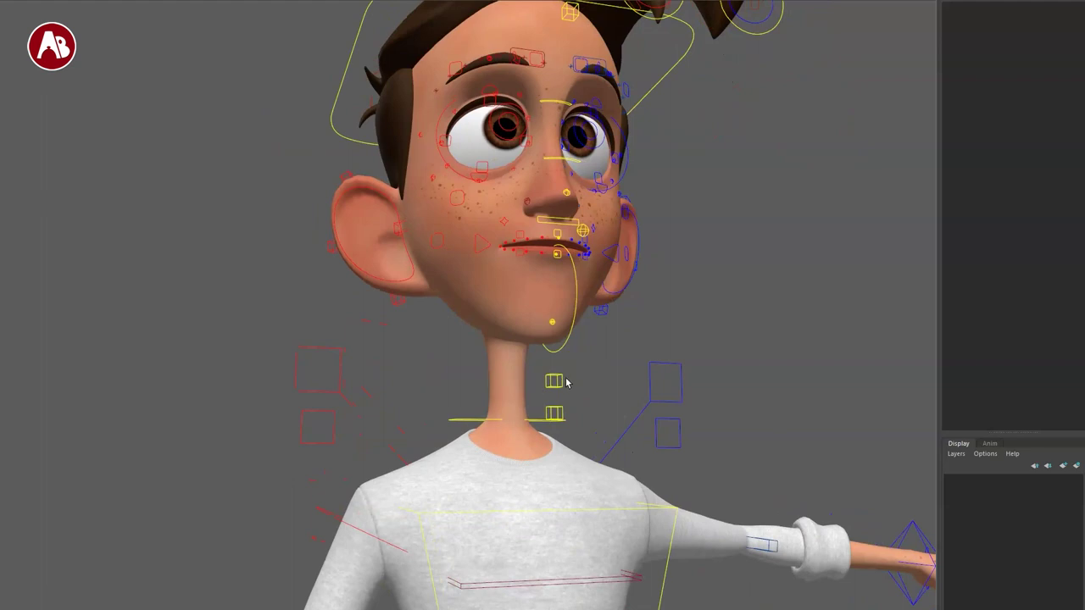
- Select the lower_head2_Ctrl control below the chin, and try moving and rotating the lower face
left_click(560, 381)
left_click_drag(560, 386, 525, 412, "alt")
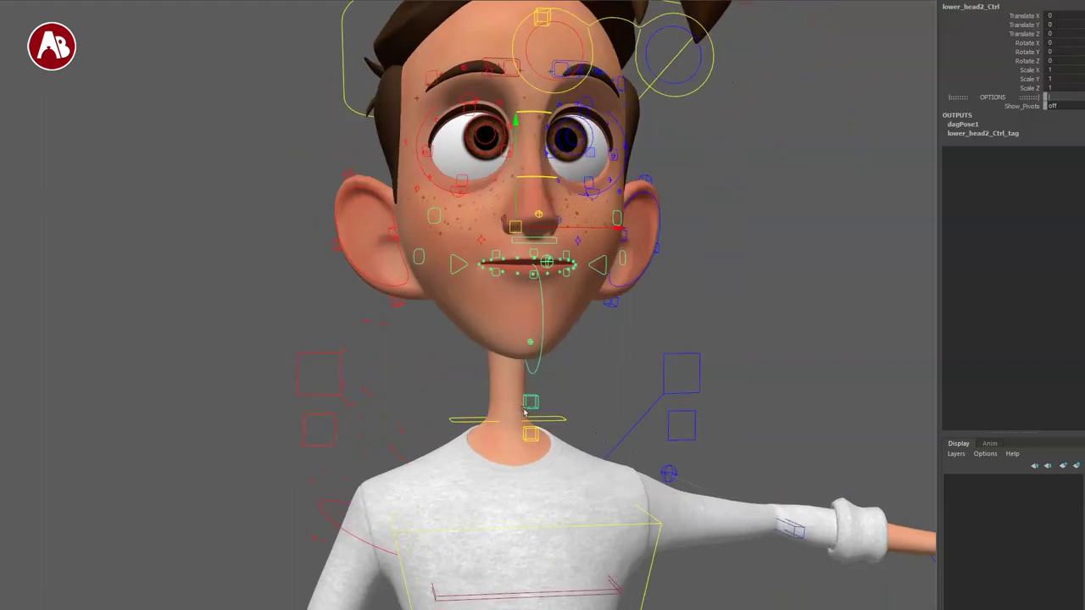
left_click_drag(515, 227, 489, 293)
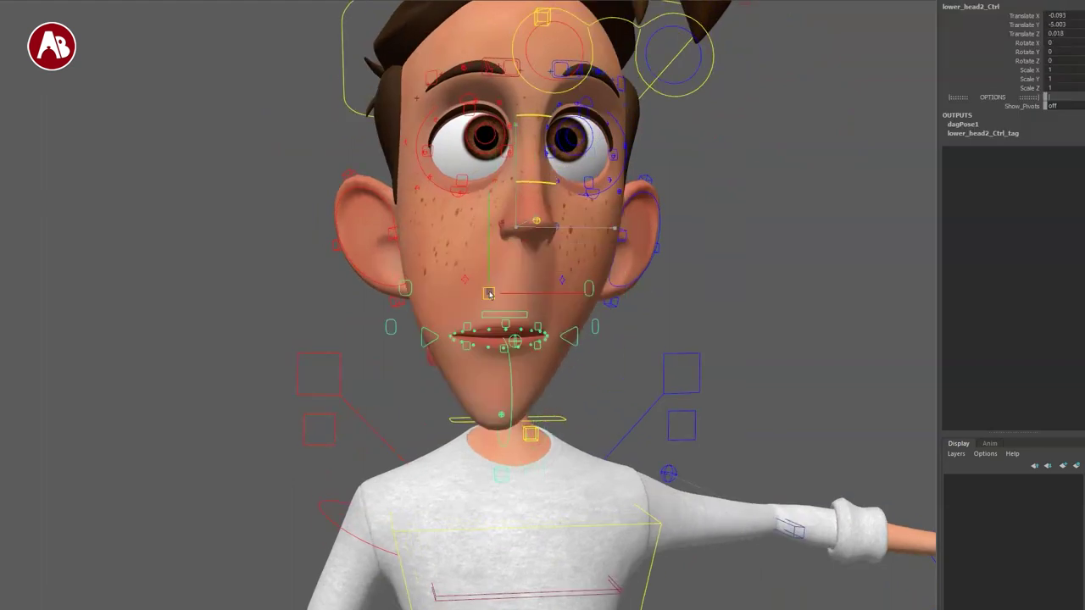
left_click_drag(537, 249, 541, 231)
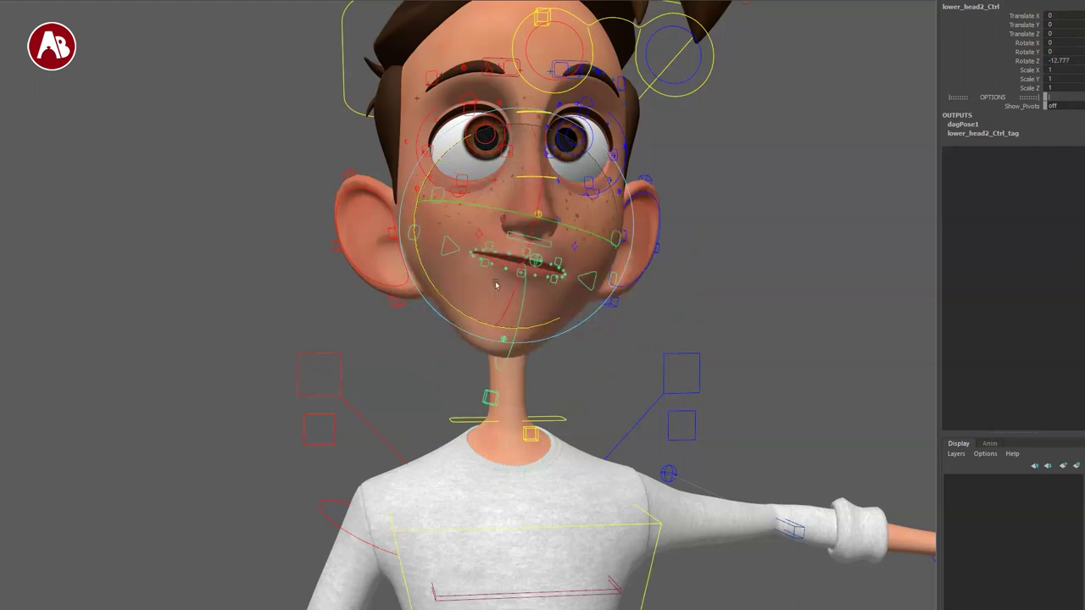
- Select the other lower head control at the base of the neck, try manipulating it, and undo the changes
left_click(534, 439)
left_click_drag(438, 248, 462, 256)
key("ctrl+z")
left_click_drag(476, 324, 573, 381)
key("ctrl+z")
- Select the jaw control, try rotating it, and undo the rotation
right_click_drag(586, 386, 647, 386, "alt")
middle_click_drag(647, 385, 567, 453, "alt")
left_click(628, 385)
mouse_move(515, 329)
left_mouse_down()
mouse_move(510, 351)
mouse_move(516, 322)
left_mouse_up()
key("ctrl+z")
key("q")
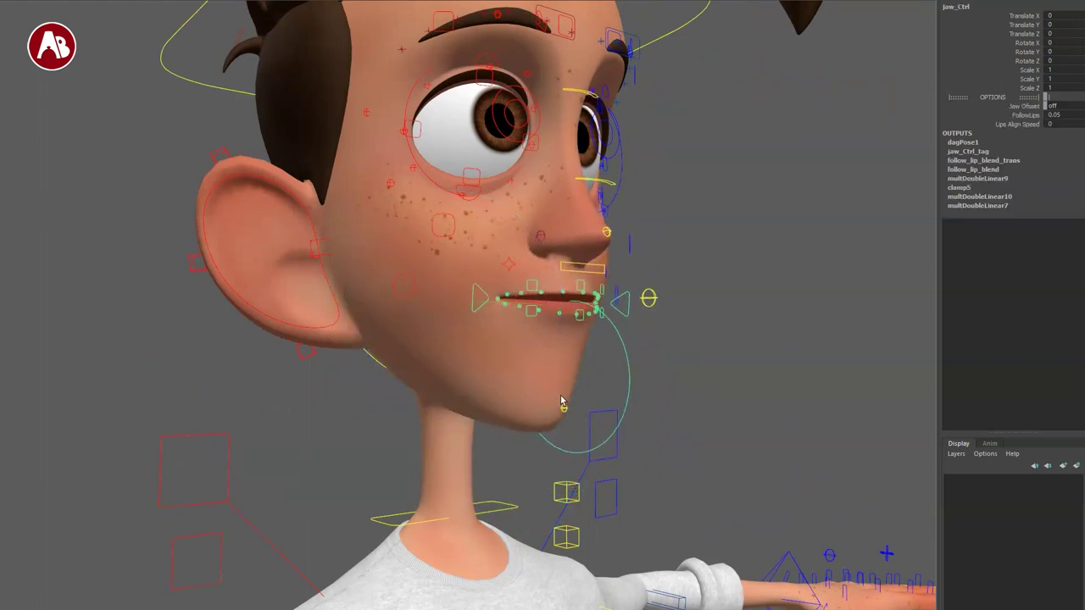
- Select the chin control, try moving and scaling it, and undo the changes
left_click(564, 409)
left_click_drag(526, 372, 562, 488)
key("ctrl+z")
key("r")
key("ctrl+z")
key("ctrl+z")
- Inspect lower_head2_Ctrl and its Show_Pivots option in wireframe display, and select its parent lower_head_Ctrl in shaded display
left_click(566, 483)
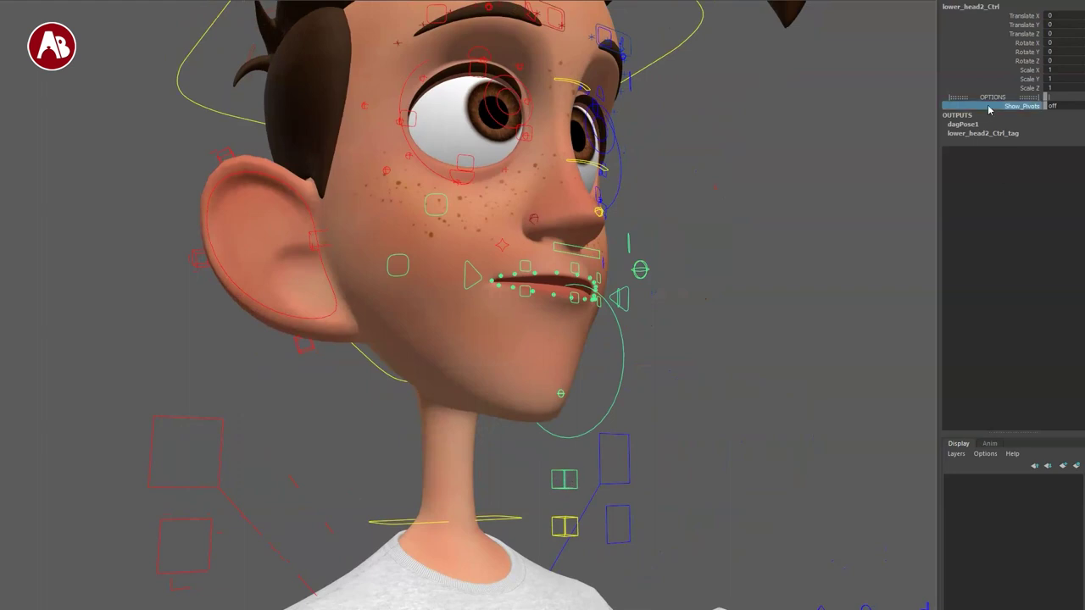
key("4")
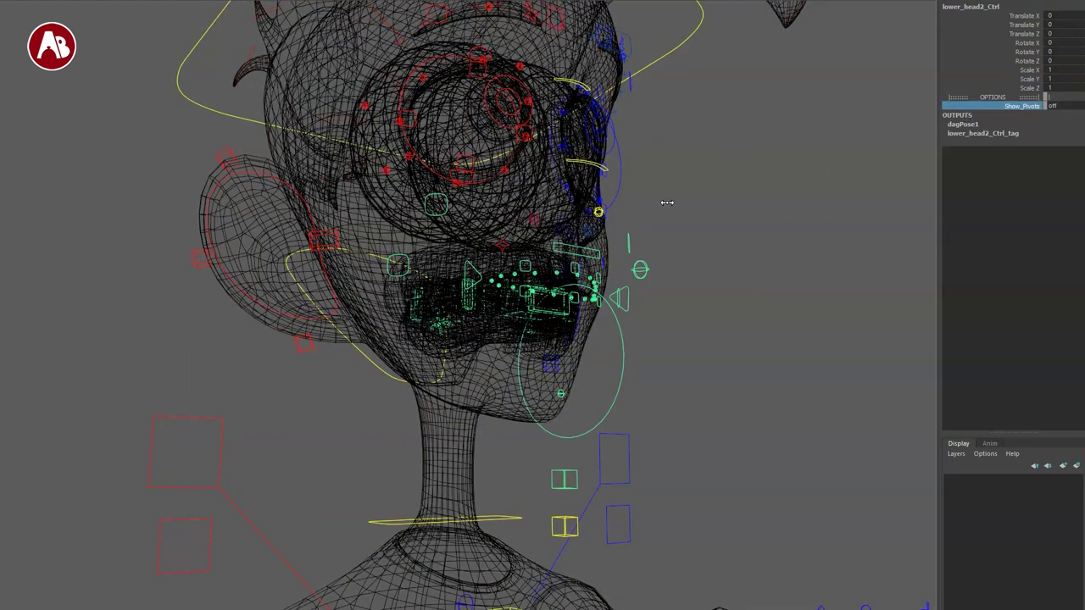
key("ctrl+z")
key("Up")
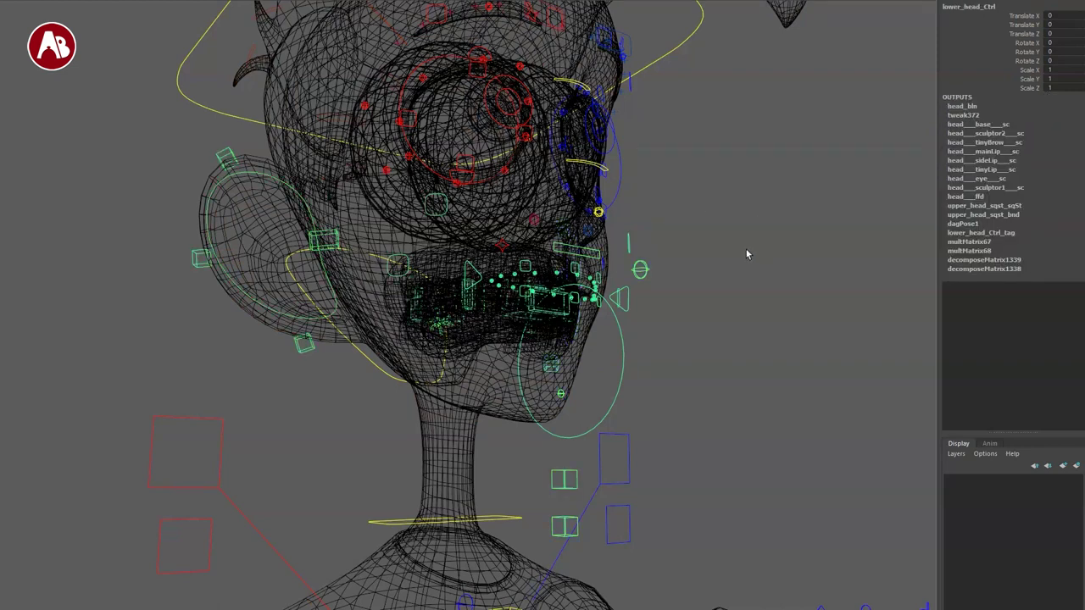
key("5")
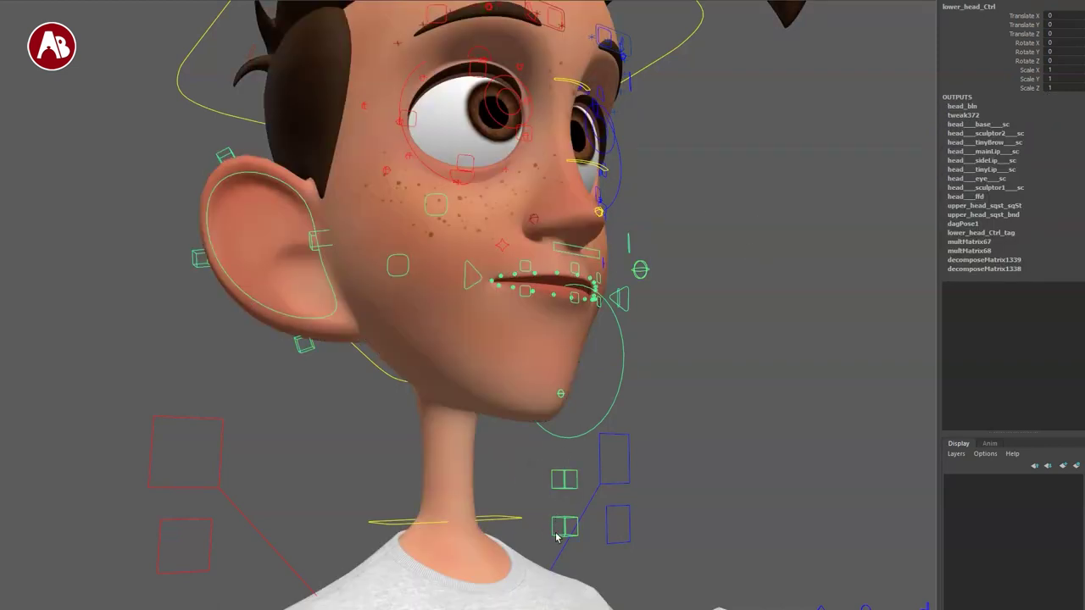
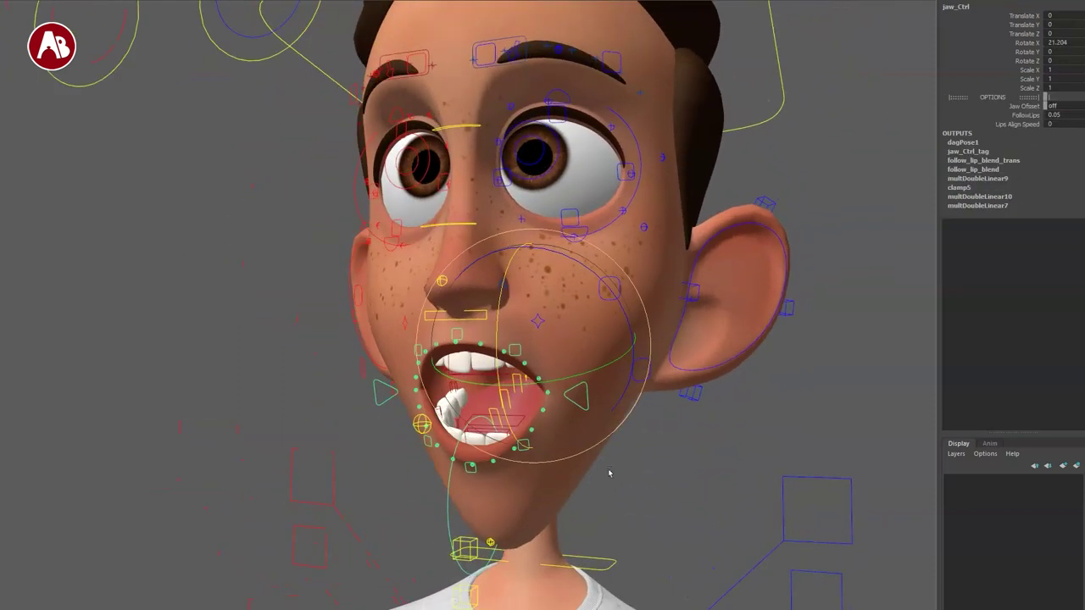
- Rotate jaw_Ctrl to open the mouth to about 26.7 in Rotate X
left_click_drag(496, 336, 518, 372)
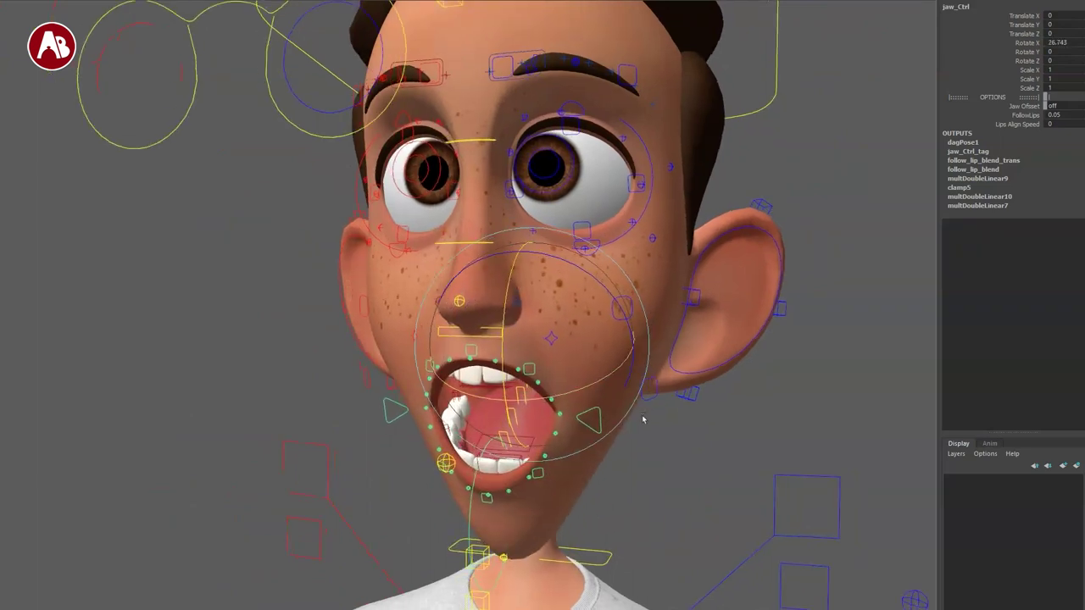
middle_click_drag(668, 351, 677, 318, "alt")
left_click_drag(839, 300, 848, 295, "alt")
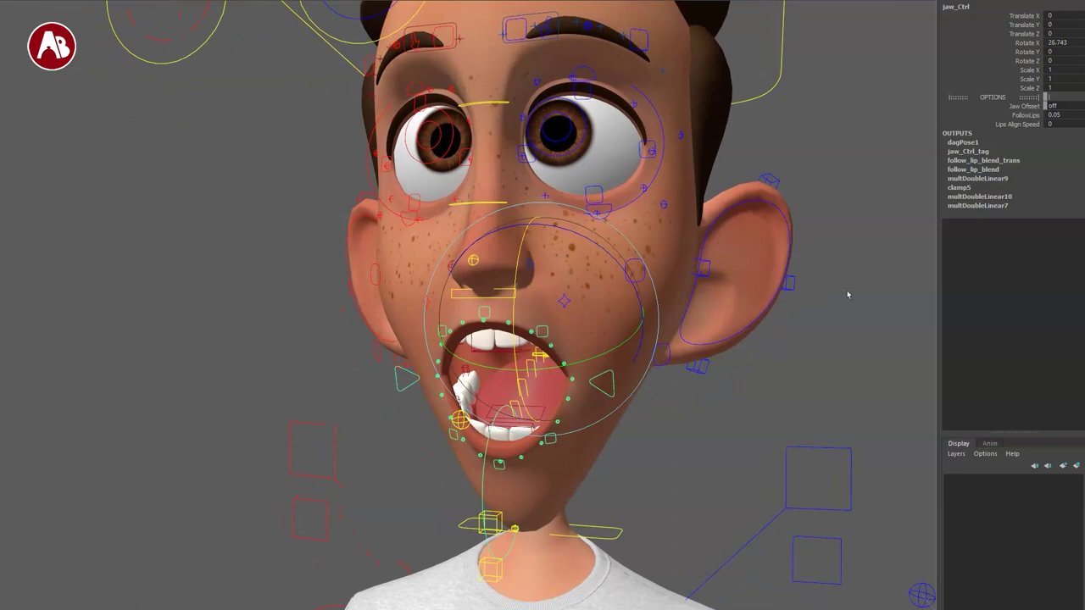
- Turn on Jaw Offset, try rotating, moving and scaling jawOffset_ctrl, and undo the changes
left_click(986, 107)
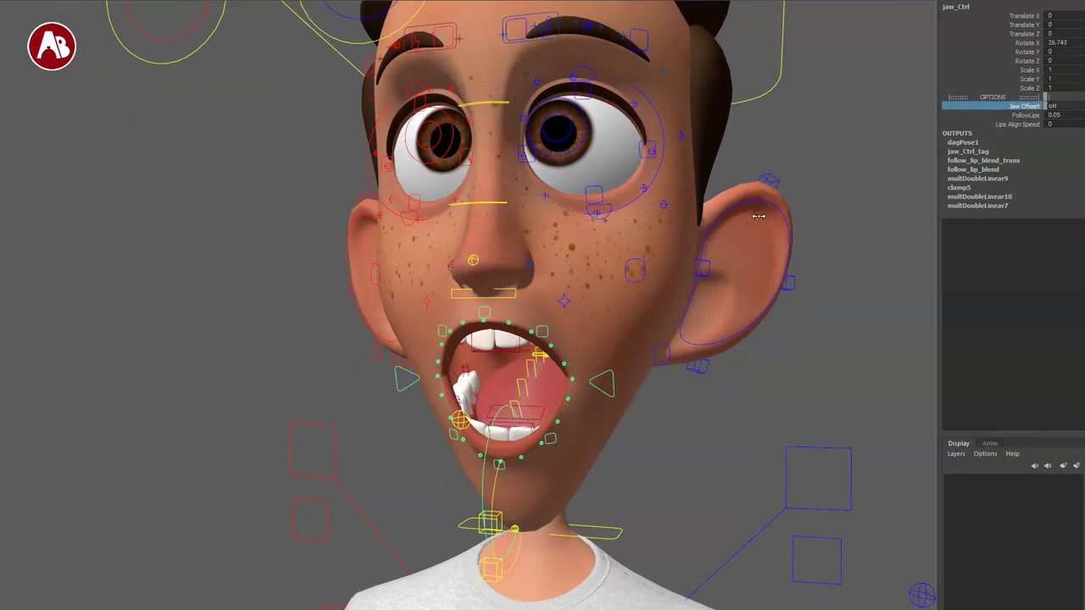
left_click(492, 498)
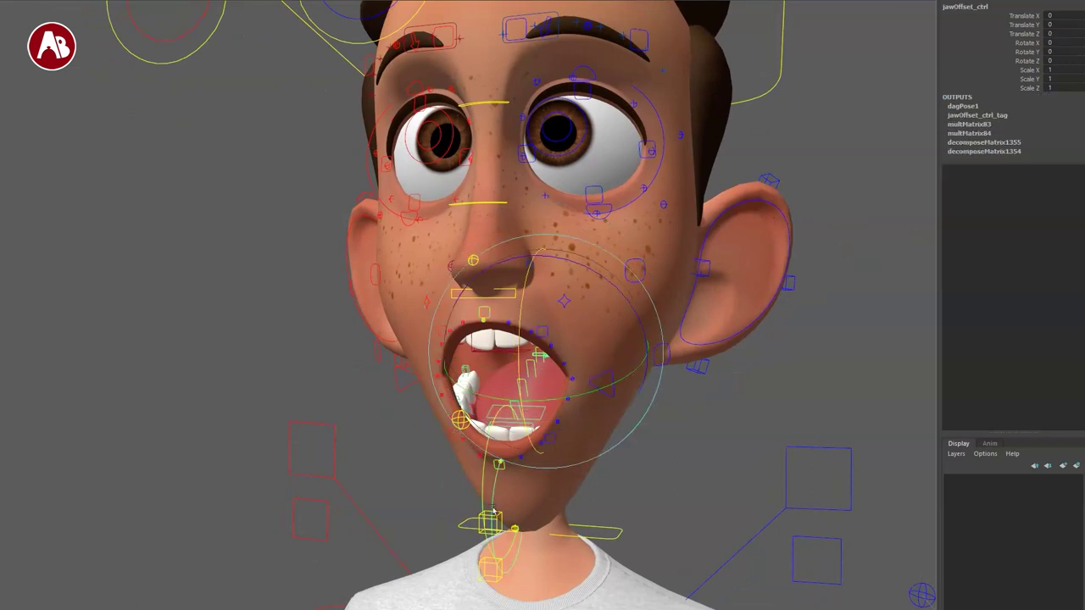
left_click_drag(607, 278, 566, 283)
key("w")
left_click_drag(546, 355, 548, 385)
key("e")
key("r")
middle_click_drag(655, 373, 639, 390)
key("ctrl+z")
key("ctrl+z")
key("ctrl+z")
key("ctrl+z")
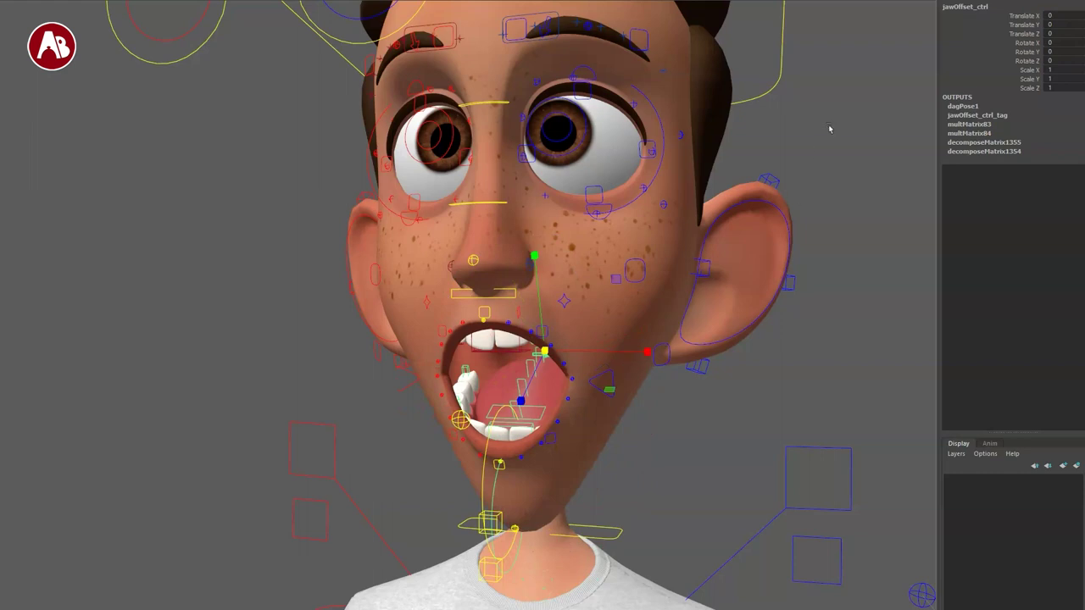
key("ctrl+z")
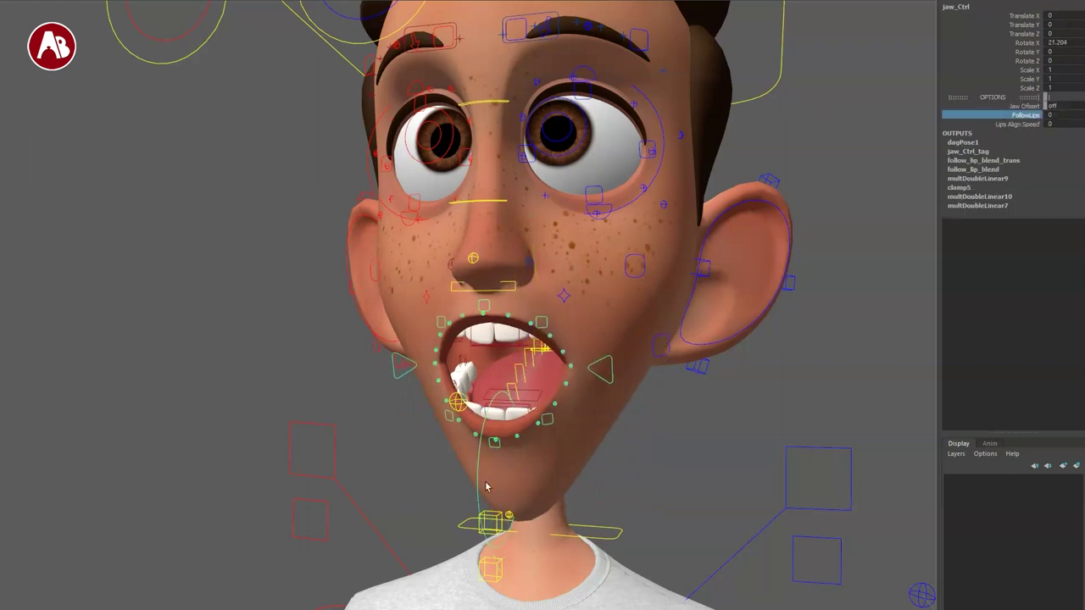
- Rotate jaw_Ctrl open to about 35.9 in Rotate X and raise FollowLips to 1
key("e")
left_click_drag(515, 294, 554, 332)
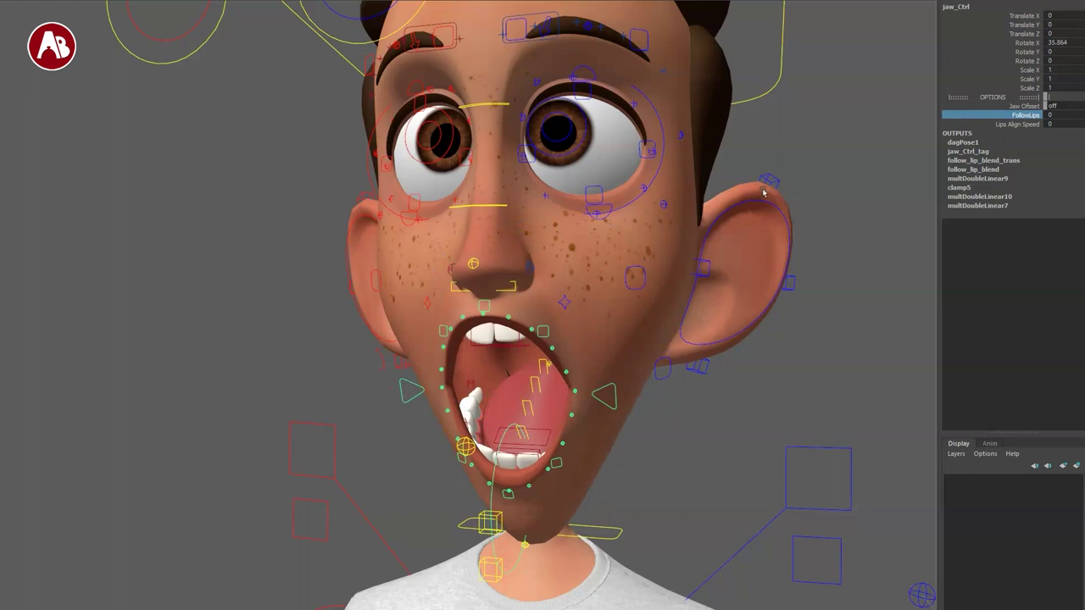
middle_click_drag(762, 193, 881, 206)
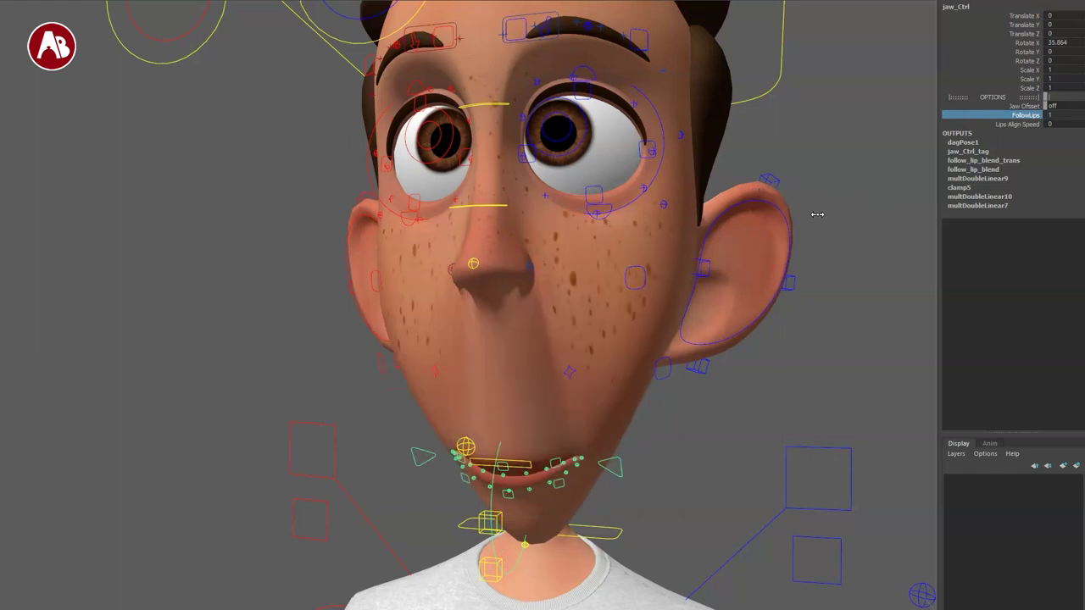
- Return FollowLips to 0, try rotating the jaw towards closed, and undo the rotation
left_click_drag(514, 331, 538, 329)
middle_click_drag(537, 329, 549, 271)
middle_click_drag(556, 348, 539, 322)
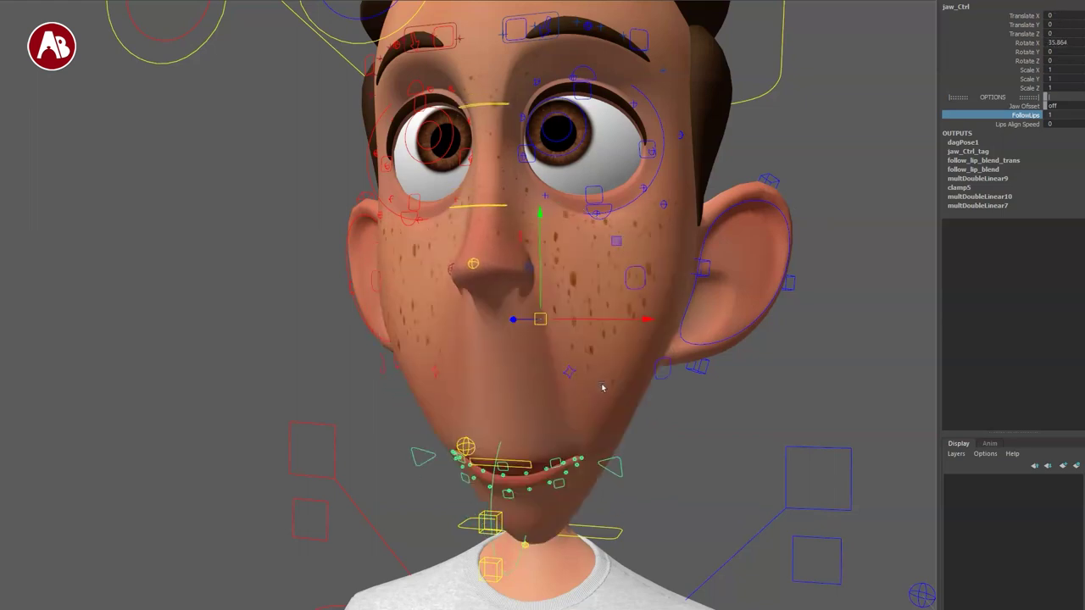
middle_click_drag(603, 387, 597, 381)
left_click_drag(512, 366, 525, 318)
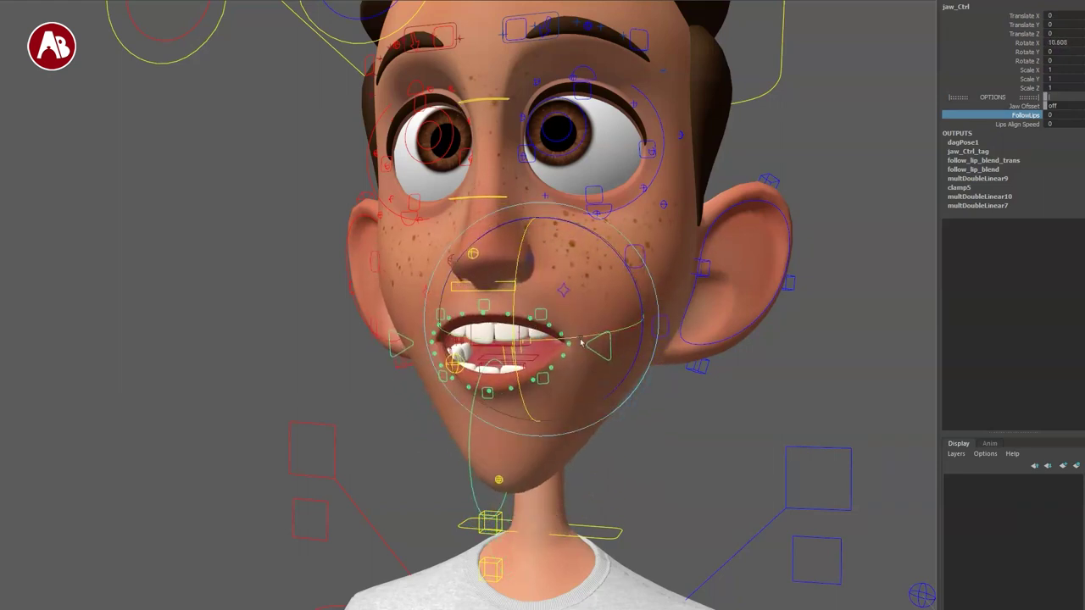
key("ctrl+z")
- Try the jaw control's Lips Align Speed option, undo it, and rotate the jaw to about 17.5 in X
left_click(979, 125)
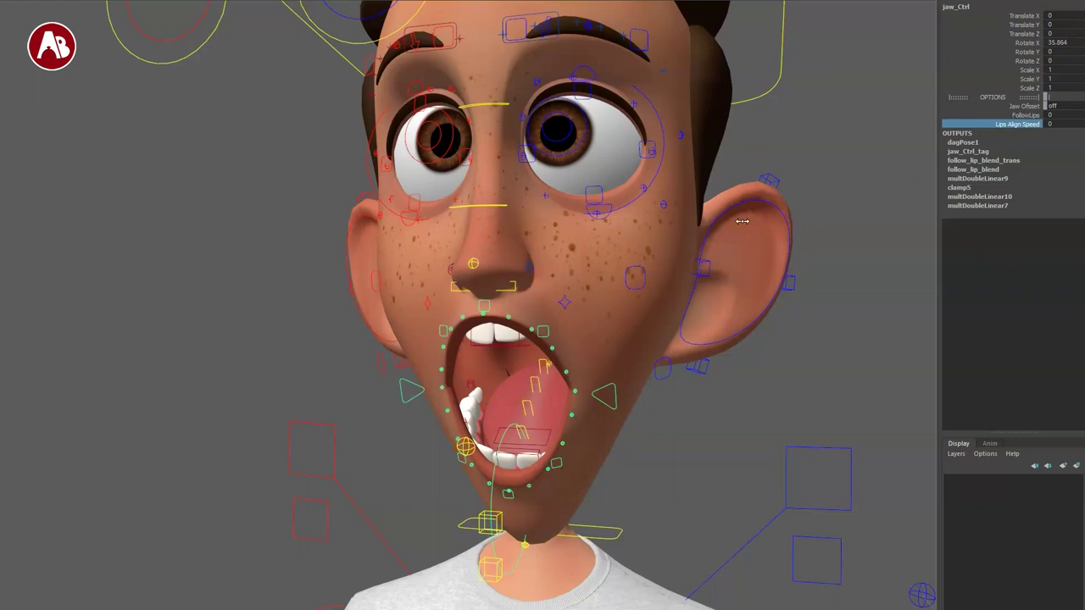
key("ctrl+z")
left_click_drag(467, 461, 491, 469, "alt")
mouse_move(523, 389)
left_mouse_down()
mouse_move(519, 341)
mouse_move(525, 386)
left_mouse_up()
key("q")
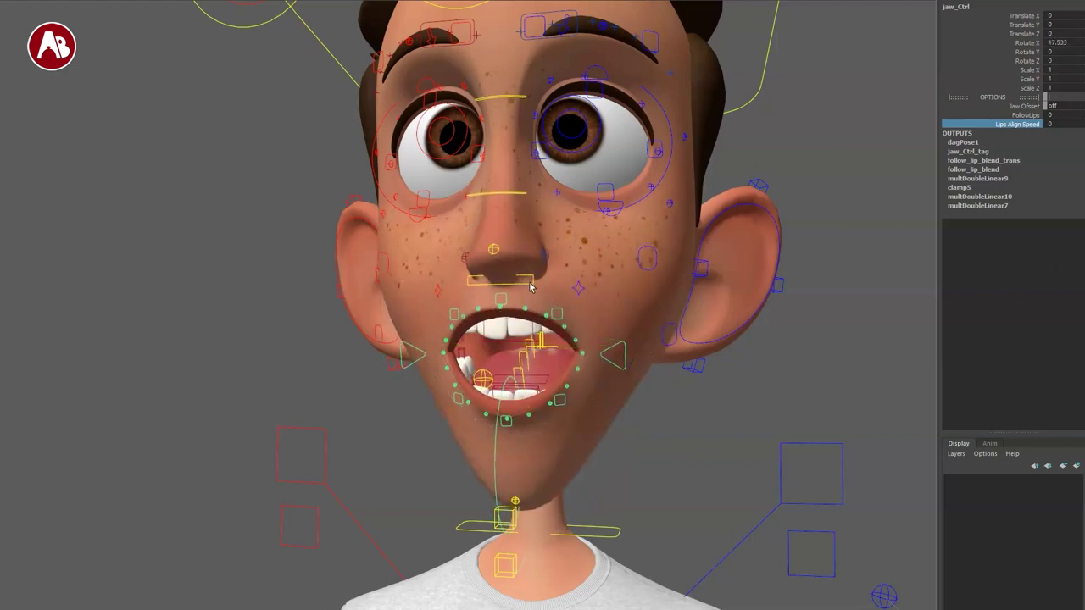
- Select the rectangular control beneath the nose, try manipulating it, and undo the change
left_click(529, 283)
mouse_move(538, 327)
left_mouse_down()
mouse_move(534, 346)
mouse_move(536, 306)
left_mouse_up()
key("ctrl+z")
key("q")
- Select sneer_Ctrl at the nose tip and try moving it in several directions
left_click(493, 249)
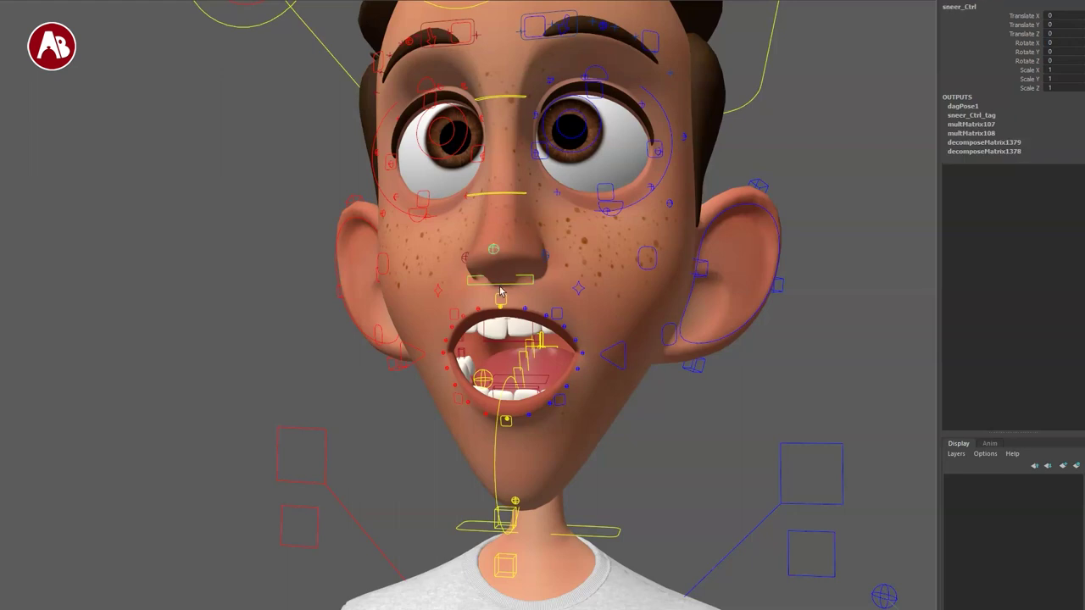
key("e")
key("w")
left_click_drag(494, 250, 483, 260)
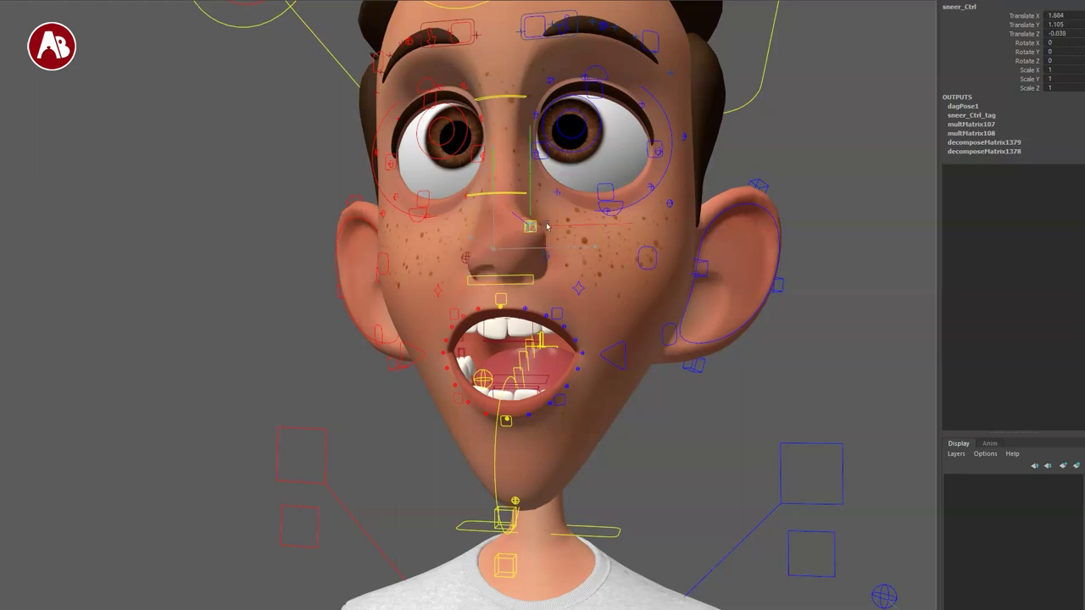
left_click_drag(501, 196, 504, 275)
- Select the curved control midway down the nose, try manipulating it, and undo the changes
left_click(501, 195)
left_click_drag(531, 199, 533, 201)
key("ctrl+z")
mouse_move(593, 256)
left_mouse_down()
mouse_move(585, 278)
mouse_move(594, 251)
left_mouse_up()
key("ctrl+z")
key("q")
- Select nose_bridge_Ctrl between the eyes, try rotating it, and undo the rotation
left_click(515, 102)
left_click(511, 97)
key("e")
mouse_move(561, 176)
left_mouse_down()
mouse_move(509, 196)
mouse_move(566, 172)
left_mouse_up()
key("ctrl+z")
key("q")
- Select C_up_lip_ctrl above the upper lip, try manipulating it, and undo the change
left_click_drag(515, 360, 506, 332, "alt")
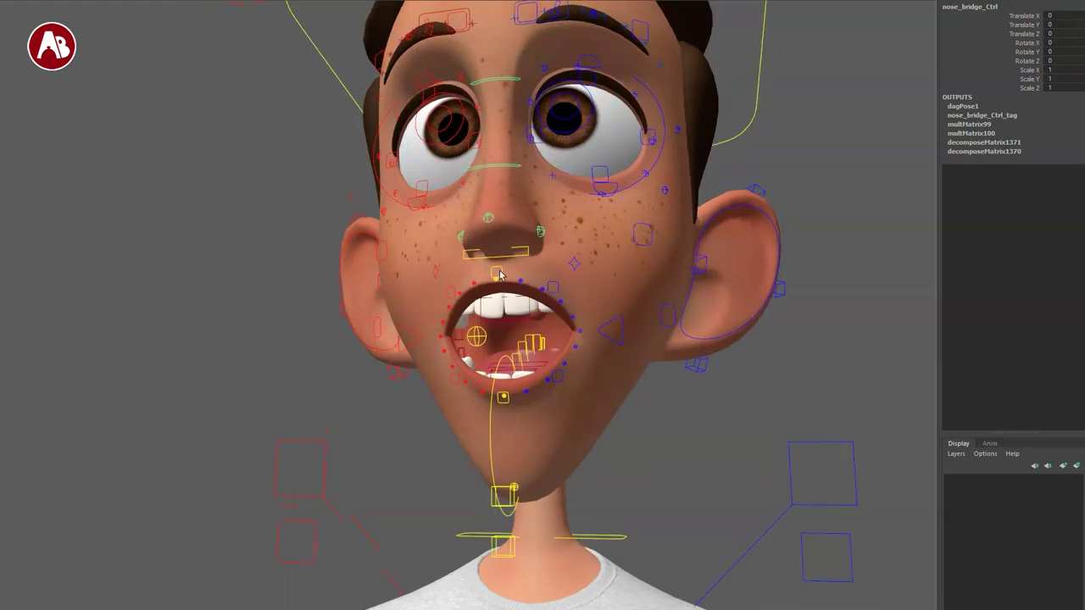
left_click(497, 273)
left_click_drag(523, 257, 534, 255)
key("ctrl+z")
key("q")
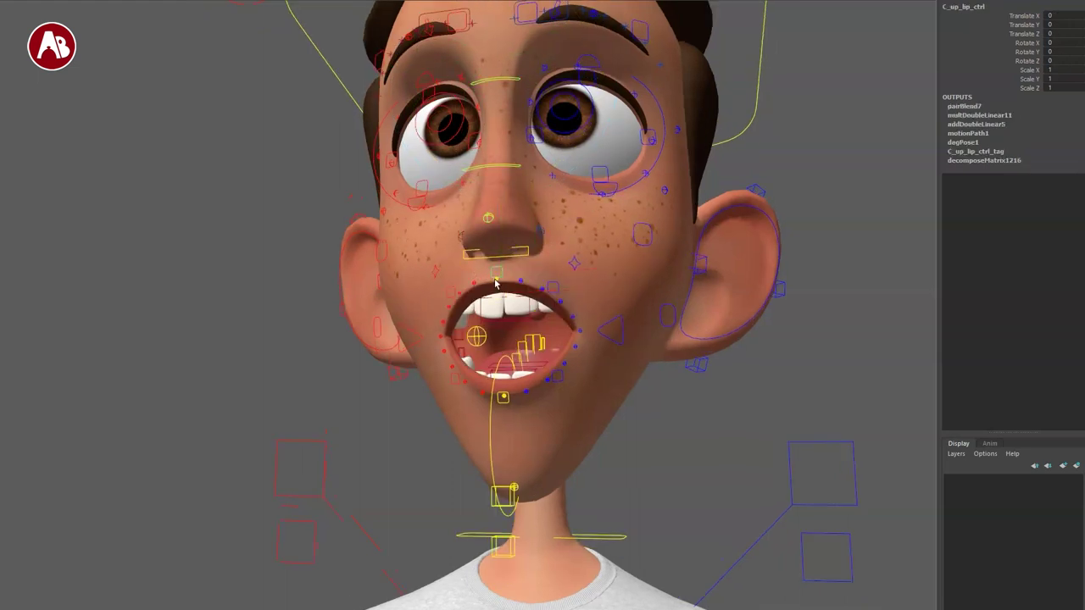
- Examine the tiny controls along the upper lip and select L_up_lip_ctrl
left_click(498, 297)
left_click(497, 284)
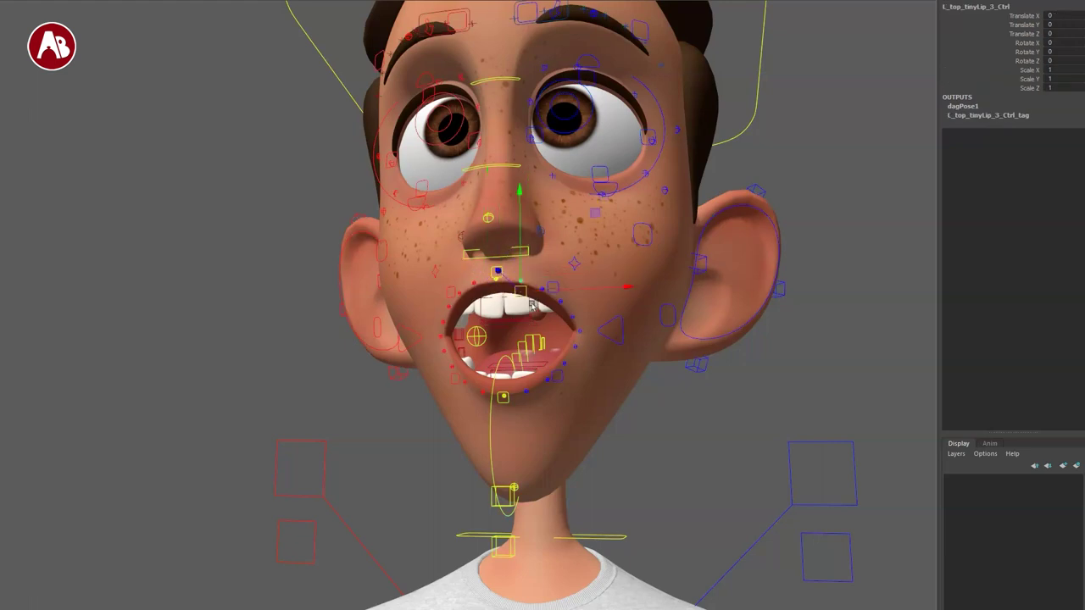
left_click(551, 288)
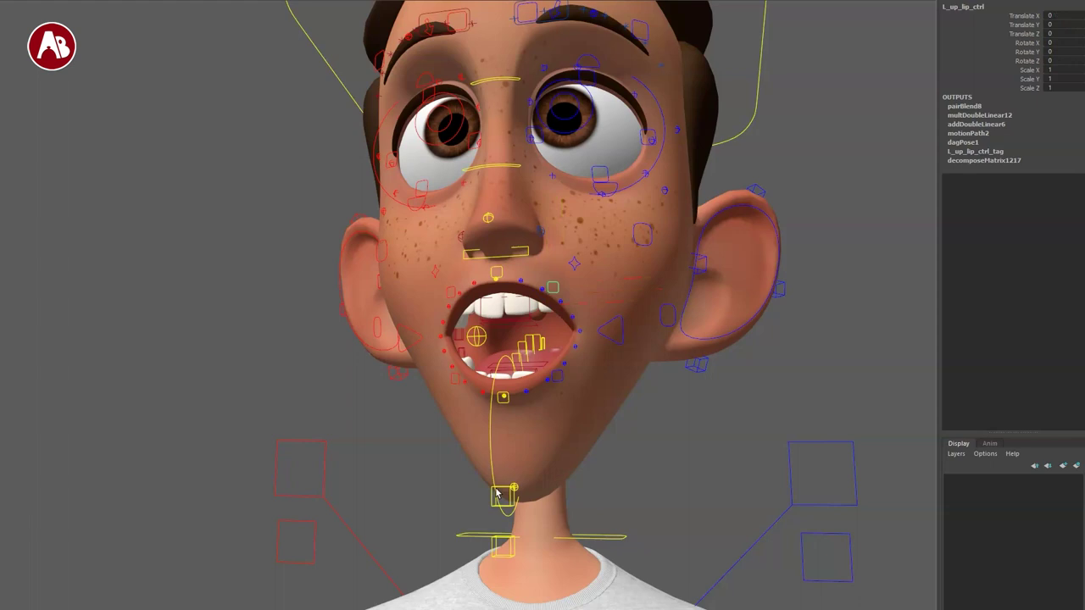
- Select C_dwn_lip_ctrl, try moving the centre of the lower lip, and undo the move
left_click_drag(497, 493, 455, 527, "alt")
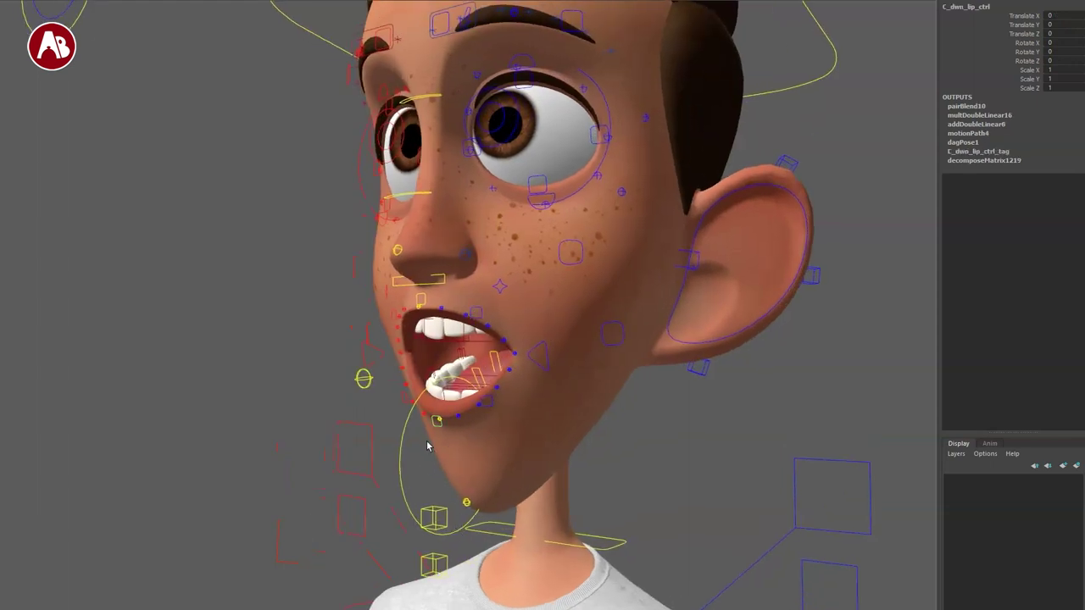
left_click_drag(446, 404, 432, 422)
key("ctrl+z")
- Select master_lip_ctrl in front of the mouth, try manipulating the whole mouth, and undo the change
left_click(366, 381)
mouse_move(495, 342)
left_mouse_down()
mouse_move(495, 323)
mouse_move(508, 334)
mouse_move(490, 321)
mouse_move(489, 334)
left_mouse_up()
key("ctrl+z")
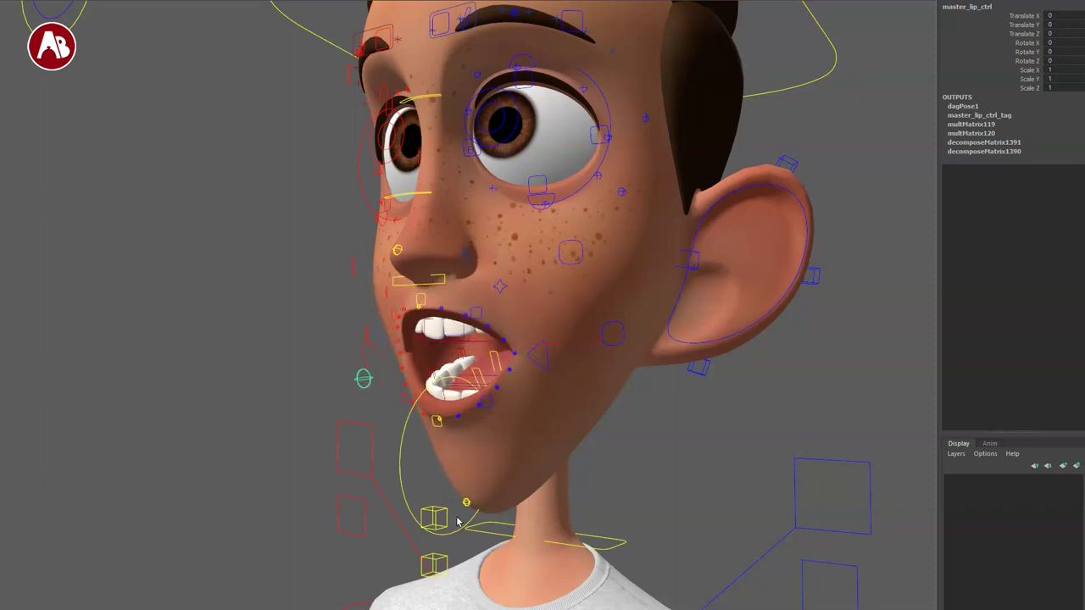
- Select jaw_Ctrl and rotate it to close the mouth, to about -6.5 in Rotate X
left_click(403, 459)
left_click_drag(419, 476, 470, 464, "alt")
key("e")
left_click_drag(535, 354, 529, 249)
middle_click_drag(535, 255, 538, 261)
key("q")
left_click_drag(536, 398, 572, 405, "alt")
scroll(480, 408, "down", 3)
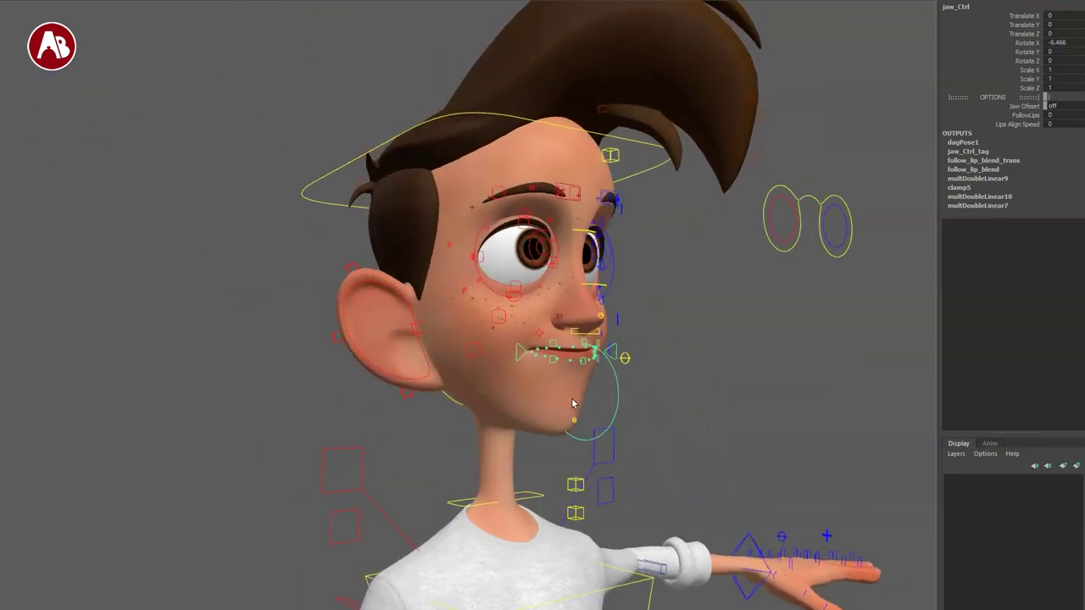
- Rotate the jaw control to open the mouth again and select C_dwn_lip_ctrl
middle_click_drag(572, 404, 500, 382, "alt")
scroll(501, 382, "up", 3)
left_click_drag(482, 395, 489, 329, "alt")
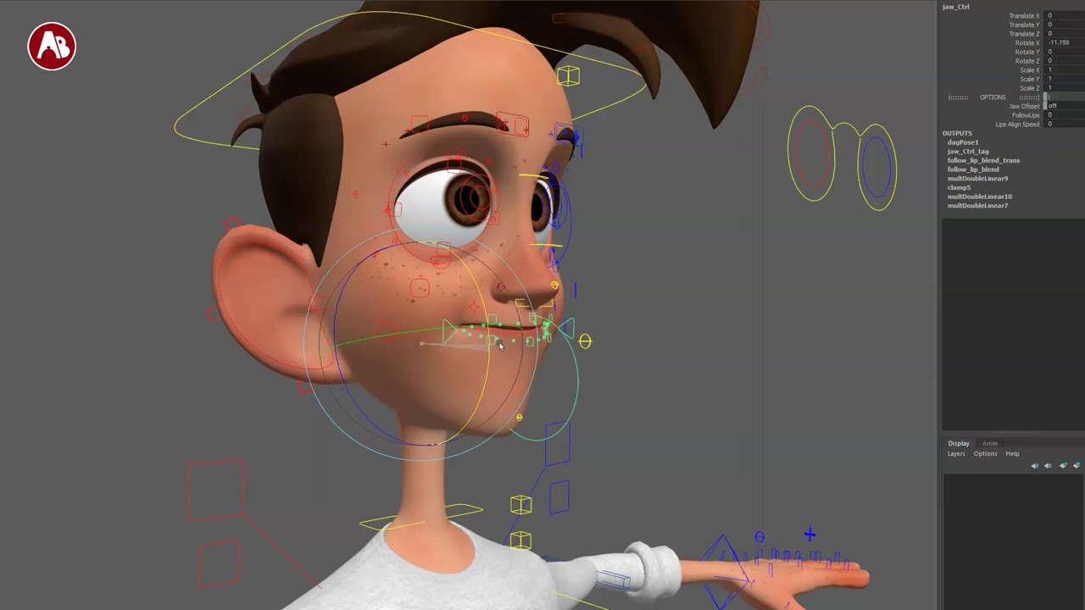
left_click_drag(522, 386, 520, 423)
left_click(579, 404)
left_click(517, 428)
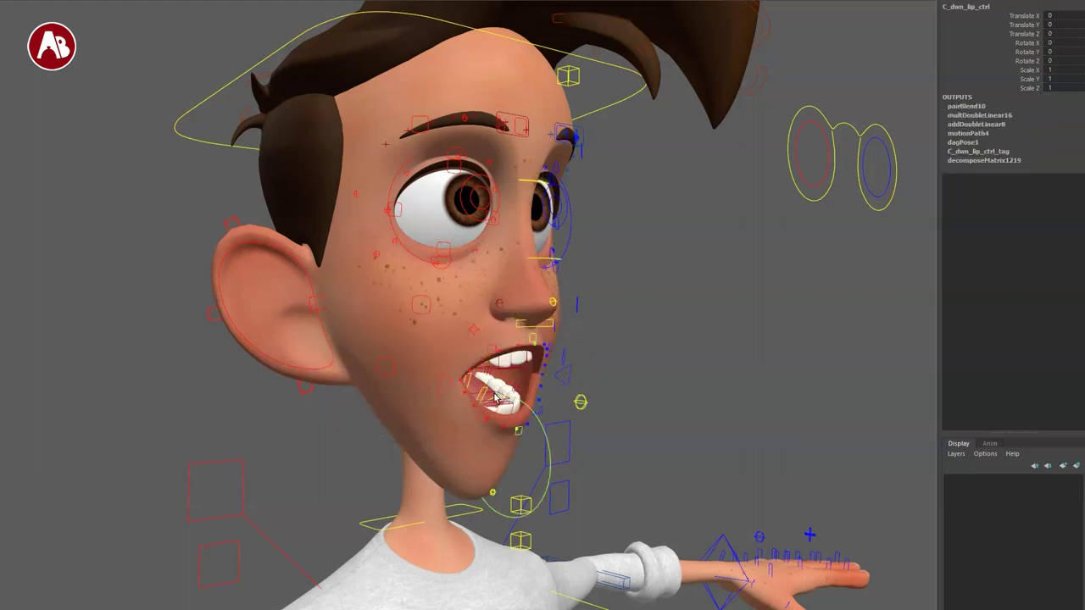
- Select the character's left lip corner control and pull it outward and upward
right_click_drag(518, 428, 589, 500, "alt")
middle_click_drag(589, 500, 524, 405, "alt")
left_click_drag(525, 405, 514, 380, "alt")
right_click_drag(514, 380, 621, 398, "alt")
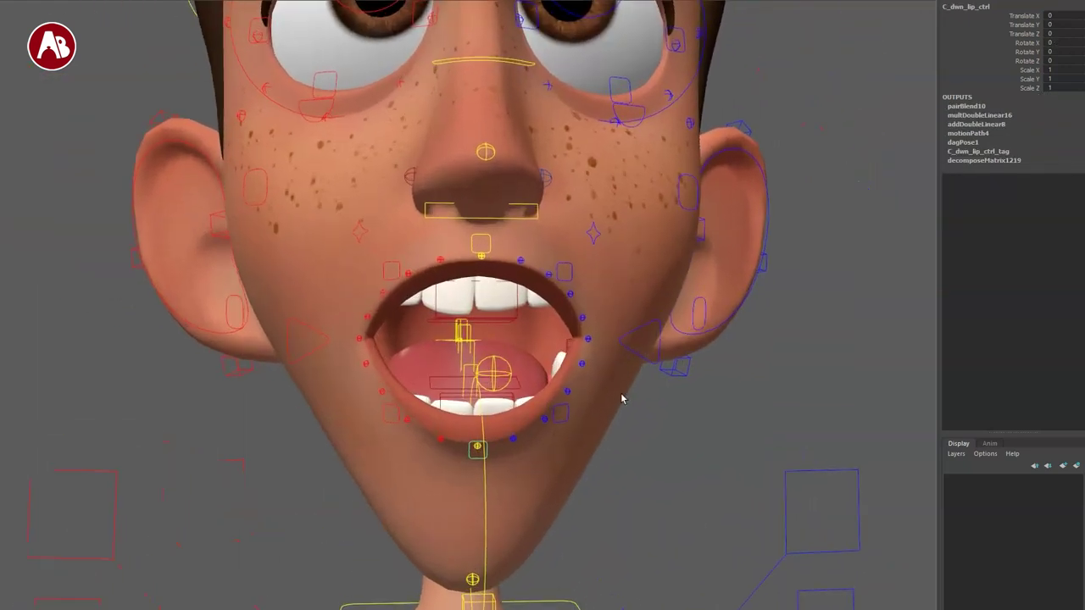
left_click(629, 353)
left_click_drag(574, 336, 667, 277)
- Select the character's right lip corner control and pull it outward and upward
left_click(289, 360)
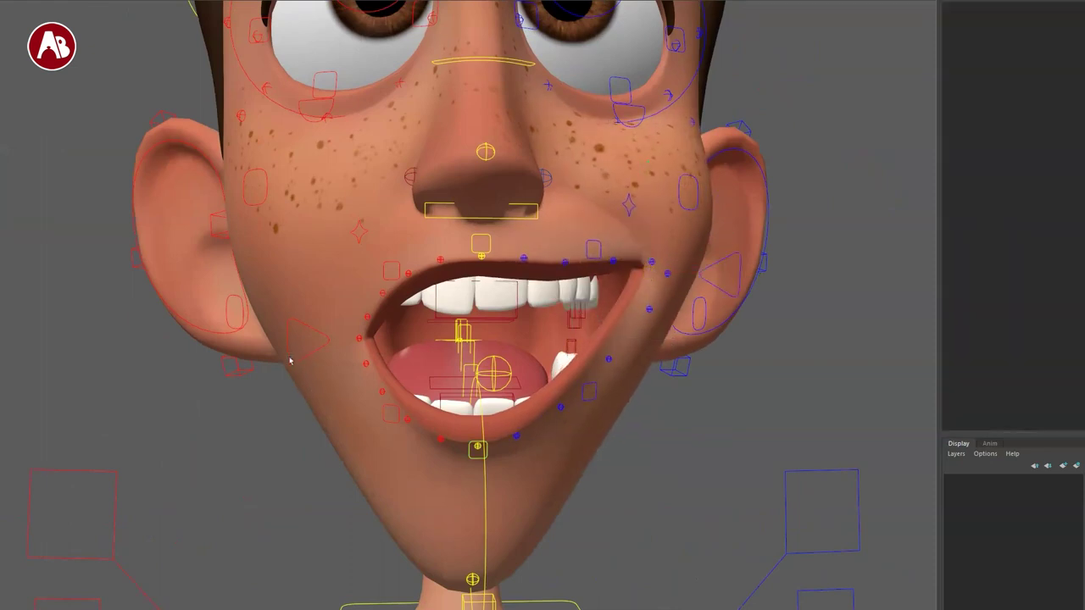
left_click(292, 342)
left_click_drag(336, 316, 262, 232)
- Try moving the right lip corner down while viewing it from different angles, and undo all the lip corner moves
left_click_drag(273, 267, 252, 186, "alt")
left_click_drag(542, 309, 288, 262, "alt")
left_click_drag(330, 217, 332, 339)
left_click_drag(585, 407, 394, 414, "alt")
key("ctrl+z")
key("ctrl+z")
key("ctrl+z")
key("ctrl+z")
key("ctrl+z")
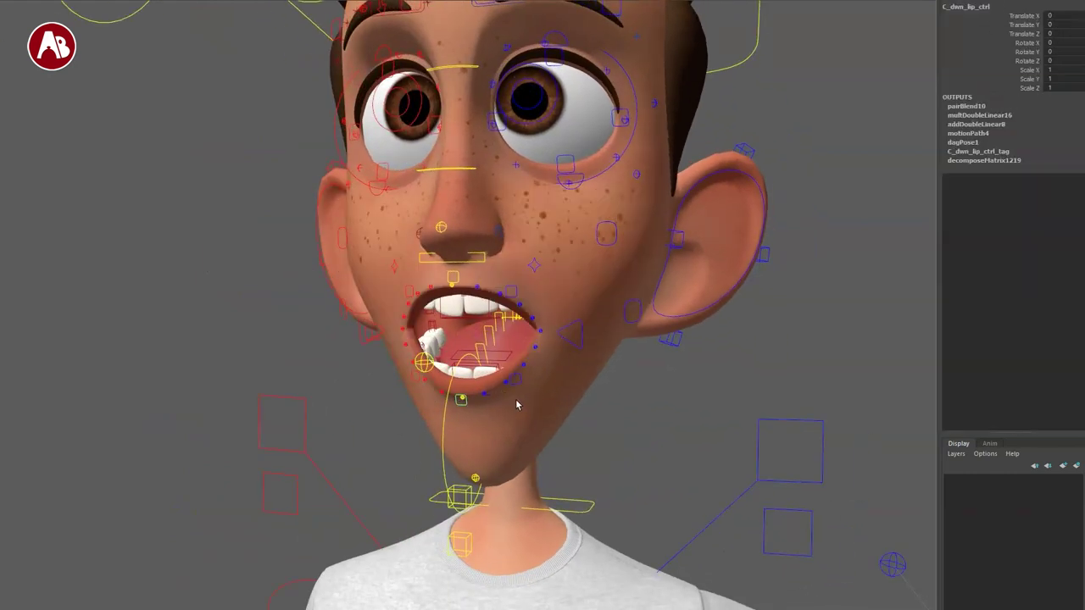
- Select the character's left lip corner control and turn on its Extra Ctrl option
right_click_drag(516, 404, 605, 379, "alt")
left_click(599, 331)
mouse_move(558, 316)
left_mouse_down()
mouse_move(785, 344)
mouse_move(561, 323)
left_mouse_up()
left_click_drag(629, 426, 719, 401, "alt")
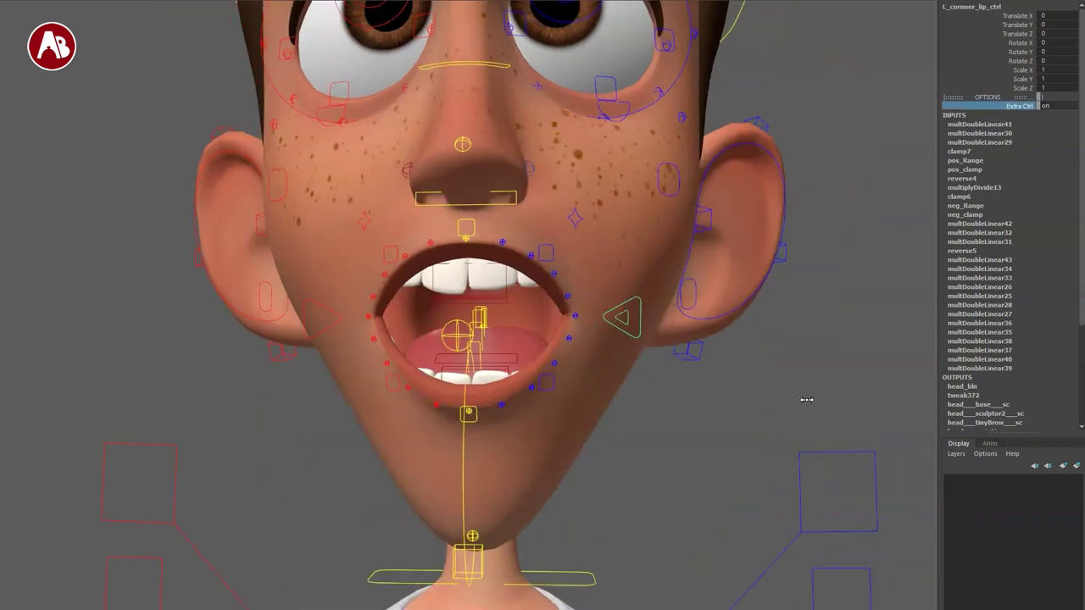
- Select the extra control inside the left lip corner control, try manipulating the mouth corner, and undo the changes
left_click(621, 322)
key("w")
left_click_drag(563, 316, 506, 339)
key("ctrl+z")
left_click(604, 319)
key("e")
key("ctrl+z")
key("q")
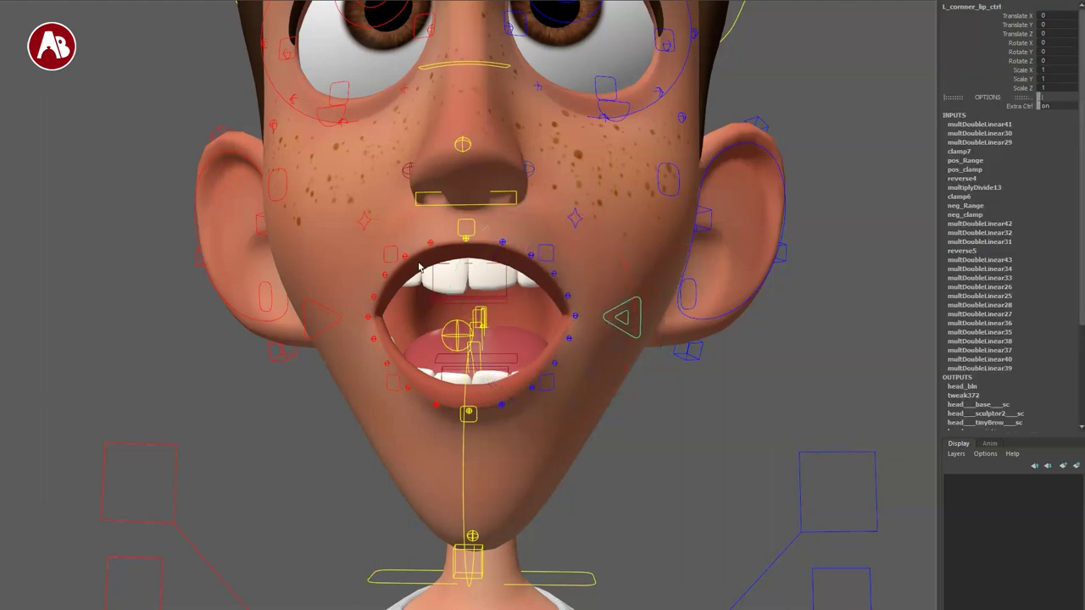
- Try rotating the upper-lip centre control C_up_lip_ctrl and undo the rotation
left_click(472, 235)
left_click(474, 228)
key("e")
mouse_move(467, 238)
left_mouse_down()
mouse_move(474, 186)
mouse_move(478, 273)
mouse_move(483, 235)
left_mouse_up()
key("ctrl+z")
key("q")
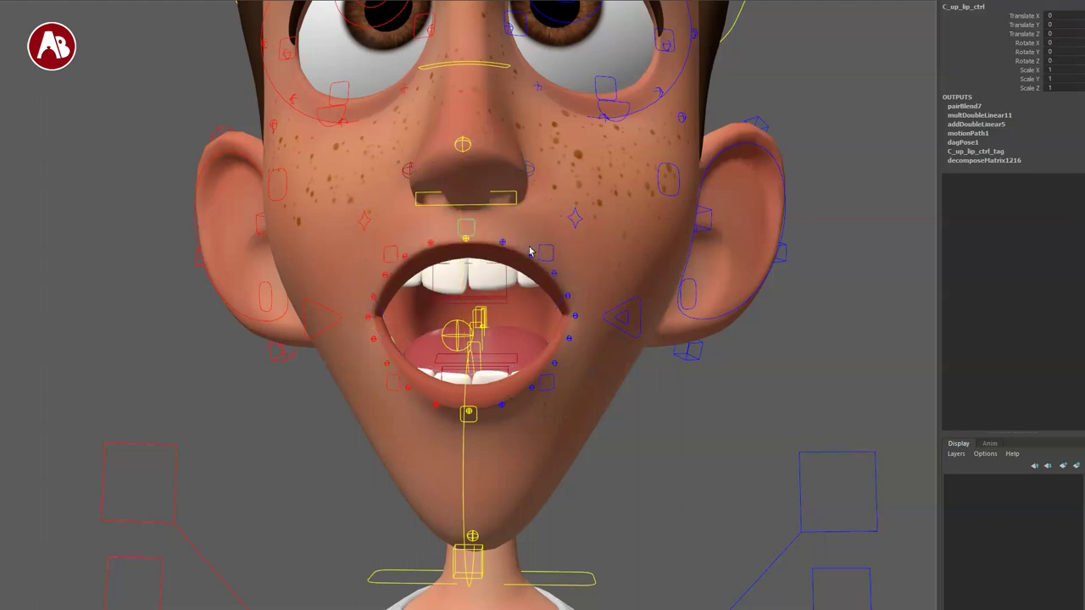
- Try moving and scaling the square control above the character's left upper lip, and undo both changes
left_click(531, 255)
key("w")
mouse_move(524, 266)
left_mouse_down()
mouse_move(523, 240)
mouse_move(589, 283)
mouse_move(507, 281)
mouse_move(532, 280)
left_mouse_up()
key("ctrl+z")
key("r")
key("ctrl+z")
key("q")
- Try moving the front upper-teeth control topTeeth_div1_Ctrl and undo each change
left_click_drag(417, 415, 334, 426, "alt")
right_click_drag(334, 426, 457, 449, "alt")
left_click_drag(422, 376, 427, 361, "alt")
left_click(383, 246)
left_click(382, 245)
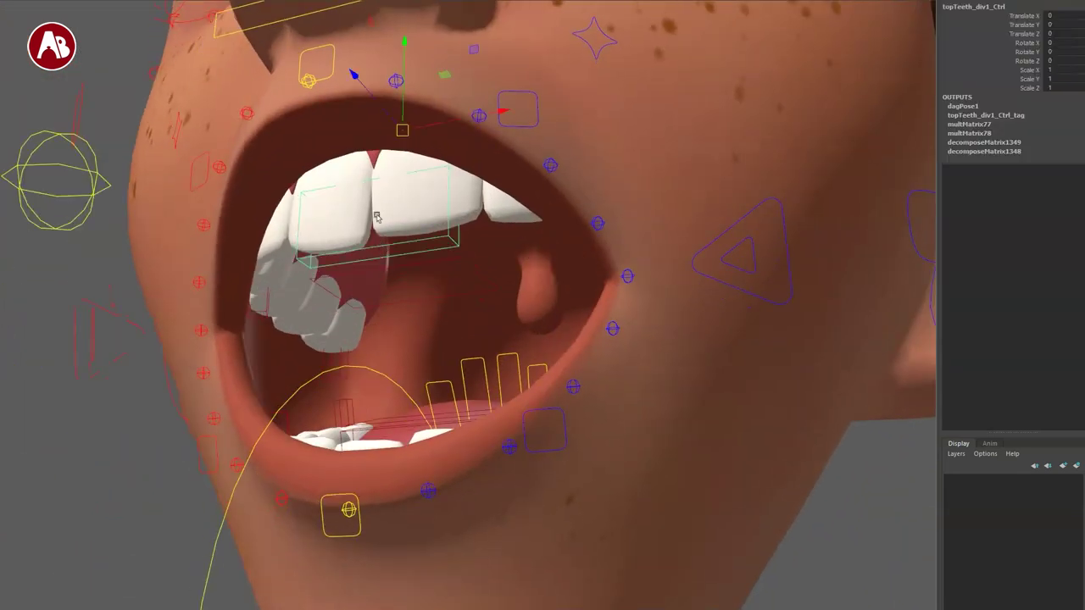
left_click_drag(395, 186, 394, 231)
key("ctrl+z")
mouse_move(402, 131)
left_mouse_down()
mouse_move(414, 157)
mouse_move(400, 100)
mouse_move(252, 95)
mouse_move(386, 154)
mouse_move(395, 173)
mouse_move(407, 123)
mouse_move(407, 203)
mouse_move(406, 144)
left_mouse_up()
key("ctrl+z")
left_click(414, 265)
key("ctrl+z")
- Rotate the tongue control tongue_5_Ctrl to a Rotate Z of about 5.294
left_click_drag(438, 384, 460, 408, "alt")
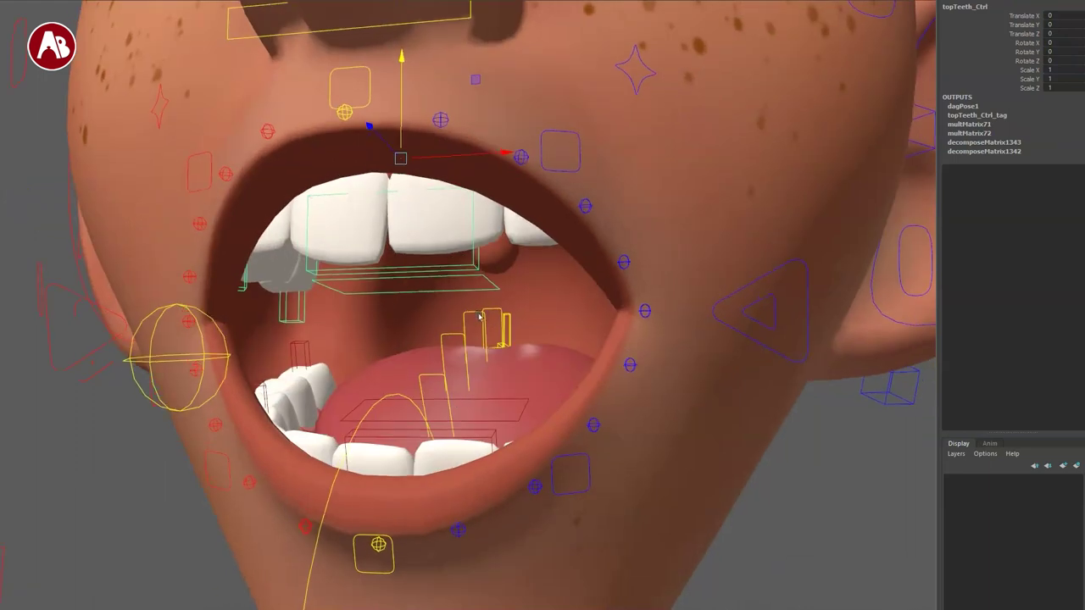
left_click(478, 317)
left_click(471, 315)
key("e")
left_click_drag(470, 352, 416, 335)
key("q")
key("e")
key("q")
- Use wireframe display to pick tongue_1_Ctrl, return to shading, and move it to about X 0.448, Y 1.695, Z 0.982
key("4")
left_click_drag(561, 364, 503, 370, "alt")
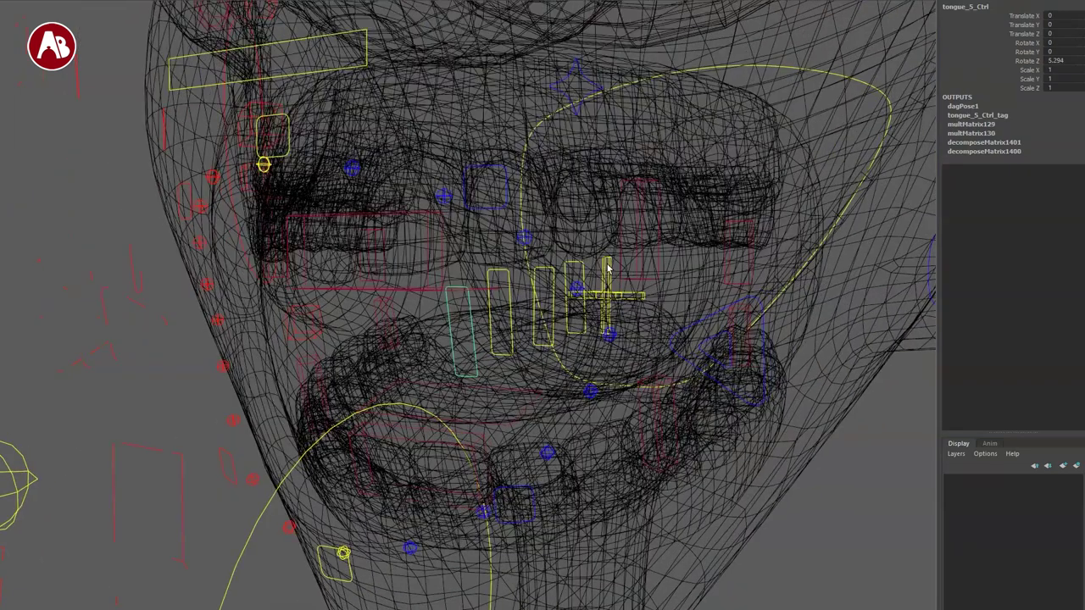
key("6")
left_click_drag(595, 422, 605, 396, "alt")
key("w")
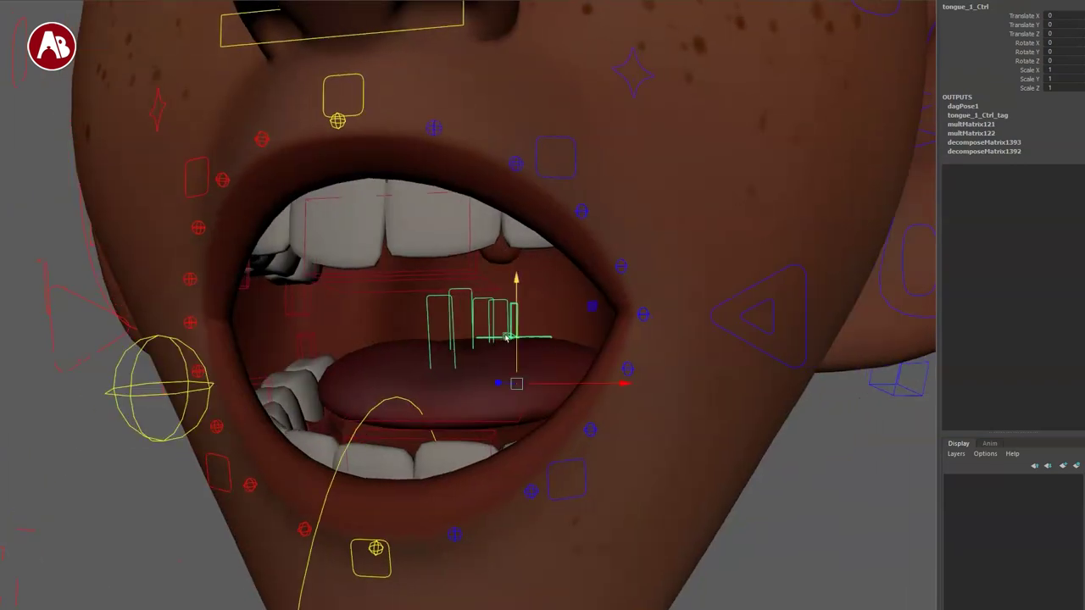
left_click_drag(517, 386, 478, 319)
mouse_move(455, 472)
left_mouse_down("alt")
mouse_move(411, 495)
mouse_move(510, 490)
mouse_move(535, 455)
mouse_move(547, 465)
mouse_move(539, 459)
left_mouse_up("alt")
- Try repositioning another tongue control from a side view of the mouth, and undo that change
left_click(537, 322)
left_click(542, 302)
middle_click_drag(507, 215, 429, 241)
key("ctrl+z")
key("ctrl+z")
key("ctrl+z")
key("ctrl+z")
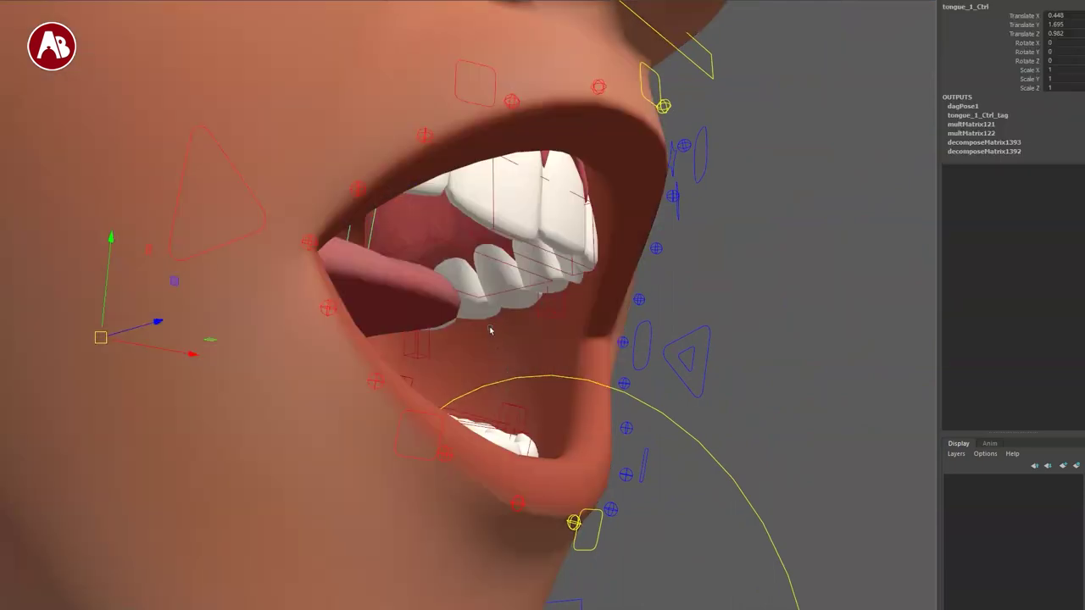
right_click_drag(519, 405, 266, 310, "alt")
left_click_drag(525, 373, 399, 424, "alt")
key("q")
right_click_drag(509, 381, 403, 400, "alt")
left_click_drag(401, 400, 450, 326, "alt")
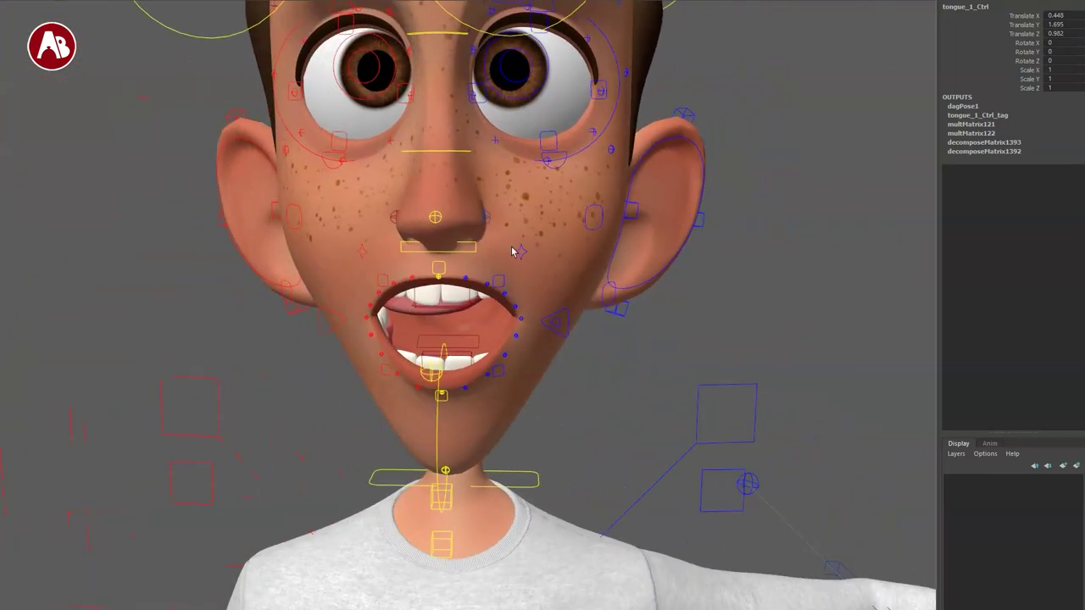
- Try shifting the star-shaped control beside the nose and the cheek control on the character's left side
left_click_drag(521, 251, 531, 225)
left_click_drag(509, 262, 525, 254)
left_click(591, 235)
left_click(594, 231)
- Pull the nostril controls L_sneer_Ctrl and R_sneer_Ctrl outward to widen the nose
left_click_drag(576, 215, 535, 215)
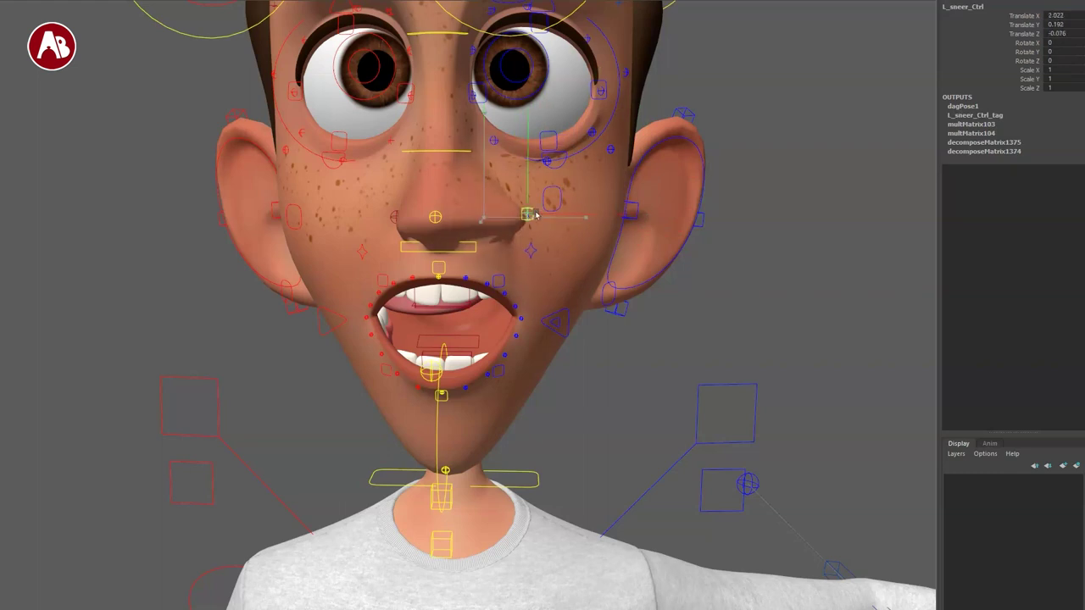
left_click(394, 223)
left_click_drag(396, 217, 364, 217)
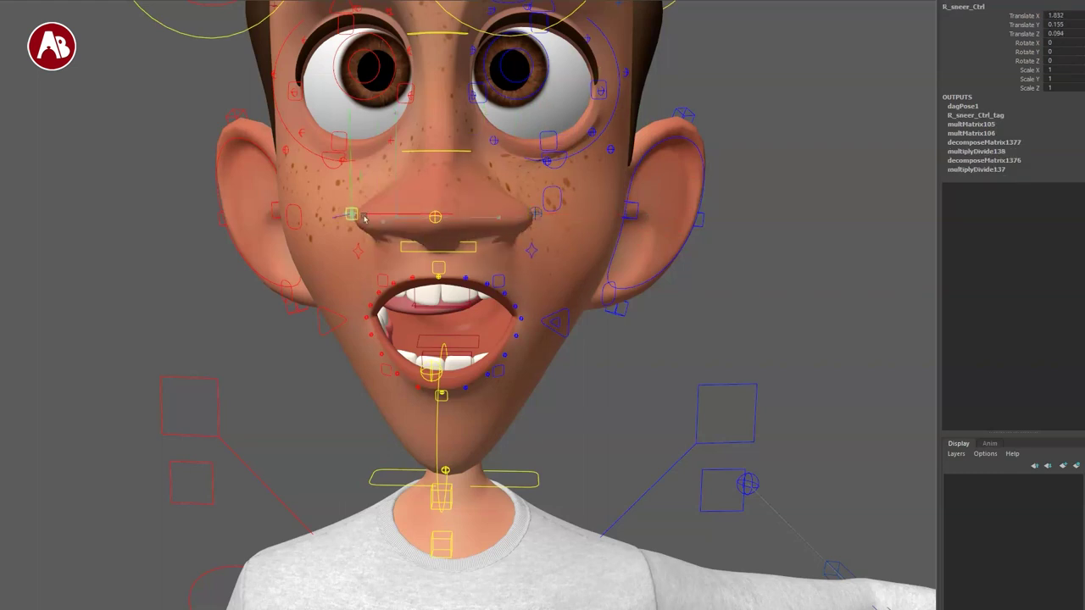
- Try raising the nose tip and pulling it forward, and undo the nose, sneer and cheek changes
left_click(434, 219)
left_click_drag(436, 218, 432, 176)
left_click_drag(432, 183, 267, 179, "alt")
left_click_drag(354, 160, 218, 210)
left_click_drag(254, 249, 466, 320, "alt")
key("ctrl+z")
key("ctrl+z")
key("ctrl+z")
key("ctrl+z")
key("ctrl+z")
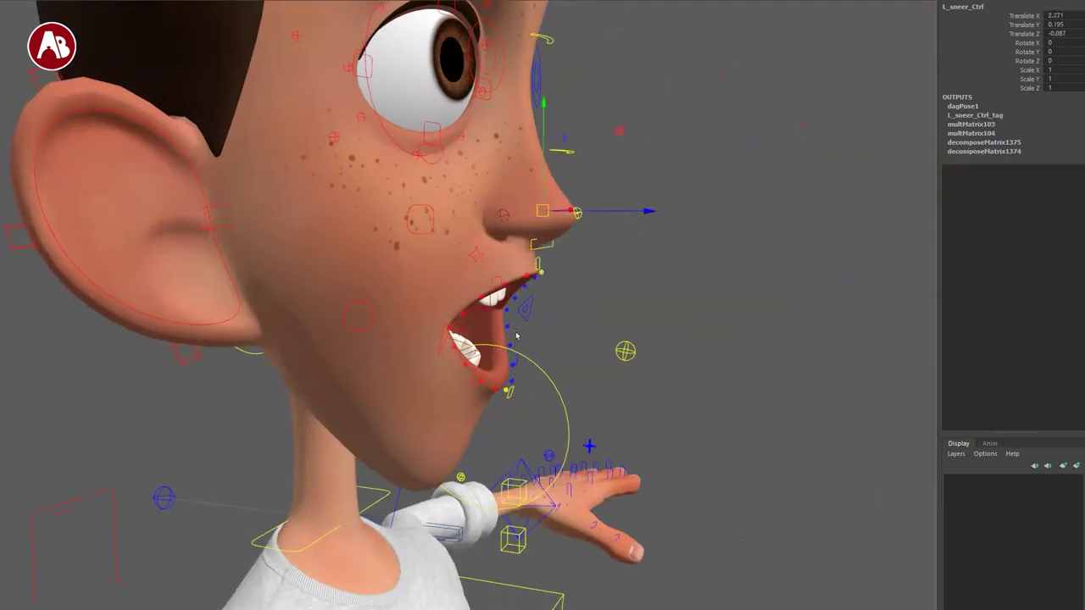
key("ctrl+z")
- Try moving the cheek control R_cheekPuff_ctrl and undo the change
middle_click_drag(508, 410, 554, 368, "alt")
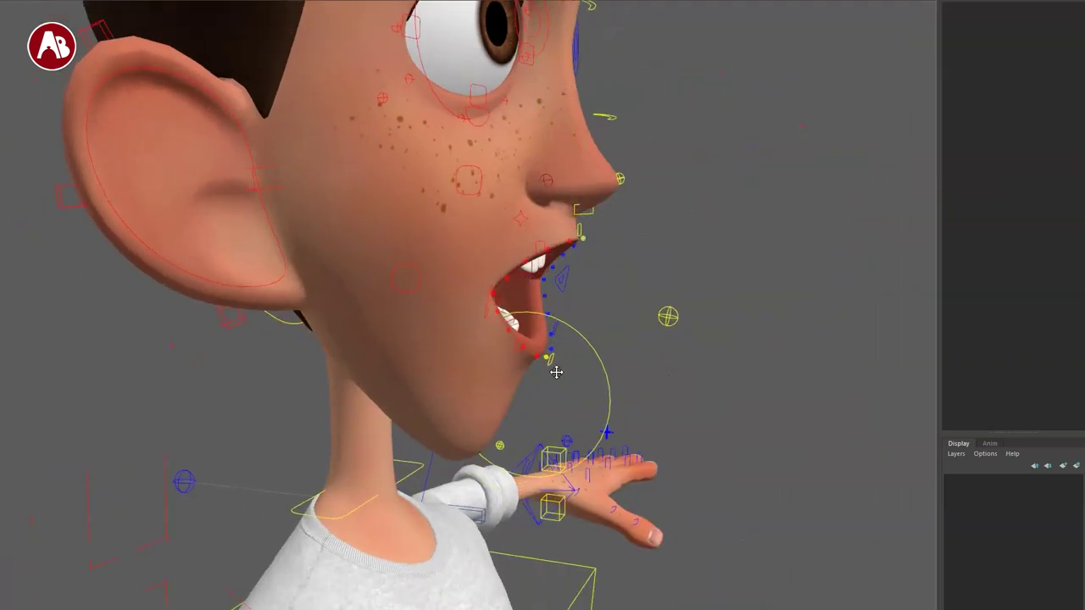
right_click_drag(554, 368, 445, 349, "alt")
left_click(412, 289)
left_click_drag(443, 334, 346, 344, "alt")
key("w")
left_click_drag(455, 305, 426, 305, "alt")
left_click_drag(421, 259, 485, 265)
key("ctrl+z")
key("ctrl+z")
left_click_drag(376, 363, 455, 361, "alt")
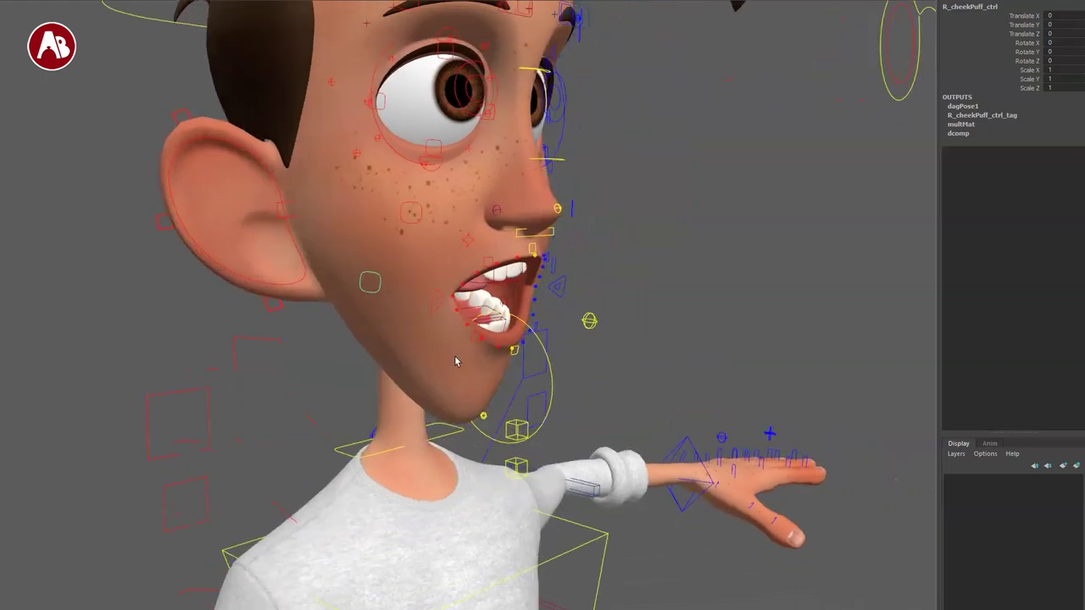
- Try rotating the character's right ear with its main control, and undo the rotation
right_click_drag(455, 361, 618, 378, "alt")
middle_click_drag(618, 378, 703, 435, "alt")
left_click(418, 245)
key("e")
mouse_move(426, 234)
left_mouse_down()
mouse_move(503, 237)
mouse_move(367, 238)
mouse_move(429, 248)
left_mouse_up()
key("ctrl+z")
key("q")
key("e")
key("ctrl+z")
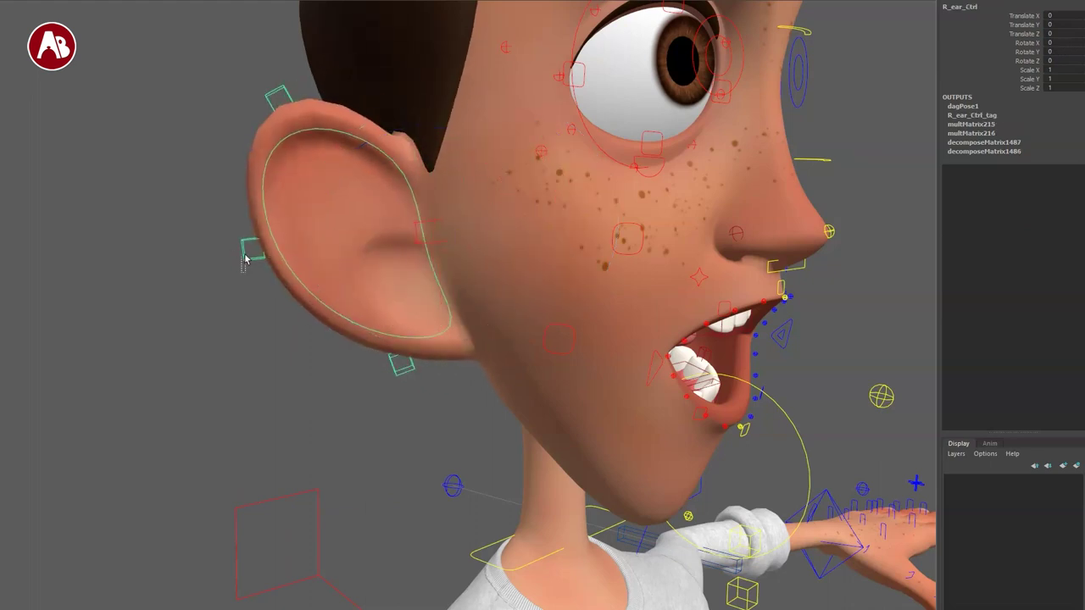
- Try moving the small right-ear controls R_ear_tiny1_Ctrl, R_ear_tiny2_Ctrl and R_ear_tiny3_Ctrl in turn, undoing each move
middle_click_drag(336, 247, 286, 266)
key("ctrl+z")
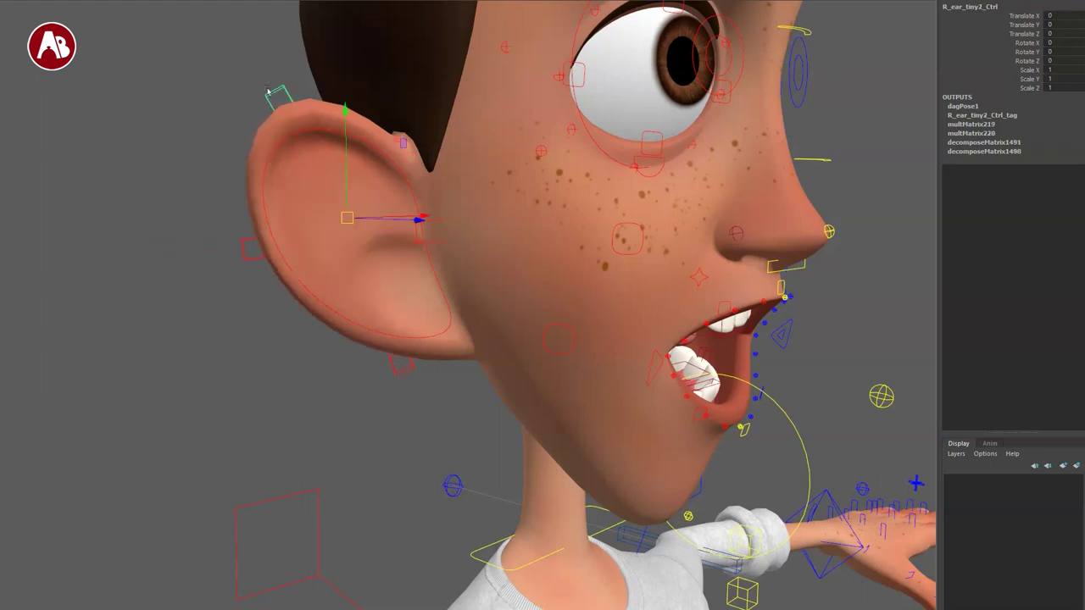
left_click_drag(361, 218, 202, 117)
key("ctrl+z")
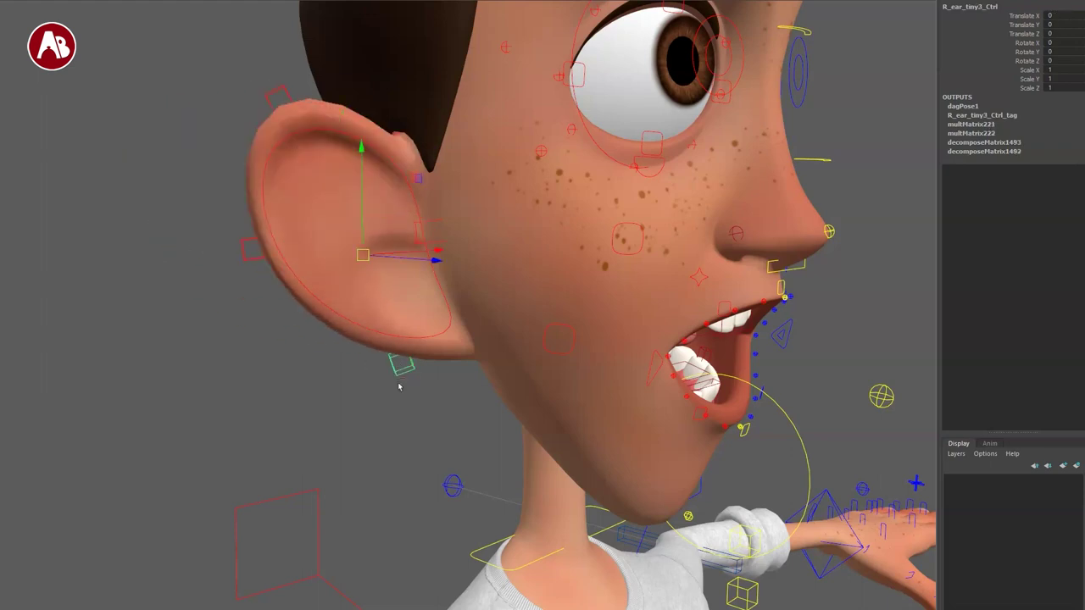
left_click_drag(364, 255, 338, 370)
key("ctrl+z")
key("ctrl+z")
key("ctrl+z")
- Try pulling R_orbital_lower_ctrl and the two orbital controls above it away from the right eye, and undo all moves
left_click_drag(394, 343, 373, 360, "alt")
scroll(395, 361, "down", 2)
left_click_drag(525, 377, 528, 340, "alt")
scroll(464, 367, "up", 3)
scroll(361, 247, "down", 3)
middle_click_drag(361, 247, 376, 356, "alt")
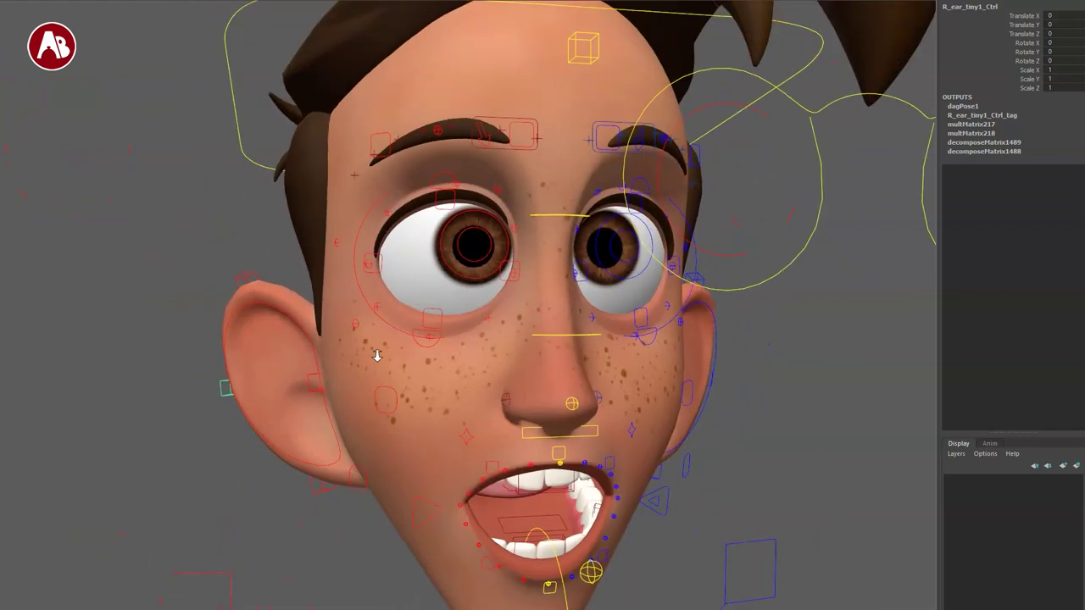
left_click(355, 325)
left_click_drag(355, 324, 313, 324)
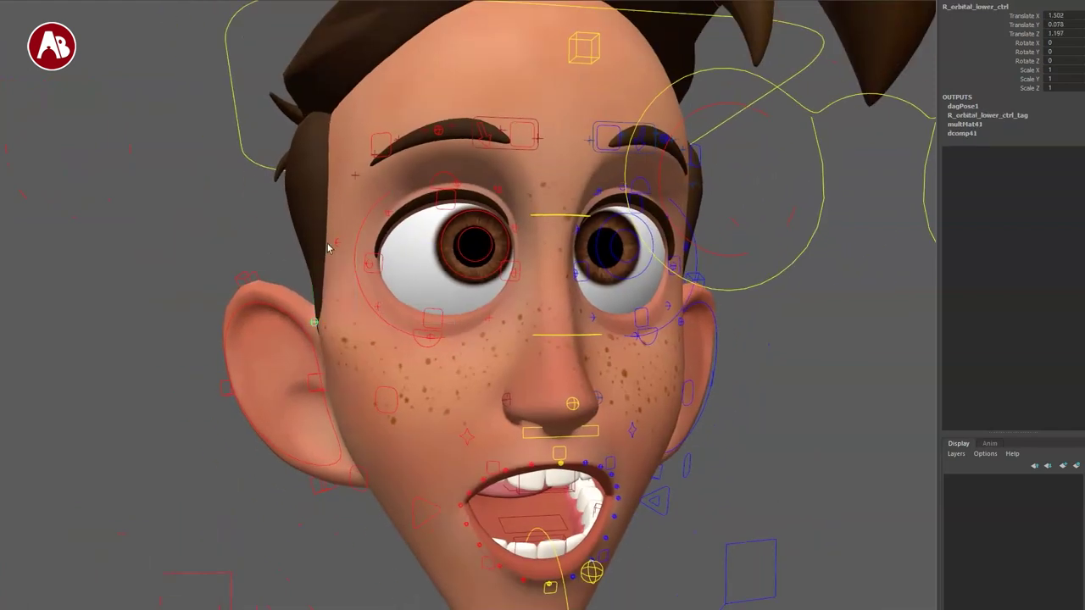
left_click_drag(334, 252, 300, 205)
left_click_drag(351, 175, 366, 115)
key("ctrl+z")
key("ctrl+z")
key("ctrl+z")
key("ctrl+z")
key("ctrl+z")
key("ctrl+z")
- Try moving the whole right eye with R_eye_Master_ctrl and undo the move
right_click_drag(317, 324, 407, 356, "alt")
left_click_drag(407, 356, 350, 388, "alt")
key("q")
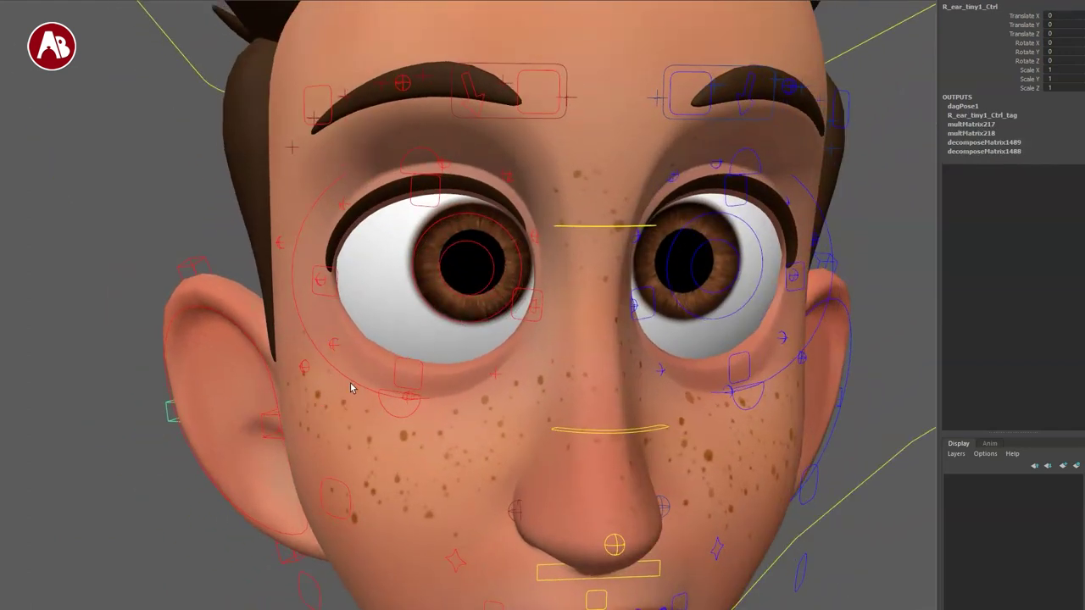
left_click(358, 388)
left_click(344, 376)
key("w")
left_click_drag(469, 257, 452, 228)
key("ctrl+z")
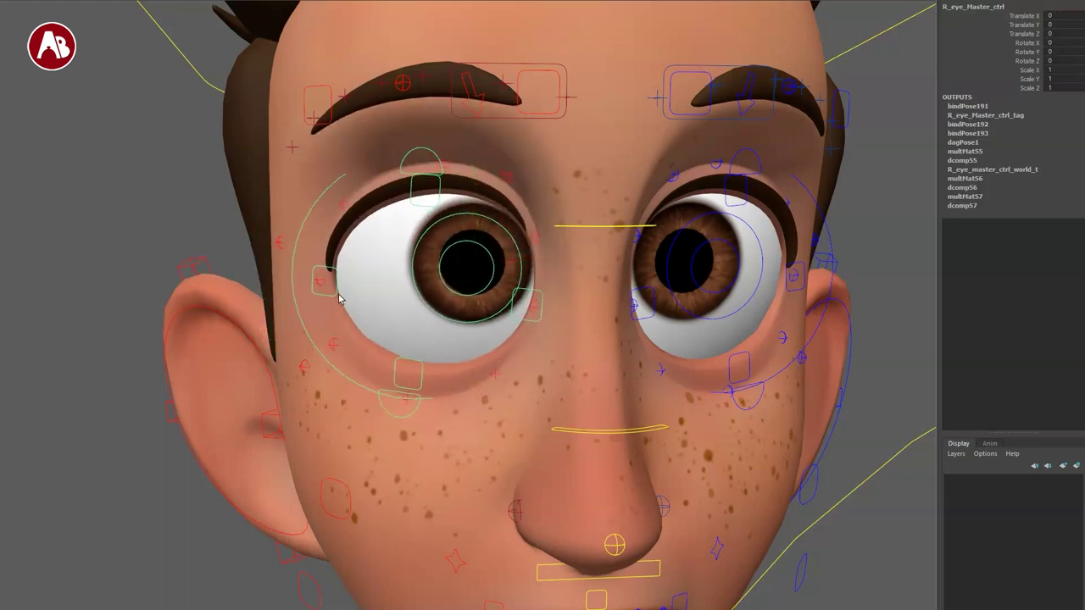
- Try moving the outer corner of the right eye, R_outer_eyesocket_ctrl and R_out_dwn_eyesocket_ctrl, and undo the changes
left_click(331, 293)
left_click_drag(327, 283, 331, 312)
key("ctrl+z")
left_click(319, 281)
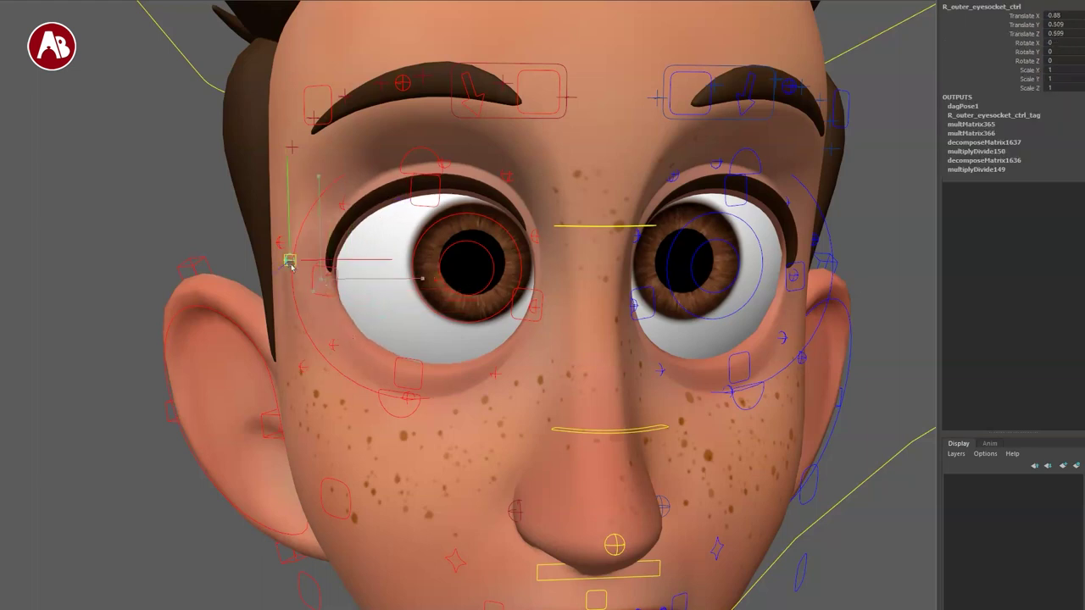
left_click(335, 346)
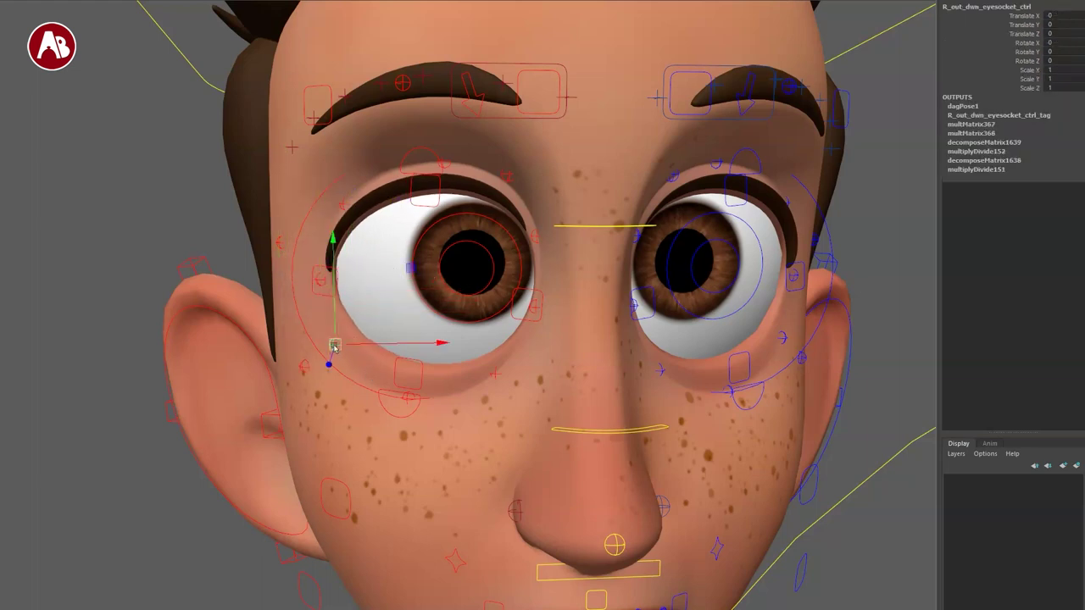
key("ctrl+z")
- Try picking the eye-socket controls beneath the right eye and undo the last change
left_click(405, 398)
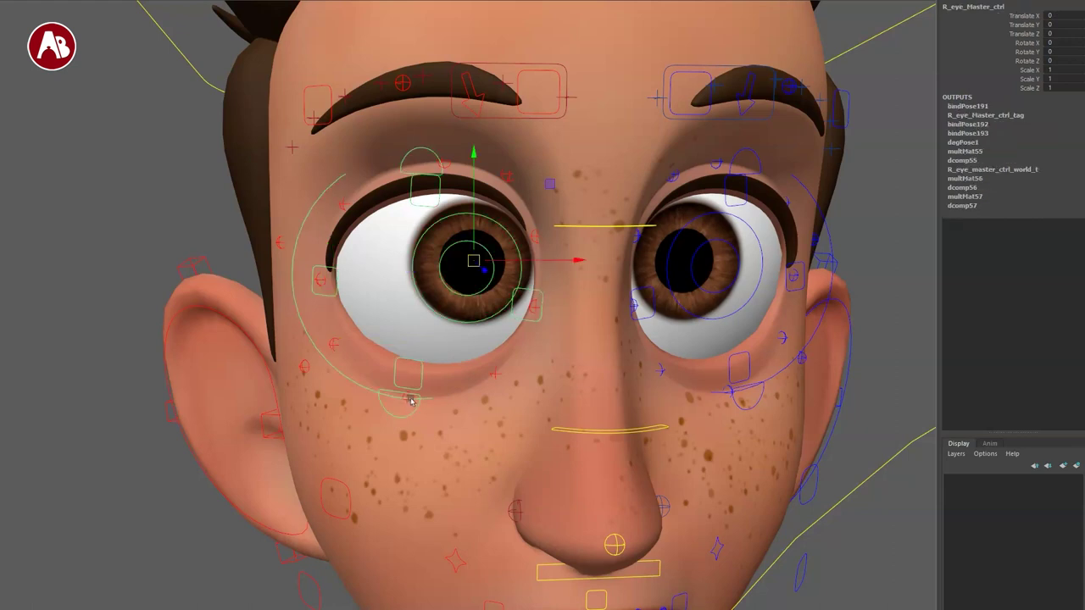
left_click_drag(466, 376, 500, 385, "alt")
left_click(458, 386)
key("ctrl+z")
key("q")
left_click_drag(431, 420, 483, 391, "alt")
scroll(380, 436, "up", 3)
left_click(394, 405)
left_click_drag(483, 340, 479, 332, "alt")
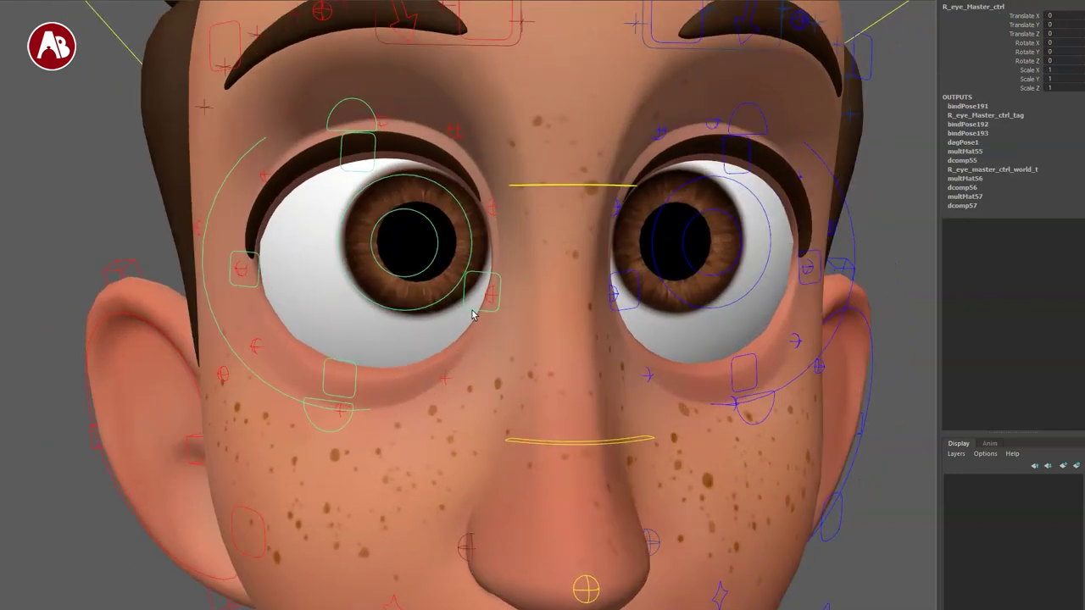
- Try moving the inner corner control of the right eye upward, and undo the move
left_click(476, 311)
left_click_drag(489, 289, 434, 138)
key("ctrl+z")
key("q")
- Try moving the upper eye-socket control R_socketLift_ctrl and undo the change
left_click(418, 125)
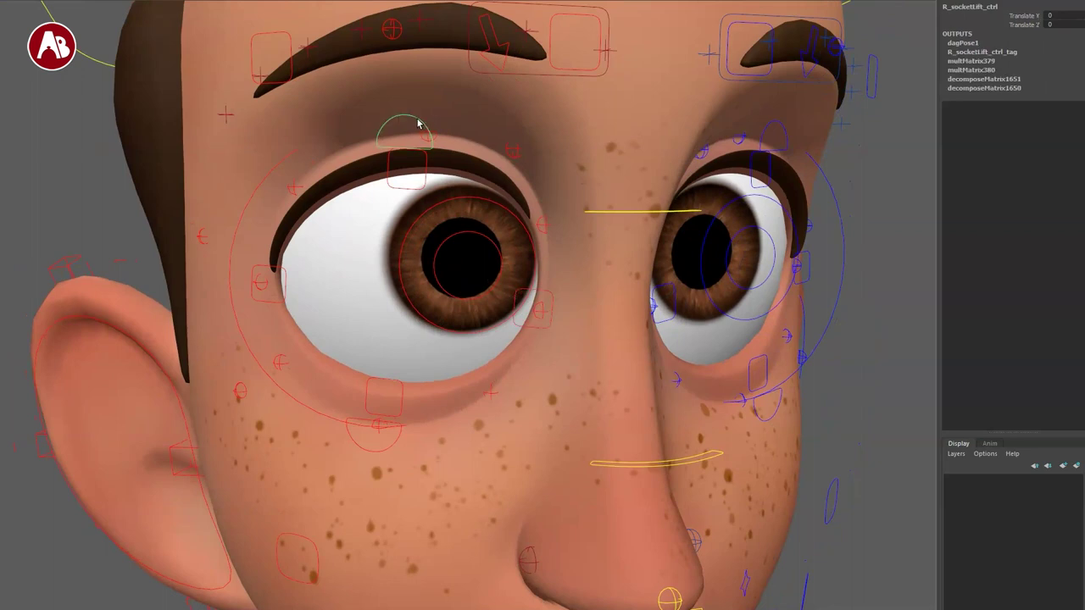
left_click_drag(382, 53, 428, 45)
key("ctrl+z")
key("q")
- Lower the right upper eyelid with R_eye_Up_ctrl to about Translate X -0.109 and Translate Y -1.737
left_click(408, 190)
left_click_drag(410, 100, 421, 176)
middle_click_drag(489, 354, 465, 358, "alt")
right_click_drag(465, 358, 460, 331, "alt")
- Try adjusting the collide Gap of R_eye_Up_ctrl, and undo the attribute and eyelid changes
left_click(987, 42)
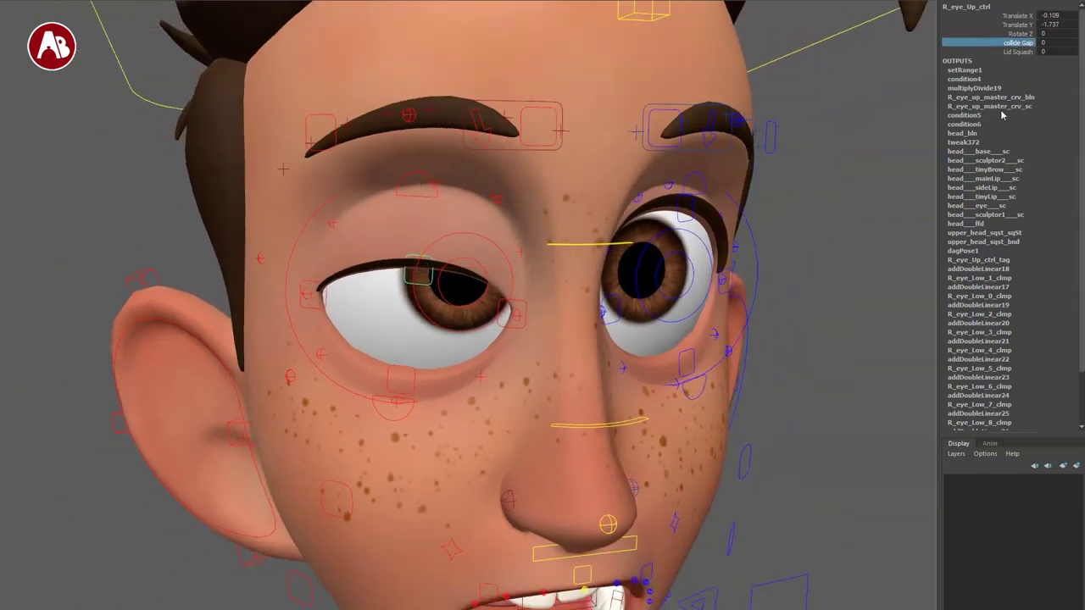
middle_click_drag(915, 243, 851, 246)
mouse_move(773, 242)
middle_mouse_down()
mouse_move(743, 241)
mouse_move(760, 237)
middle_mouse_up()
key("ctrl+z")
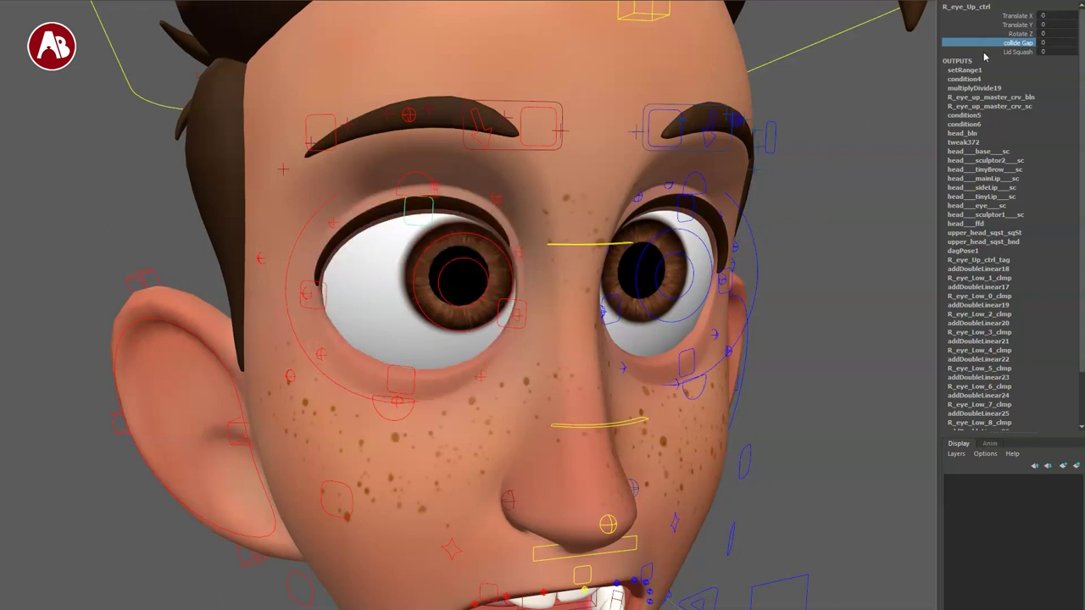
middle_click_drag(811, 218, 828, 203)
key("ctrl+z")
key("ctrl+z")
key("ctrl+z")
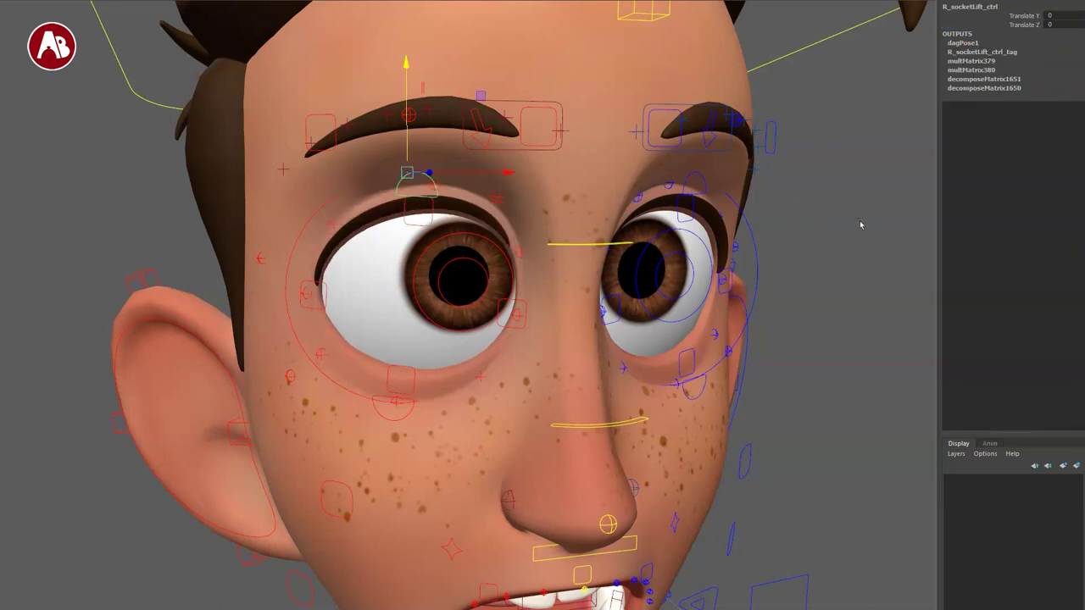
- Raise the right lower eyelid with R_eye_Low_ctrl to about Translate X 0.096 and Translate Y 1.53
left_click(410, 380)
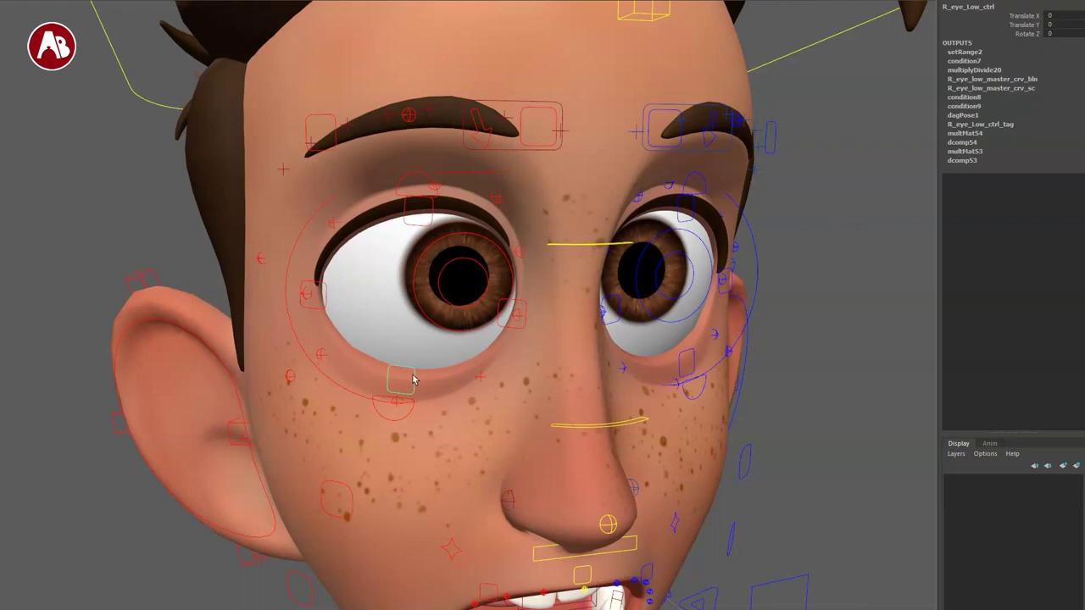
left_click_drag(408, 271, 421, 300)
left_click_drag(365, 261, 361, 225)
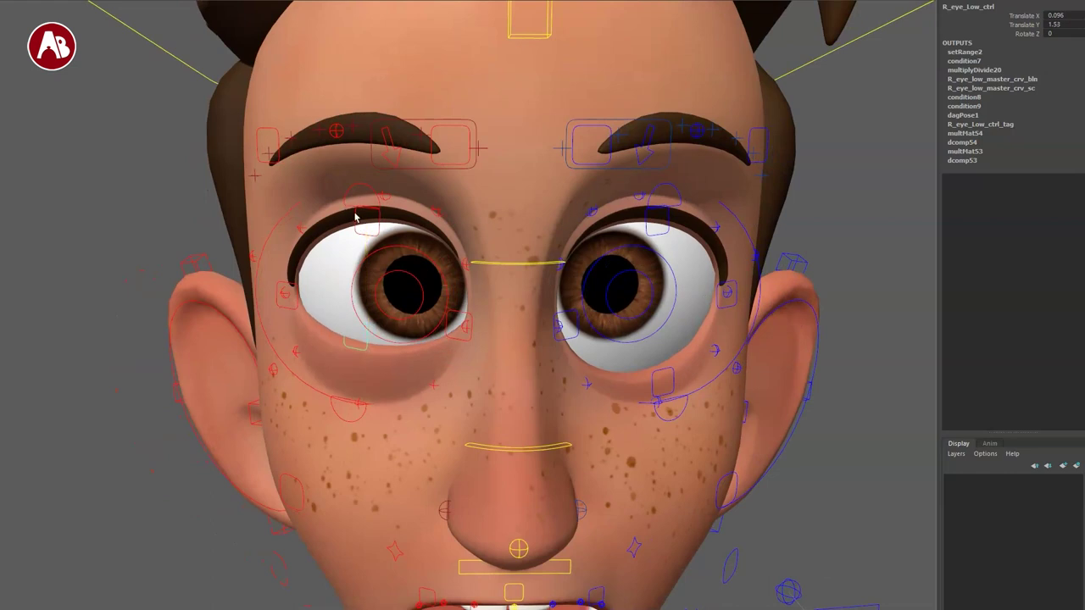
- Lower the right upper eyelid with R_eye_Up_ctrl to about Translate X -0.267 and Translate Y -4.277
left_click(359, 216)
left_click_drag(373, 134, 377, 267)
left_click_drag(438, 361, 521, 337, "alt")
mouse_move(516, 185)
left_mouse_down()
mouse_move(515, 195)
mouse_move(513, 185)
left_mouse_up()
key("q")
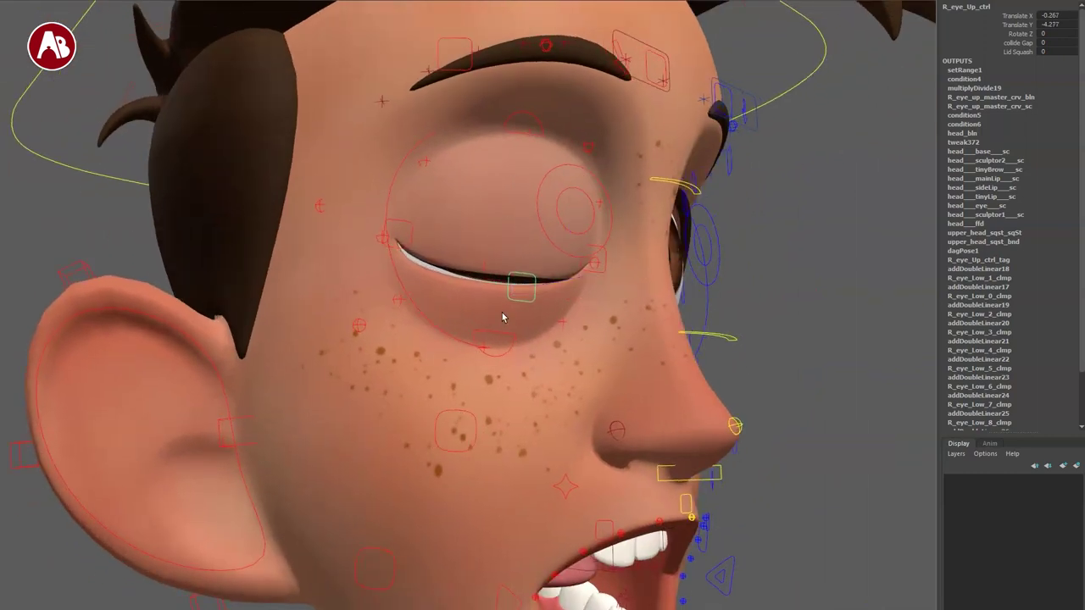
- Compare the closed right eye in wireframe, shaded and textured display, and pull the lower eyelid down with R_eye_Low_ctrl
key("4")
left_click(485, 275)
key("5")
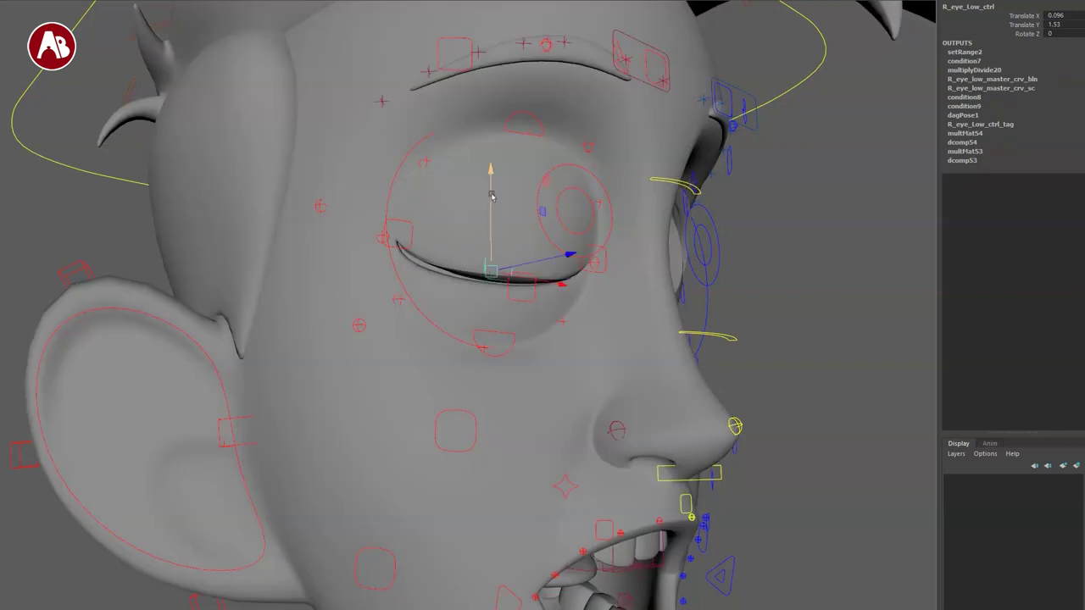
key("6")
mouse_move(492, 196)
left_mouse_down()
mouse_move(492, 221)
mouse_move(491, 211)
left_mouse_up()
left_click(526, 298)
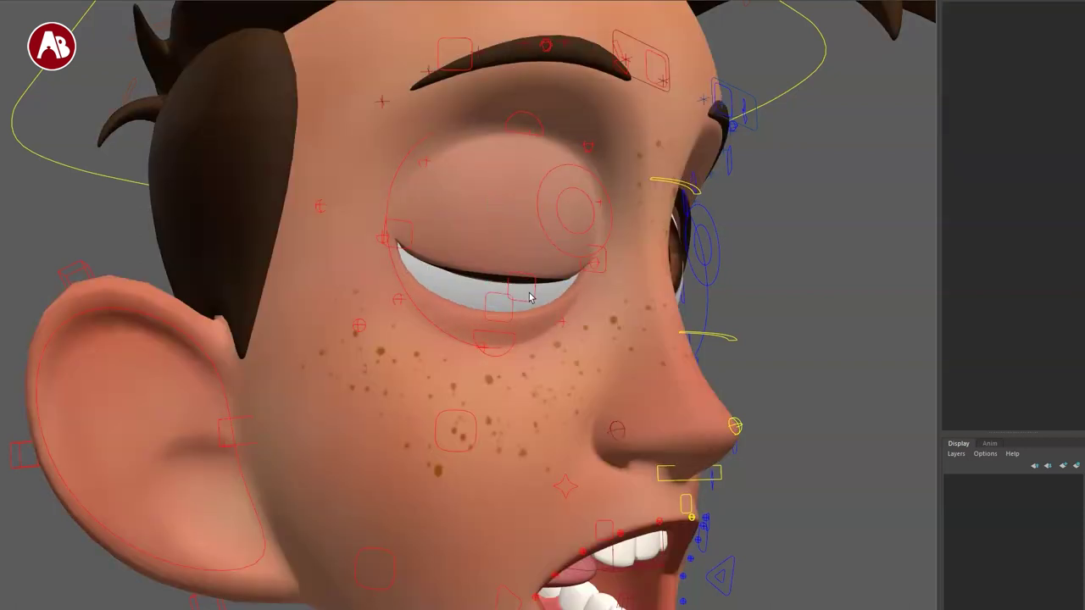
- Lower the right upper eyelid further with R_eye_Up_ctrl and try adjusting its Lid Squash attribute
left_click(534, 299)
left_click_drag(515, 193, 514, 253)
left_click_drag(569, 340, 542, 367, "alt")
mouse_move(795, 170)
middle_mouse_down()
mouse_move(804, 176)
mouse_move(766, 165)
mouse_move(804, 176)
mouse_move(785, 175)
mouse_move(793, 184)
middle_mouse_up()
key("ctrl+z")
left_click(968, 53)
middle_click_drag(803, 80, 787, 101)
- Undo the Lid Squash and right eyelid changes until the eye is open again
key("ctrl+z")
key("ctrl+z")
key("ctrl+z")
key("ctrl+z")
key("ctrl+z")
key("ctrl+z")
key("ctrl+z")
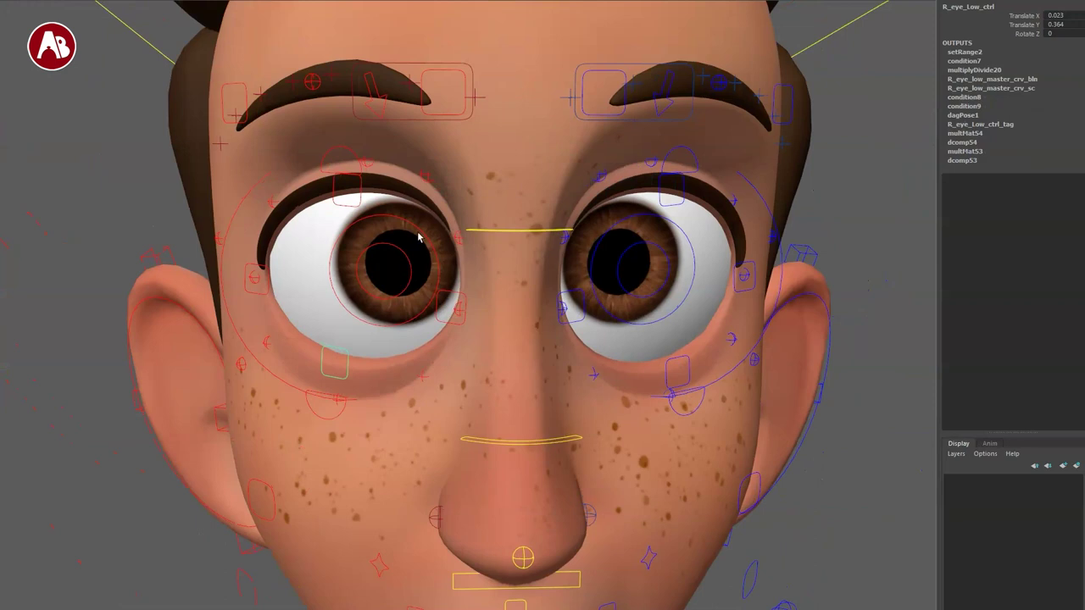
- Try rotating R_eye_aim_1_ctrl to about 0.762, -2.904 and -24.535 on X, Y and Z, and undo the rotation
left_click(418, 238)
left_click(426, 255)
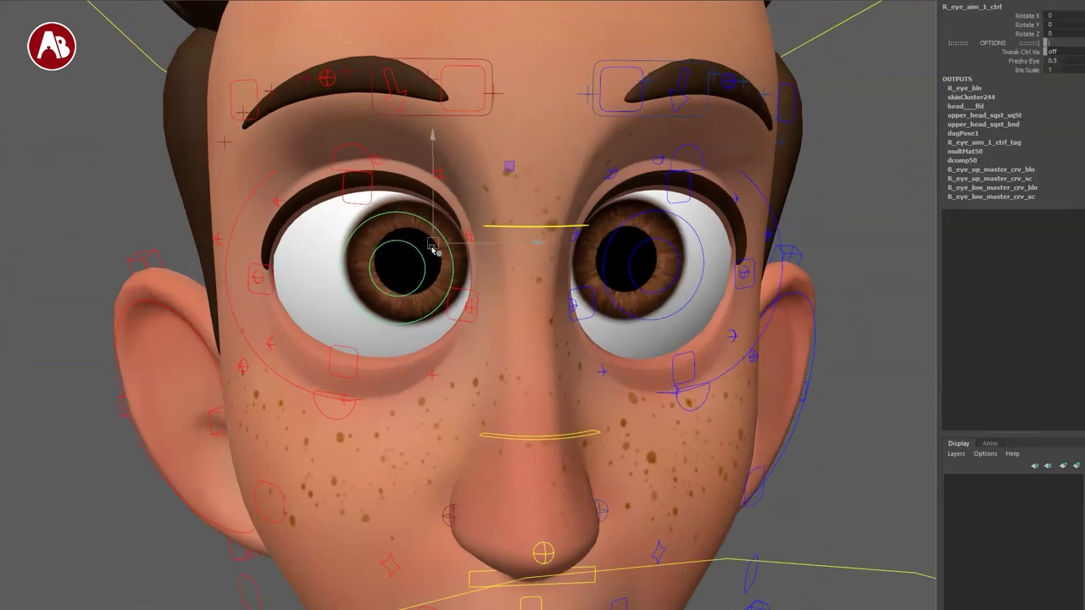
key("e")
mouse_move(444, 224)
left_mouse_down()
mouse_move(450, 254)
mouse_move(444, 233)
mouse_move(429, 245)
mouse_move(450, 244)
left_mouse_up()
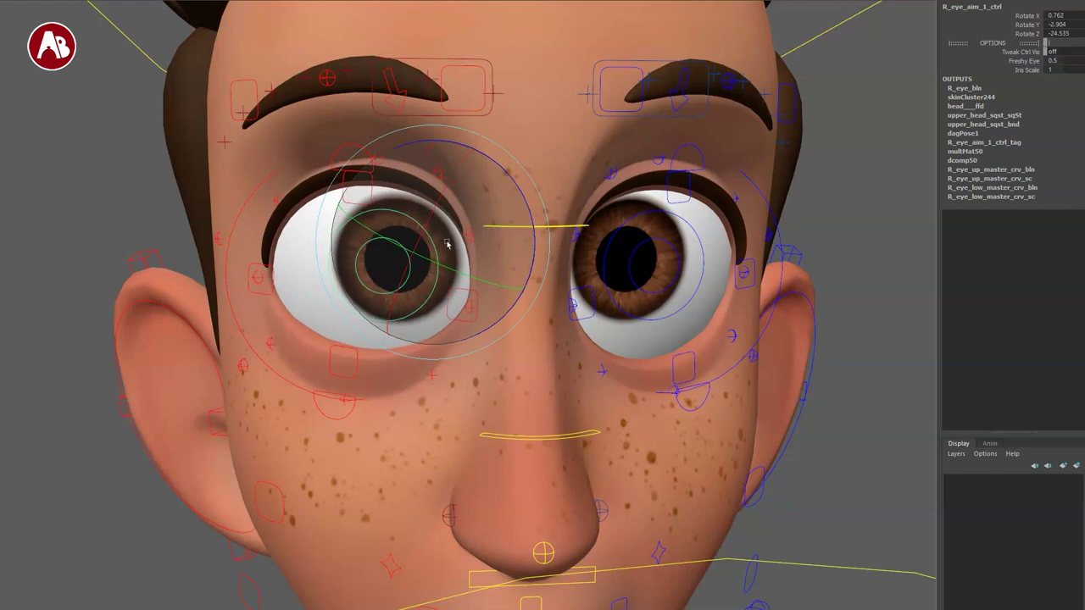
key("ctrl+z")
- Turn on Tweak Ctrl Vis for R_eye_aim_1_ctrl, try moving the right lower-lid tweak controls, and undo the moves
left_click(990, 52)
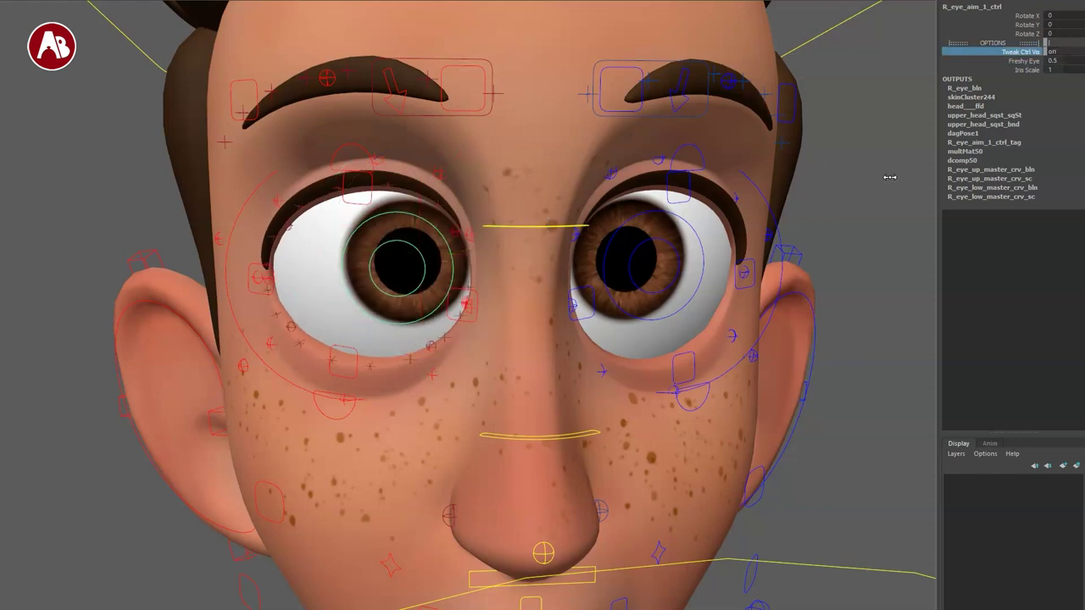
left_click(289, 327)
key("w")
left_click_drag(292, 308, 299, 257)
left_click(277, 303)
left_click_drag(339, 344, 256, 373)
key("ctrl+z")
key("ctrl+z")
key("ctrl+z")
key("ctrl+z")
key("ctrl+z")
- Try Freshy Eye at 1 and 0.5 on R_eye_aim_1_ctrl, and undo these and the Tweak Ctrl Vis change
left_click(416, 321)
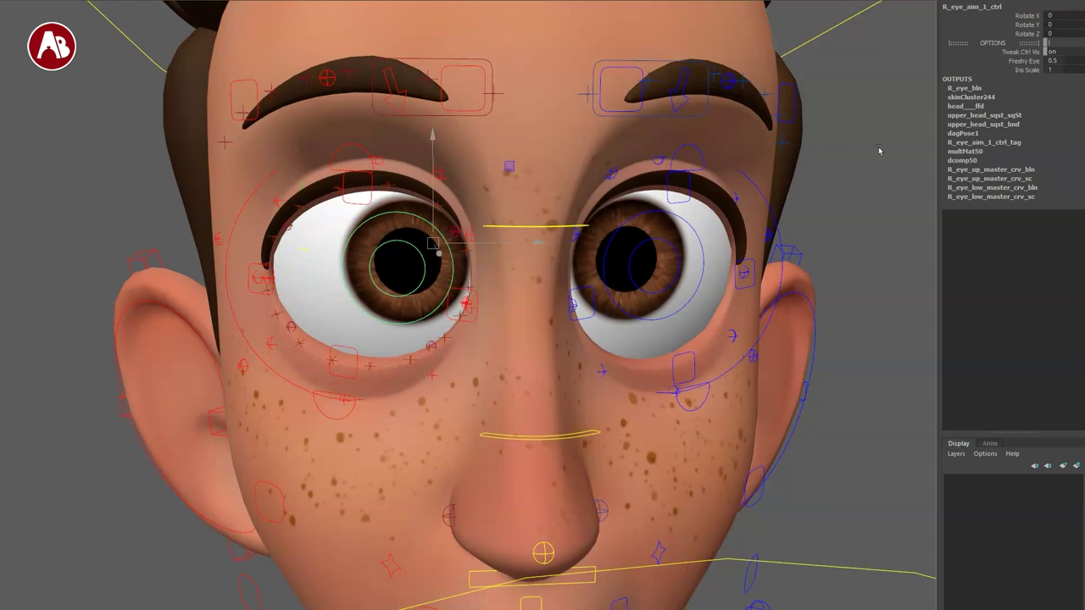
left_click(997, 62)
middle_click_drag(814, 122, 735, 147)
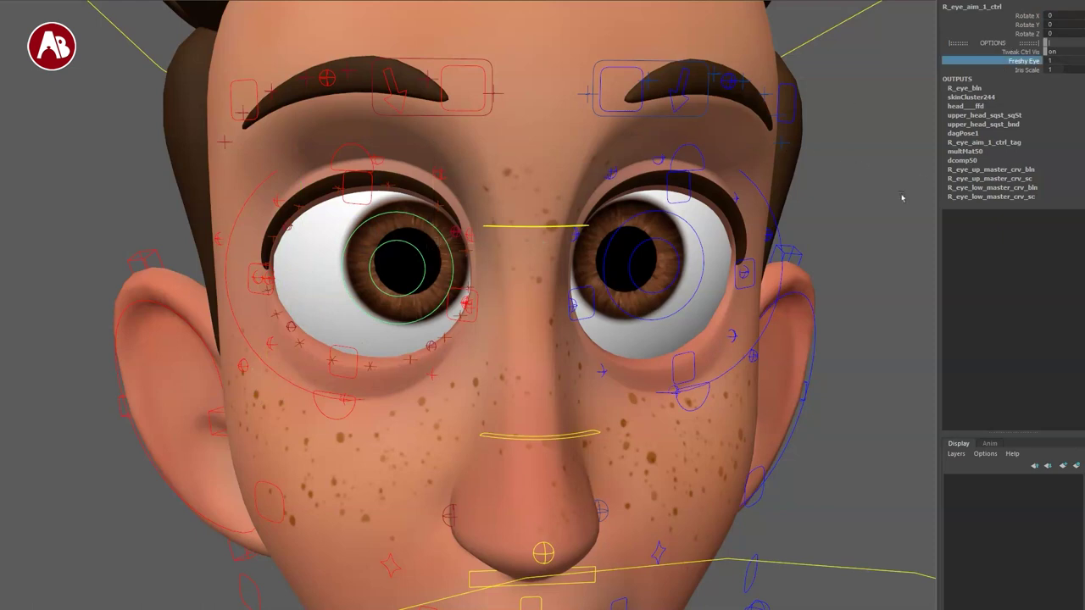
left_click_drag(776, 233, 778, 221, "alt")
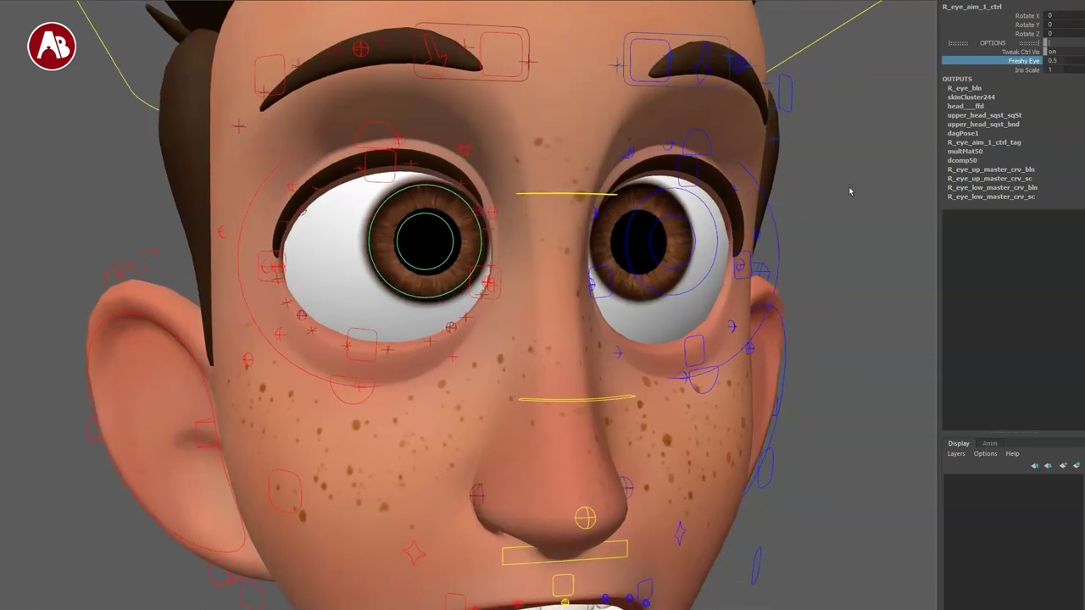
key("ctrl+z")
key("ctrl+z")
key("ctrl+z")
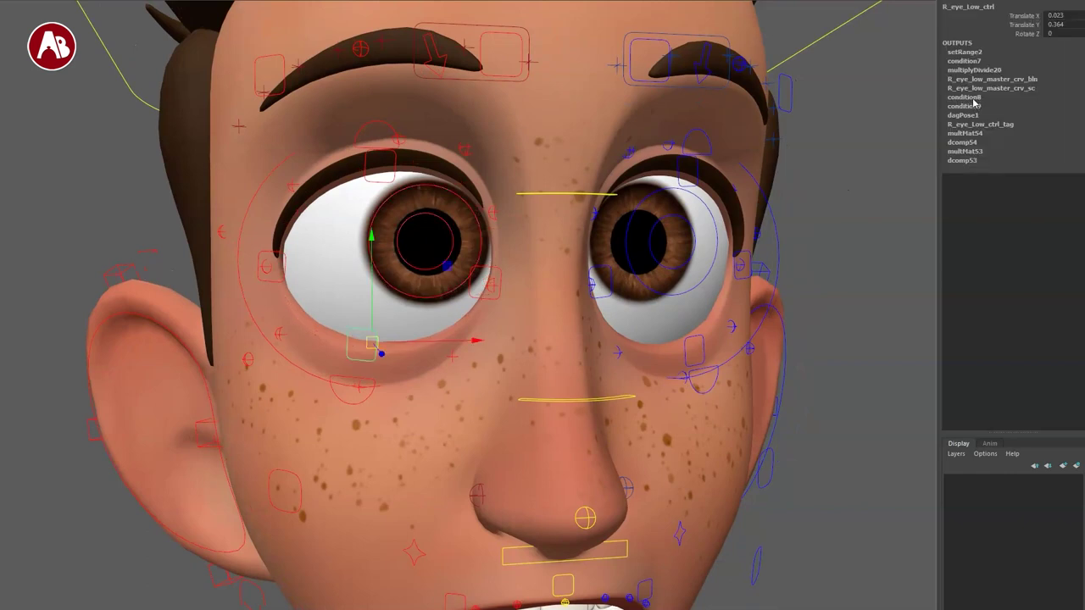
- Set Freshy Eye on R_eye_aim_1_ctrl to 1, comparing the eye in wireframe, shaded and textured display
left_click(523, 225)
left_click(478, 210)
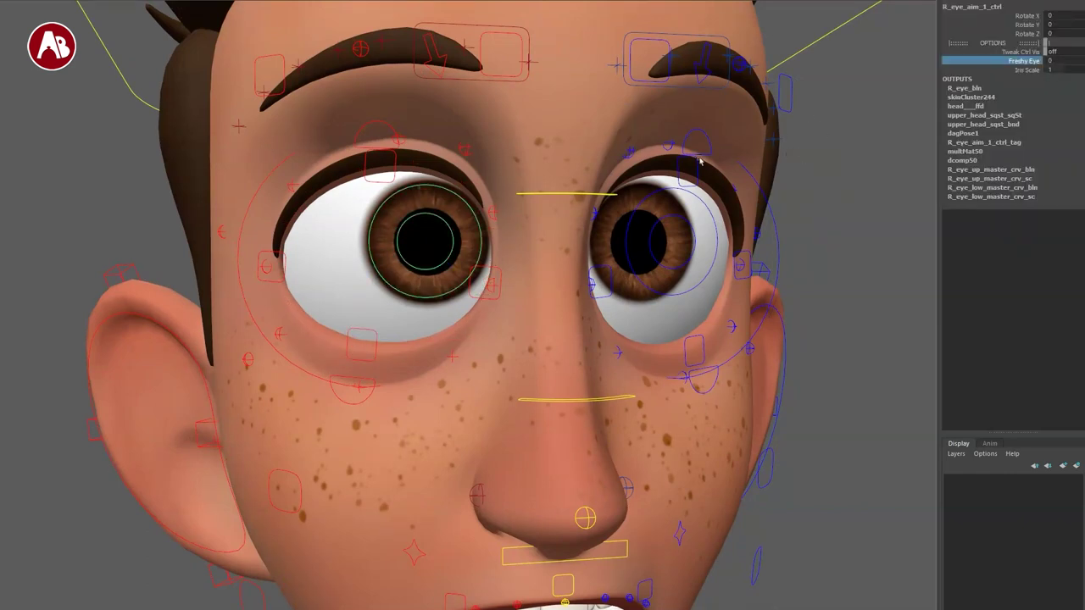
key("4")
key("5")
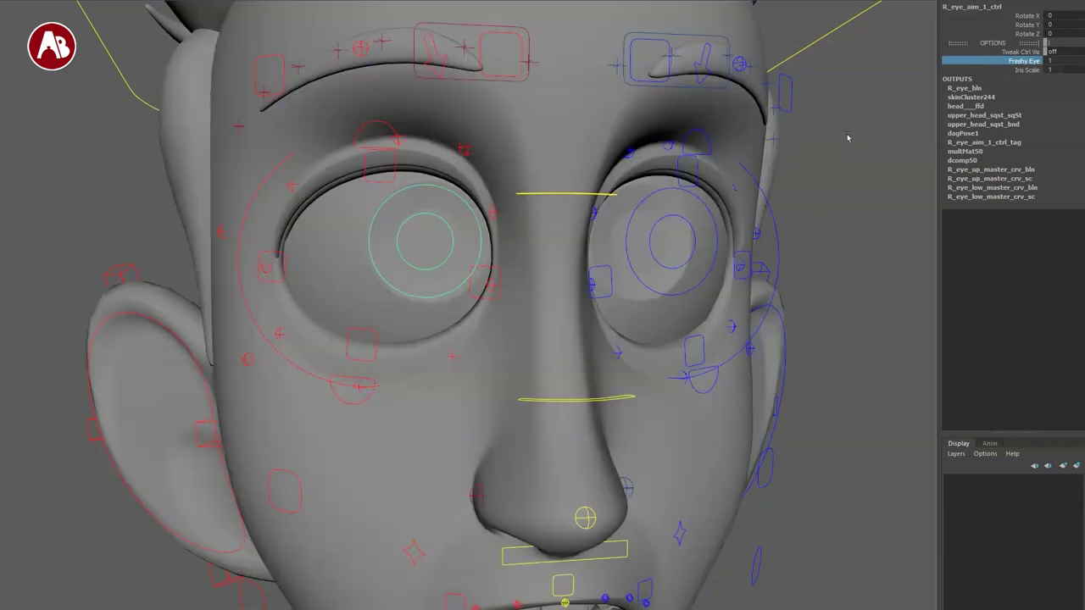
key("6")
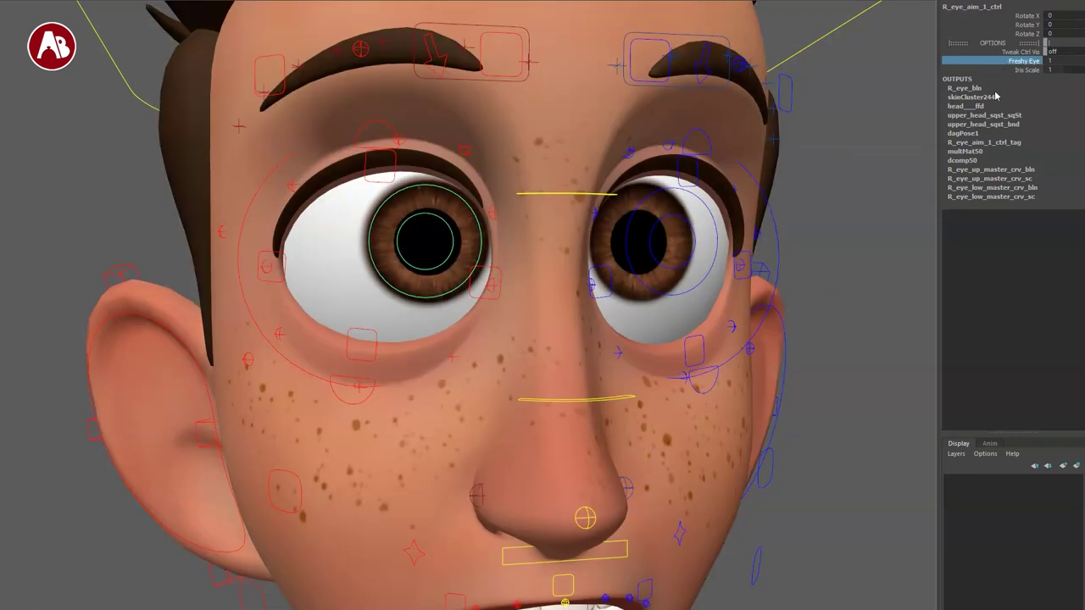
- Try adjusting the Iris Scale attribute of R_eye_aim_1_ctrl
left_click(1024, 71)
middle_click_drag(856, 127, 807, 104)
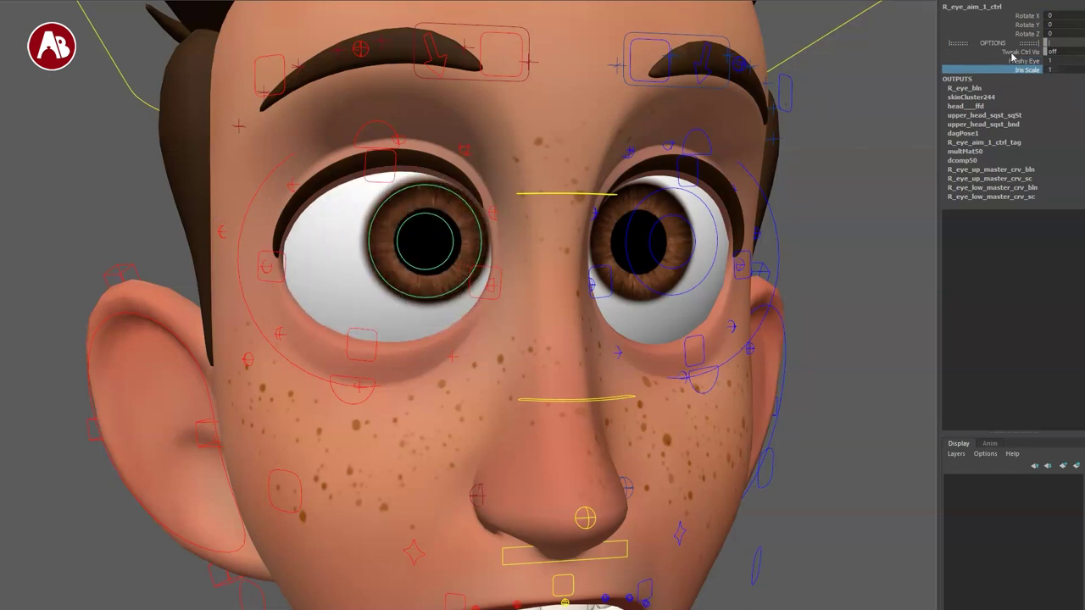
left_click(999, 62)
- Try moving R_eye_iris_ctrl to about -0.246, 0.368 and -0.027 on X, Y and Z, undo the move, and deselect the control
left_click(460, 235)
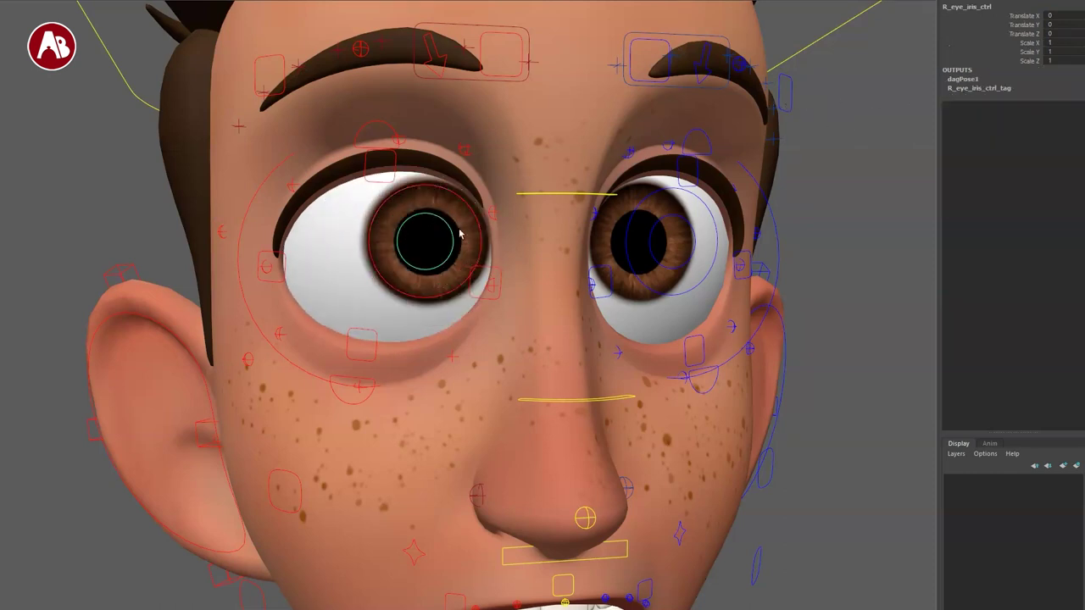
mouse_move(423, 242)
left_mouse_down()
mouse_move(511, 254)
mouse_move(388, 237)
mouse_move(449, 252)
mouse_move(413, 235)
mouse_move(427, 229)
left_mouse_up()
key("ctrl+z")
key("ctrl+z")
key("w")
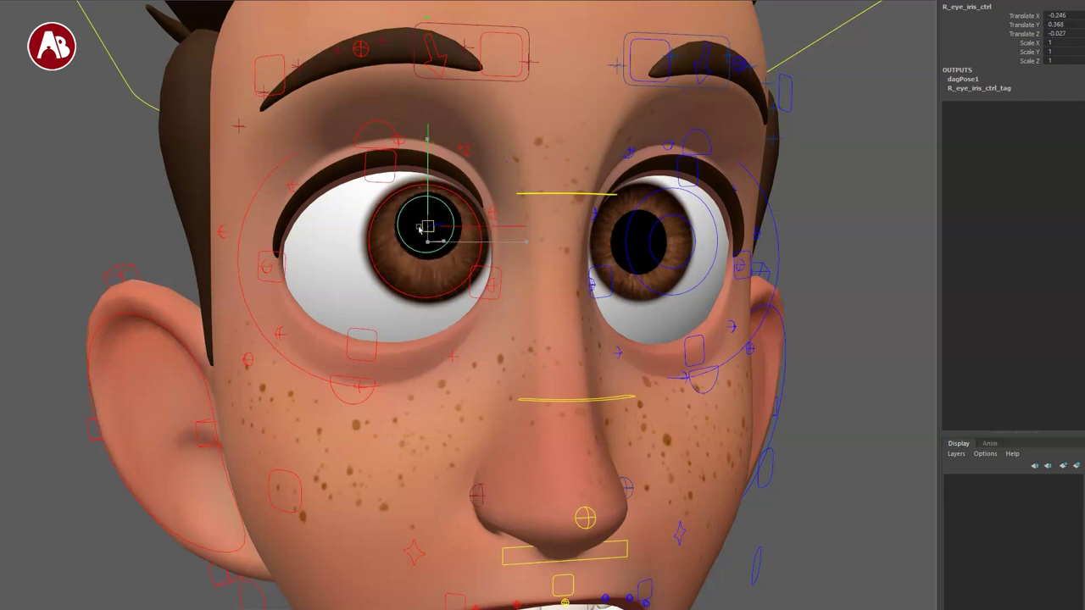
key("ctrl+z")
left_click(471, 280)
left_click(558, 345)
- Try moving the main eye aim control Eye_Main_Aim_ctrl in front of the face, and undo the move
left_click_drag(617, 403, 532, 327, "alt")
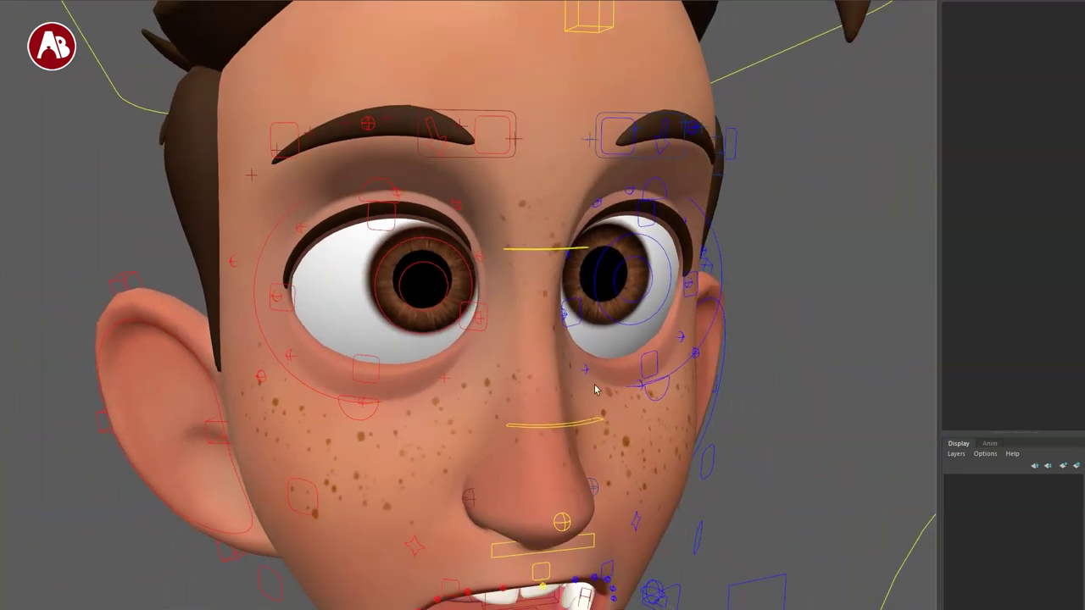
left_click_drag(632, 391, 716, 429, "alt")
right_click_drag(717, 429, 525, 390, "alt")
left_click_drag(525, 390, 494, 326, "alt")
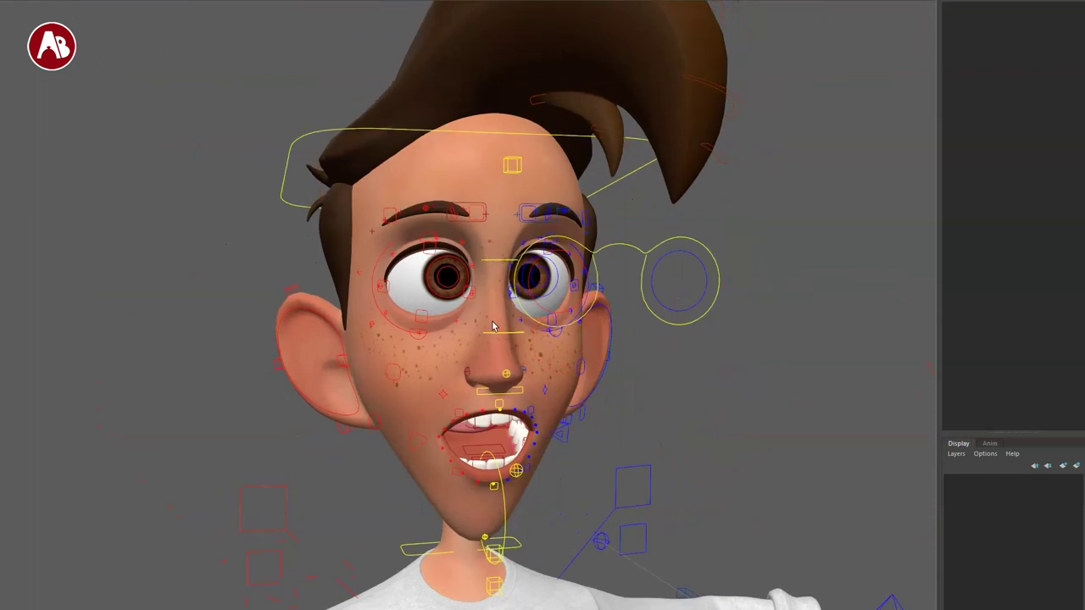
right_click_drag(494, 326, 517, 368, "alt")
left_click_drag(659, 193, 667, 247)
right_click_drag(689, 392, 647, 354, "alt")
mouse_move(648, 354)
left_mouse_down("alt")
mouse_move(630, 371)
mouse_move(650, 373)
left_mouse_up("alt")
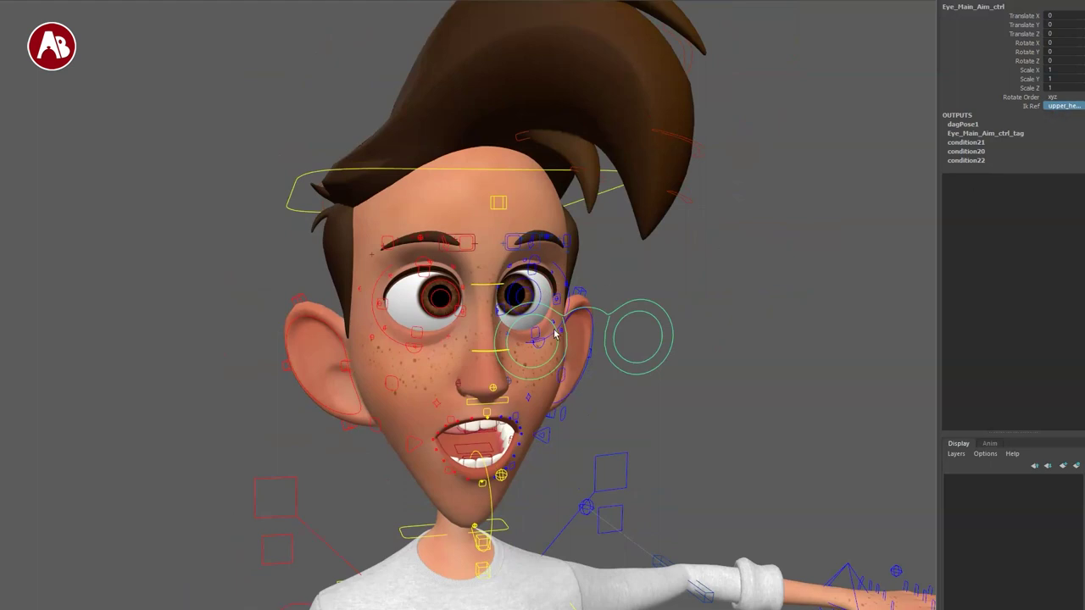
left_click(608, 375)
mouse_move(580, 301)
left_mouse_down()
mouse_move(514, 368)
mouse_move(422, 363)
mouse_move(532, 349)
mouse_move(581, 315)
left_mouse_up()
key("ctrl+z")
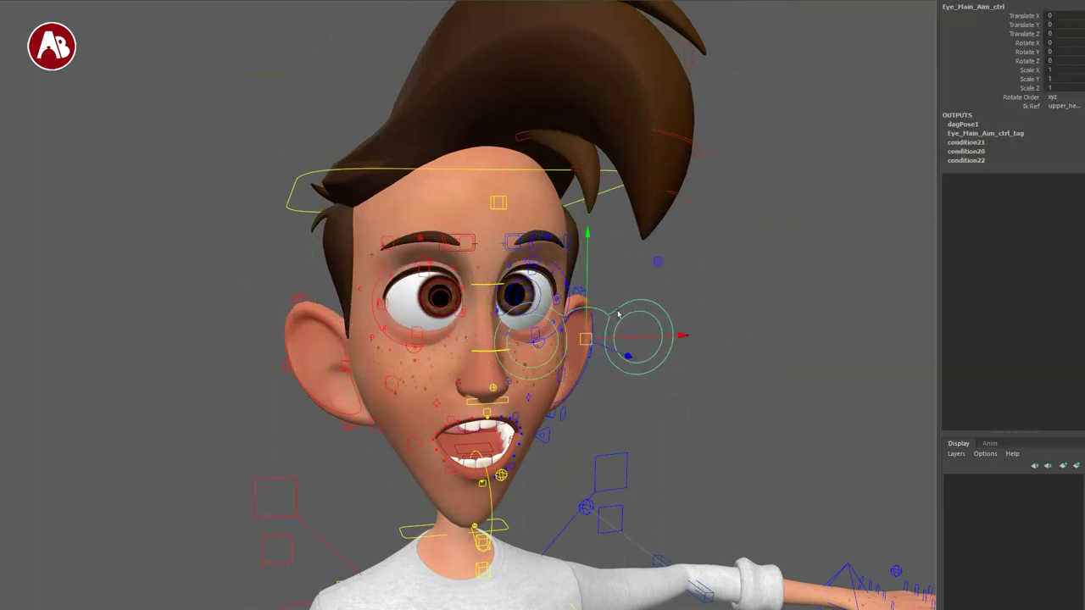
- Try moving L_eye_aim_eye_ctrl to about 4.516, 3.978 and 0.611 on X, Y and Z, and undo the move
left_click(621, 349)
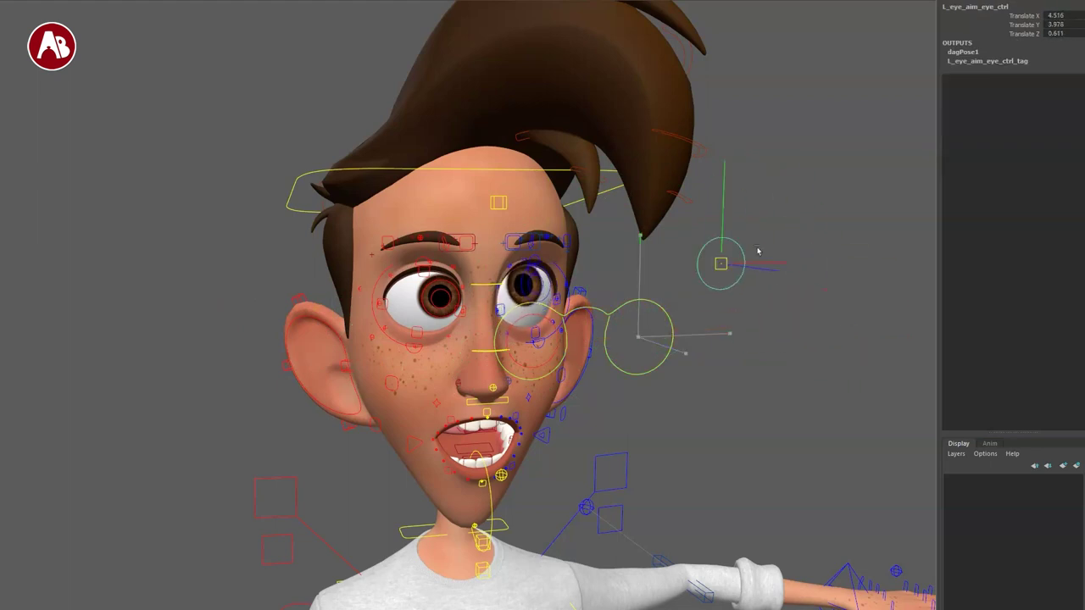
key("ctrl+z")
key("ctrl+z")
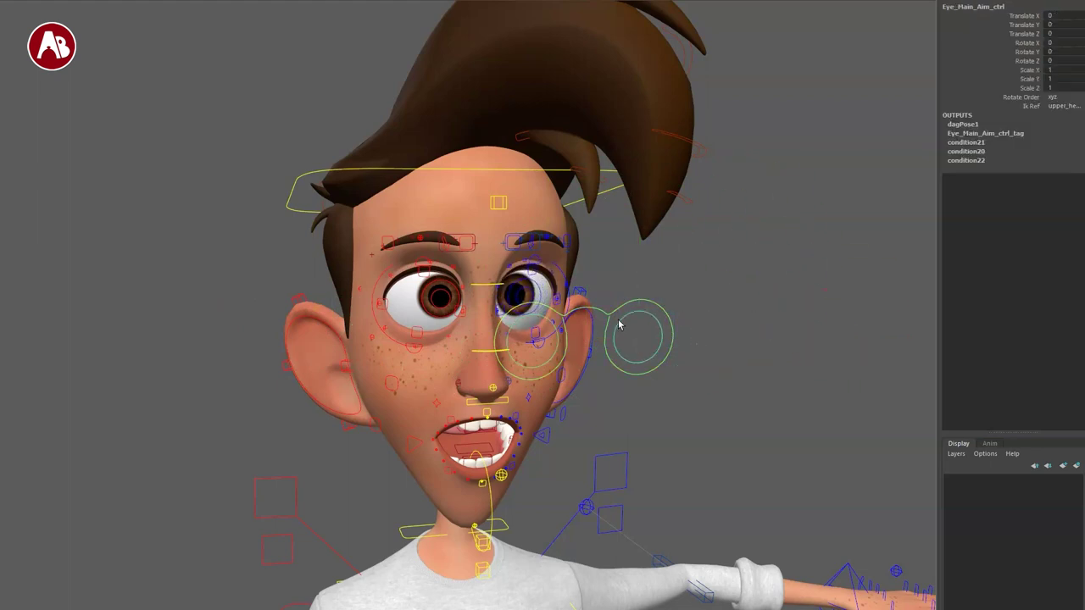
- Examine the controls around the left eye, including L_socketLift_ctrl and L_eye_Up_ctrl
mouse_move(534, 355)
left_mouse_down("alt")
mouse_move(588, 350)
mouse_move(548, 343)
left_mouse_up("alt")
right_click_drag(458, 311, 593, 373, "alt")
left_click_drag(593, 373, 547, 376, "alt")
middle_click_drag(547, 376, 627, 387, "alt")
left_click_drag(627, 387, 623, 337, "alt")
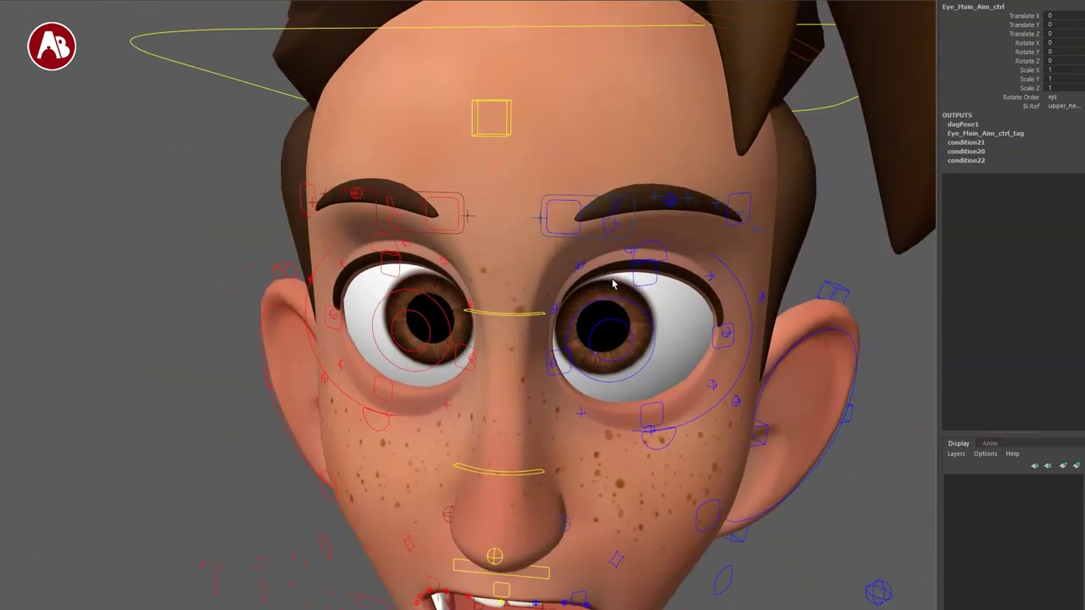
left_click_drag(630, 389, 612, 341, "alt")
scroll(613, 342, "up", 4)
left_click_drag(585, 399, 621, 376, "alt")
left_click(783, 205)
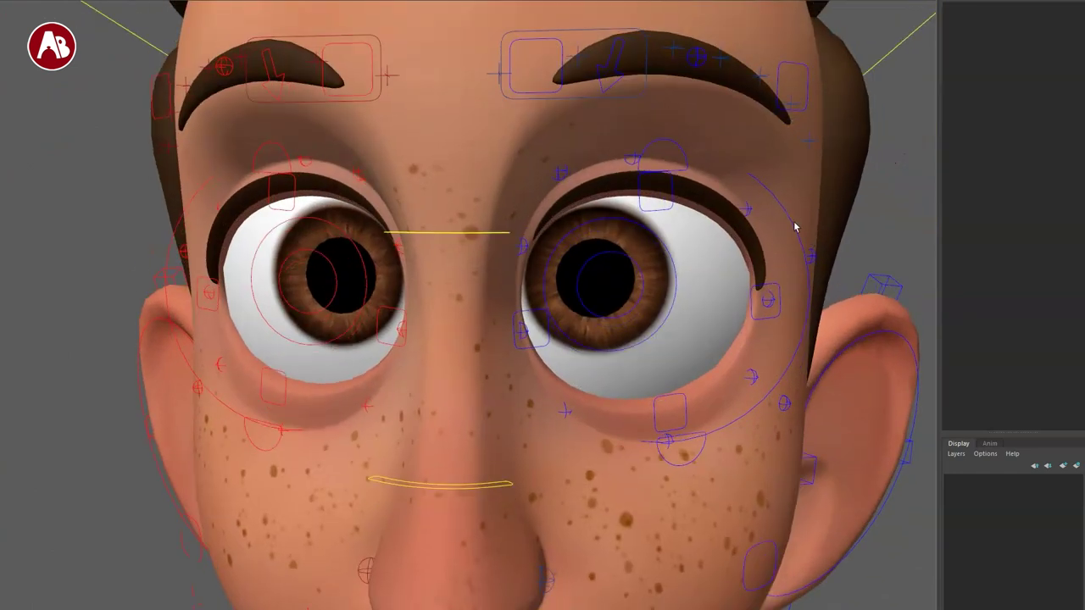
left_click(801, 230)
left_click(689, 170)
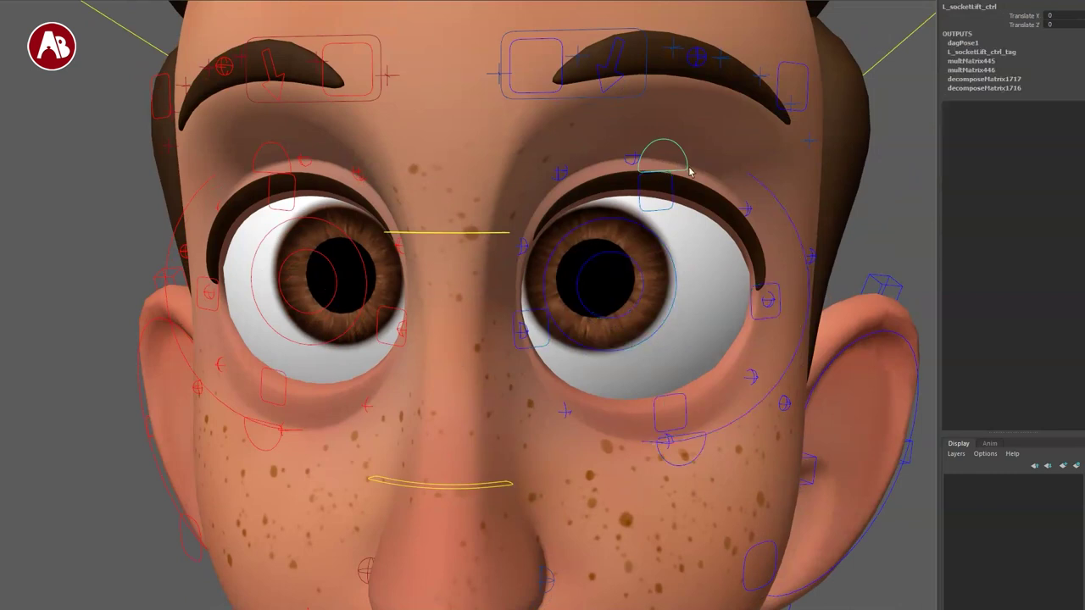
left_click(672, 210)
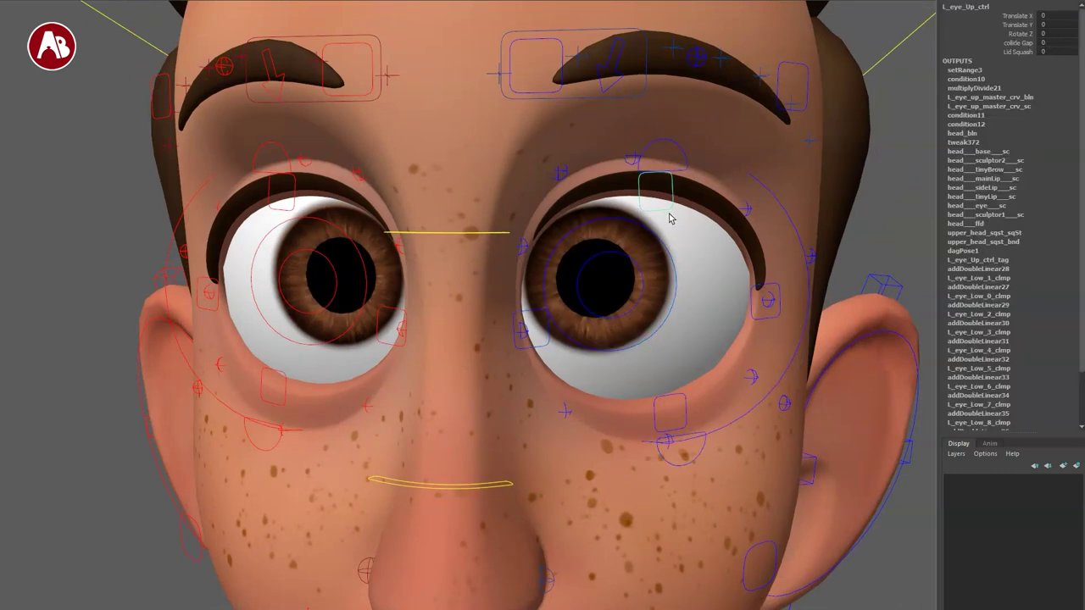
left_click(756, 314)
left_click(763, 318)
mouse_move(519, 363)
left_mouse_down("alt")
mouse_move(549, 359)
mouse_move(529, 358)
left_mouse_up("alt")
left_click(479, 279)
- Try moving the upper head with upper_head_Ctrl, and undo the change
right_click_drag(542, 283, 515, 305, "alt")
key("w")
middle_click_drag(515, 305, 551, 375, "alt")
left_click(511, 130)
scroll(513, 136, "down", 5)
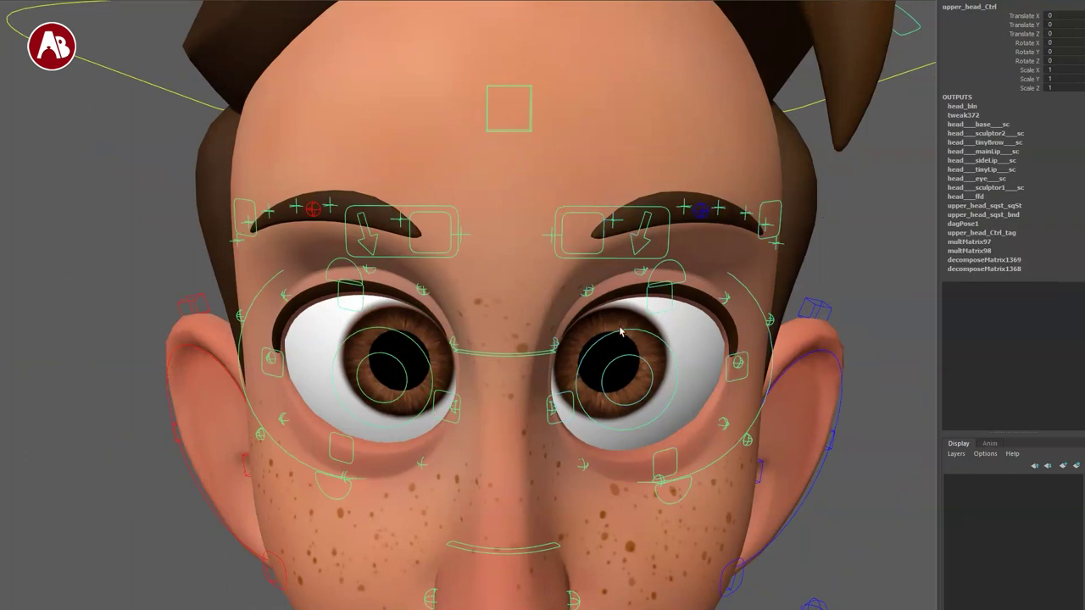
left_click_drag(479, 424, 563, 348)
key("ctrl+z")
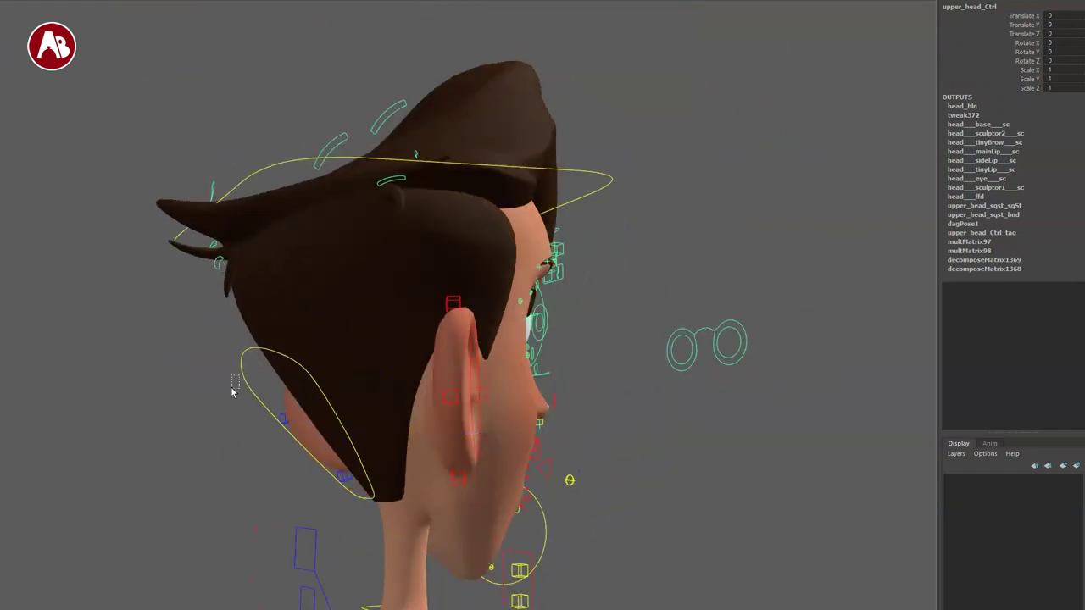
- Try moving the skull with skull_Ctrl behind the head, undoing each change
left_click_drag(232, 389, 248, 368)
left_click_drag(251, 373, 212, 438, "alt")
middle_click_drag(212, 438, 271, 359, "alt")
left_click_drag(467, 389, 477, 355)
key("ctrl+z")
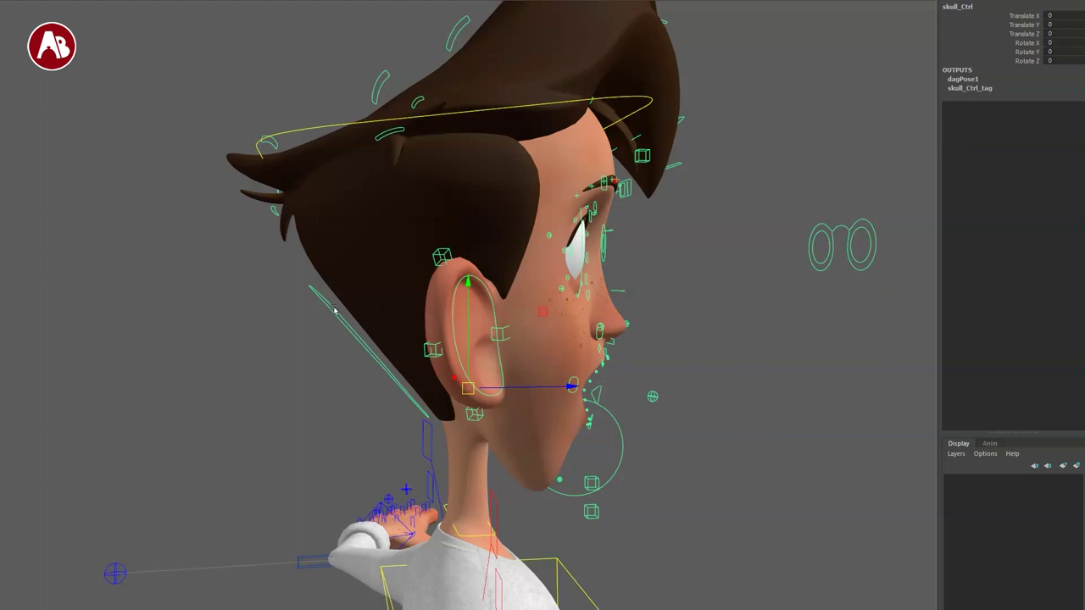
left_click_drag(403, 294, 315, 305)
key("ctrl+z")
key("q")
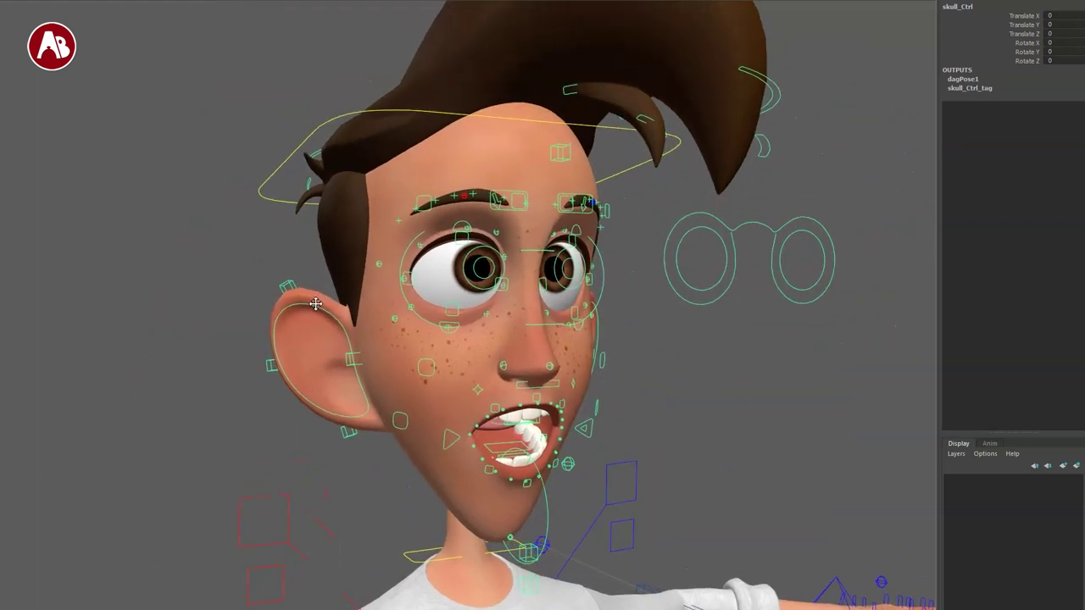
- Try rotating head_Ctrl to about -14.571, 4.786 and -2.331 on X, Y and Z
right_click_drag(315, 305, 449, 310, "alt")
middle_click_drag(449, 309, 463, 395, "alt")
left_click_drag(463, 395, 462, 339, "alt")
right_click_drag(462, 338, 333, 261, "alt")
left_click_drag(305, 184, 310, 180)
left_click_drag(407, 339, 474, 364, "alt")
right_click_drag(475, 364, 412, 337, "alt")
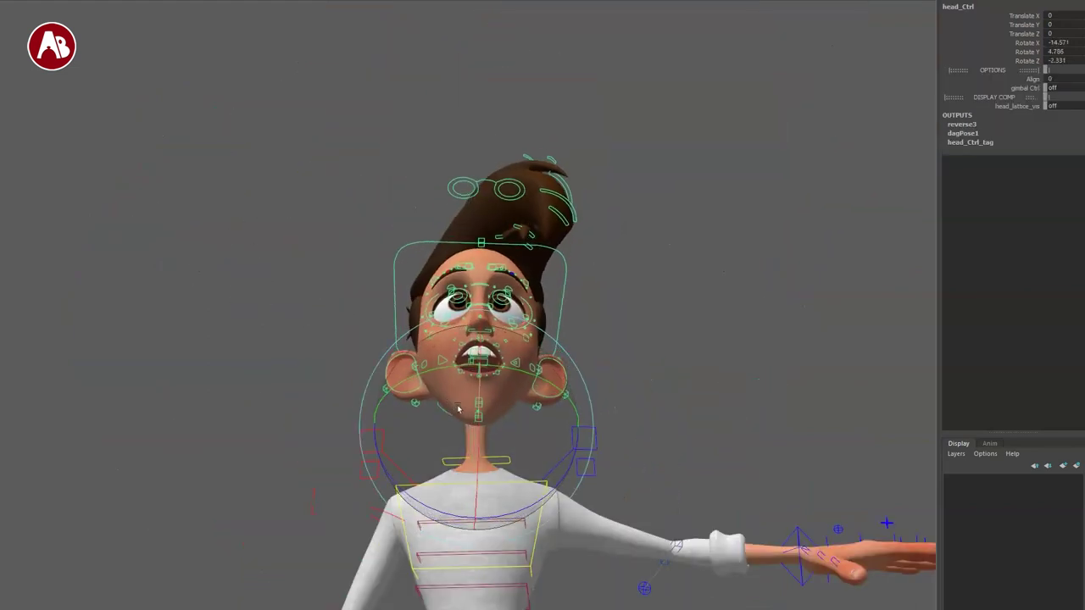
left_click_drag(422, 444, 543, 472, "alt")
right_click_drag(543, 472, 627, 509, "alt")
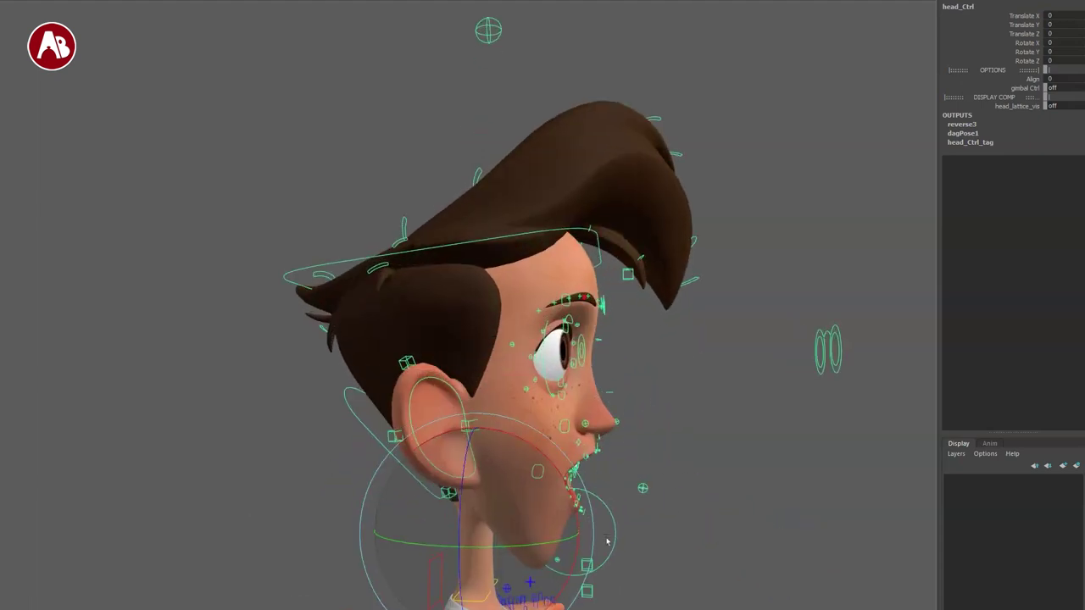
- Rotate hair_2_Ctrl to about 25.254 on Z, scale the hair down uniformly, and deselect the control
left_click_drag(449, 298, 473, 156, "alt")
left_click_drag(407, 162, 432, 207)
left_click_drag(597, 229, 441, 258, "alt")
left_click_drag(519, 214, 289, 198)
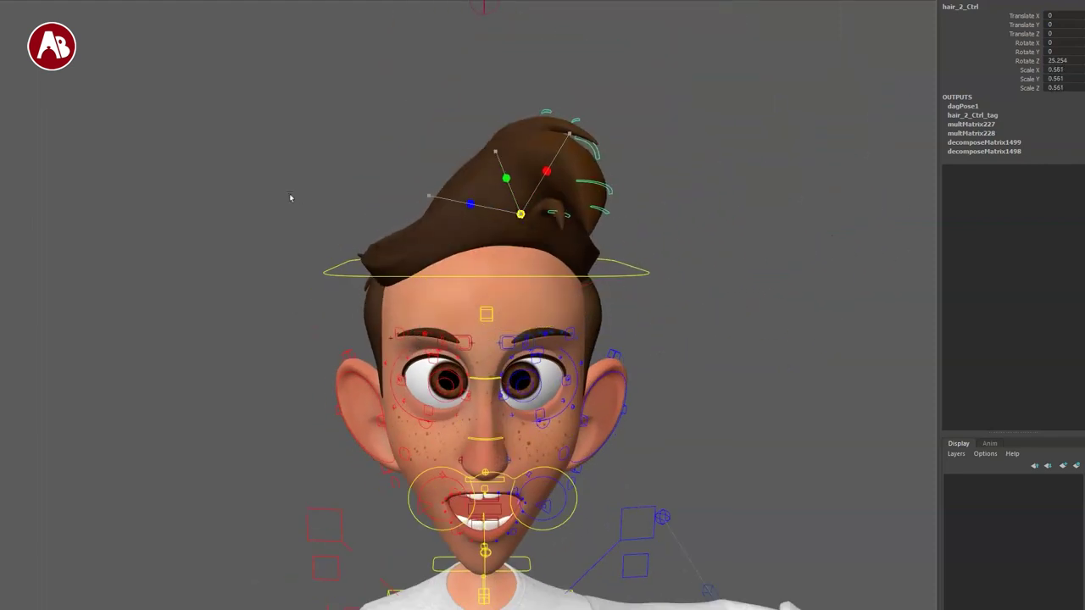
left_click_drag(52, 237, 20, 245)
right_click_drag(199, 360, 237, 291, "alt")
left_click(238, 290)
left_click_drag(238, 291, 889, 441, "alt")
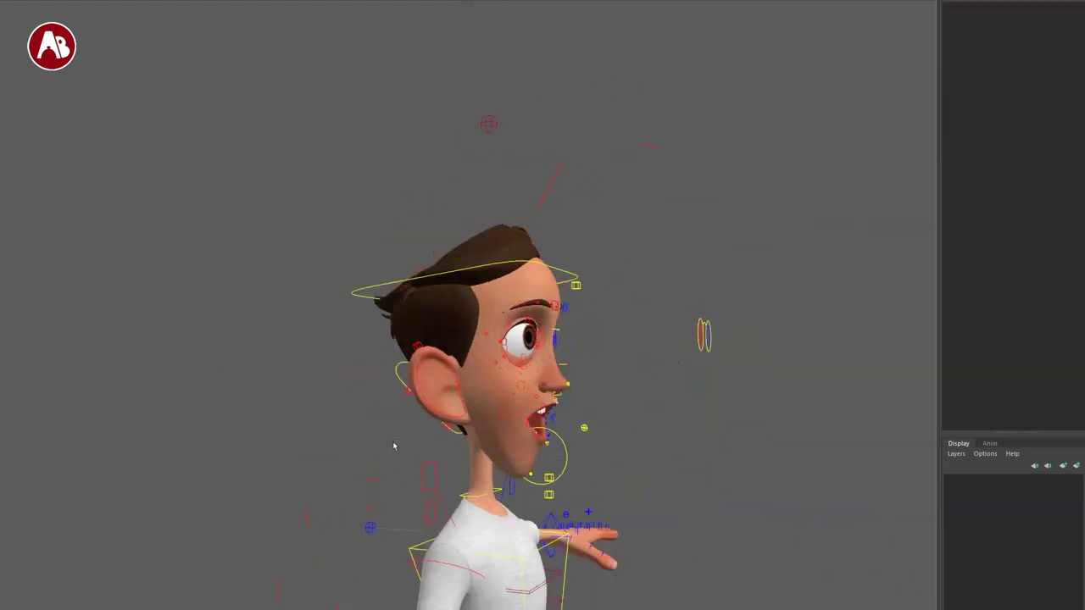
- Undo the last scale and rotation changes made to the hair
left_click_drag(534, 433, 698, 450, "alt")
key("ctrl+z")
key("ctrl+z")
left_click(251, 115)
- Try rotating hair_14_Ctrl at the back of the hair, and undo the rotation
left_click_drag(626, 385, 341, 340, "alt")
left_click(369, 190)
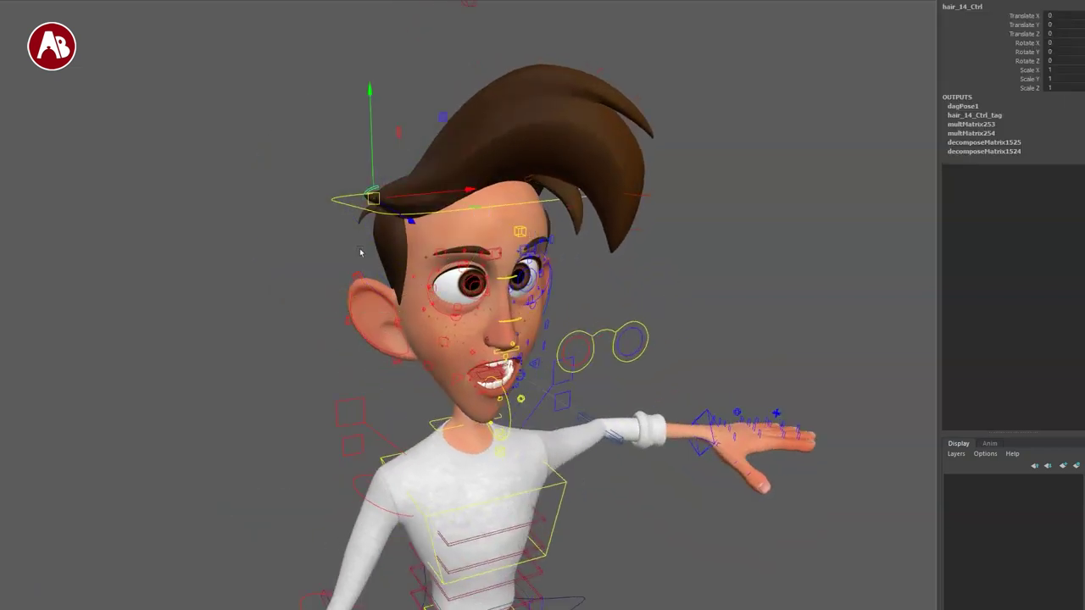
left_click_drag(359, 251, 315, 237, "alt")
key("f")
left_click_drag(497, 378, 406, 434, "alt")
key("e")
left_click_drag(478, 424, 450, 392)
key("ctrl+z")
key("q")
- Examine the face up close in wireframe and textured display, focusing on the eyes and brows
right_click_drag(709, 502, 525, 382, "alt")
left_click_drag(525, 382, 339, 305, "alt")
mouse_move(339, 305)
right_mouse_down("alt")
mouse_move(194, 242)
mouse_move(180, 247)
right_mouse_up("alt")
middle_click_drag(351, 308, 401, 249, "alt")
mouse_move(402, 249)
left_mouse_down("alt")
mouse_move(333, 353)
mouse_move(331, 385)
mouse_move(569, 412)
mouse_move(465, 416)
mouse_move(365, 395)
mouse_move(538, 472)
mouse_move(605, 449)
mouse_move(392, 463)
mouse_move(455, 458)
left_mouse_up("alt")
key("4")
key("6")
key("6")
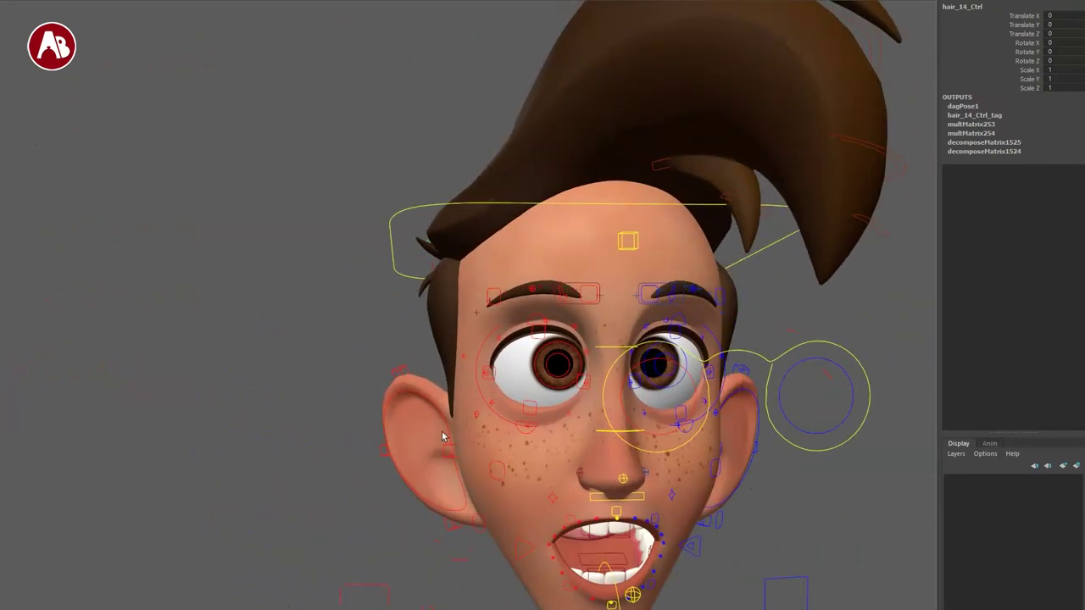
middle_click_drag(443, 435, 339, 434, "alt")
right_click_drag(339, 434, 381, 433, "alt")
left_click_drag(381, 433, 398, 435, "alt")
right_click_drag(347, 305, 392, 305, "alt")
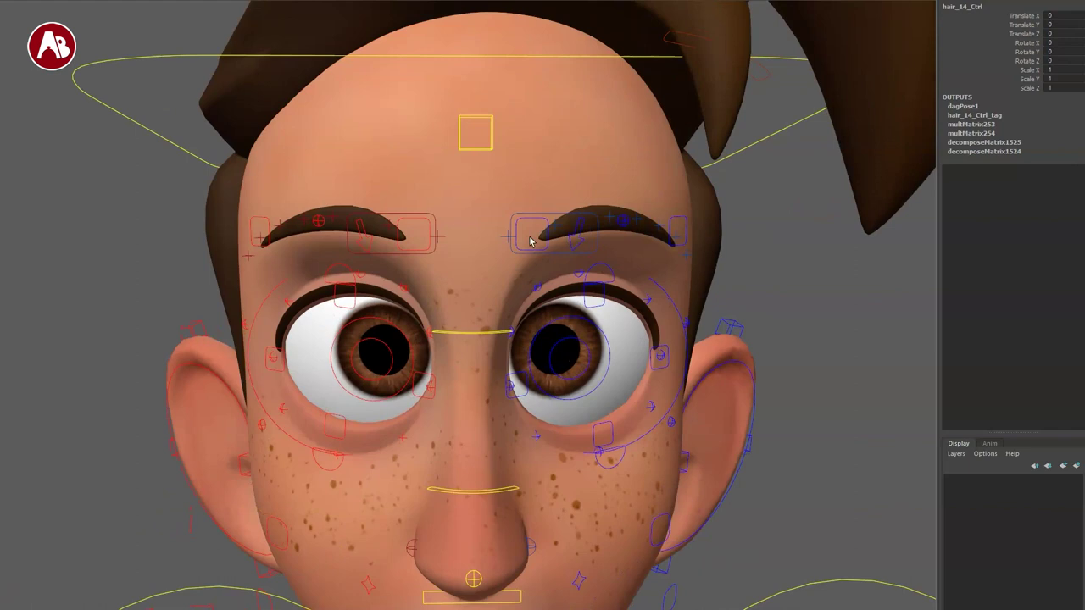
left_click_drag(522, 298, 519, 297, "alt")
right_click_drag(519, 297, 547, 295, "alt")
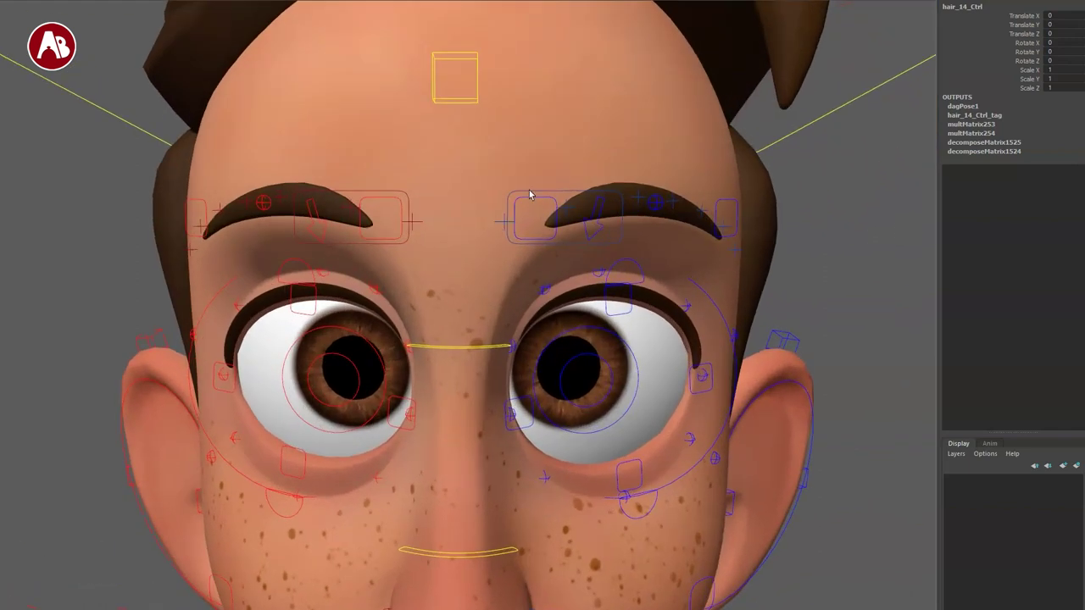
- Try moving the whole left eyebrow with L_master_ctrl in several directions, ending at about 0.096, 0.55 and -0.074
left_click(531, 207)
left_click_drag(585, 205, 537, 183)
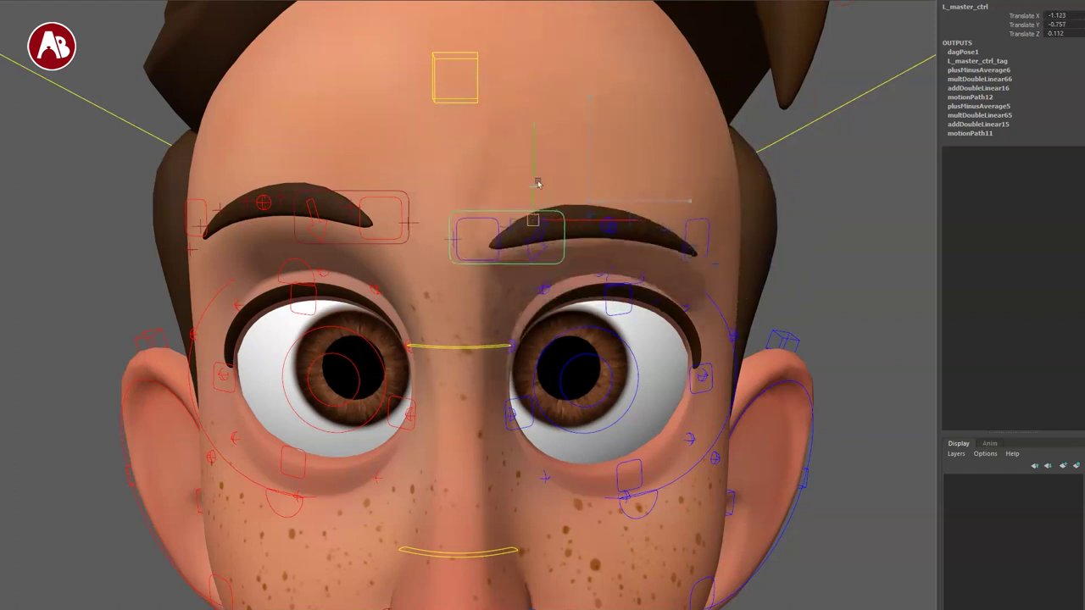
left_click_drag(605, 224, 584, 203)
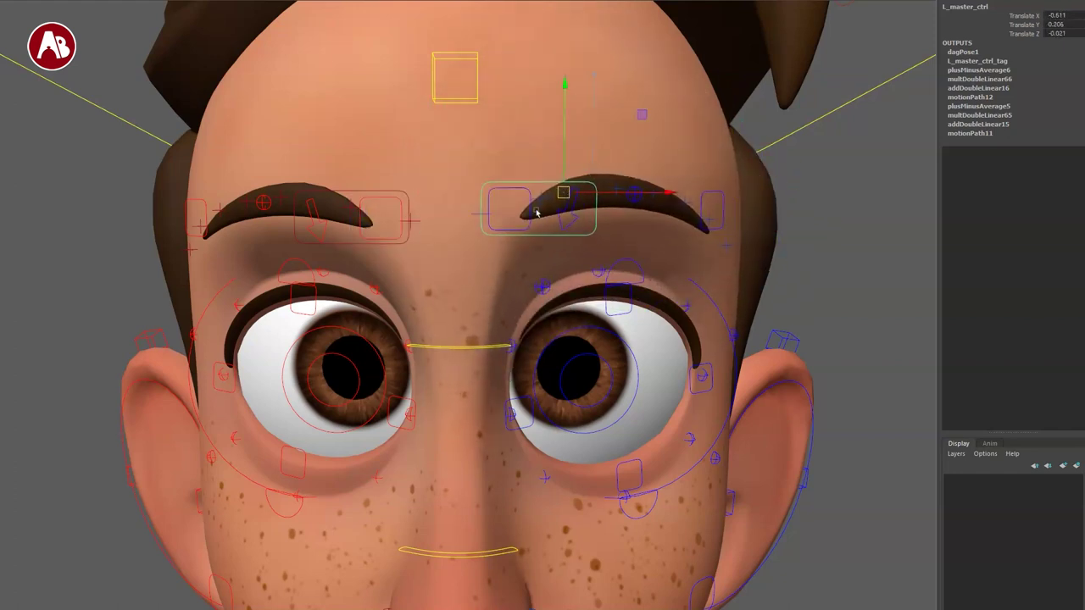
left_click_drag(567, 138, 585, 69)
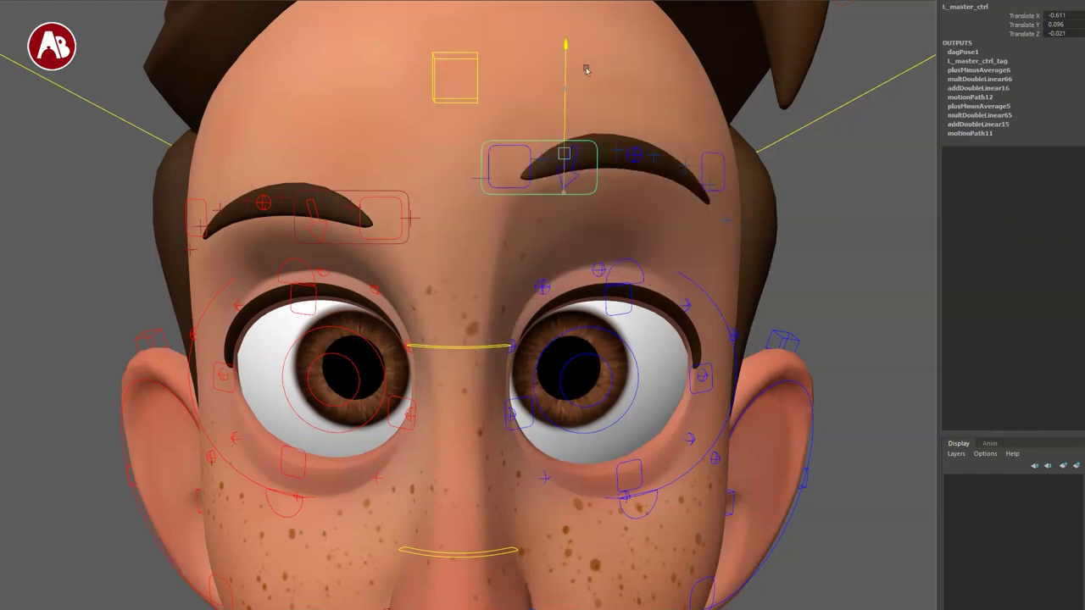
left_click_drag(595, 178, 570, 181)
key("e")
key("q")
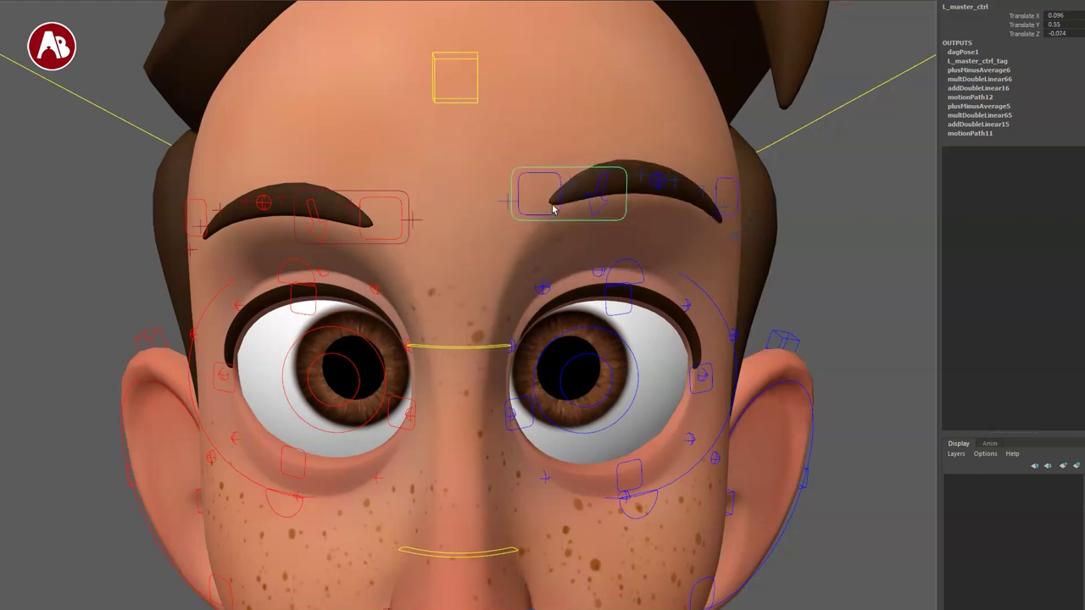
- Try moving L_inn_brow_ctrl to about -1.229, -0.367 and 0.051 and rotating it to about -41.404 on Z
left_click(558, 206)
key("w")
left_click_drag(543, 161, 528, 205)
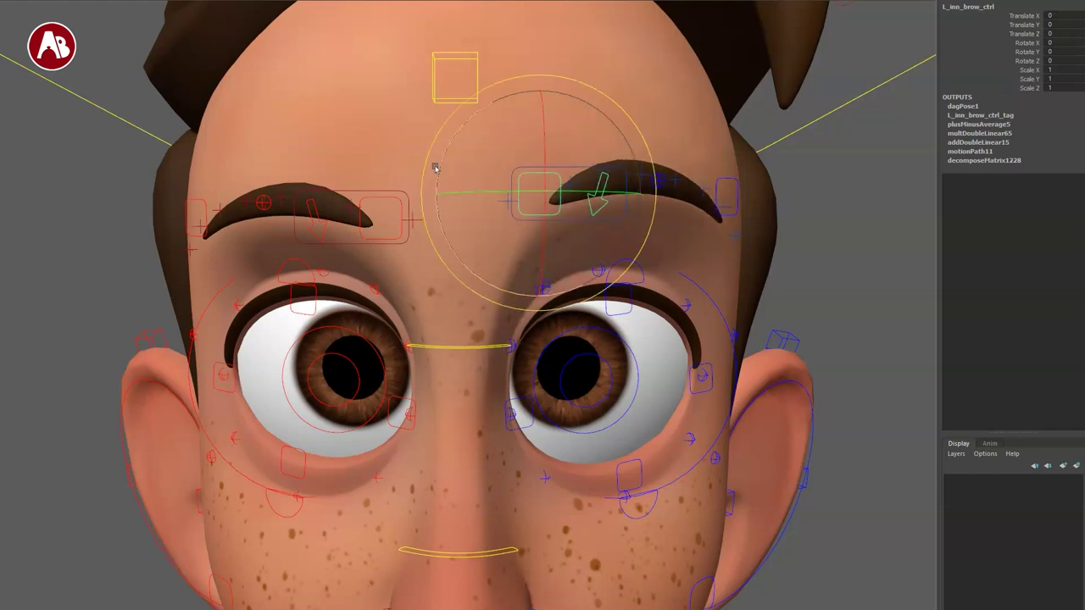
left_click_drag(448, 173, 506, 125)
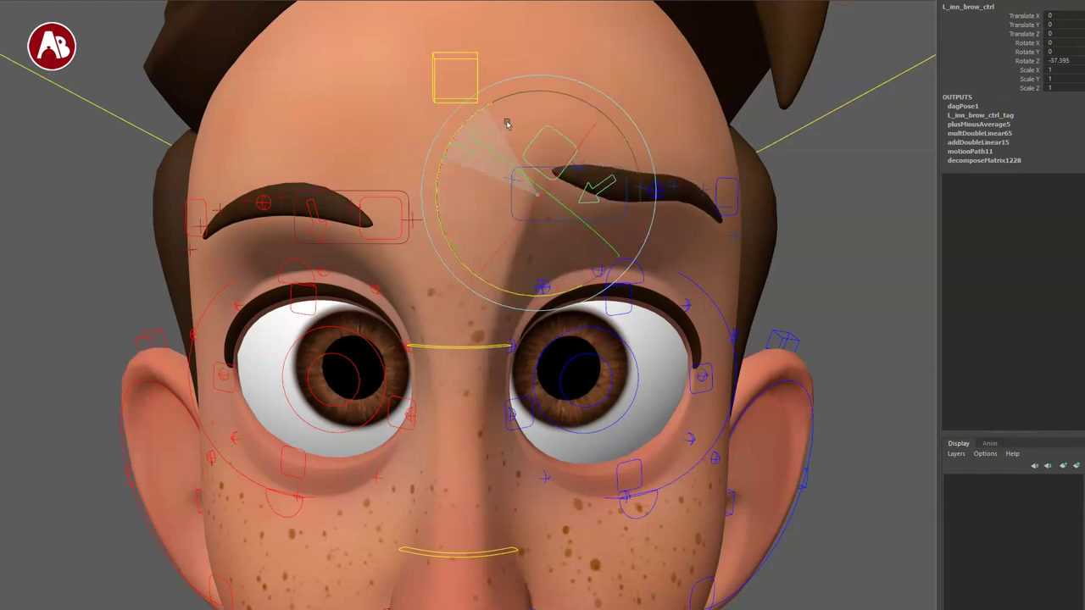
left_click_drag(549, 153, 499, 167)
key("e")
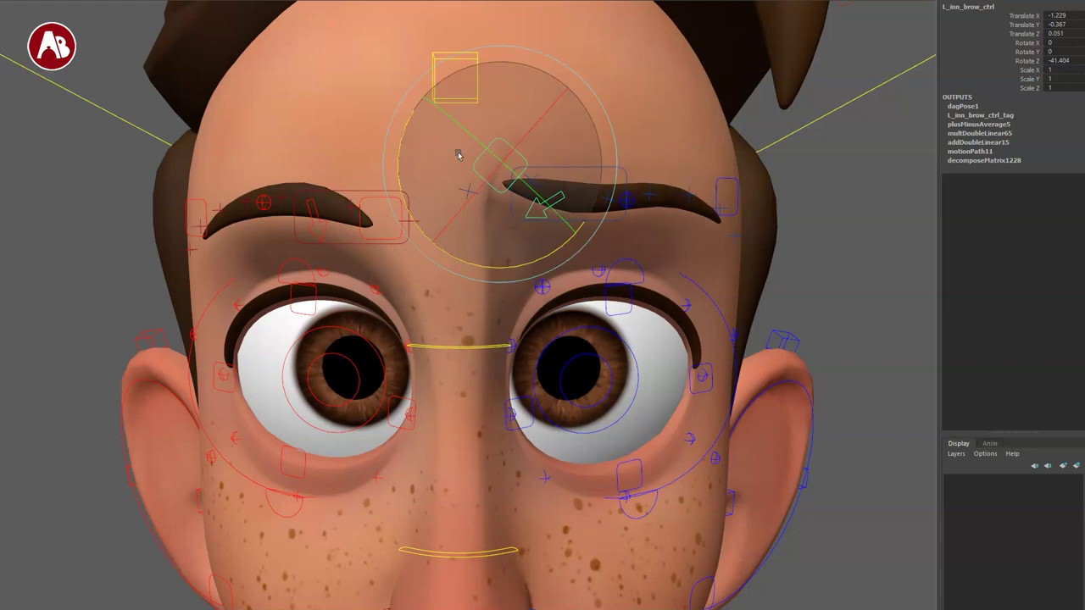
- Undo the inner brow and L_master_ctrl changes on the left eyebrow
key("ctrl+z")
key("ctrl+z")
key("ctrl+z")
key("ctrl+z")
key("ctrl+z")
key("q")
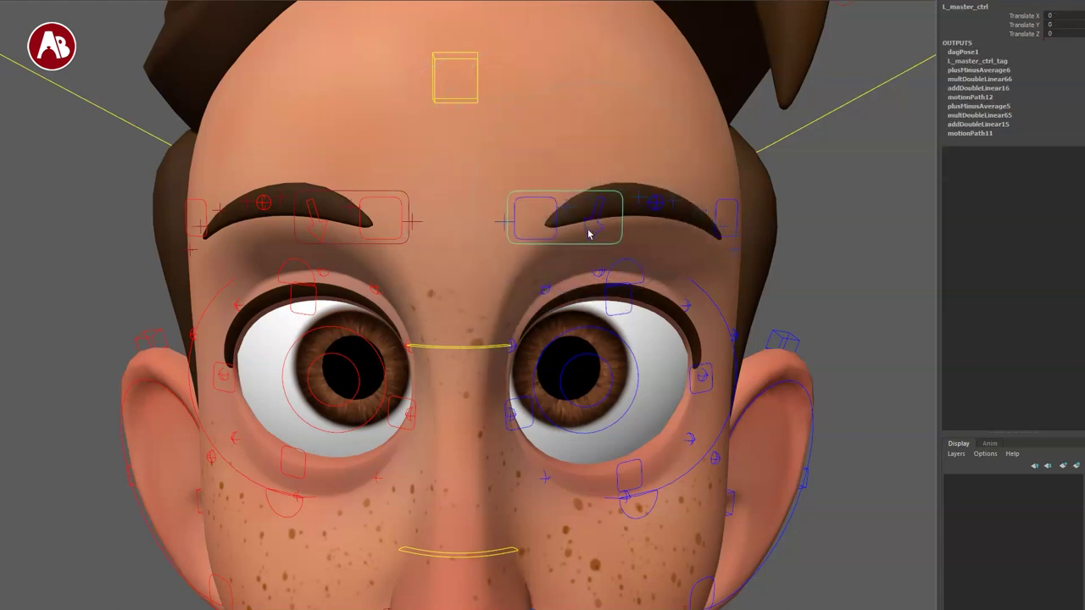
- Try moving L_brow_corrugator_ctrl on the left brow to about -0.248, 0.706 and 0.037
left_click(588, 232)
left_click_drag(586, 144, 559, 124)
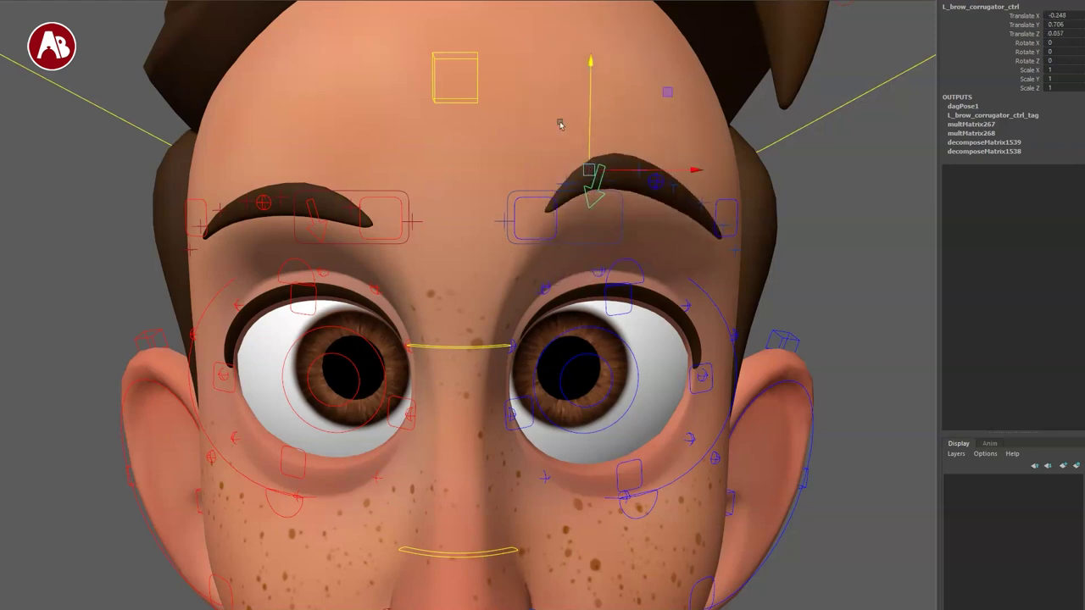
right_click_drag(636, 247, 608, 302, "alt")
middle_click_drag(663, 245, 514, 252, "alt")
left_click_drag(555, 301, 516, 278, "alt")
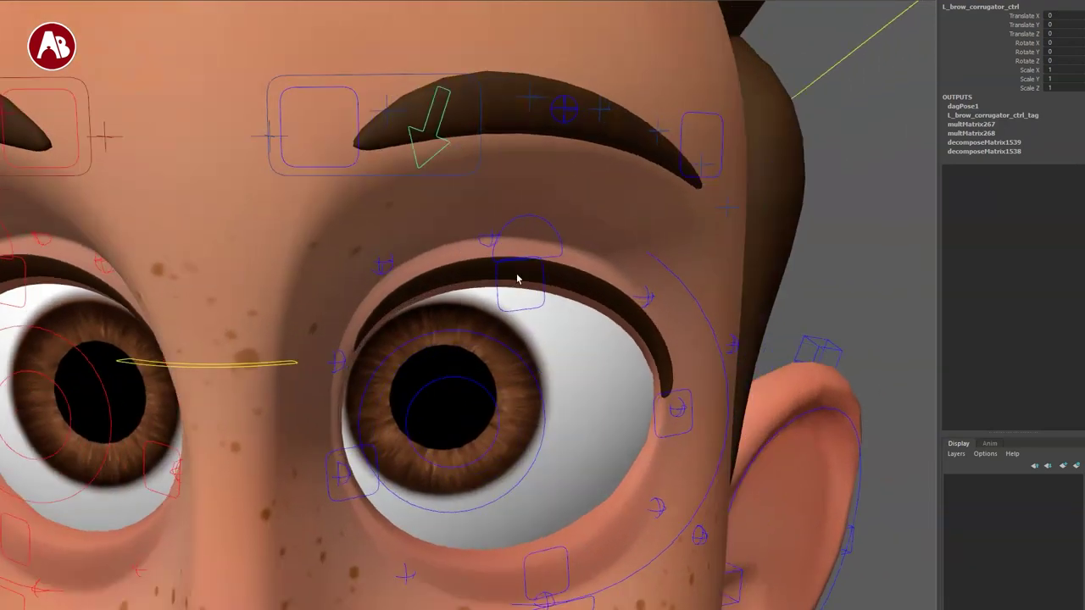
- Try reshaping the left eyebrow by moving L_brow_tweak_2_ctrl, L_brow_tweak_3_ctrl and L_brow_tweak_4_ctrl, undoing the last move
right_click_drag(516, 279, 488, 237, "alt")
left_click_drag(400, 144, 365, 17)
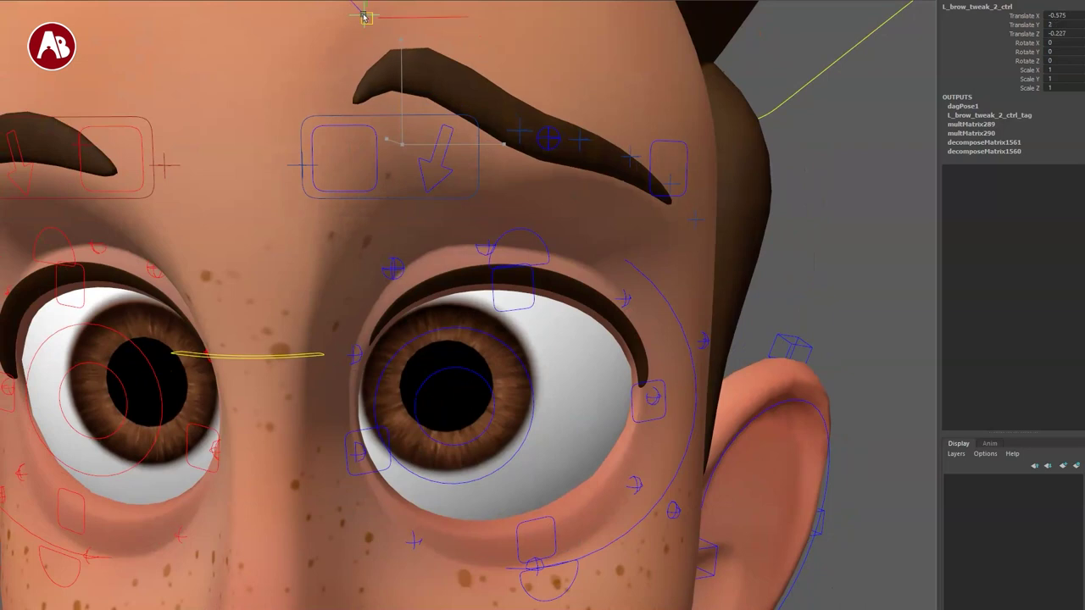
left_click_drag(514, 130, 549, 24)
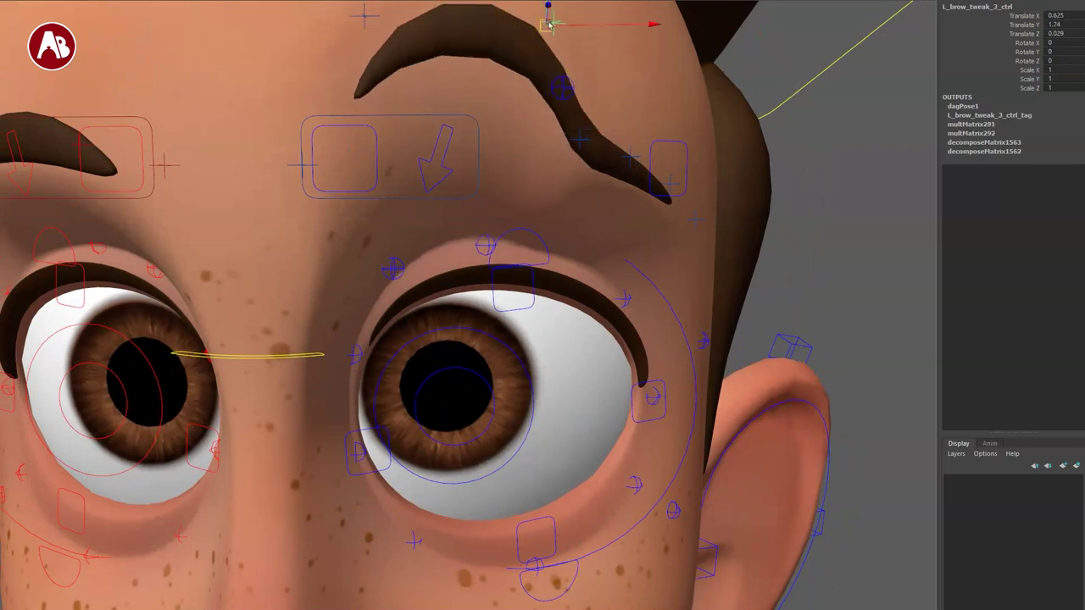
left_click_drag(585, 151, 600, 127)
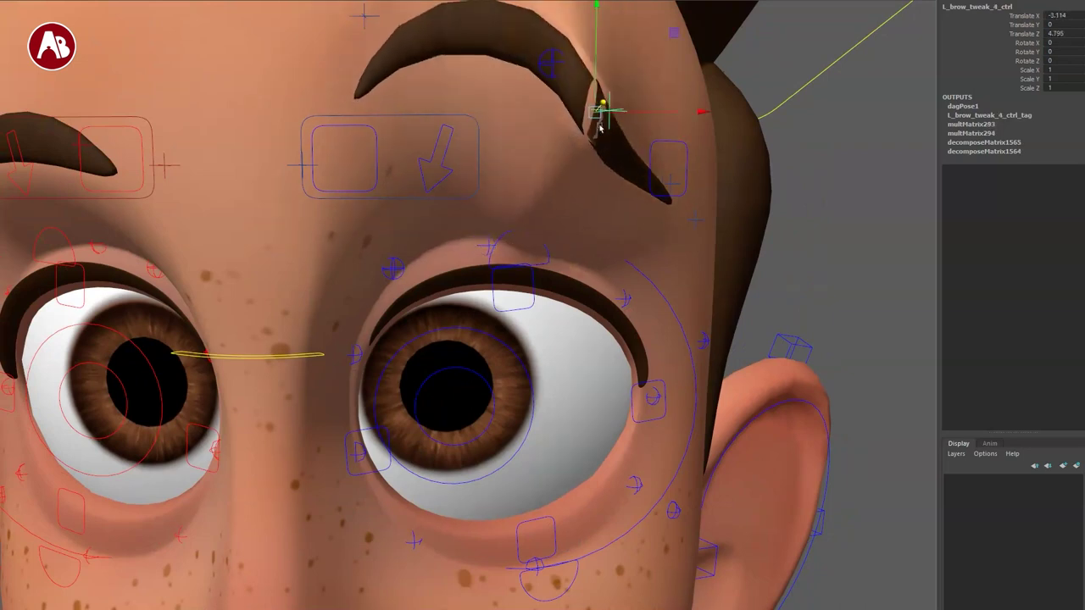
key("ctrl+z")
- Try moving the left brow with L_brow_geo_ctrl to about 4.121, 0.849 and -0.388, and undo the move
left_click(562, 90)
left_click_drag(562, 90, 570, 114)
right_click_drag(570, 114, 485, 166, "alt")
left_click_drag(510, 210, 623, 189)
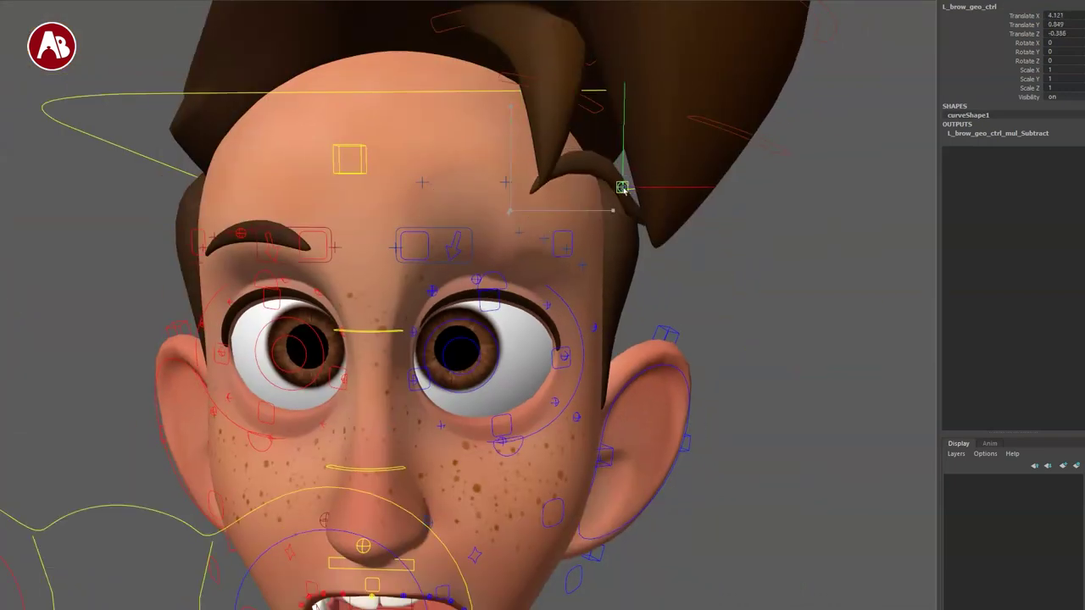
left_click_drag(321, 172, 316, 175)
key("ctrl+z")
- Try moving L_brow_geo_ctrl forward from the face to about 4.921 on Z
left_click_drag(547, 313, 424, 272, "alt")
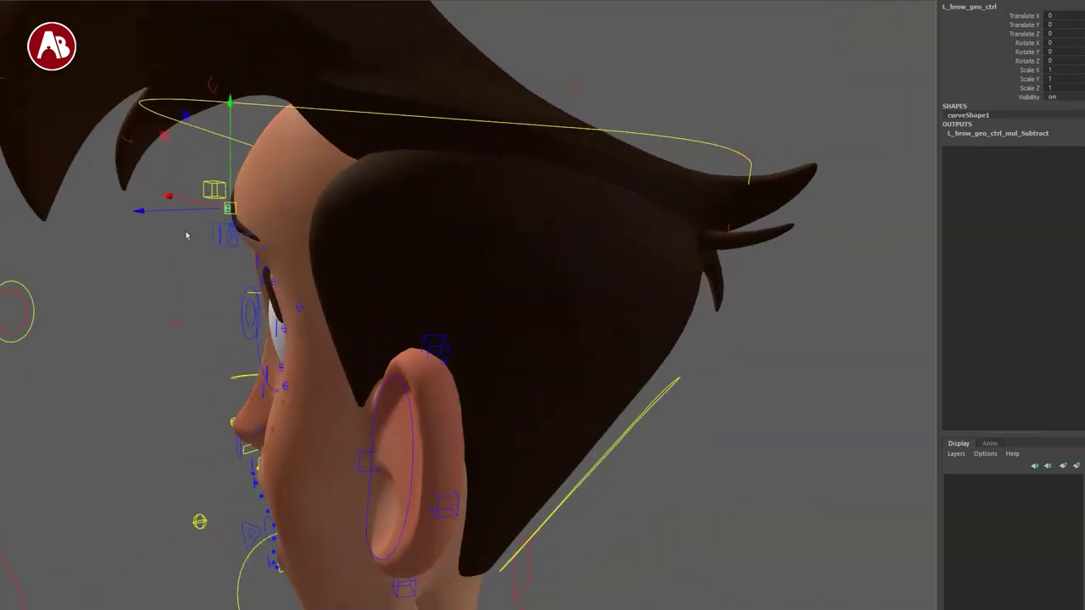
left_click_drag(138, 209, 90, 207)
left_click_drag(190, 270, 345, 291, "alt")
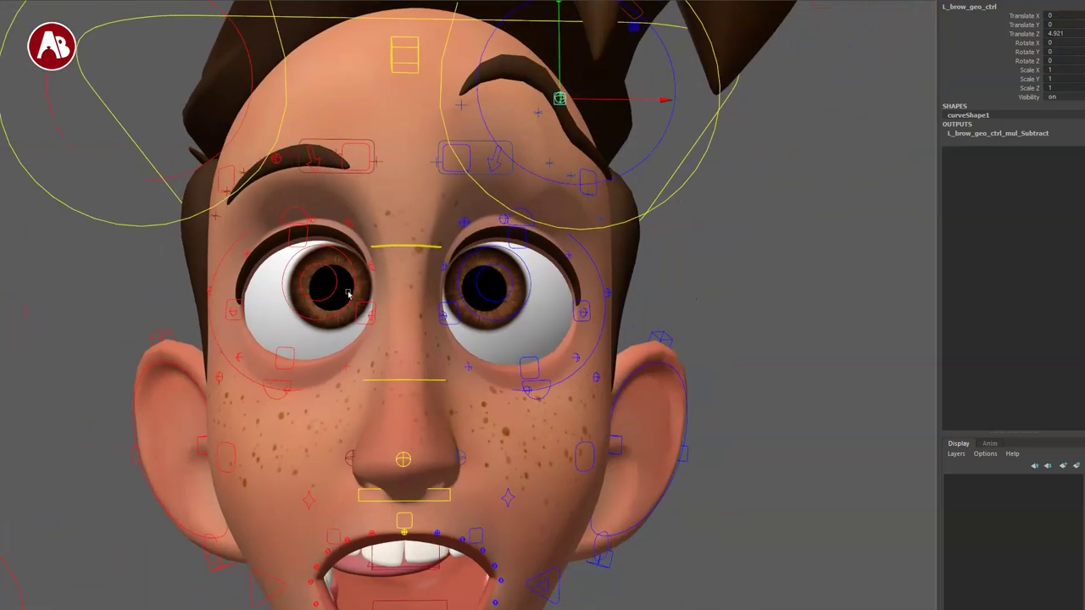
- Undo the L_brow_geo_ctrl move and the tweak edits on the left eyebrow
key("ctrl+z")
key("ctrl+z")
key("ctrl+z")
key("ctrl+z")
key("ctrl+z")
key("ctrl+z")
key("ctrl+z")
key("ctrl+z")
key("ctrl+z")
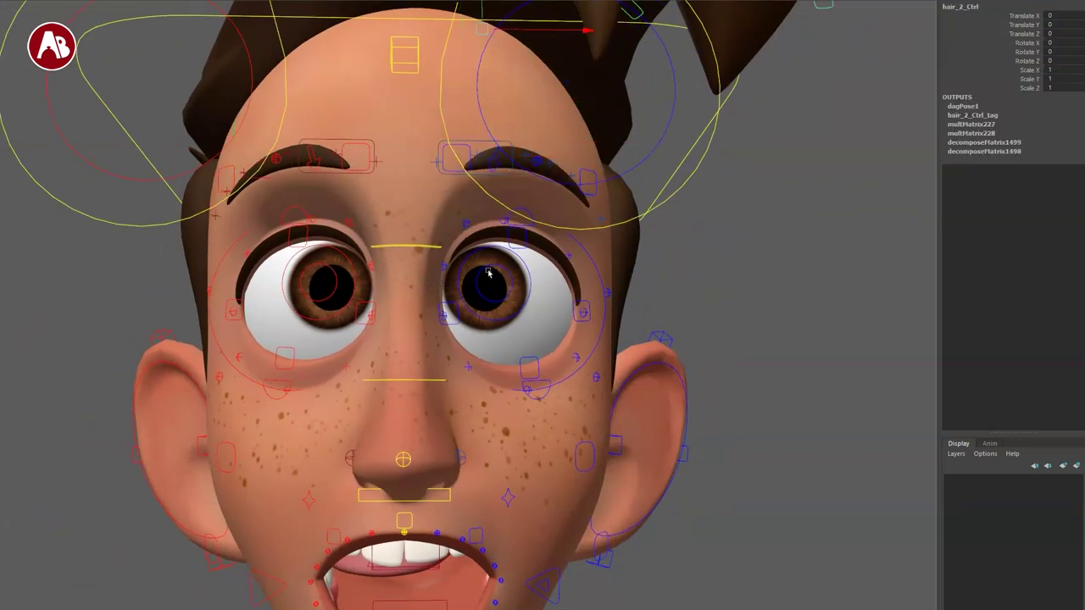
- Try raising the left brow with L_inn_brow_ctrl and moving L_out_brow_ctrl to about 0.179, 0.715 and 0.107
left_click_drag(534, 232, 568, 236, "alt")
left_click(581, 196)
key("ctrl+z")
left_click_drag(421, 285, 471, 273, "alt")
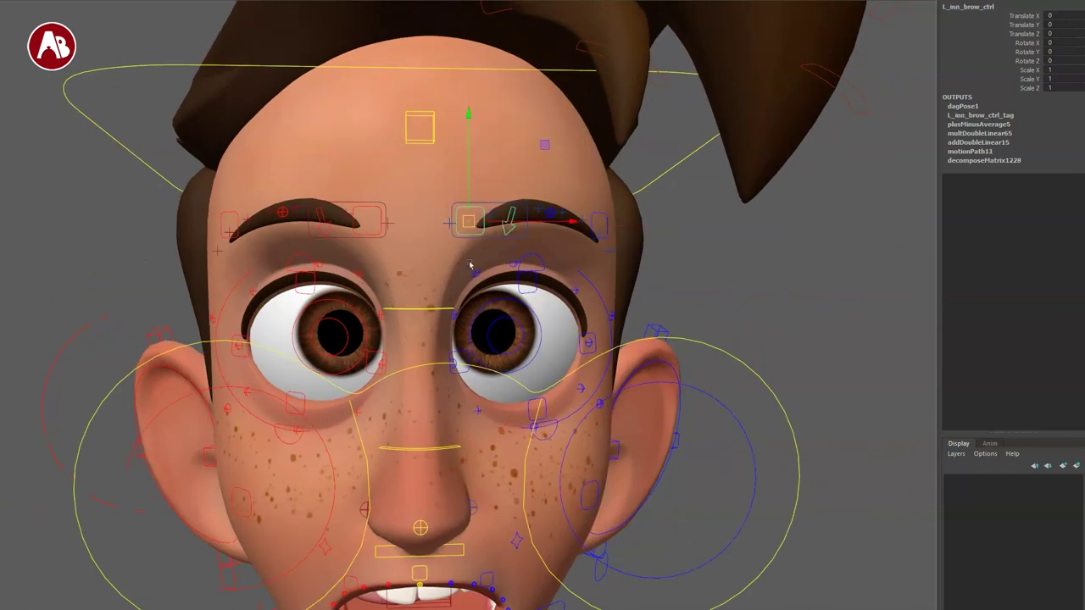
left_click_drag(468, 222, 466, 151)
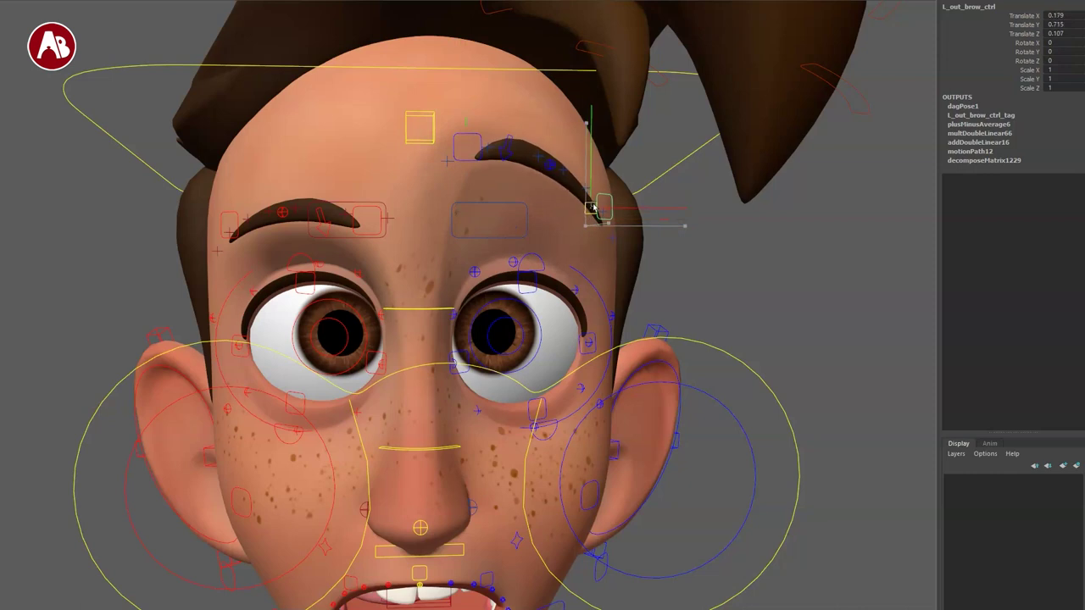
- Undo the moves of the left brow's inner and outer controls
left_click_drag(465, 316, 442, 317, "alt")
key("ctrl+z")
key("ctrl+z")
key("ctrl+z")
key("ctrl+z")
key("ctrl+z")
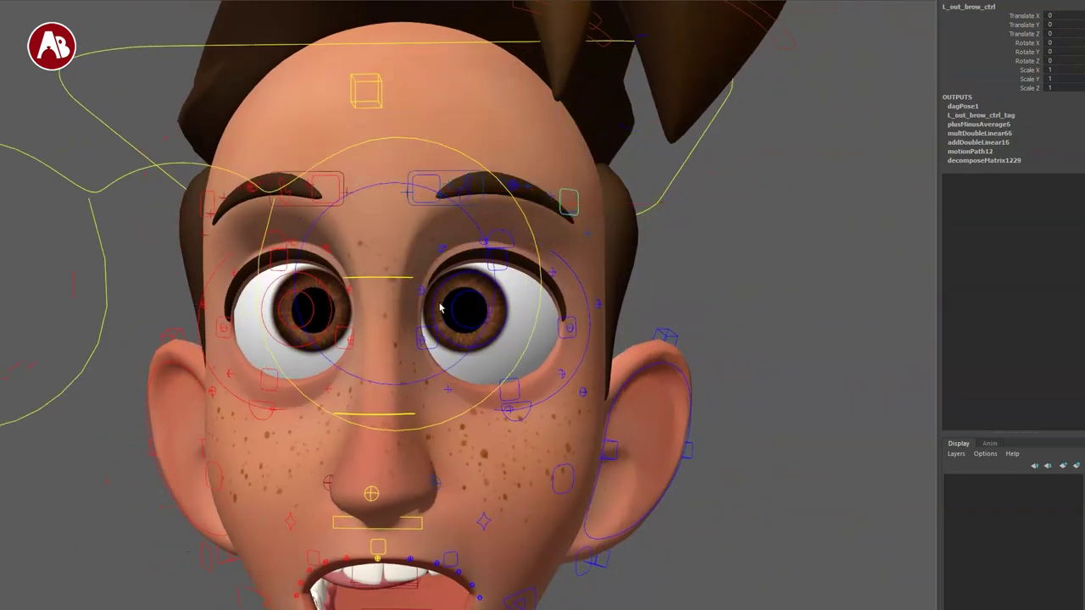
- Try moving R_brow_tweak_7_ctrl at the outer end of the right eyebrow
left_click_drag(319, 322, 375, 339, "alt")
mouse_move(410, 287)
left_mouse_down("alt")
mouse_move(444, 288)
mouse_move(421, 286)
left_mouse_up("alt")
left_click(307, 257)
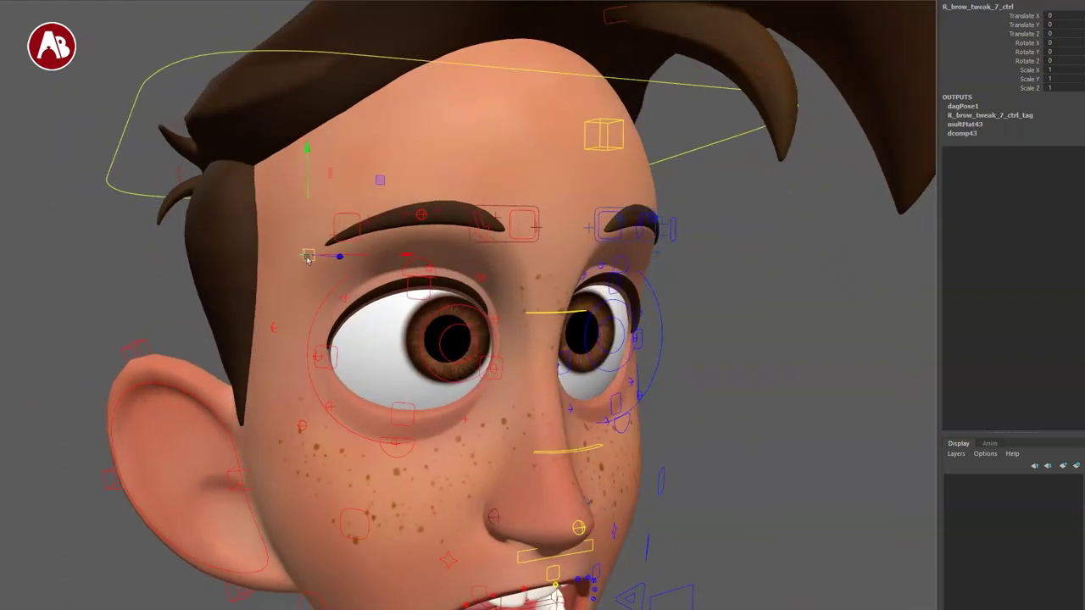
left_click_drag(288, 265, 301, 273)
- Select head_Ctrl and turn on head_lattice_vis to display the lattice controls around the head
left_click_drag(460, 343, 346, 360, "alt")
middle_click_drag(440, 361, 503, 281, "alt")
right_click_drag(503, 280, 430, 338, "alt")
left_click_drag(430, 416, 501, 405, "alt")
left_click(276, 149)
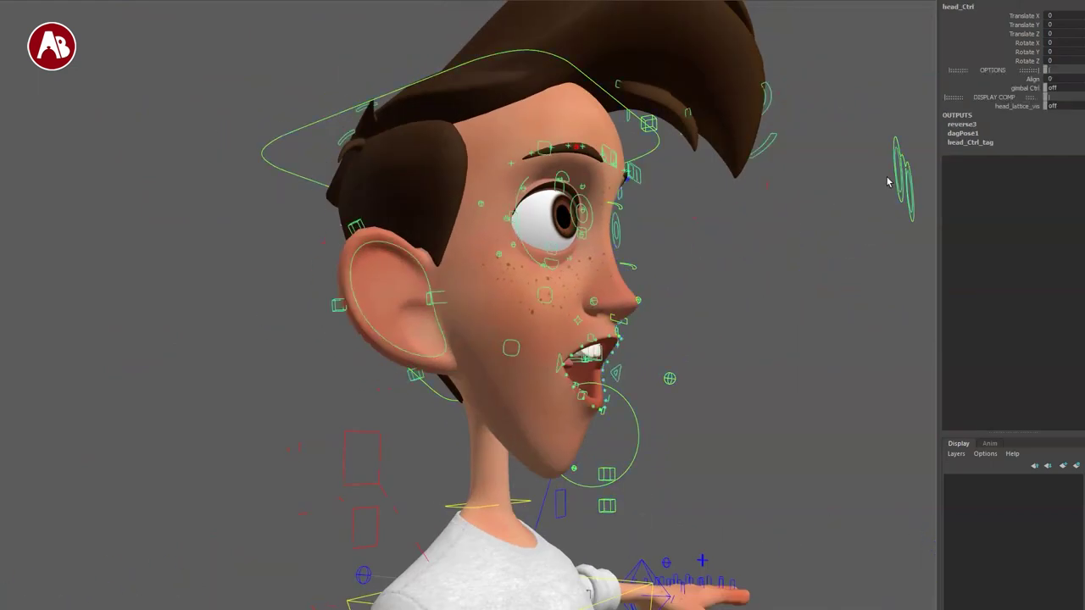
left_click(985, 106)
middle_click_drag(918, 214, 951, 216)
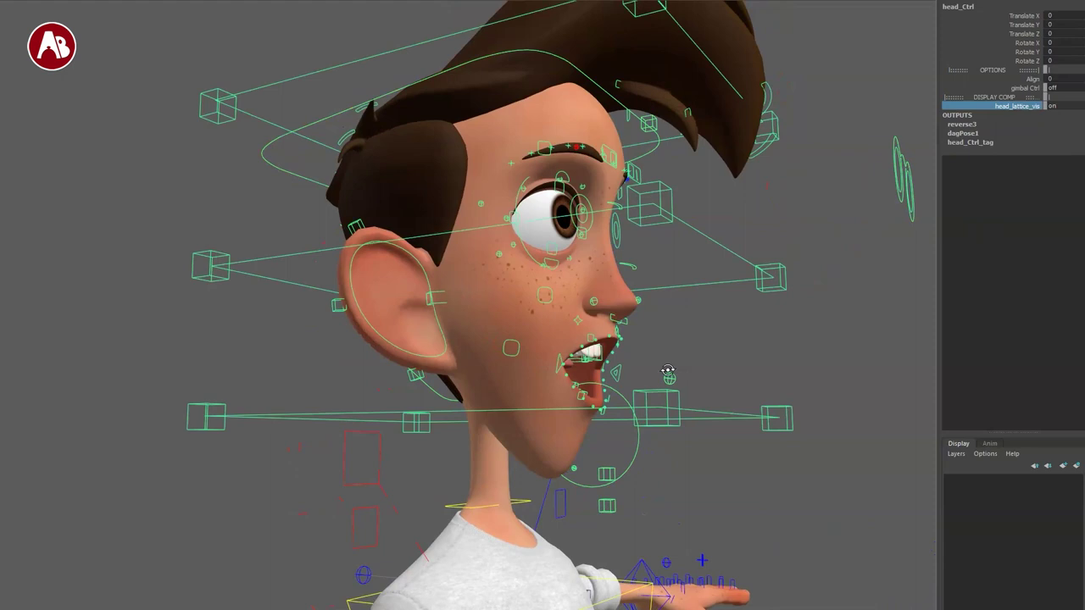
- Move C_mid_lat3_ctrl inward beside the left ear to about -6.079, 0.095 and 1.311
left_click_drag(668, 370, 622, 376, "alt")
left_click(771, 336)
left_click_drag(771, 336, 697, 347, "alt")
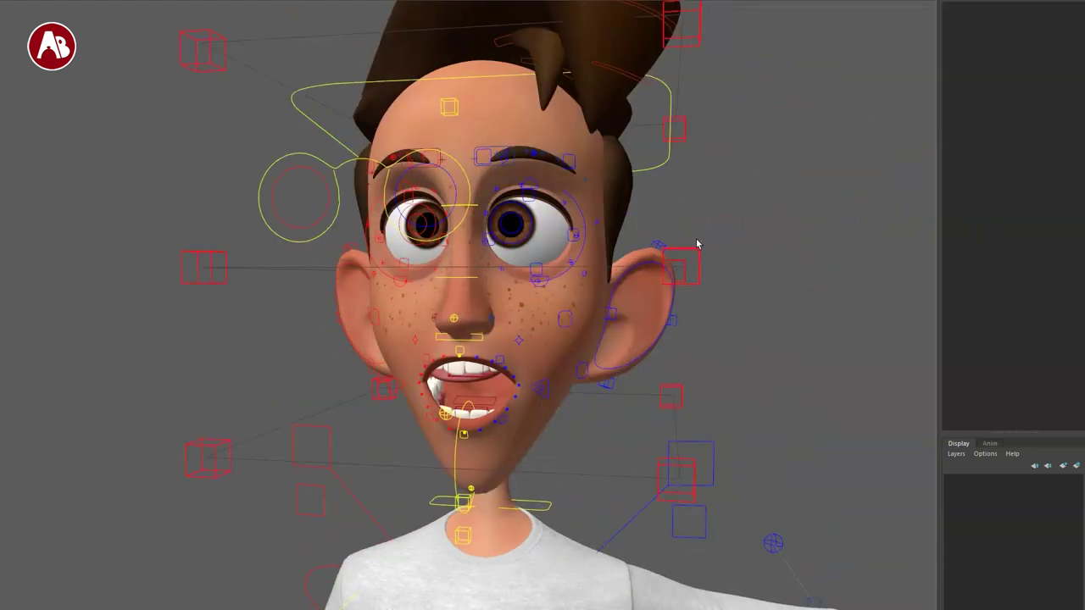
left_click(676, 283)
left_click_drag(683, 268, 555, 268)
- Try deforming the jaw by moving C_dwn_lat3_ctrl to about -12.925, 3.314 and -0.072
left_click_drag(524, 400, 583, 378, "alt")
left_click(783, 439)
left_click_drag(778, 441, 687, 455, "alt")
key("w")
left_click_drag(765, 461, 694, 465)
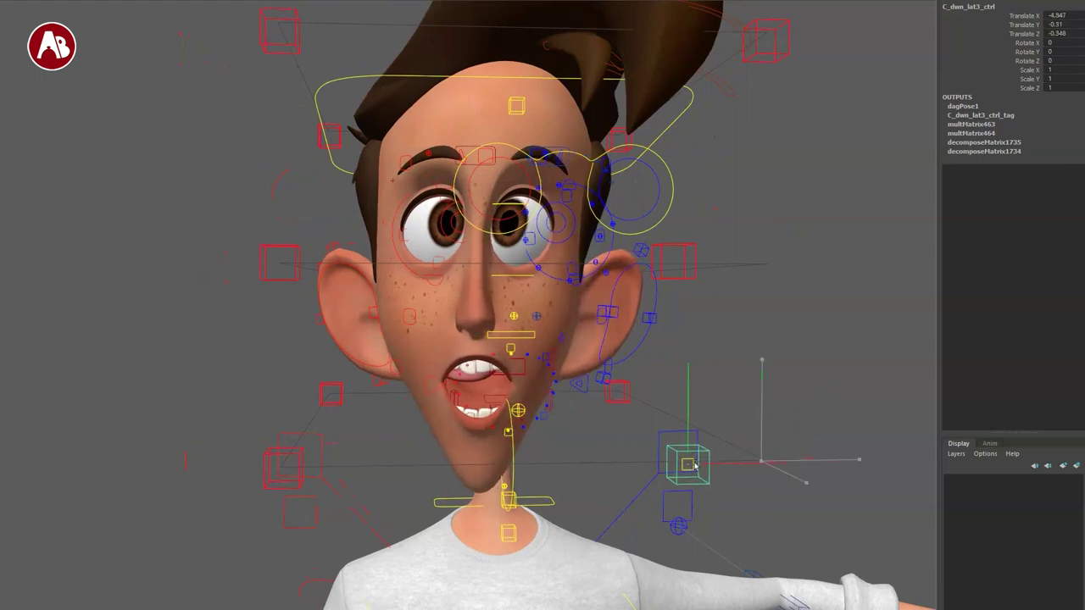
left_click_drag(580, 434, 744, 440)
right_click_drag(742, 440, 549, 417, "alt")
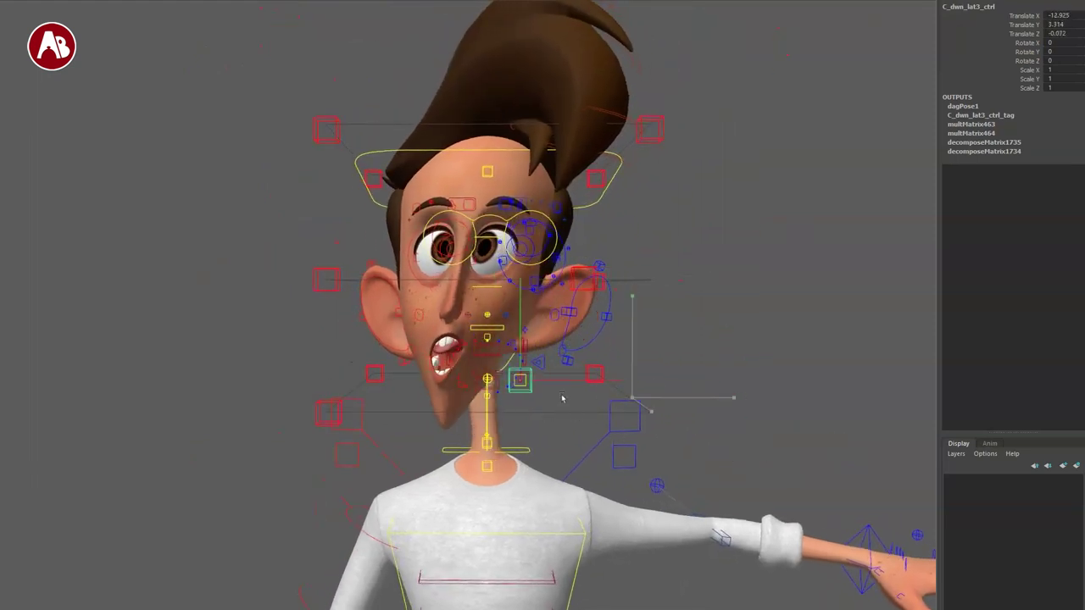
- Try moving C_mid_lat3_ctrl to about -13.517, 0.943 and 1.366, and return C_dwn_lat3_ctrl to zero translation
left_click_drag(570, 284, 486, 270)
left_click_drag(509, 358, 525, 358, "alt")
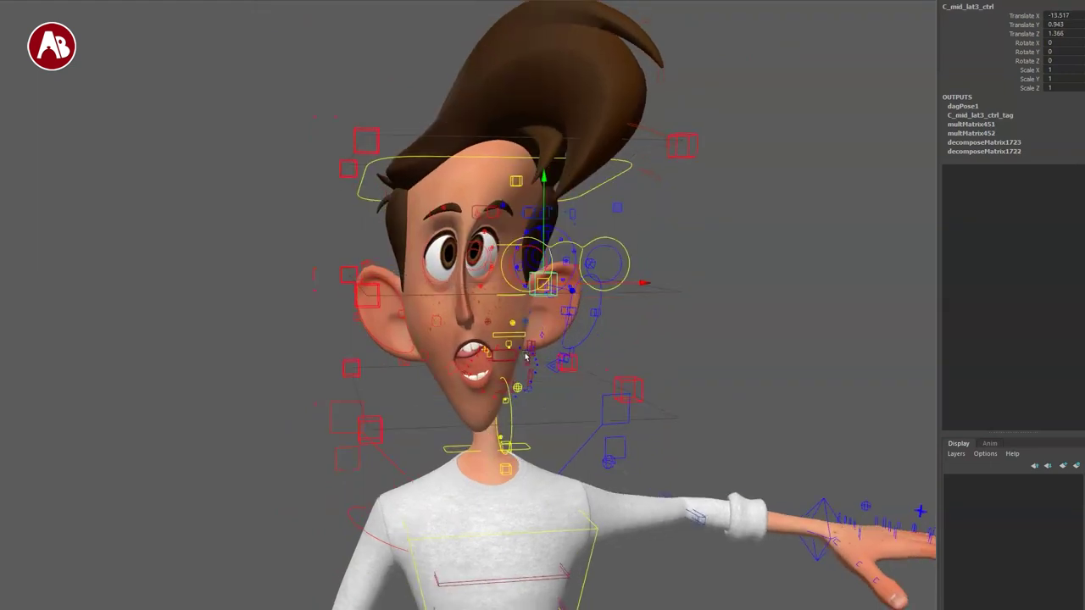
left_click_drag(619, 388, 678, 416)
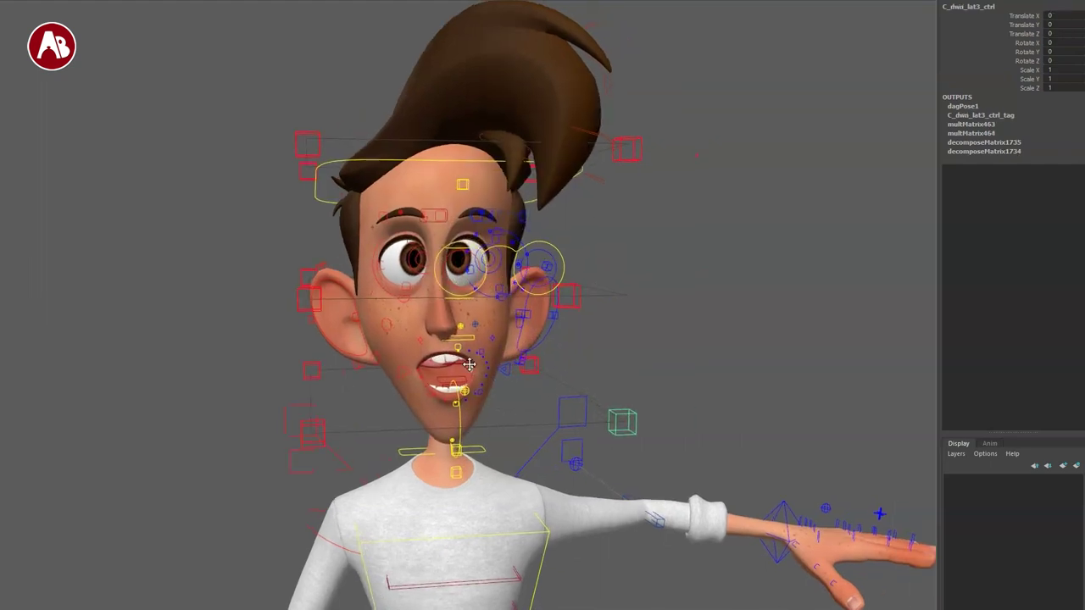
- Examine the lattice-deformed head from several angles, then the character's body and arms
left_click_drag(703, 122, 710, 406)
left_click_drag(699, 394, 579, 342, "alt")
mouse_move(539, 218)
left_mouse_down("alt")
mouse_move(553, 242)
mouse_move(520, 224)
left_mouse_up("alt")
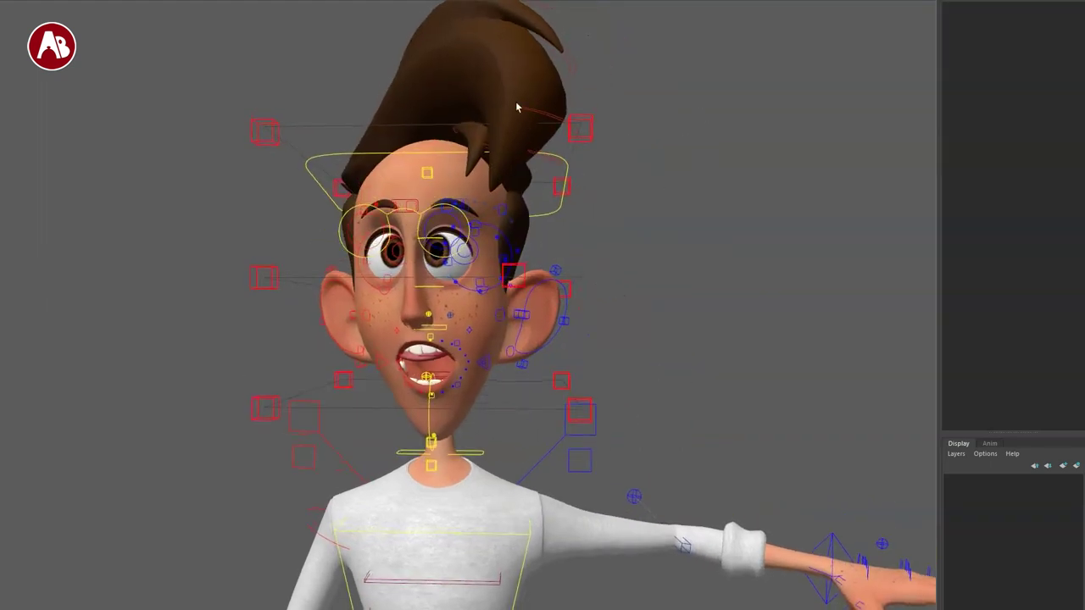
left_click_drag(377, 381, 769, 373, "alt")
left_click(388, 367)
left_click_drag(507, 365, 679, 123, "alt")
middle_click_drag(569, 355, 649, 194, "alt")
right_click_drag(649, 194, 589, 233, "alt")
left_click_drag(602, 372, 496, 373, "alt")
right_click_drag(622, 305, 569, 328, "alt")
left_click_drag(569, 328, 435, 334, "alt")
right_click_drag(436, 334, 491, 430, "alt")
middle_click_drag(518, 288, 507, 381, "alt")
right_click_drag(506, 382, 612, 497, "alt")
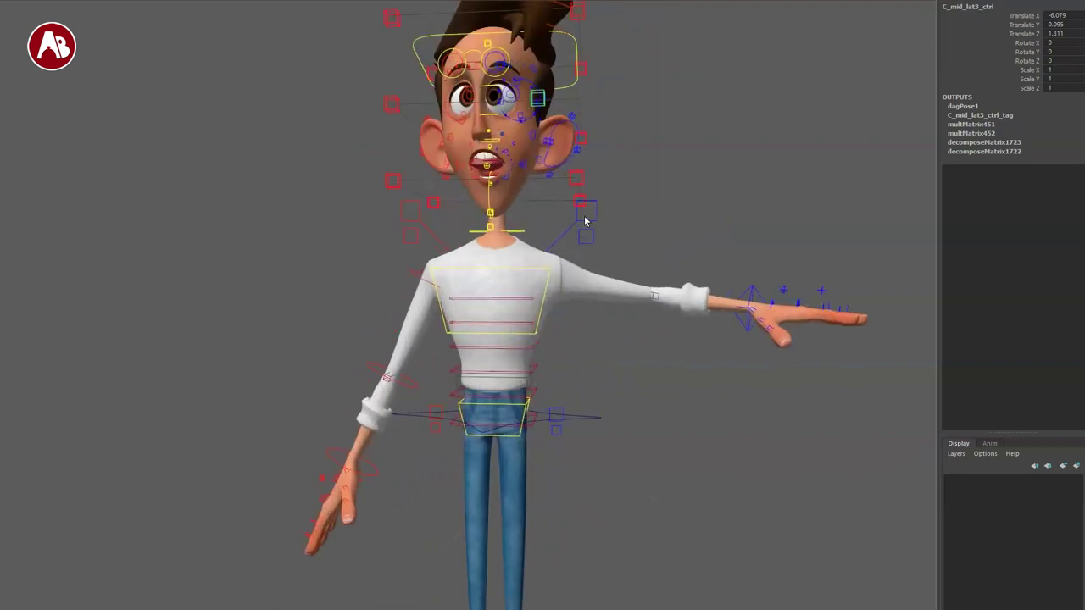
- Lower the left arm with L_arm_ikCtrl to about -22.721, -24.982 and -0.298, rotated about 20.622, -11.014 and -17.193
left_click(585, 235)
left_click(739, 321)
mouse_move(739, 321)
left_mouse_down()
mouse_move(644, 403)
mouse_move(676, 432)
left_mouse_up()
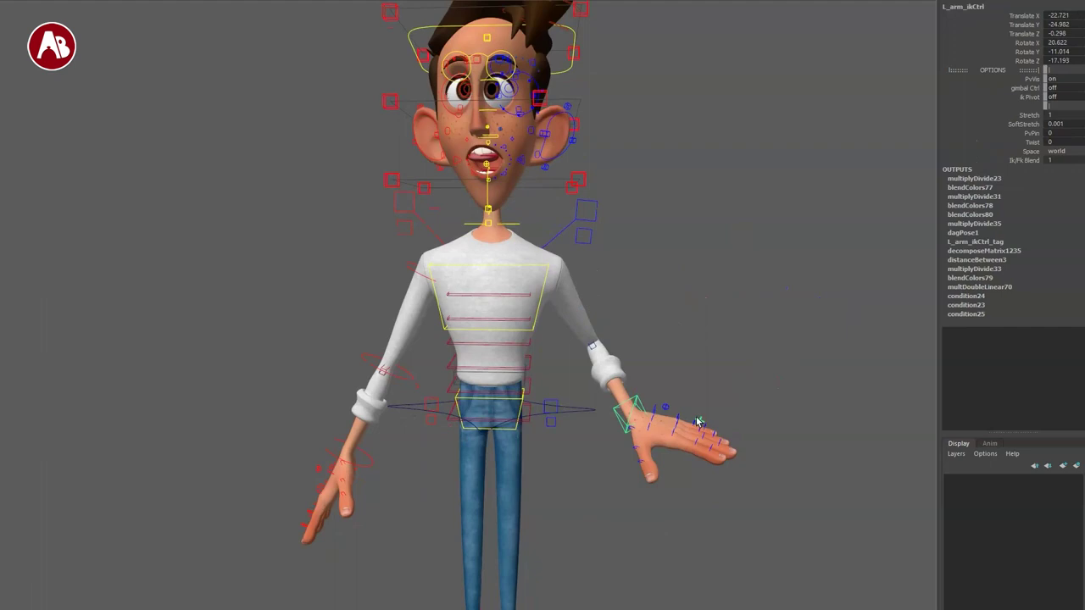
- Bank the left hand with L_hand_bank_ctrl, and move L_arm_ikCtrl to about -25.158, -30.462 and 0.464, rotated about 11.931, -8.31 and -65.362
left_click(699, 421)
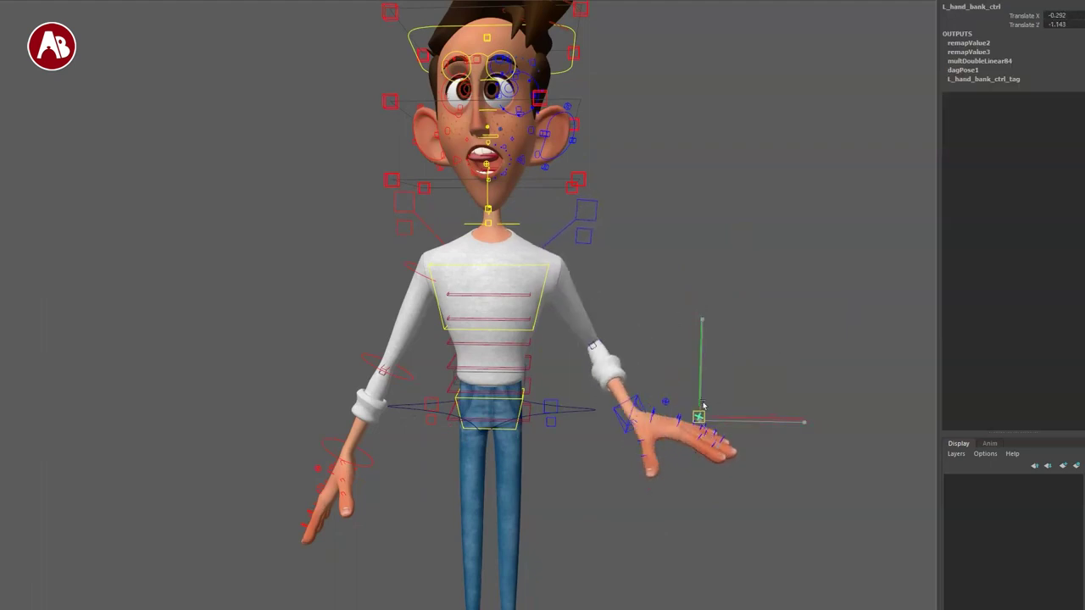
mouse_move(714, 403)
left_mouse_down()
mouse_move(688, 411)
mouse_move(720, 421)
mouse_move(701, 412)
mouse_move(712, 400)
mouse_move(740, 411)
mouse_move(715, 407)
left_mouse_up()
left_click(627, 416)
left_click_drag(629, 415, 621, 443)
left_click(582, 204)
left_click(739, 283)
key("e")
left_click_drag(665, 356, 716, 459)
key("q")
- Examine the full character from several angles, including a look without the rig controls displayed
right_click_drag(582, 494, 451, 312, "alt")
middle_click_drag(451, 312, 494, 240, "alt")
left_click_drag(414, 392, 760, 359, "alt")
key("alt+1")
key("alt+1")
left_click_drag(423, 362, 531, 373, "alt")
right_click_drag(460, 373, 485, 387, "alt")
left_click_drag(485, 387, 492, 415, "alt")
left_click_drag(439, 352, 426, 315, "alt")
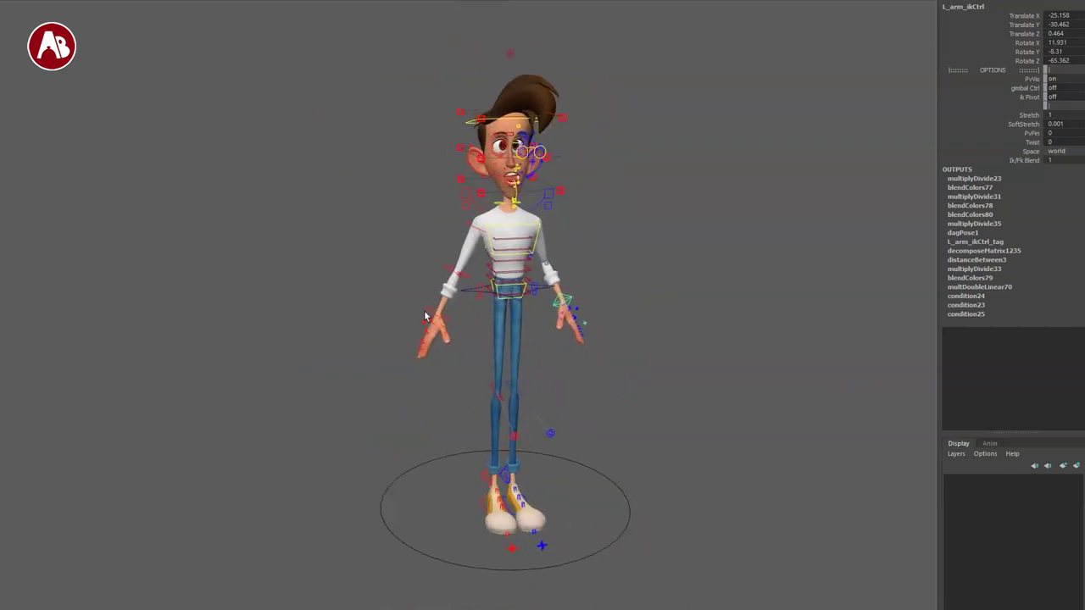
left_click_drag(361, 243, 423, 230, "alt")
- Undo the recent left arm and head lattice changes back to the selection of hair_2_Ctrl
key("ctrl+z")
key("ctrl+z")
key("ctrl+z")
key("ctrl+z")
key("ctrl+z")
key("ctrl+z")
key("ctrl+z")
key("ctrl+z")
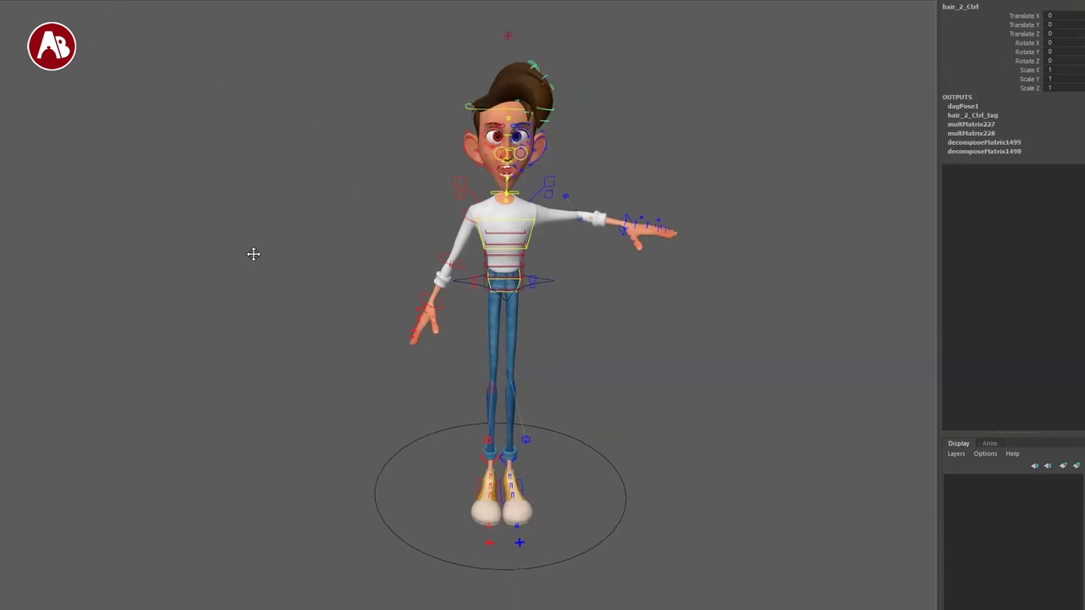
- Examine the face, then the head and swept-up hair from the front, sides and back
right_click_drag(251, 252, 322, 300, "alt")
middle_click_drag(322, 300, 295, 368, "alt")
right_click_drag(296, 368, 317, 357, "alt")
middle_click_drag(317, 357, 312, 419, "alt")
middle_click_drag(253, 234, 236, 306, "alt")
right_click_drag(236, 306, 376, 276, "alt")
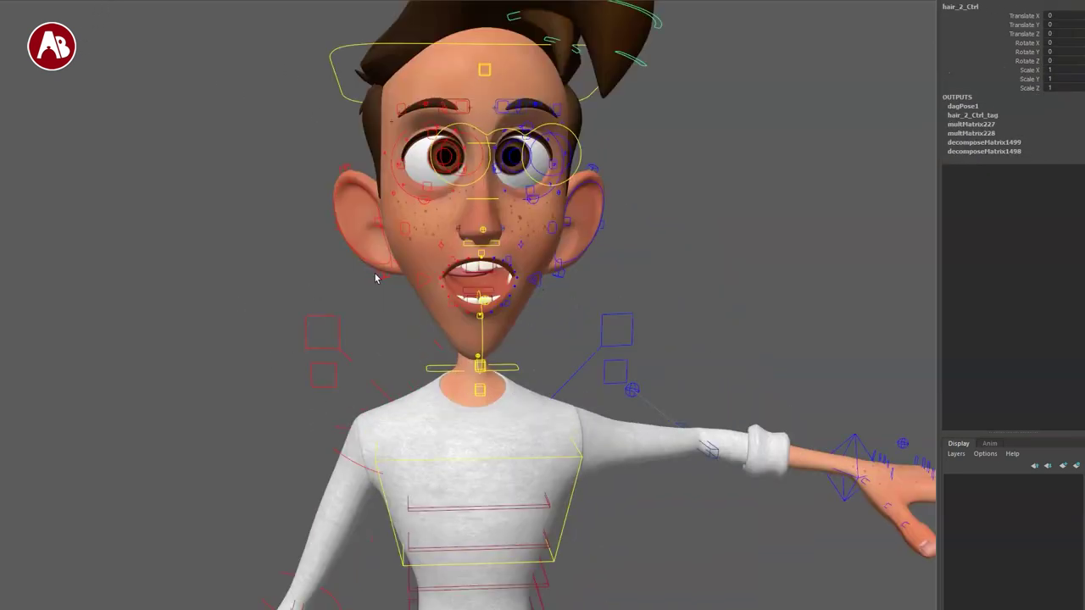
middle_click_drag(376, 289, 387, 371, "alt")
right_click_drag(245, 365, 377, 356, "alt")
left_click_drag(462, 350, 585, 356, "alt")
left_click_drag(673, 413, 294, 349, "alt")
right_click_drag(294, 348, 346, 387, "alt")
left_click_drag(346, 387, 687, 399, "alt")
right_click_drag(567, 334, 433, 293, "alt")
left_click_drag(489, 336, 715, 329, "alt")
left_click_drag(408, 345, 516, 370, "alt")
right_click_drag(627, 361, 580, 347, "alt")
middle_click_drag(581, 347, 631, 309, "alt")
left_click_drag(518, 353, 632, 341, "alt")
right_click_drag(561, 327, 613, 302, "alt")
middle_click_drag(545, 329, 543, 456, "alt")
left_click_drag(542, 456, 549, 379, "alt")
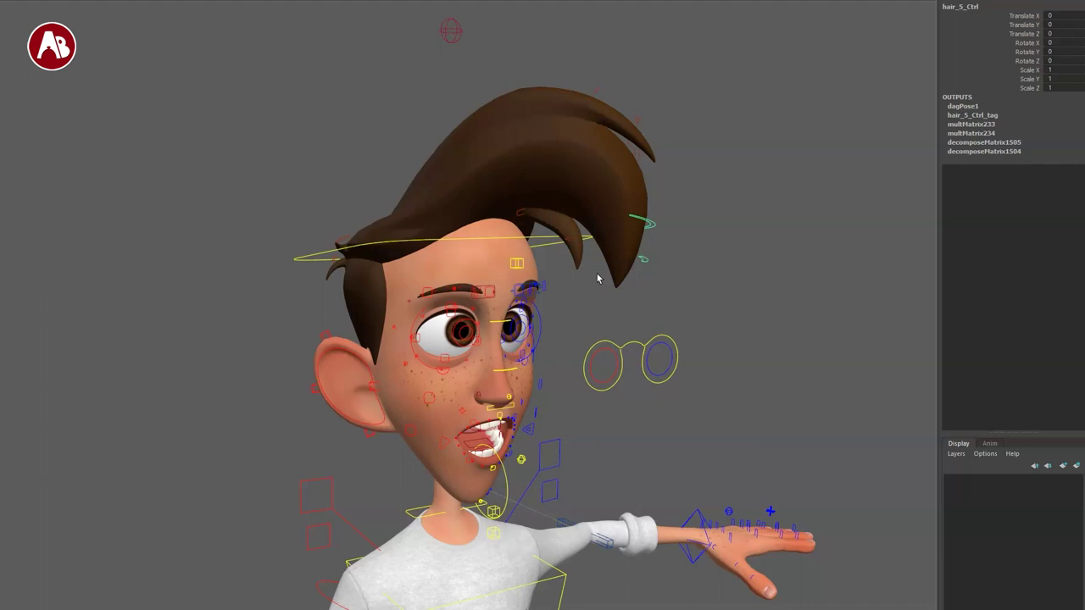
- Move hair_5_Ctrl to about -3.361, -1.725 and -0.039 to pull in the front tip of the hair
left_click_drag(598, 277, 634, 273, "alt")
key("w")
left_click_drag(626, 218, 612, 188)
- Select the hair controls in wireframe display, and scale and shift them to make the quiff shorter and more compact
key("r")
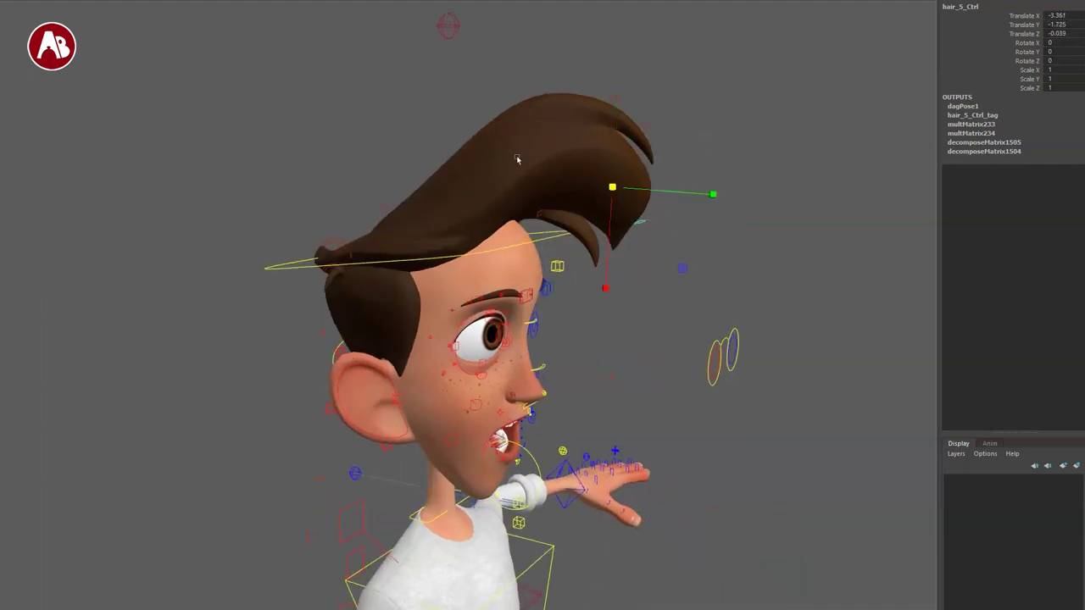
key("4")
left_click_drag(536, 221, 717, 51)
key("5")
mouse_move(543, 185)
left_mouse_down("alt")
mouse_move(439, 234)
mouse_move(468, 223)
left_mouse_up("alt")
key("6")
key("r")
left_click_drag(493, 297, 534, 224, "alt")
left_click_drag(611, 220, 566, 218)
key("w")
mouse_move(535, 172)
left_mouse_down()
mouse_move(514, 198)
mouse_move(525, 181)
left_mouse_up()
mouse_move(527, 220)
left_mouse_down("alt")
mouse_move(480, 310)
mouse_move(355, 300)
mouse_move(454, 285)
mouse_move(442, 284)
left_mouse_up("alt")
left_click(322, 171)
- Lower hair_2_Ctrl to about -3.303, -4.914 and -0.869 to flatten the hair onto the head
key("4")
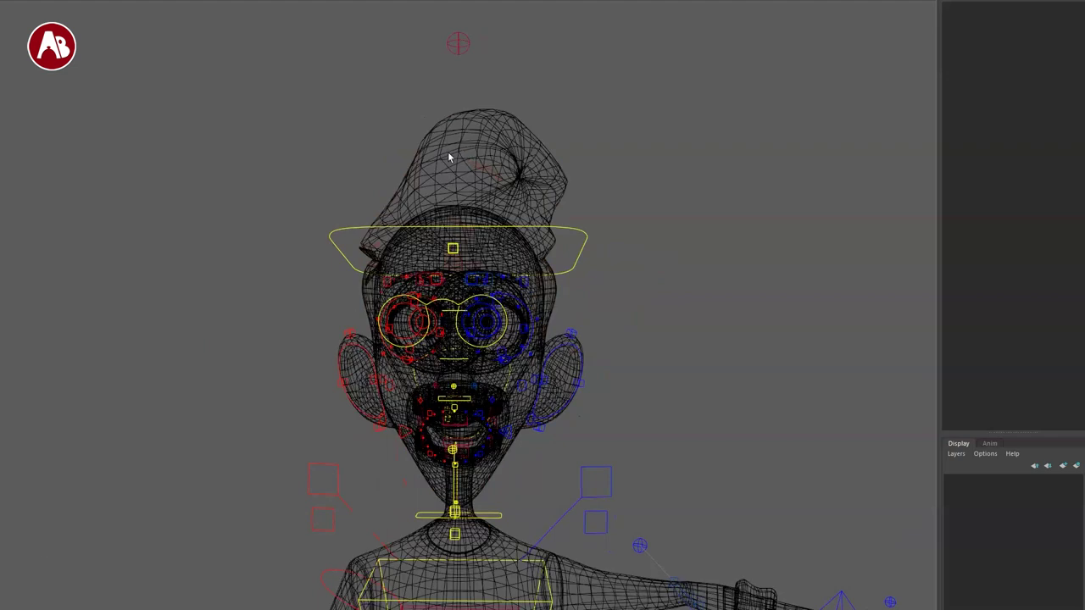
left_click(477, 195)
key("5")
key("6")
left_click_drag(489, 202, 464, 290)
left_click_drag(465, 291, 371, 334, "alt")
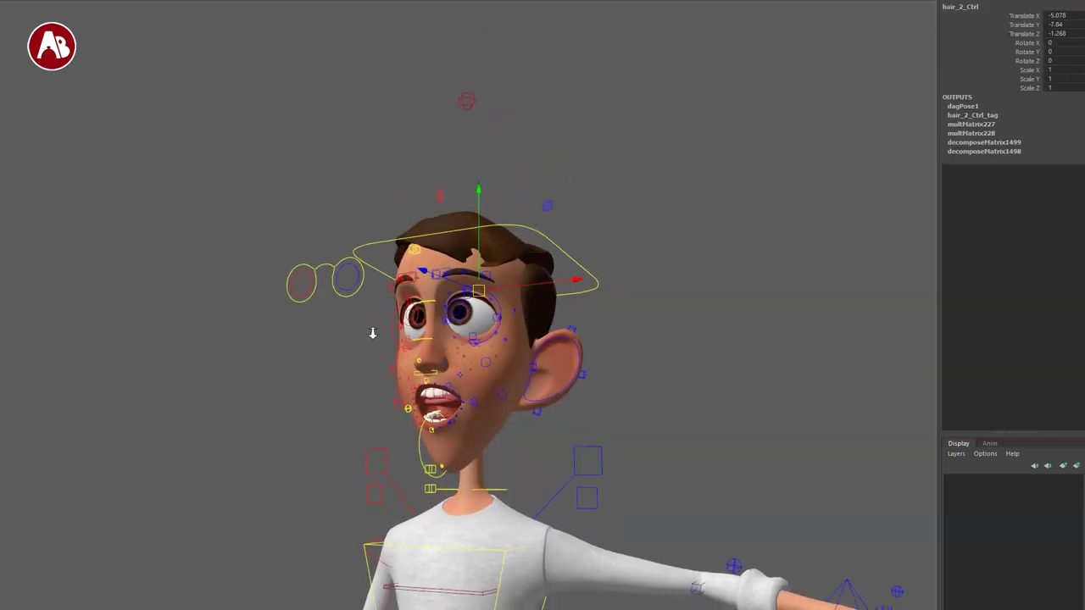
middle_click_drag(371, 334, 400, 336, "alt")
left_click_drag(453, 365, 423, 371, "alt")
middle_click_drag(424, 370, 457, 363, "alt")
left_click_drag(563, 370, 517, 344, "alt")
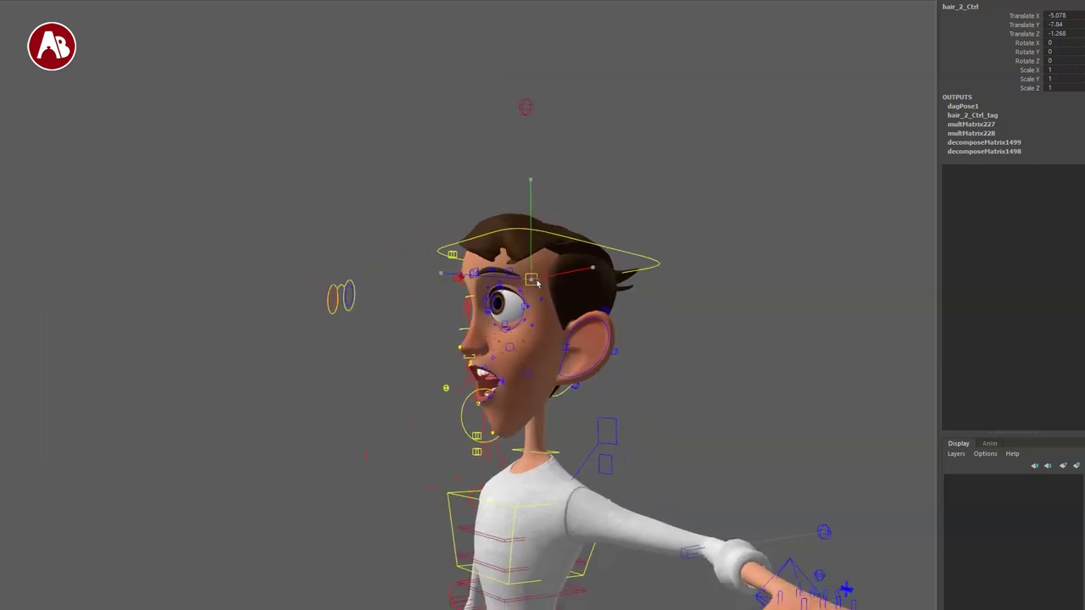
left_click_drag(537, 261, 568, 391, "alt")
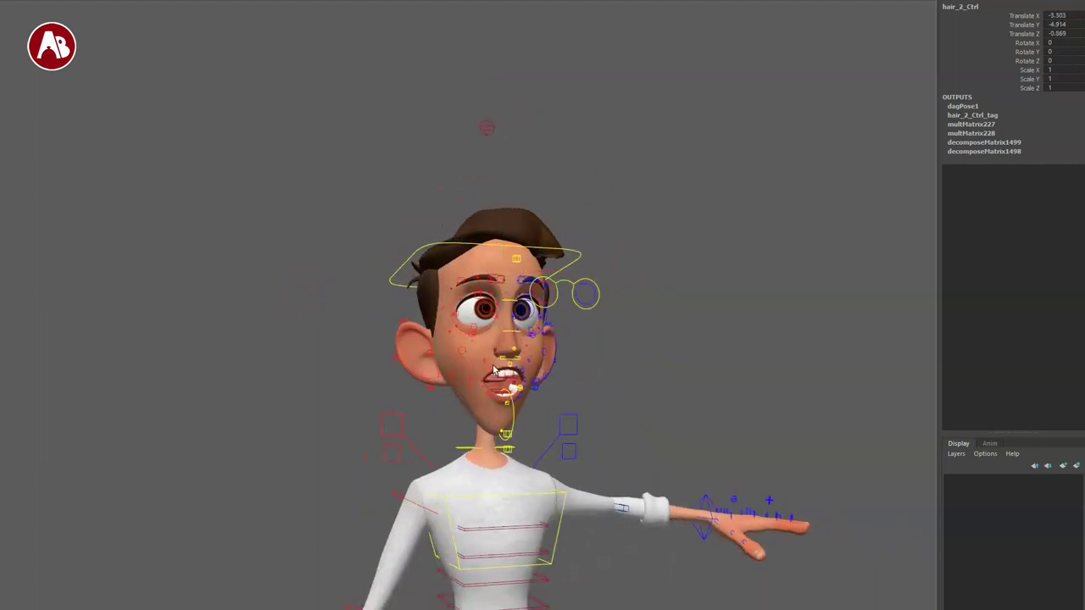
- Examine the shortened hairstyle and the whole body from different angles and distances
middle_click_drag(457, 320, 343, 212, "alt")
left_click_drag(323, 284, 748, 396, "alt")
left_click(295, 317)
middle_click_drag(616, 399, 603, 335, "alt")
left_click_drag(441, 321, 523, 412, "alt")
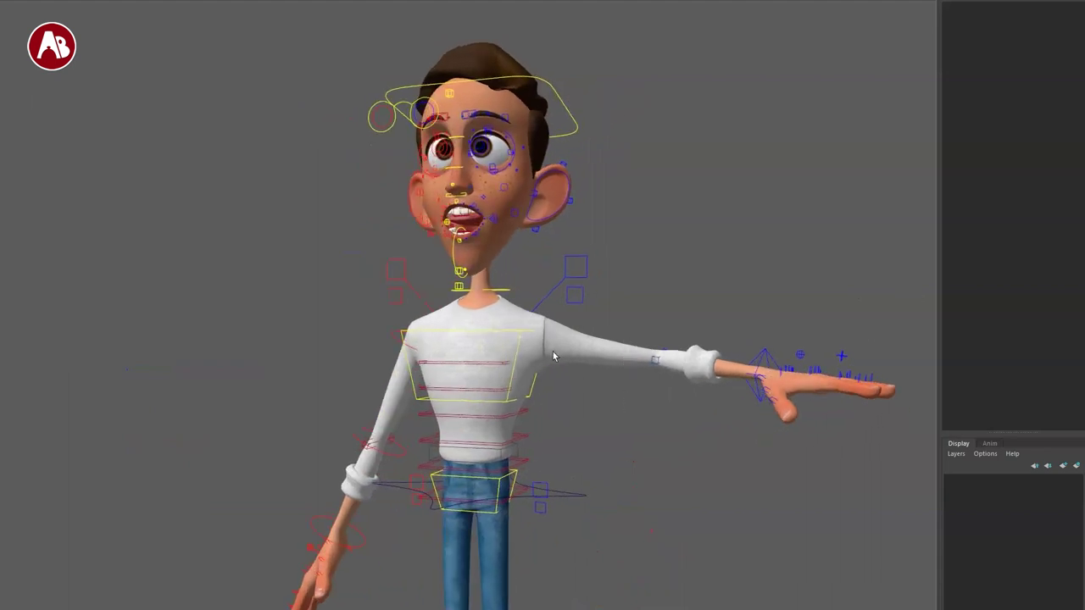
middle_click_drag(586, 467, 644, 408, "alt")
left_click(639, 433)
right_click_drag(746, 459, 557, 380, "alt")
left_click(303, 323)
left_click_drag(348, 359, 390, 333, "alt")
middle_click_drag(390, 339, 391, 241, "alt")
left_click_drag(390, 240, 586, 438, "alt")
middle_click_drag(587, 439, 600, 447, "alt")
left_click_drag(519, 460, 498, 391, "alt")
middle_click_drag(499, 392, 463, 339, "alt")
middle_click_drag(368, 364, 378, 373, "alt")
right_click_drag(378, 373, 199, 341, "alt")
left_click_drag(199, 342, 735, 349, "alt")
left_click_drag(403, 339, 666, 380, "alt")
- Bend the left leg with L_leg_mid_Ctrl at about -5.561, 10.314, -57.679, with Smooth Start, Mid and End at 1 and the falloff at 35.8
left_click(500, 396)
left_click_drag(566, 431, 649, 376, "alt")
left_click_drag(991, 116, 997, 150)
left_click_drag(988, 108, 978, 133)
middle_click_drag(709, 171, 872, 225)
left_click_drag(335, 401, 377, 397, "alt")
middle_click_drag(343, 390, 321, 379, "alt")
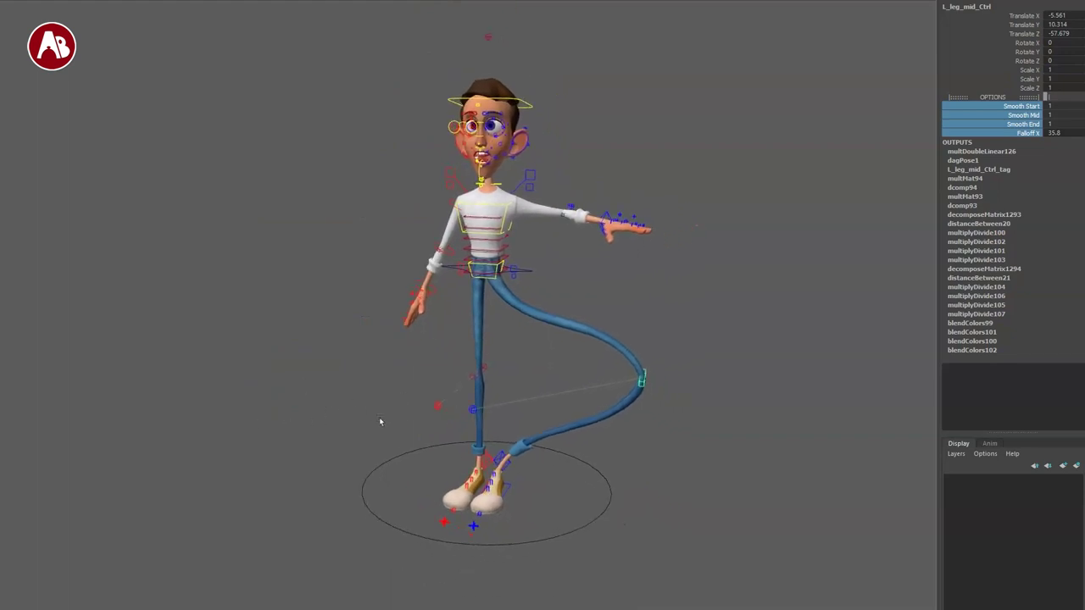
left_click_drag(327, 437, 306, 427, "alt")
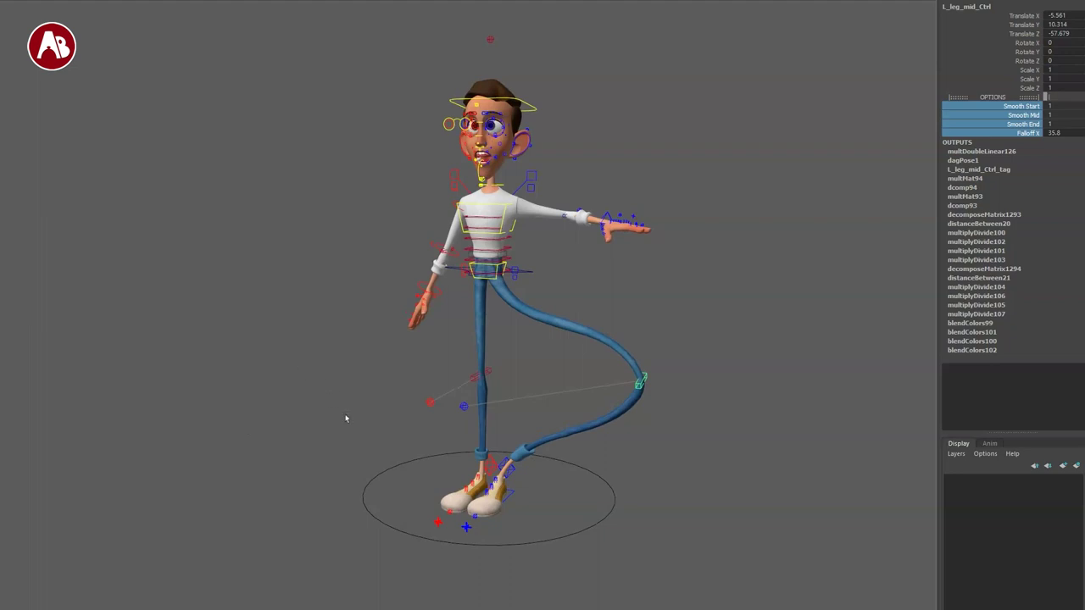
left_click_drag(309, 455, 473, 463, "alt")
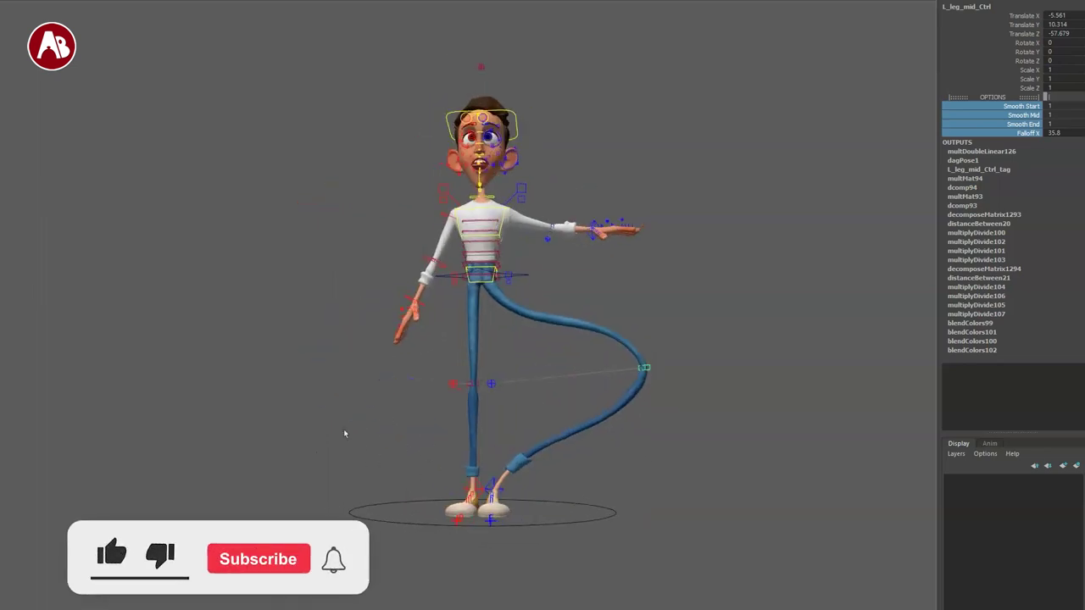
left_click_drag(314, 423, 337, 428, "alt")
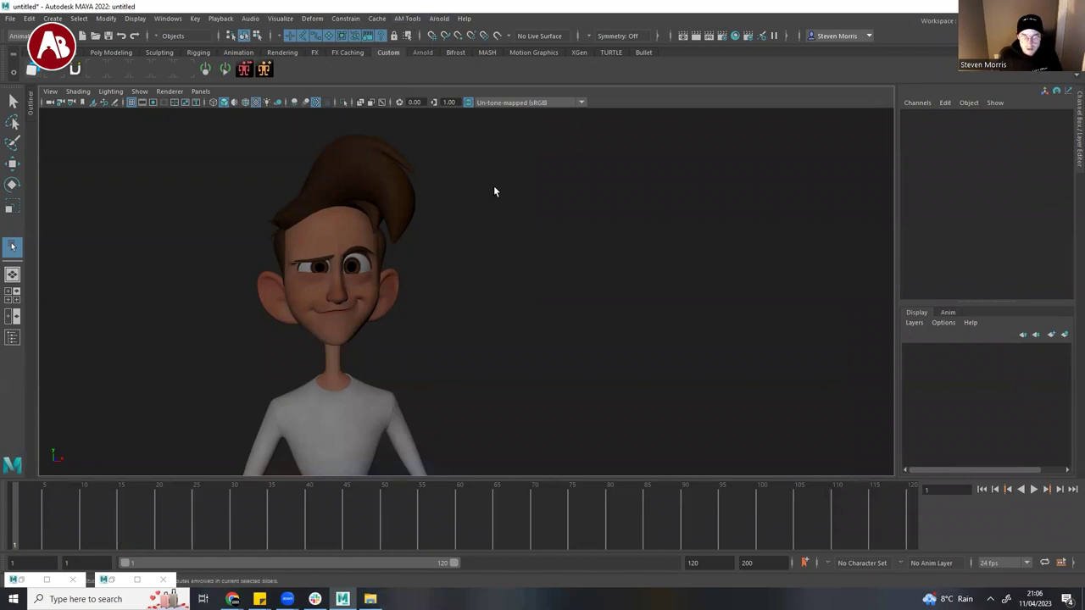
- Set the hotkey for the AM Tools marking menu without any Shift, Ctrl or Alt modifier
left_click(409, 20)
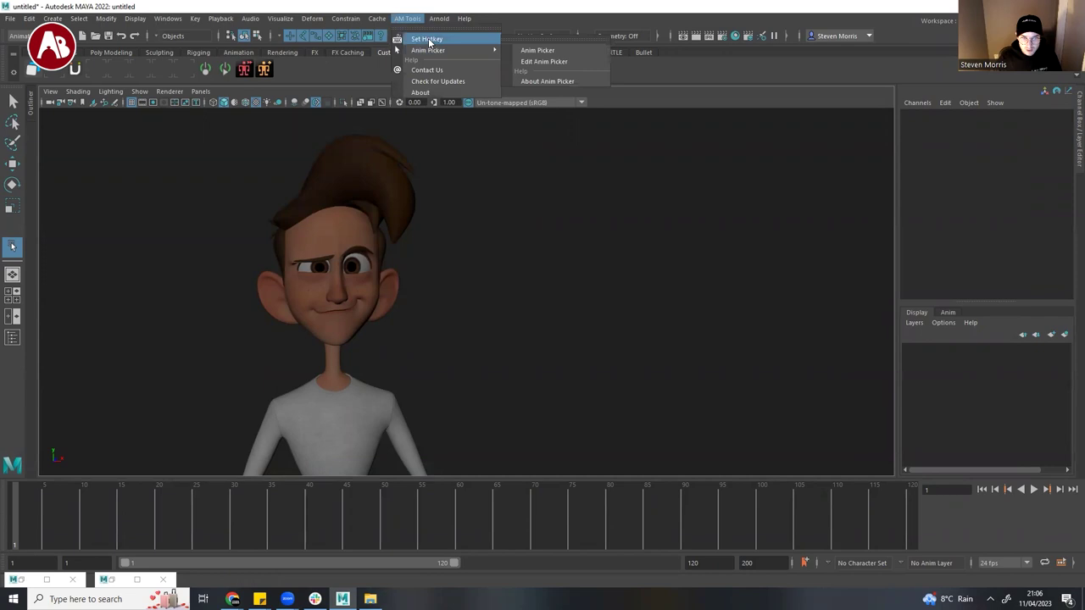
left_click(407, 22)
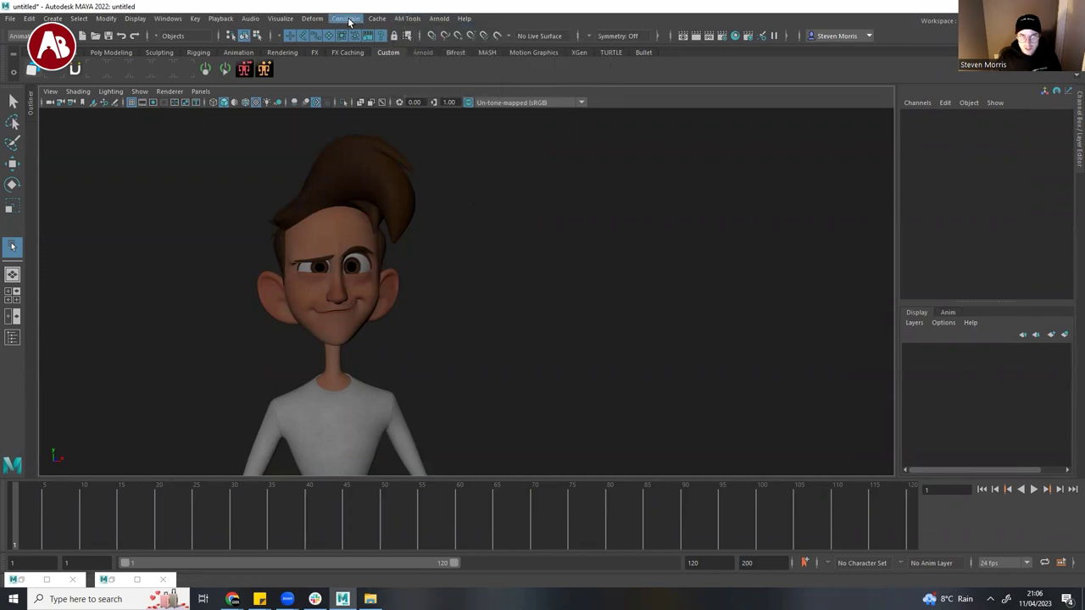
left_click(412, 20)
left_click(428, 38)
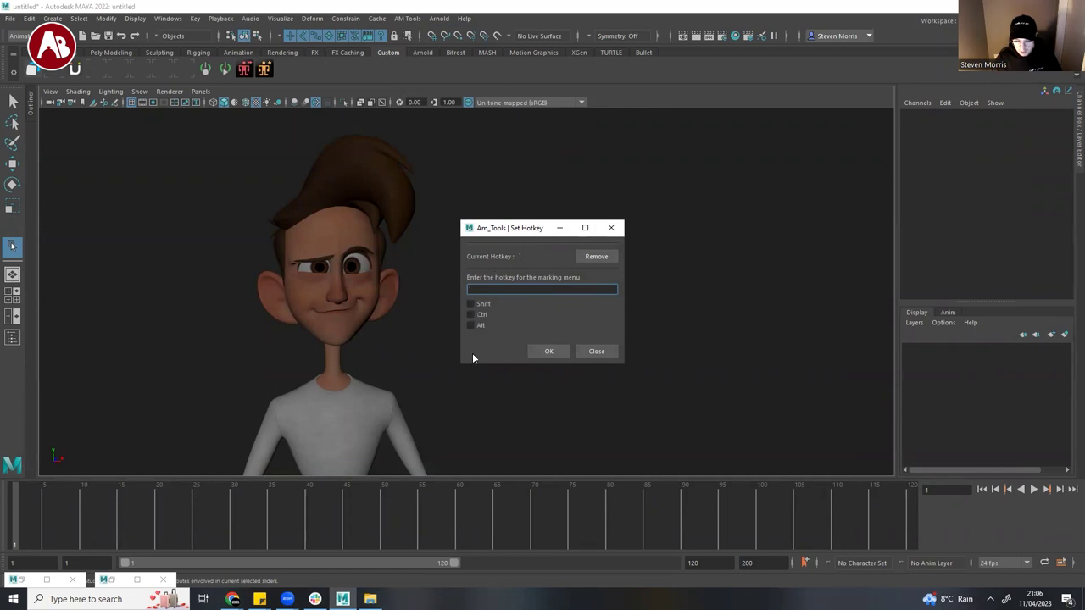
left_click(550, 350)
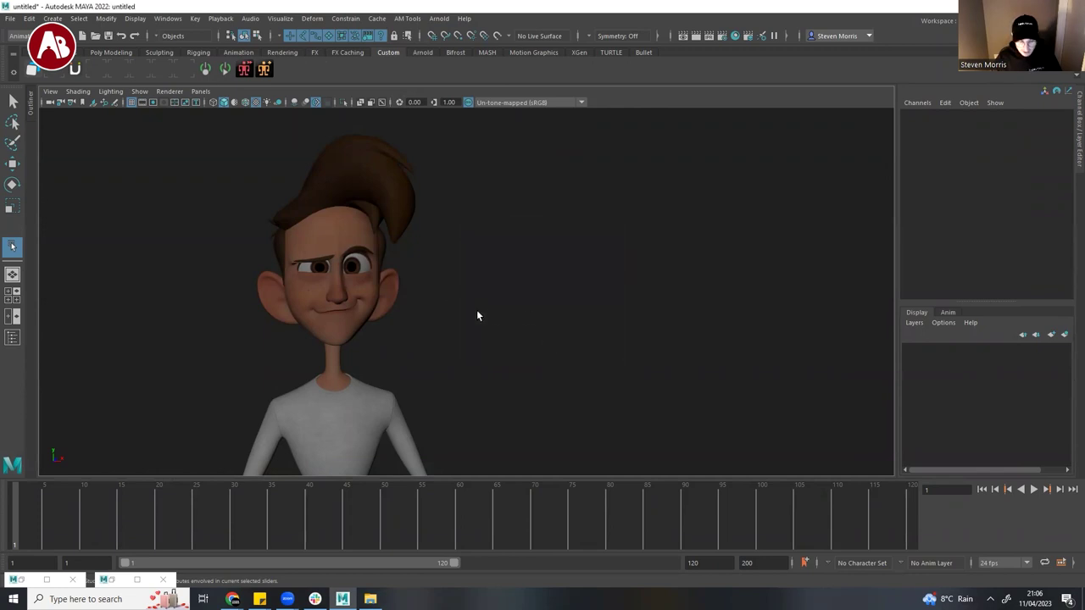
- Show the rig controls and switch the left arm from FK to IK through L_wrist_fkCtrl
middle_click_drag(381, 384, 519, 148, "alt")
key("alt+1")
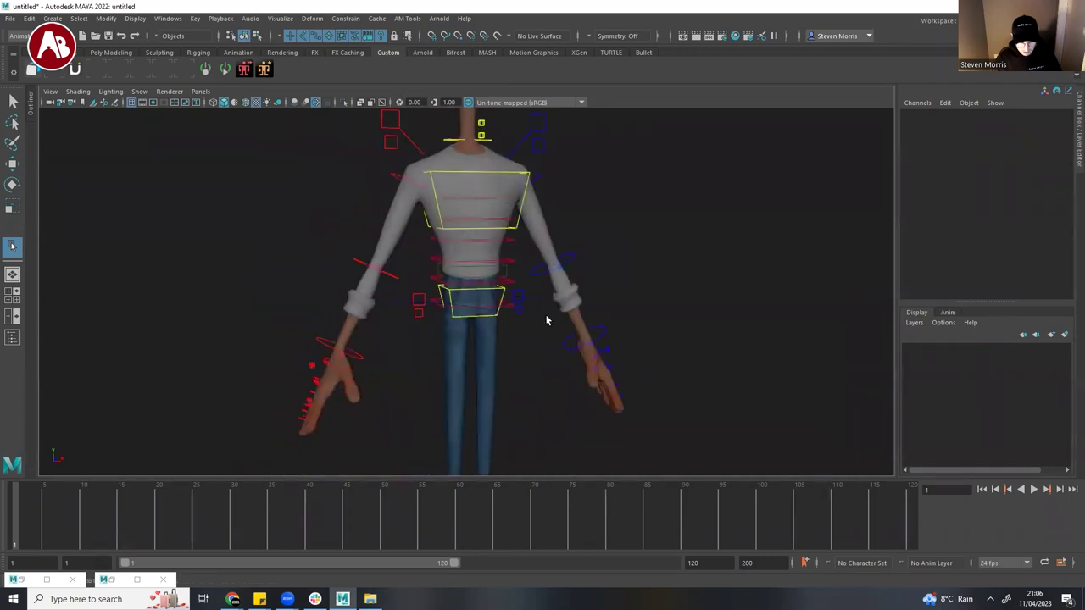
left_click(610, 337)
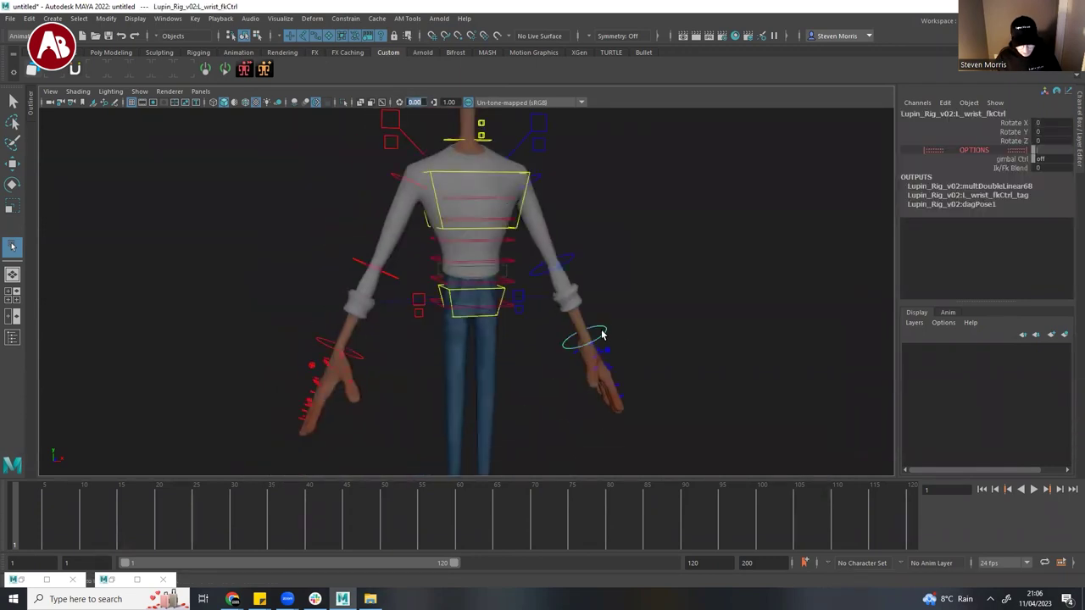
left_click(601, 333)
left_click(605, 331)
left_click(602, 329)
right_click_drag(599, 333, 630, 302)
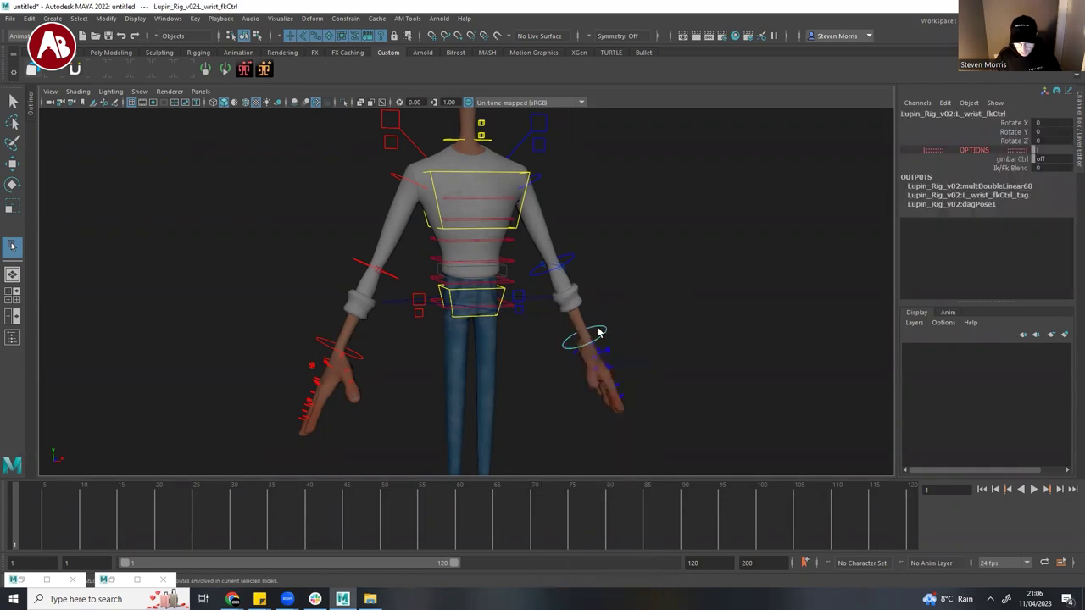
right_click(600, 325)
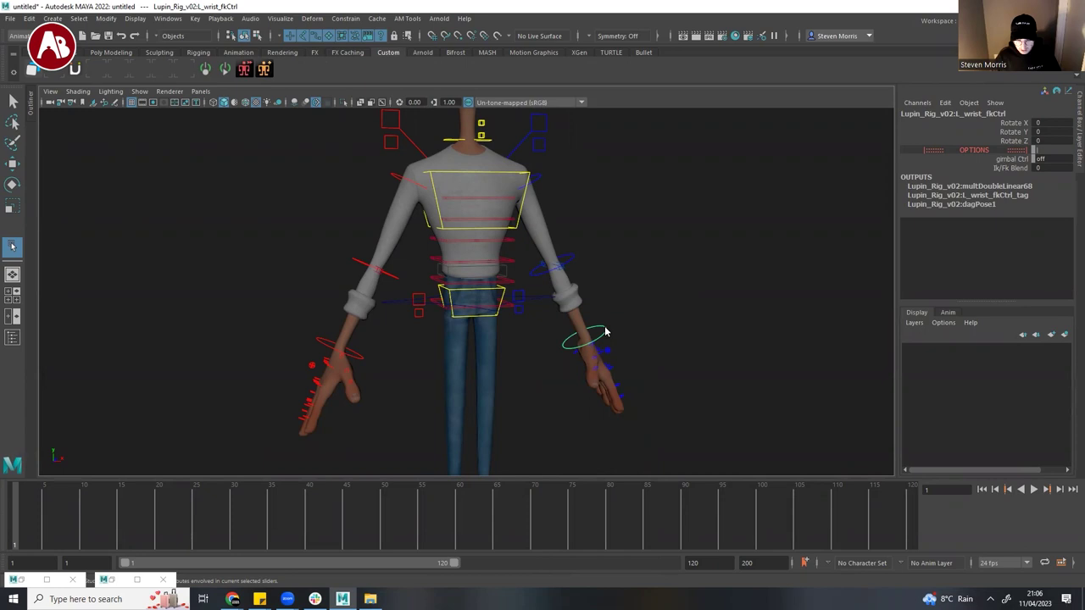
right_click(605, 332)
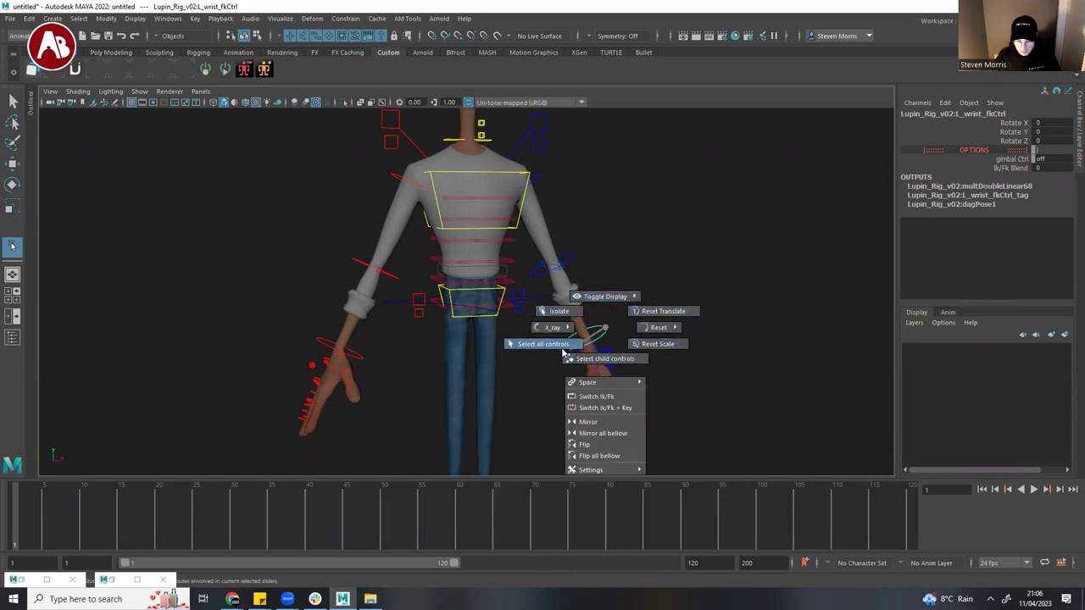
mouse_move(561, 328)
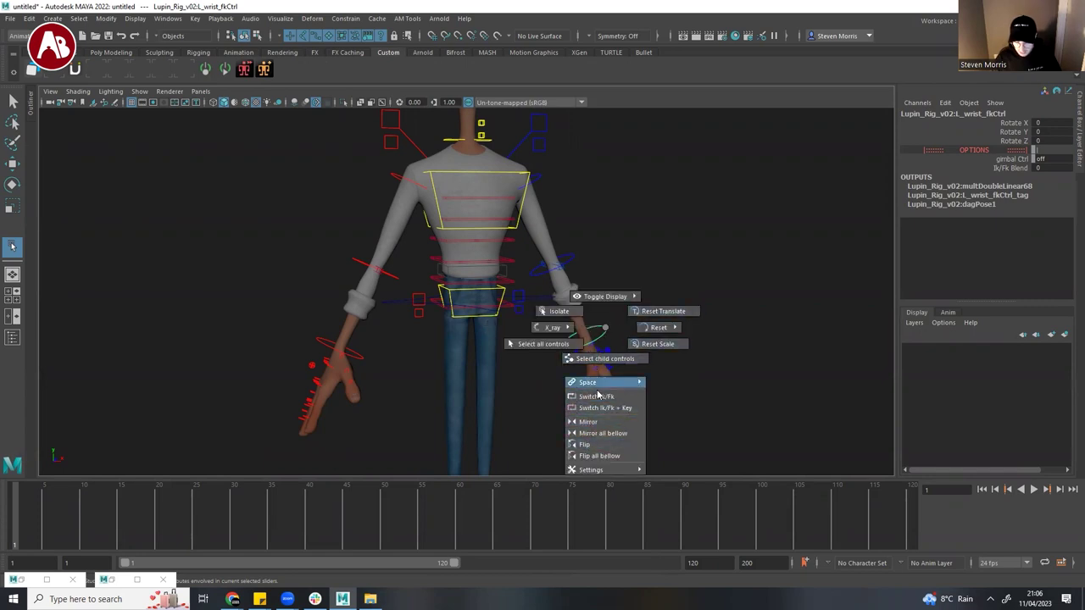
left_click(601, 395)
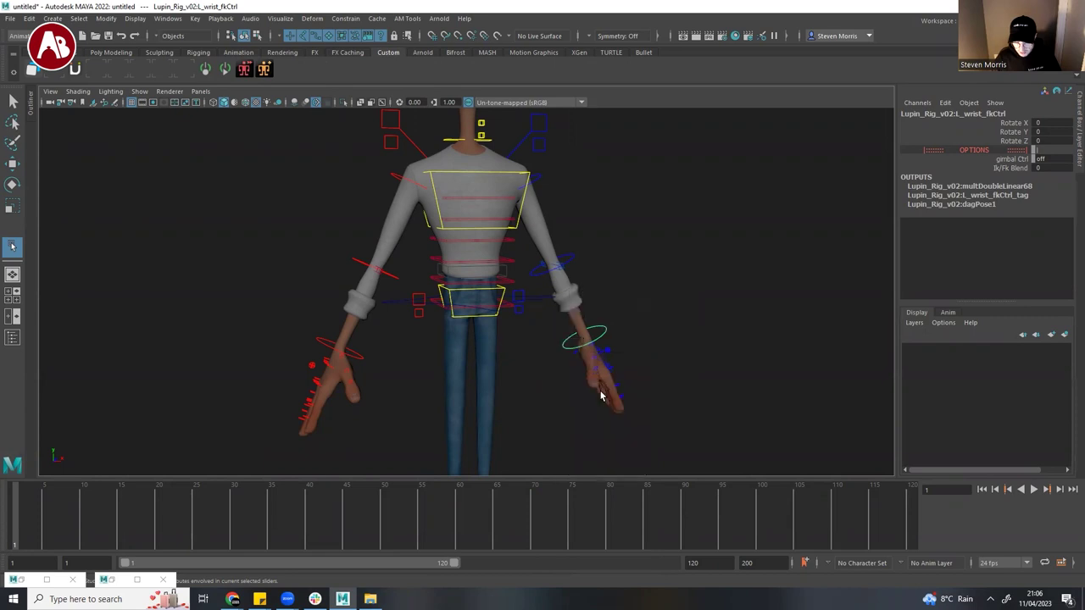
- Raise the right hand in IK mode with R_arm_ikCtrl, and switch that arm back to FK
right_click_drag(358, 366, 366, 432)
left_click(349, 354)
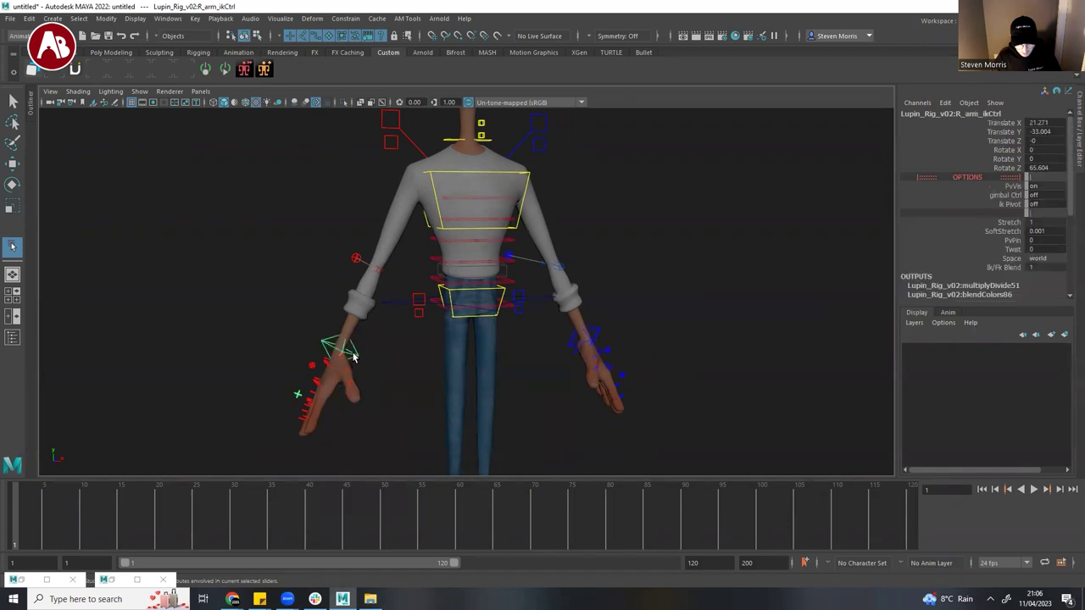
key("w")
left_click_drag(416, 276, 412, 189)
right_click_drag(345, 261, 343, 332)
- Raise the left hand by moving L_arm_ikCtrl to about -21.411, -13.68 and -2.295, and switch the arm to FK
left_click(595, 333)
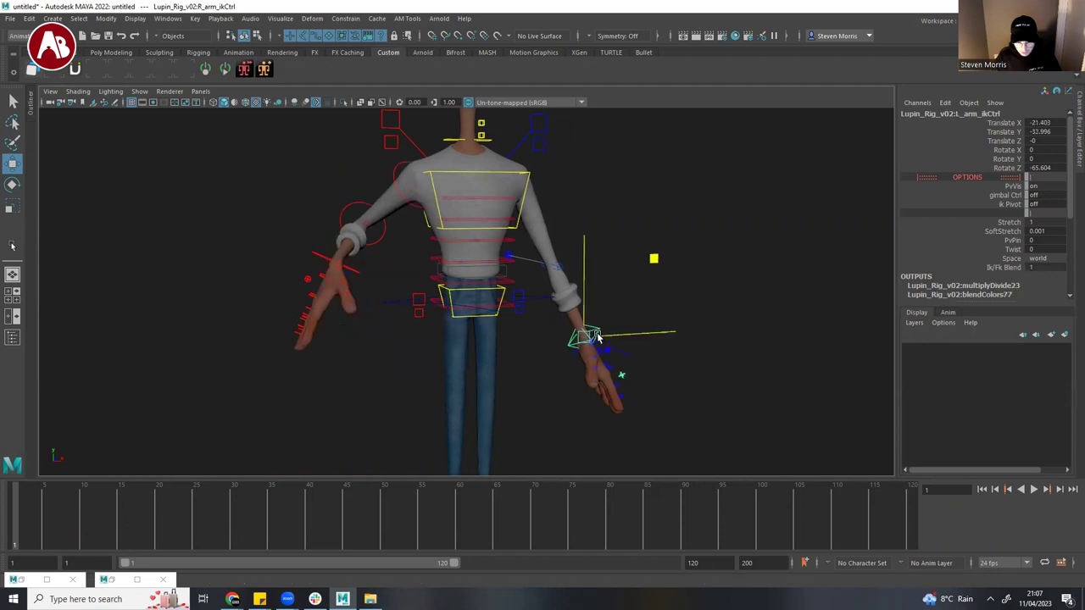
left_click_drag(583, 337, 596, 253)
right_click_drag(580, 252, 575, 313)
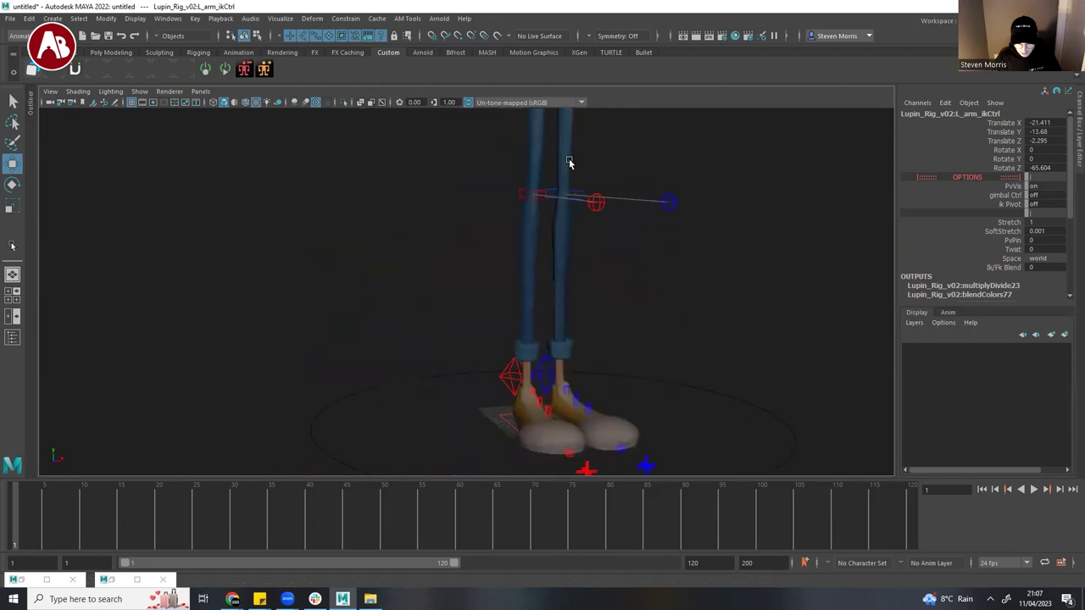
- Pose the legs in a stride, with L_leg_ikCtrl forward to about 42.156 and R_leg_ikCtrl back to about -46.265 in Translate Z
left_click(544, 359)
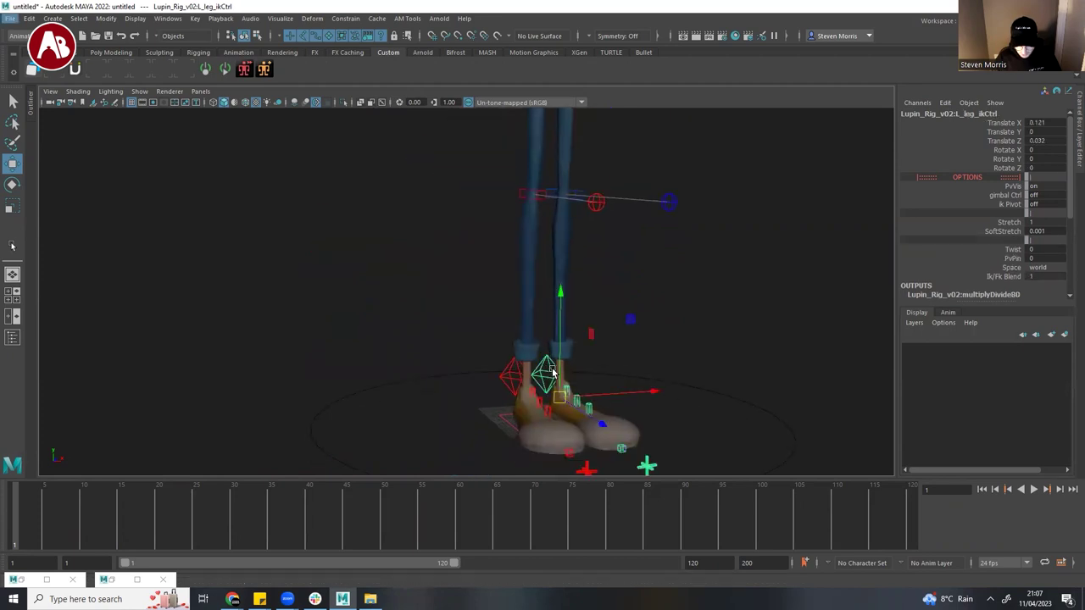
left_click_drag(584, 416, 696, 451)
left_click(500, 386)
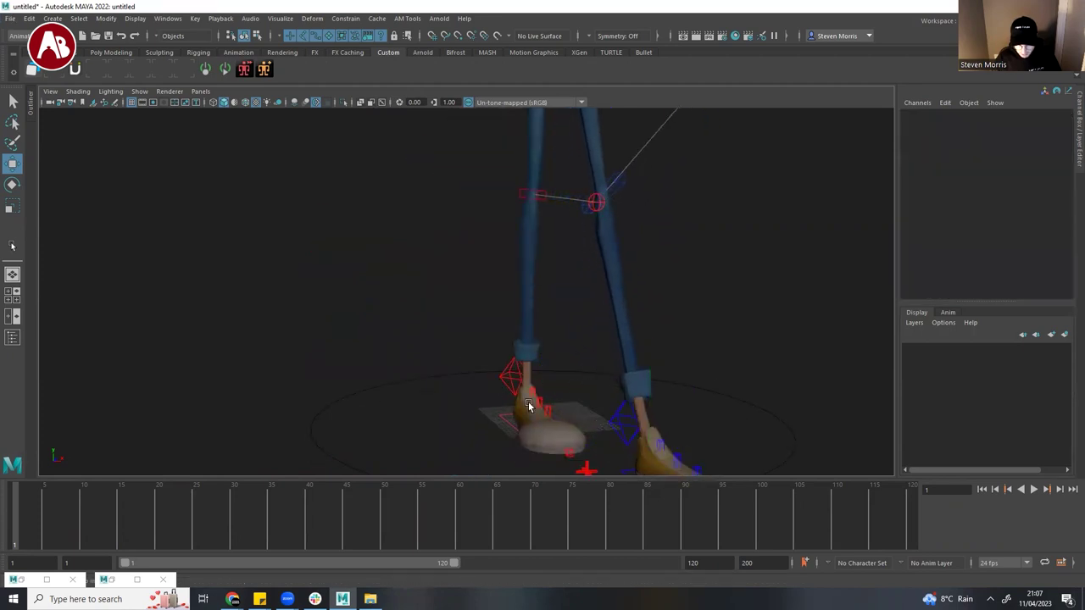
left_click(527, 404)
left_click_drag(571, 428, 505, 384)
- Select the left and right leg IK controls and mirror the left leg's position onto the right leg
left_click(621, 420)
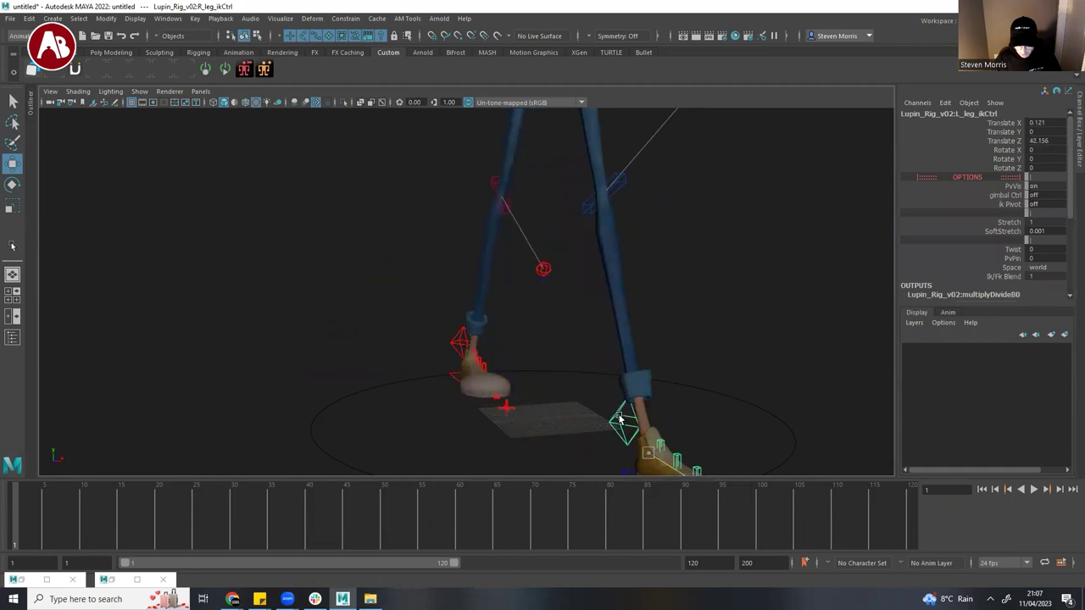
left_click(453, 350)
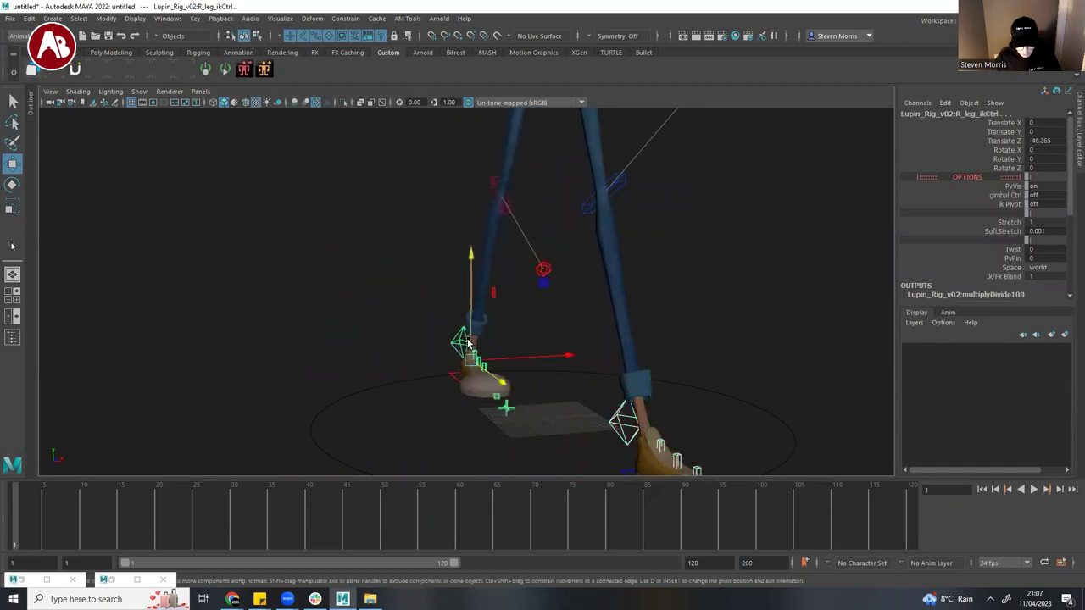
right_click(462, 341)
left_click(464, 436)
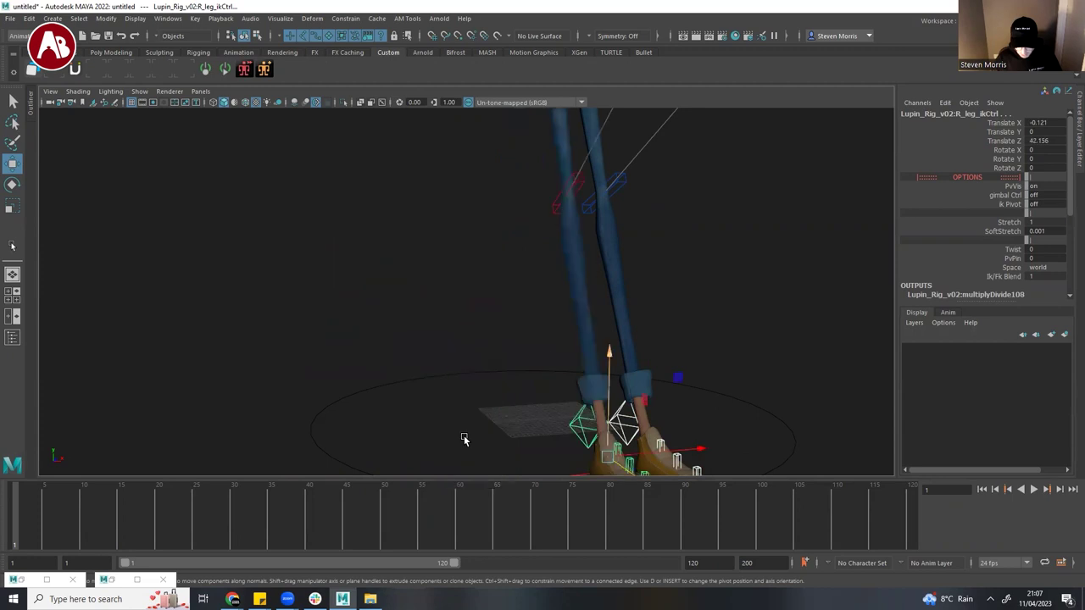
right_click(593, 405)
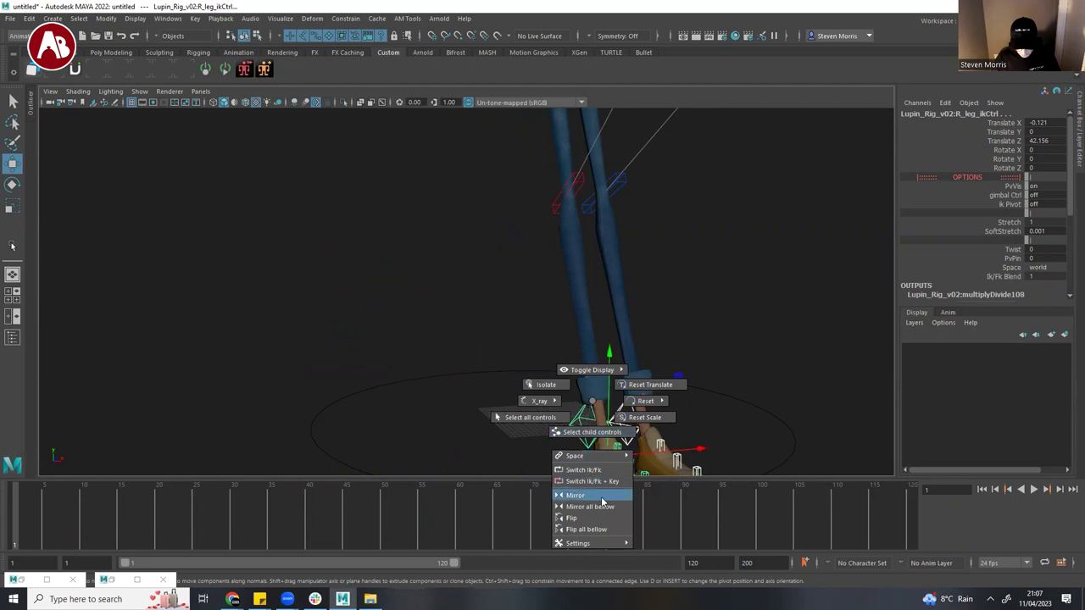
- Apply the mirror to the leg controls and move R_leg_ikCtrl back to about -63.222 in Translate Z
left_click(602, 497)
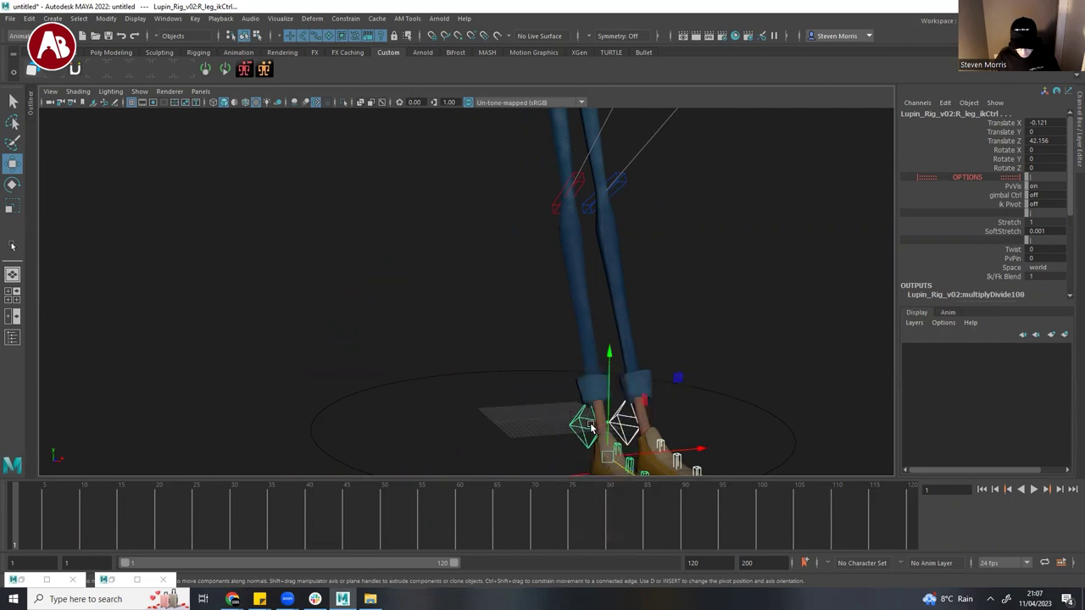
left_click(616, 429)
left_click(592, 442)
left_click_drag(620, 465, 469, 356)
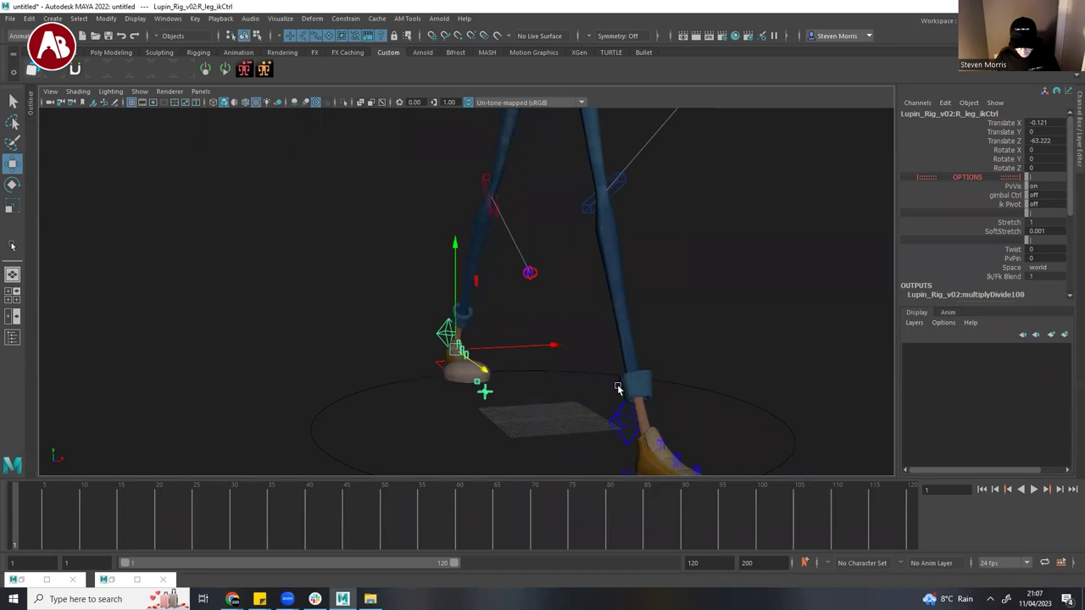
- Mirror the right leg's IK position onto the left leg
left_click(615, 410)
right_click_drag(448, 336, 463, 439)
left_click(455, 344)
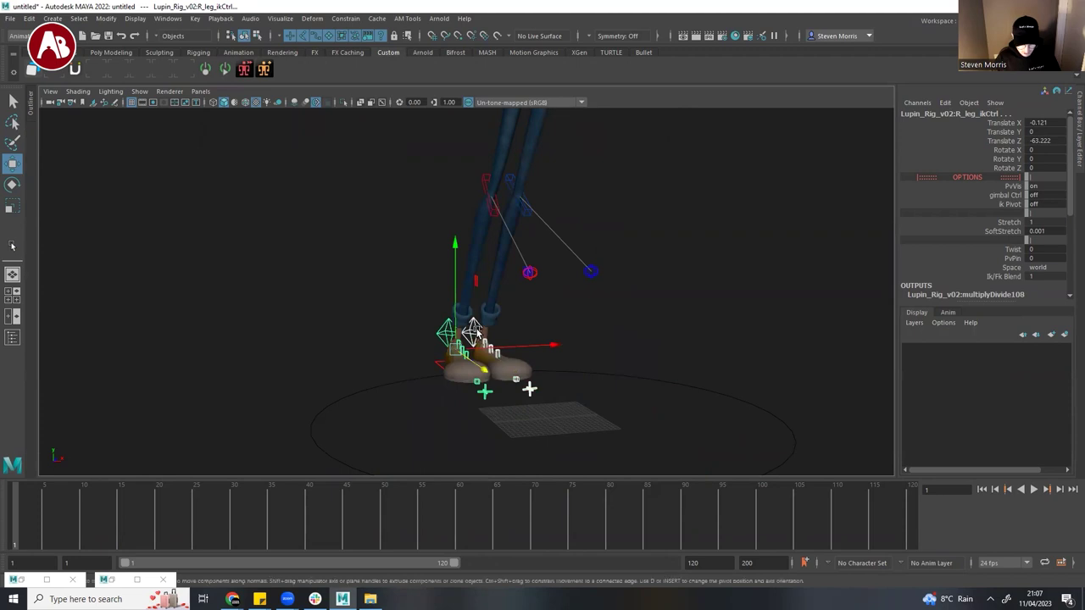
- Move L_leg_ikCtrl forward to about 22.329 in Translate Z
left_click(472, 333)
right_click(473, 337)
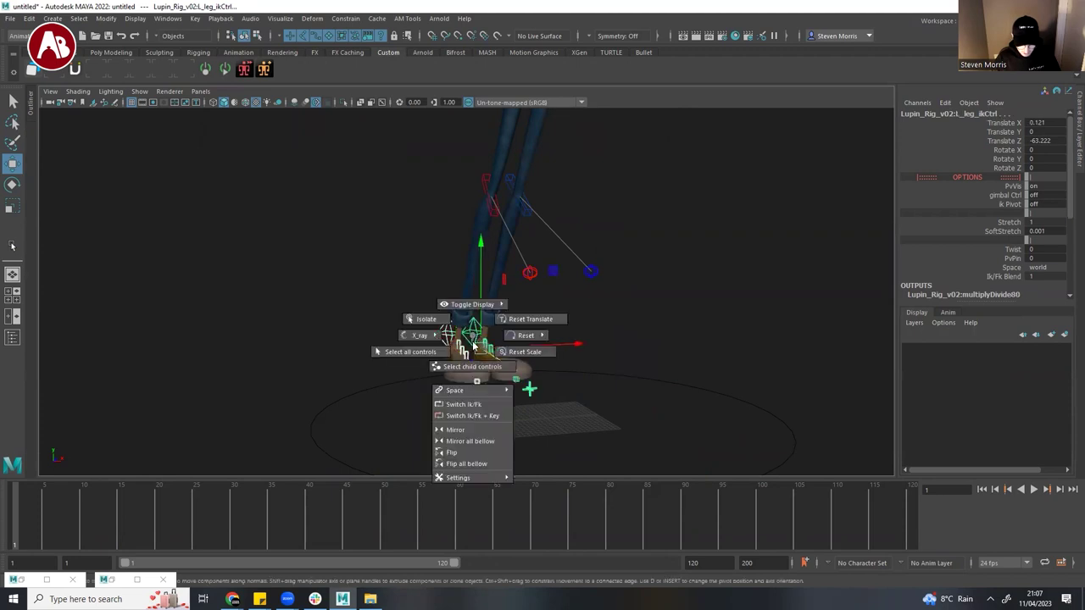
right_click_drag(474, 332, 475, 336)
left_click_drag(511, 368, 656, 481)
- Select both leg IK controls and flip the legs' positions back and forth, restoring the stride with the left leg forward
left_click(528, 324)
left_click(486, 329)
left_click_drag(553, 418, 607, 393, "alt")
left_click(489, 337)
left_click(733, 336)
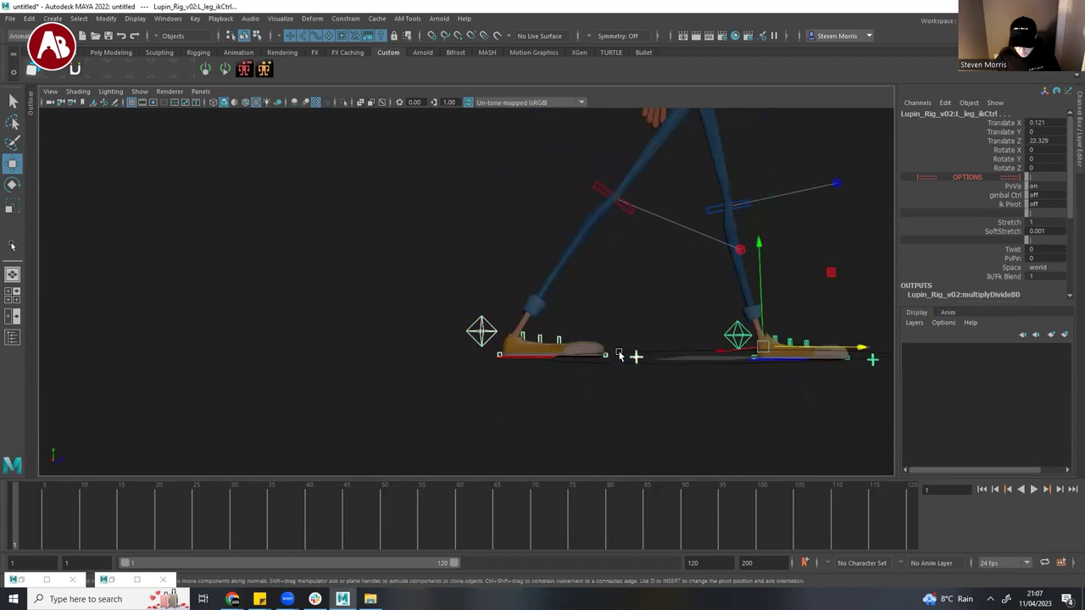
right_click_drag(501, 328, 514, 445)
right_click_drag(476, 337, 489, 462)
left_click_drag(495, 369, 595, 364, "alt")
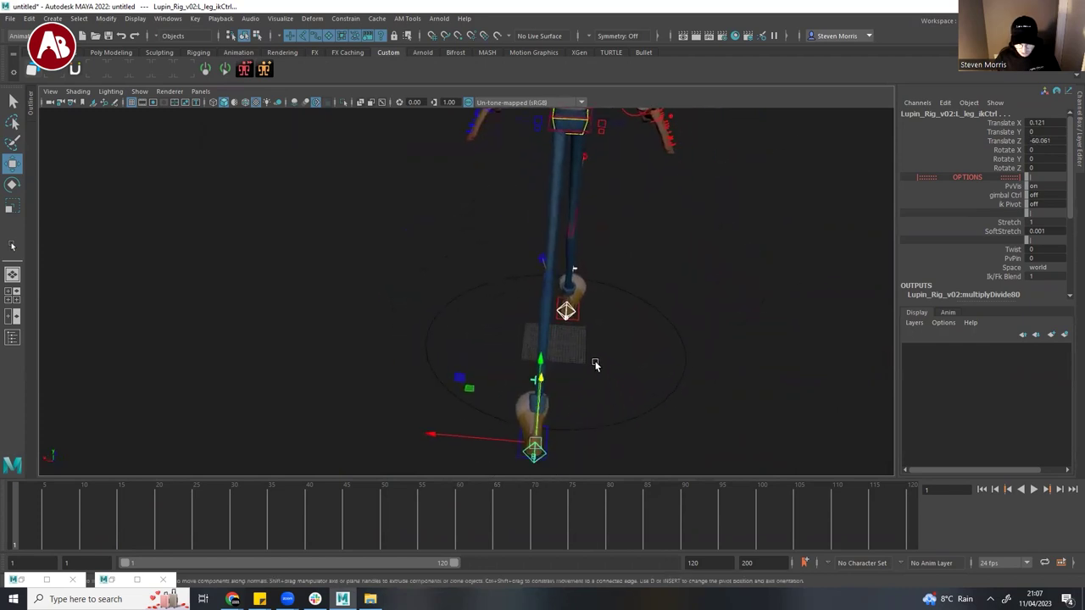
right_click_drag(567, 313, 598, 437)
left_click_drag(642, 347, 543, 360, "alt")
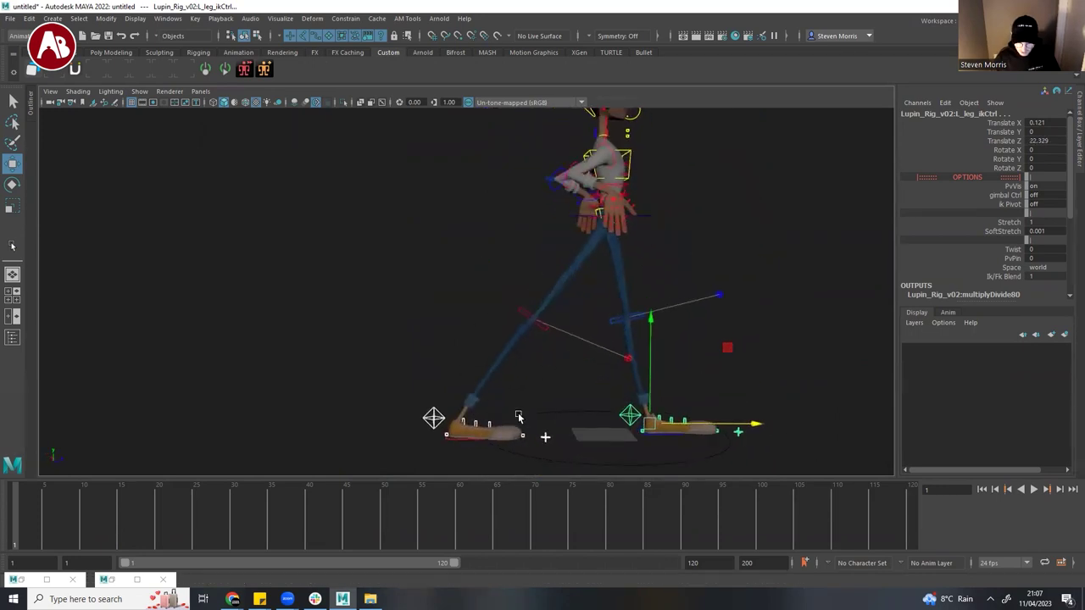
- Move R_leg_ikCtrl forward to about -31.44 in Translate Z
left_click(435, 407)
left_click(427, 413)
left_click_drag(525, 425, 595, 432)
- Review the AM Tools options, open the MG-Picker for Lupin_Rig_v02 and place it beside the character
middle_click_drag(685, 313, 683, 398, "alt")
left_click_drag(683, 399, 486, 344, "alt")
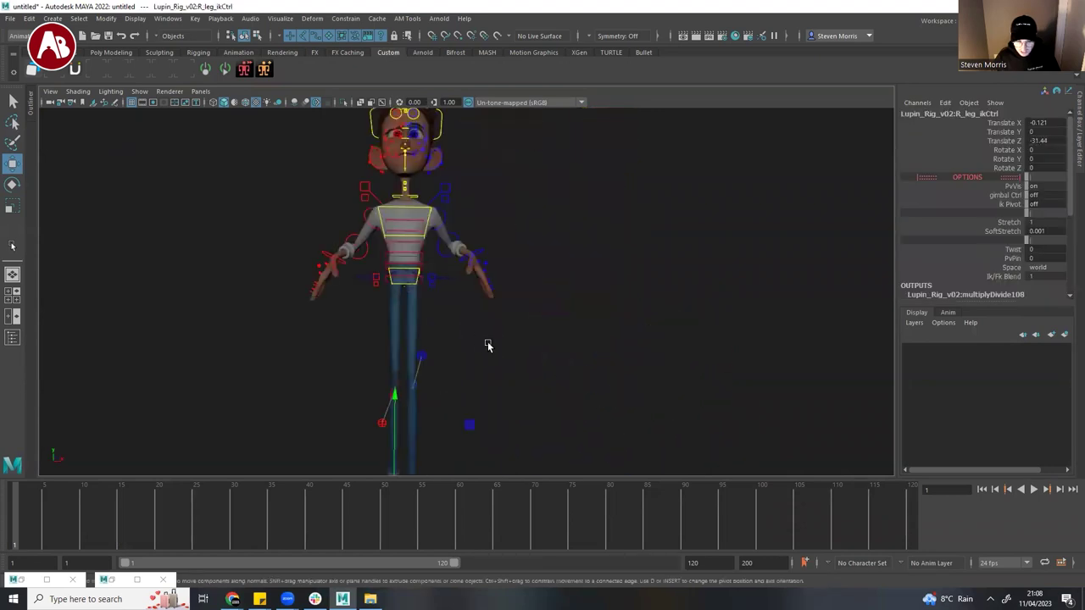
middle_click_drag(487, 344, 559, 354, "alt")
left_click(407, 18)
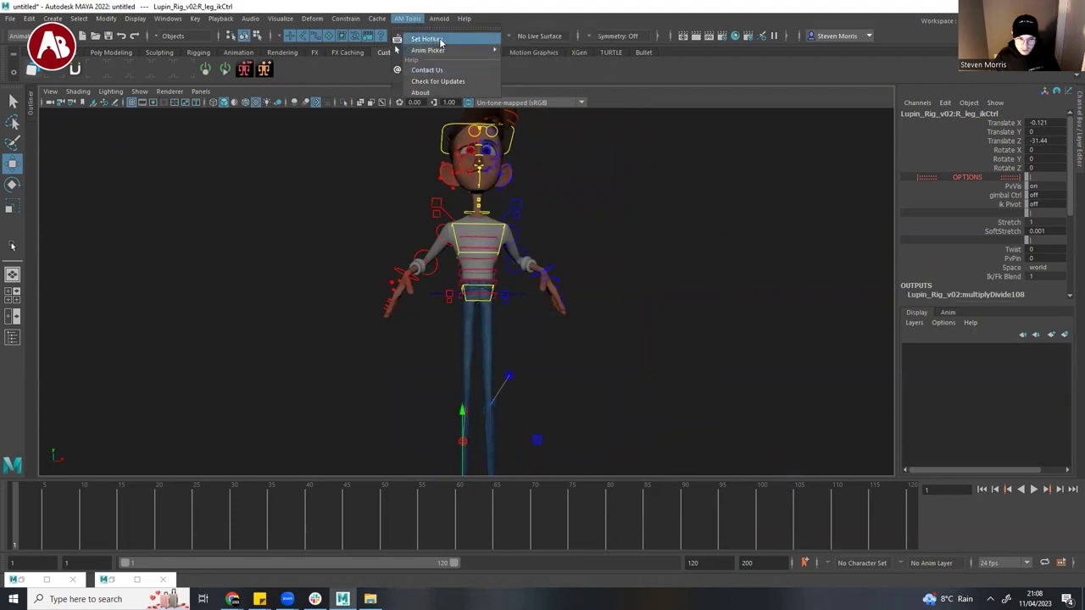
mouse_move(479, 50)
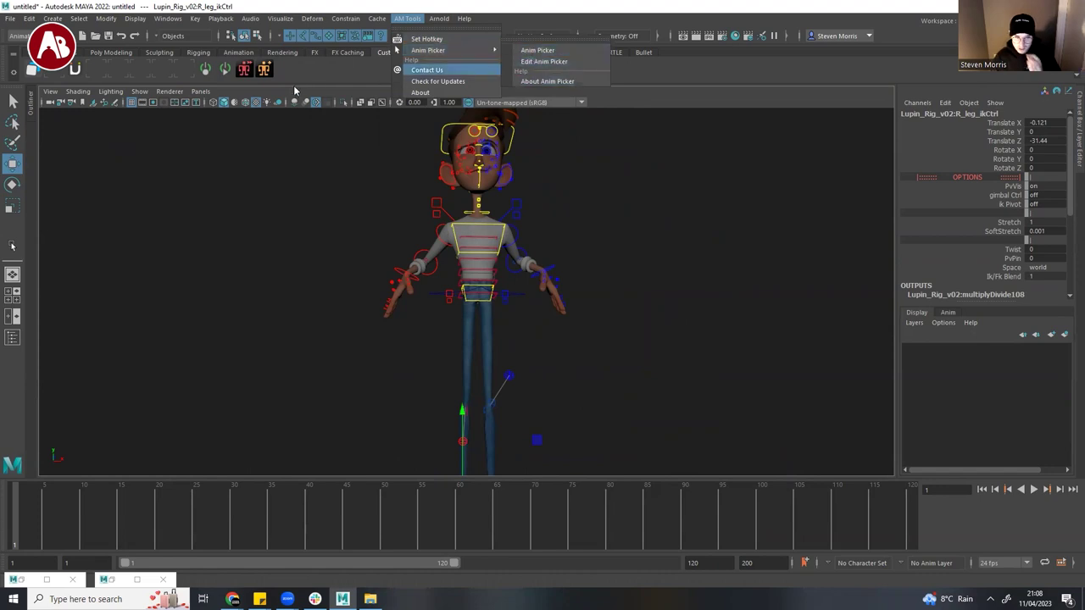
left_click(245, 69)
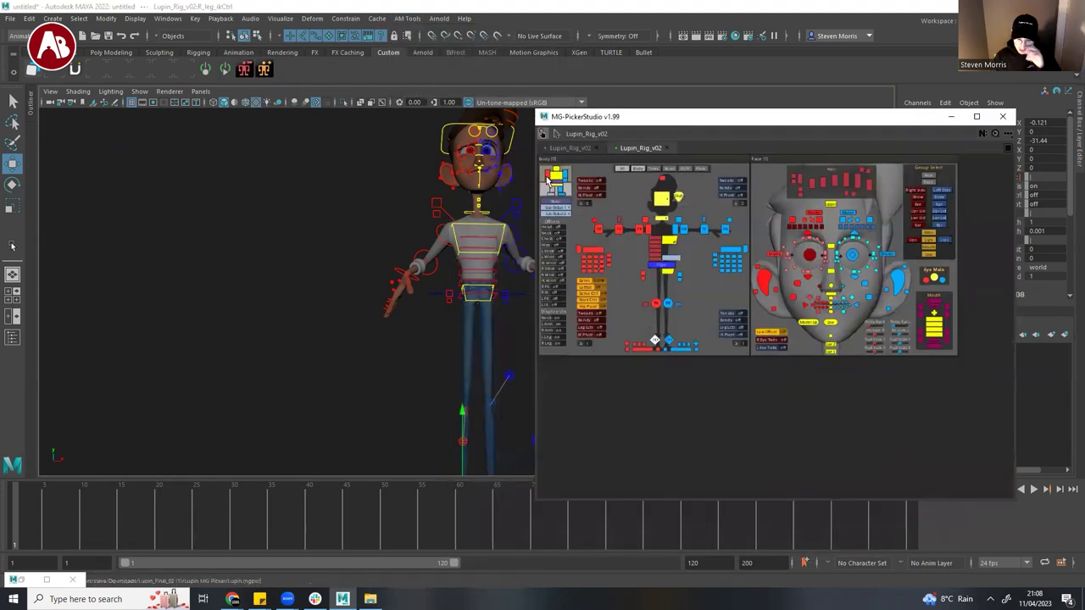
left_click_drag(666, 122, 814, 115)
- Examine the character's face up close alongside the face controls in the MG-Picker
middle_click_drag(489, 129, 484, 213, "alt")
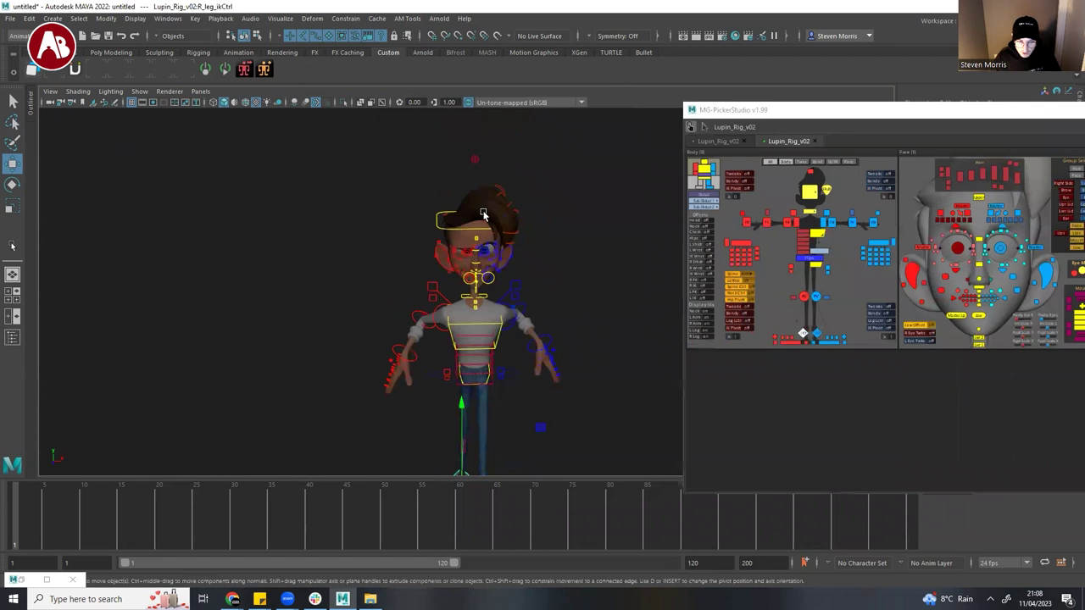
right_click_drag(441, 252, 709, 203, "alt")
middle_click_drag(580, 311, 542, 297, "alt")
right_click_drag(543, 297, 542, 380, "alt")
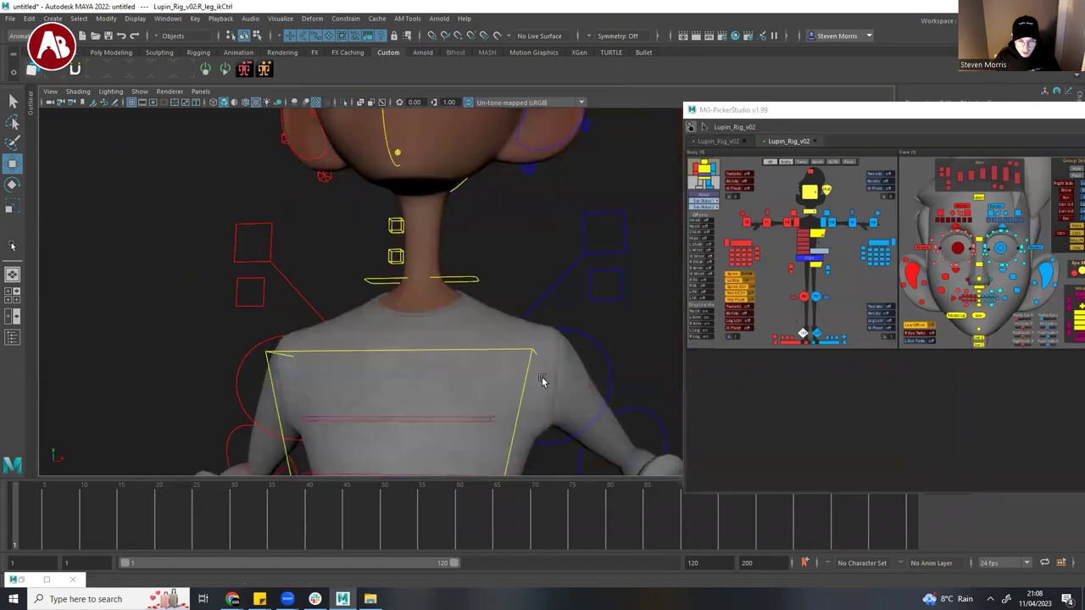
middle_click_drag(542, 379, 477, 364, "alt")
right_click_drag(477, 364, 500, 353, "alt")
middle_click_drag(499, 353, 436, 295, "alt")
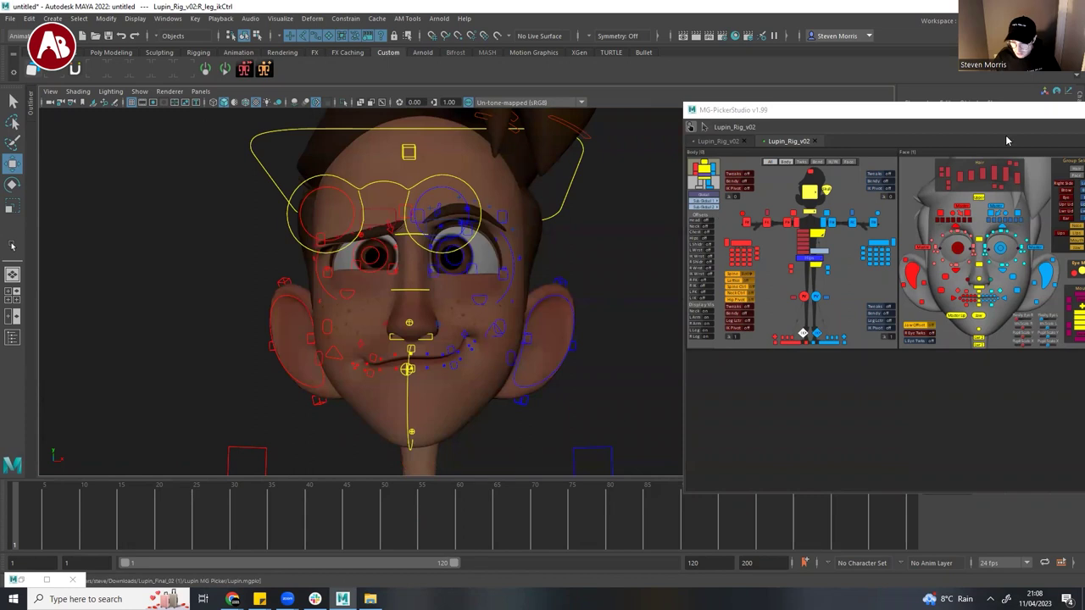
scroll(959, 239, "up", 3)
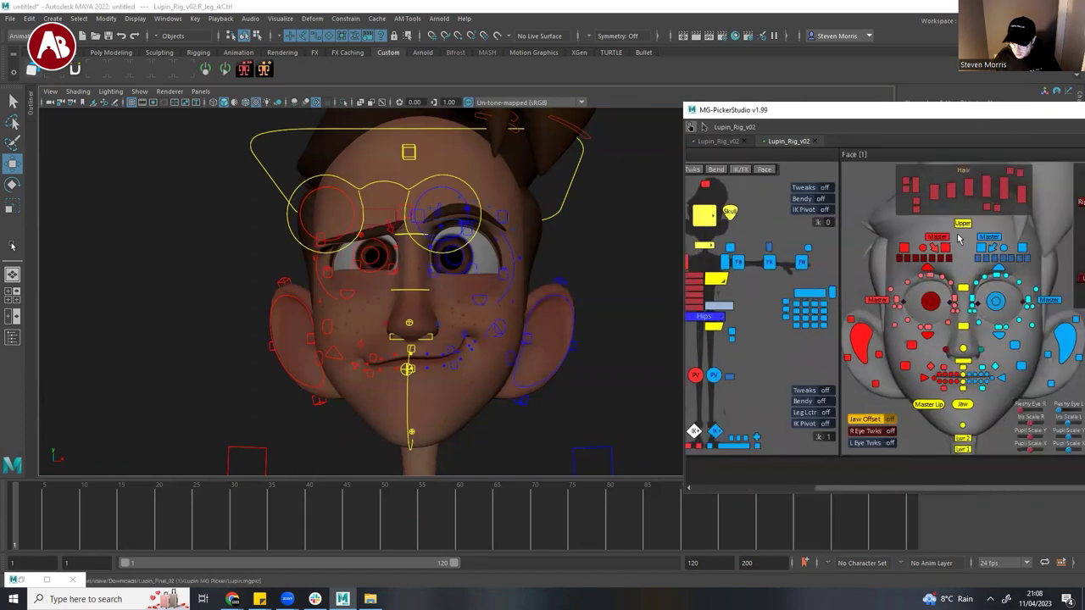
scroll(959, 239, "up", 2)
left_click_drag(984, 103, 869, 106)
middle_click_drag(863, 226, 767, 242)
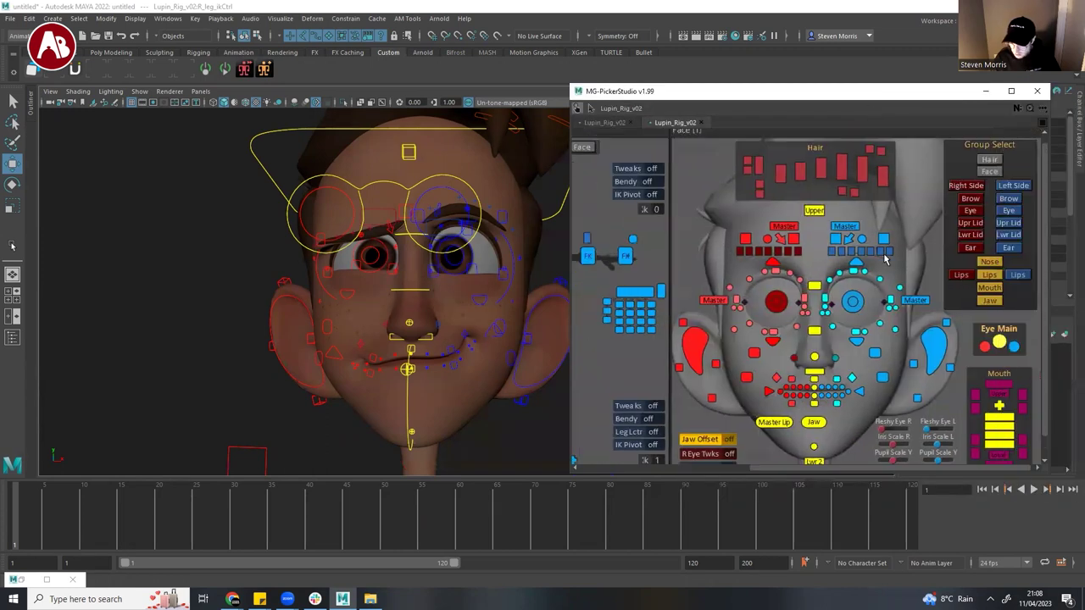
middle_click_drag(909, 394, 905, 363)
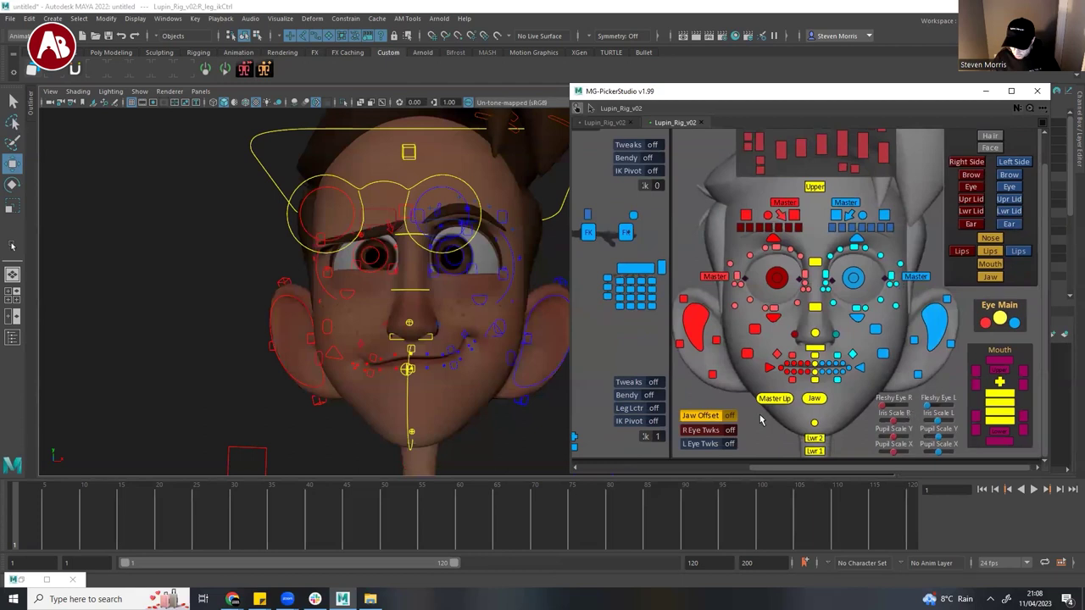
- Turn on the right and left eye tweak controls in the picker
left_click(729, 431)
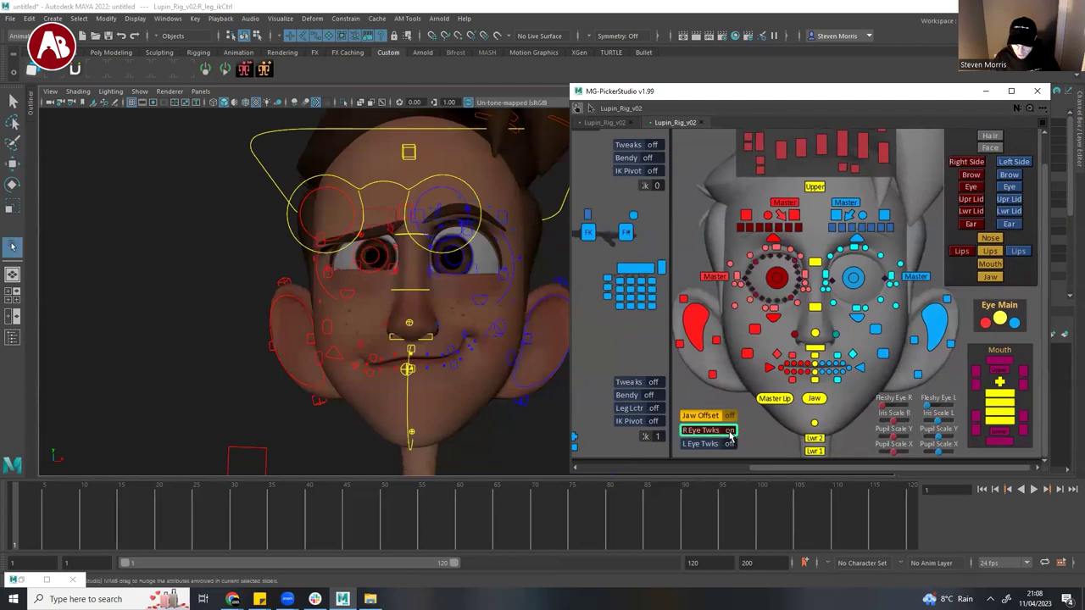
key("alt+1")
key("alt+1")
left_click(728, 444)
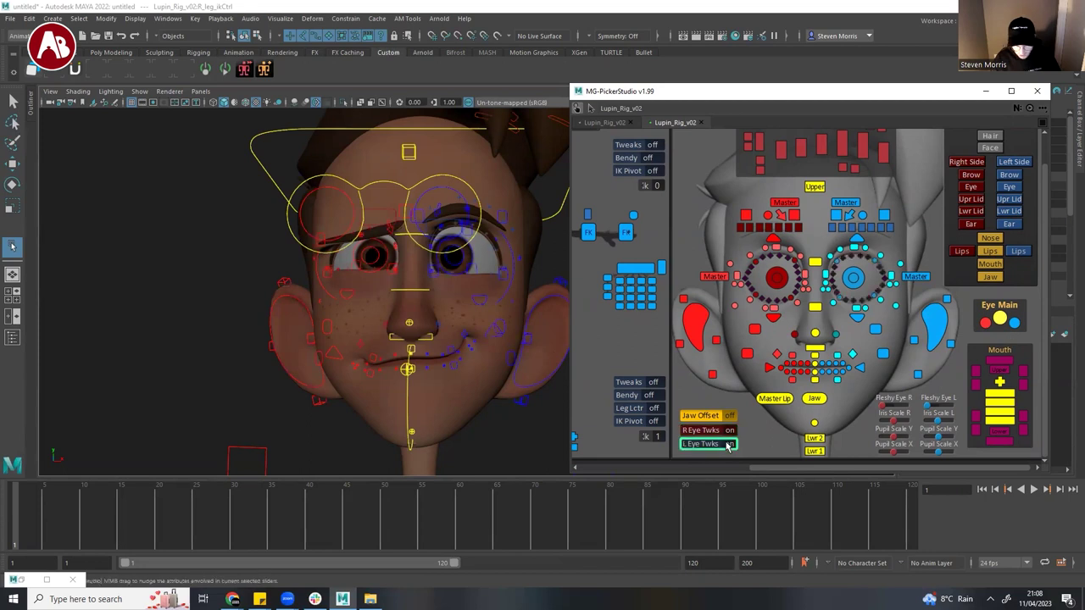
- Try moving L_eye_Up_Tweak7_ctrl on the left upper lid and adjusting Iris Scale R, undoing each change
left_click(472, 222)
key("w")
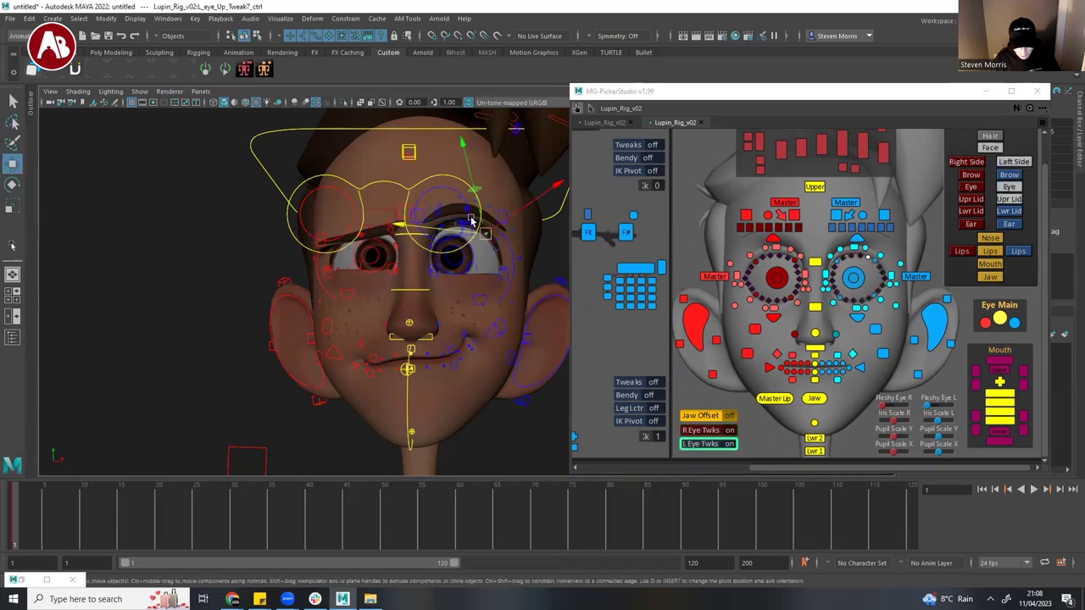
left_click_drag(474, 191, 470, 180)
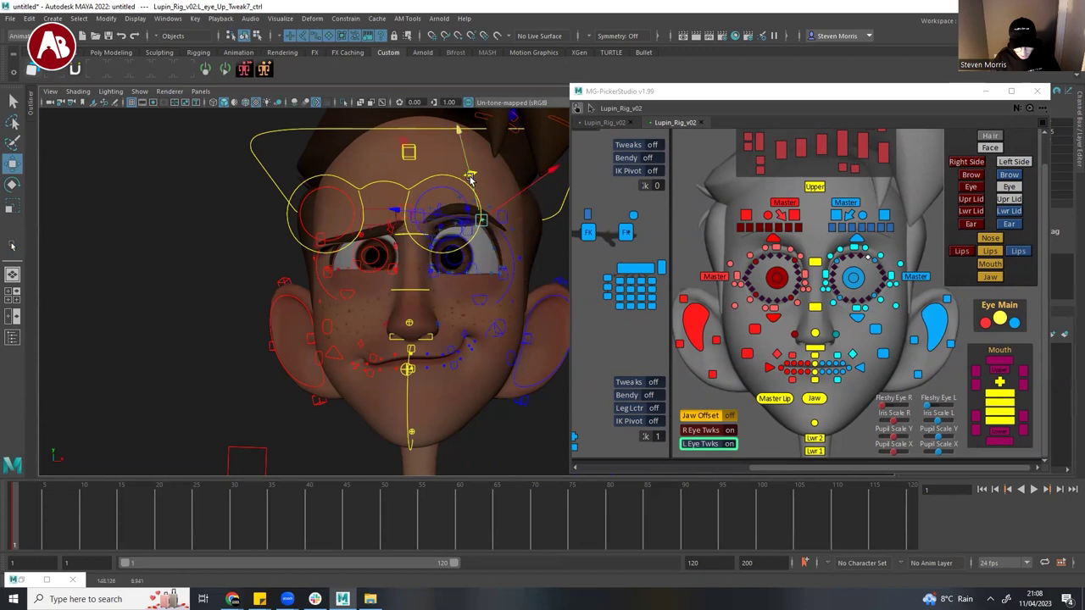
key("ctrl+z")
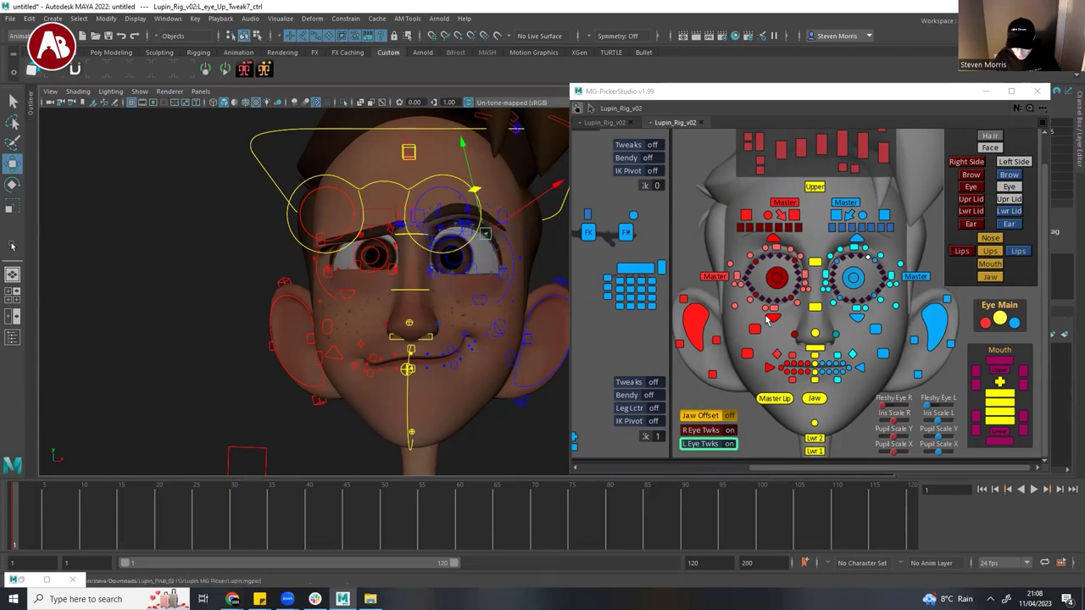
left_click_drag(895, 421, 889, 421)
key("ctrl+z")
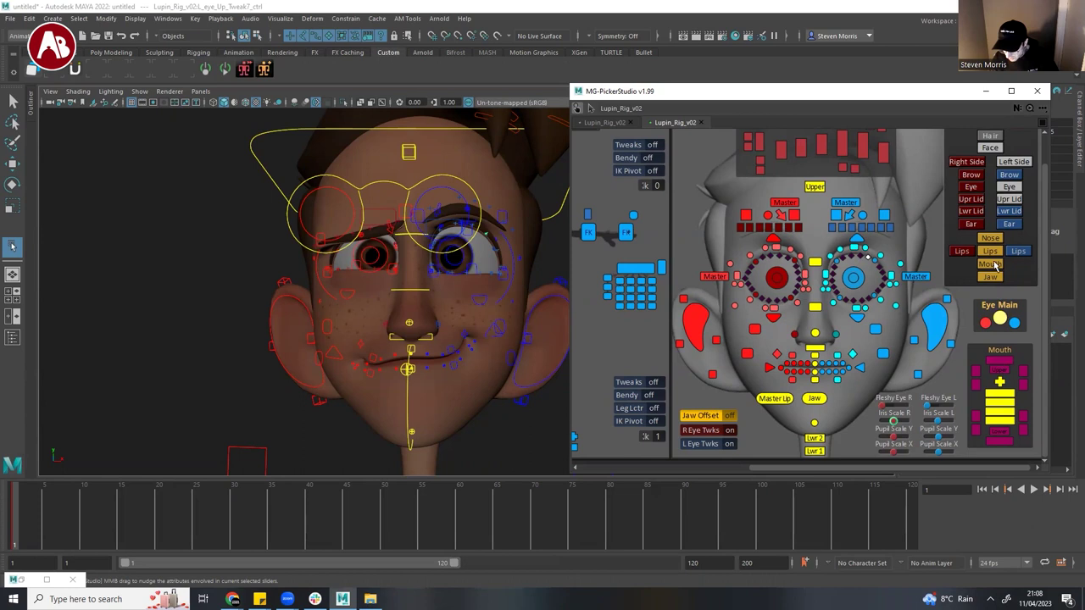
- Try the picker's group selections for the face sides, eyes and lower lids, ending with the right lower lid controls
left_click(971, 161)
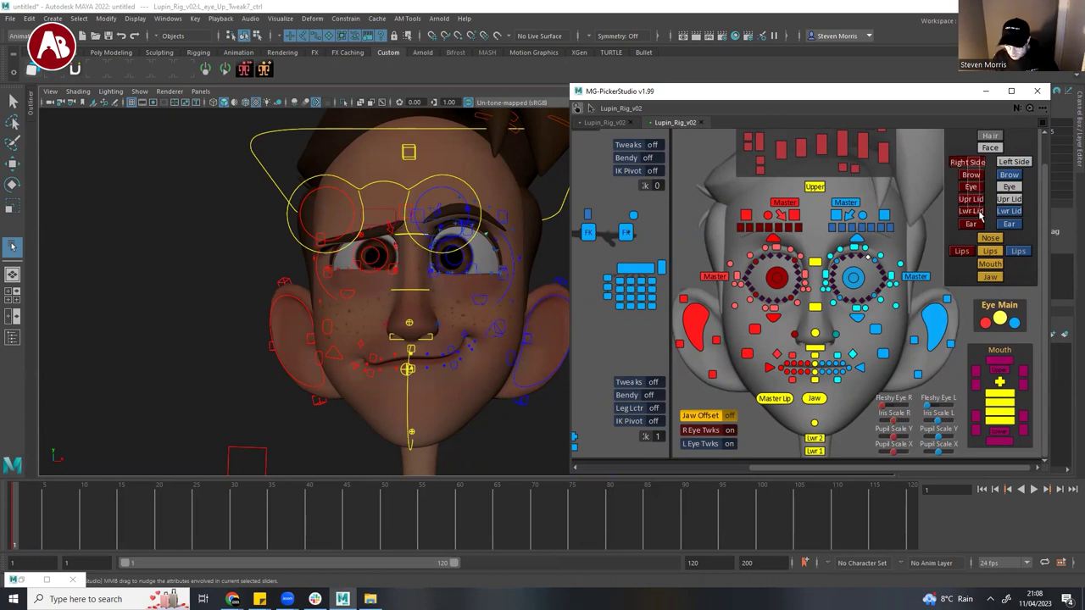
left_click(1006, 212)
left_click(971, 211)
left_click(971, 187)
left_click(972, 210)
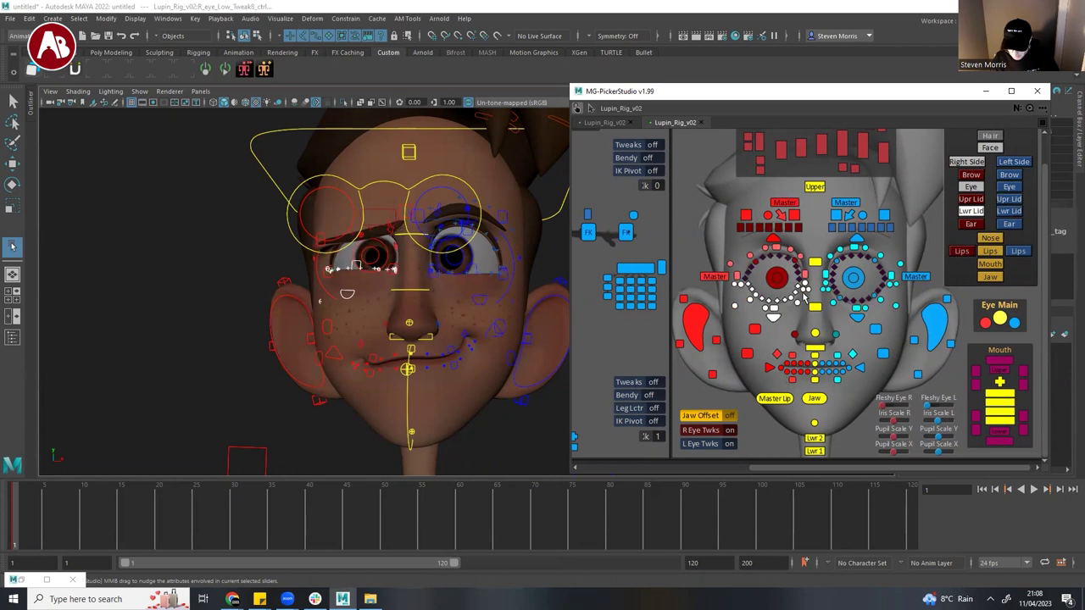
- Select the jaw control from the picker and rotate it to open the mouth
left_click(814, 398)
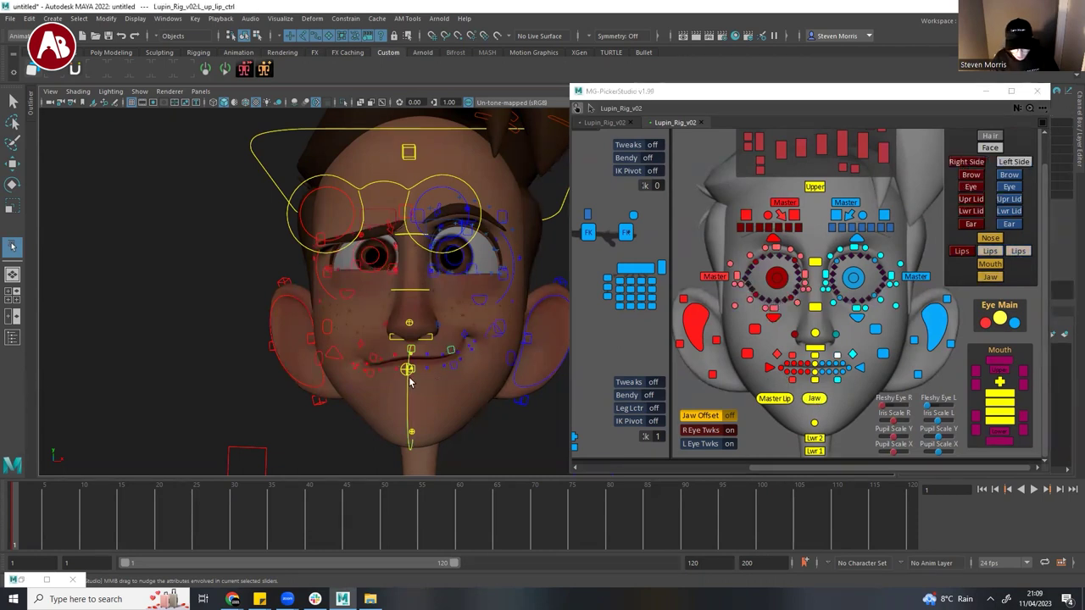
key("e")
left_click_drag(411, 390, 484, 412)
middle_click_drag(475, 356, 97, 315, "alt")
middle_click_drag(390, 322, 378, 372, "alt")
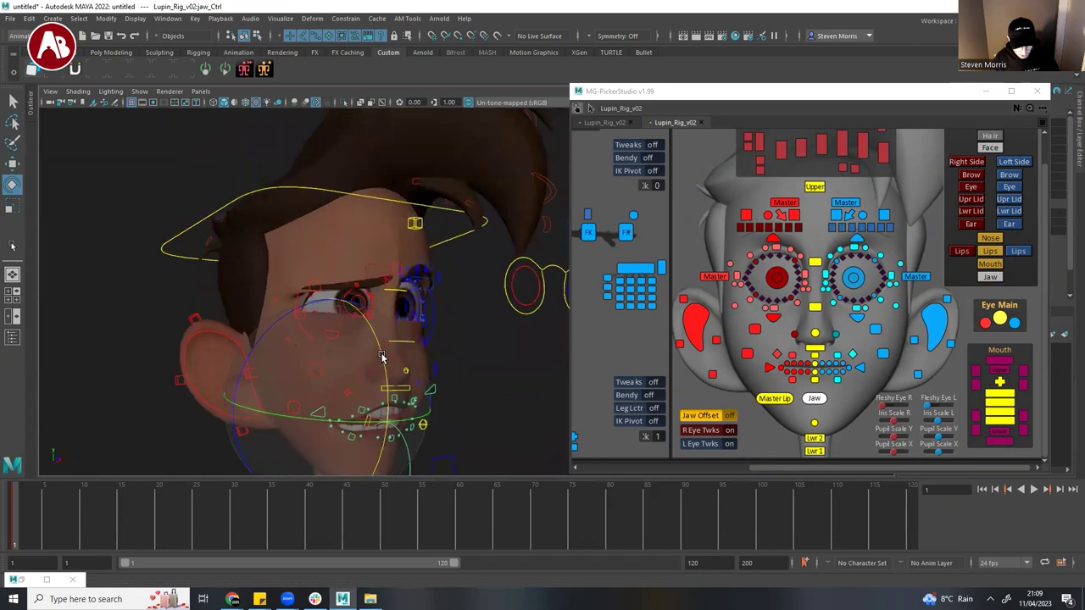
- Bring up the Studio Library and select all the hair controls in the picker
right_click_drag(433, 319, 362, 307, "alt")
left_click_drag(441, 283, 399, 266, "alt")
left_click(21, 580)
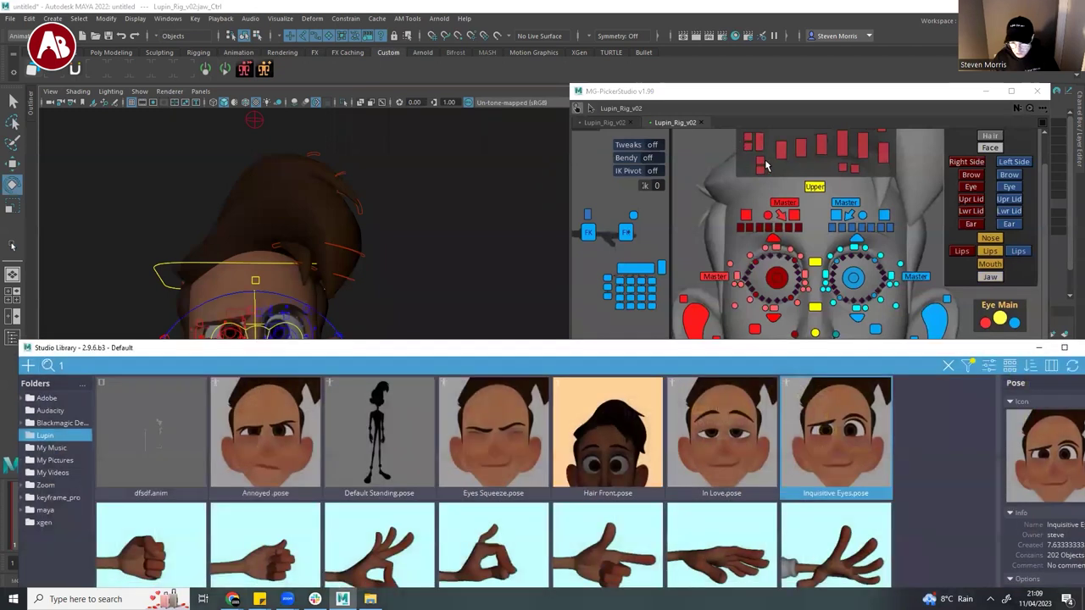
middle_click_drag(754, 176, 742, 208, "alt")
left_click_drag(726, 160, 886, 197)
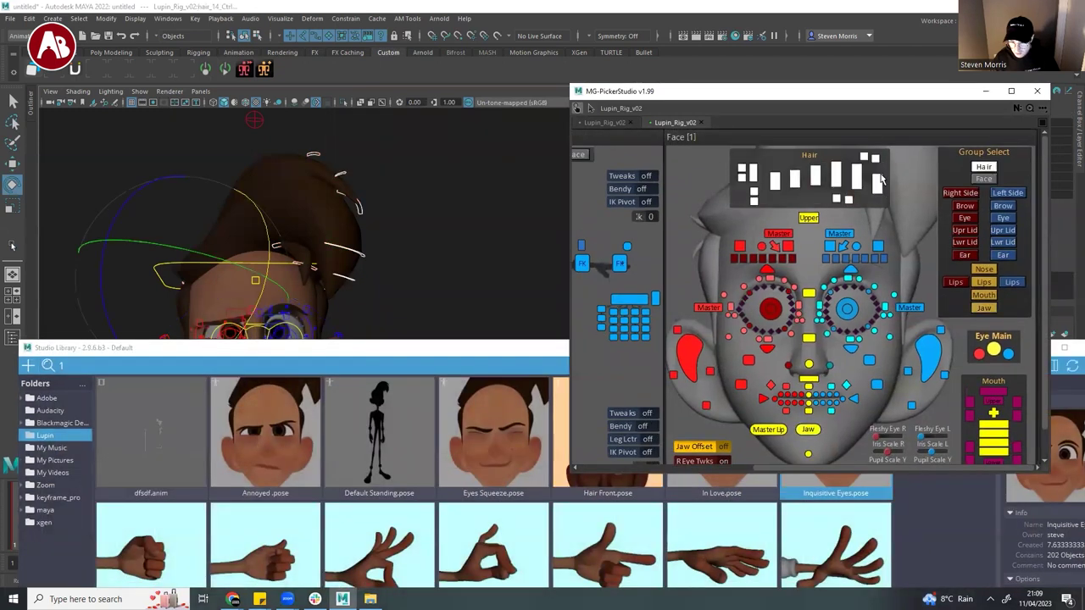
- Apply the Hair Front pose from the Studio Library to the selected hair controls and inspect the hair
left_click(625, 421)
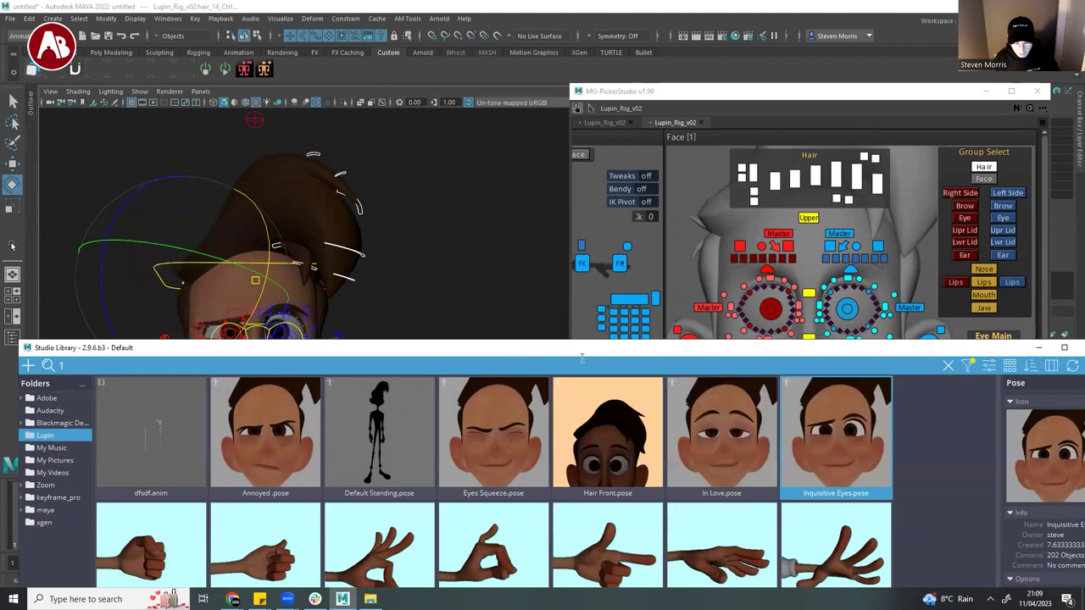
double_click(625, 421)
left_click_drag(336, 279, 380, 262, "alt")
middle_click_drag(380, 262, 368, 209, "alt")
scroll(389, 254, "down", 3)
left_click_drag(390, 255, 448, 201, "alt")
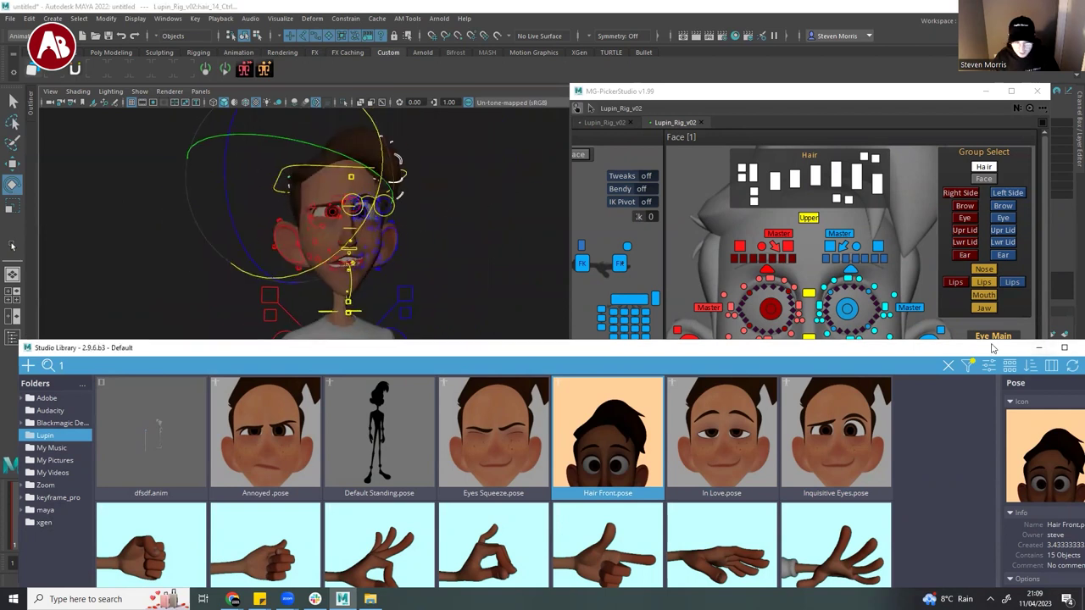
- Look over the saved Lupin face and hand poses, minimize the Studio Library and clear the selection
left_click_drag(985, 352, 972, 168)
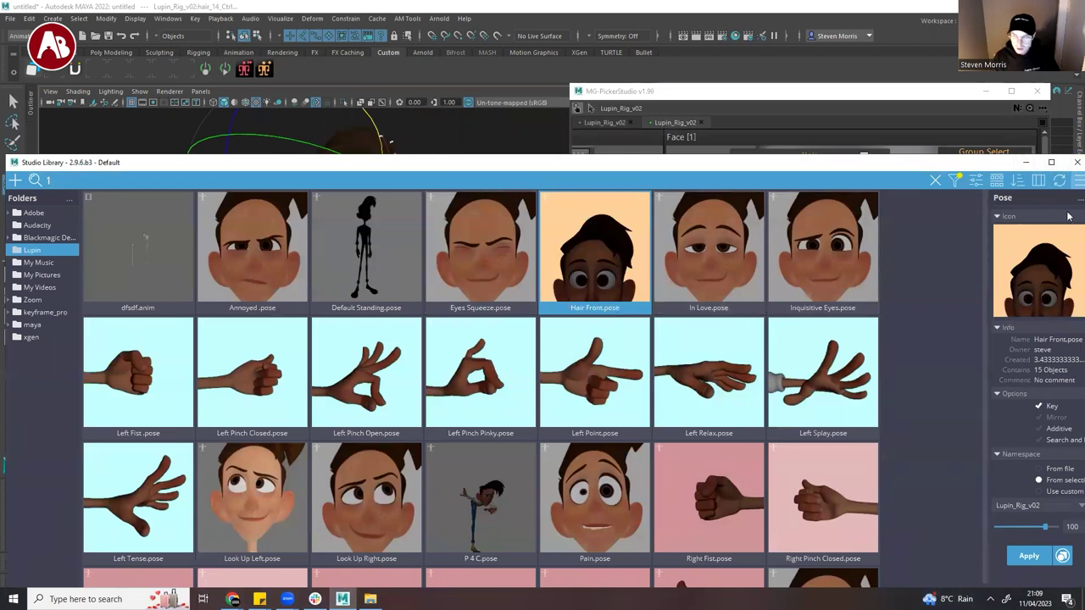
left_click(1026, 162)
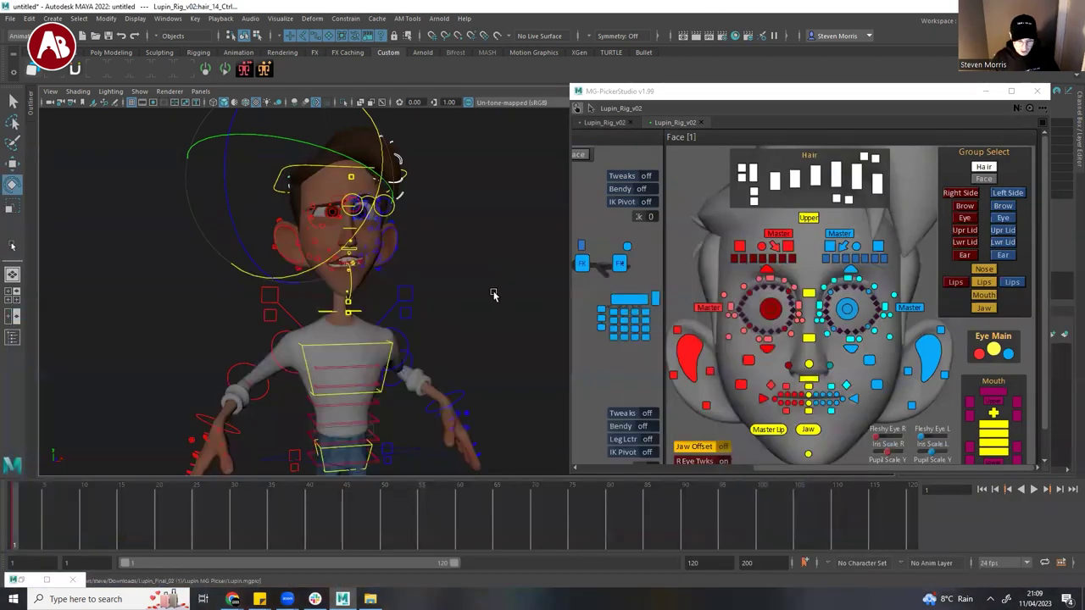
left_click(495, 295)
- Examine the whole character alongside the body controls in the MG-Picker
middle_click_drag(846, 247, 970, 240, "alt")
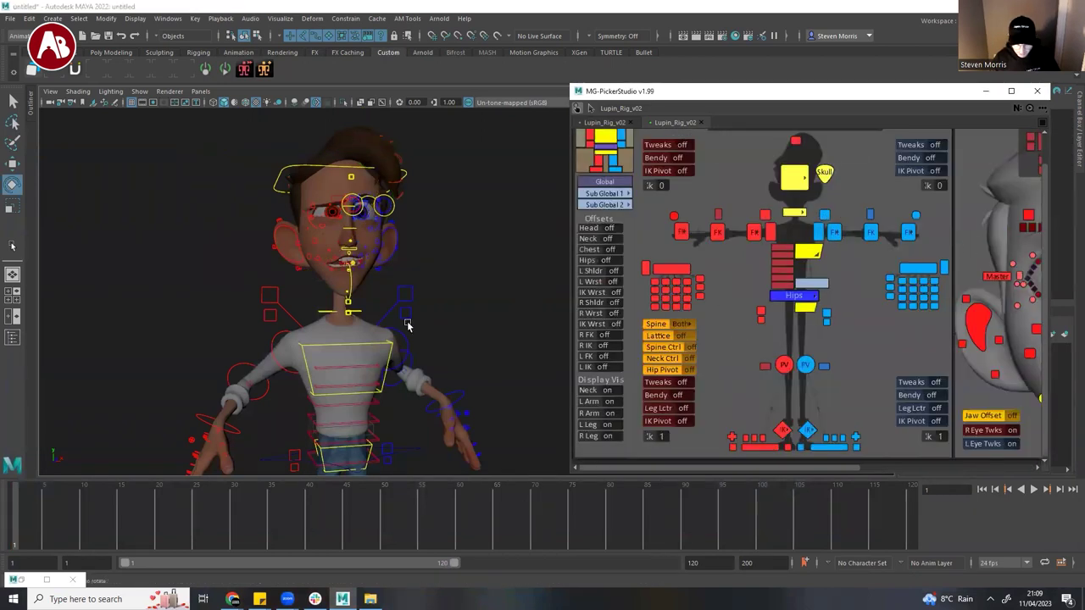
middle_click_drag(406, 323, 440, 249, "alt")
right_click_drag(441, 249, 335, 258, "alt")
middle_click_drag(403, 293, 432, 242, "alt")
right_click_drag(432, 242, 276, 260, "alt")
middle_click_drag(417, 276, 390, 258, "alt")
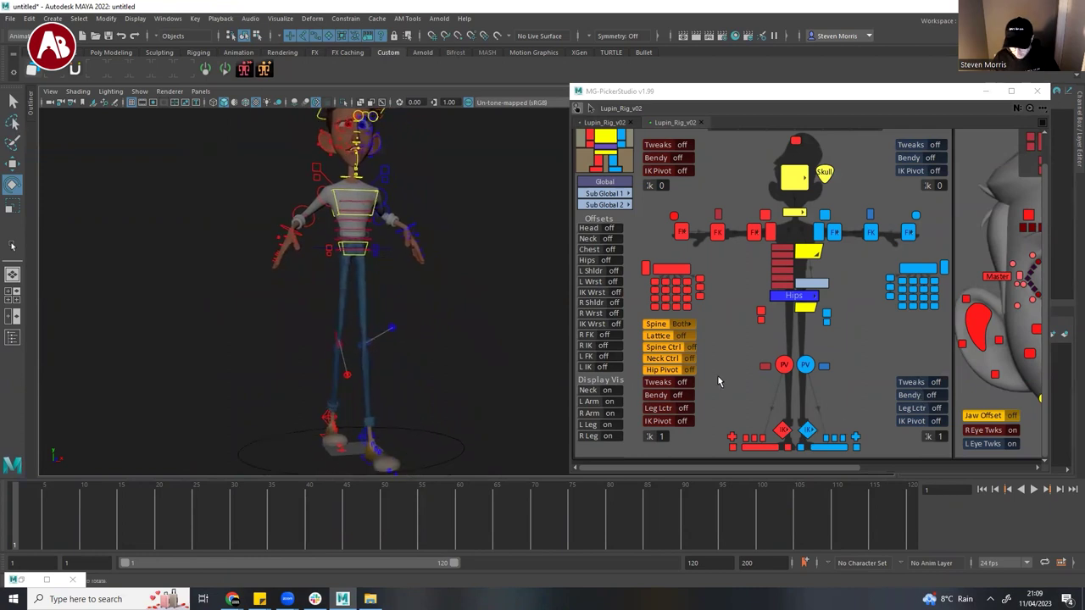
- Turn off the Display Vis settings for the neck, both arms and both legs so only the torso is displayed
left_click(606, 390)
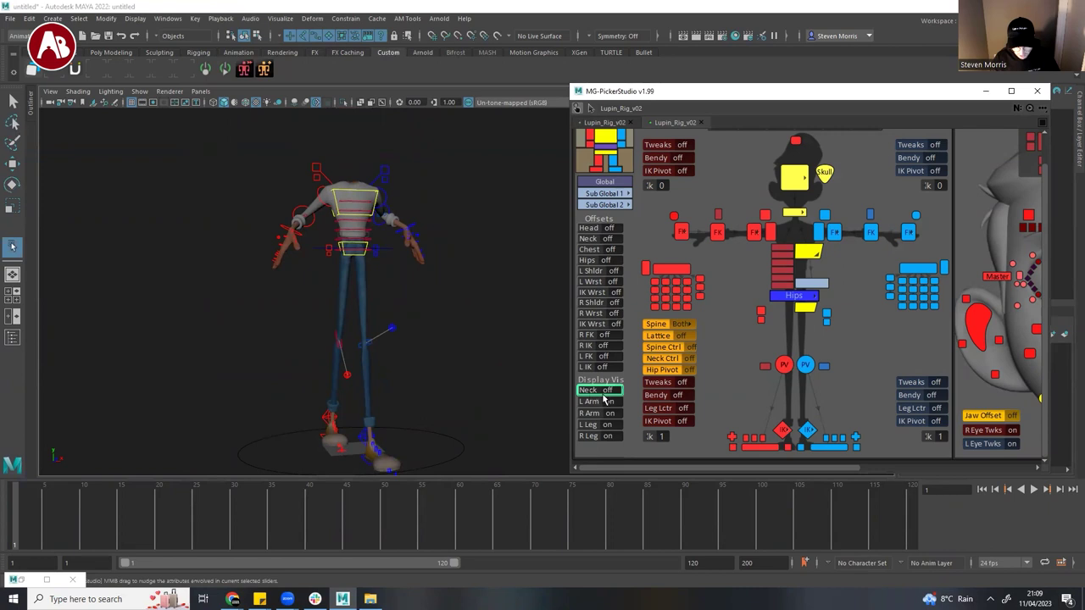
left_click(608, 390)
left_click(595, 402)
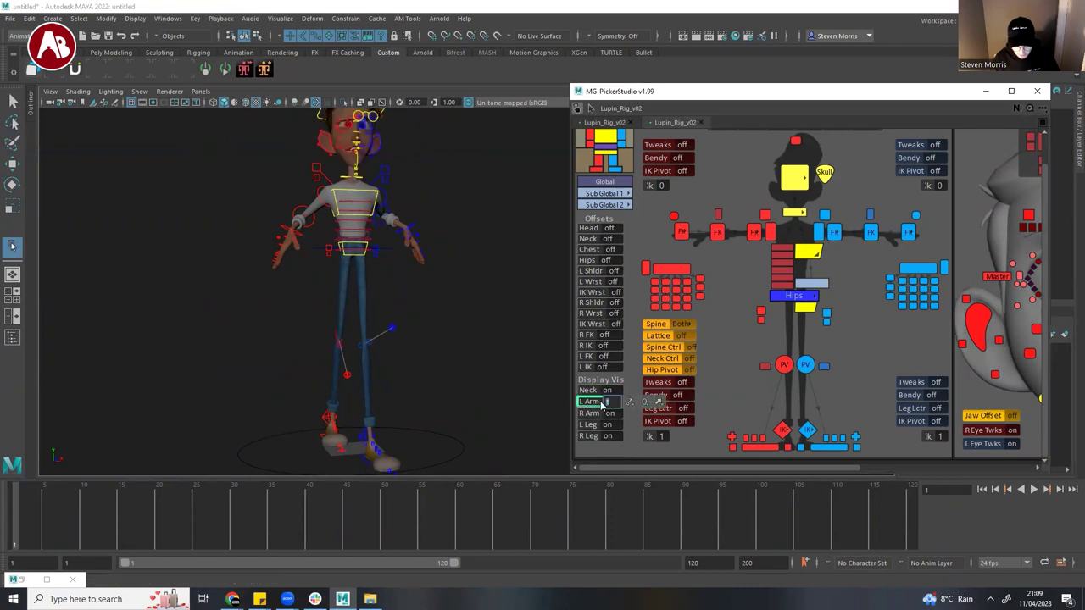
left_click(607, 414)
left_click(613, 425)
left_click(611, 390)
left_click(614, 401)
left_click(616, 391)
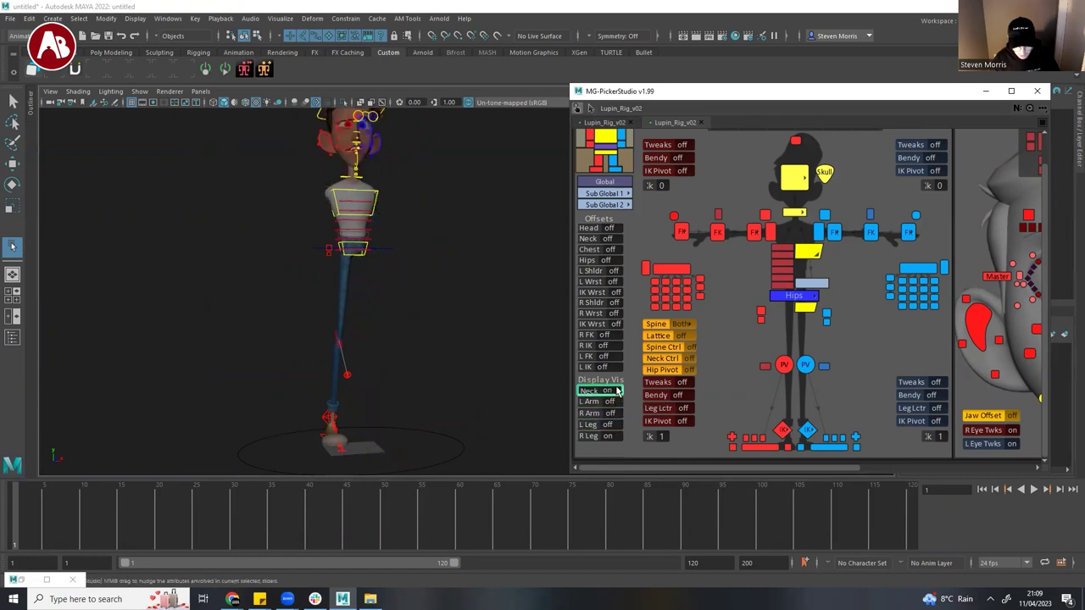
left_click(615, 390)
left_click(615, 436)
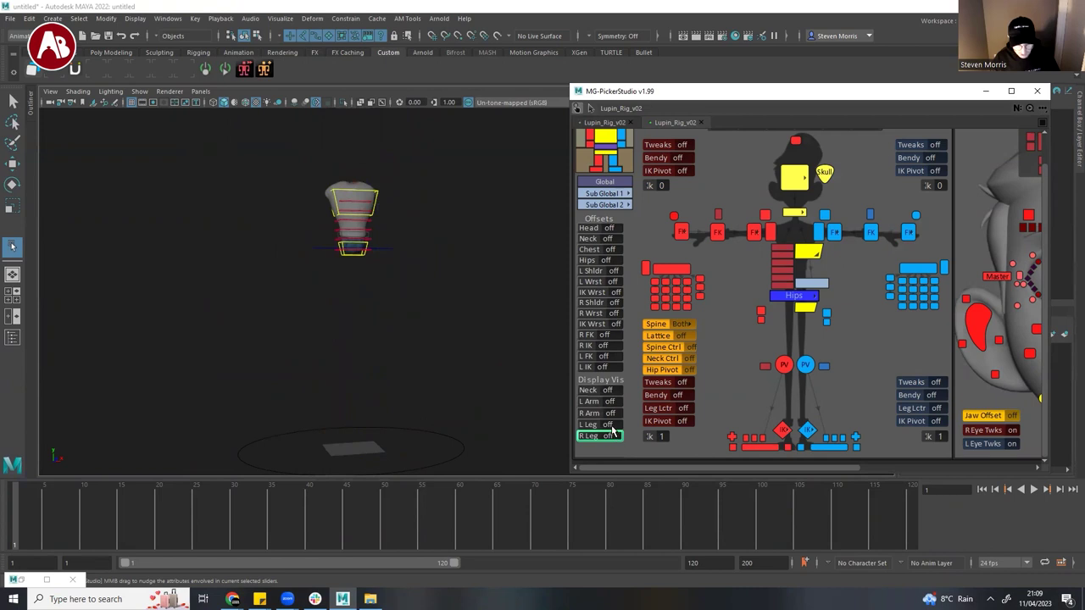
- Turn the Display Vis settings for both legs and both arms back on
left_click(610, 424)
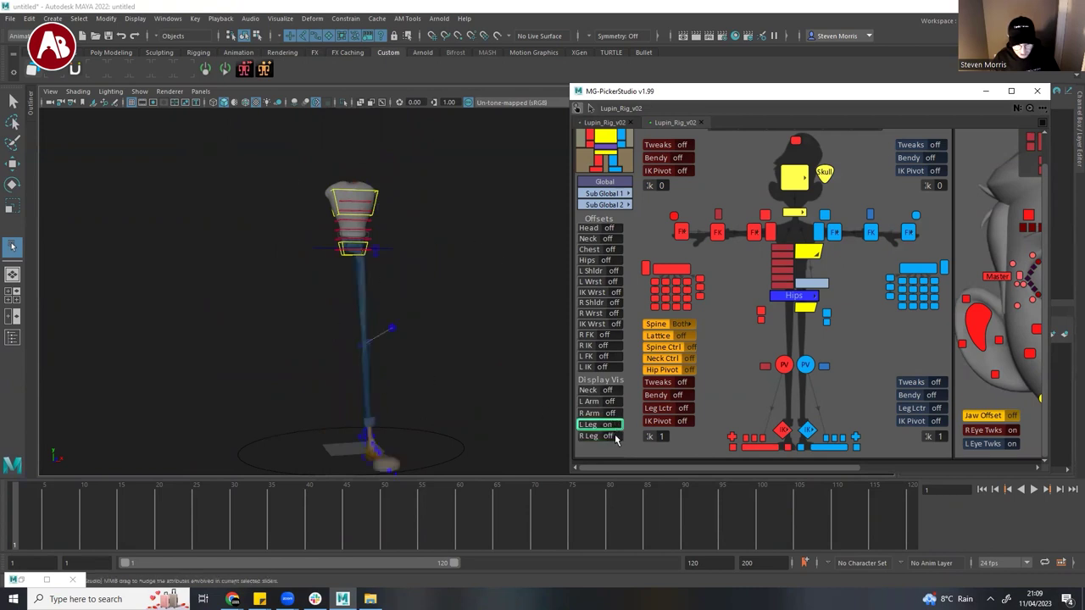
left_click(615, 437)
left_click(612, 414)
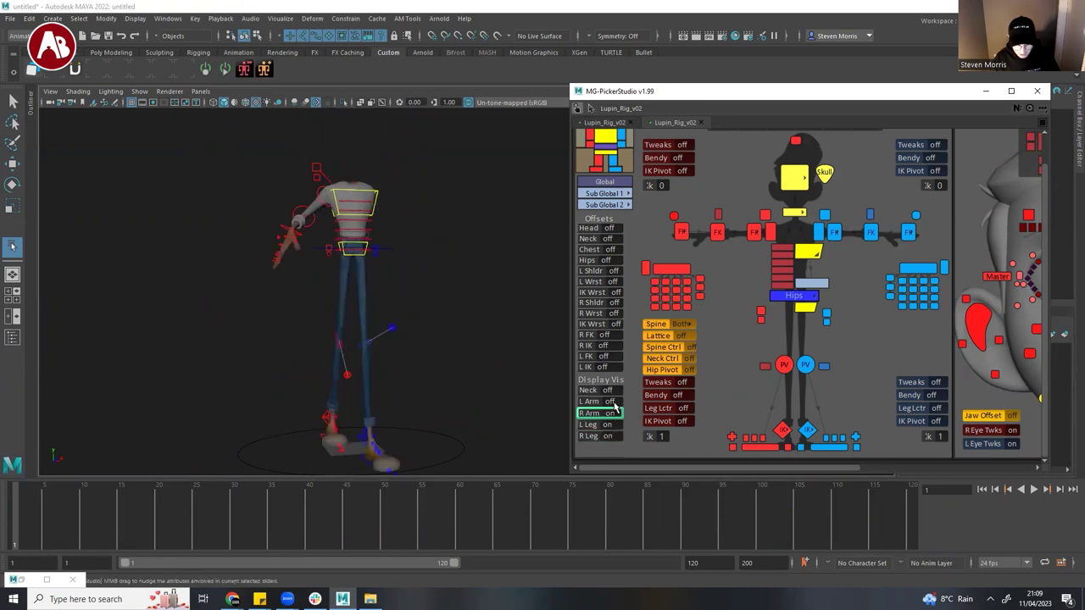
left_click(608, 401)
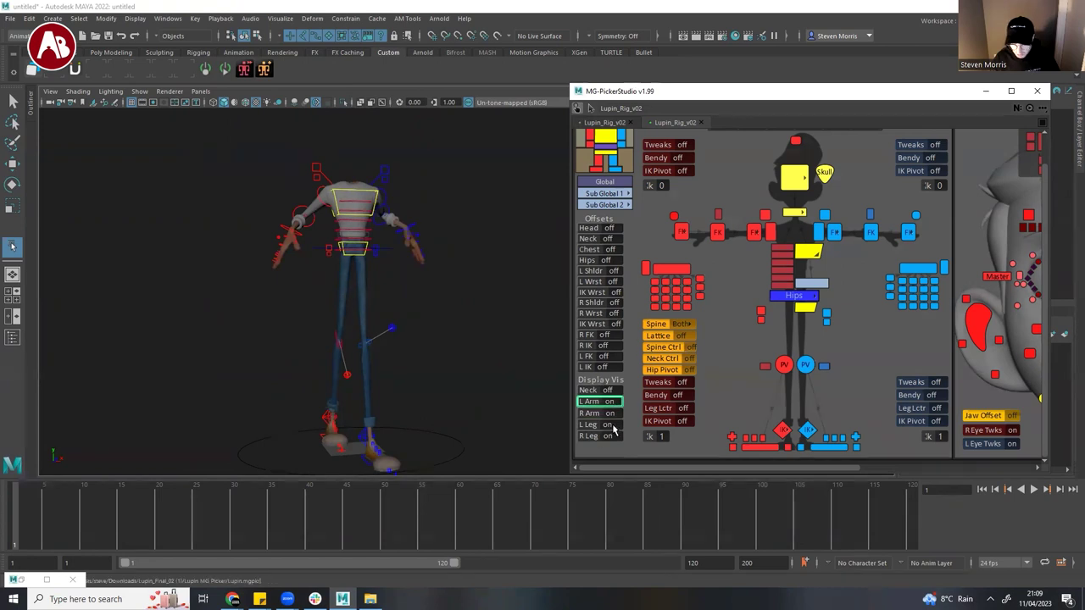
- Turn on the Tweaks and Bendy controls for the right leg and frame the thigh from the side
left_click(683, 383)
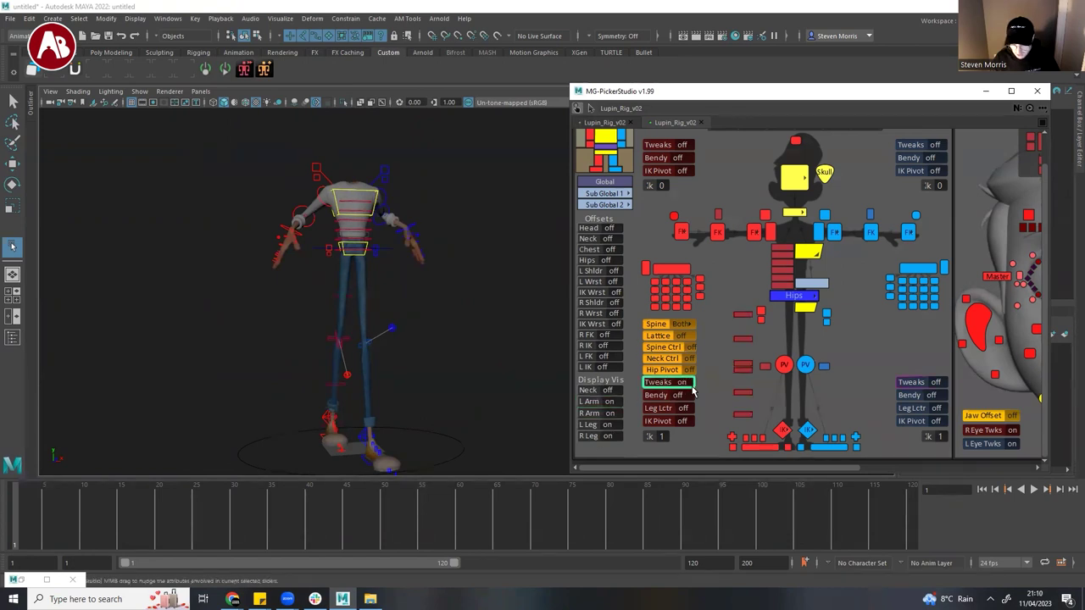
left_click_drag(367, 359, 500, 339, "alt")
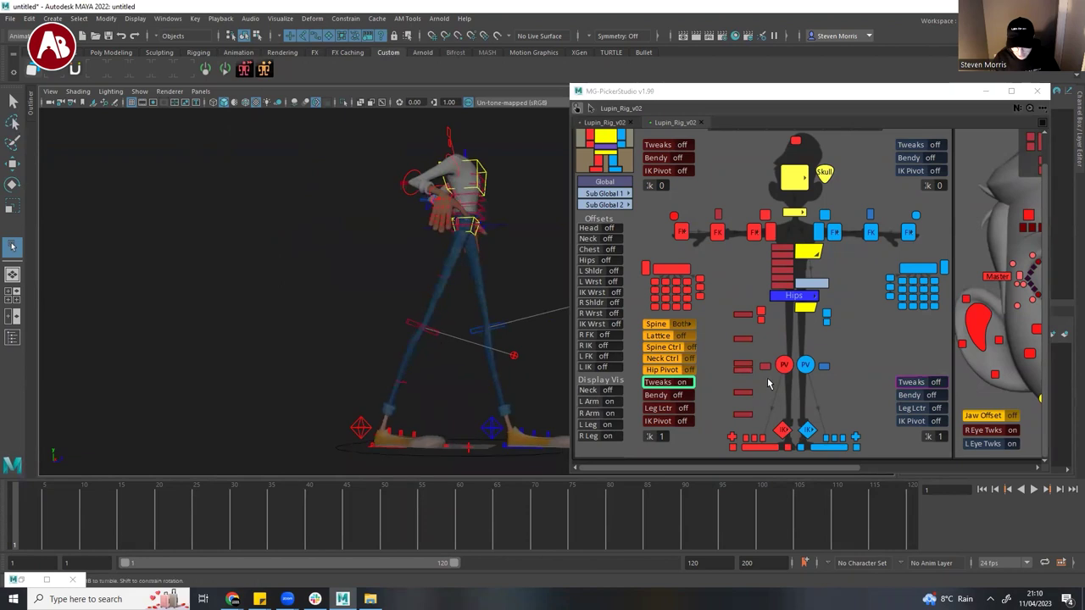
left_click(686, 396)
left_click_drag(490, 298, 566, 356, "alt")
middle_click_drag(441, 376, 349, 320, "alt")
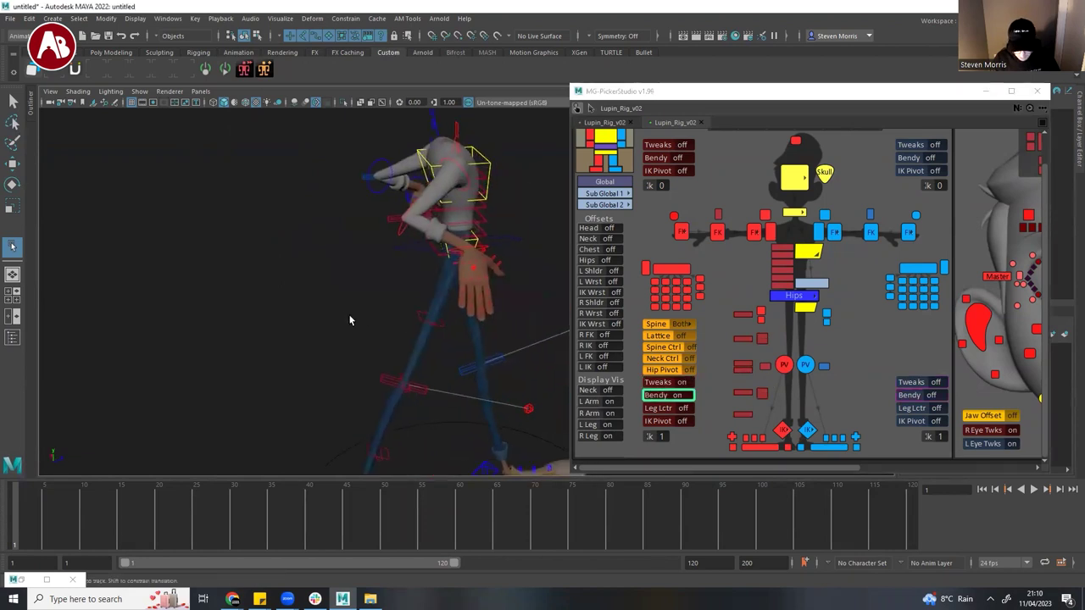
right_click_drag(348, 319, 423, 361, "alt")
- Try bowing the right thigh with the upper-leg bendy control and its first tweak control, undoing the moves
left_click(410, 376)
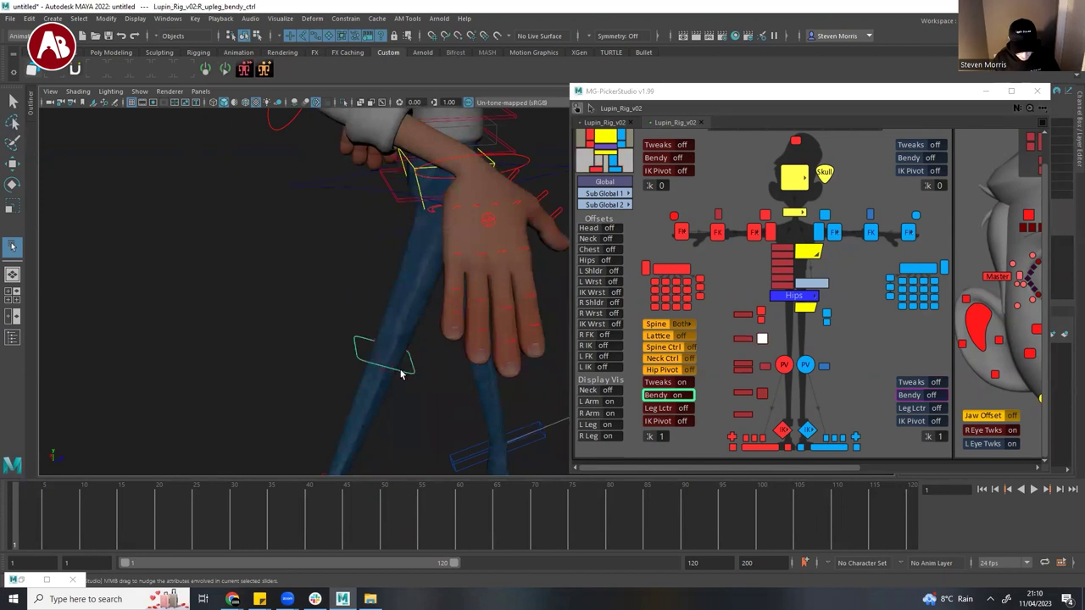
key("w")
left_click_drag(360, 352, 193, 302)
left_click(297, 347)
left_click_drag(271, 324, 399, 365)
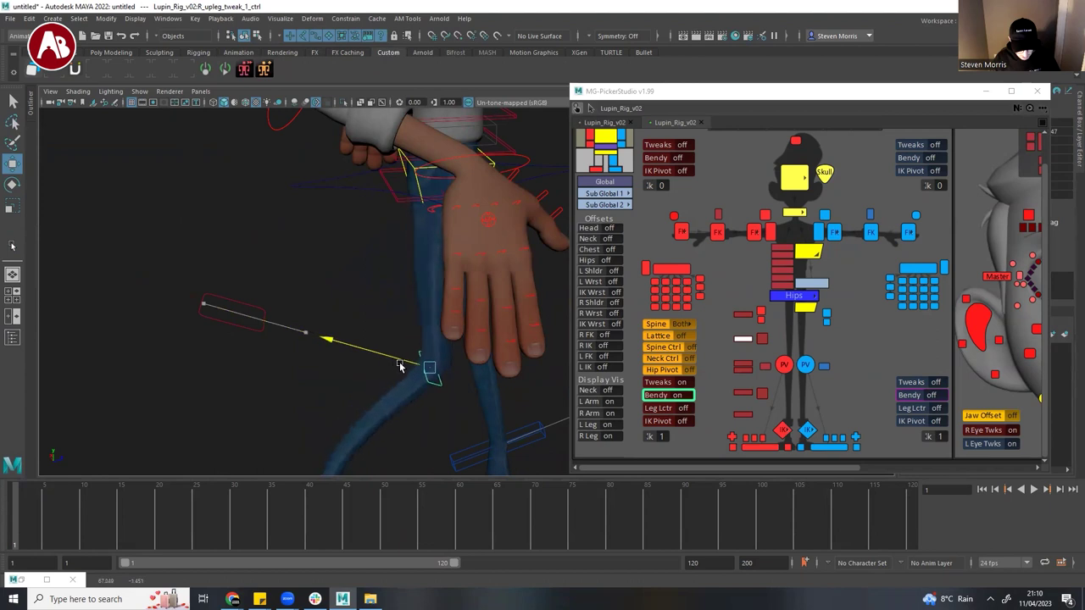
key("ctrl+z")
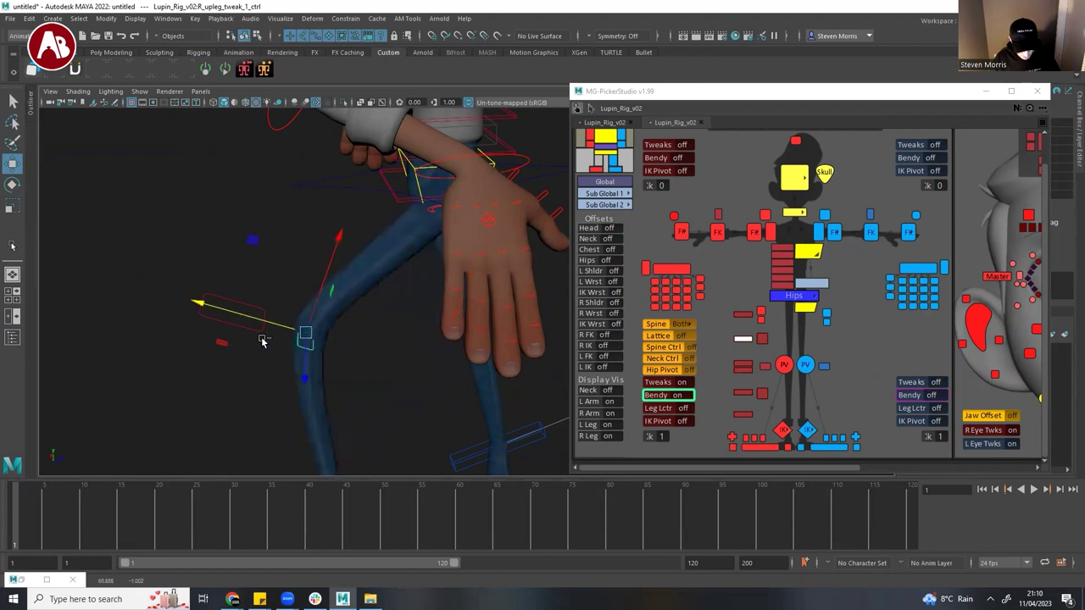
key("ctrl+z")
key("ctrl+z")
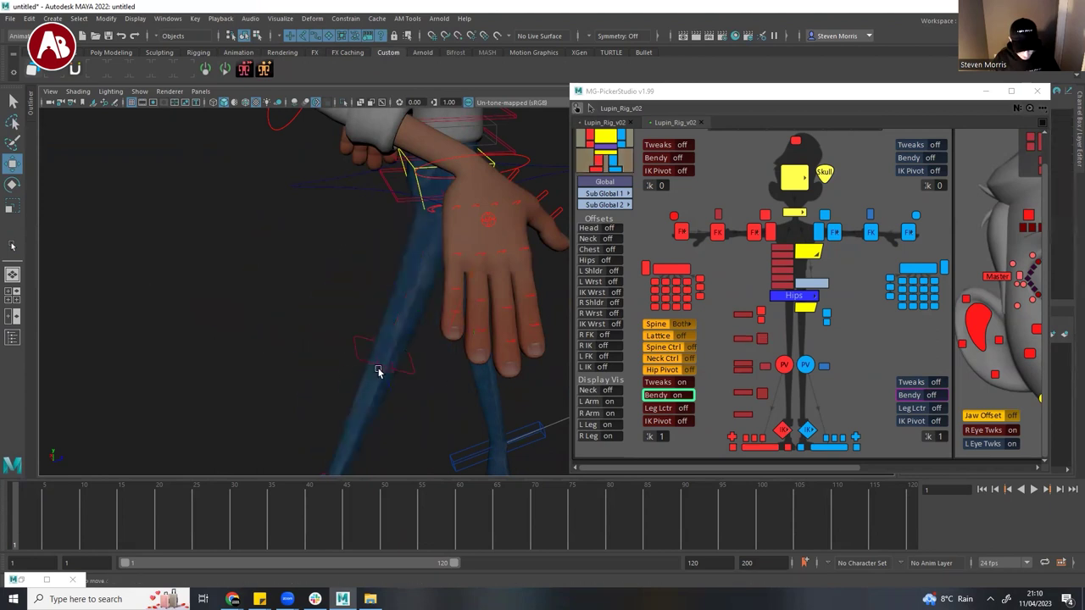
left_click(382, 355)
left_click_drag(383, 356, 268, 335)
key("ctrl+z")
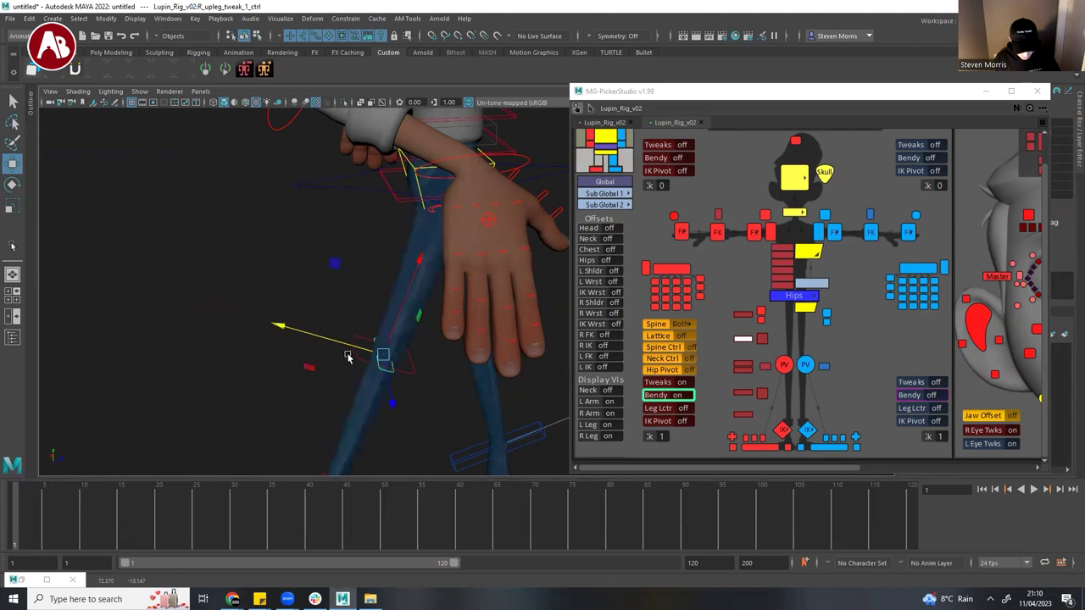
- Move the right leg's tweak and bendy controls to reshape the thigh and knee
left_click(366, 360)
left_click_drag(392, 333, 299, 351)
left_click(393, 347)
left_click(394, 319)
left_click_drag(368, 298, 429, 331)
left_click_drag(499, 349, 521, 363)
- Select the left leg's bank control at the foot
right_click_drag(450, 356, 288, 349, "alt")
middle_click_drag(549, 382, 438, 337, "alt")
left_click_drag(438, 337, 535, 360, "alt")
left_click(496, 362)
left_click(523, 353)
left_click(497, 362)
- Examine the character's legs, arms and torso controls from several angles
left_click_drag(356, 382, 353, 358, "alt")
right_click_drag(355, 360, 535, 378, "alt")
middle_click_drag(431, 368, 399, 339, "alt")
middle_click_drag(419, 264, 428, 417, "alt")
left_click_drag(428, 416, 329, 307, "alt")
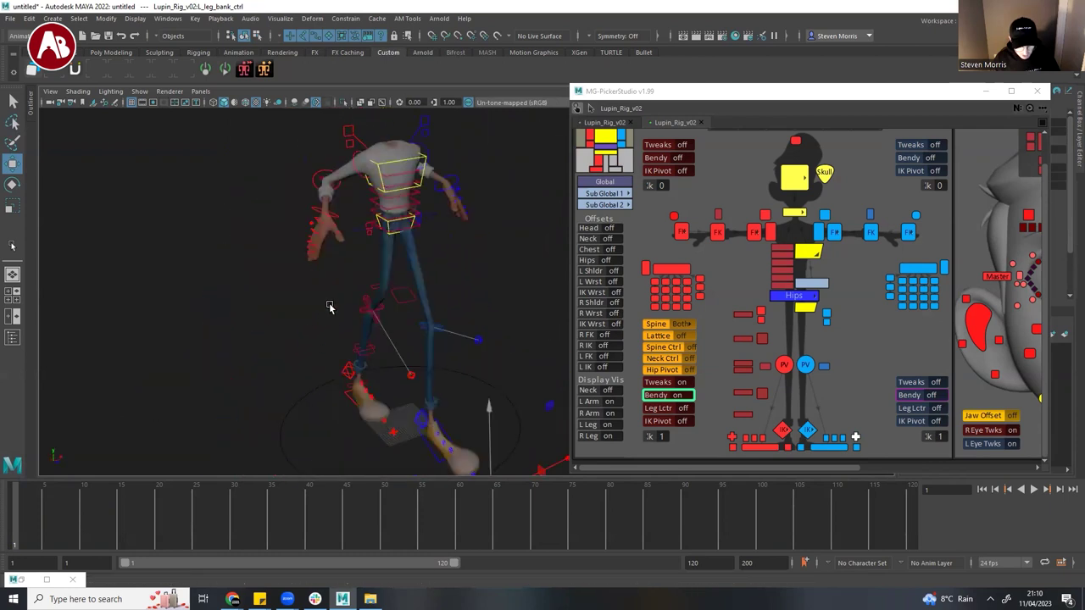
middle_click_drag(330, 308, 313, 393, "alt")
left_click_drag(483, 378, 545, 376, "alt")
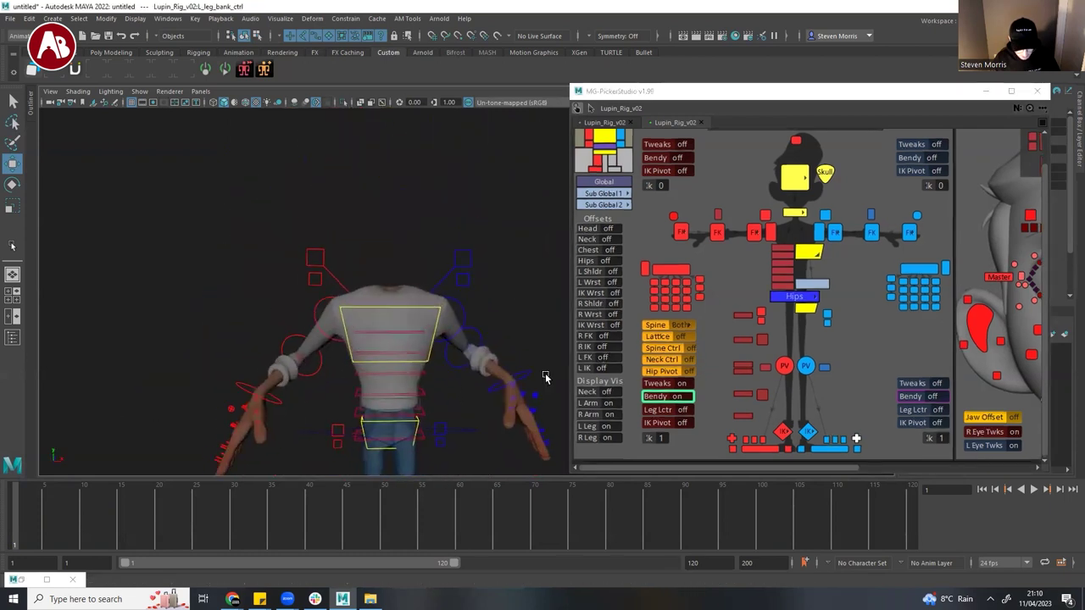
middle_click_drag(449, 412, 436, 295, "alt")
left_click_drag(436, 296, 483, 298, "alt")
middle_click_drag(845, 310, 847, 308, "alt")
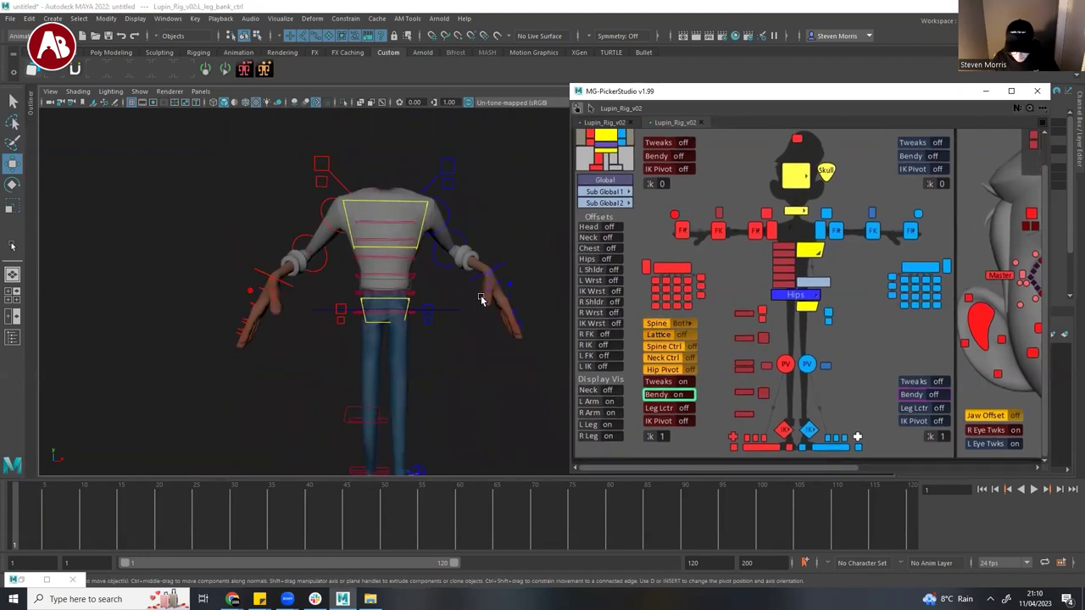
middle_click_drag(453, 263, 454, 291, "alt")
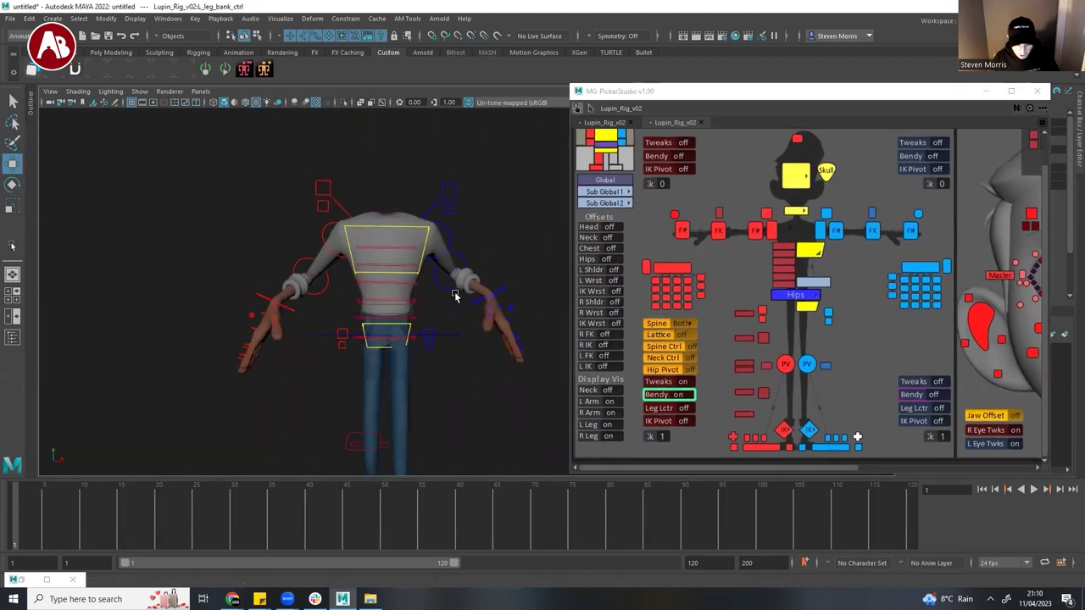
- Switch the spine controls through the IK and FK modes and return them to Both
right_click(688, 328)
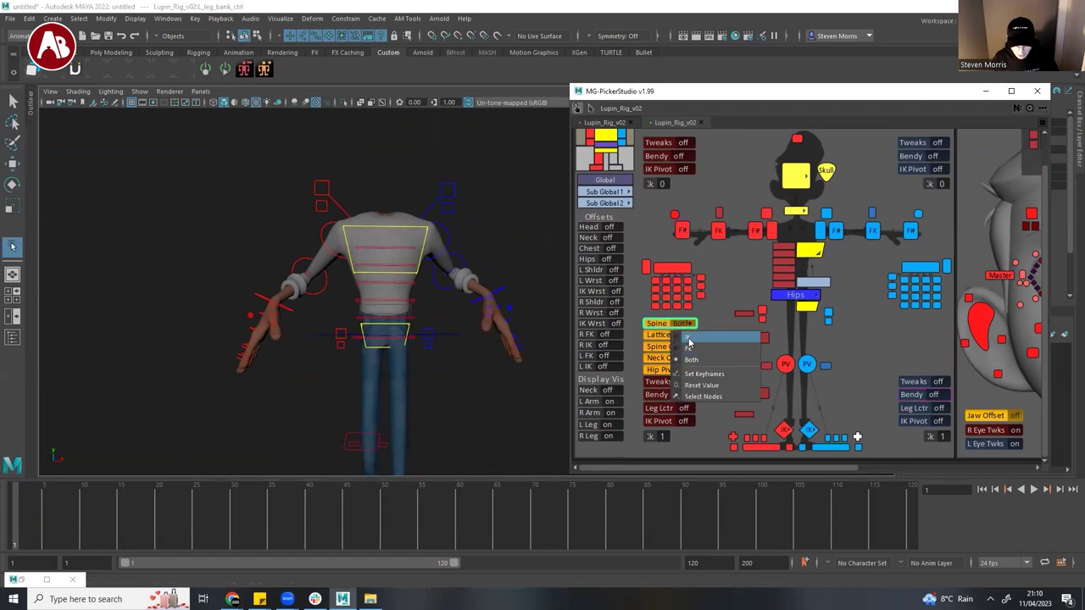
left_click(687, 337)
right_click(688, 328)
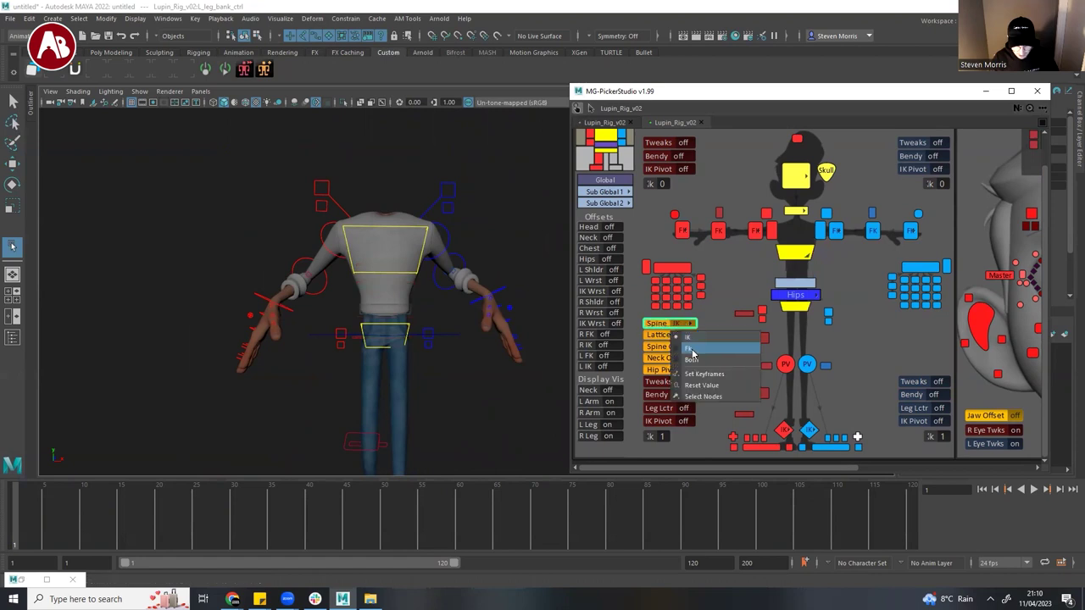
left_click(691, 348)
right_click(684, 328)
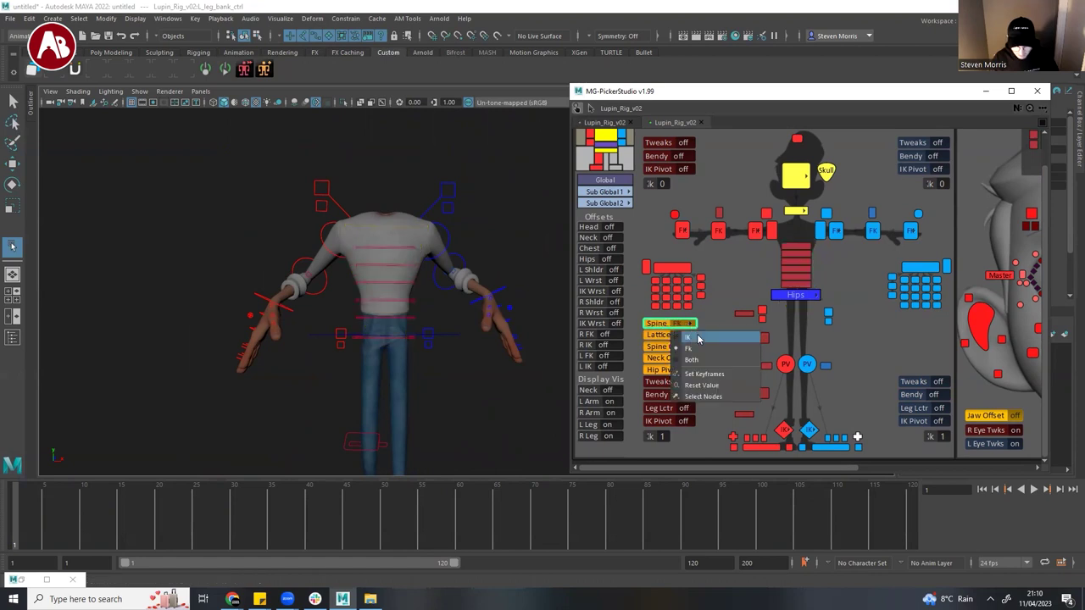
left_click(702, 360)
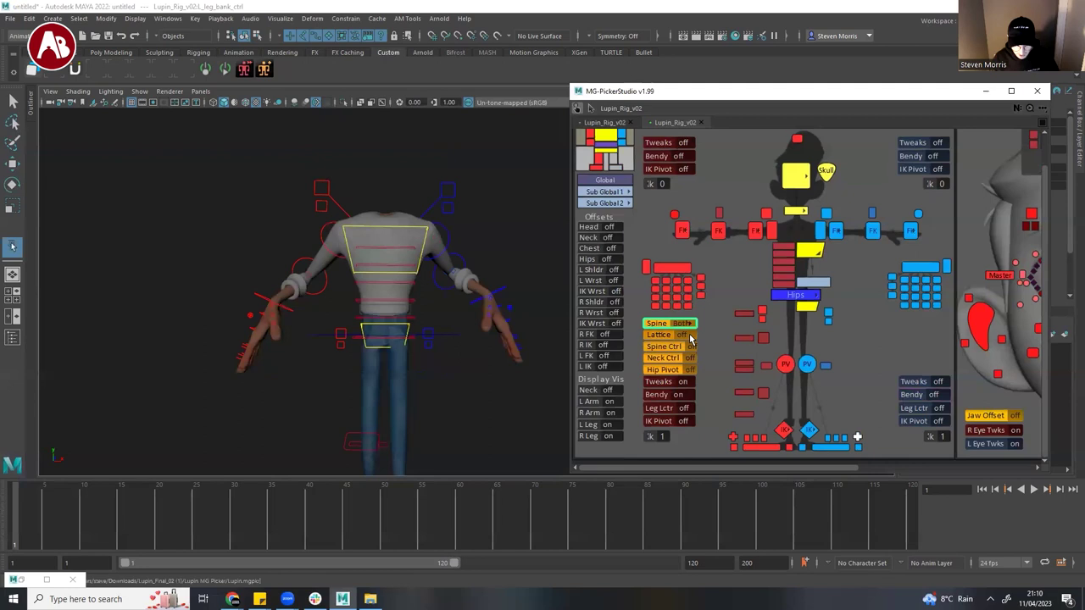
- Turn on the head Lattice controls and set the neck's Display Vis back on to show the head
left_click(682, 334)
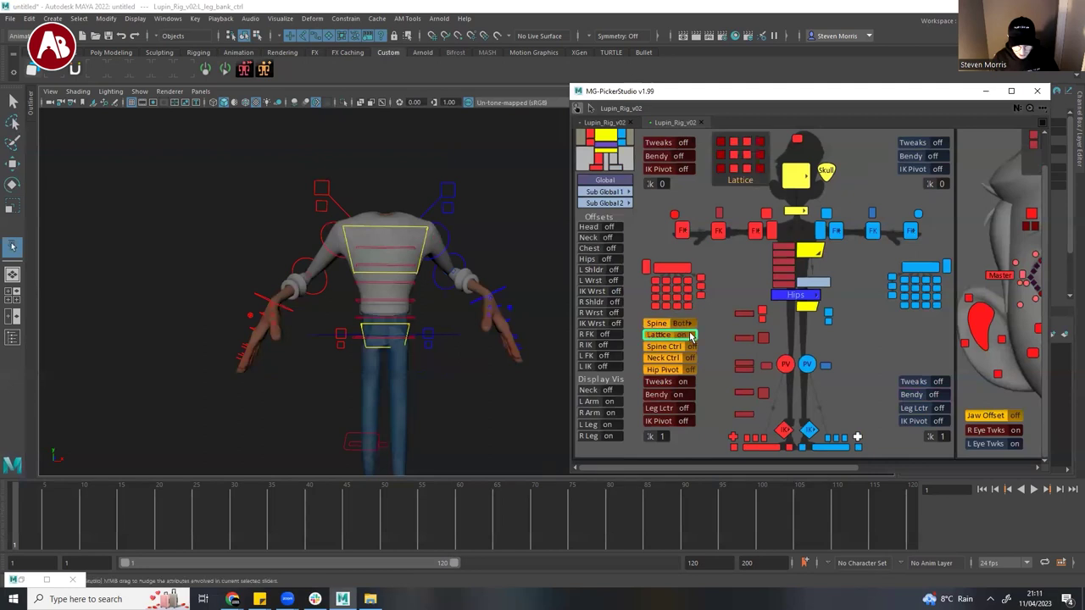
left_click(608, 393)
middle_click_drag(460, 272, 472, 420, "alt")
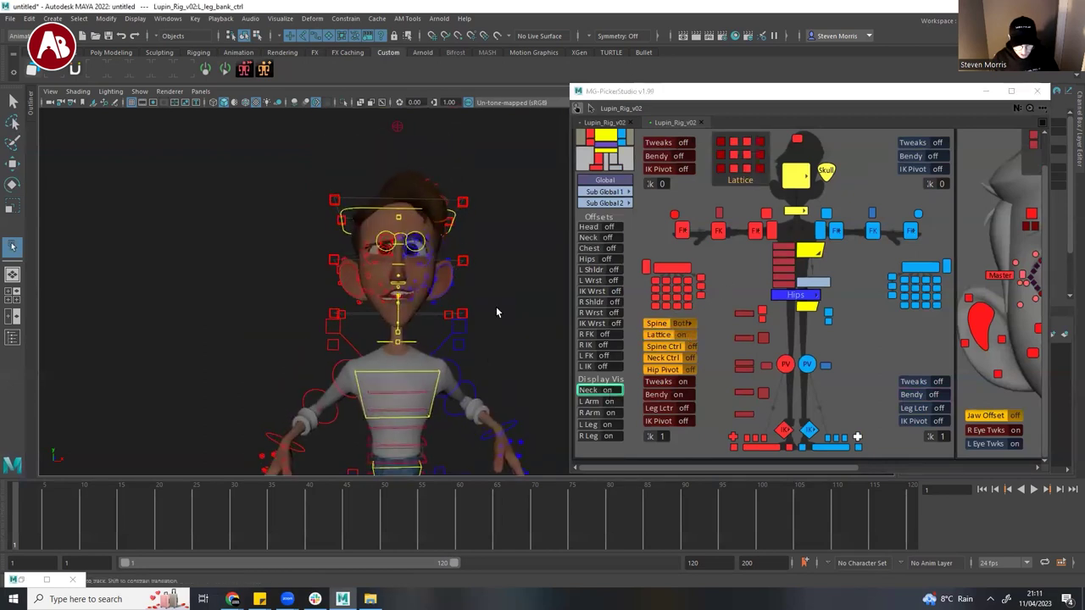
- Pull the top lattice control up and outward to stretch the head, and toggle the Lattice display off and on
left_click(462, 203)
key("w")
left_click_drag(463, 201, 508, 162)
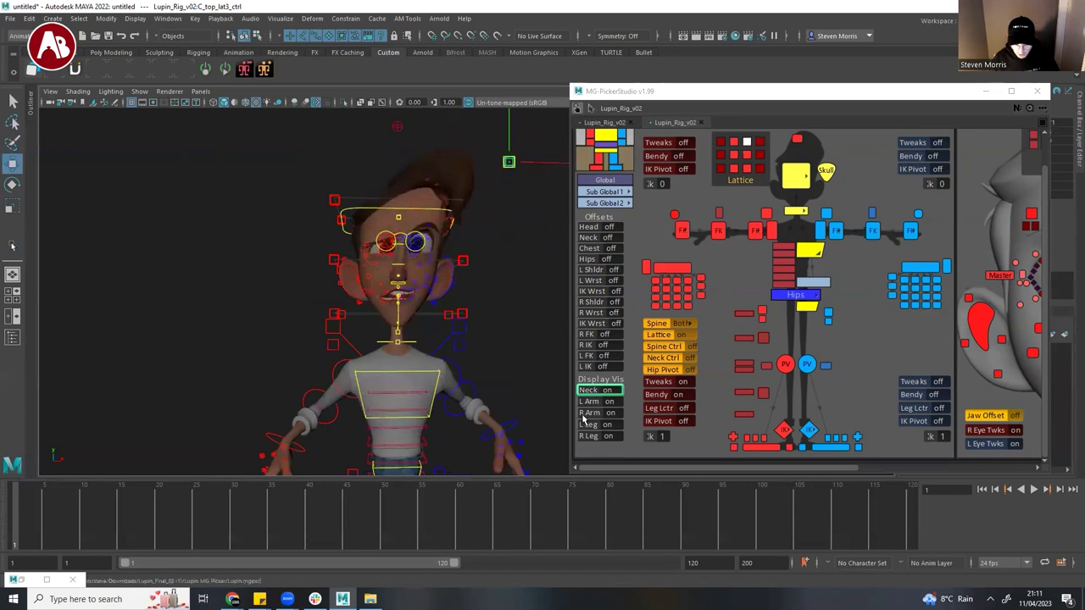
left_click(691, 335)
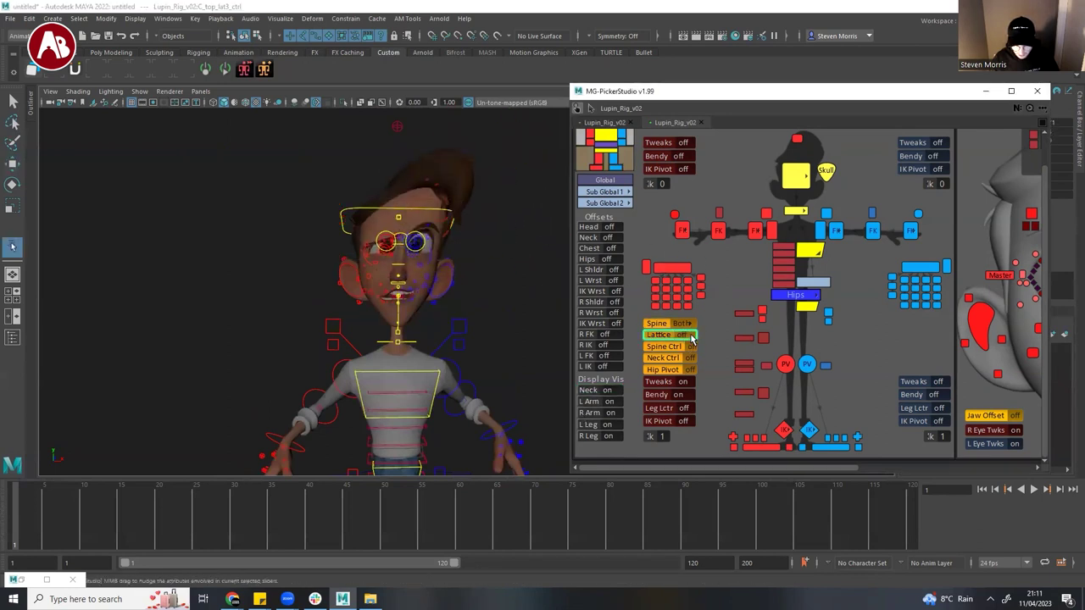
left_click(686, 335)
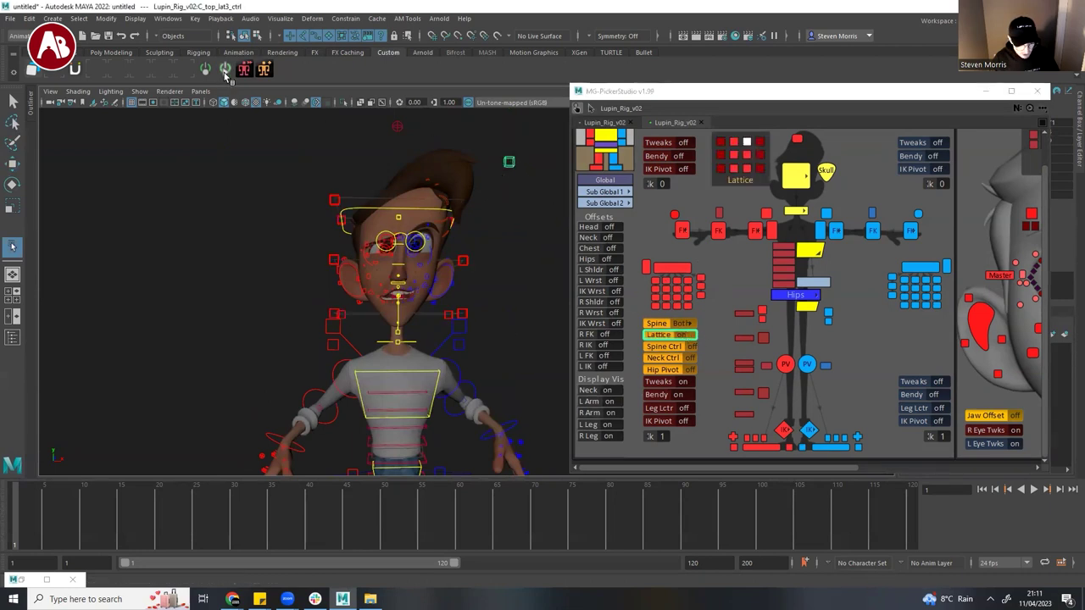
- Reset the selected lattice control to its default pose, answer No to the reset question and clear the selection
key("w")
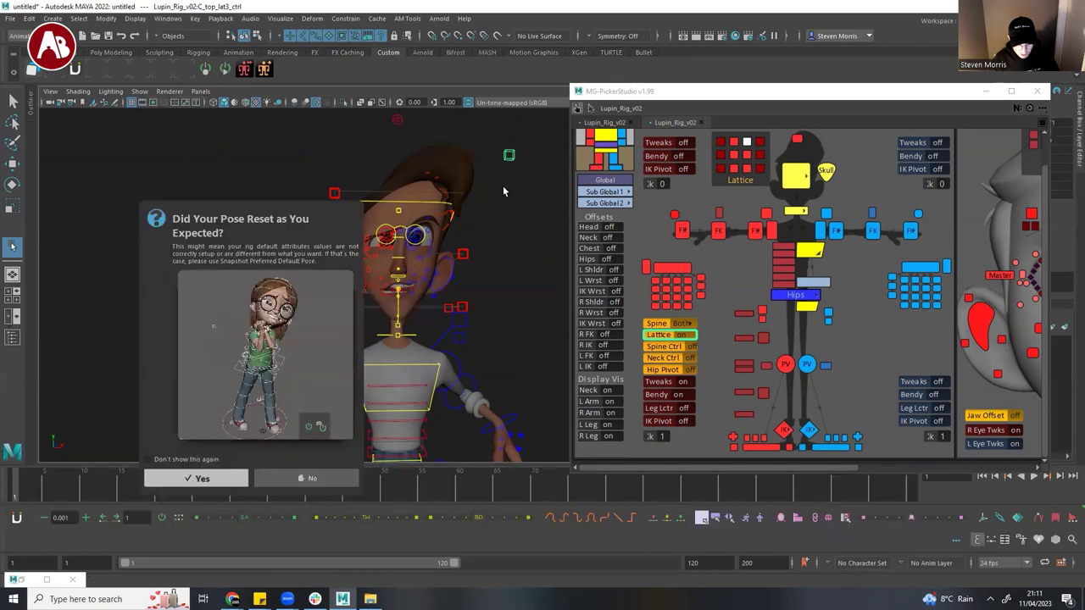
left_click(307, 478)
left_click(722, 294)
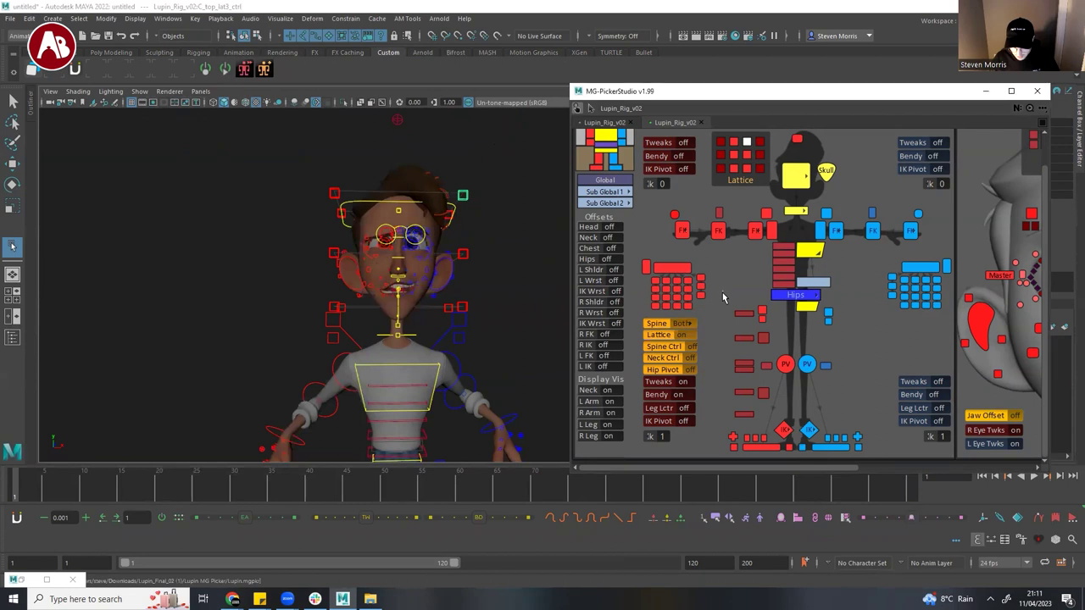
- Turn on the Spine Ctrl display and bring the torso into view from the side
left_click(693, 349)
middle_click_drag(371, 365, 366, 297, "alt")
left_click_drag(241, 322, 305, 338, "alt")
middle_click_drag(308, 411, 388, 384, "alt")
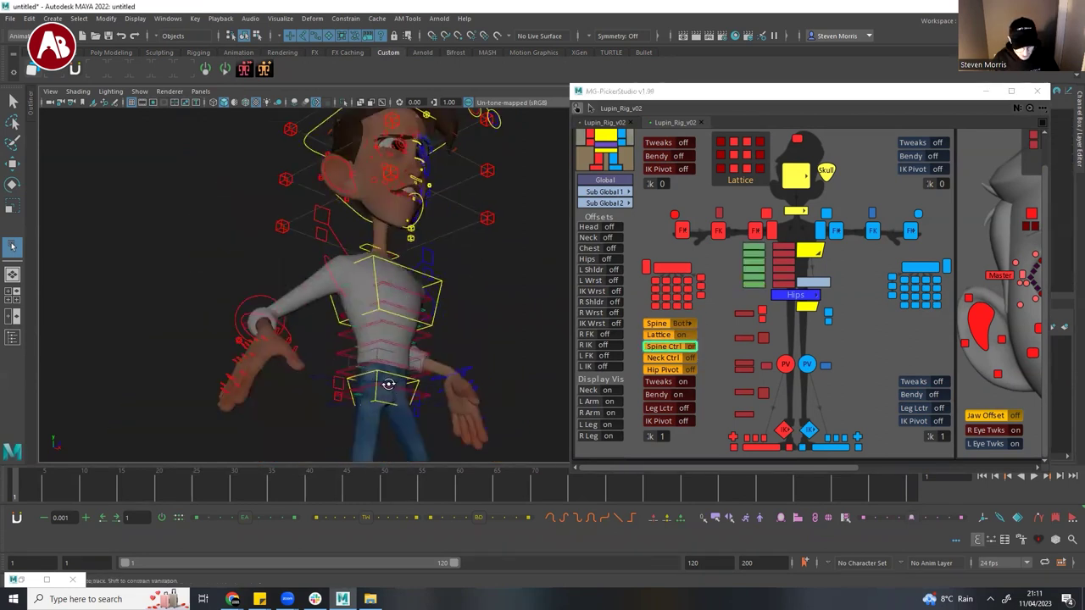
left_click_drag(388, 384, 343, 360, "alt")
- Rotate the chest control to bend the upper body steeply forward
left_click(385, 327)
left_click(396, 298)
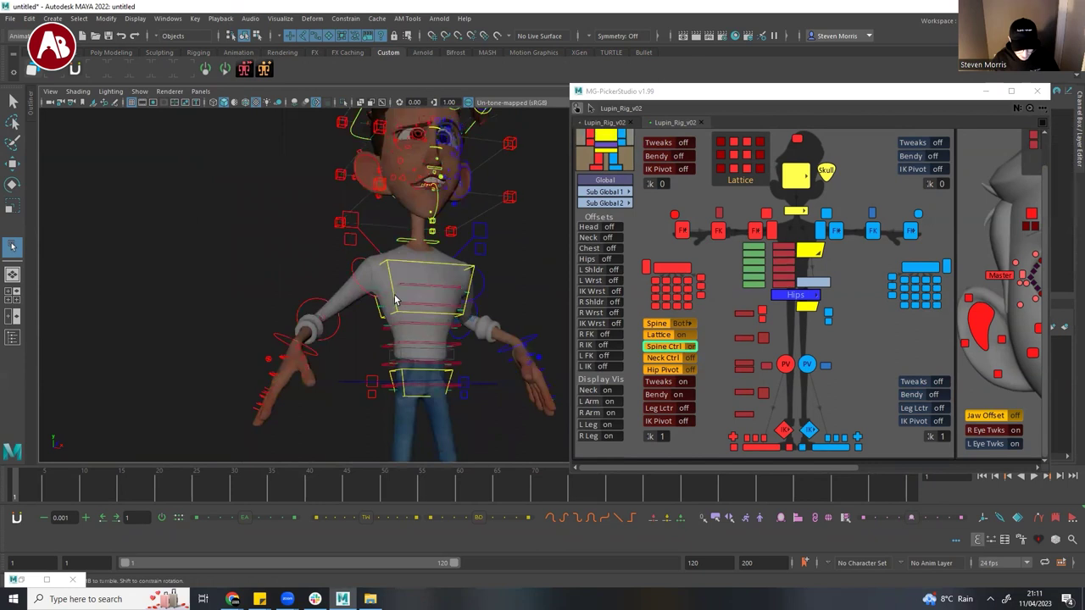
key("e")
left_click_drag(456, 290, 474, 314)
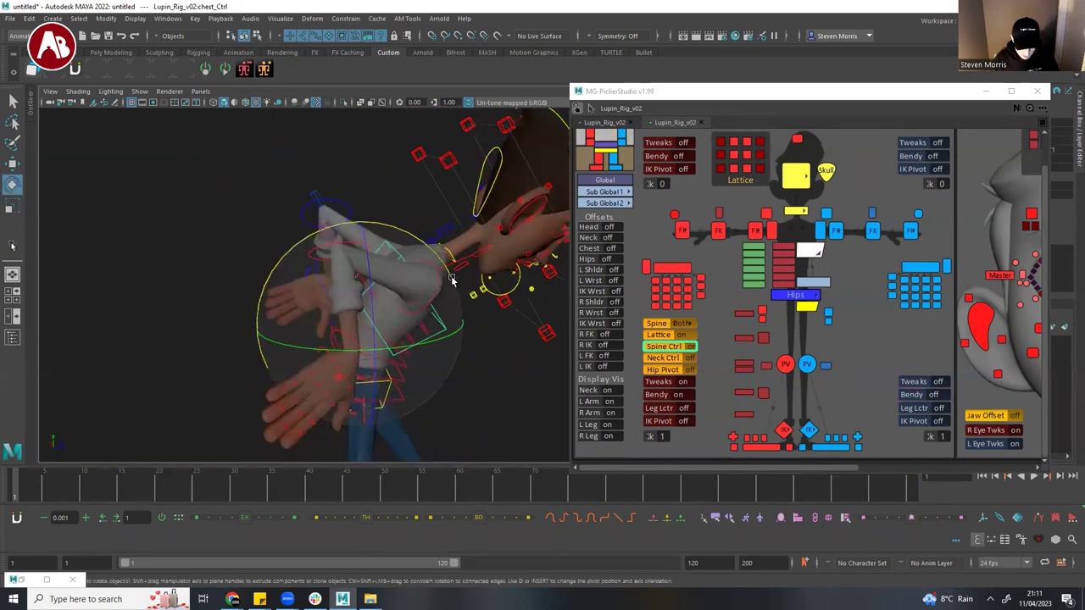
left_click_drag(448, 271, 453, 322)
left_click_drag(383, 296, 424, 319, "alt")
left_click_drag(353, 309, 346, 280)
- Toggle the character mesh display off and on, and set the Spine mode to IK
left_click(386, 332)
key("alt+1")
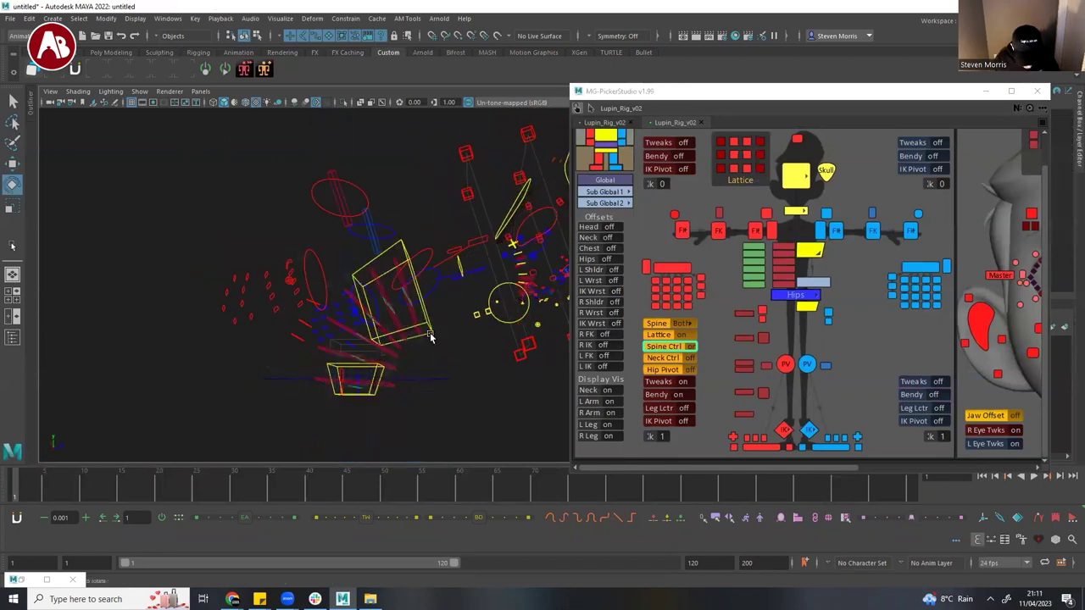
key("alt+1")
left_click(679, 324)
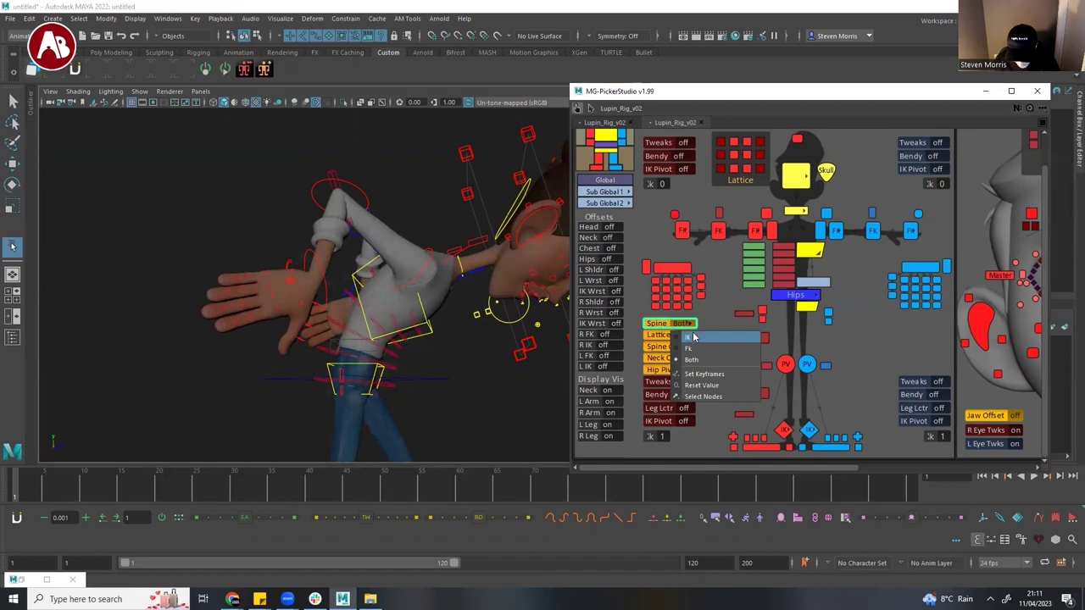
left_click(691, 336)
- Select the second and third spine free controls in turn and rotate the third one to test offsetting the torso bend
left_click(377, 326)
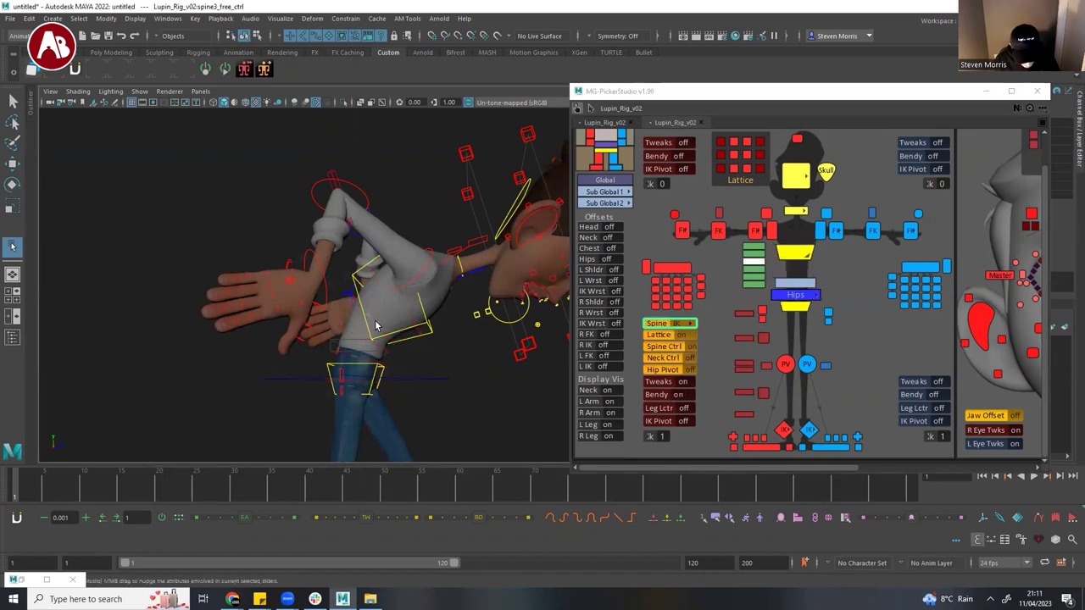
key("w")
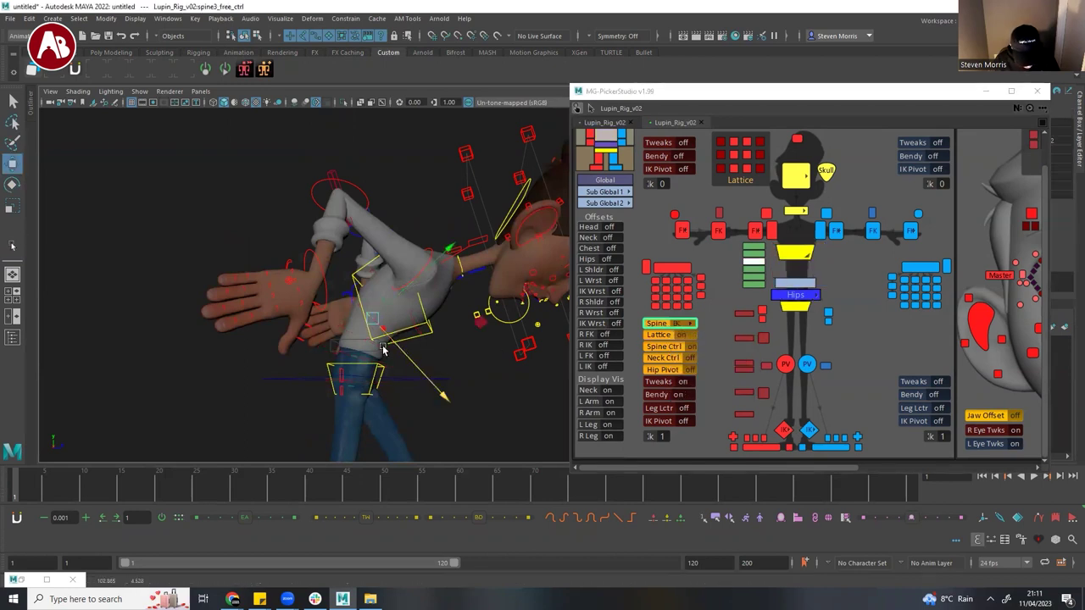
left_click(357, 333)
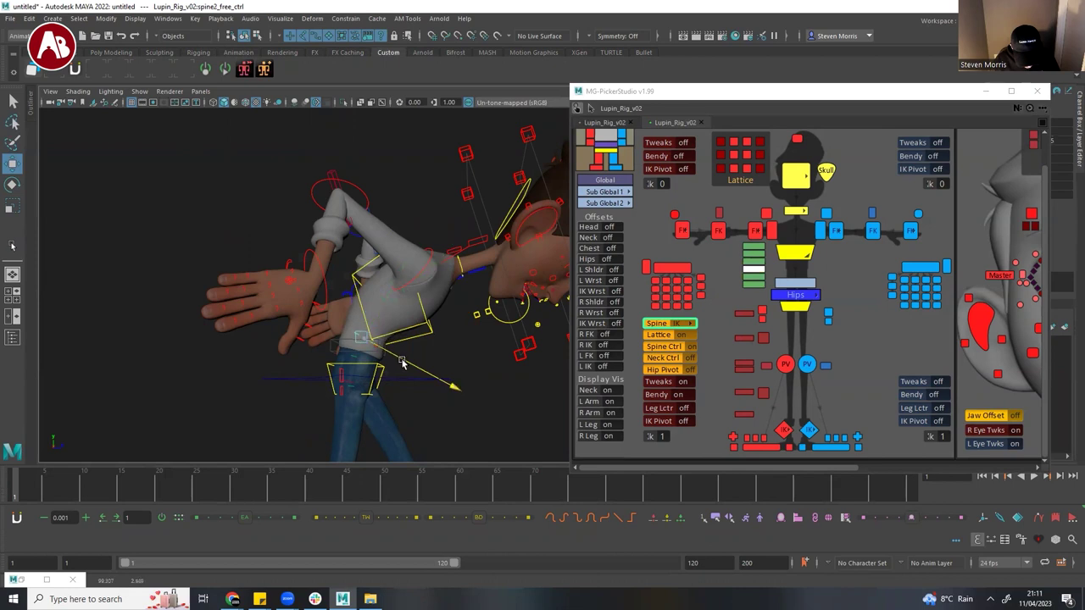
left_click(396, 345)
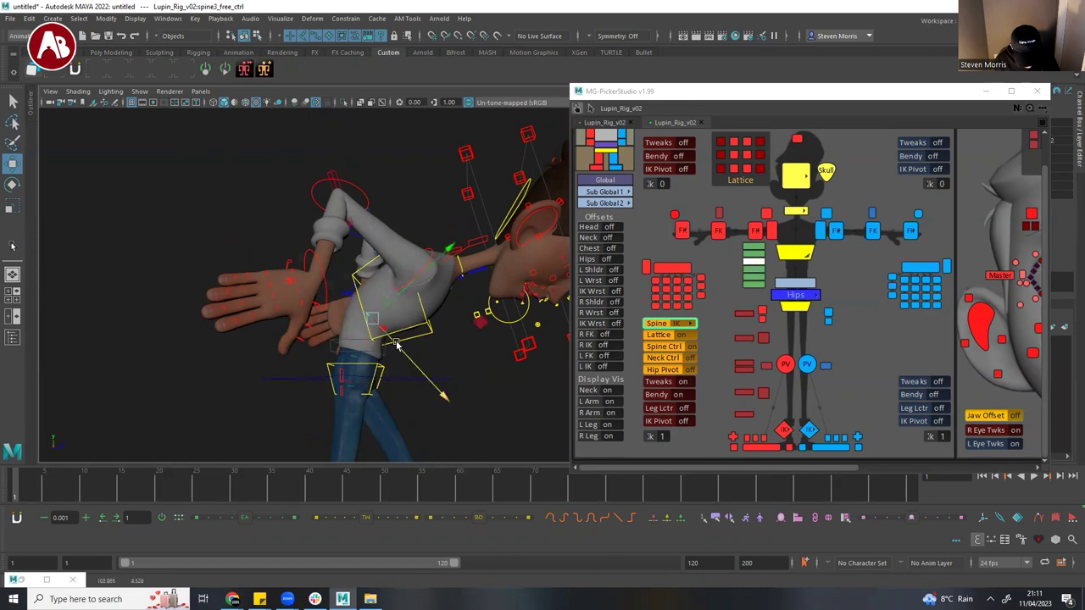
key("e")
left_click_drag(477, 308, 489, 360)
left_click_drag(477, 310, 477, 318)
left_click_drag(413, 359, 379, 334)
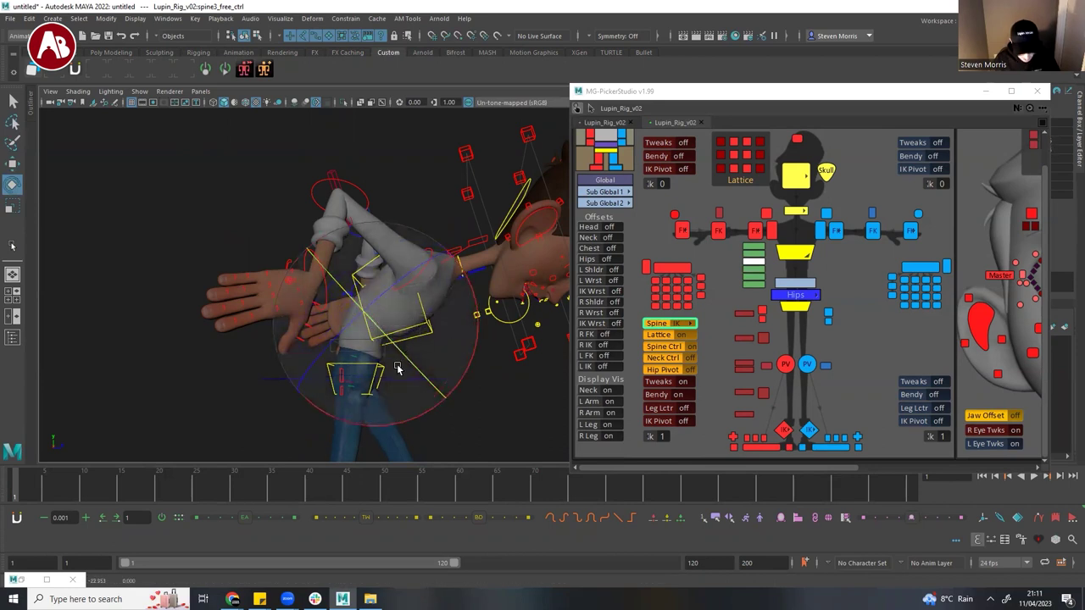
- Turn on the Neck Ctrl display and select the second neck free control with the Move tool
left_click_drag(502, 300, 498, 324, "alt")
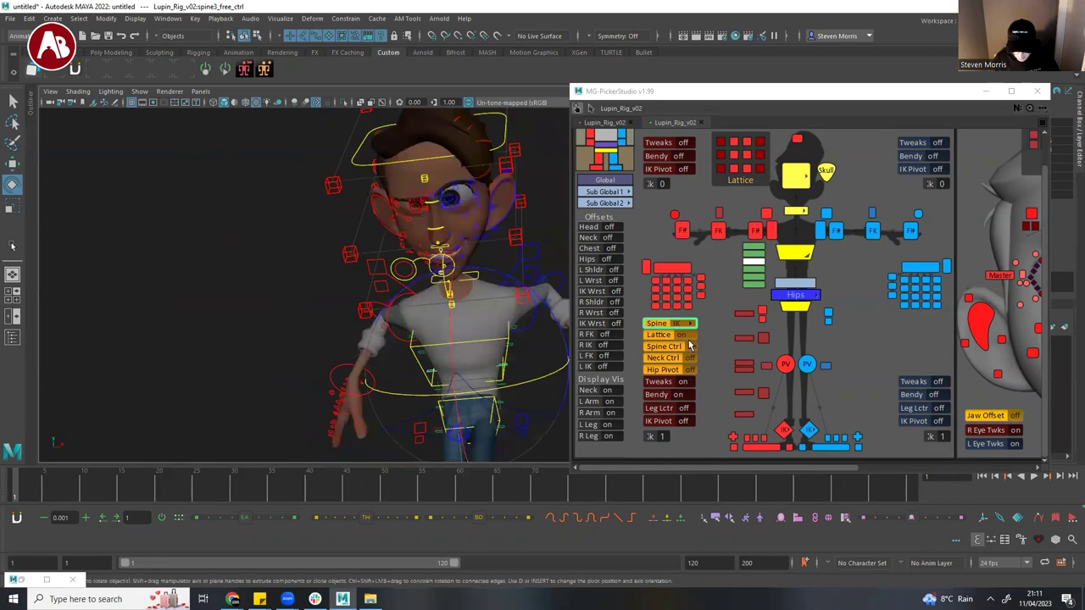
left_click(690, 358)
left_click_drag(467, 297, 397, 286, "alt")
right_click_drag(416, 283, 514, 272, "alt")
left_click_drag(439, 283, 382, 285, "alt")
middle_click_drag(406, 283, 467, 346, "alt")
left_click(461, 329)
key("w")
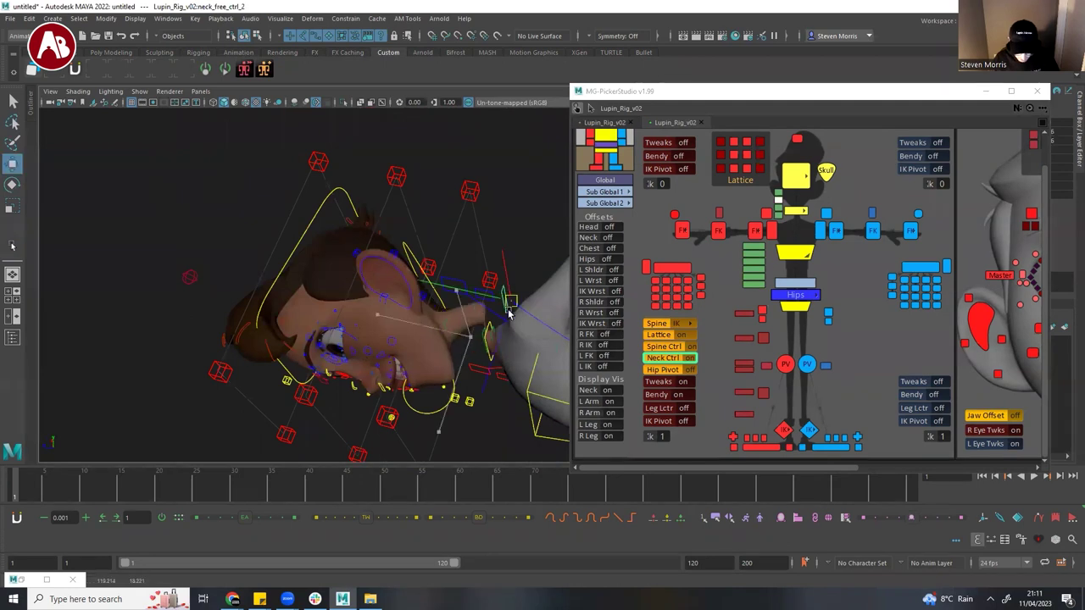
- Turn on the Hip Pivot display and select the hip pivot control
left_click(687, 372)
right_click_drag(458, 353, 288, 359, "alt")
left_click_drag(390, 366, 449, 379, "alt")
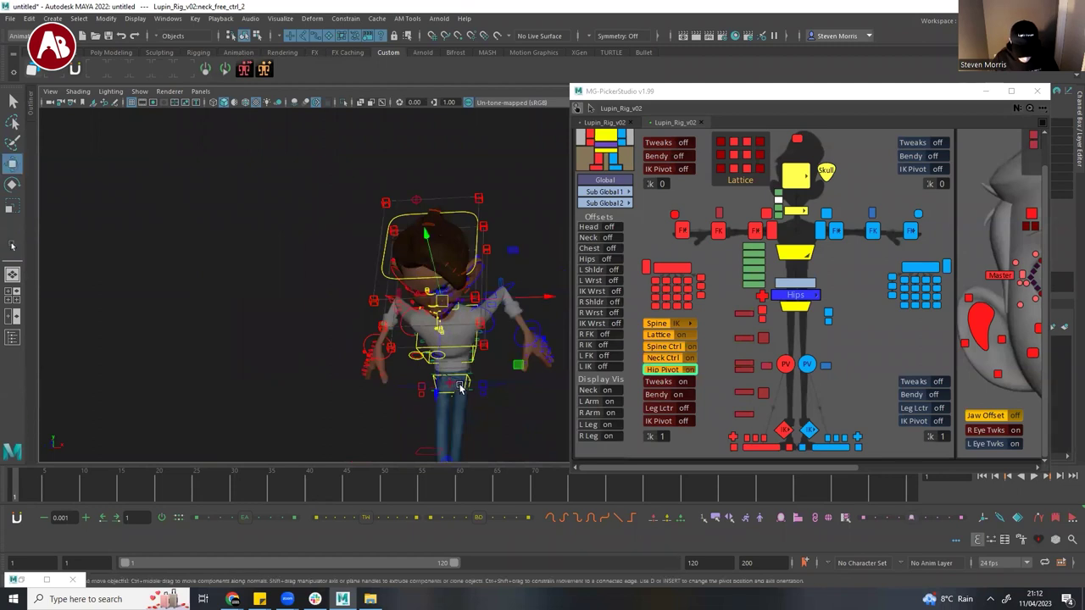
middle_click_drag(458, 387, 439, 350, "alt")
left_click(760, 295)
right_click_drag(500, 359, 203, 349, "alt")
middle_click_drag(563, 300, 444, 291, "alt")
- Place the hip pivot control out to the character's side, test rotating the body around it and undo the rotation
left_click_drag(449, 299, 419, 379)
left_click(354, 304)
key("e")
left_click(393, 299)
key("ctrl+z")
key("ctrl+z")
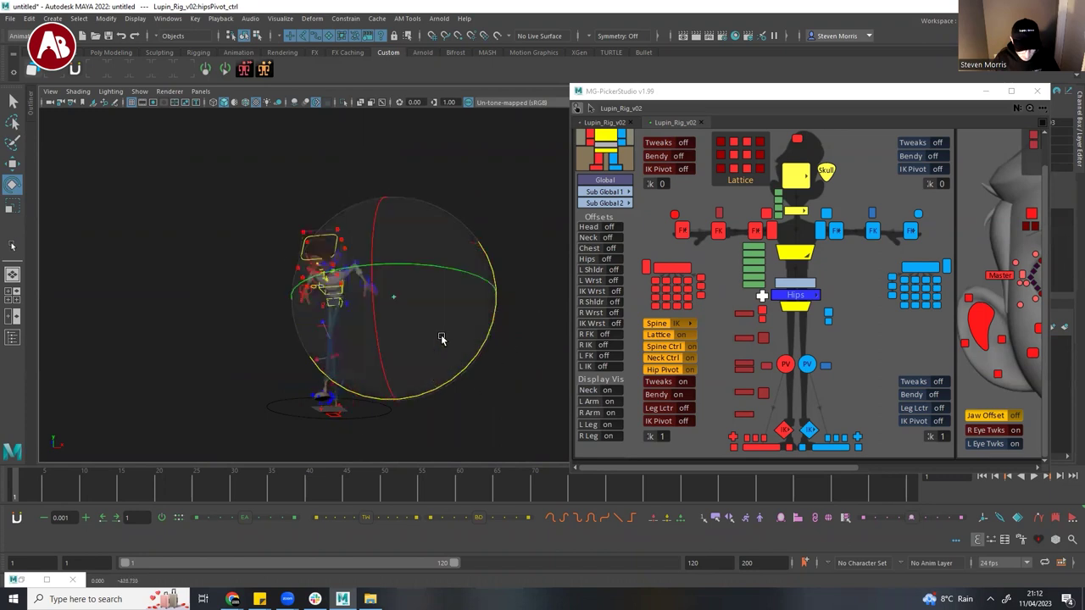
- Move the hip pivot control above the character's head, rotate the body around it, and undo both changes
key("w")
left_click_drag(394, 297, 204, 170)
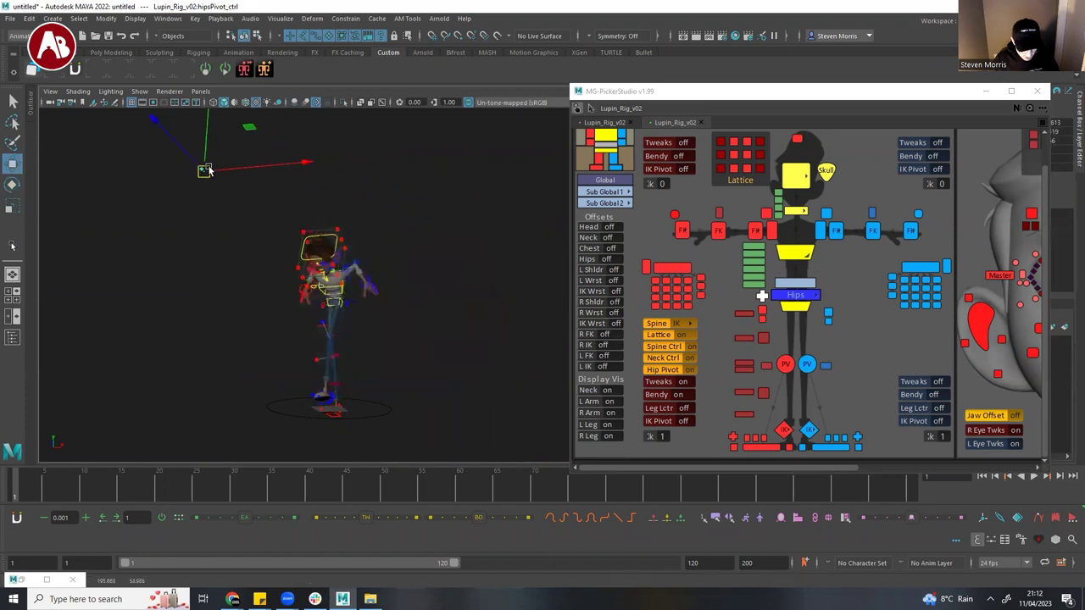
key("e")
left_click_drag(298, 189, 255, 257)
key("ctrl+z")
key("ctrl+z")
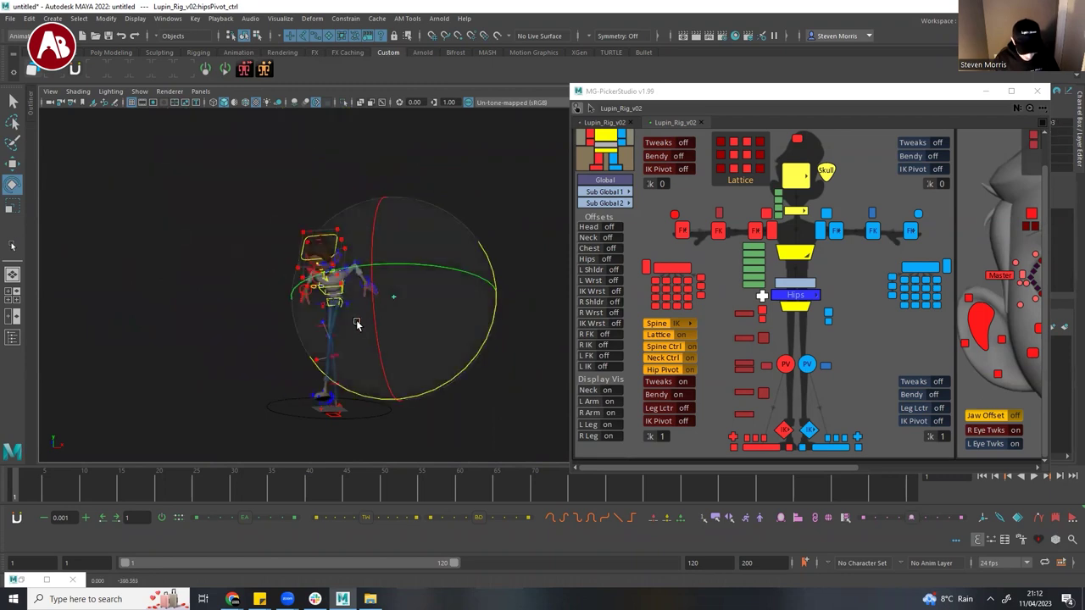
- Select the left wrist FK control together with the hip pivot control
left_click(910, 230)
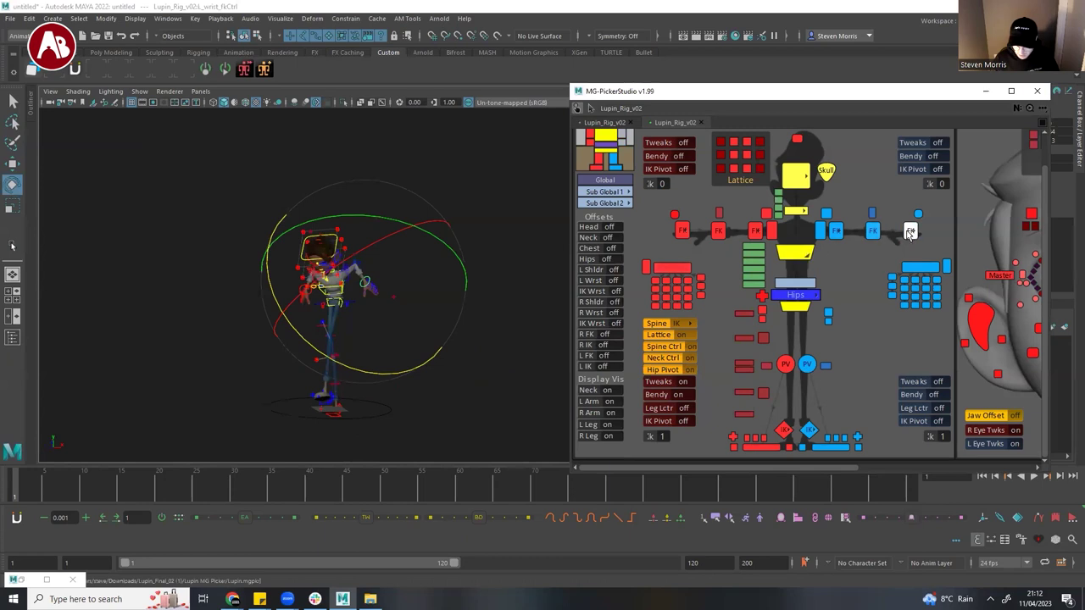
right_click_drag(390, 286, 364, 309, "alt")
left_click_drag(364, 309, 382, 313, "alt")
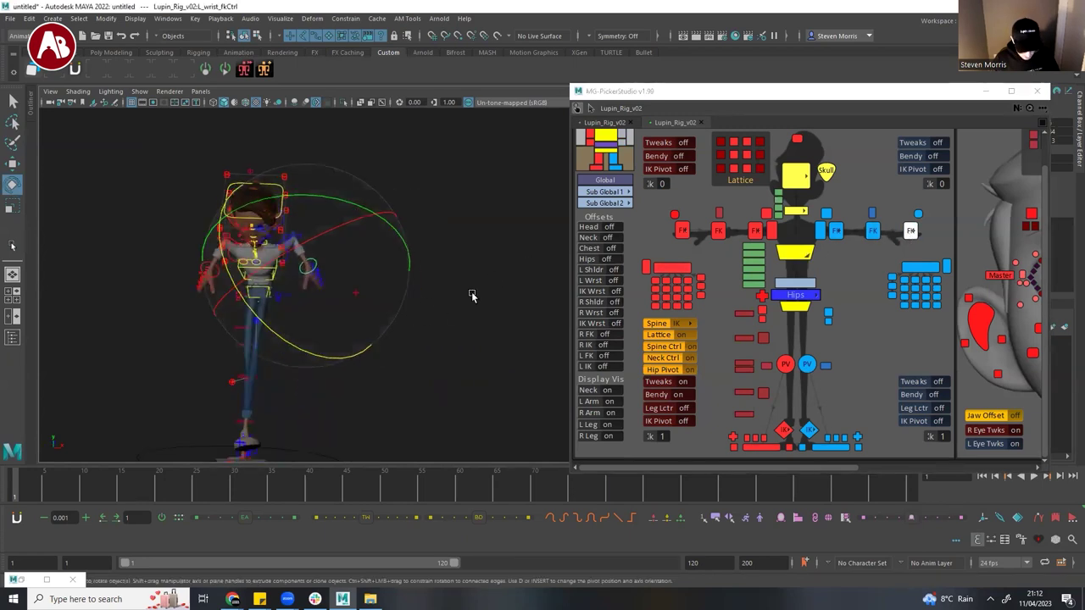
key("q")
left_click(355, 294, "shift")
left_click(334, 268)
left_click(354, 294)
left_click(314, 263, "shift")
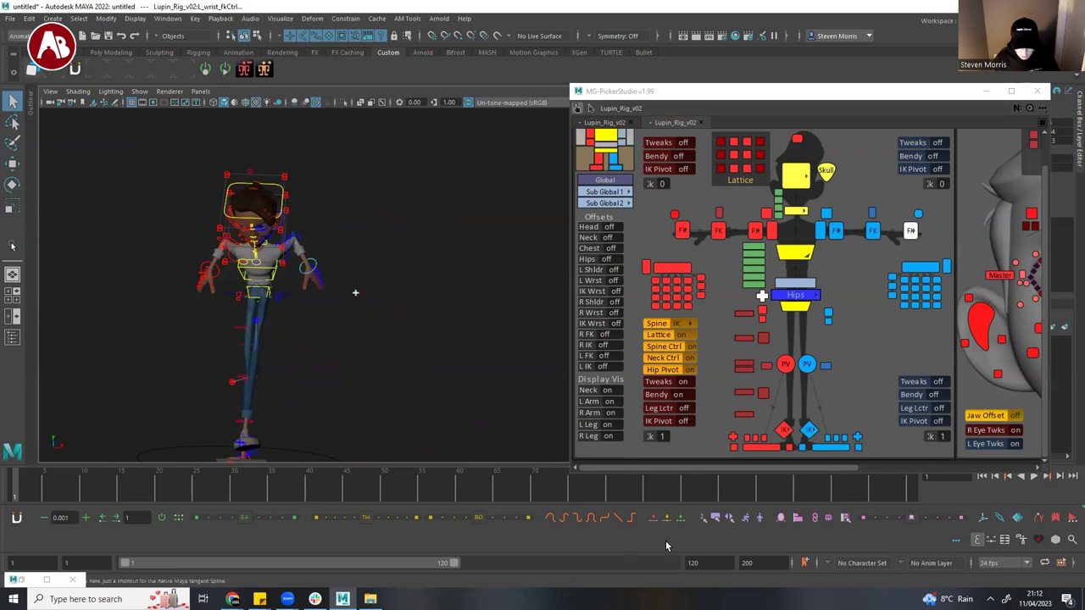
- Switch the left arm to IK through the wrist control and move the IK hand down and outward beside the leg
right_click(309, 275)
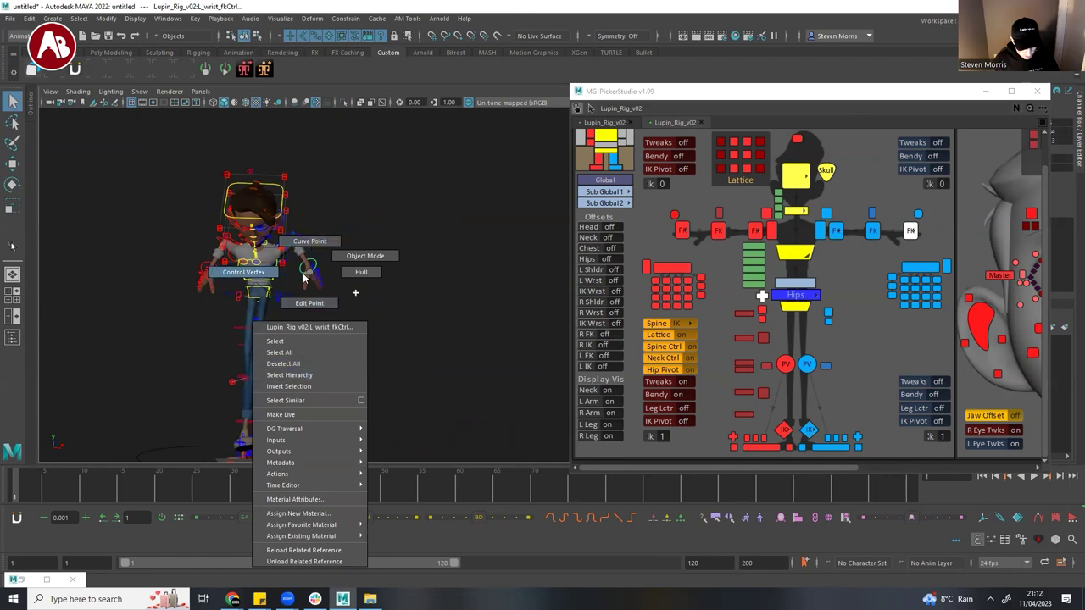
right_click(312, 275)
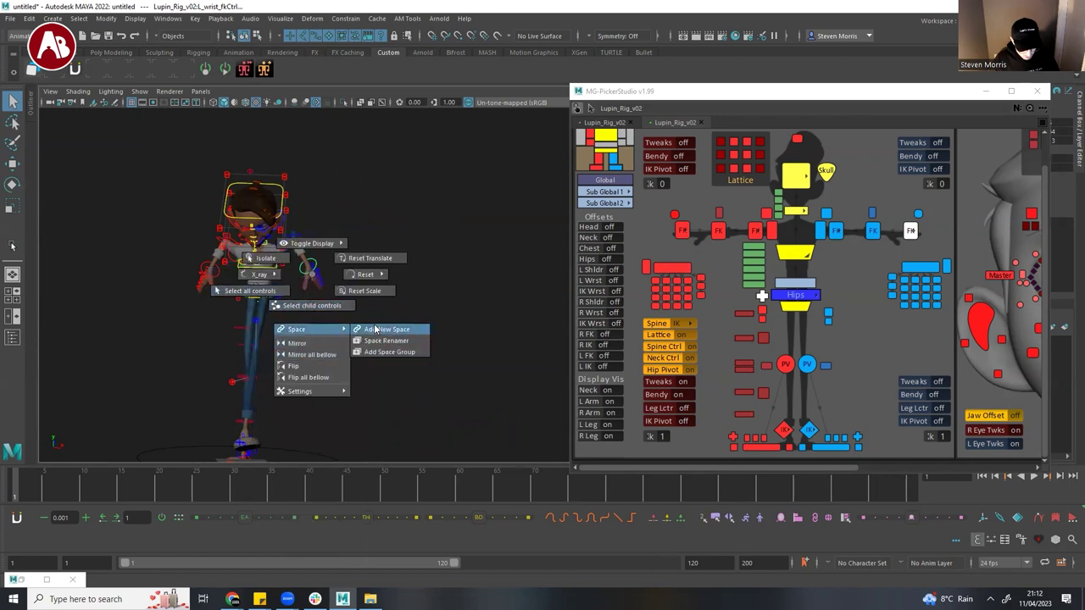
left_click(321, 307)
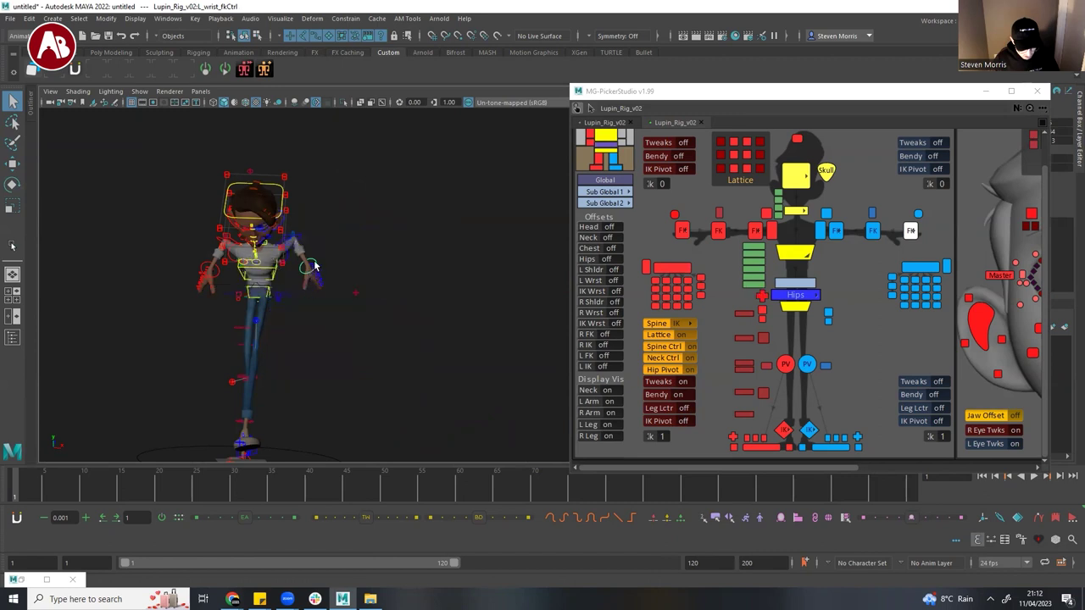
right_click_drag(314, 266, 315, 329)
left_click(308, 268)
key("w")
left_click_drag(314, 265, 333, 329)
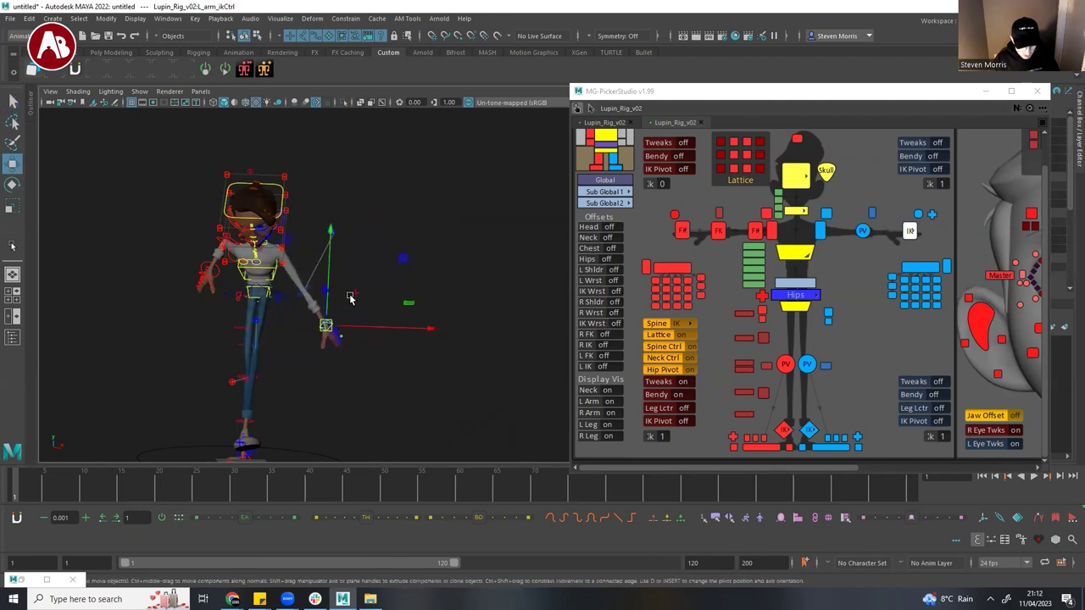
- Align the hip pivot control to the left arm's IK hand control
left_click(353, 295)
left_click(322, 326)
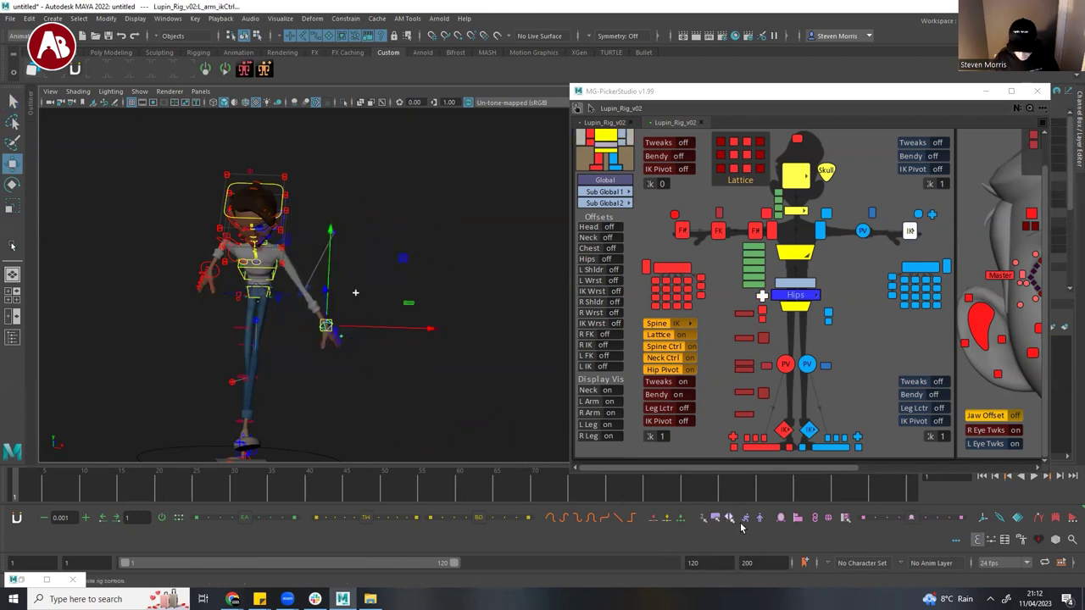
left_click(801, 518)
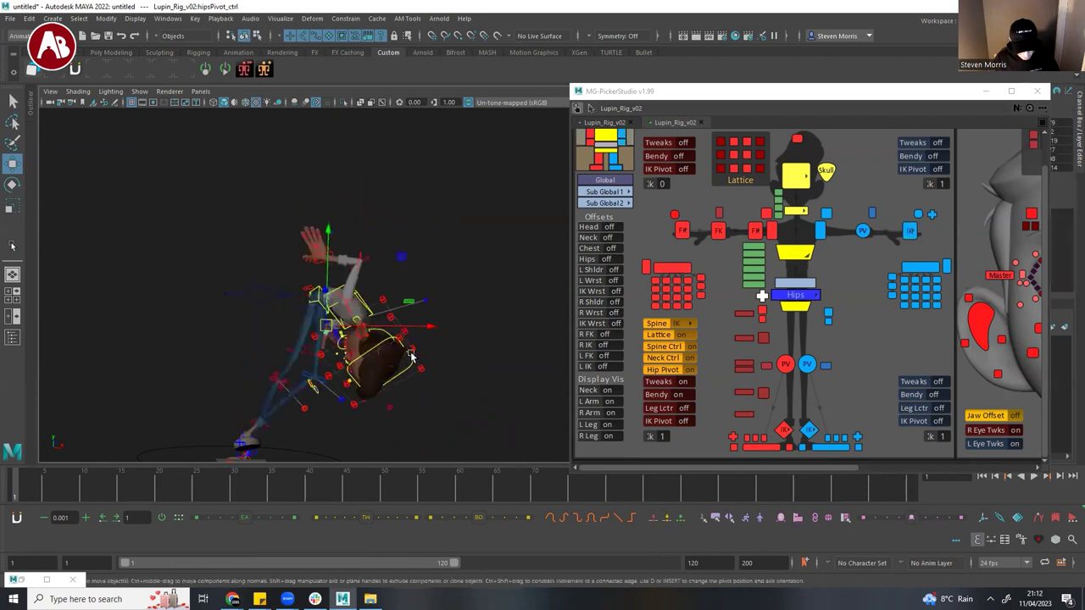
- Rotate the hip pivot control to swing the body upright around the left hand, and undo the last rotation
key("e")
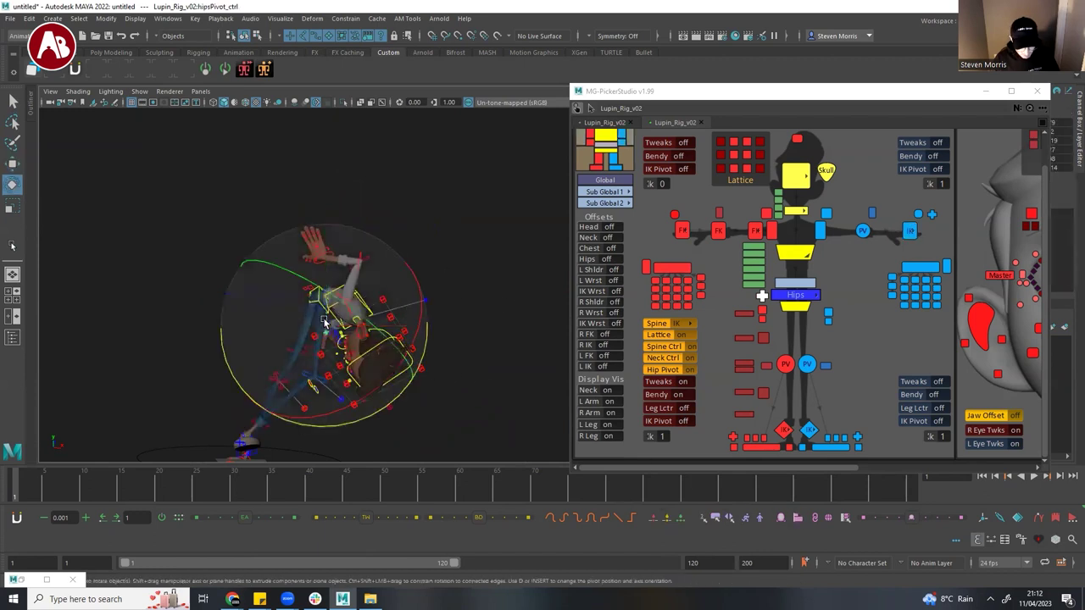
left_click_drag(385, 327, 357, 252)
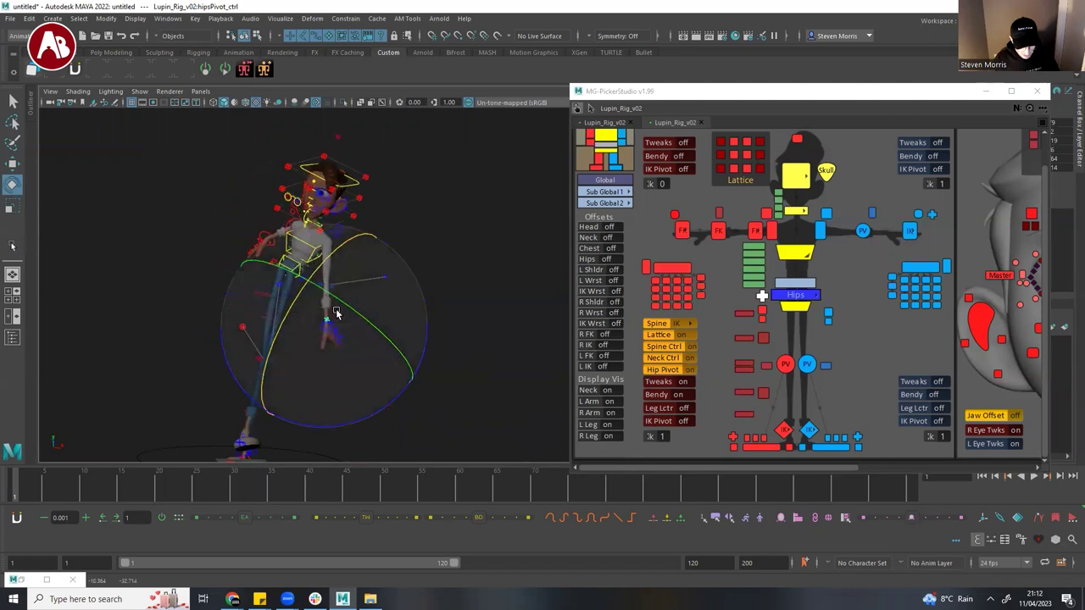
left_click_drag(427, 335, 498, 309)
key("ctrl+z")
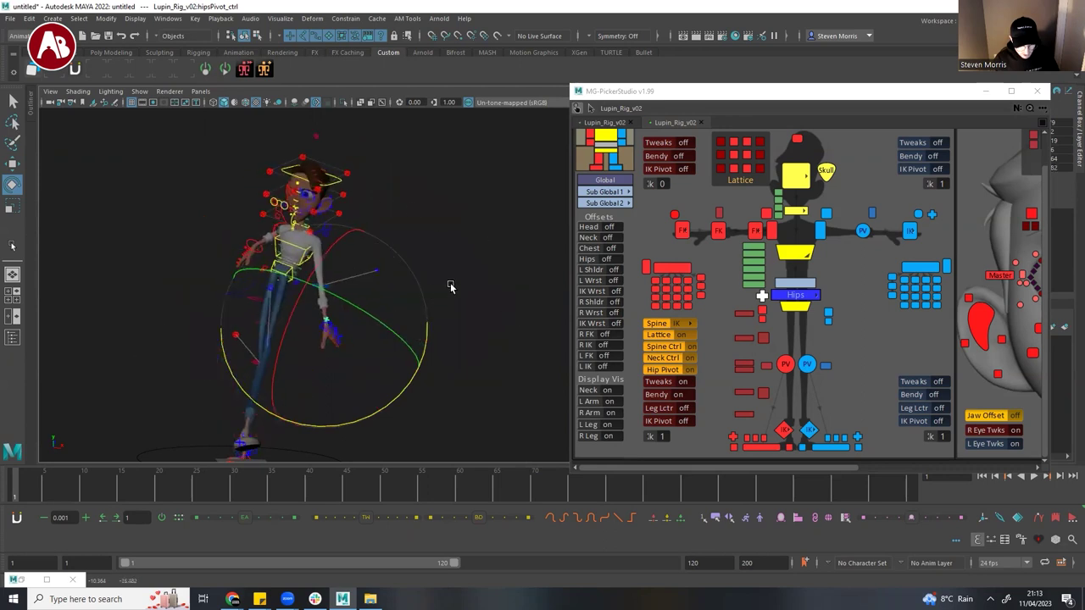
- Move the hip pivot control up and away from the left hand to shift the body
left_click(447, 288)
key("w")
left_click(791, 299)
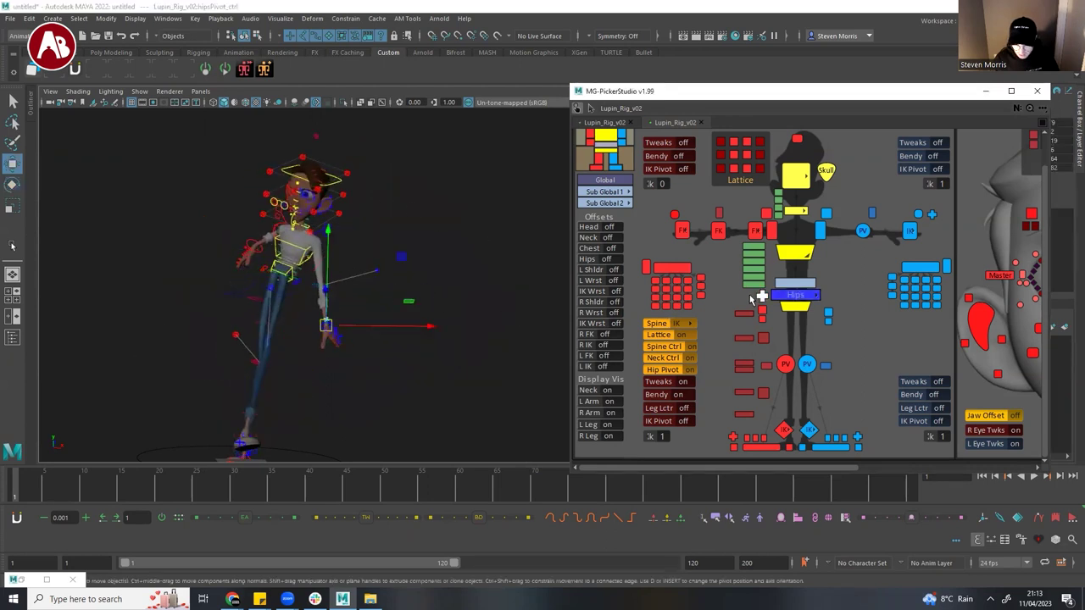
left_click_drag(402, 265, 453, 222)
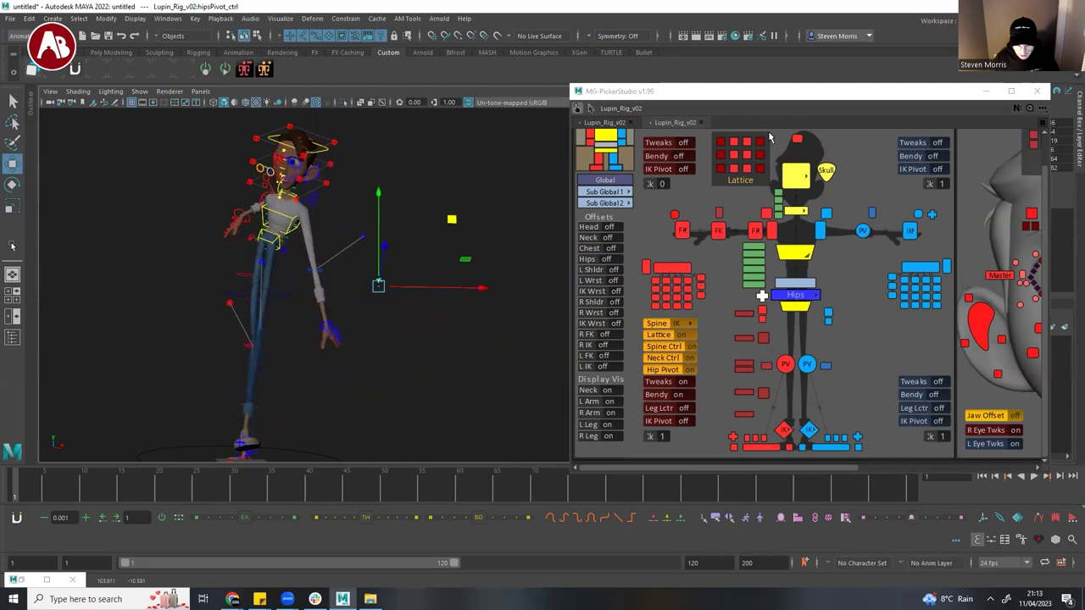
left_click(225, 71)
left_click(206, 71)
- Select the left hand's bank control and move it to test the hand bank
right_click_drag(342, 311, 407, 311, "alt")
middle_click_drag(230, 314, 399, 254, "alt")
right_click_drag(288, 292, 365, 305, "alt")
middle_click_drag(148, 290, 378, 238, "alt")
left_click(378, 305)
mouse_move(372, 344)
left_mouse_down()
mouse_move(366, 383)
mouse_move(381, 335)
mouse_move(421, 327)
mouse_move(383, 308)
mouse_move(429, 337)
mouse_move(382, 331)
mouse_move(409, 340)
mouse_move(362, 318)
mouse_move(481, 312)
left_mouse_up()
mouse_move(240, 282)
left_mouse_down("alt")
mouse_move(480, 263)
mouse_move(437, 292)
mouse_move(366, 281)
left_mouse_up("alt")
middle_click_drag(334, 169, 319, 332, "alt")
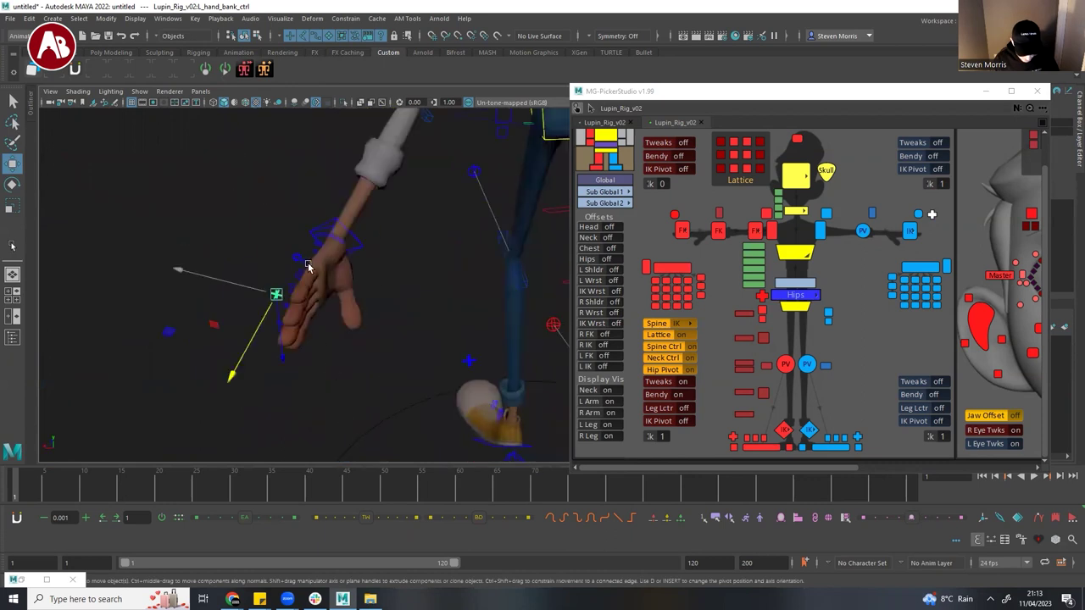
- Select the left hand's master cup control and rotate it to cup and spread the palm and fingers
left_click(327, 251)
left_click_drag(329, 260, 433, 211, "alt")
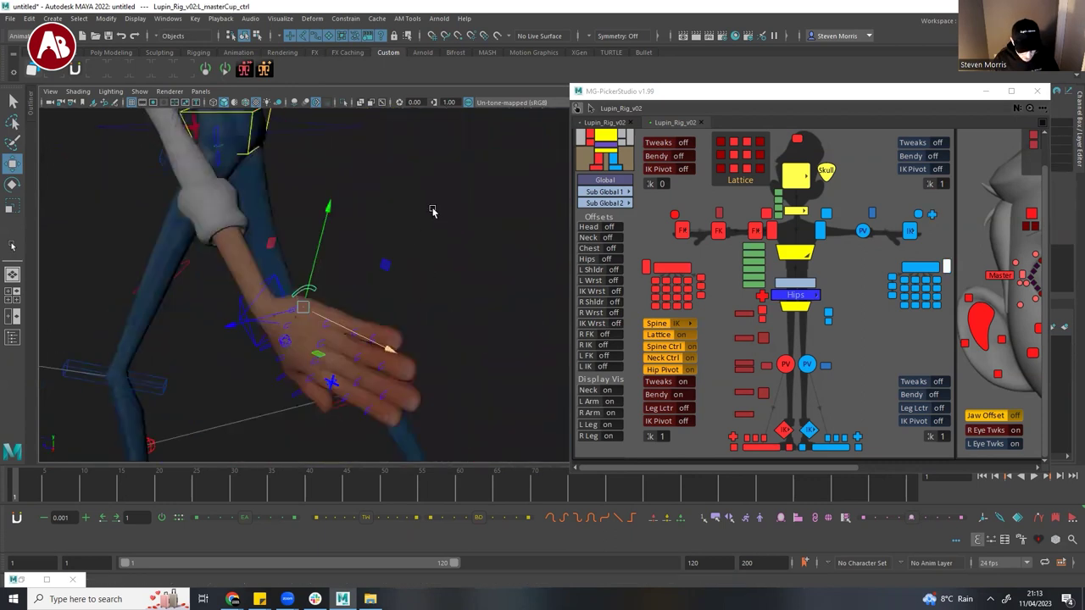
key("e")
left_click_drag(416, 334, 374, 304, "alt")
left_click_drag(374, 177, 381, 184)
left_click_drag(333, 299, 496, 250)
middle_click_drag(496, 250, 404, 307, "alt")
mouse_move(455, 163)
left_mouse_down()
mouse_move(455, 192)
mouse_move(456, 176)
left_mouse_up()
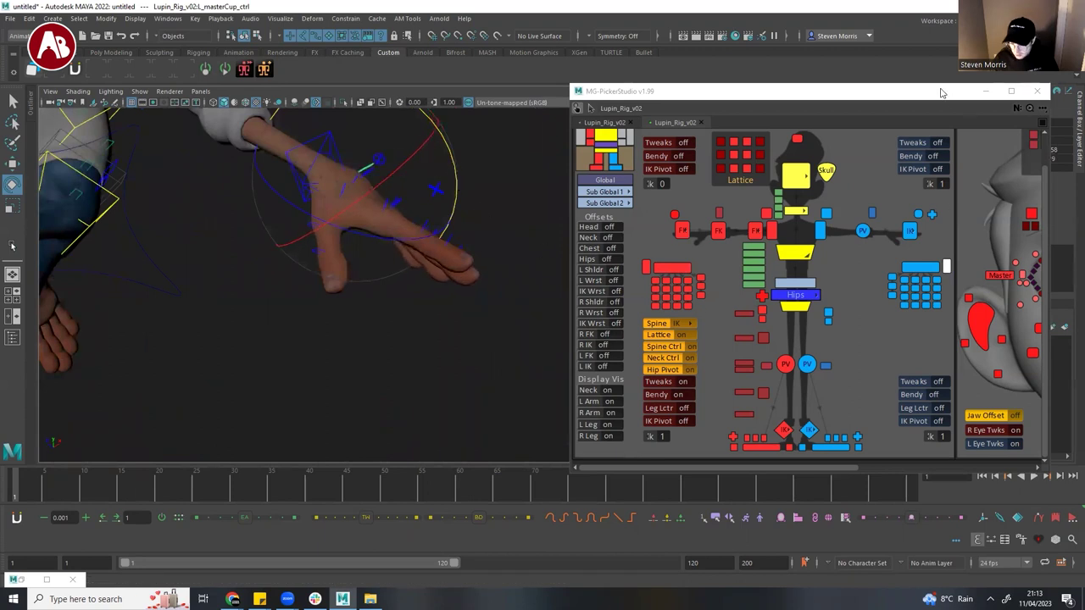
- Move the picker window off the Channel Box and select the left arm IK, master cup and hand settings controls in turn
left_click_drag(933, 93, 817, 123)
left_click(794, 260)
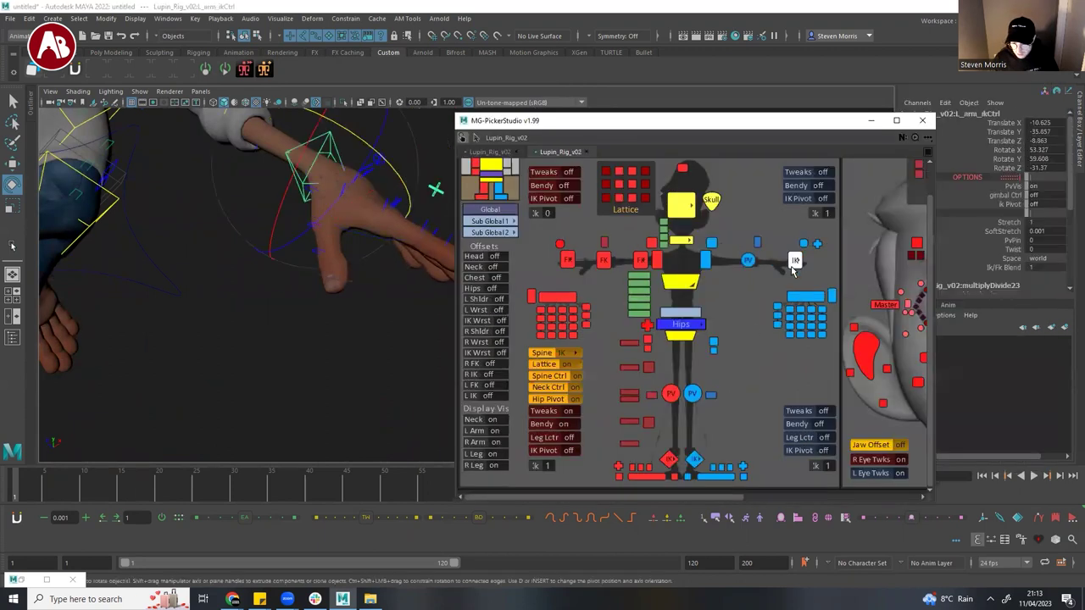
left_click(808, 296)
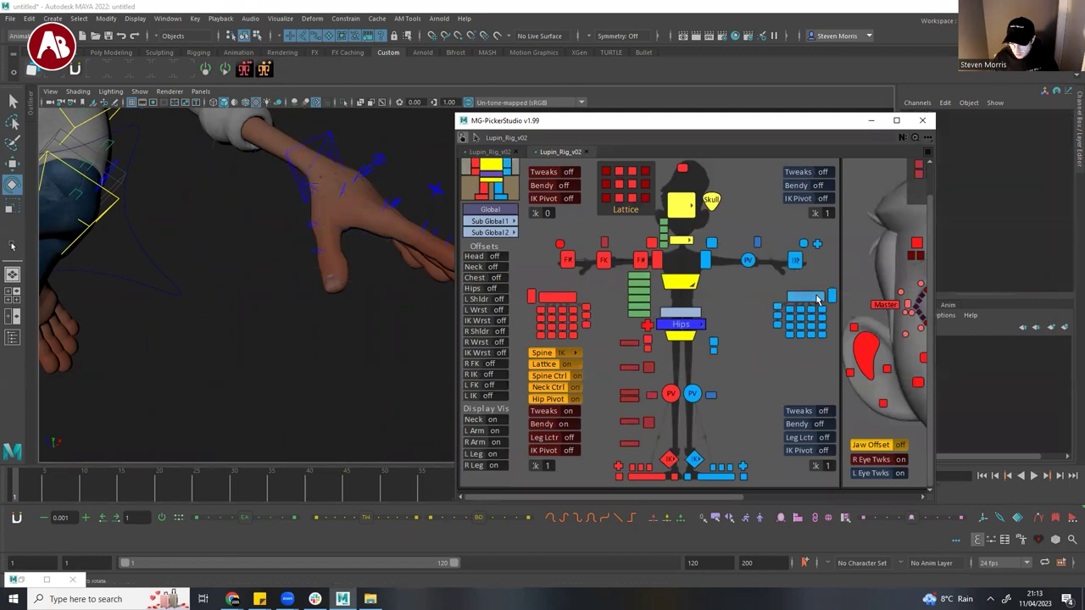
left_click(831, 297)
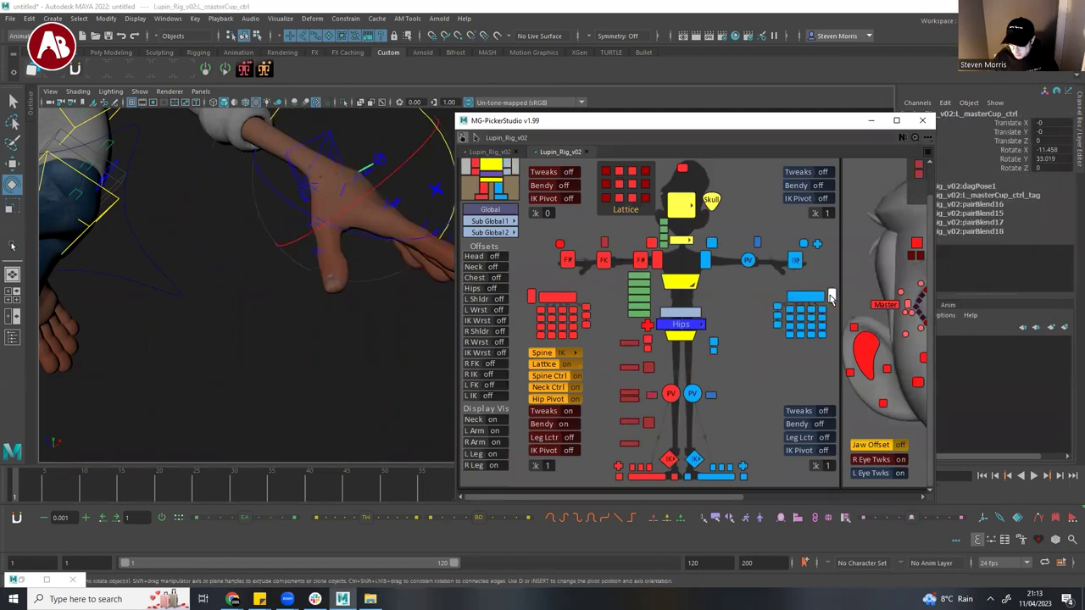
middle_click_drag(315, 237, 298, 275, "alt")
left_click(371, 178)
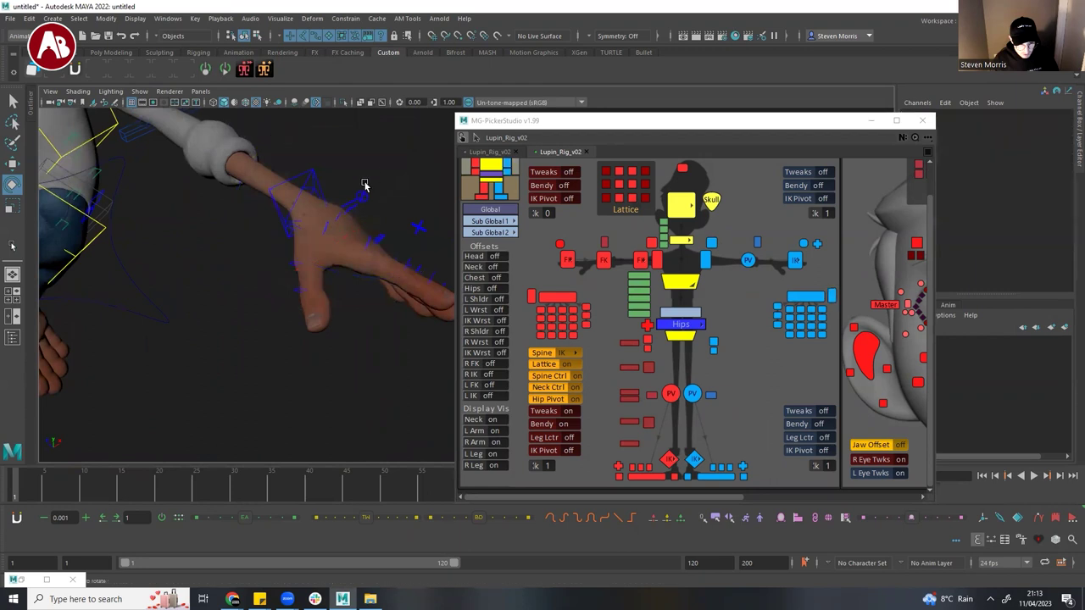
left_click(362, 194)
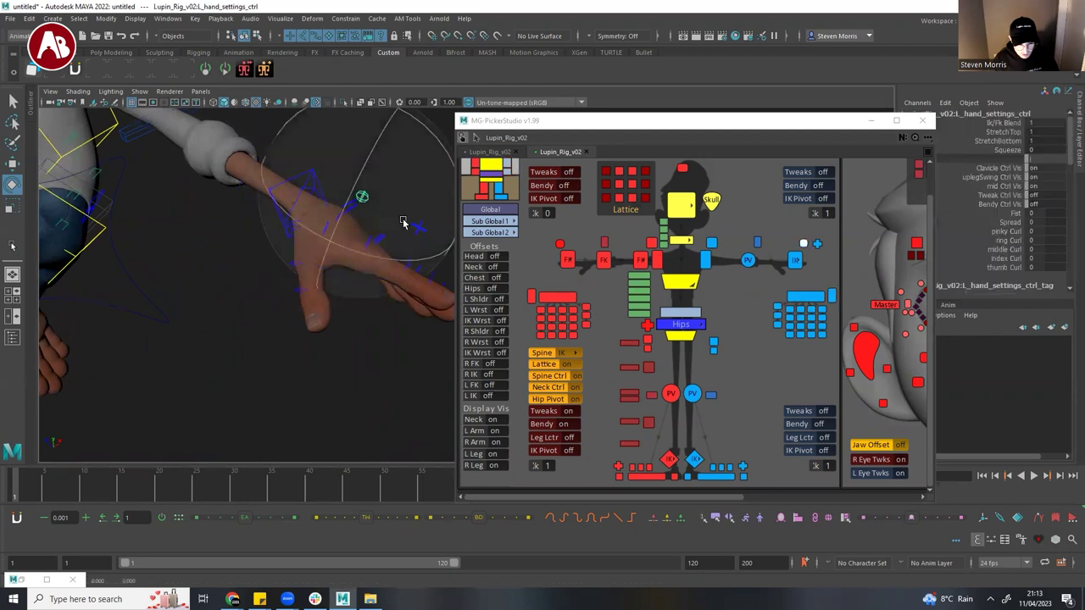
- Adjust the left hand's pinky, ring, middle, index and thumb Curl attributes together to 19.5
left_click(1007, 232)
left_click_drag(1006, 235, 1006, 278)
left_click(1003, 265, "ctrl")
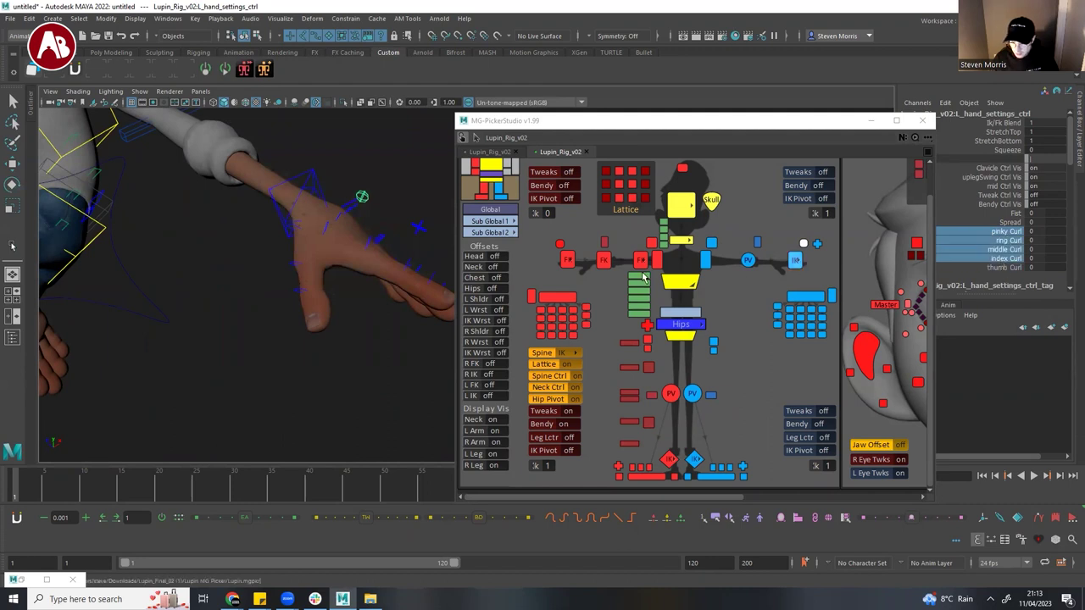
left_click(1005, 234, "ctrl")
left_click_drag(1003, 232, 1003, 271)
middle_click_drag(360, 324, 471, 343)
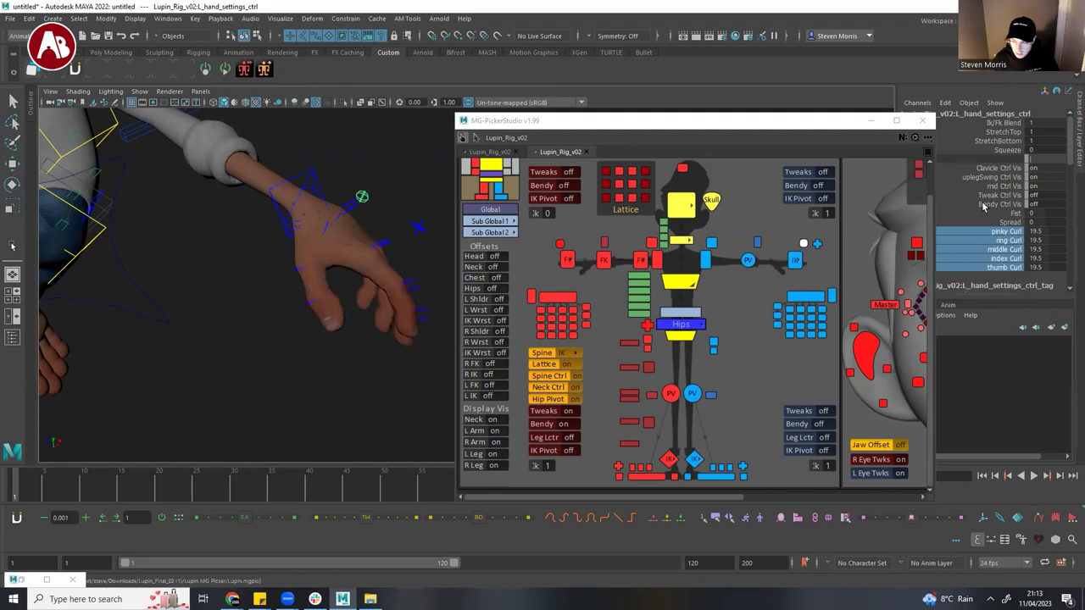
- Raise the left hand's Fist attribute to about 37 to test closing the hand, and reset it to 0
left_click(1016, 213)
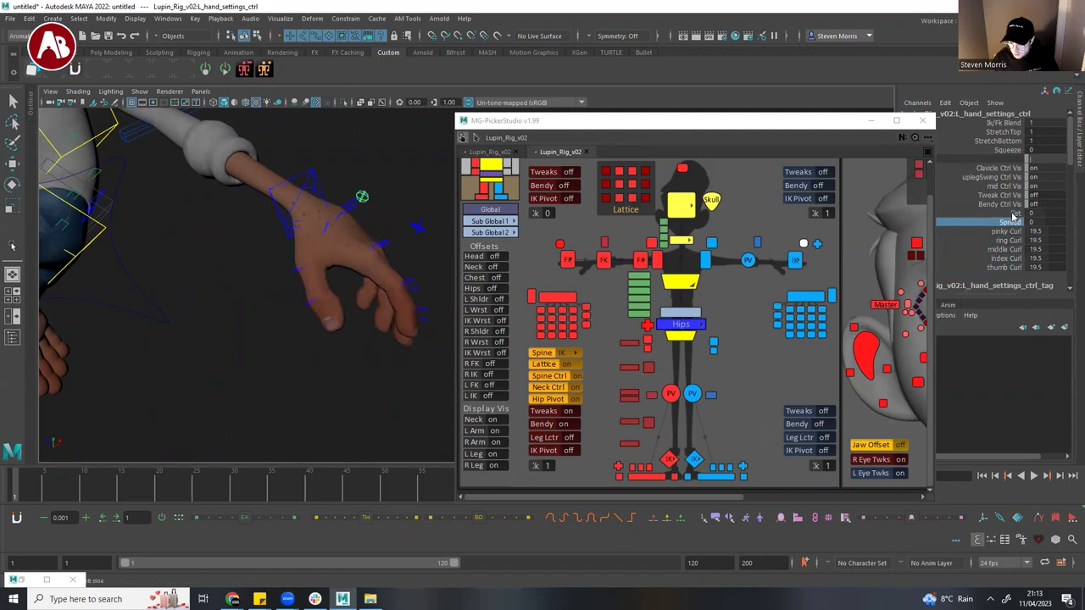
middle_click_drag(534, 303, 526, 304)
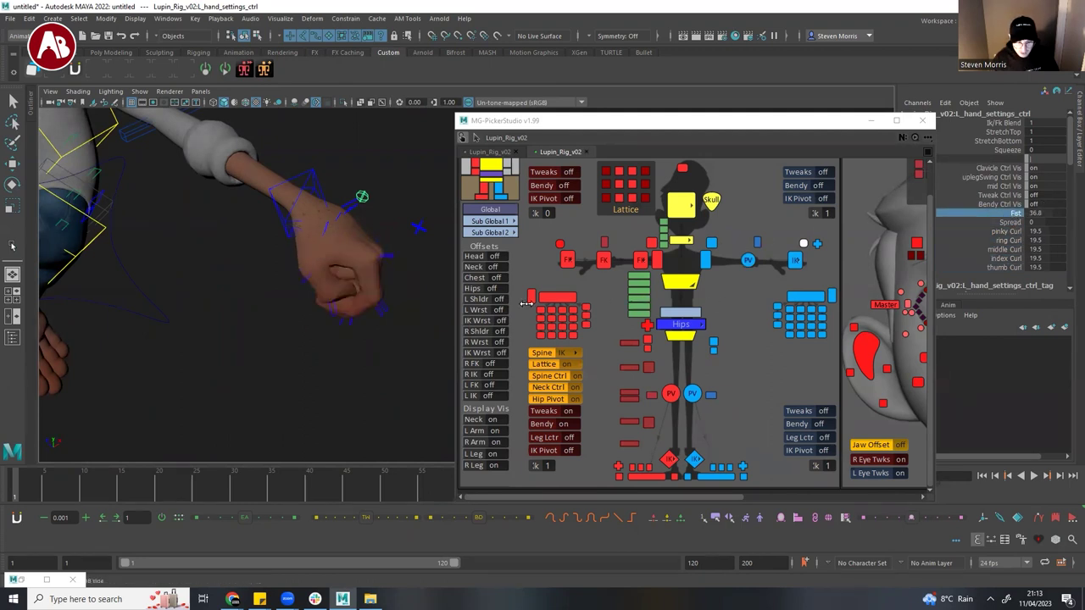
left_click(1044, 211)
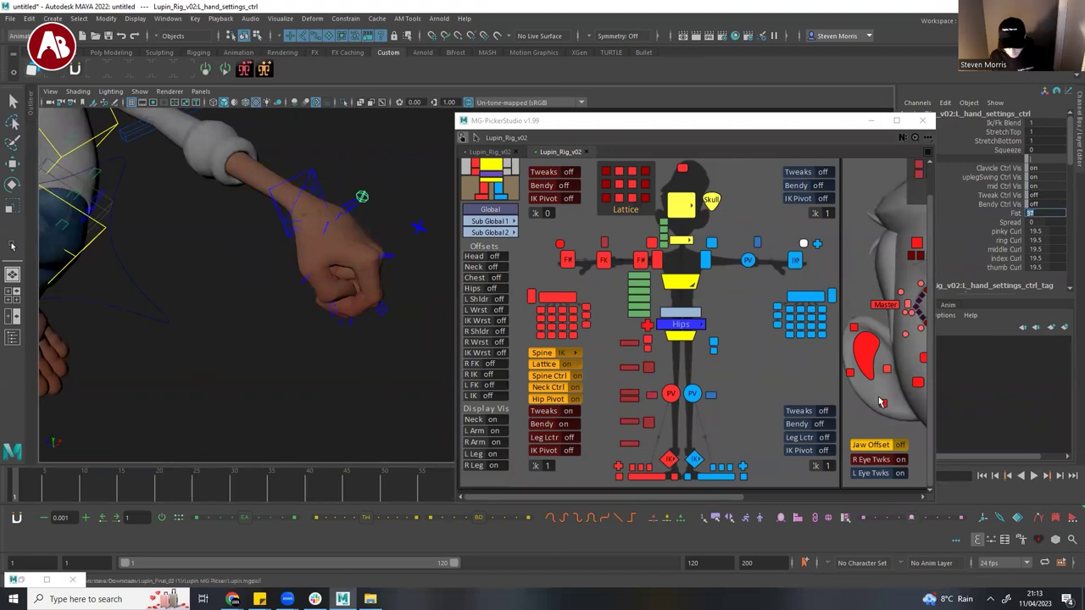
type("0")
key("Return")
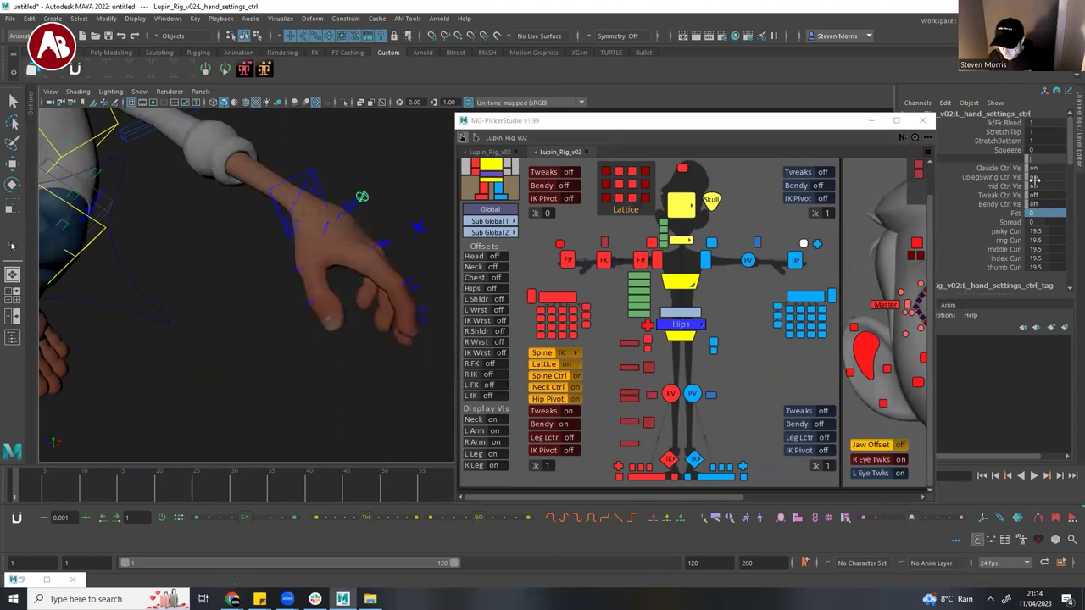
- Turn off the right leg's Bendy controls and turn on the Bendy controls of both arms
left_click(567, 425)
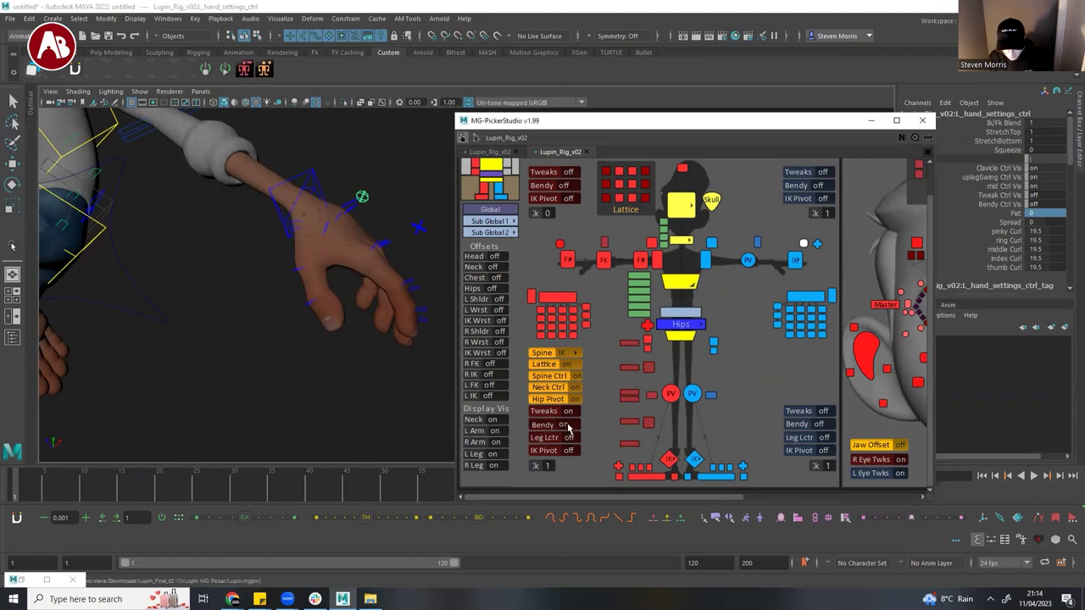
left_click(574, 189)
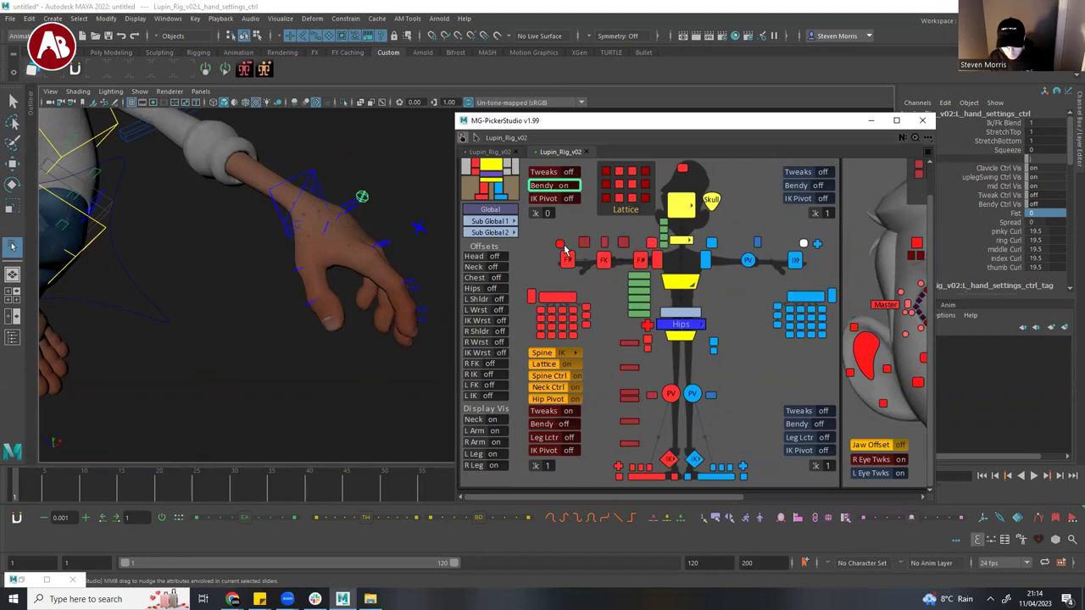
left_click(818, 186)
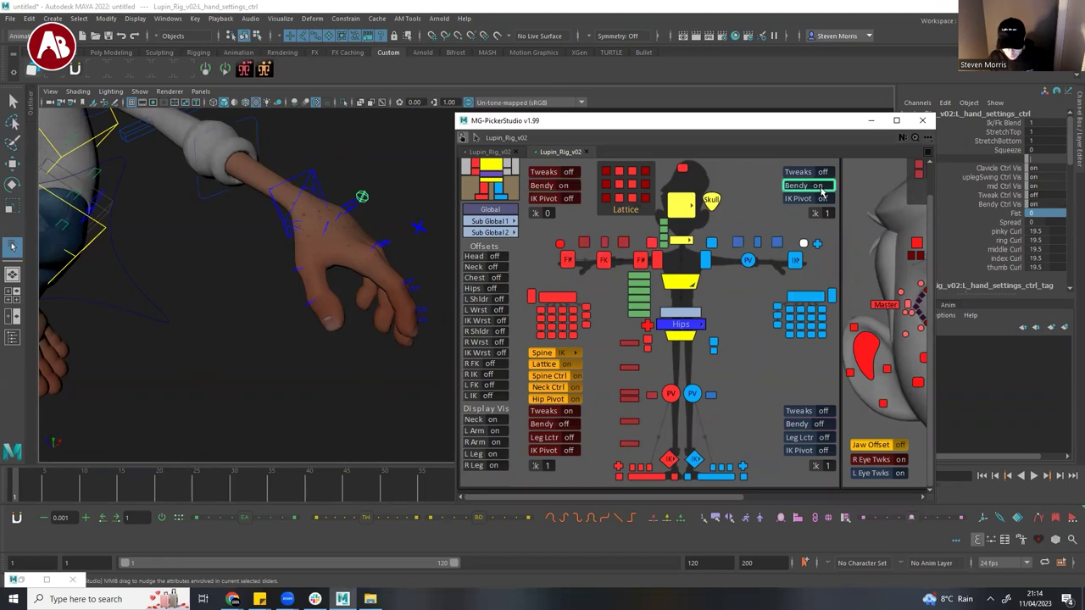
- Lengthen the left forearm by raising the hand settings control's StretchBottom to 1.7
middle_click_drag(306, 261, 341, 330, "alt")
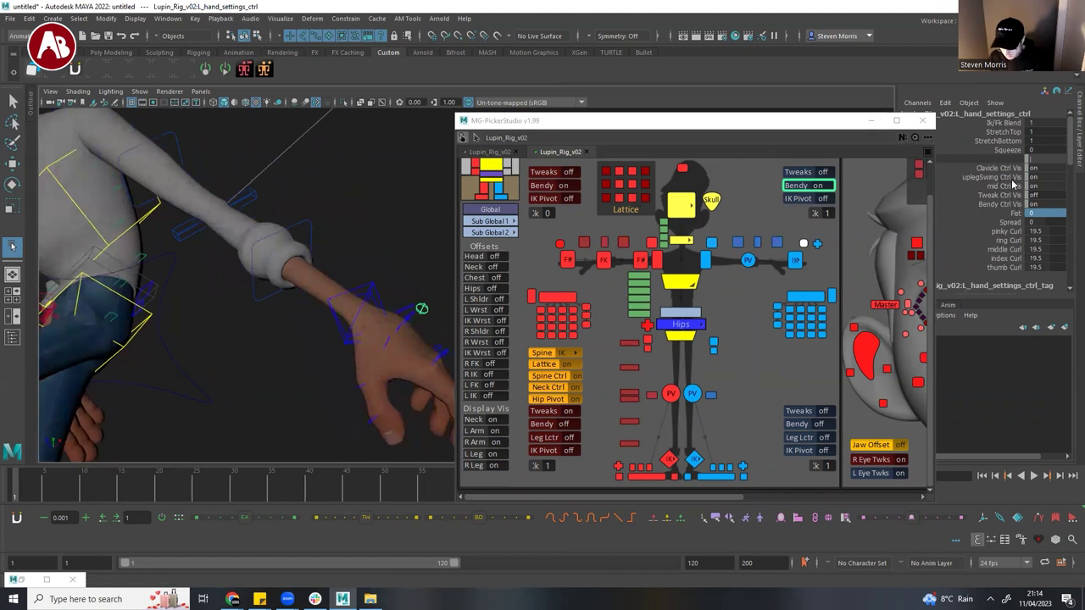
left_click(1037, 142)
left_click(1012, 143)
middle_click_drag(93, 296, 242, 283, "alt")
left_click_drag(242, 283, 300, 271, "alt")
middle_click_drag(300, 270, 364, 250, "alt")
- Adjust the left arm's Squeeze attribute to -2.1 to change the arm's thickness
left_click(1007, 132)
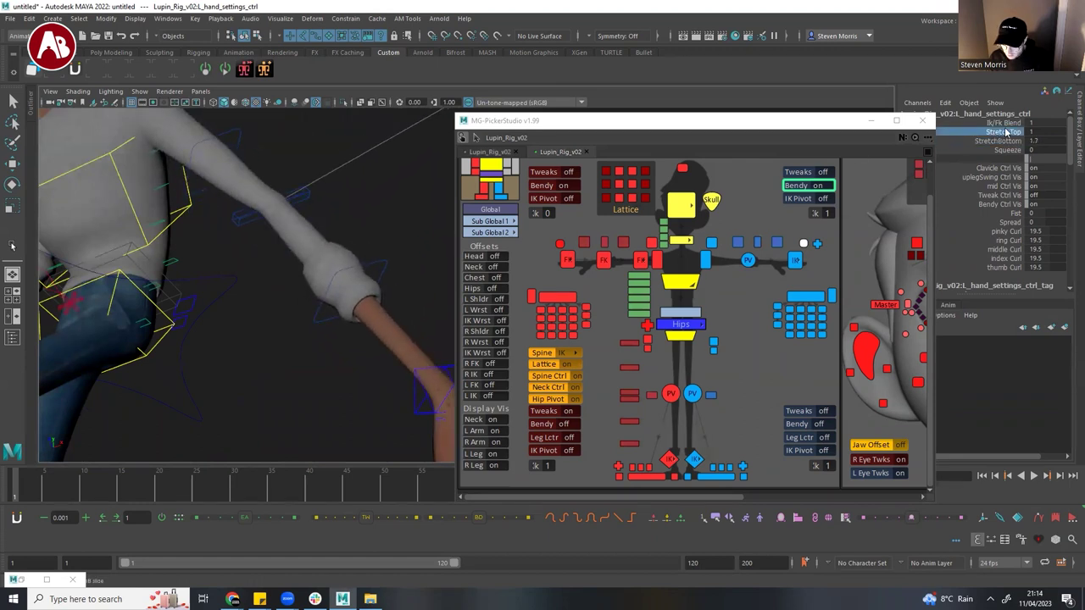
left_click(1007, 149)
mouse_move(305, 243)
middle_mouse_down()
mouse_move(326, 237)
mouse_move(286, 242)
mouse_move(303, 242)
middle_mouse_up()
left_click_drag(304, 243, 339, 288, "alt")
right_click_drag(339, 288, 315, 296, "alt")
left_click_drag(225, 288, 264, 280, "alt")
middle_click_drag(305, 254, 280, 275)
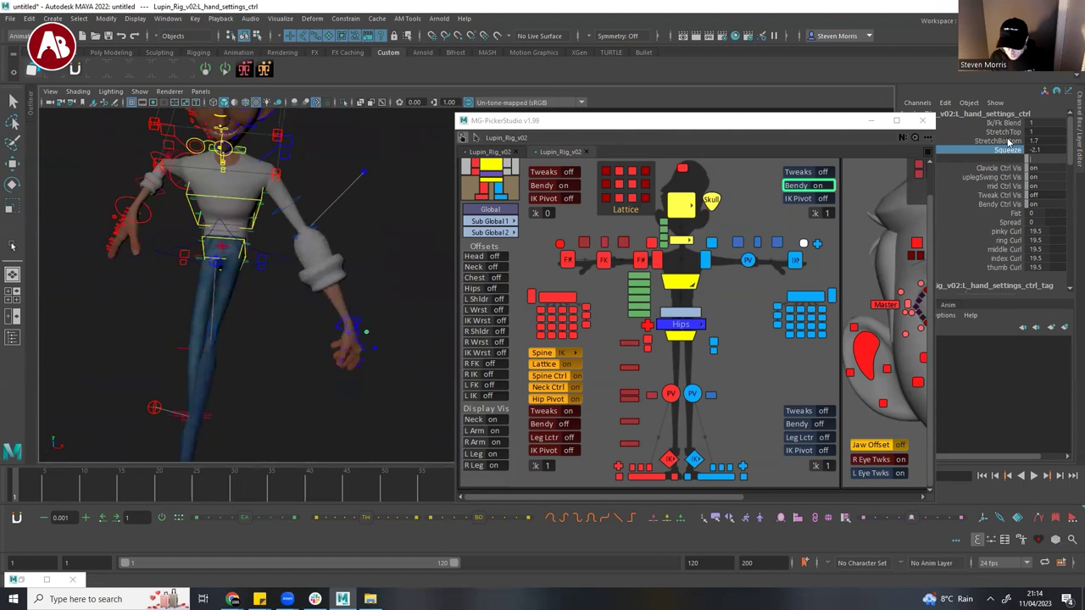
- Select the left arm's mid, elbow bendy and hand IK controls in turn
left_click(759, 245)
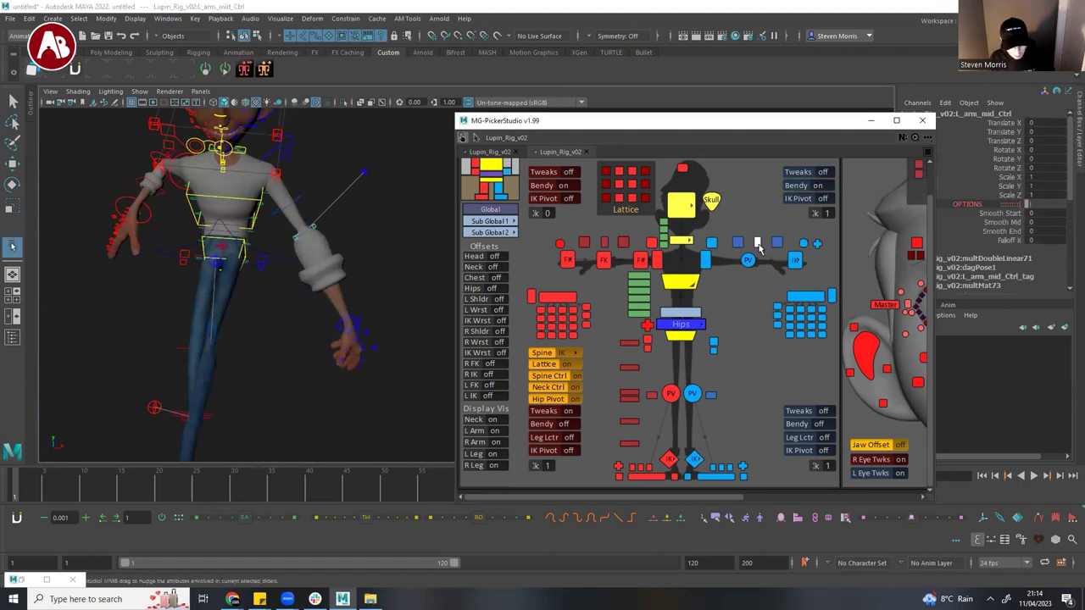
left_click(775, 242)
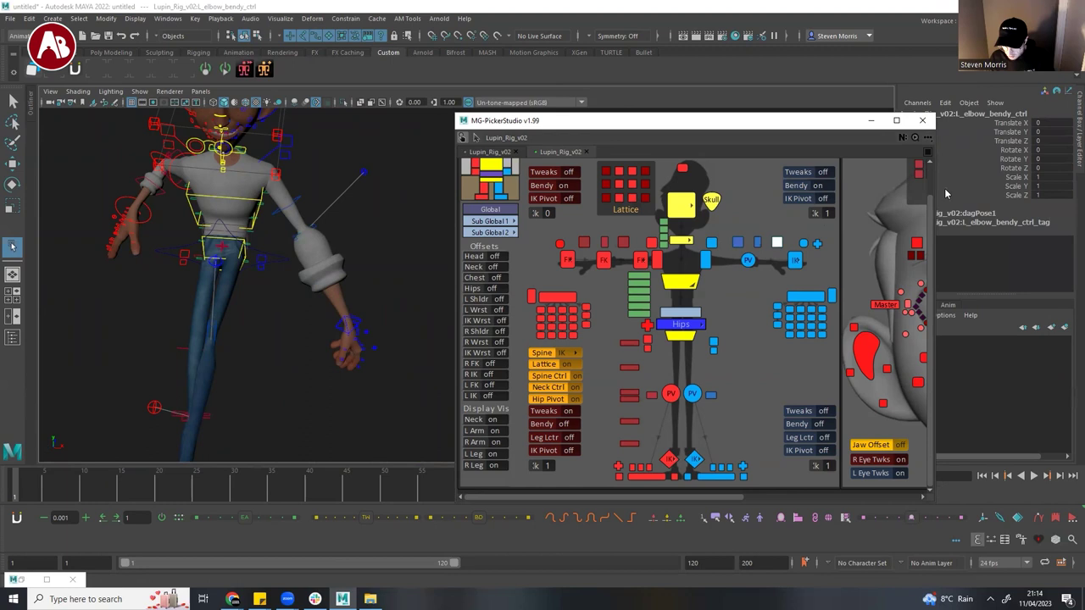
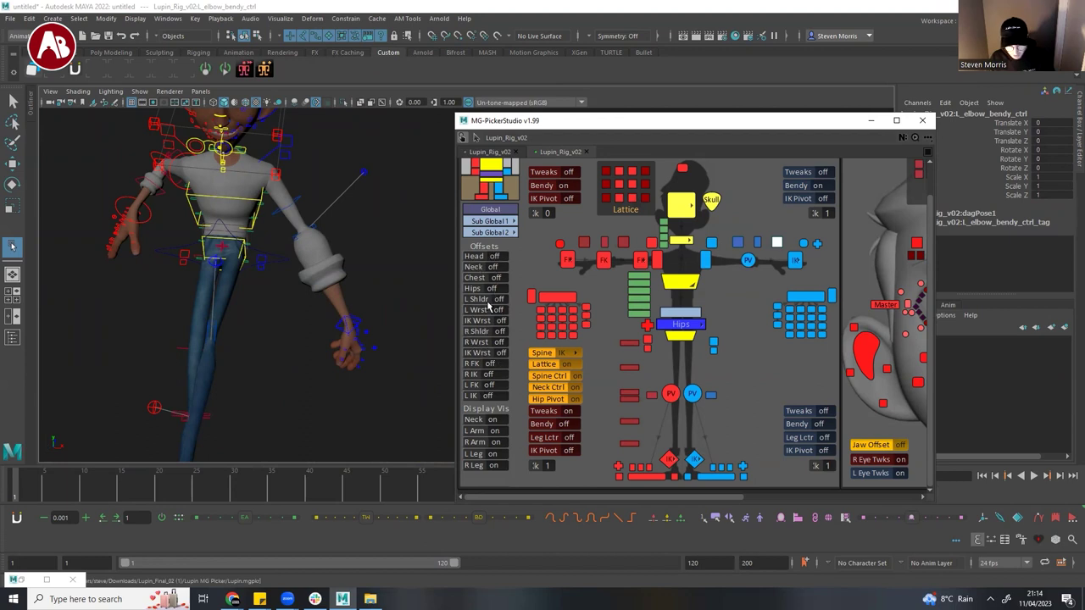
middle_click_drag(759, 252, 652, 271, "alt")
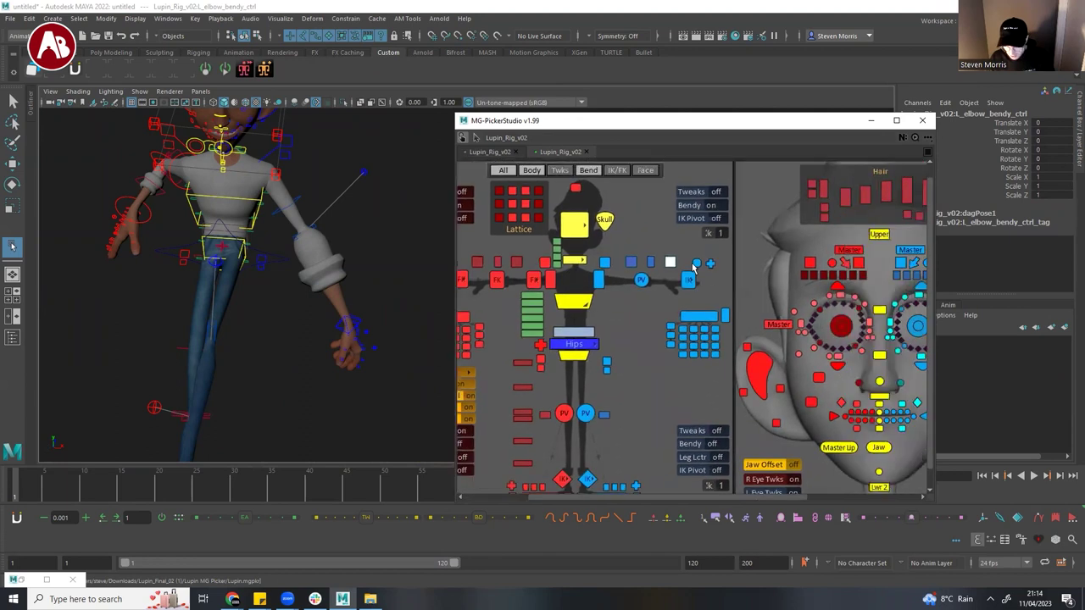
left_click(691, 281)
left_click(710, 264)
- Select the left hand settings control and bring StretchBottom back to 1
left_click(698, 264)
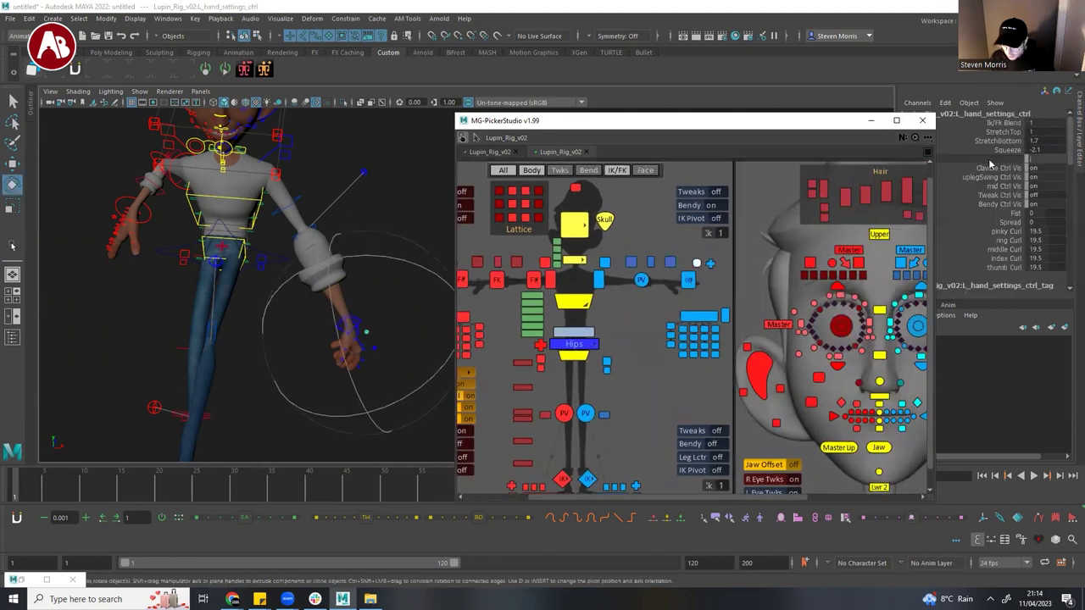
left_click(998, 140)
middle_click_drag(428, 230, 408, 230)
left_click_drag(1041, 148, 1034, 125)
type("0")
key("Return")
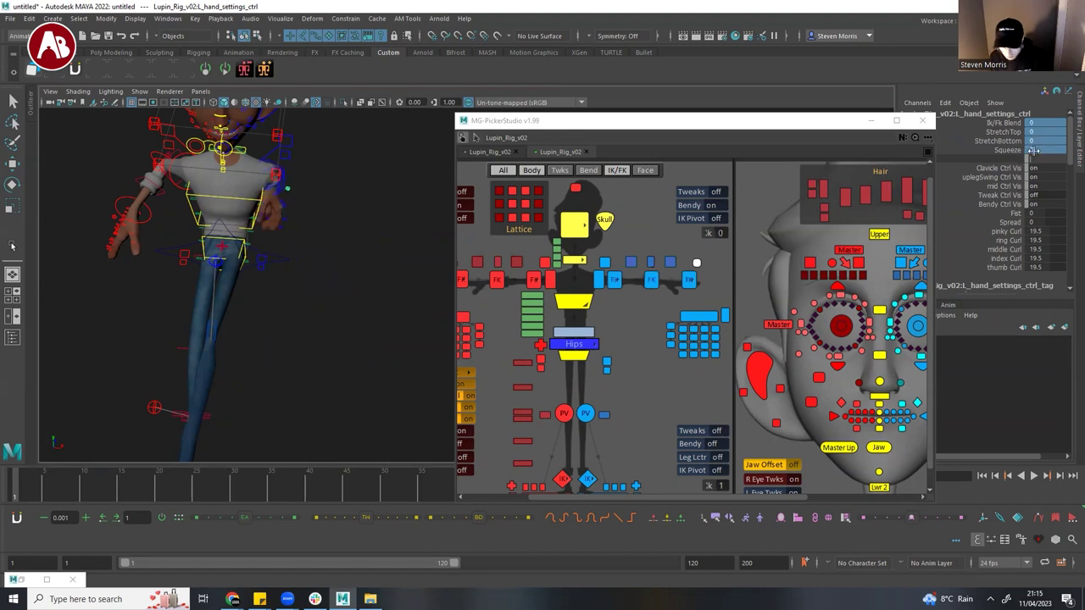
key("ctrl+z")
- Reset the left arm's Squeeze attribute to 0
double_click(1041, 149)
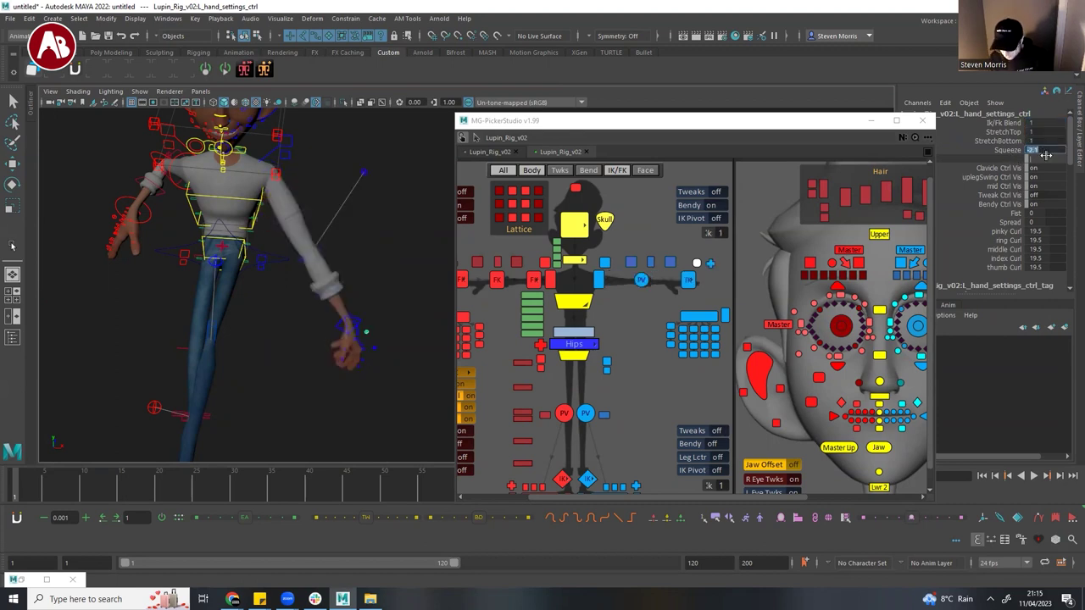
type("0")
key("Return")
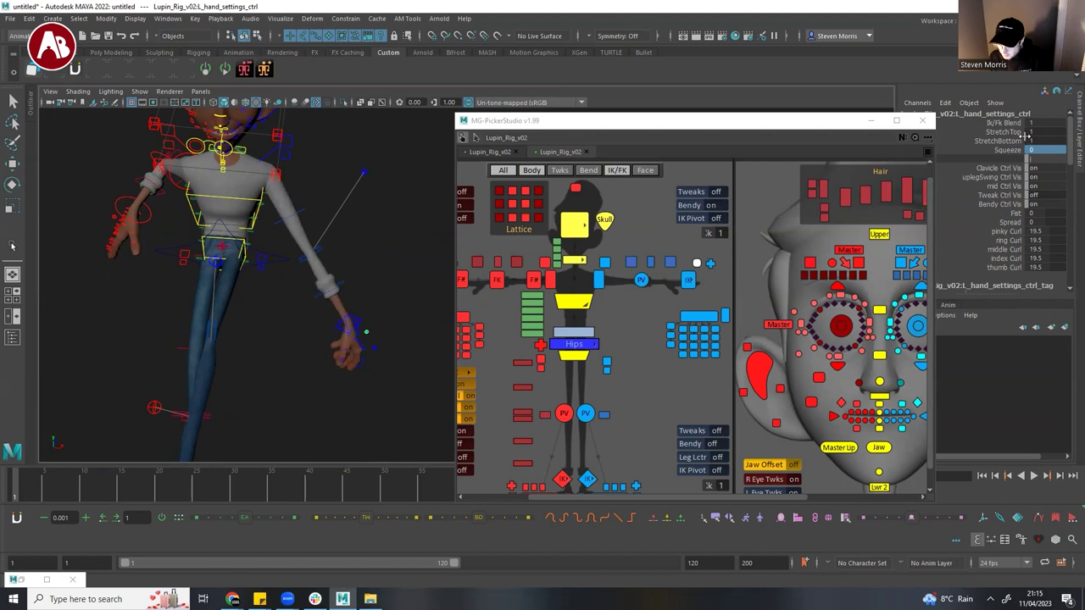
- Point out the Clavicle and uplegSwing control visibility attributes and select the left shoulder bendy control
left_click(1016, 169)
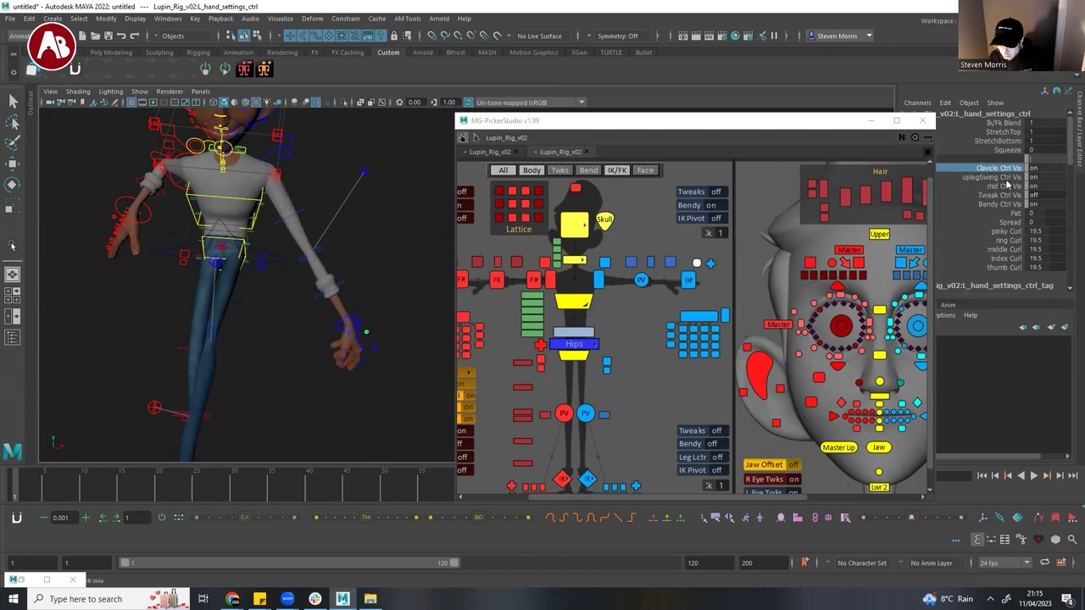
left_click(998, 178)
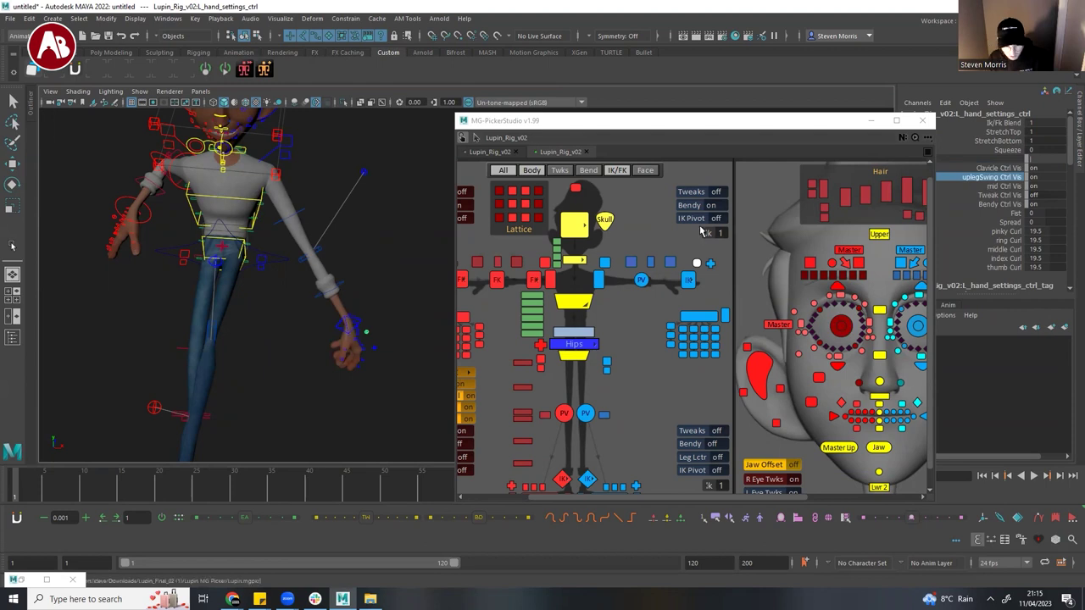
left_click(608, 262)
left_click_drag(322, 219, 329, 371, "alt")
middle_click_drag(329, 371, 320, 387, "alt")
left_click(362, 236)
left_click(321, 303)
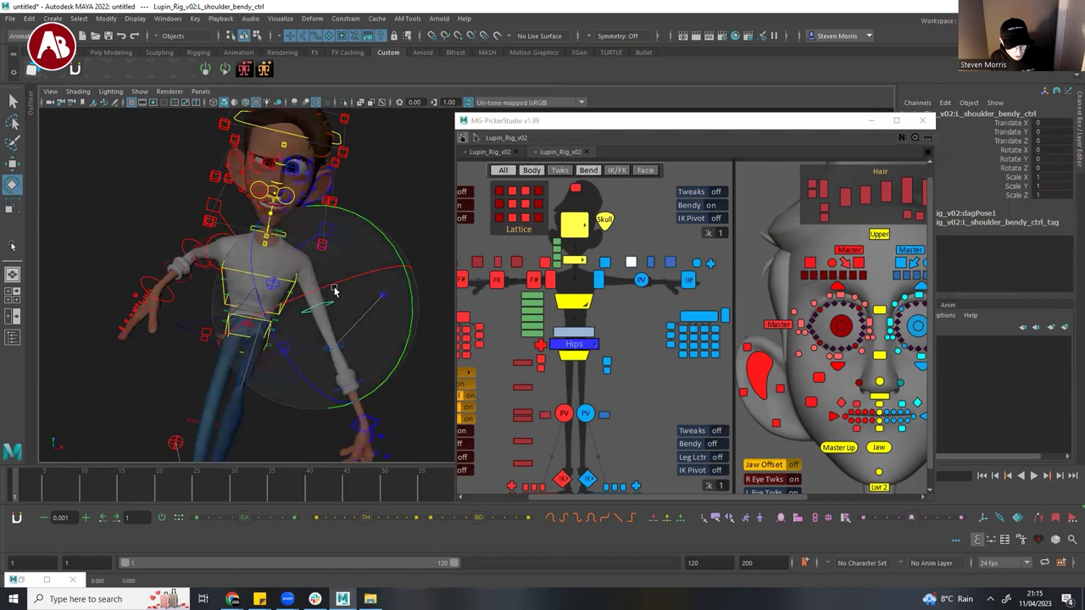
- Select the left clavicle control and set its Auto Clavicle to 1
left_click(391, 211)
left_click(334, 233)
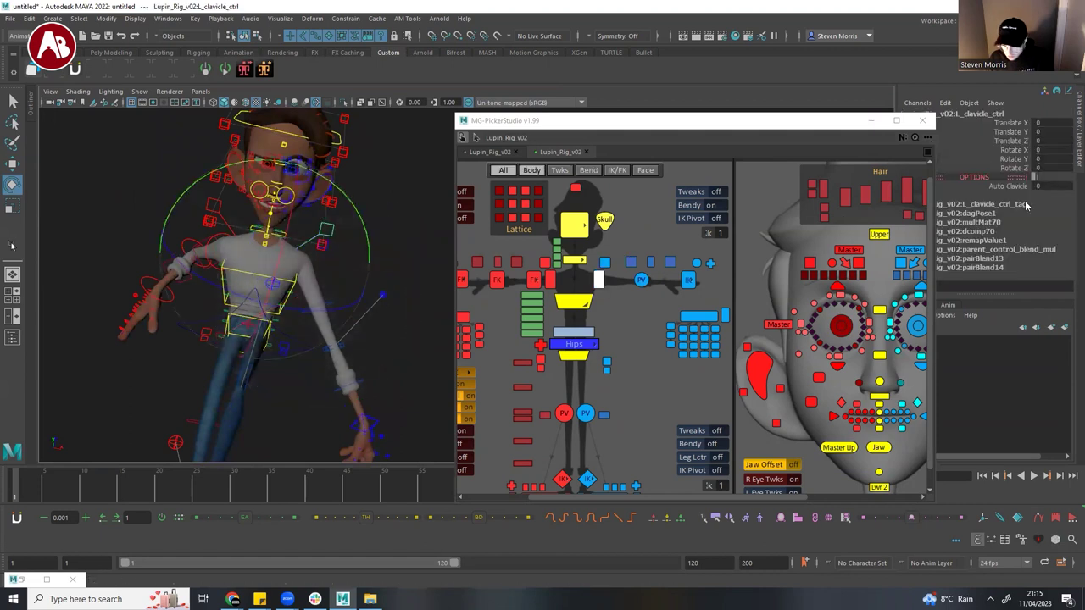
left_click(1019, 186)
middle_click_drag(296, 257, 743, 233)
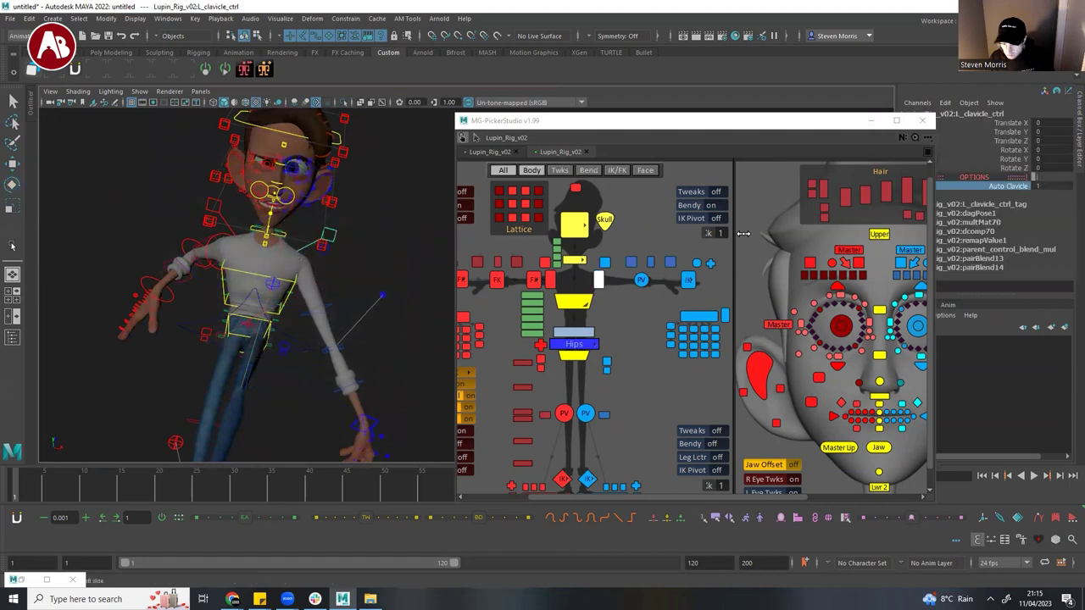
- Select the right clavicle control and set its Auto Clavicle to 1
left_click(210, 206)
left_click(985, 189)
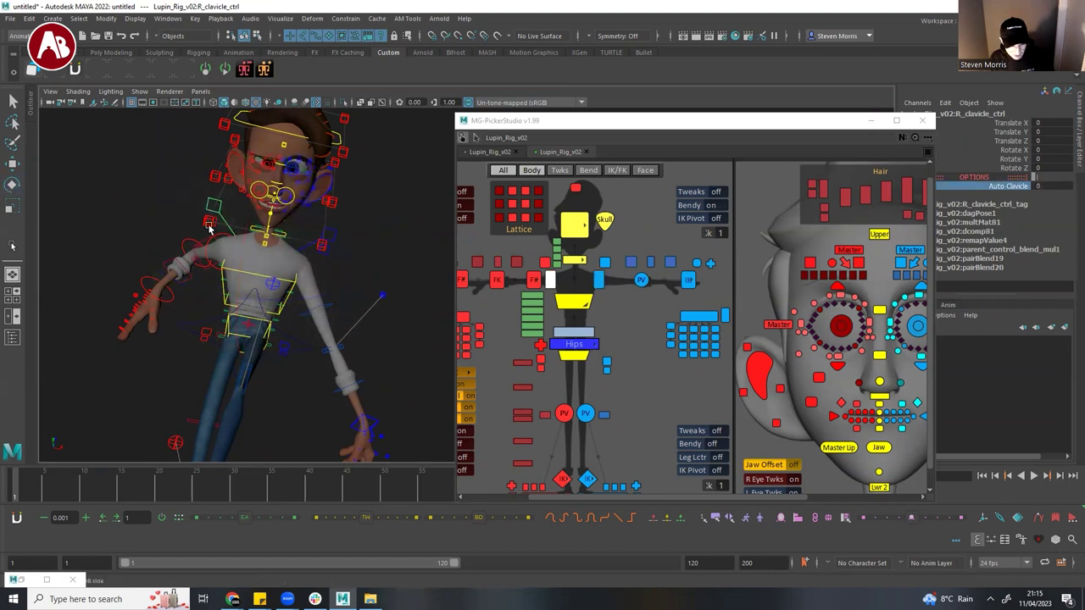
middle_click_drag(209, 227, 261, 229)
- Test rotating the right shoulder area and rotate the right clavicle control about -48 degrees in Y
left_click_drag(261, 230, 229, 285, "alt")
middle_click_drag(230, 286, 171, 299, "alt")
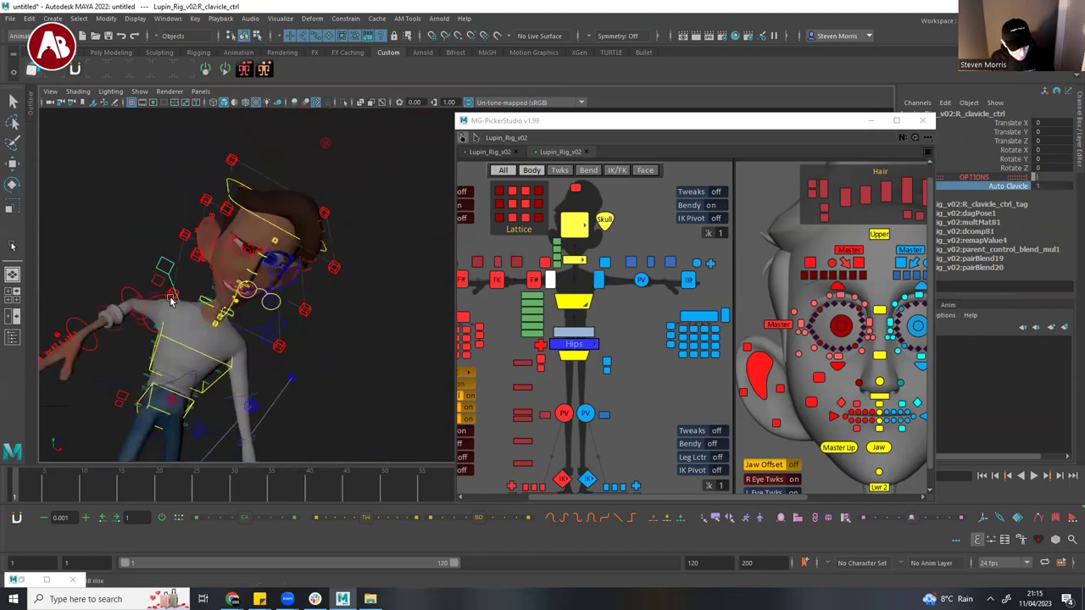
key("e")
left_click_drag(213, 315, 324, 342, "alt")
middle_click_drag(325, 341, 367, 274, "alt")
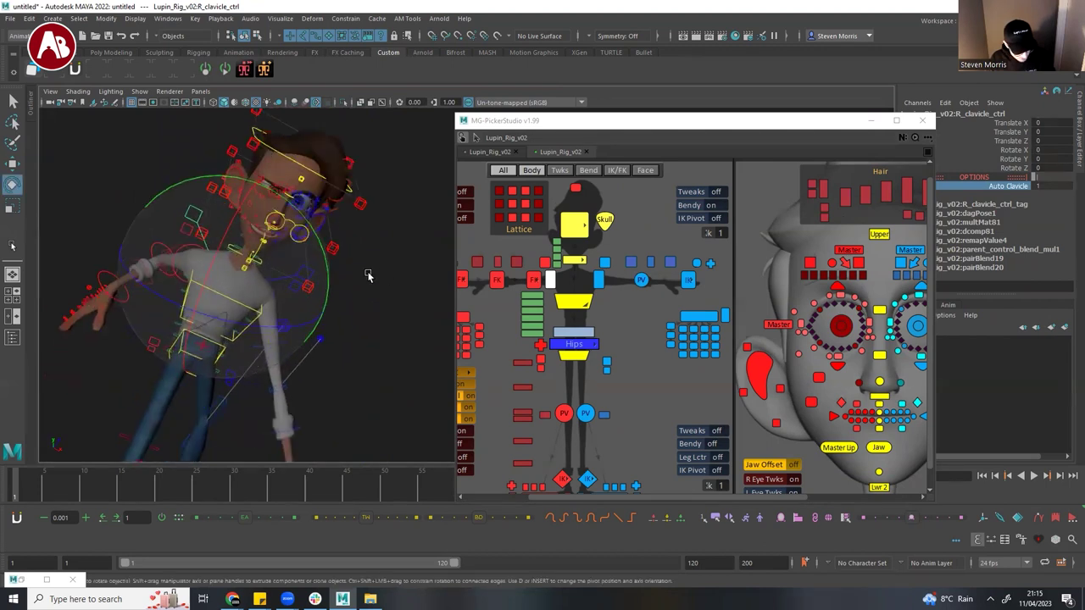
left_click(368, 273)
left_click(184, 245)
left_click_drag(228, 258, 225, 229)
left_click(357, 277)
left_click(207, 227)
left_click_drag(223, 180, 311, 223)
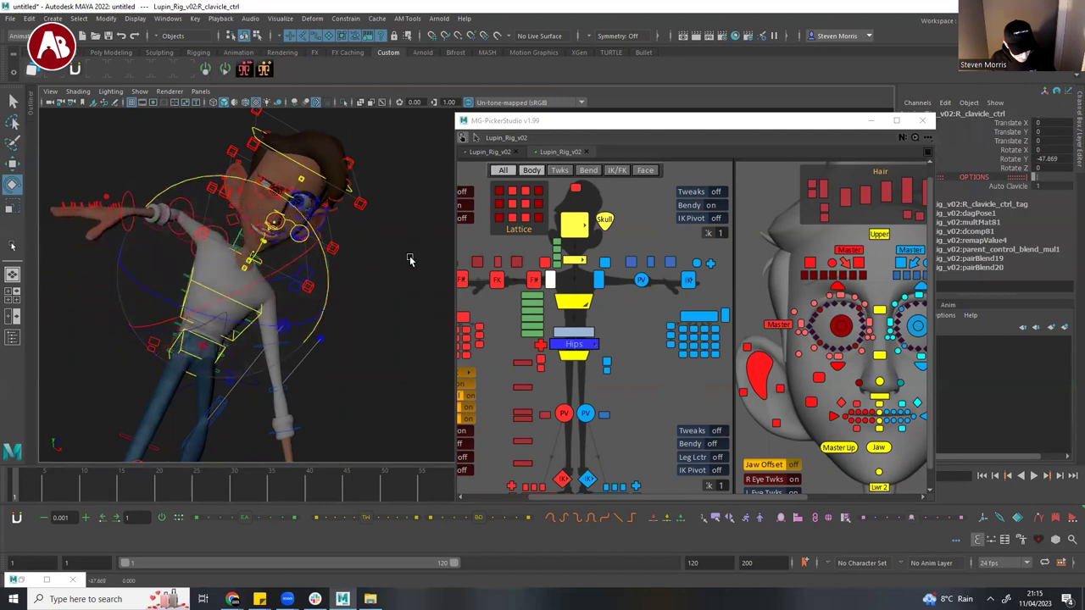
- Scrub the rotated right clavicle's Auto Clavicle attribute and leave it at 1
left_click(1021, 187)
middle_click_drag(410, 252, 183, 249)
middle_click_drag(271, 239, 300, 237)
left_click_drag(300, 237, 276, 299, "alt")
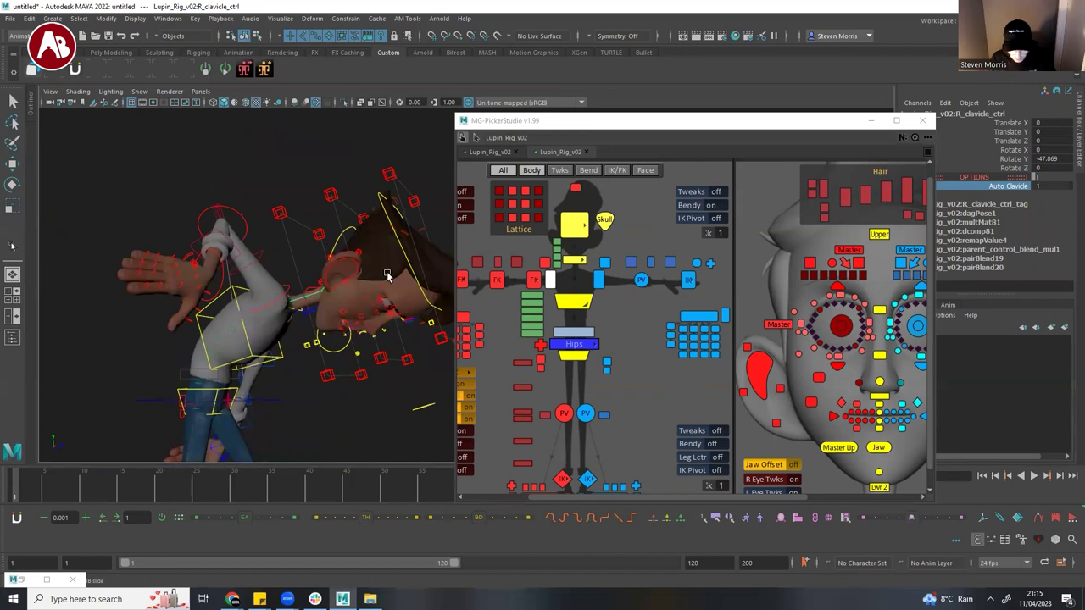
- Rotate the right shoulder FK control to about 16, 50 and 32 degrees in X, Y and Z
left_click(268, 307)
key("e")
left_click_drag(257, 397, 302, 360)
left_click_drag(294, 212, 233, 327)
- Select all of the character's controls and reset them to their default values
right_click_drag(330, 322, 213, 305, "alt")
left_click_drag(213, 305, 204, 234, "alt")
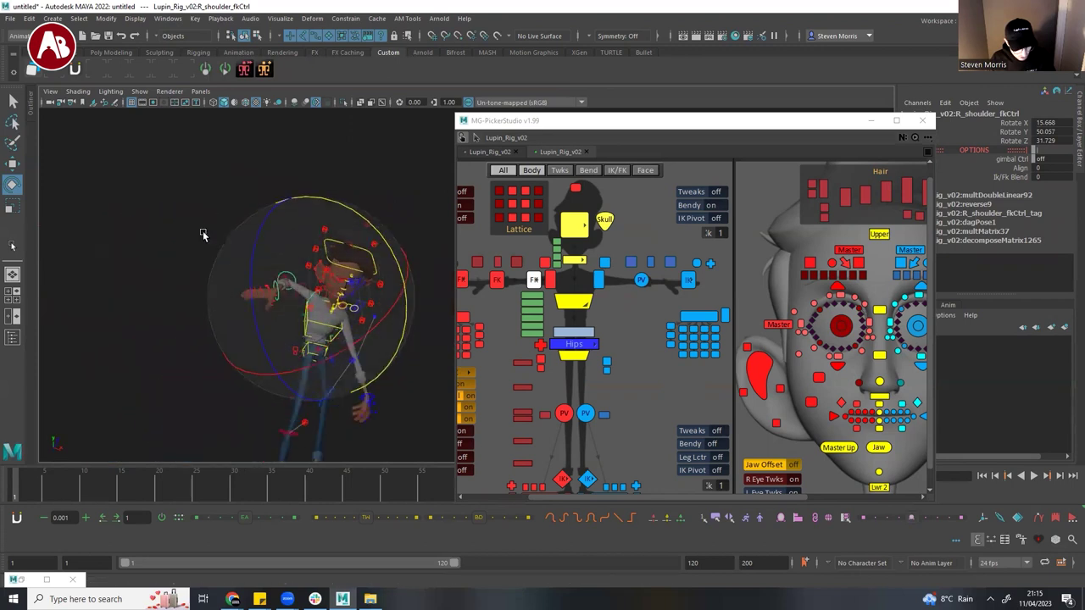
middle_click_drag(252, 303, 206, 256, "alt")
right_click_drag(387, 323, 254, 317, "alt")
left_click_drag(254, 317, 302, 273, "alt")
middle_click_drag(239, 344, 214, 348, "alt")
left_click_drag(214, 348, 232, 368, "alt")
left_click_drag(346, 325, 253, 258, "alt")
middle_click_drag(254, 258, 68, 254, "alt")
right_click_drag(284, 311, 214, 334, "alt")
left_click_drag(173, 163, 400, 406)
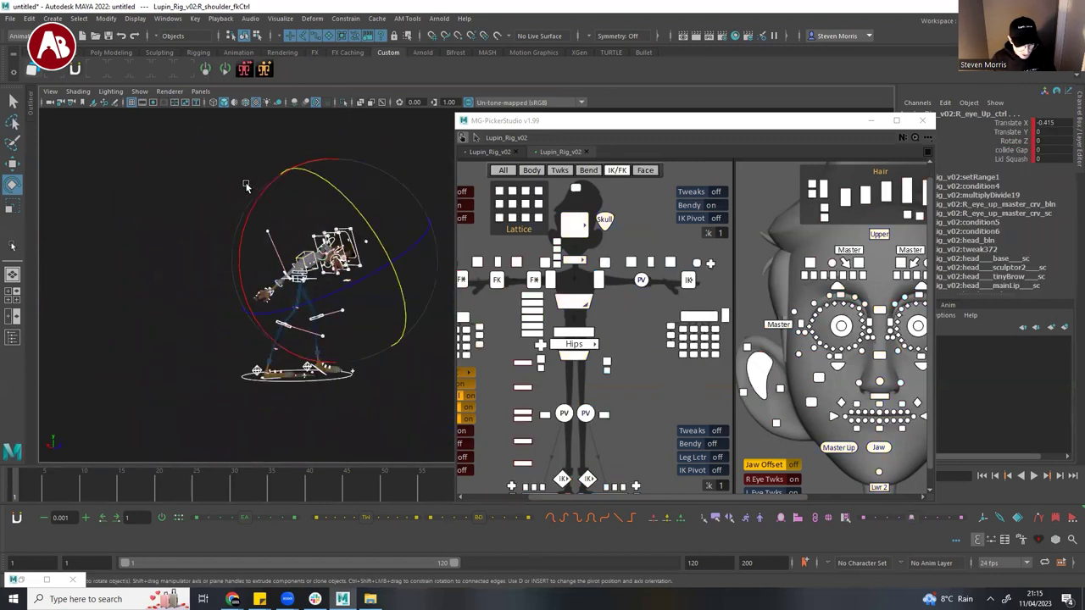
left_click(208, 70)
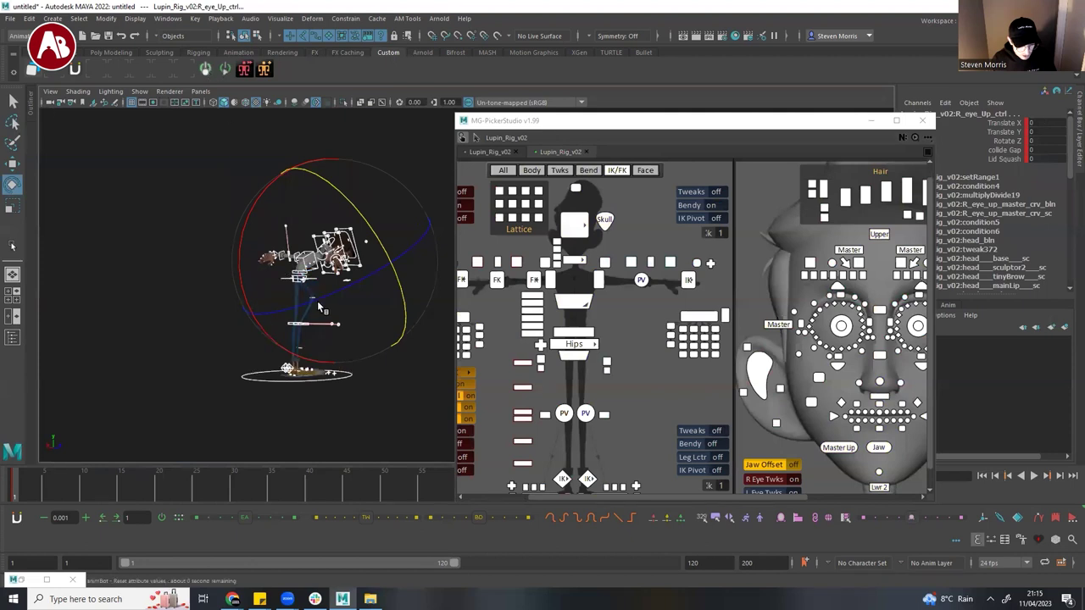
- Select the character's spine, hip and leg controls together in the viewport and bring the picker's face section into view
left_click_drag(357, 339, 309, 350, "alt")
left_click(276, 339)
left_click_drag(315, 388, 171, 264)
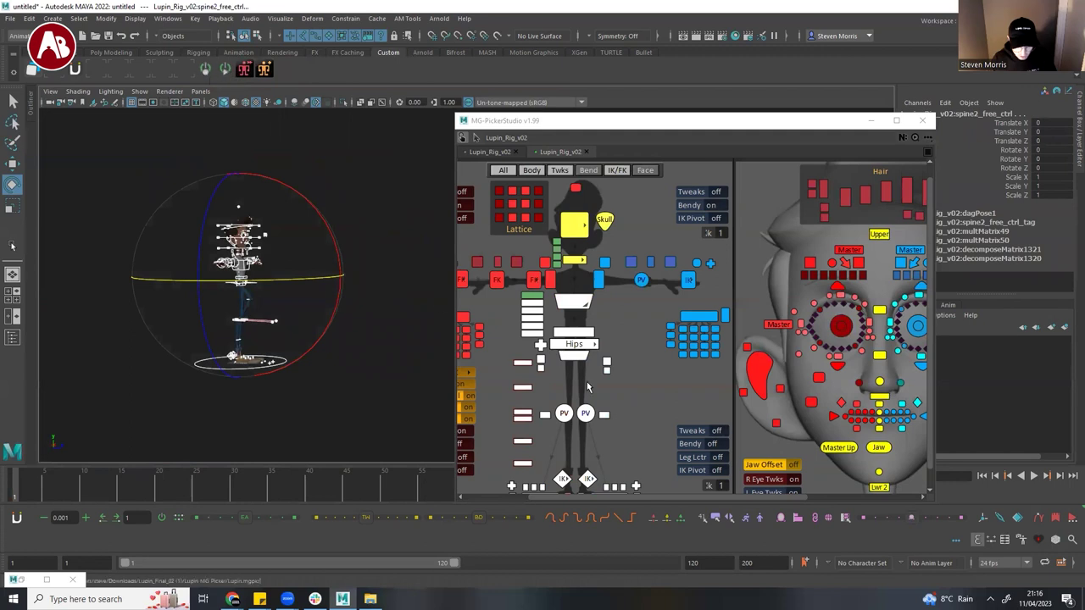
scroll(534, 370, "right", 2)
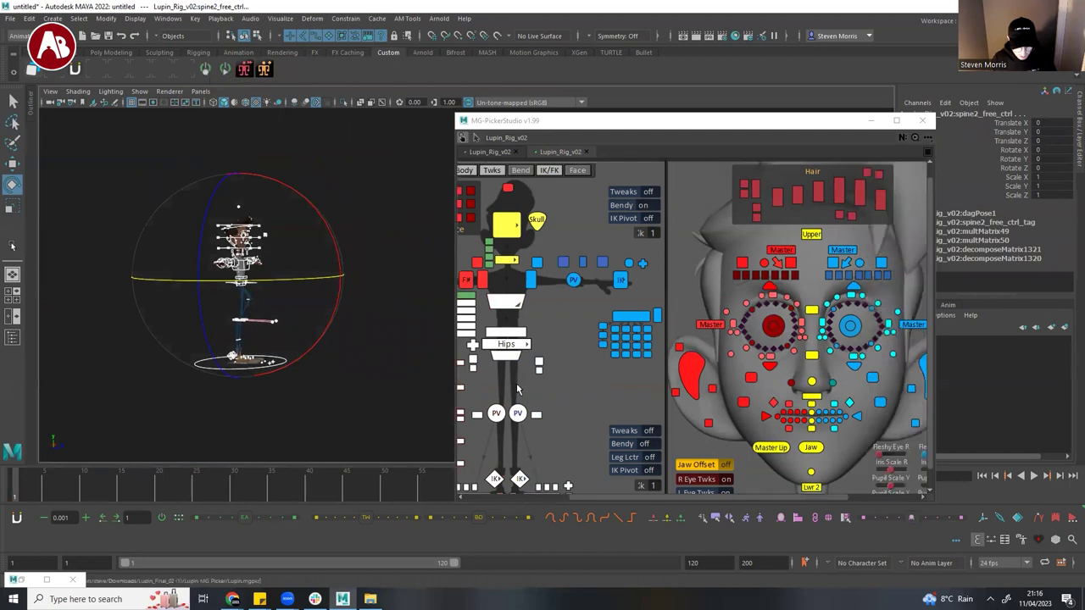
- Select the right upper leg's first tweak control and turn on the right leg's Bendy controls in the picker
left_click(366, 333)
left_click(270, 308)
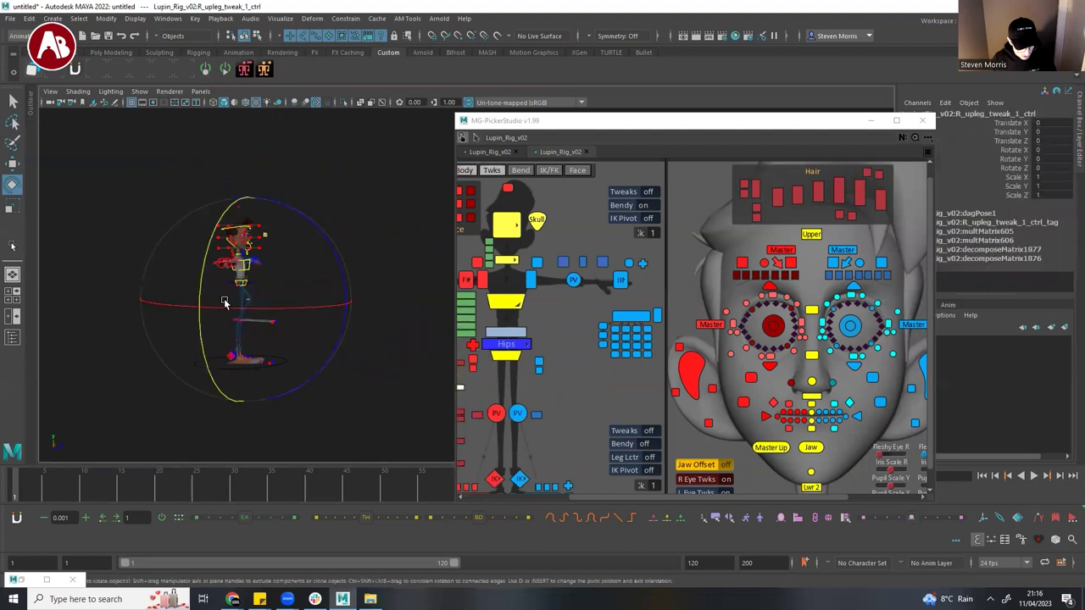
left_click_drag(334, 305, 538, 306, "alt")
scroll(397, 243, "up", 5)
middle_click_drag(218, 262, 332, 245, "alt")
scroll(254, 261, "up", 3)
middle_click_drag(174, 282, 348, 266, "alt")
middle_click_drag(472, 384, 602, 365, "alt")
left_click(548, 425)
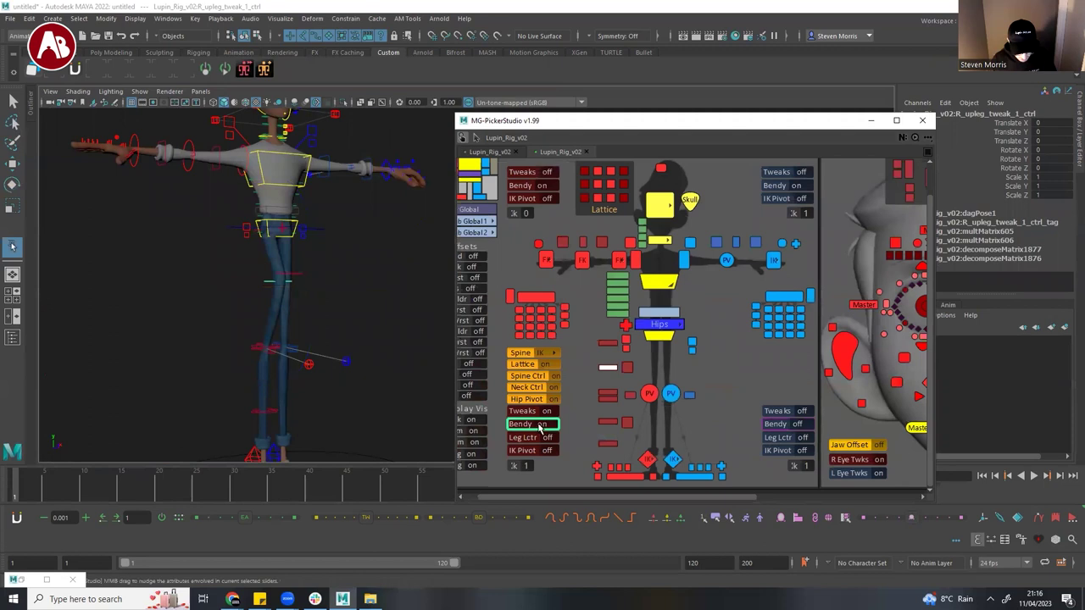
- Reset all of the character's selected controls to their default values and minimize the picker window
left_click_drag(199, 240, 421, 461)
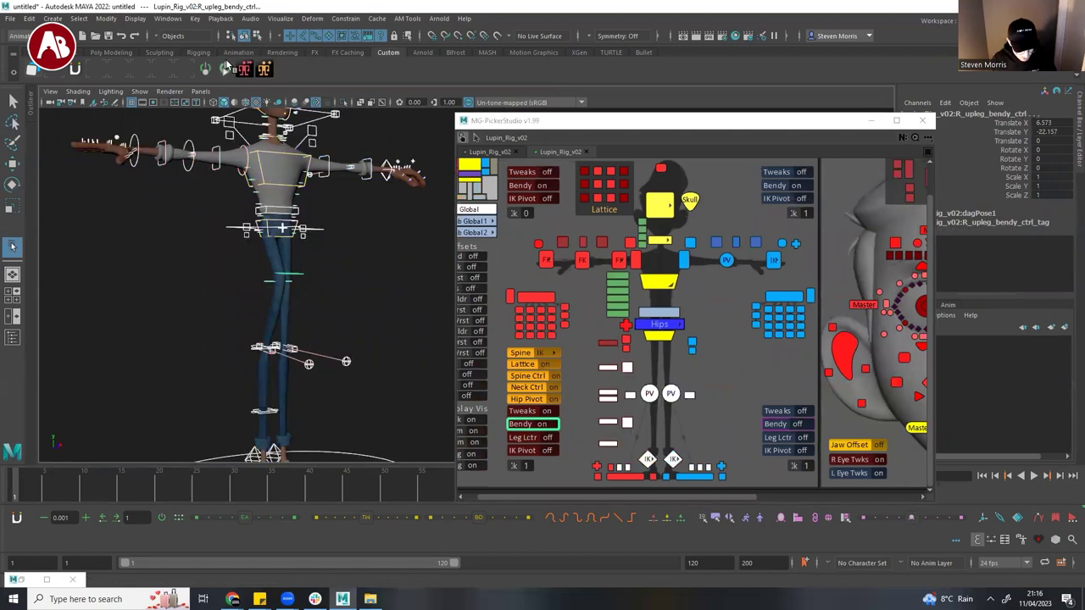
left_click(576, 346)
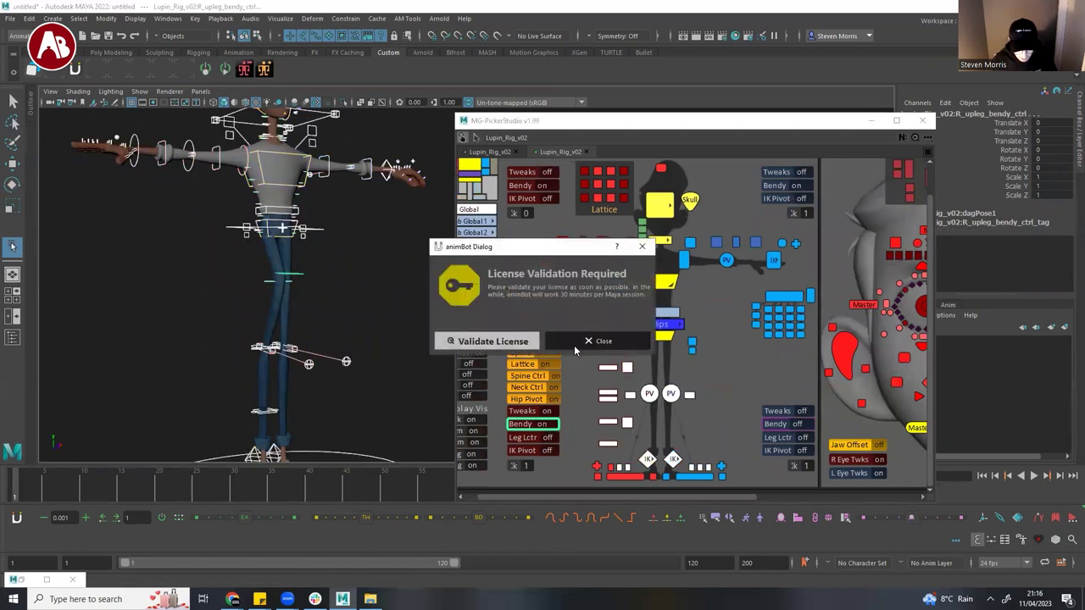
left_click_drag(415, 274, 292, 323, "alt")
left_click(866, 125)
- Select the right leg's settings control and examine its control visibility attributes
middle_click_drag(572, 268, 607, 315, "alt")
right_click_drag(608, 314, 448, 295, "alt")
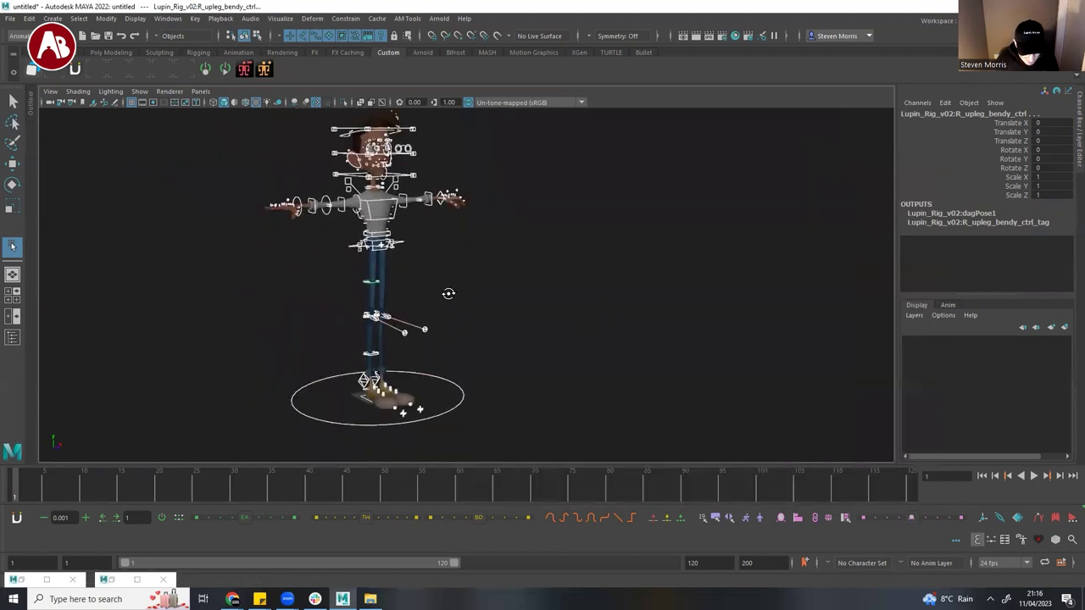
left_click_drag(449, 295, 442, 298, "alt")
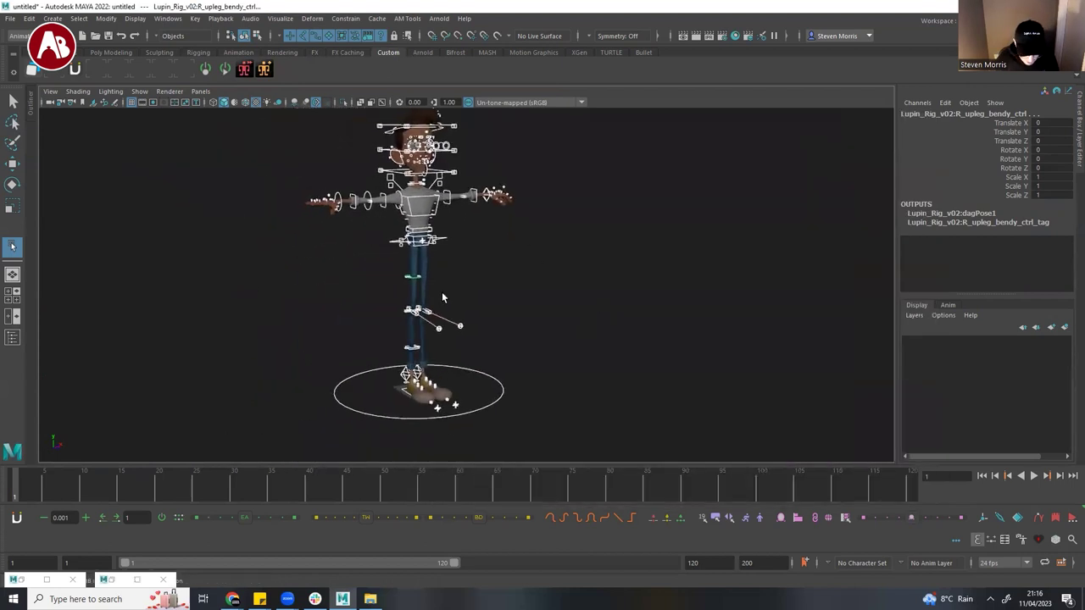
left_click(432, 408)
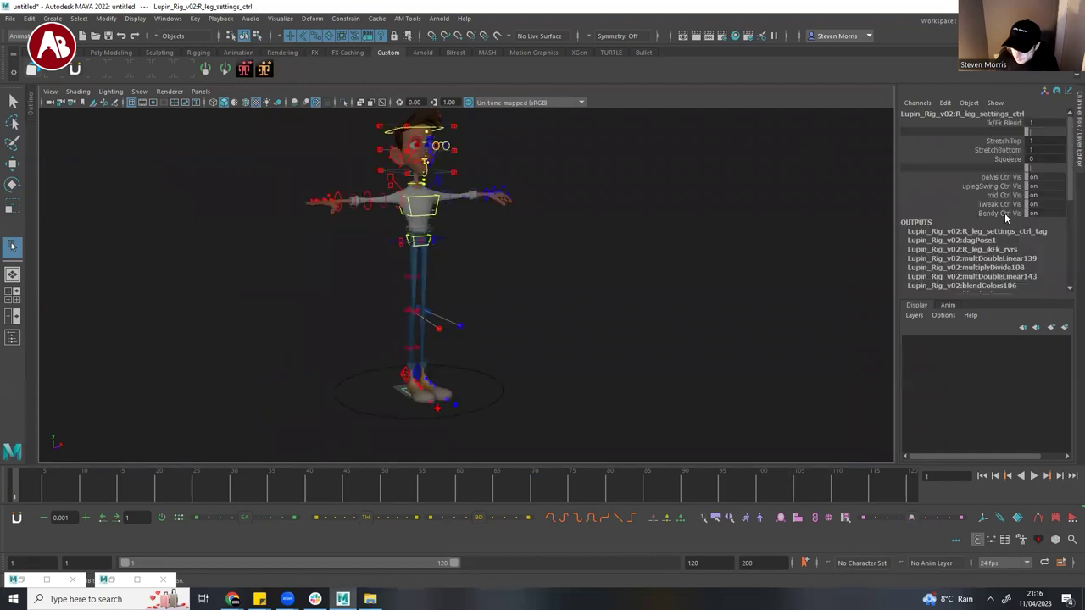
left_click_drag(411, 384, 568, 301, "alt")
middle_click_drag(568, 301, 873, 188, "alt")
- Reopen the character picker and fit its complete body and face sections in the window
left_click(263, 68)
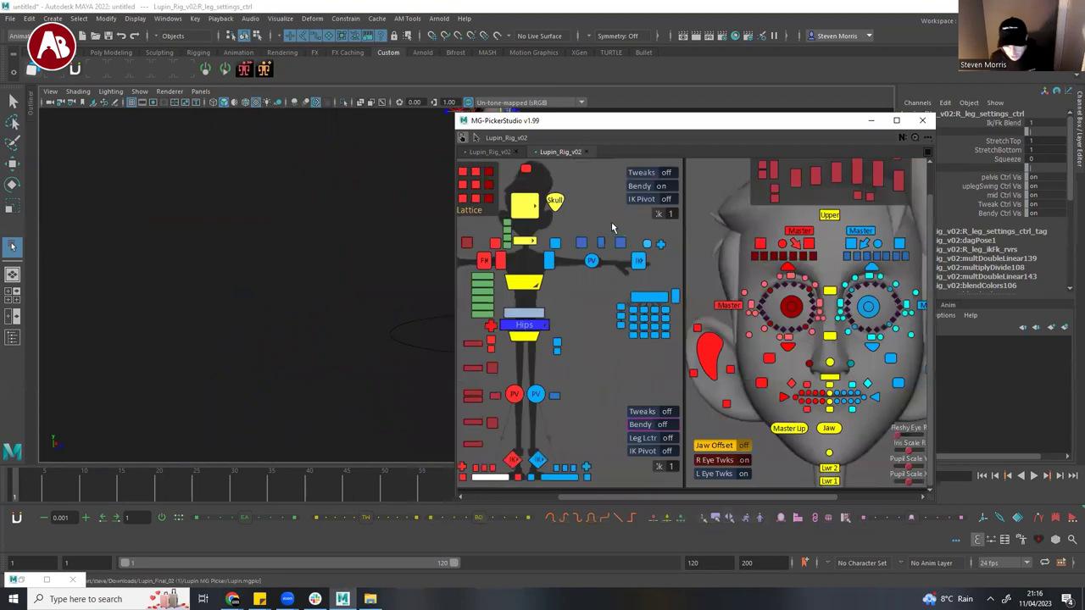
middle_click_drag(780, 291, 644, 291, "alt")
scroll(627, 291, "down", 1)
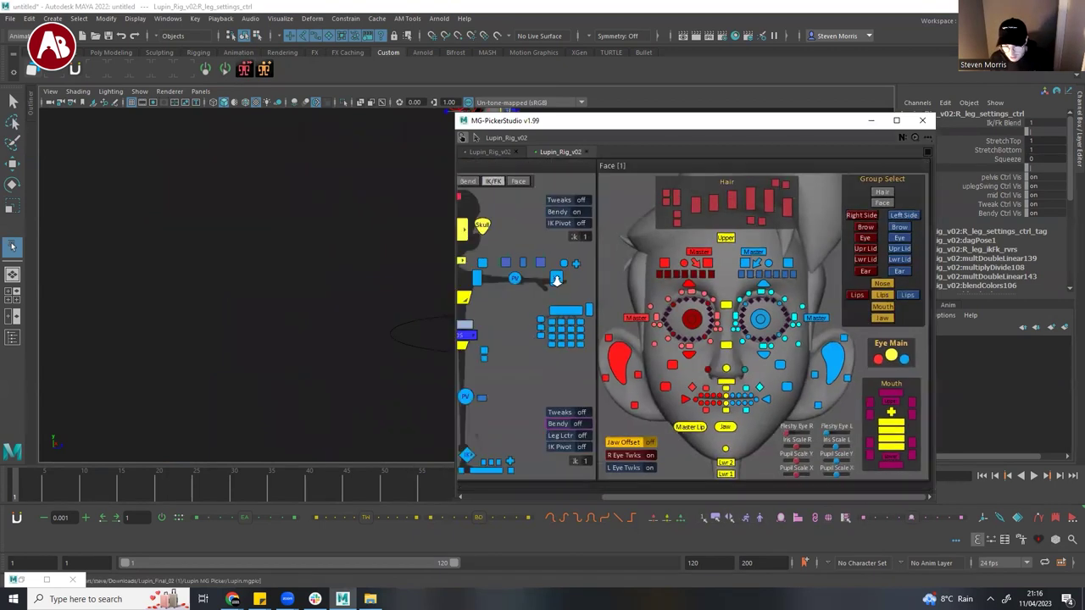
right_click_drag(556, 280, 533, 280, "alt")
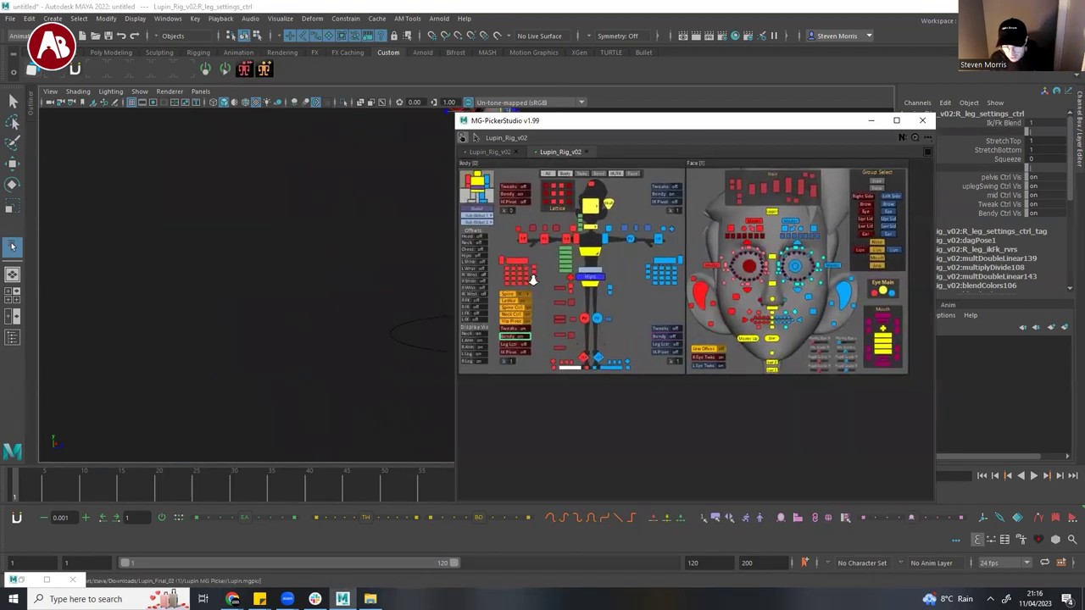
- Move the picker clear of the character and try its body-figure shortcuts for the torso and upper body, plus the sub-global control
left_click(478, 181)
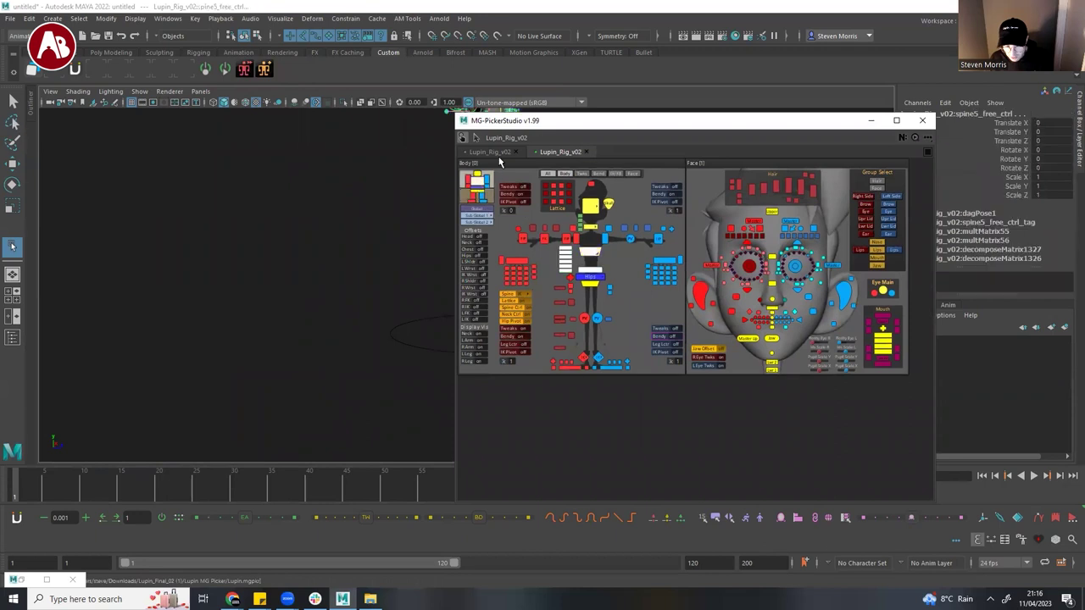
left_click_drag(540, 125, 673, 137)
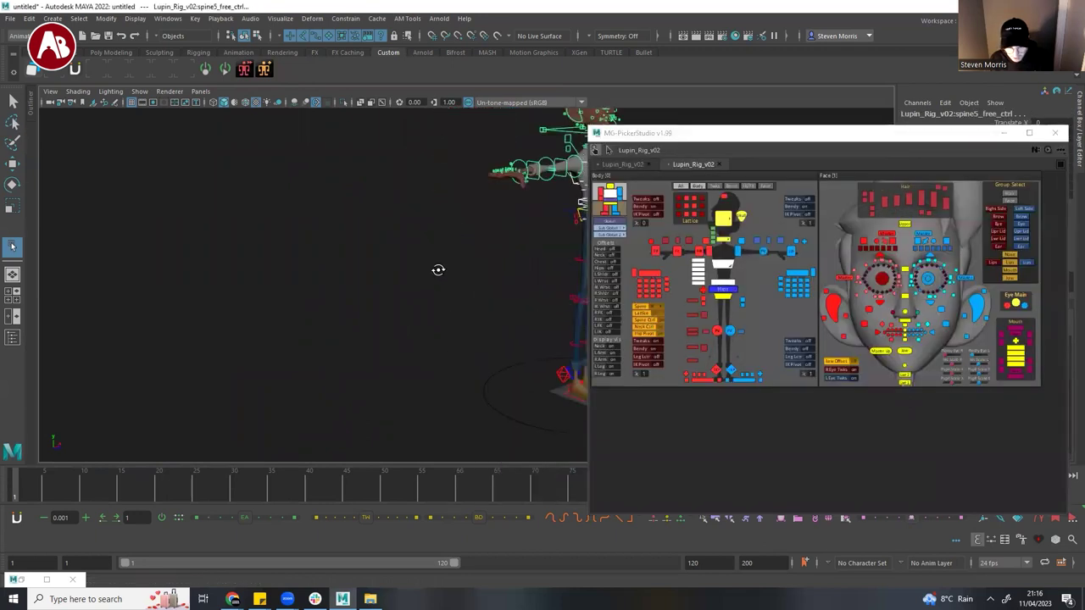
left_click(600, 195)
left_click(600, 198)
left_click(596, 187)
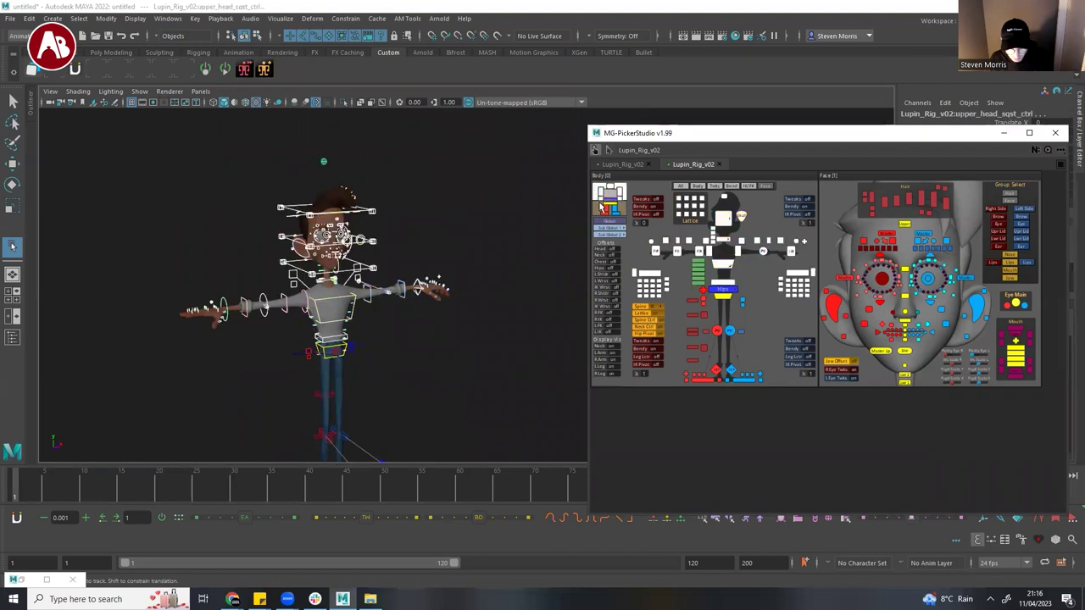
left_click(598, 206)
left_click(613, 221)
left_click(618, 231)
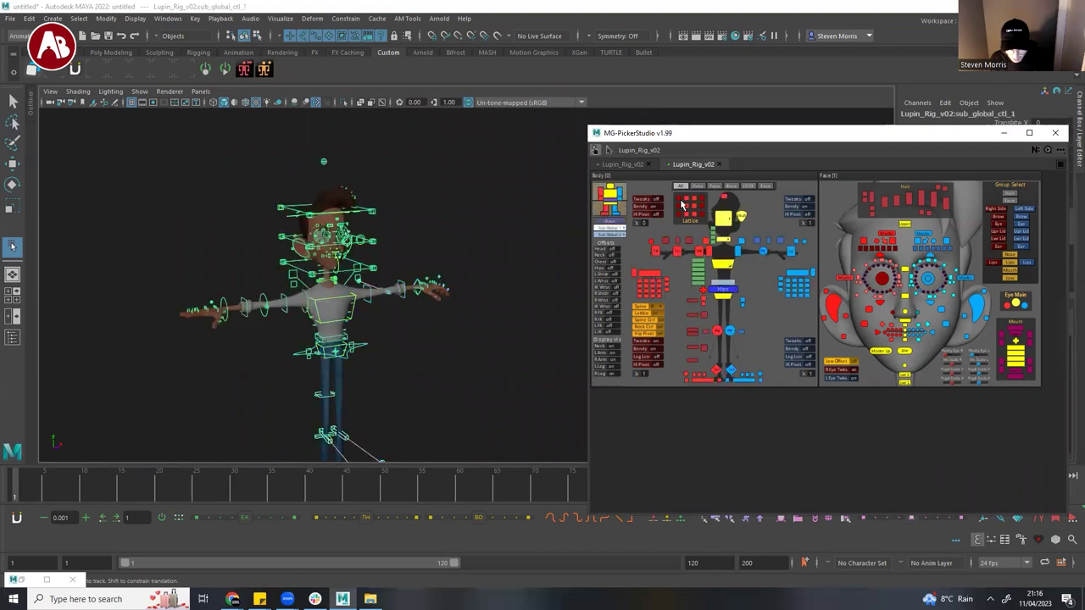
- Select the Body, Twks, Bend, IK/FK and Face control groups one after another from the picker
left_click(702, 187)
left_click(716, 187)
left_click(732, 186)
left_click(750, 187)
left_click(769, 187)
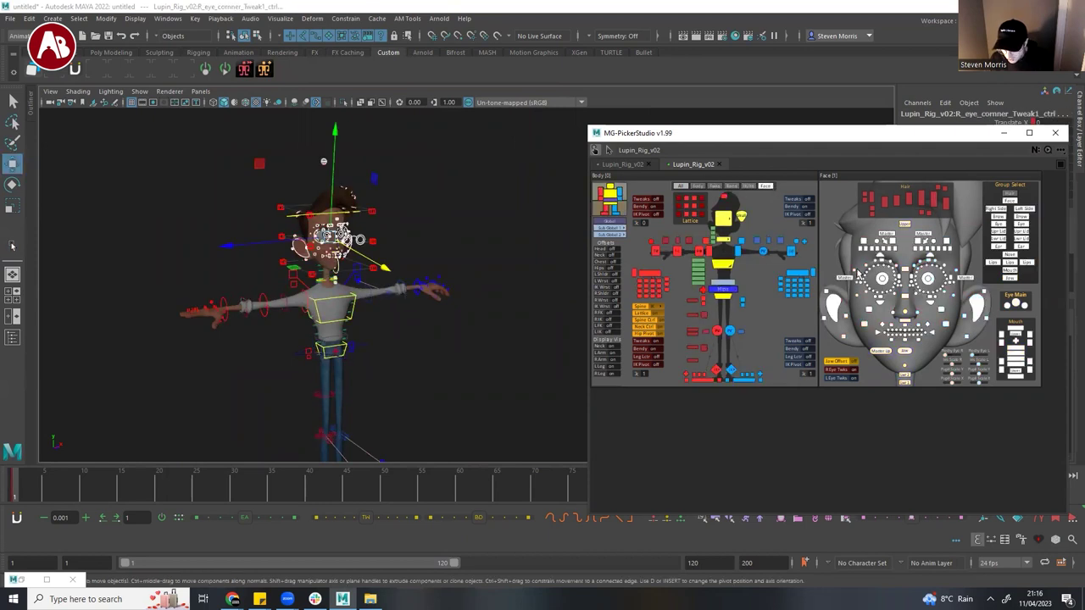
- Select the right and left eye master controls, frame them in the viewport and try scaling them
left_click(892, 265)
left_click(930, 279)
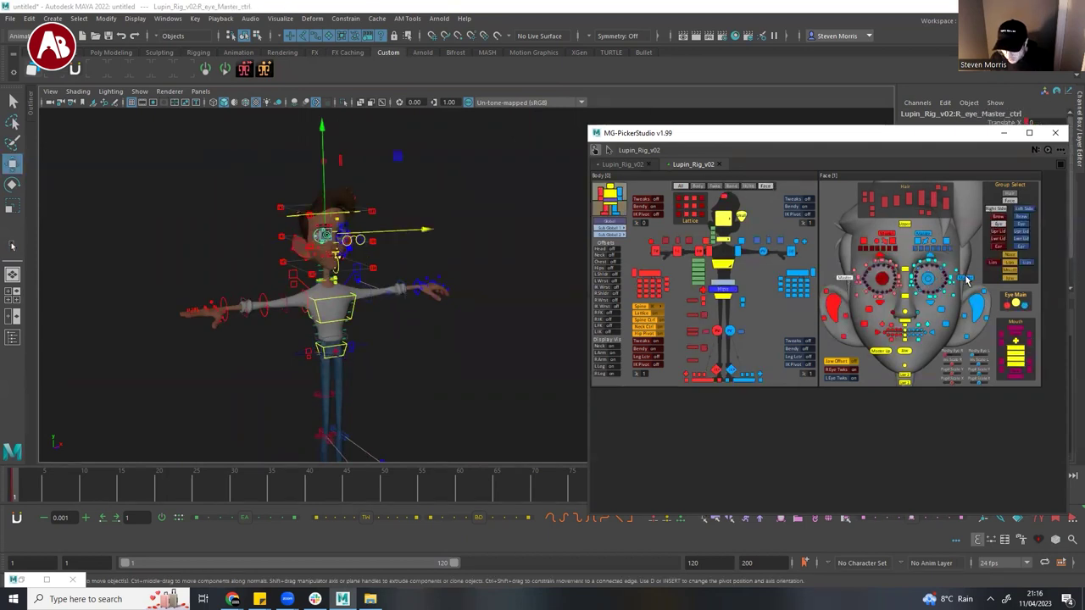
key("f")
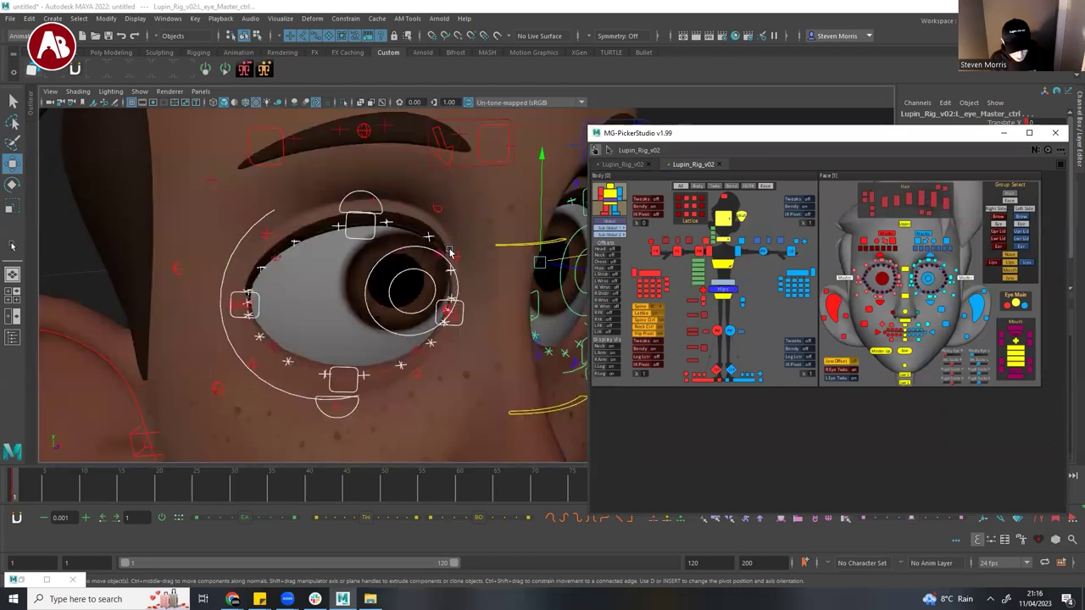
key("space")
key("space")
right_click_drag(517, 236, 255, 220, "alt")
left_click_drag(255, 220, 441, 303, "alt")
key("r")
mouse_move(498, 208)
left_mouse_down()
mouse_move(470, 131)
mouse_move(494, 276)
mouse_move(484, 148)
mouse_move(491, 188)
left_mouse_up()
- Try scaling both inner brow controls, and lower both brow master controls toward the eyes
left_click(450, 230)
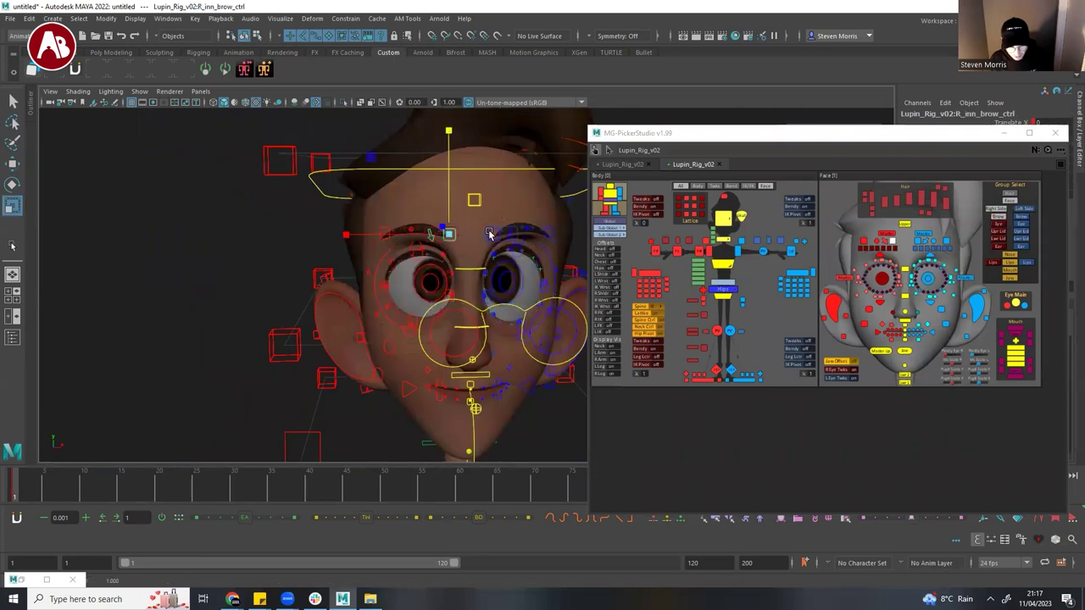
left_click(496, 232, "shift")
left_click_drag(495, 208, 493, 201)
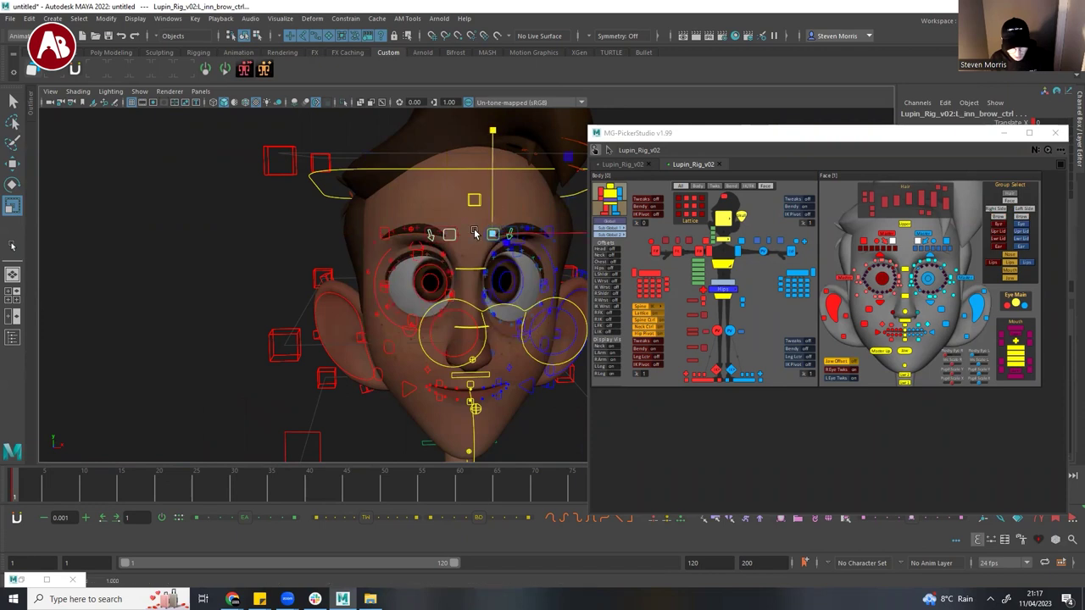
key("q")
key("w")
left_click(448, 232)
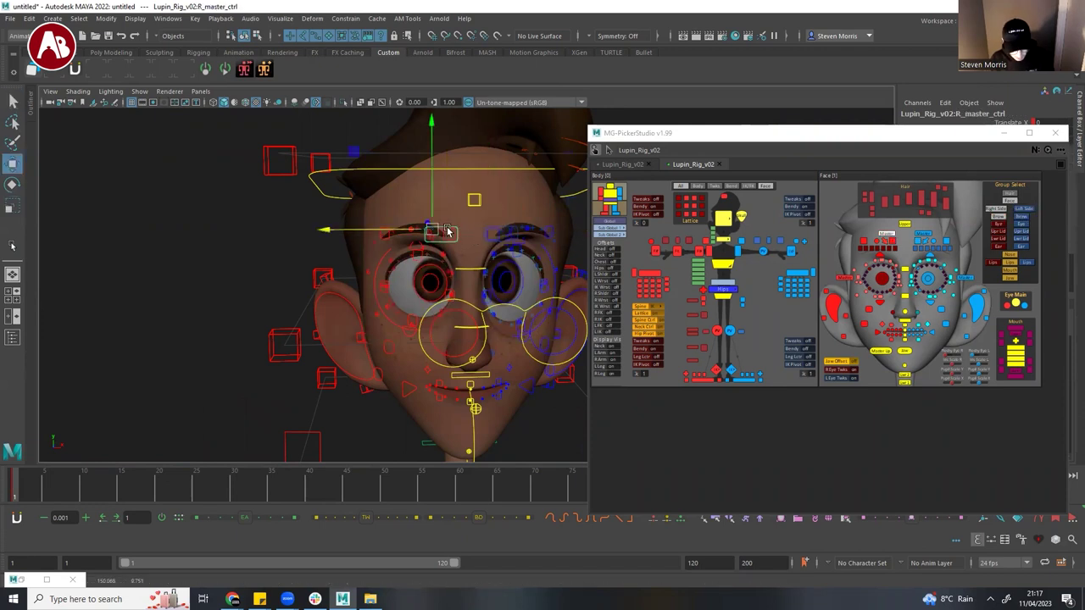
left_click(514, 230, "shift")
left_click_drag(505, 206, 533, 240)
- Pull the right and left brow corrugator controls down into a frown
left_click(450, 246)
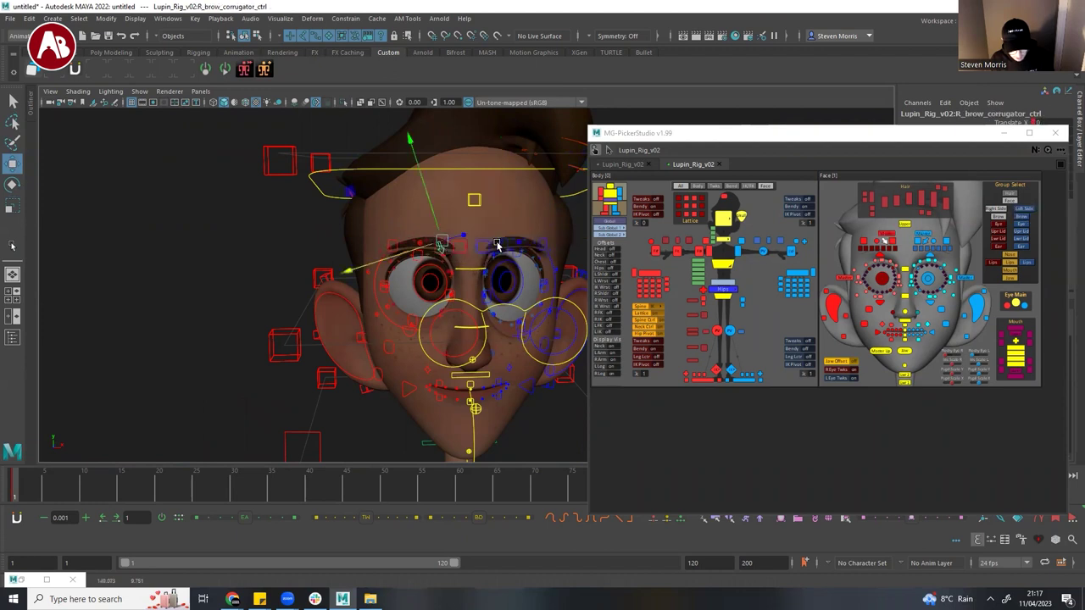
left_click(499, 239)
left_click_drag(498, 237, 497, 247)
- Raise the second tweak control on the right brow slightly
right_click_drag(466, 261, 538, 267, "alt")
left_click_drag(538, 267, 463, 264, "alt")
left_click(434, 229)
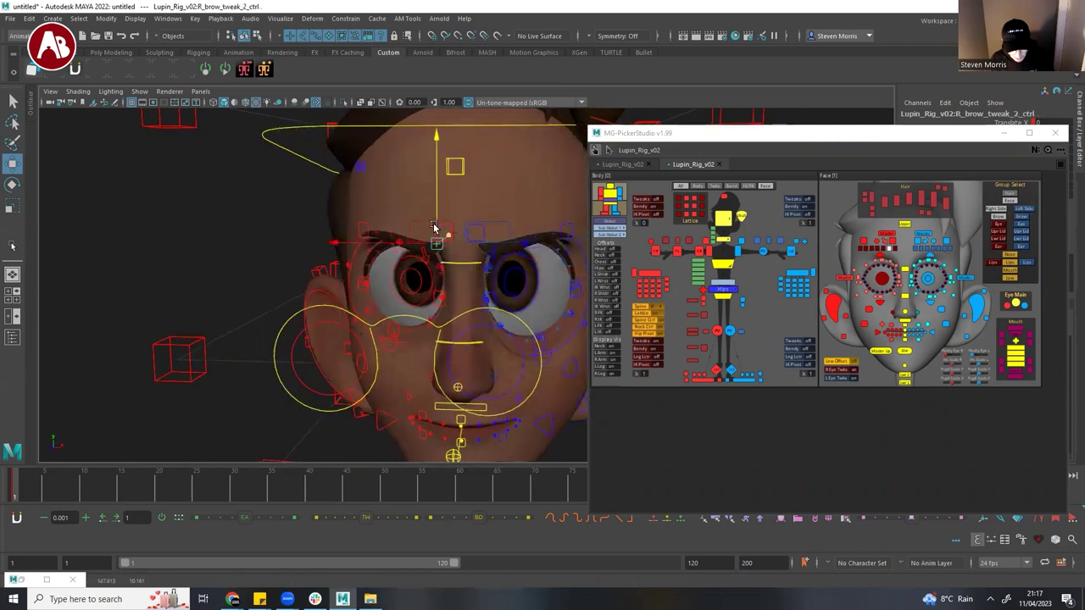
mouse_move(435, 218)
left_mouse_down()
mouse_move(440, 231)
mouse_move(444, 220)
left_mouse_up()
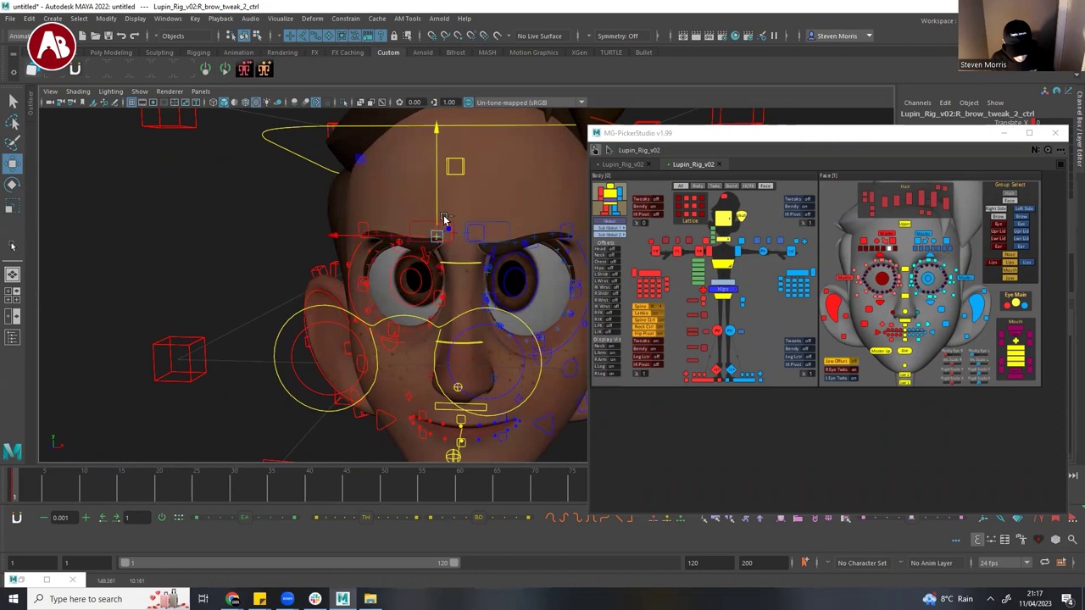
- Select the left and right brow geometry controls, shift them slightly and undo the last adjustment
left_click(511, 247)
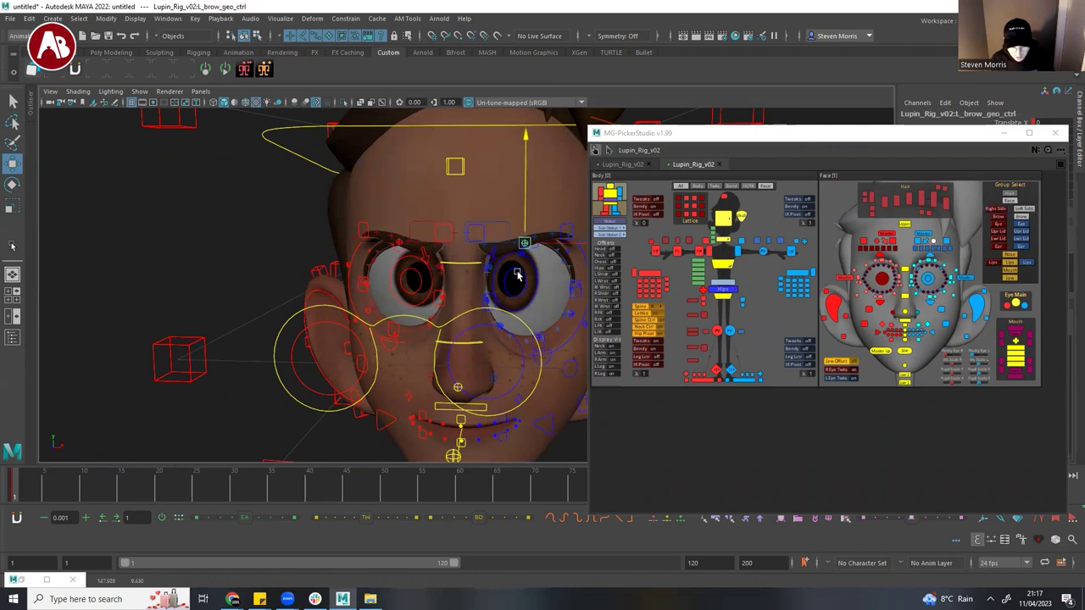
left_click(400, 244)
mouse_move(401, 209)
left_mouse_down()
mouse_move(400, 167)
mouse_move(397, 210)
left_mouse_up()
left_click_drag(369, 244, 370, 244)
key("ctrl+z")
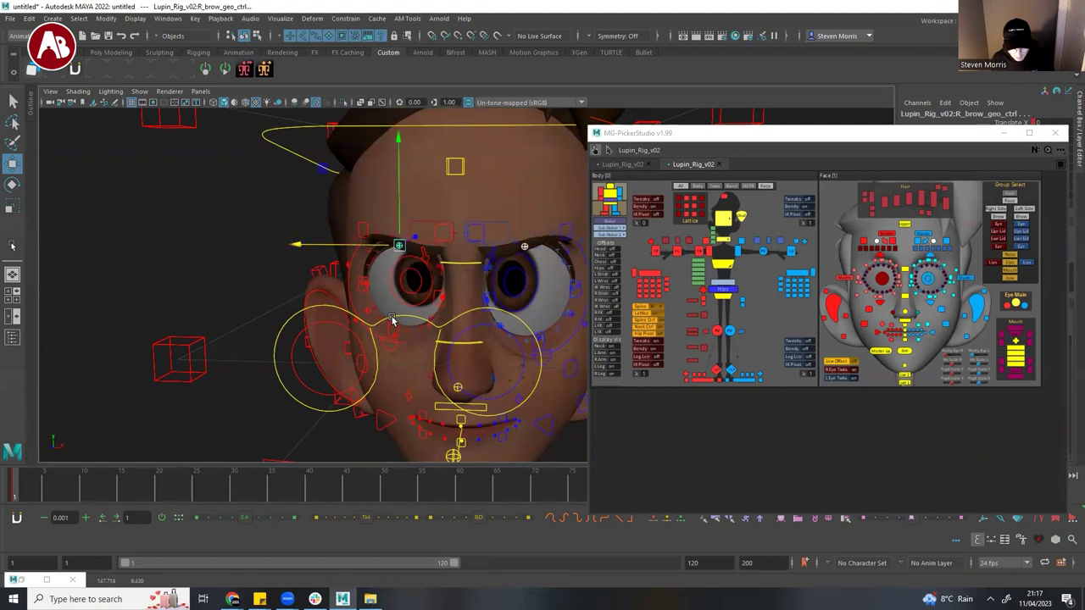
- Rotate the jaw control downward to open the character's mouth
left_click_drag(363, 345, 415, 339, "alt")
right_click_drag(415, 339, 407, 310, "alt")
middle_click_drag(407, 309, 329, 267, "alt")
right_click_drag(328, 267, 463, 272, "alt")
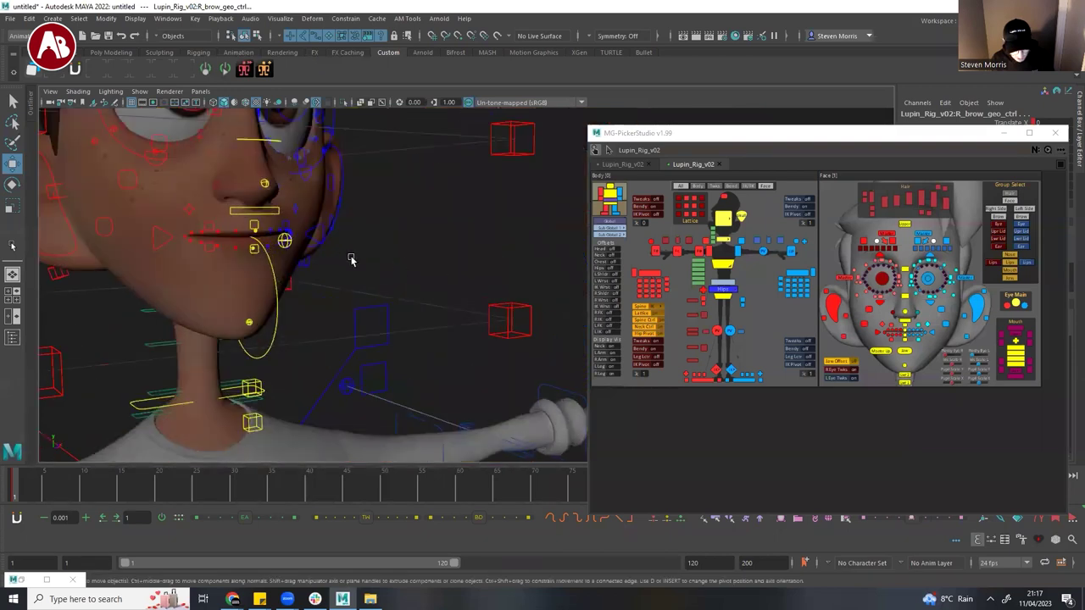
middle_click_drag(350, 260, 449, 271, "alt")
left_click(386, 283)
key("e")
left_click_drag(333, 212, 333, 257)
- Move the right and left lip corner controls outward and up into a wide open smile
left_click_drag(445, 293, 395, 282, "alt")
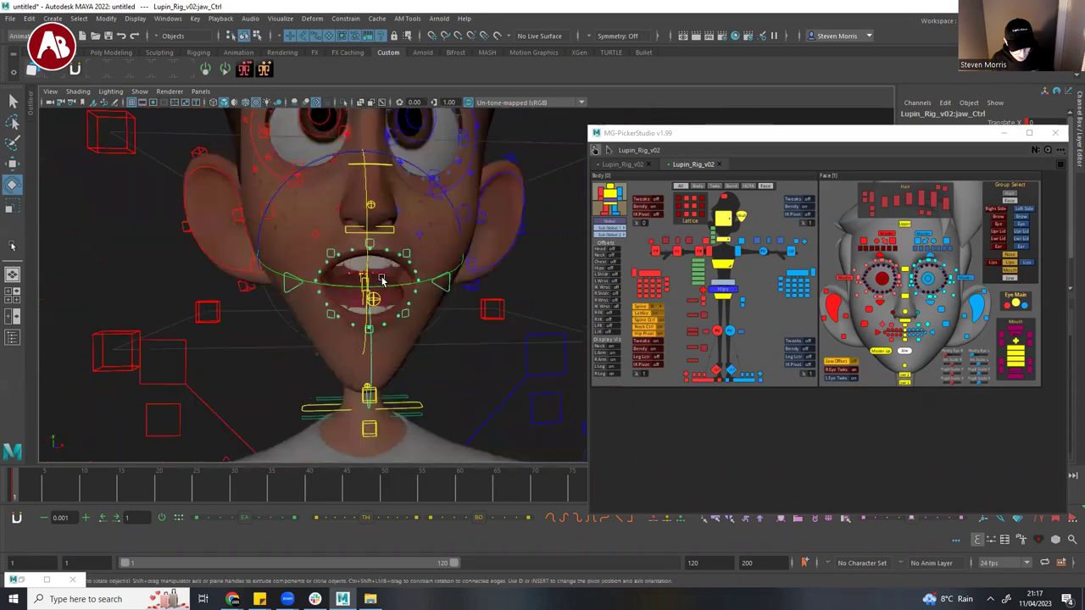
right_click_drag(382, 280, 504, 276, "alt")
left_click(440, 276)
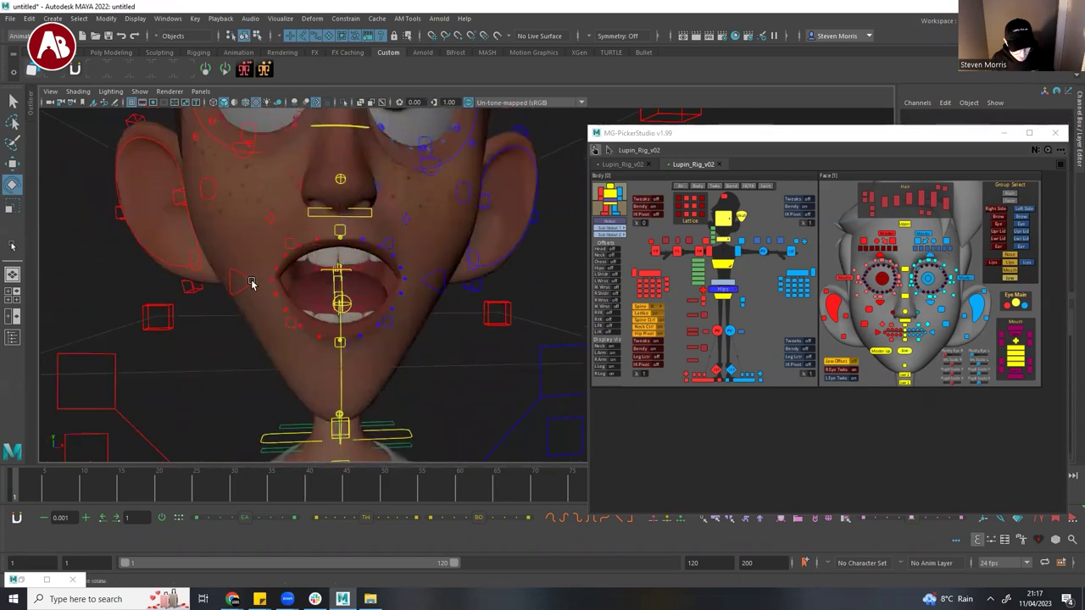
left_click(251, 282)
left_click(431, 276, "shift")
key("w")
left_click_drag(396, 242, 449, 248)
- Try nudging the small right cheek control beside the nose, and undo the recent cheek and lip corner moves
left_click(256, 203)
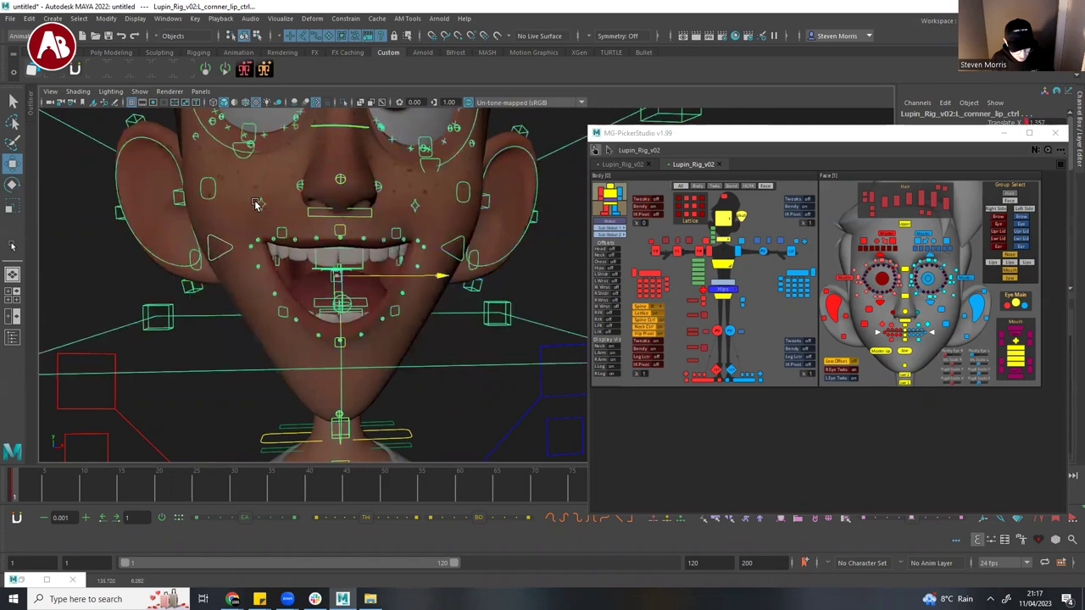
left_click(260, 205)
mouse_move(271, 207)
left_mouse_down()
mouse_move(263, 210)
mouse_move(278, 191)
mouse_move(278, 208)
left_mouse_up()
key("ctrl+z")
key("ctrl+z")
key("ctrl+z")
key("ctrl+z")
key("ctrl+z")
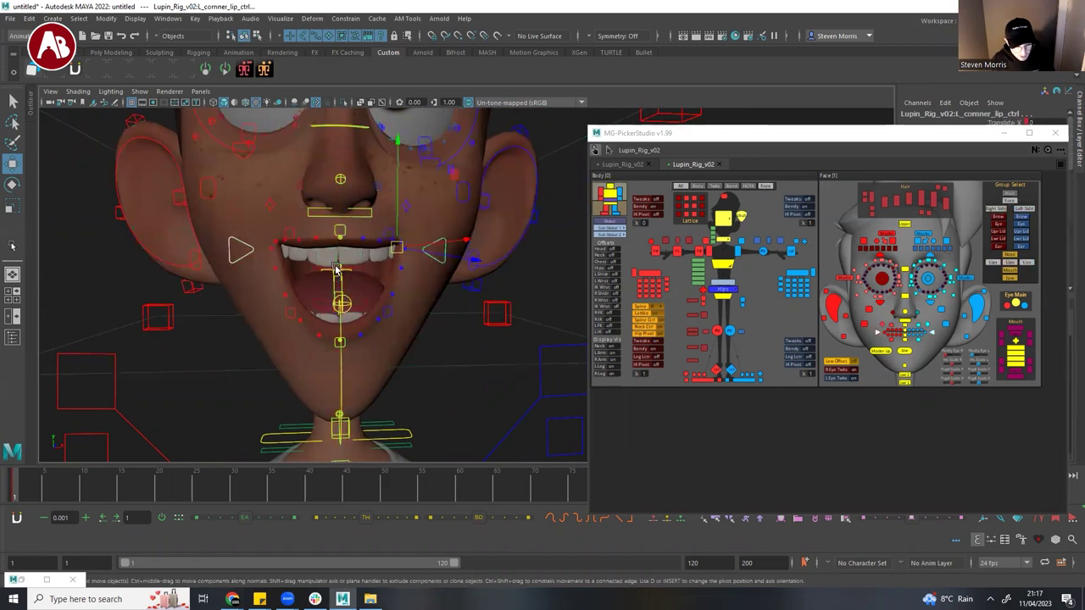
key("ctrl+z")
key("ctrl+z")
- Select the jaw control of the open mouth
left_click(340, 327)
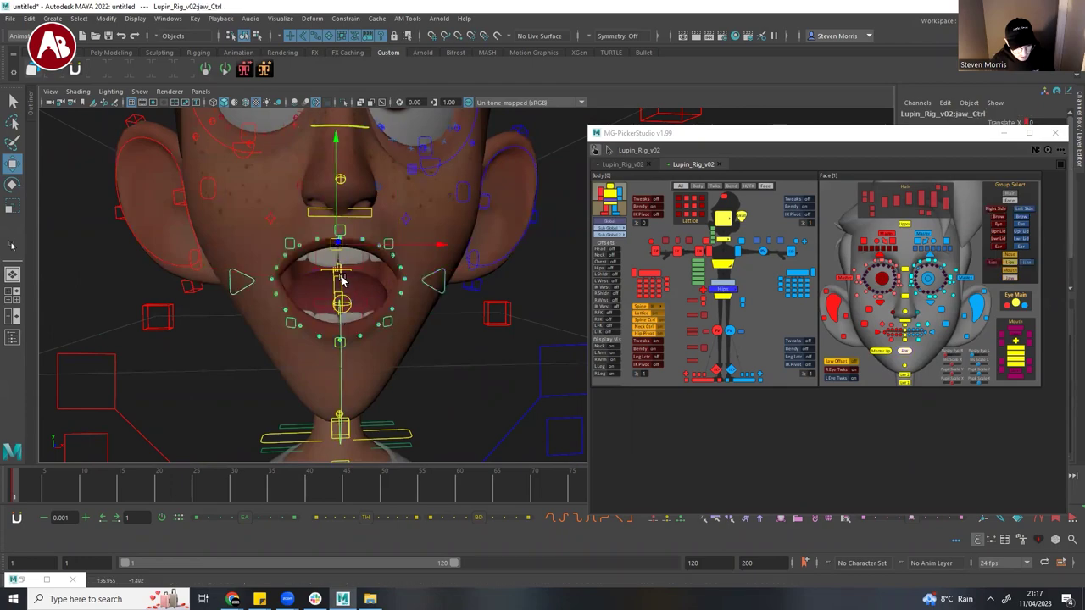